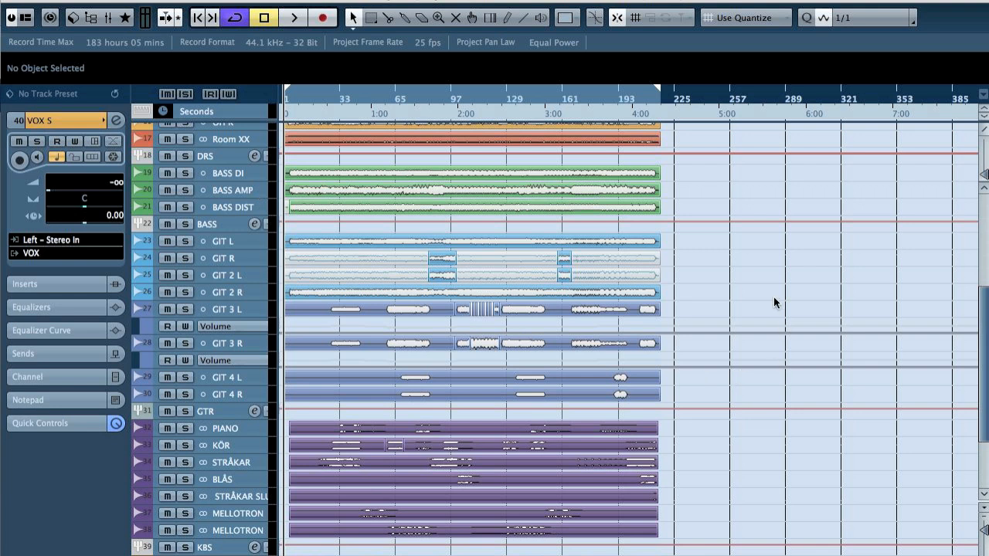
Review the project's track list from the bass tracks up to the disabled original drum tracks, KICK through TOM 5.
{"action": "scroll", "coordinate": [773, 296], "scroll_direction": "up", "scroll_amount": 3}
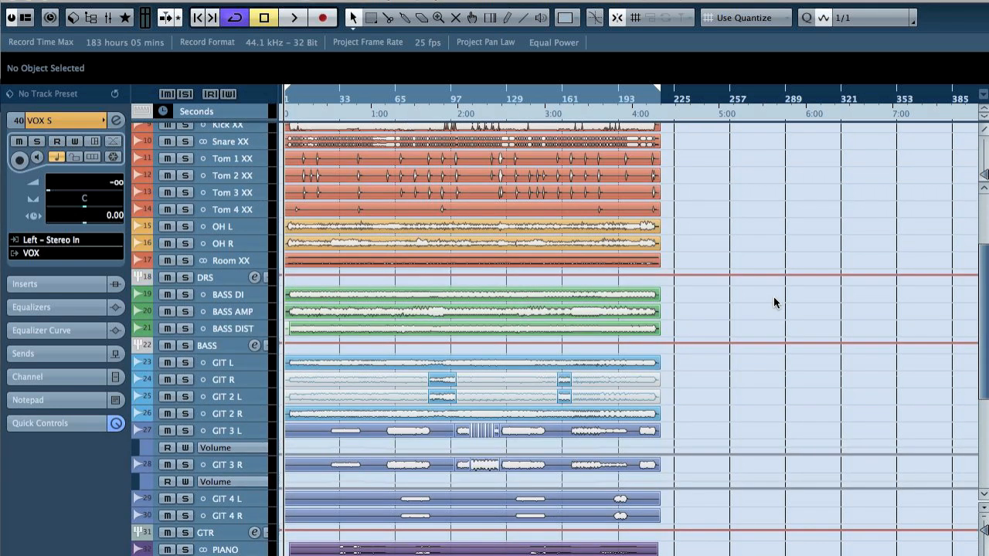
{"action": "left_click", "coordinate": [227, 310]}
{"action": "left_click", "coordinate": [234, 327]}
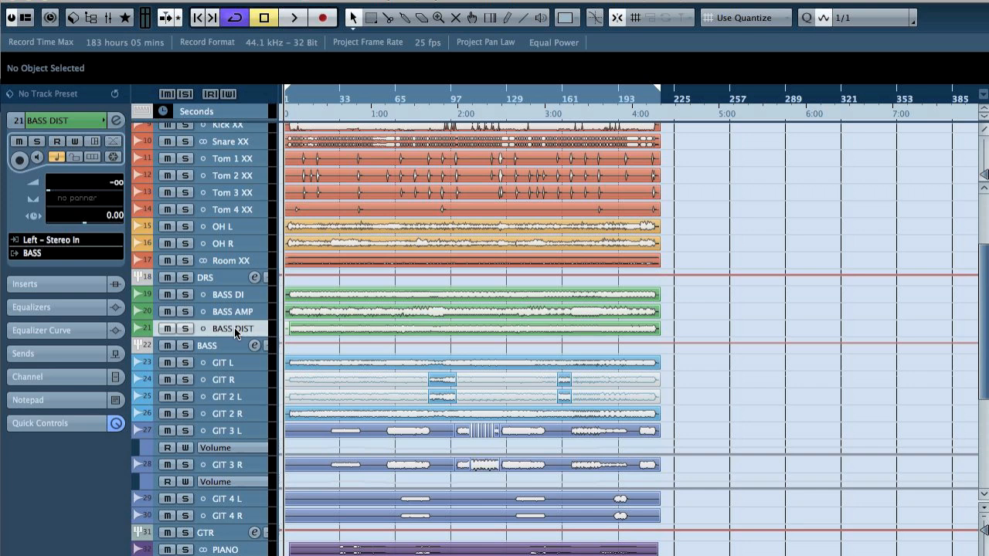
{"action": "scroll", "coordinate": [730, 331], "scroll_direction": "up", "scroll_amount": 4}
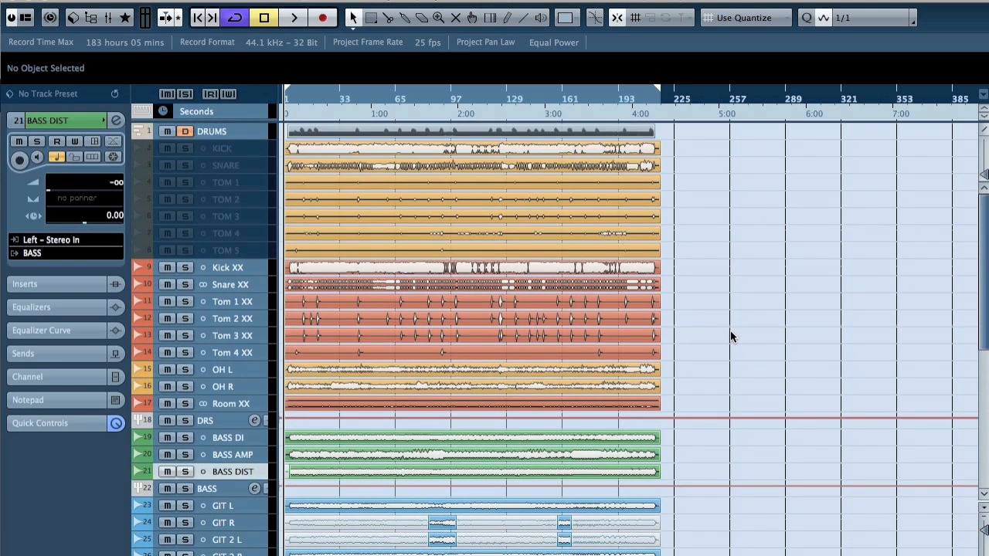
{"action": "left_click", "coordinate": [239, 251]}
{"action": "left_click", "coordinate": [213, 152]}
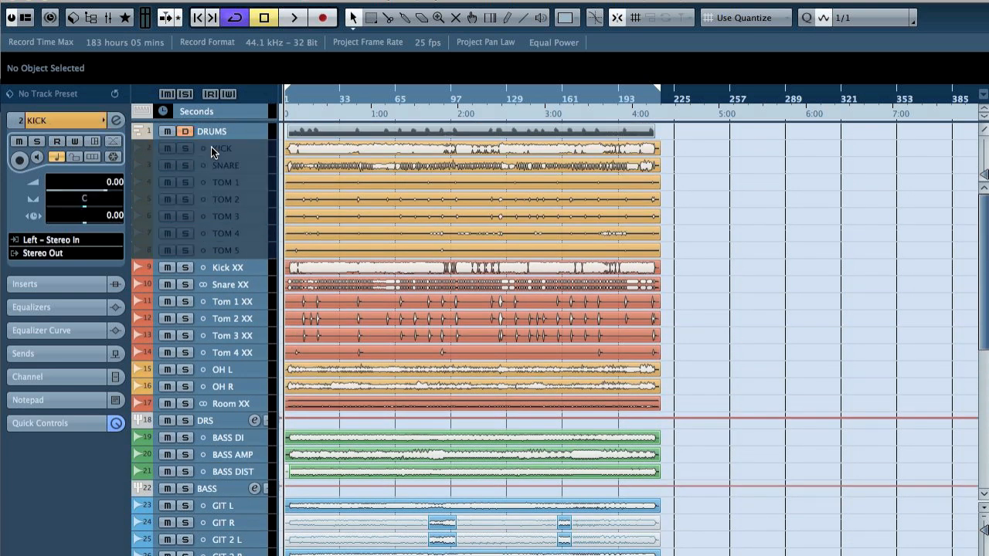
{"action": "left_click", "coordinate": [211, 148]}
{"action": "left_click", "coordinate": [211, 147], "text": "super"}
Examine the waveforms at the start of the song and the original drum tracks in the arrangement.
{"action": "left_click_drag", "start_coordinate": [290, 100], "coordinate": [317, 108]}
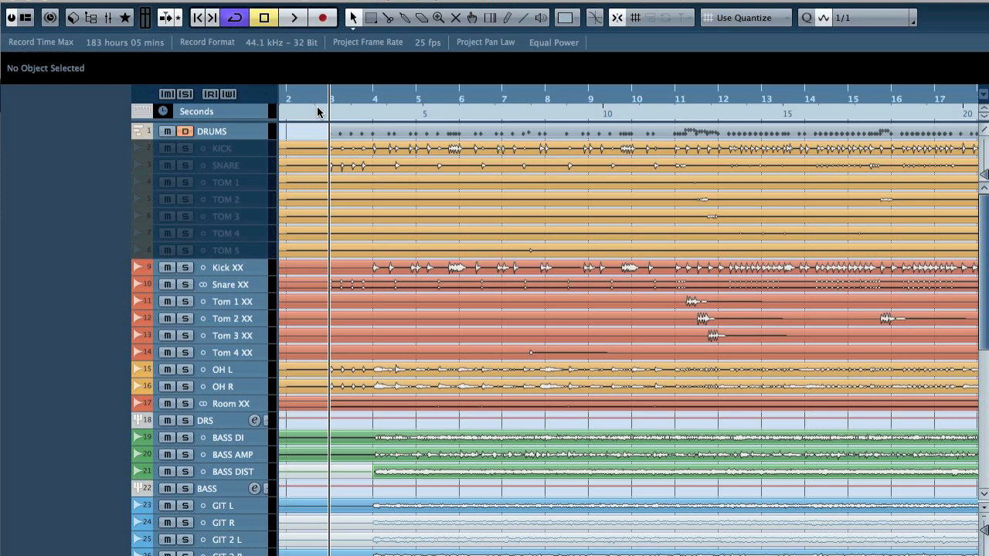
{"action": "key", "text": "g"}
{"action": "key", "text": "g"}
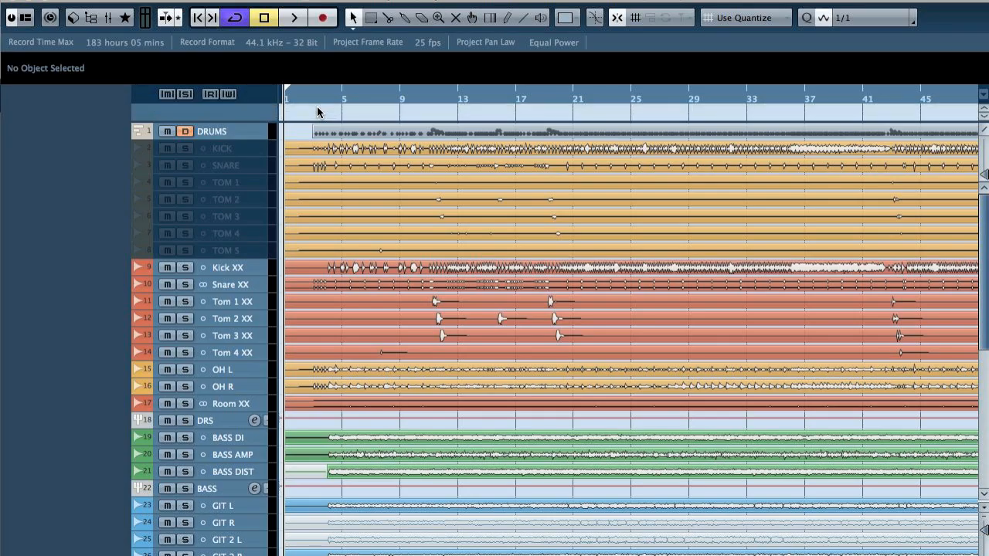
{"action": "scroll", "coordinate": [496, 348], "scroll_direction": "down", "scroll_amount": 5}
{"action": "scroll", "coordinate": [495, 348], "scroll_direction": "up", "scroll_amount": 5}
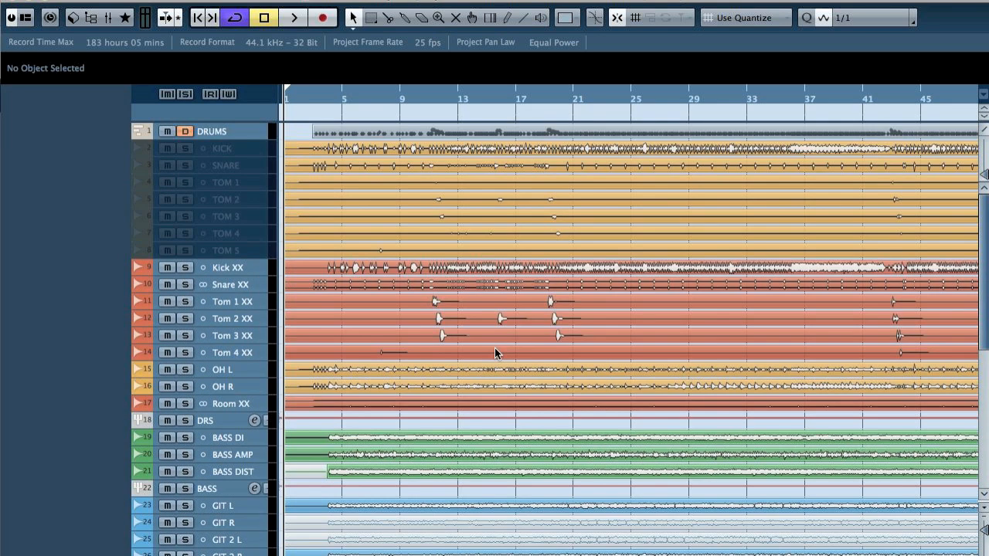
{"action": "left_click", "coordinate": [235, 131]}
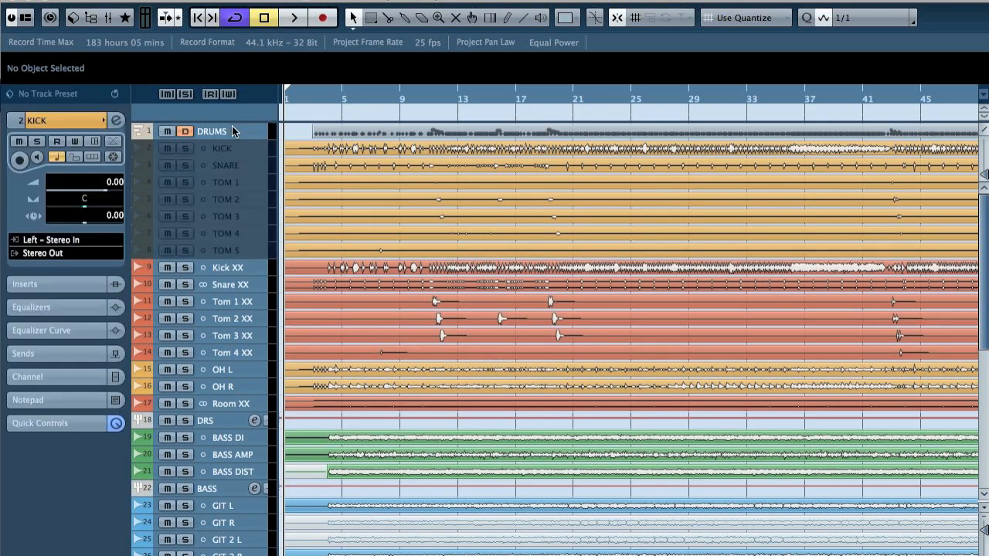
{"action": "left_click", "coordinate": [233, 255]}
{"action": "left_click", "coordinate": [417, 414]}
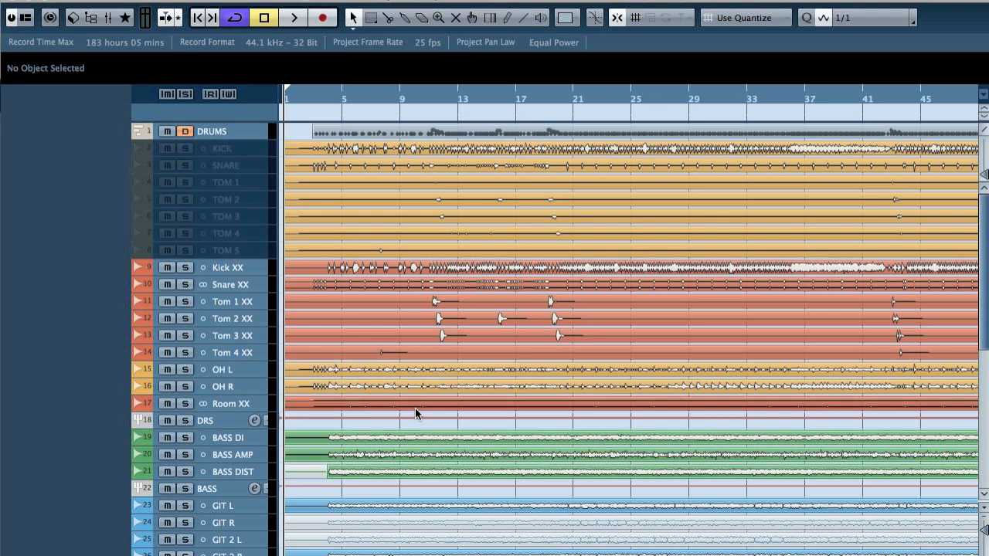
Open the mixer and reset the drum channel faders from Kick XX through OH R to 0.00.
{"action": "key", "text": "F3"}
{"action": "left_click_drag", "start_coordinate": [638, 554], "coordinate": [98, 552]}
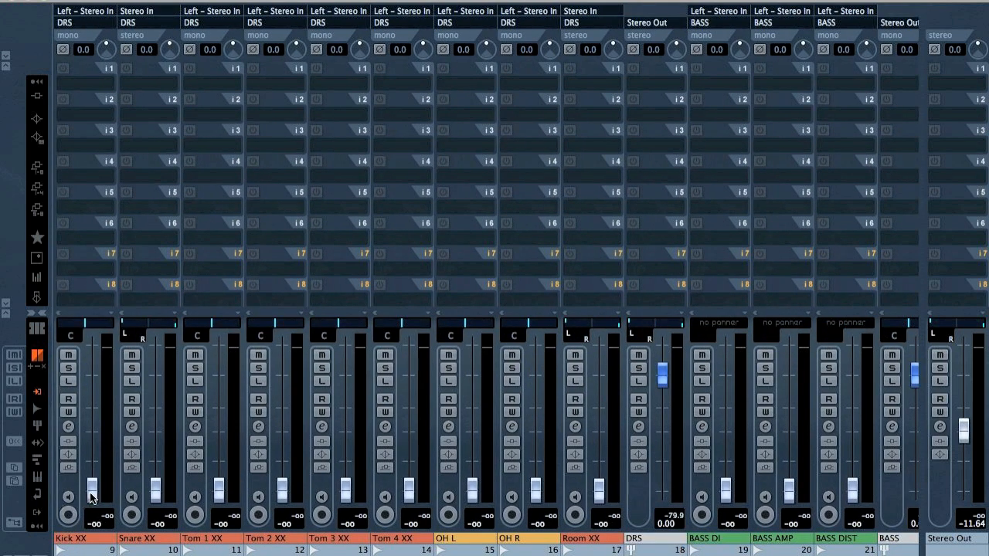
{"action": "left_click", "coordinate": [94, 491], "text": "super"}
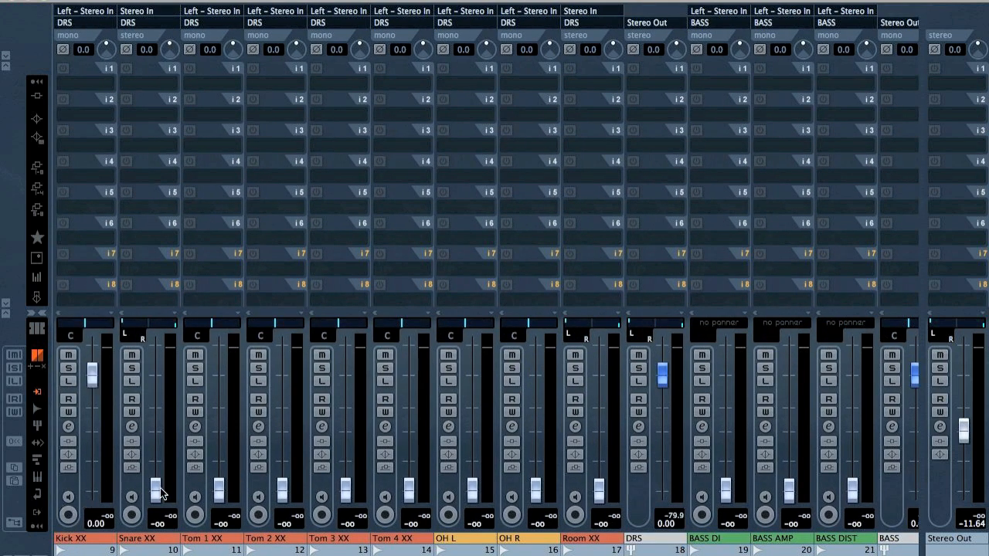
{"action": "left_click", "coordinate": [156, 489], "text": "super"}
{"action": "left_click", "coordinate": [219, 489], "text": "super"}
{"action": "left_click", "coordinate": [283, 491], "text": "super"}
{"action": "left_click", "coordinate": [346, 491], "text": "super"}
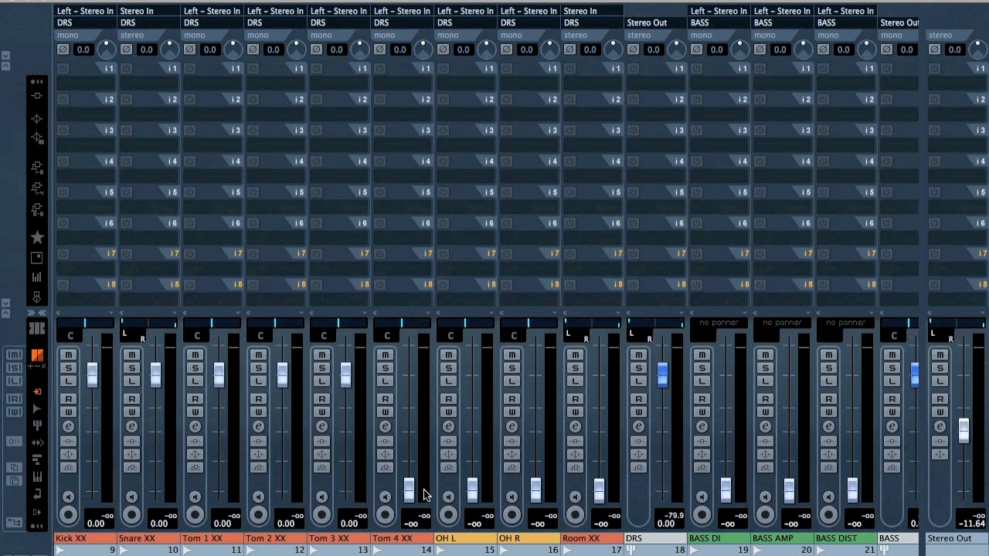
{"action": "left_click", "coordinate": [409, 492], "text": "super"}
{"action": "left_click", "coordinate": [473, 492], "text": "super"}
{"action": "left_click", "coordinate": [536, 491], "text": "super"}
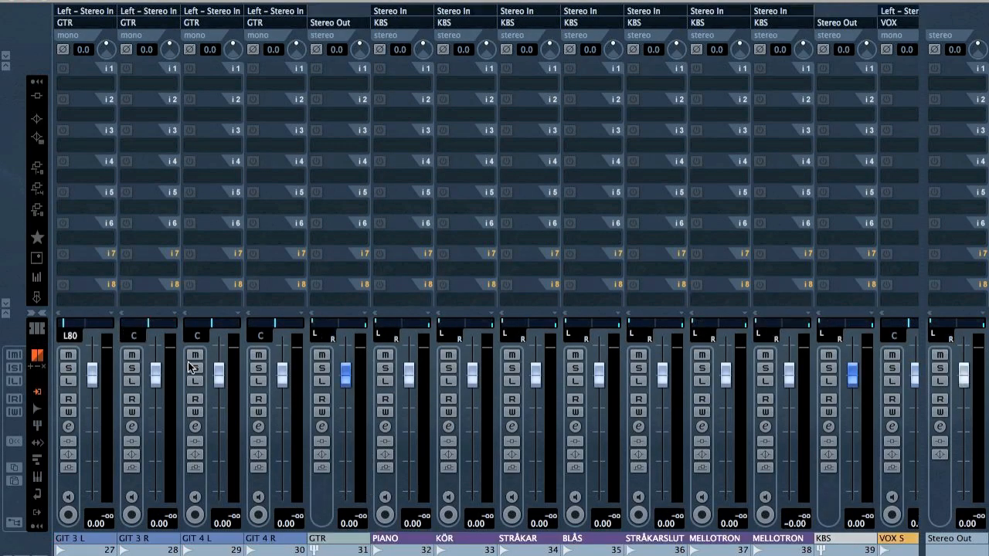
Check the faders across all mixer channels and lower the Stereo Out fader to about -11.87 dB.
{"action": "scroll", "coordinate": [188, 368], "scroll_direction": "right", "scroll_amount": 5}
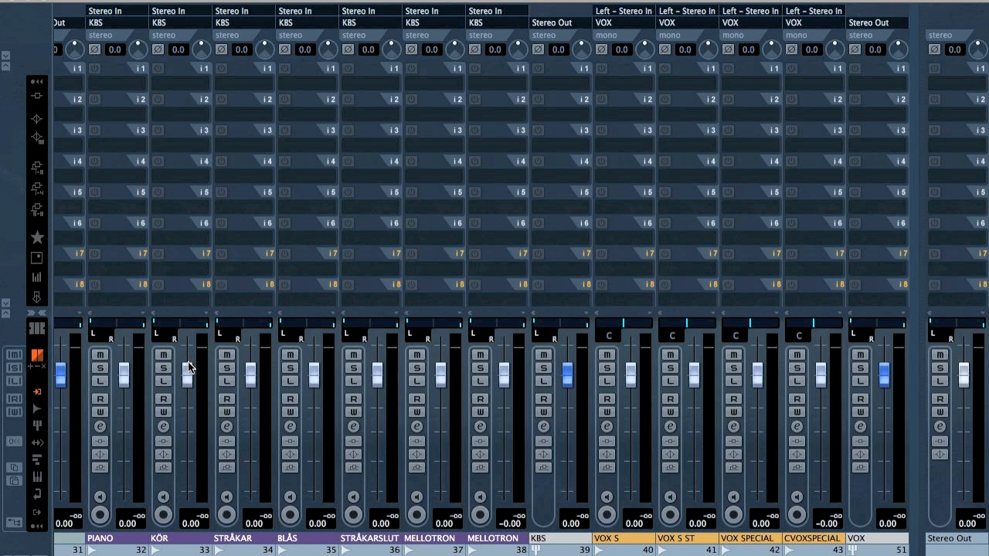
{"action": "scroll", "coordinate": [188, 367], "scroll_direction": "left", "scroll_amount": 15}
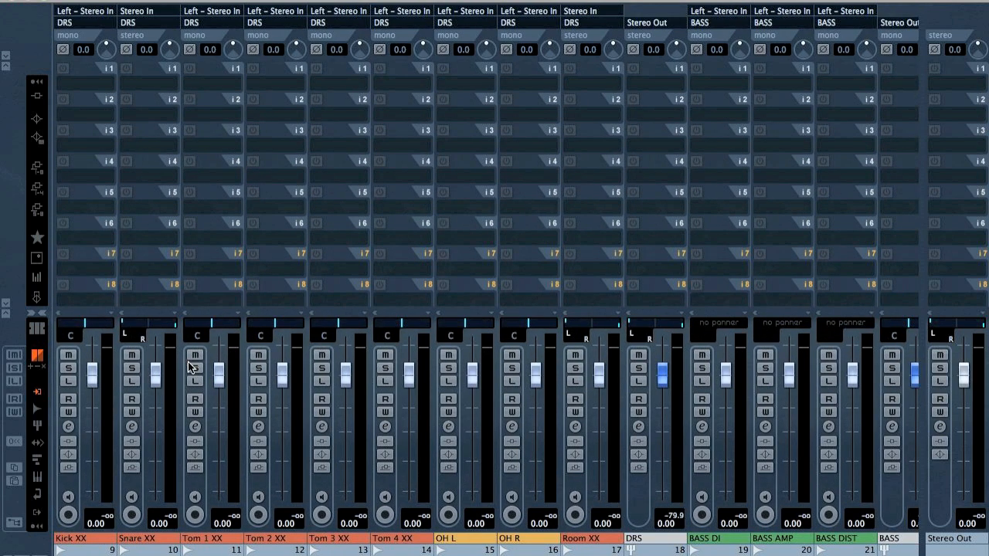
{"action": "left_click_drag", "start_coordinate": [964, 374], "coordinate": [962, 430]}
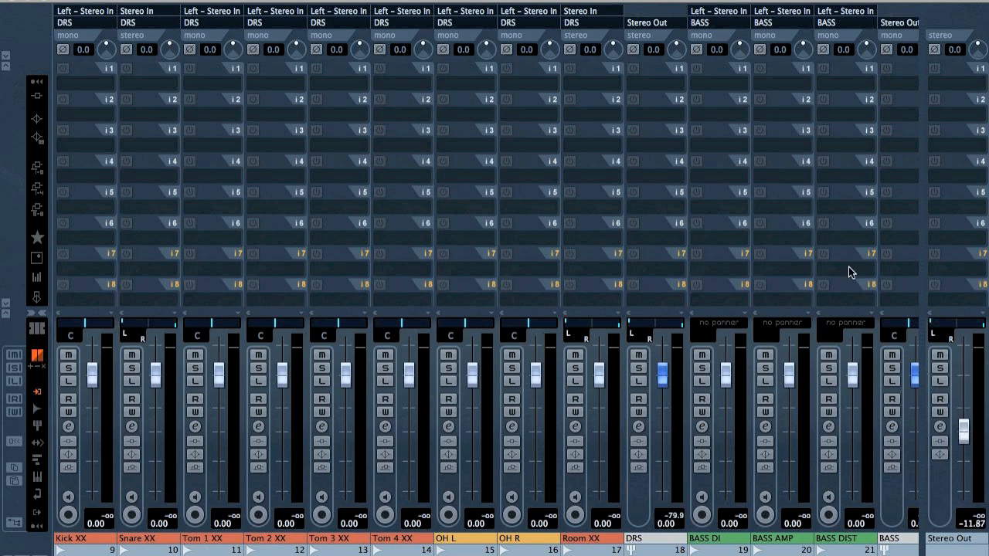
Play the song and watch the level meters on the drum, bass, guitar, keyboard and vocal channels.
{"action": "key", "text": "F3"}
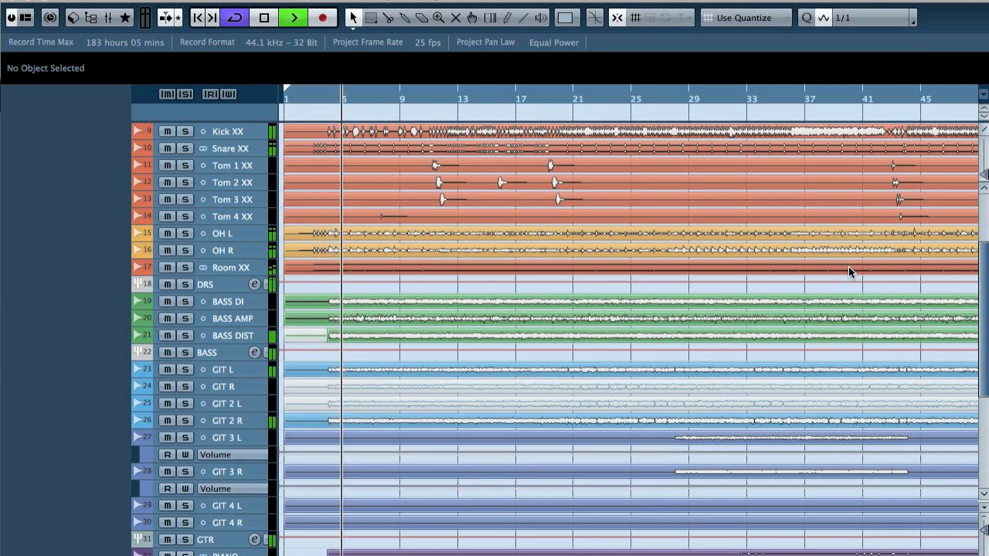
{"action": "key", "text": "F3"}
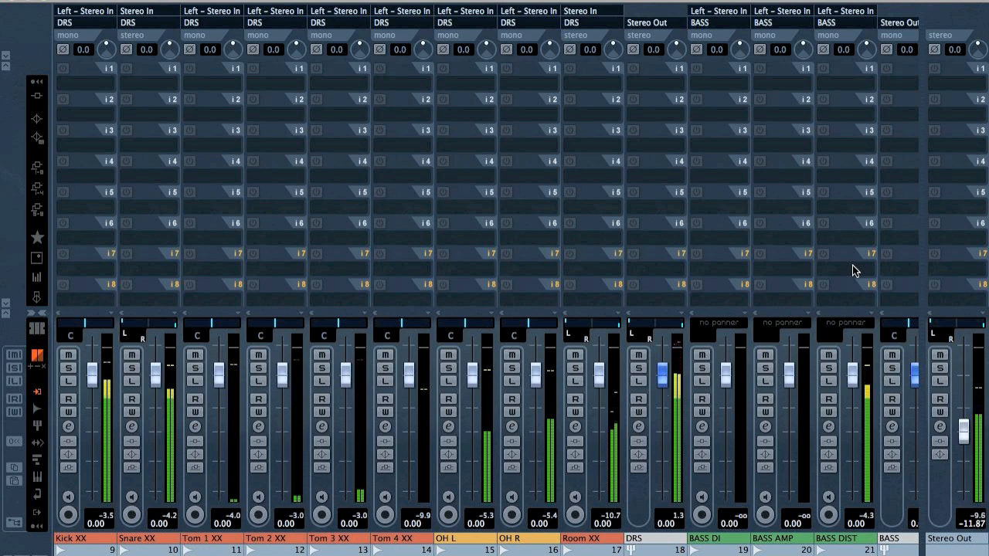
{"action": "scroll", "coordinate": [770, 261], "scroll_direction": "right", "scroll_amount": 12}
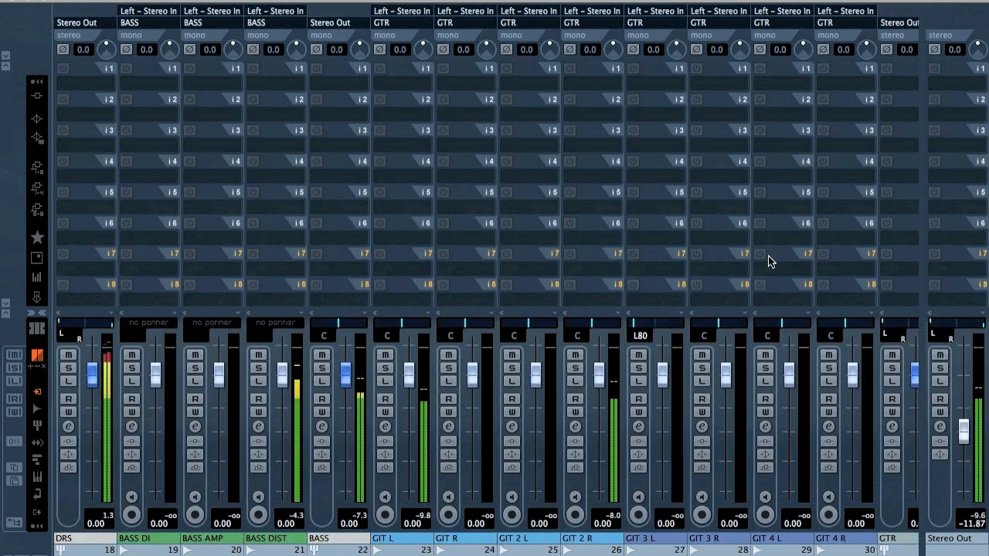
{"action": "scroll", "coordinate": [770, 260], "scroll_direction": "right", "scroll_amount": 10}
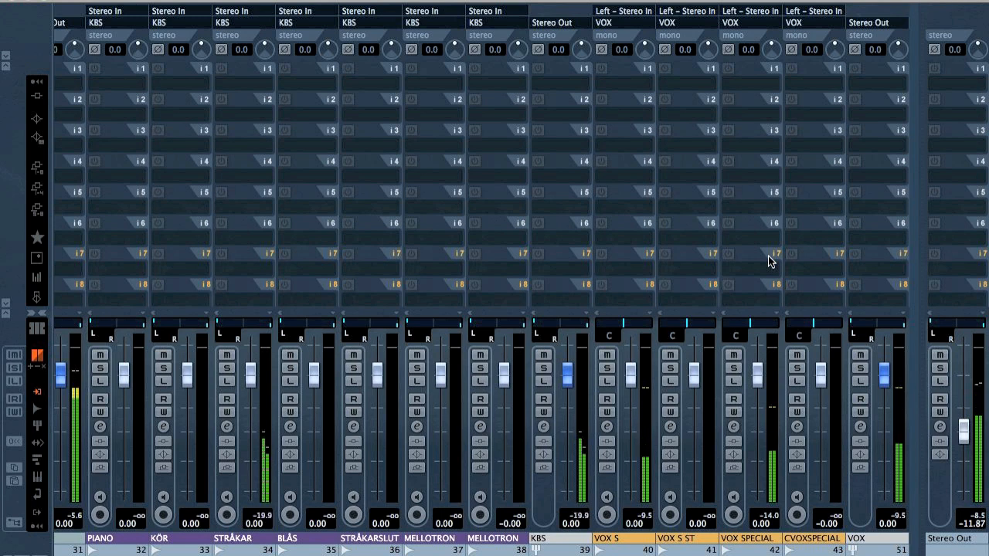
Select every channel from Kick XX through the VOX group and pull their faders all the way down together.
{"action": "left_click", "coordinate": [606, 475]}
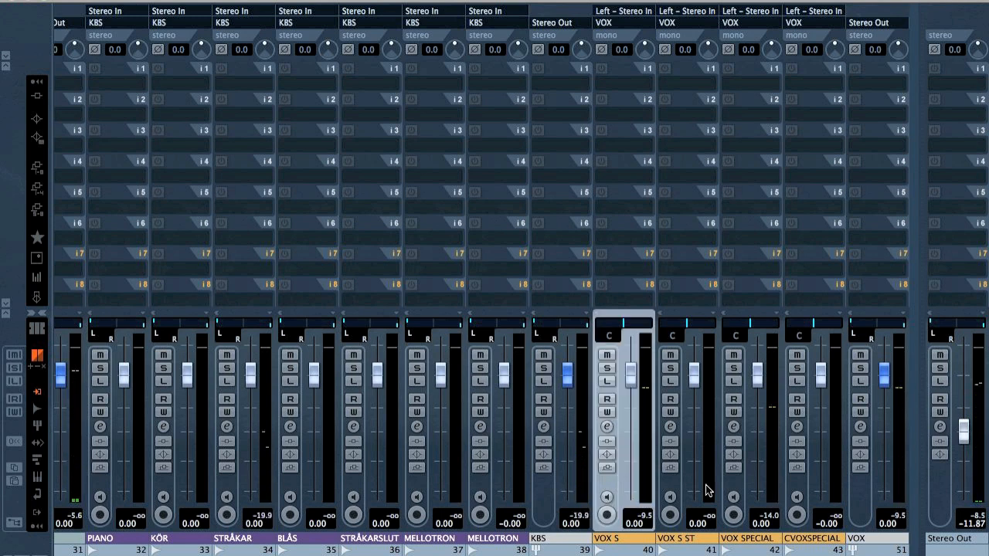
{"action": "left_click", "coordinate": [798, 483], "text": "shift"}
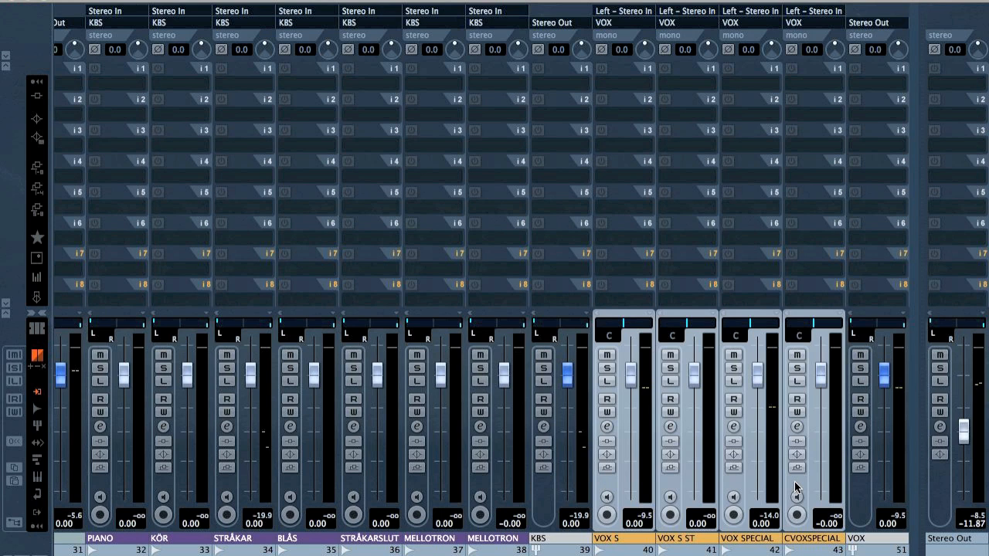
{"action": "left_click", "coordinate": [861, 487]}
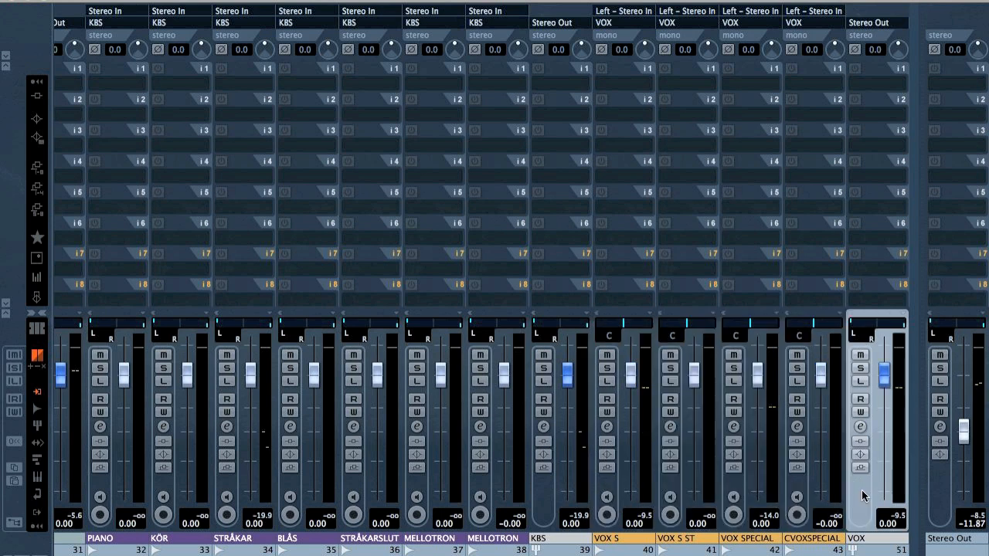
{"action": "scroll", "coordinate": [862, 487], "scroll_direction": "left", "scroll_amount": 20}
{"action": "left_click", "coordinate": [69, 487], "text": "shift"}
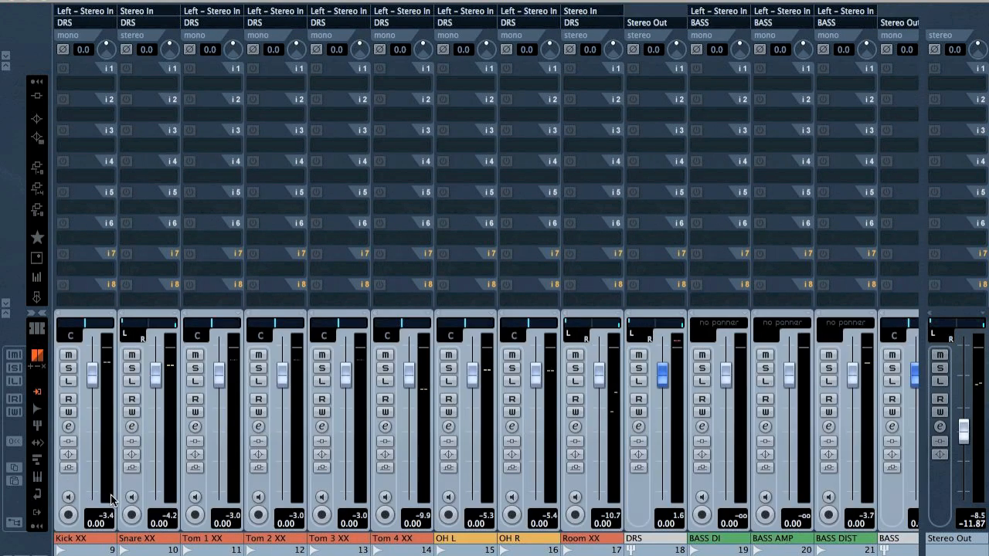
{"action": "left_click_drag", "start_coordinate": [473, 388], "coordinate": [477, 543]}
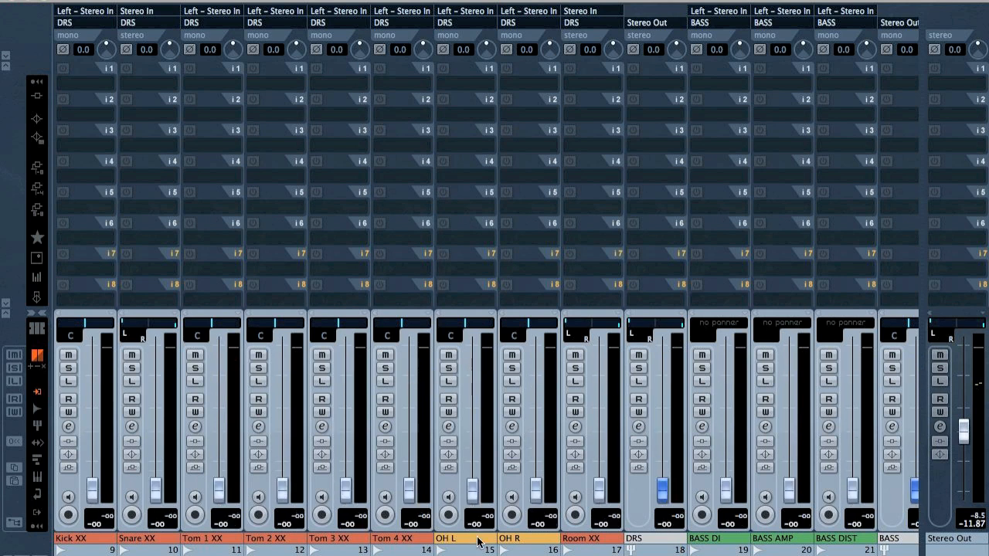
Reset the faders of the DRS, BASS, GTR, KBS and VOX groups and the Stereo Out to 0.00.
{"action": "left_click", "coordinate": [661, 487], "text": "ctrl"}
{"action": "scroll", "coordinate": [653, 492], "scroll_direction": "right", "scroll_amount": 3}
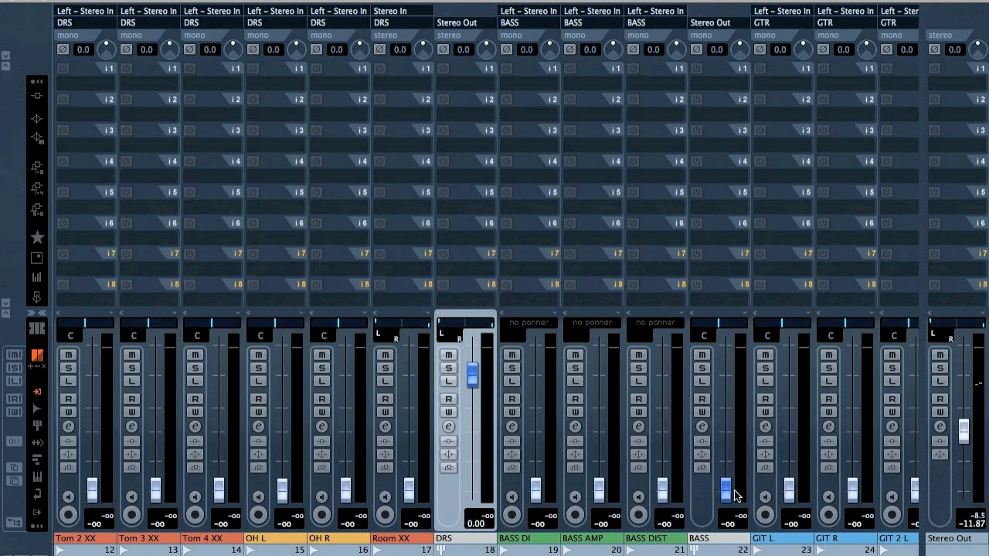
{"action": "left_click", "coordinate": [726, 490], "text": "ctrl"}
{"action": "scroll", "coordinate": [734, 496], "scroll_direction": "right", "scroll_amount": 6}
{"action": "scroll", "coordinate": [698, 497], "scroll_direction": "right", "scroll_amount": 3}
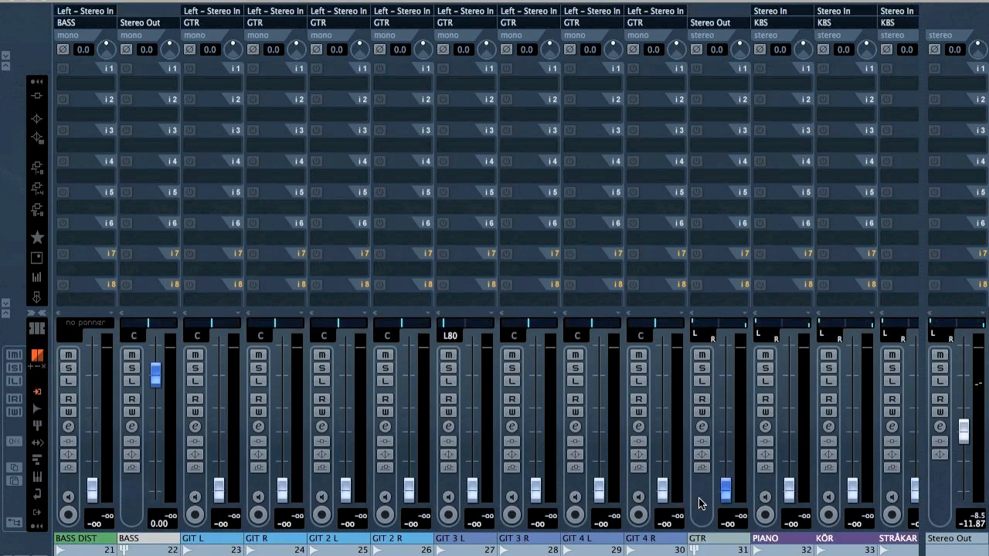
{"action": "left_click", "coordinate": [728, 490], "text": "ctrl"}
{"action": "scroll", "coordinate": [727, 493], "scroll_direction": "right", "scroll_amount": 6}
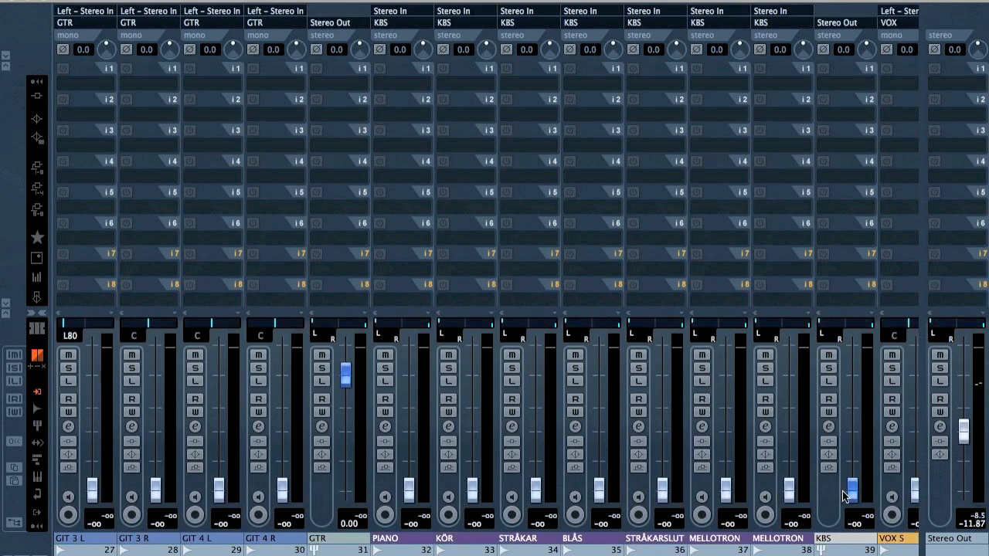
{"action": "left_click", "coordinate": [850, 491]}
{"action": "left_click", "coordinate": [851, 490], "text": "ctrl"}
{"action": "scroll", "coordinate": [838, 496], "scroll_direction": "right", "scroll_amount": 5}
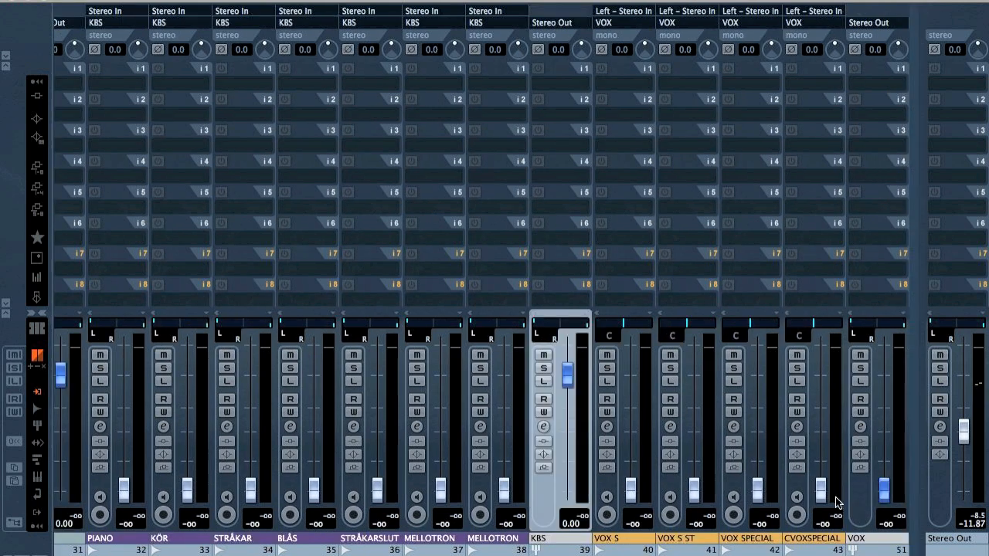
{"action": "left_click", "coordinate": [885, 488], "text": "ctrl"}
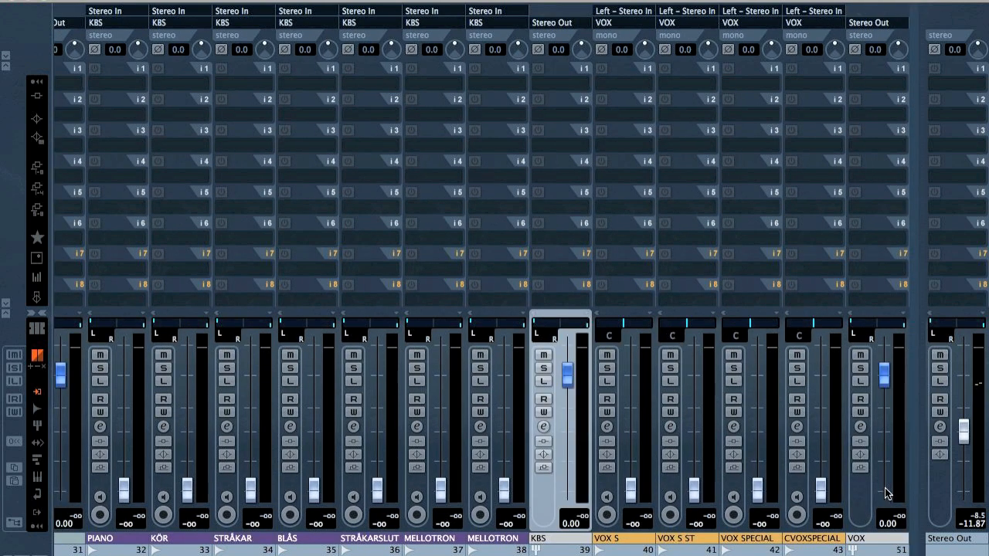
{"action": "left_click", "coordinate": [963, 431], "text": "ctrl"}
Load the L2 Stereo plug-in into the second insert slot of the Stereo Out channel.
{"action": "left_click", "coordinate": [957, 119]}
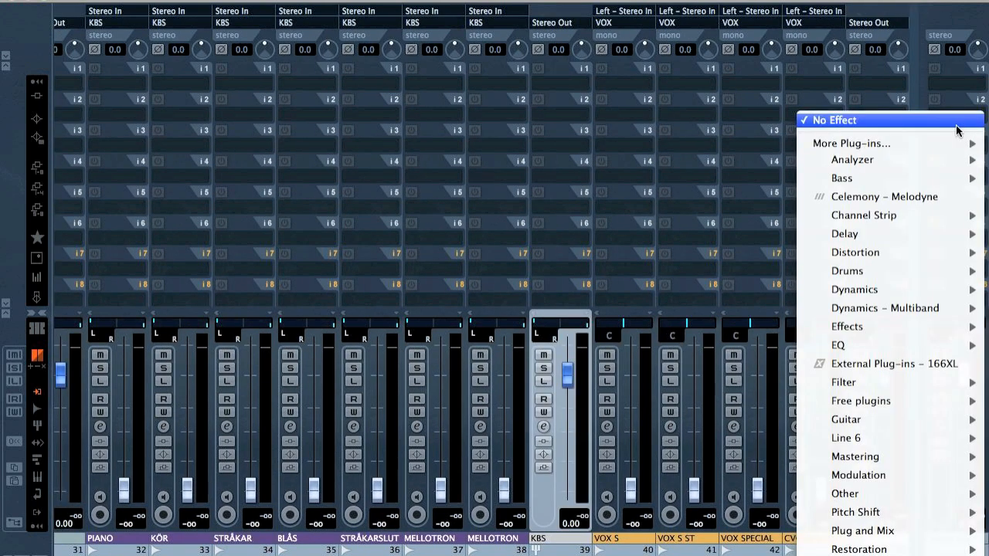
{"action": "mouse_move", "coordinate": [861, 294]}
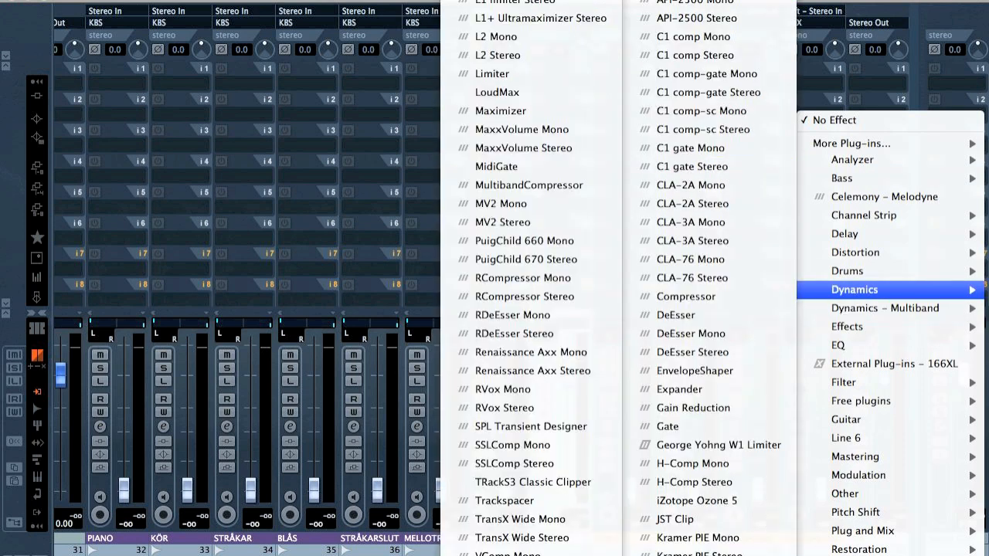
{"action": "left_click", "coordinate": [543, 52]}
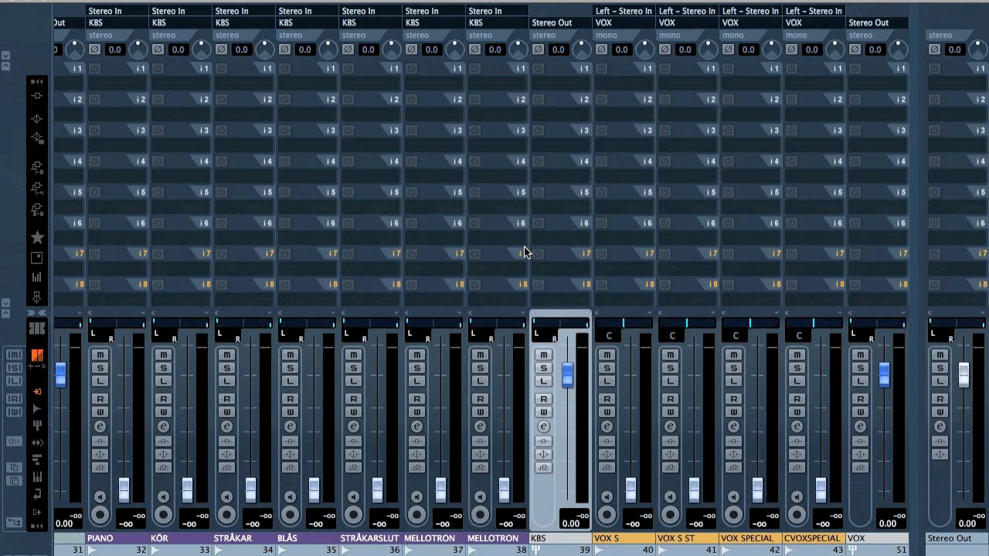
{"action": "left_click_drag", "start_coordinate": [639, 273], "coordinate": [640, 279]}
{"action": "left_click", "coordinate": [495, 176]}
Select the OH L and OH R channels together and raise their faders to about -6.64.
{"action": "left_click_drag", "start_coordinate": [602, 554], "coordinate": [2, 522]}
{"action": "left_click", "coordinate": [452, 488]}
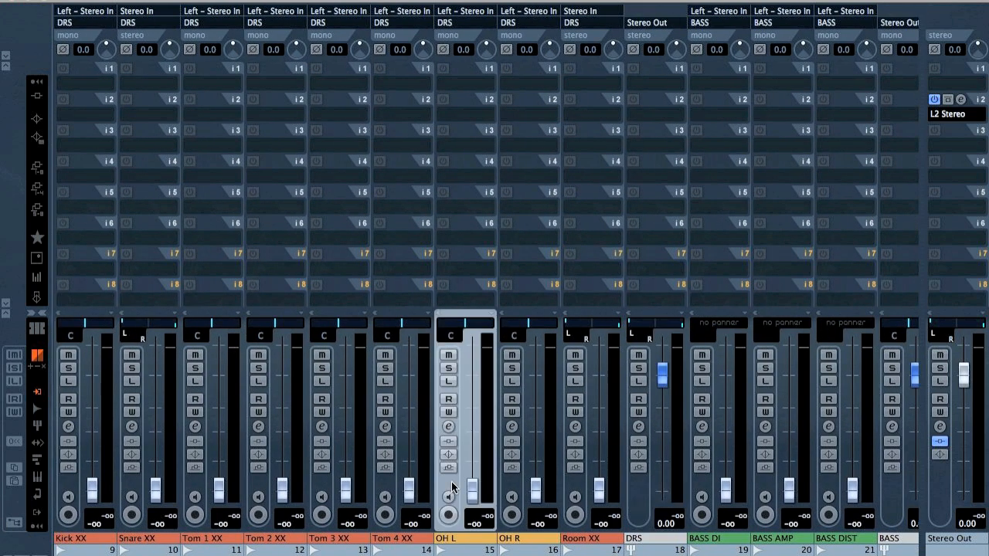
{"action": "left_click", "coordinate": [516, 487], "text": "shift"}
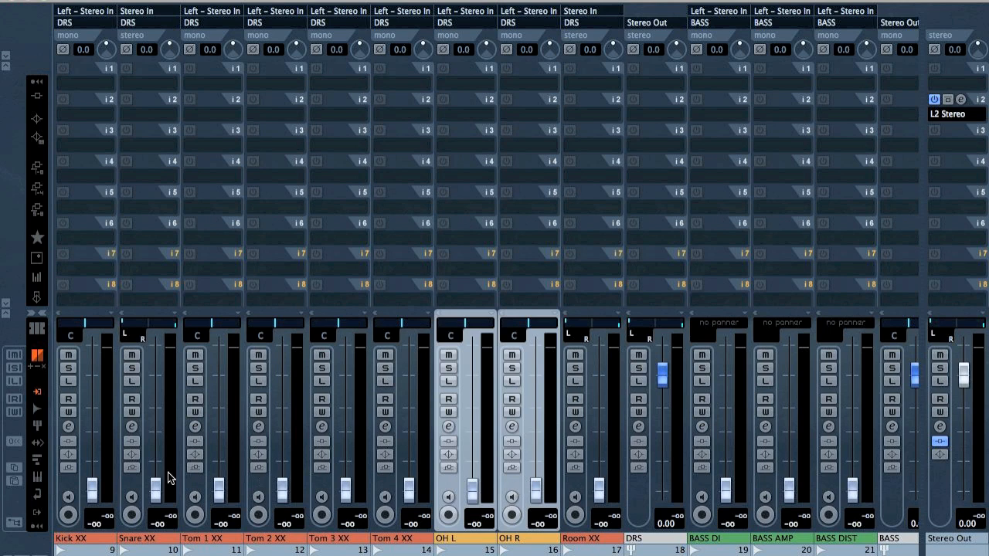
{"action": "left_click", "coordinate": [66, 486]}
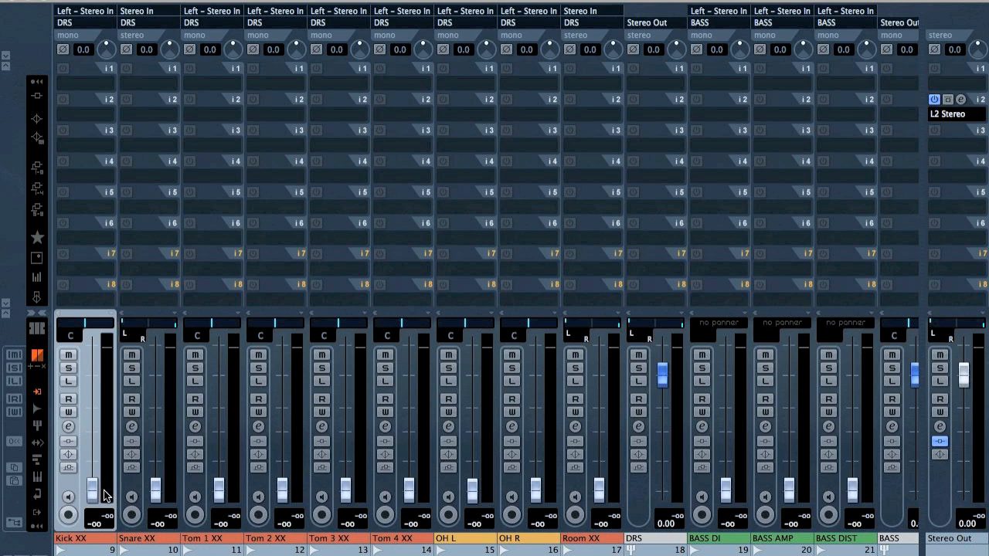
{"action": "left_click", "coordinate": [450, 485]}
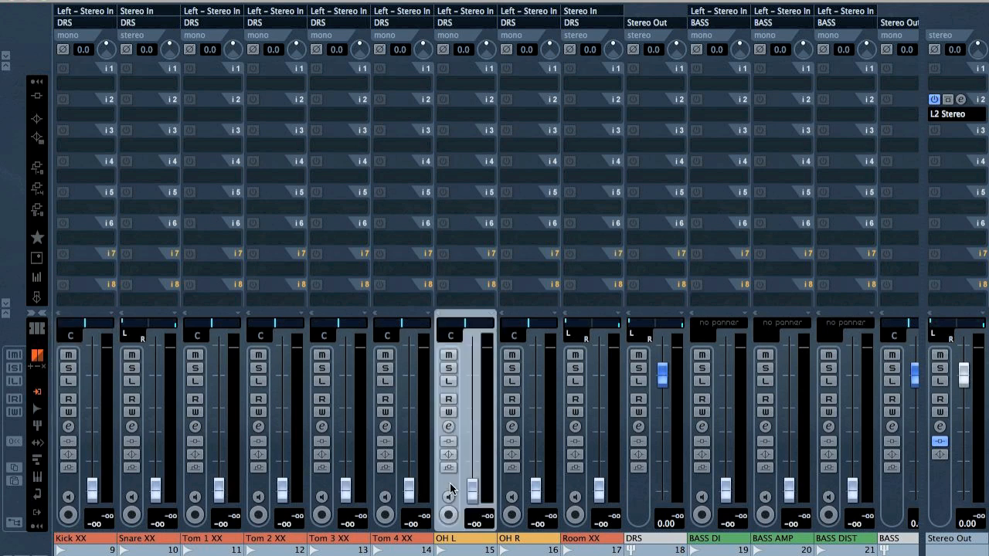
{"action": "left_click", "coordinate": [512, 489], "text": "shift"}
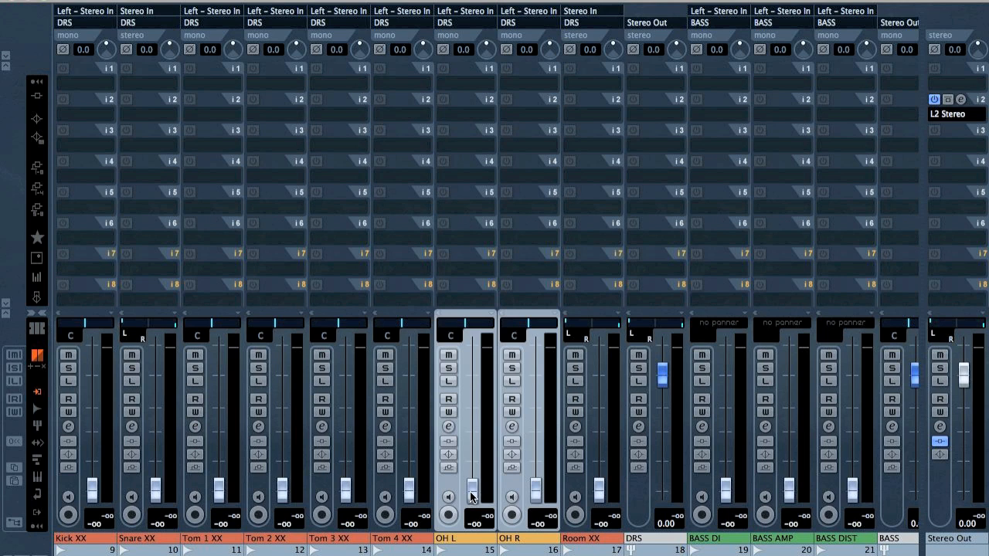
{"action": "left_click_drag", "start_coordinate": [469, 496], "coordinate": [479, 411]}
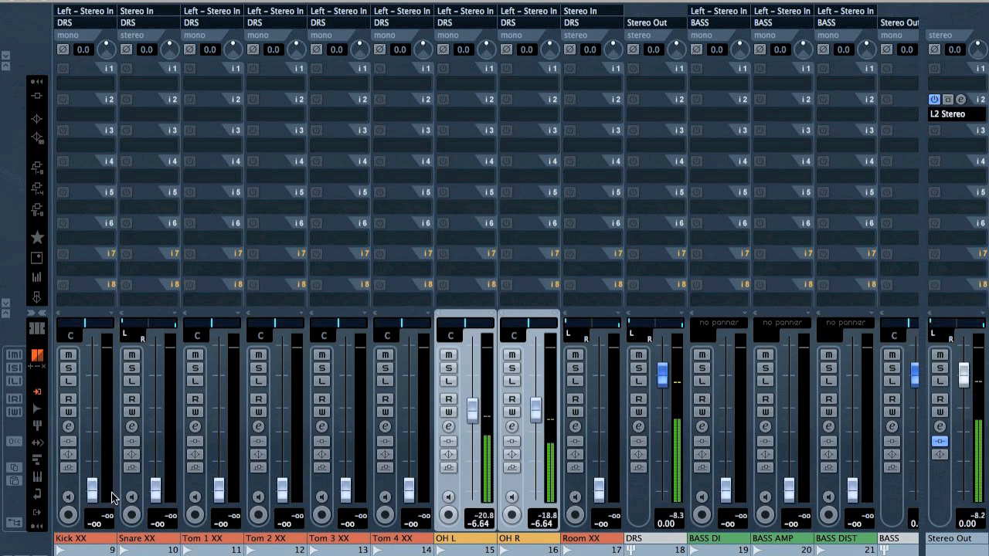
Raise the Kick XX fader to about -3.46 and the Snare XX fader to about -2.29 during playback.
{"action": "left_click_drag", "start_coordinate": [97, 494], "coordinate": [122, 401]}
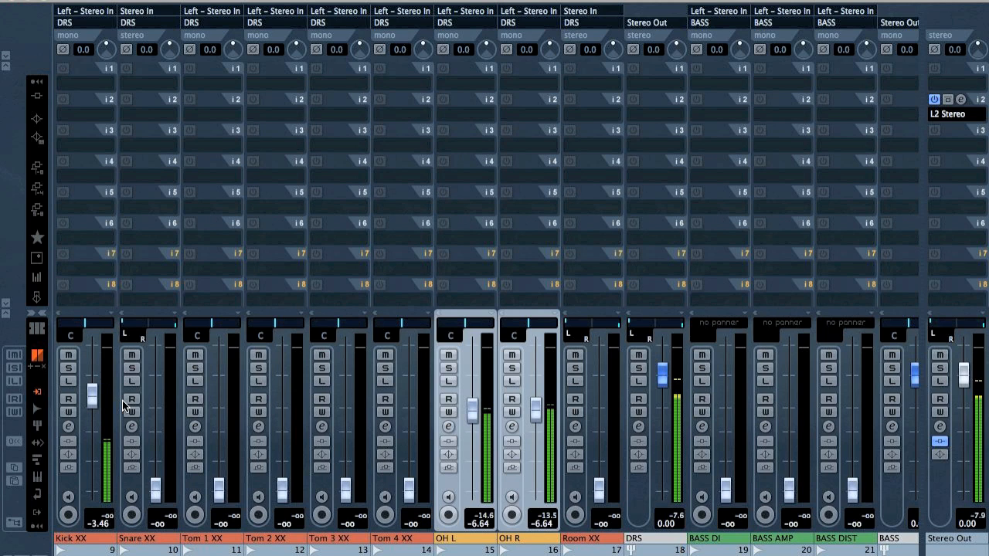
{"action": "left_click_drag", "start_coordinate": [156, 486], "coordinate": [161, 388]}
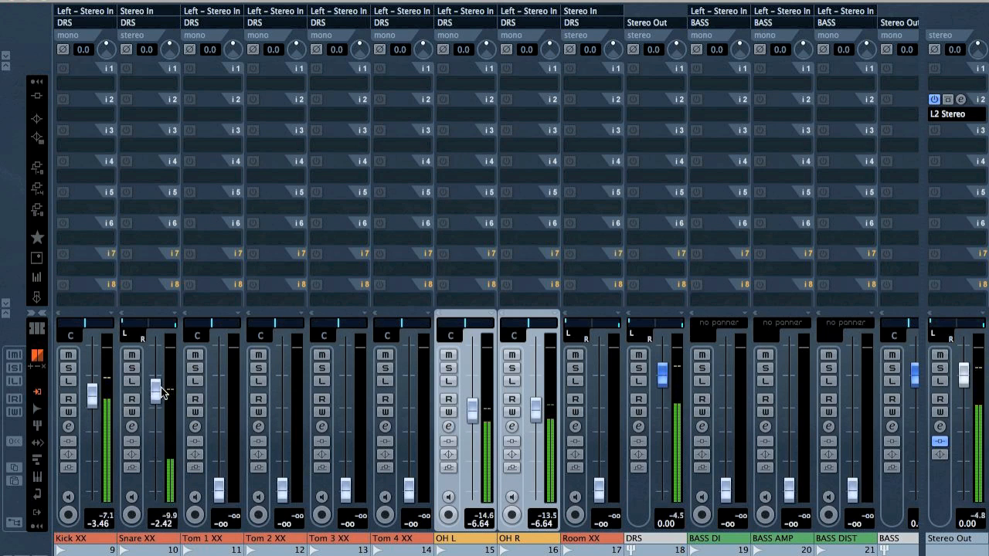
Raise the Tom 1 to Tom 4 faders together to about -0.78 and pan them to L74, L36, R39 and R68.
{"action": "mouse_move", "coordinate": [219, 494]}
{"action": "left_mouse_down"}
{"action": "mouse_move", "coordinate": [221, 468]}
{"action": "mouse_move", "coordinate": [220, 498]}
{"action": "left_mouse_up"}
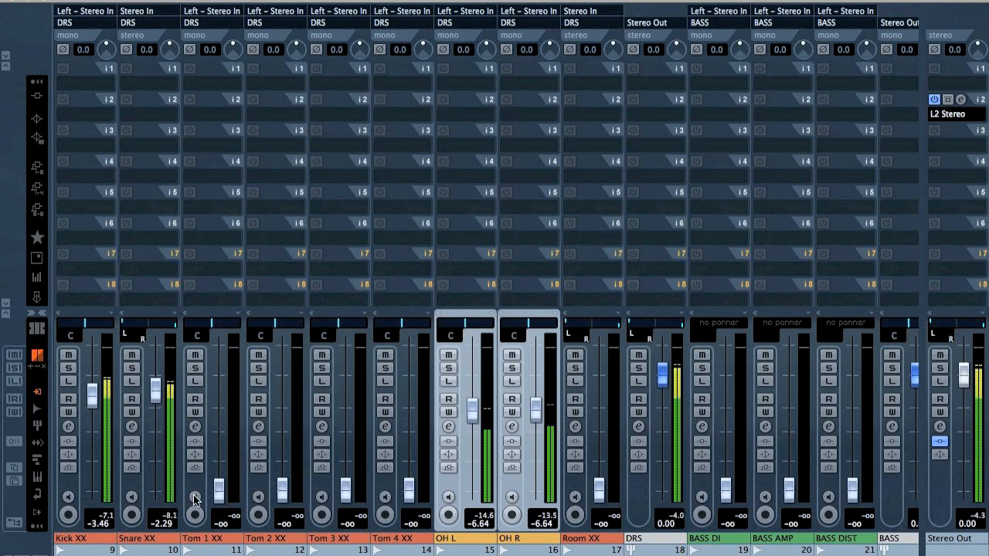
{"action": "left_click", "coordinate": [196, 481]}
{"action": "left_click", "coordinate": [384, 485], "text": "shift"}
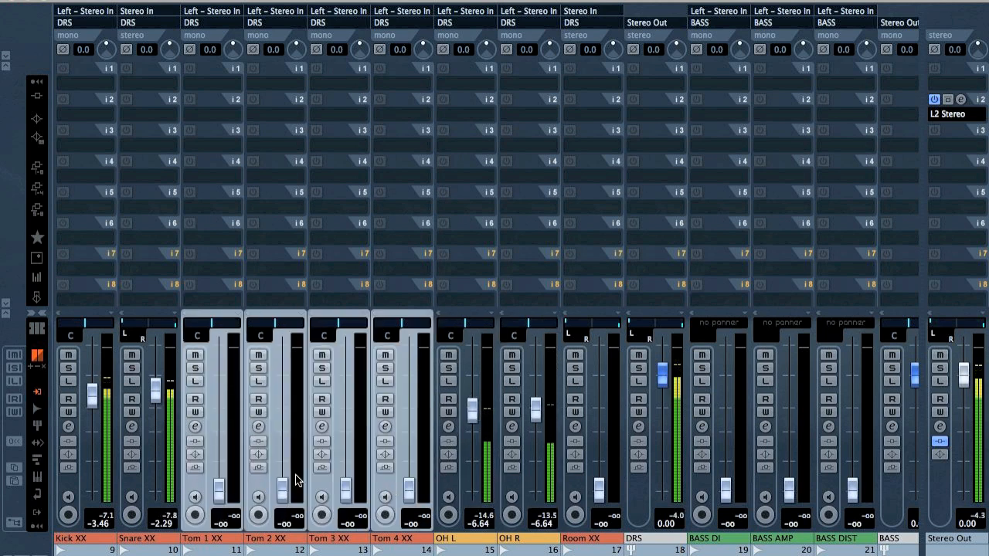
{"action": "left_click_drag", "start_coordinate": [222, 489], "coordinate": [230, 378]}
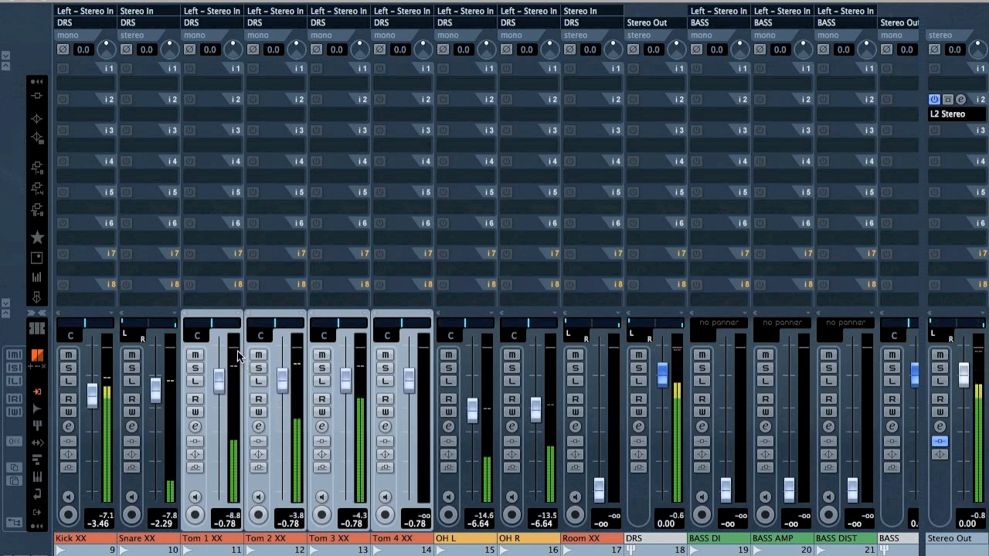
{"action": "left_click_drag", "start_coordinate": [211, 323], "coordinate": [192, 328]}
{"action": "left_click_drag", "start_coordinate": [274, 324], "coordinate": [264, 336]}
{"action": "left_click_drag", "start_coordinate": [329, 320], "coordinate": [419, 325]}
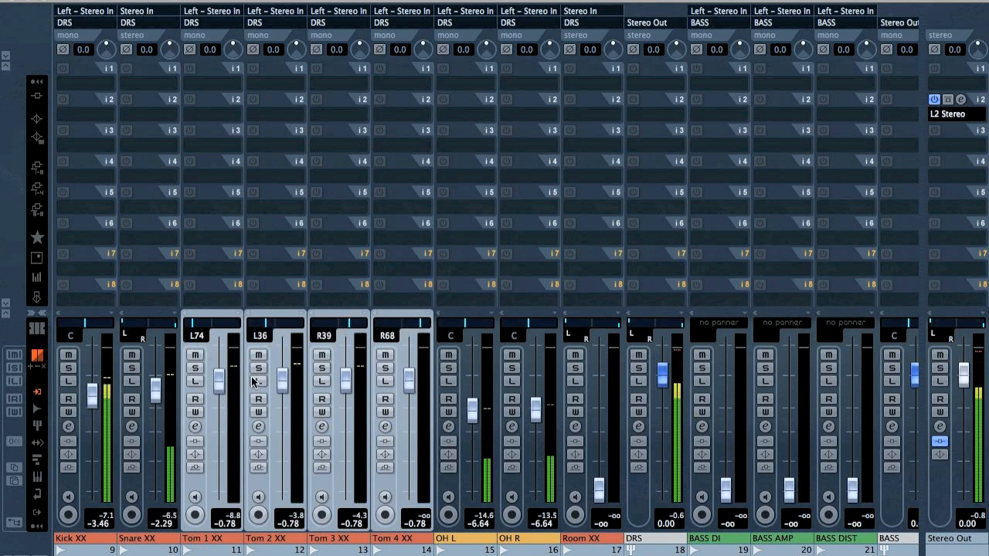
Raise the Room XX fader to about -4.45 and clear the selection of the tom channels.
{"action": "left_click_drag", "start_coordinate": [599, 484], "coordinate": [604, 404]}
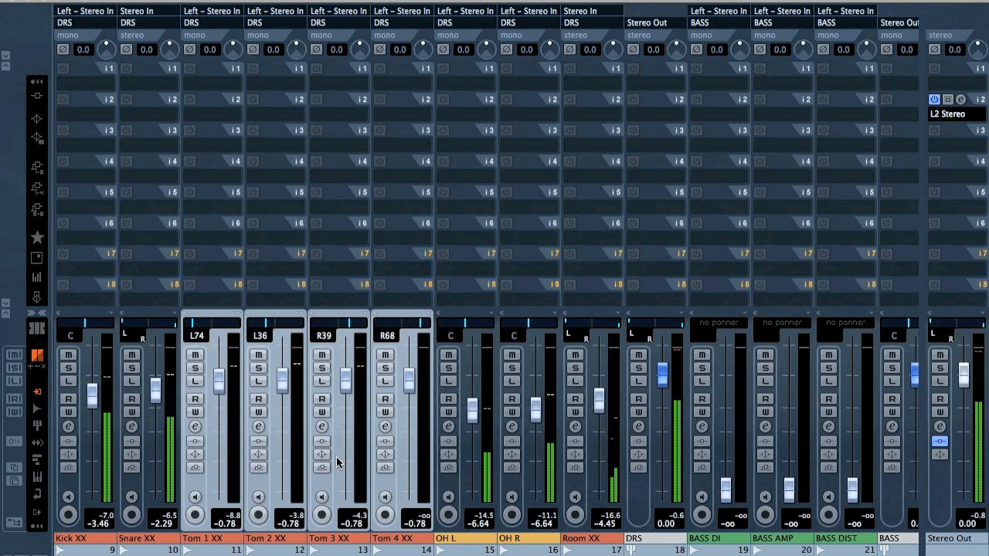
{"action": "left_click", "coordinate": [389, 489]}
{"action": "left_click", "coordinate": [391, 487], "text": "ctrl"}
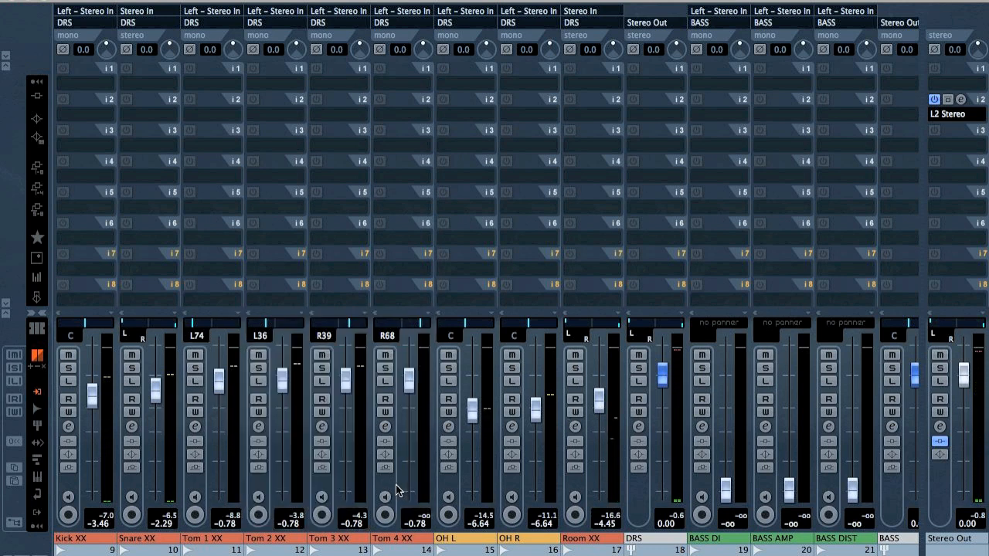
Solo the BASS DI, BASS AMP and BASS DIST channels one at a time and listen to each.
{"action": "scroll", "coordinate": [395, 491], "scroll_direction": "right", "scroll_amount": 3}
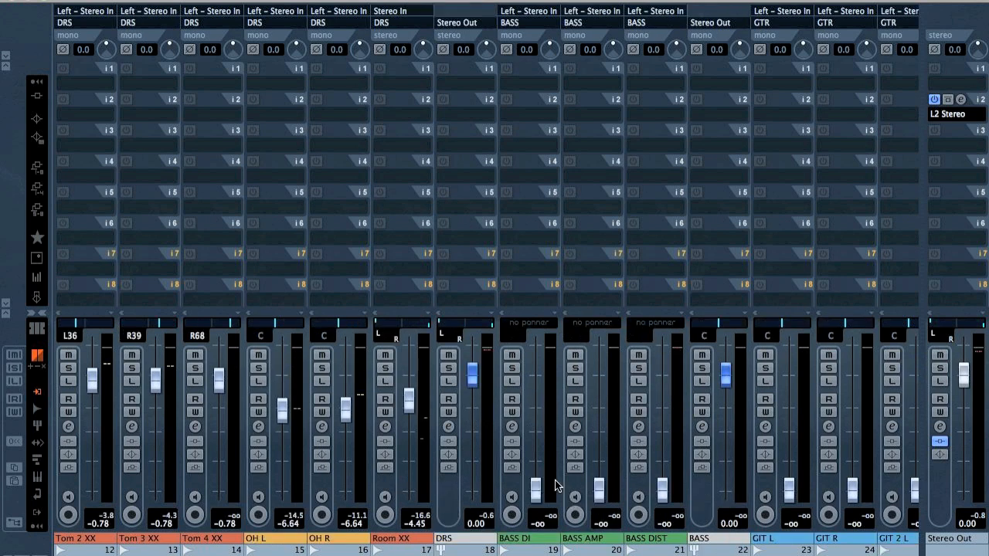
{"action": "left_click", "coordinate": [518, 486]}
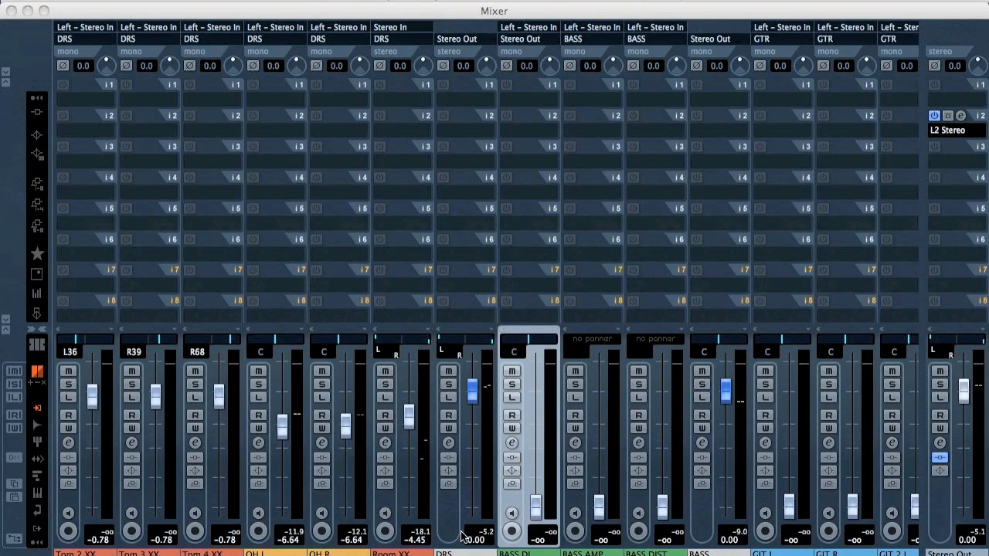
{"action": "left_click", "coordinate": [515, 553]}
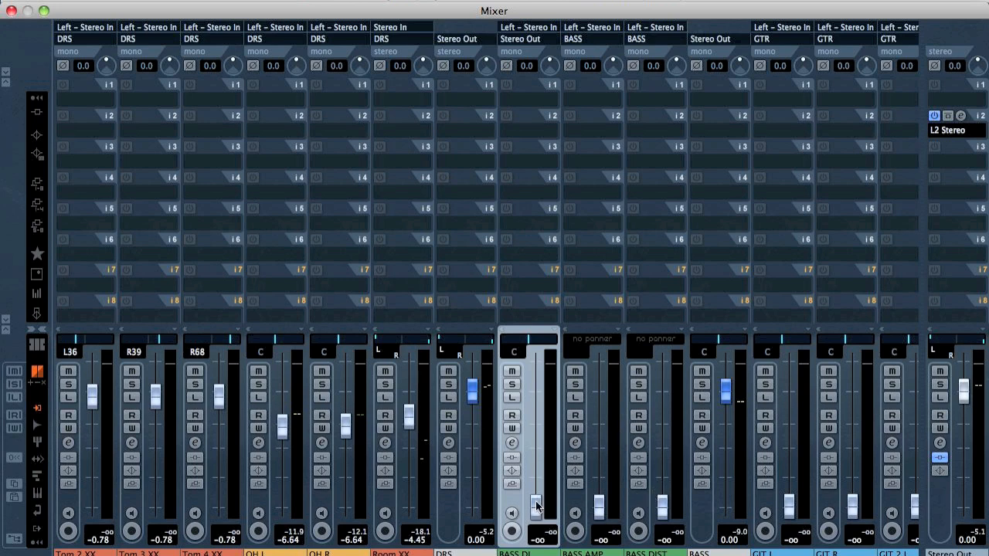
{"action": "left_click", "coordinate": [512, 385]}
{"action": "mouse_move", "coordinate": [537, 508]}
{"action": "left_mouse_down"}
{"action": "mouse_move", "coordinate": [539, 431]}
{"action": "mouse_move", "coordinate": [536, 506]}
{"action": "left_mouse_up"}
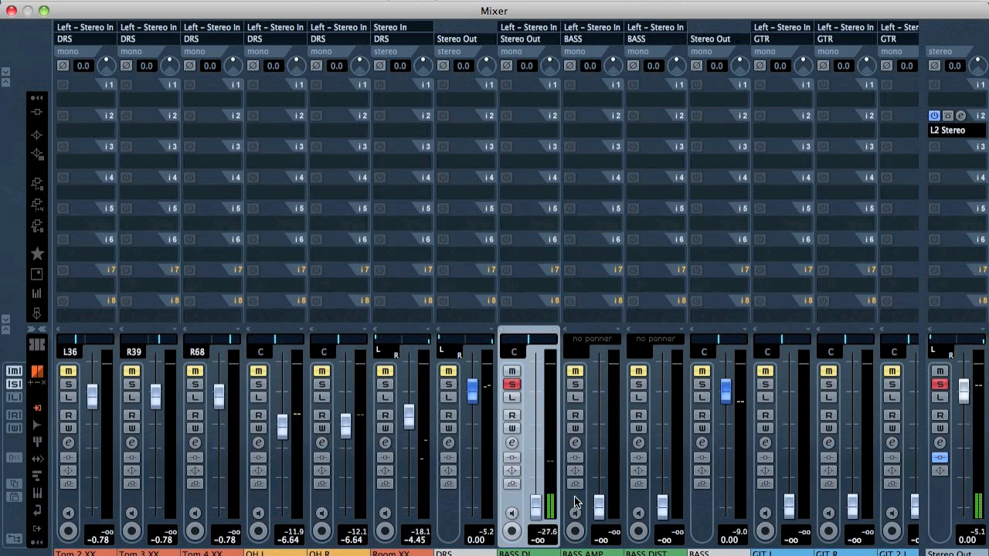
{"action": "left_click", "coordinate": [576, 499]}
{"action": "mouse_move", "coordinate": [598, 503]}
{"action": "left_mouse_down"}
{"action": "mouse_move", "coordinate": [598, 411]}
{"action": "mouse_move", "coordinate": [599, 504]}
{"action": "left_mouse_up"}
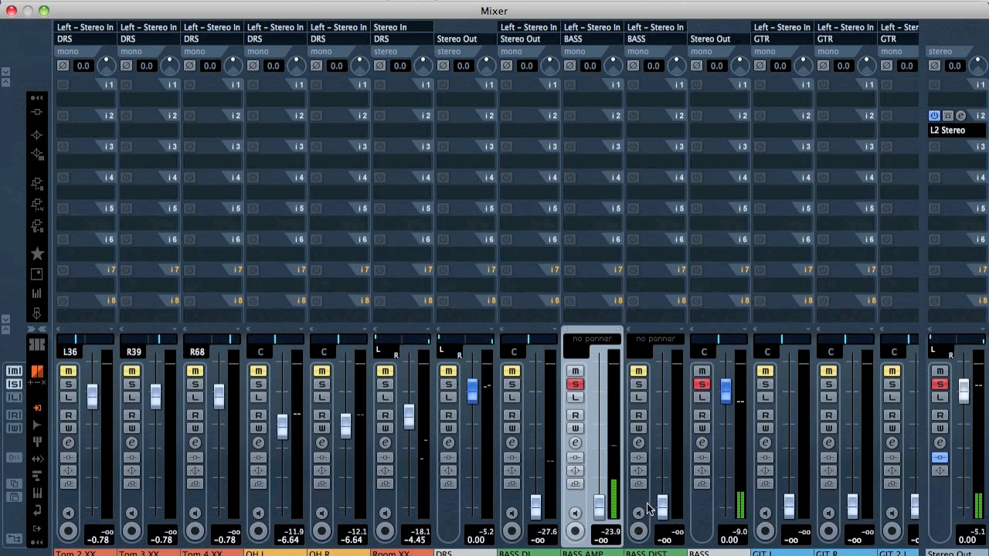
{"action": "left_click", "coordinate": [649, 502]}
{"action": "mouse_move", "coordinate": [664, 509]}
{"action": "left_mouse_down"}
{"action": "mouse_move", "coordinate": [664, 431]}
{"action": "mouse_move", "coordinate": [663, 506]}
{"action": "left_mouse_up"}
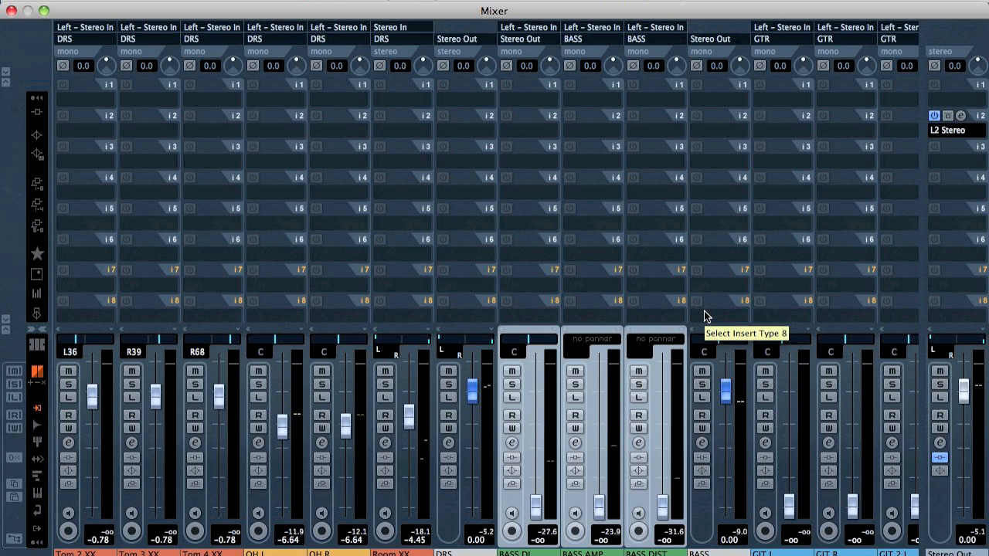
Solo the three bass channels and set BASS AMP to about -2.02, BASS DI to -7.85 and BASS DIST to -17.09, trying BASS DI's phase inversion.
{"action": "key", "text": "s"}
{"action": "left_click_drag", "start_coordinate": [609, 515], "coordinate": [624, 430]}
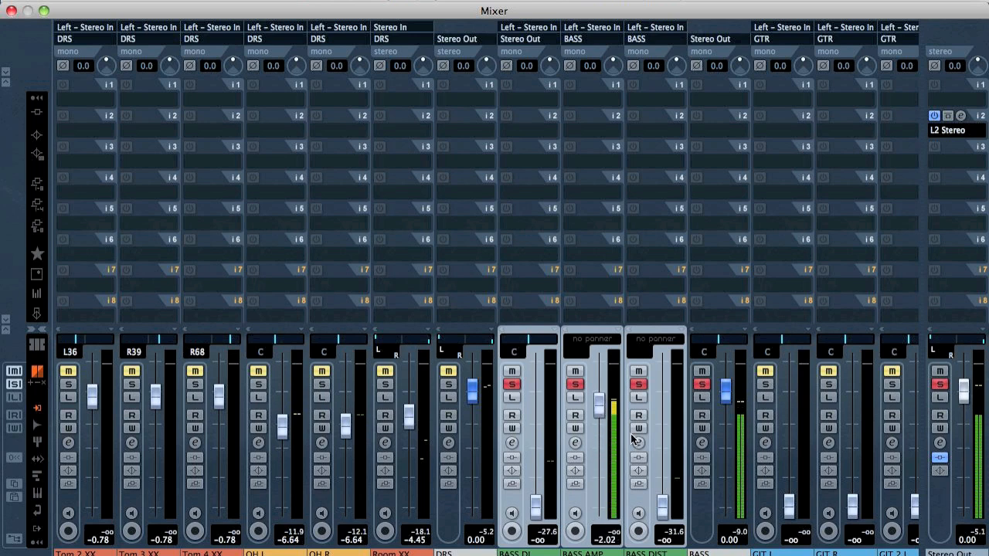
{"action": "left_click_drag", "start_coordinate": [535, 505], "coordinate": [538, 439]}
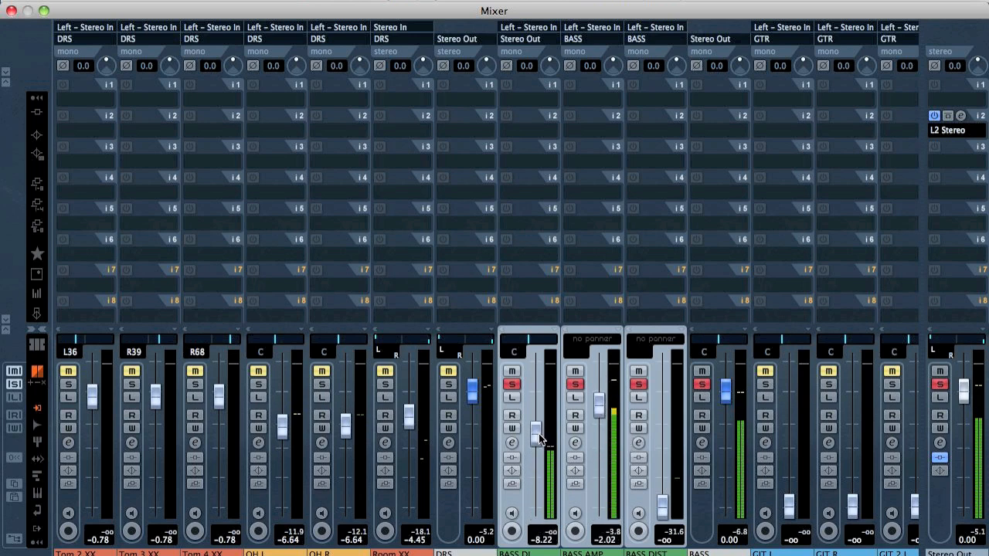
{"action": "left_click", "coordinate": [506, 65]}
{"action": "left_click_drag", "start_coordinate": [662, 510], "coordinate": [662, 463]}
{"action": "left_click_drag", "start_coordinate": [536, 434], "coordinate": [539, 428]}
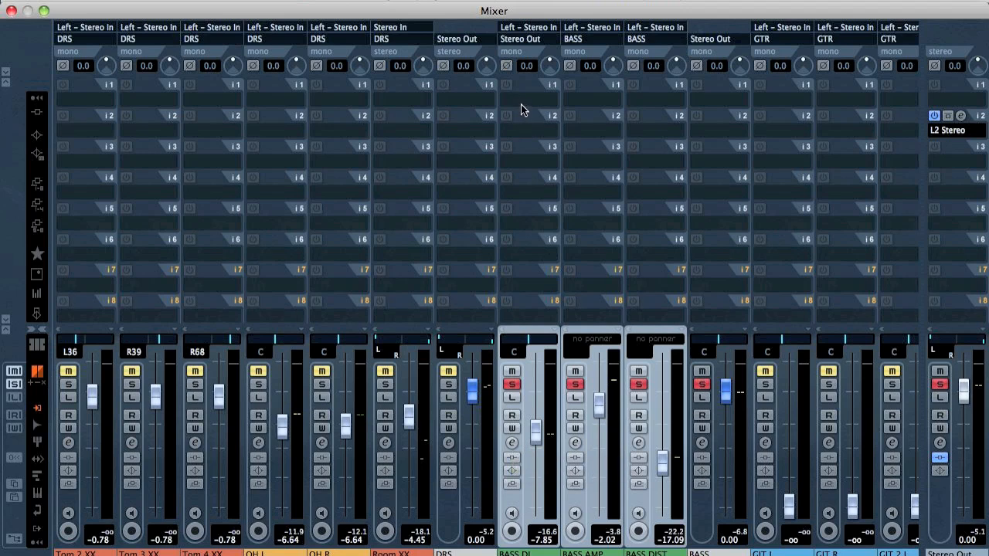
Load the Q1 Mono equalizer into the second insert slot of BASS DI and set its band to the high-cut filter type.
{"action": "left_click", "coordinate": [520, 129]}
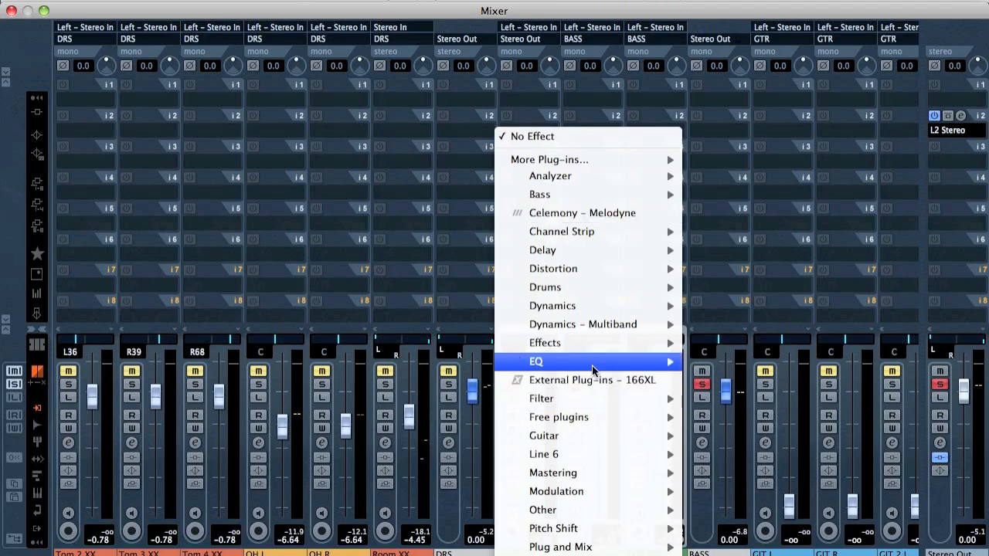
{"action": "mouse_move", "coordinate": [592, 365]}
{"action": "left_click", "coordinate": [739, 555]}
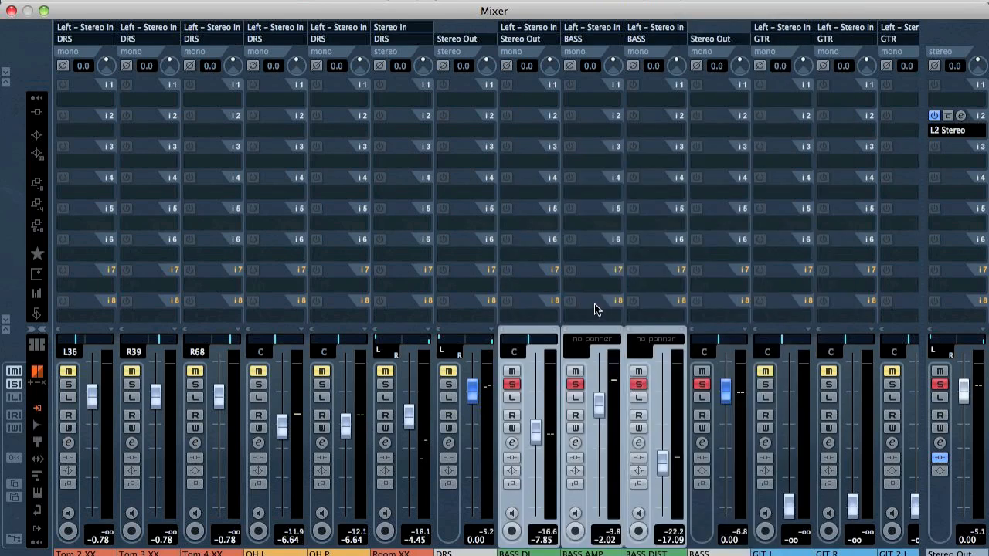
{"action": "left_click", "coordinate": [219, 262]}
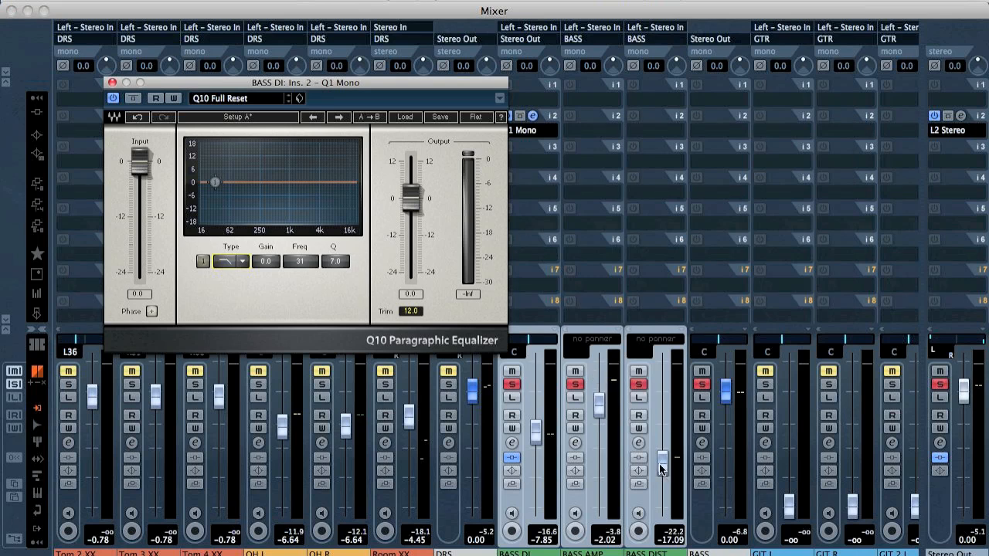
Pull the BASS DIST fader all the way down, then enable BASS DI's high-cut band at 173 Hz during playback.
{"action": "left_click_drag", "start_coordinate": [660, 469], "coordinate": [661, 519]}
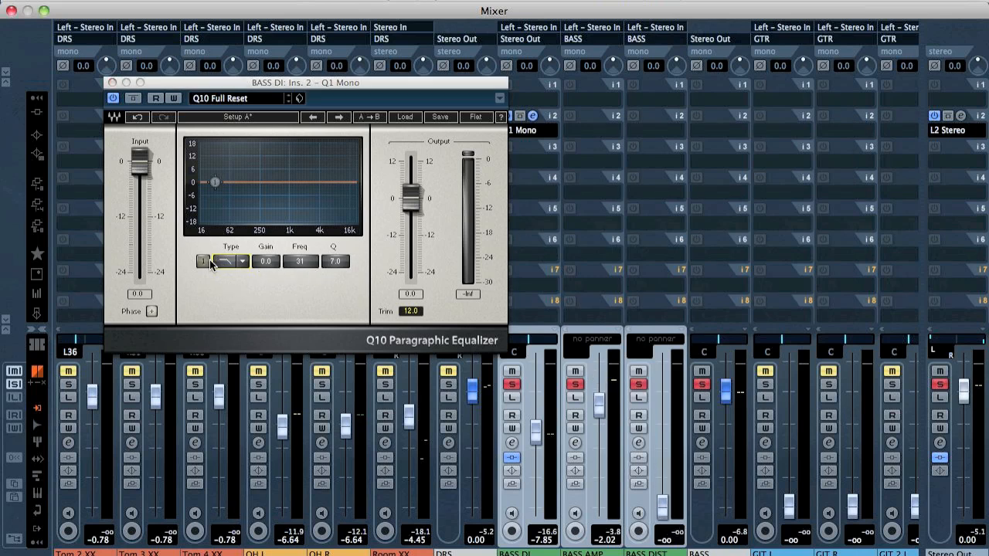
{"action": "left_click", "coordinate": [209, 261]}
{"action": "key", "text": "space"}
{"action": "left_click_drag", "start_coordinate": [311, 261], "coordinate": [311, 225]}
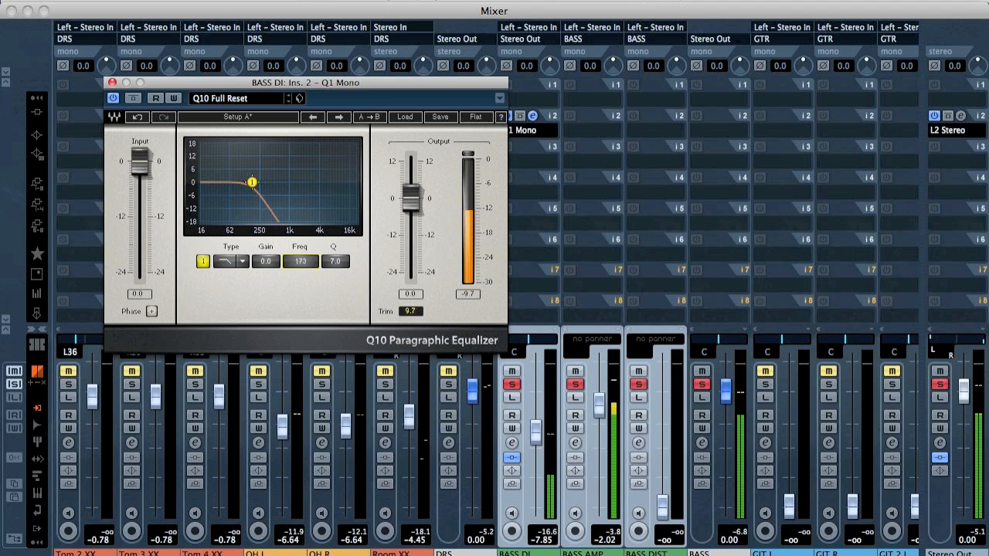
{"action": "left_click", "coordinate": [112, 82]}
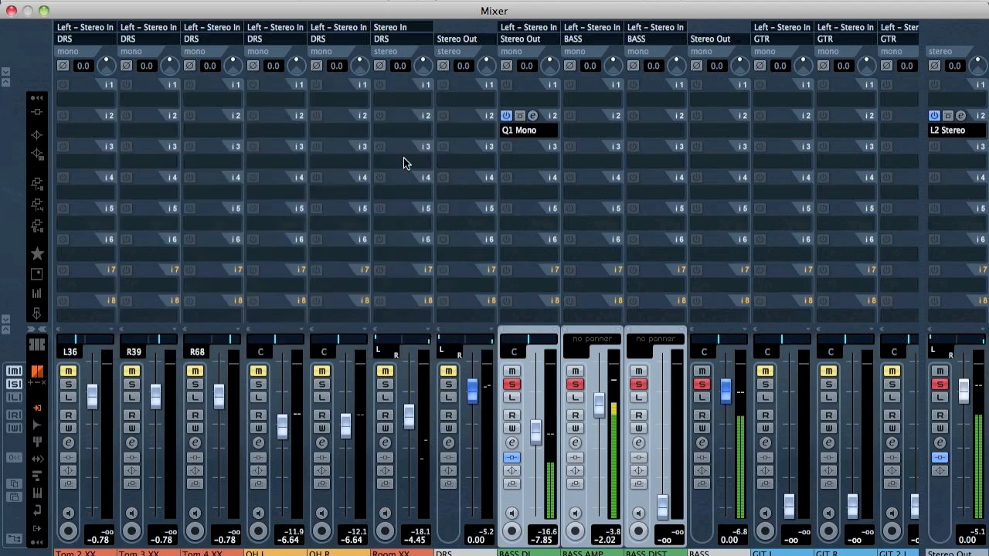
Try the phase inversion on BASS DI and raise the BASS DIST fader to about -16.79.
{"action": "left_click", "coordinate": [506, 66]}
{"action": "left_click_drag", "start_coordinate": [663, 509], "coordinate": [664, 466]}
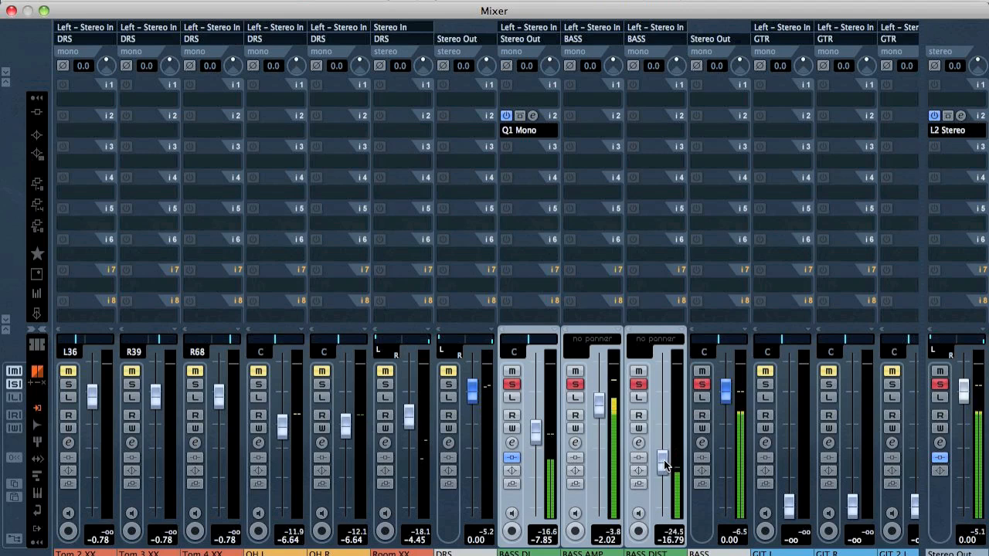
Load the Q1 Mono equalizer into the second insert slot of the BASS DIST channel.
{"action": "left_click", "coordinate": [646, 130]}
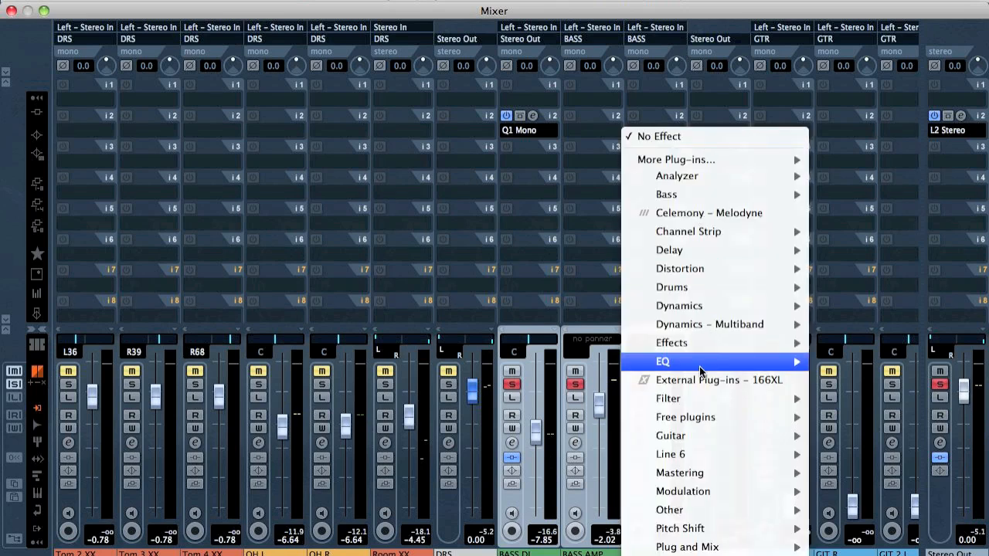
{"action": "mouse_move", "coordinate": [699, 363]}
{"action": "mouse_move", "coordinate": [857, 1]}
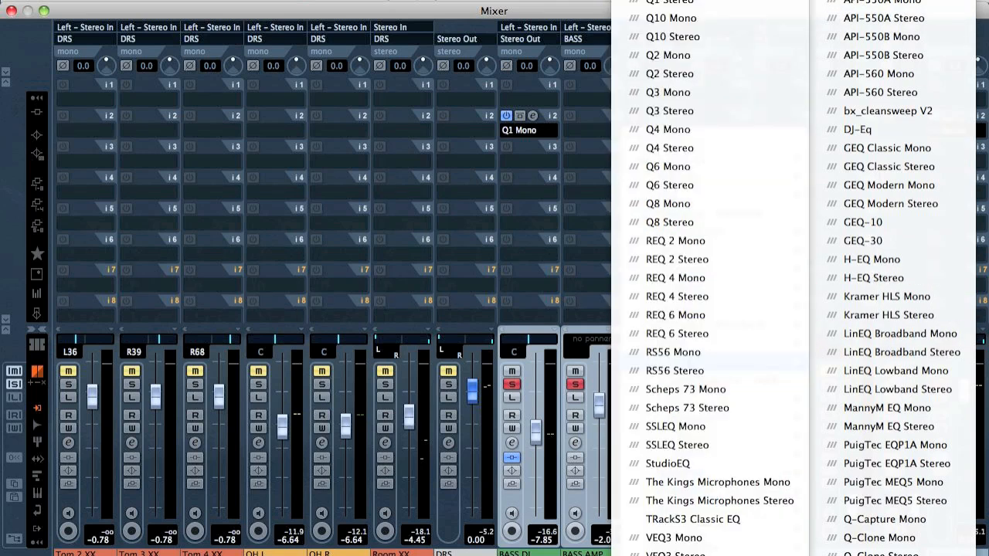
{"action": "left_click", "coordinate": [910, 553]}
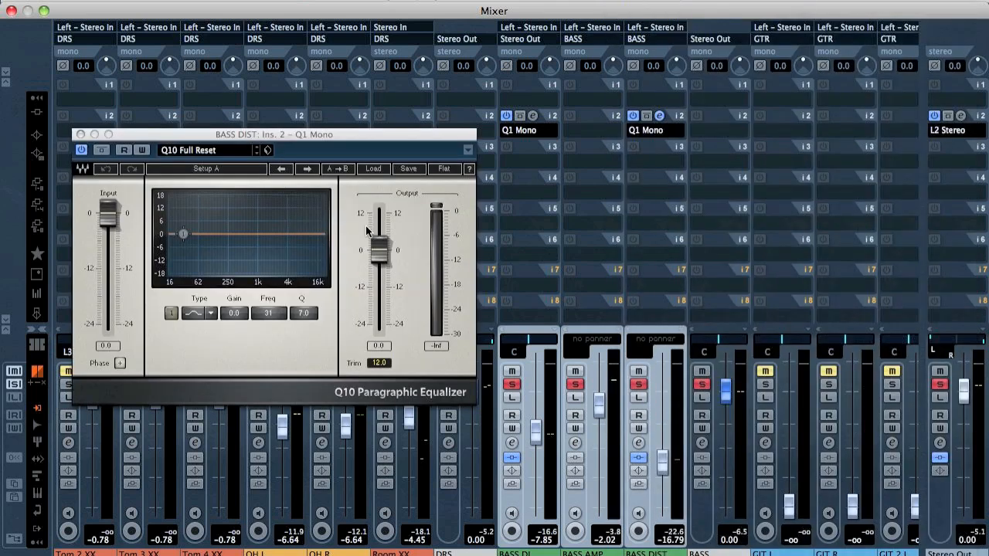
Set the BASS DIST equalizer band to a low-cut filter at about 738 Hz and close the plug-in window.
{"action": "left_click", "coordinate": [197, 313]}
{"action": "left_click_drag", "start_coordinate": [183, 234], "coordinate": [252, 236]}
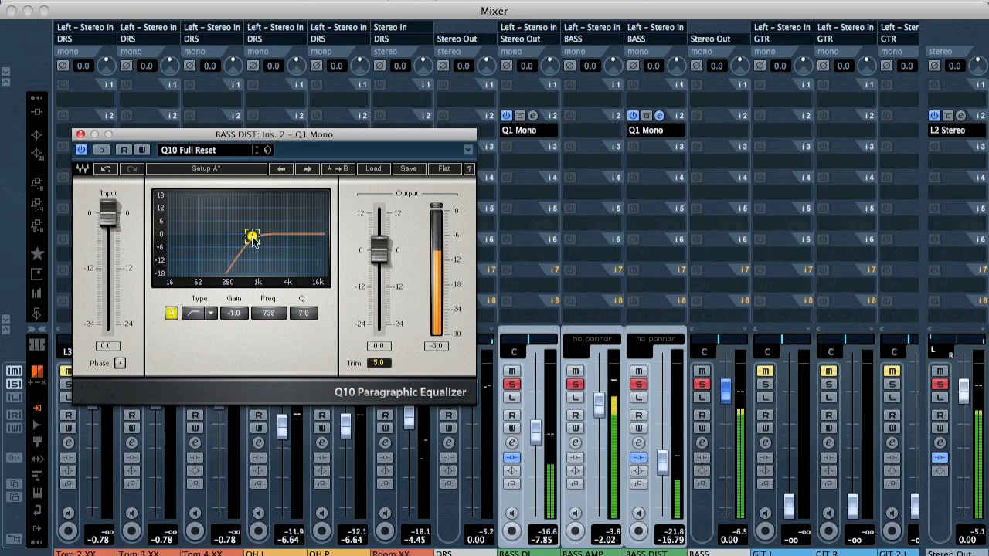
{"action": "left_click", "coordinate": [80, 134]}
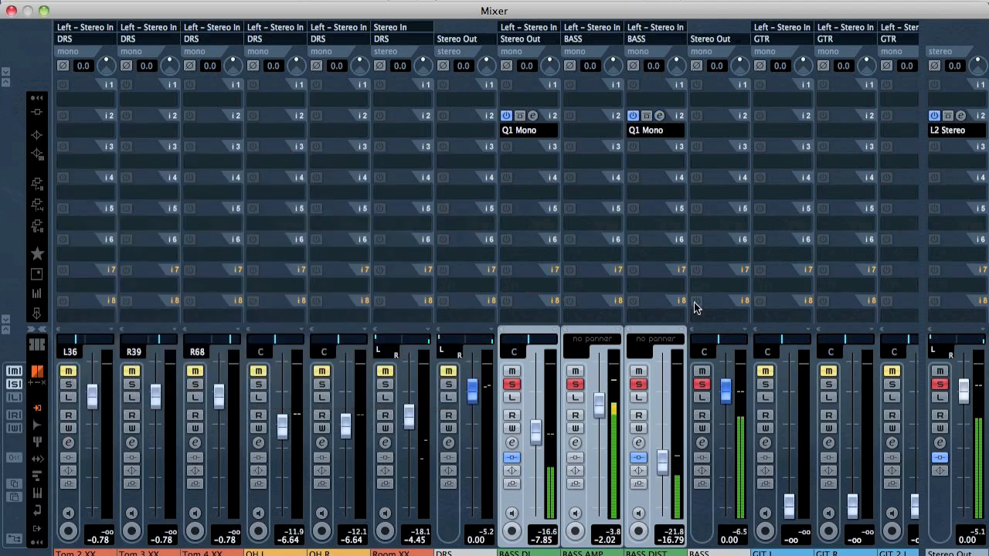
Raise the linked bass faders to BASS DI -6.98, BASS AMP -1.14 and BASS DIST -15.92, then clear the solos and audition the mix.
{"action": "key", "text": "space"}
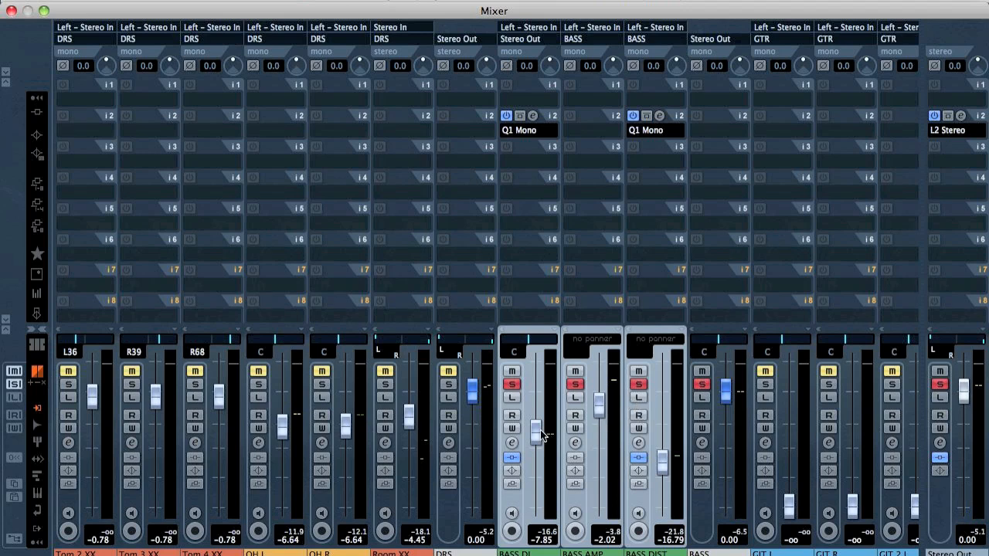
{"action": "mouse_move", "coordinate": [536, 431]}
{"action": "left_mouse_down"}
{"action": "mouse_move", "coordinate": [530, 531]}
{"action": "mouse_move", "coordinate": [549, 433]}
{"action": "left_mouse_up"}
{"action": "left_click", "coordinate": [701, 384]}
{"action": "left_click", "coordinate": [512, 384]}
{"action": "key", "text": "space"}
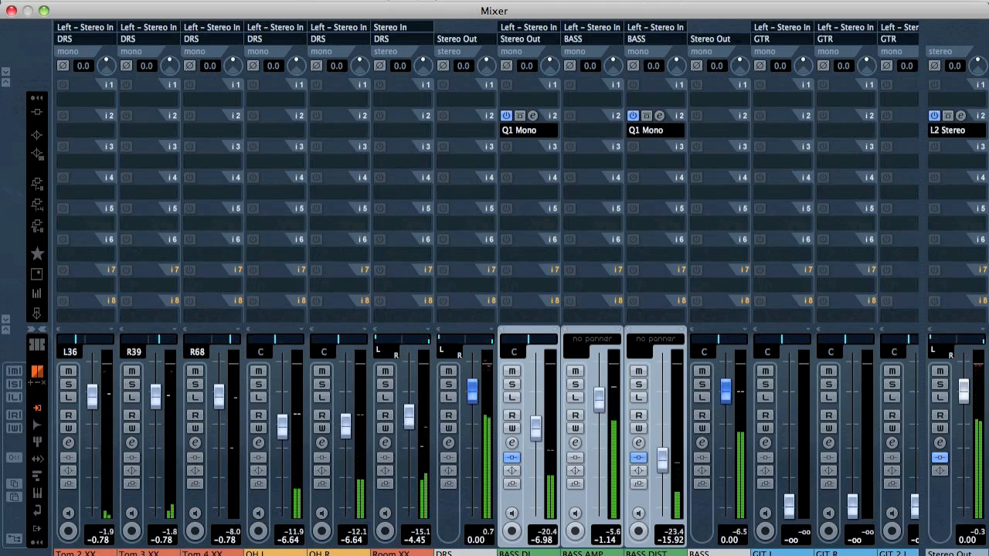
{"action": "key", "text": "space"}
Examine the guitar tracks across the whole song, selecting the opening muted events on GIT R and GIT 2 L.
{"action": "scroll", "coordinate": [486, 309], "scroll_direction": "right", "scroll_amount": 4}
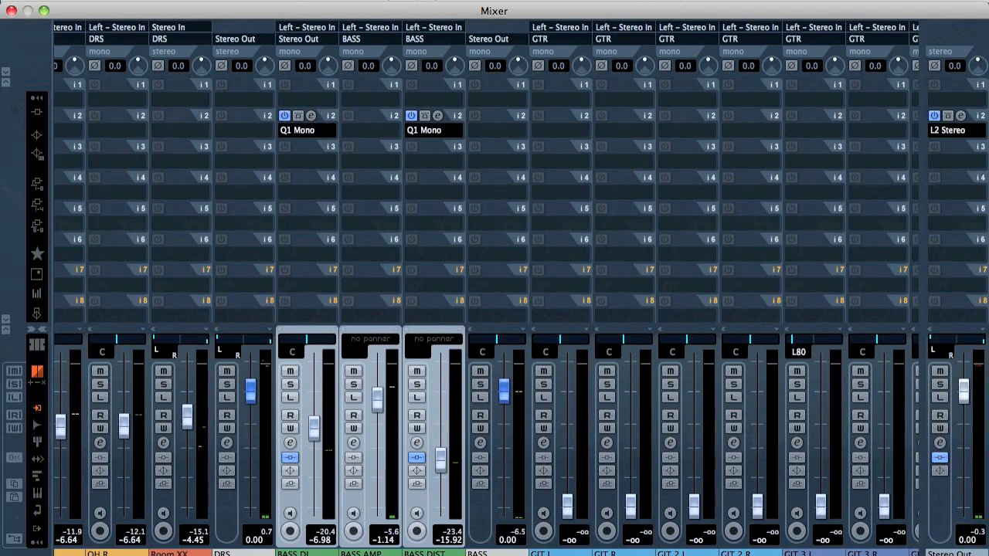
{"action": "key", "text": "F3"}
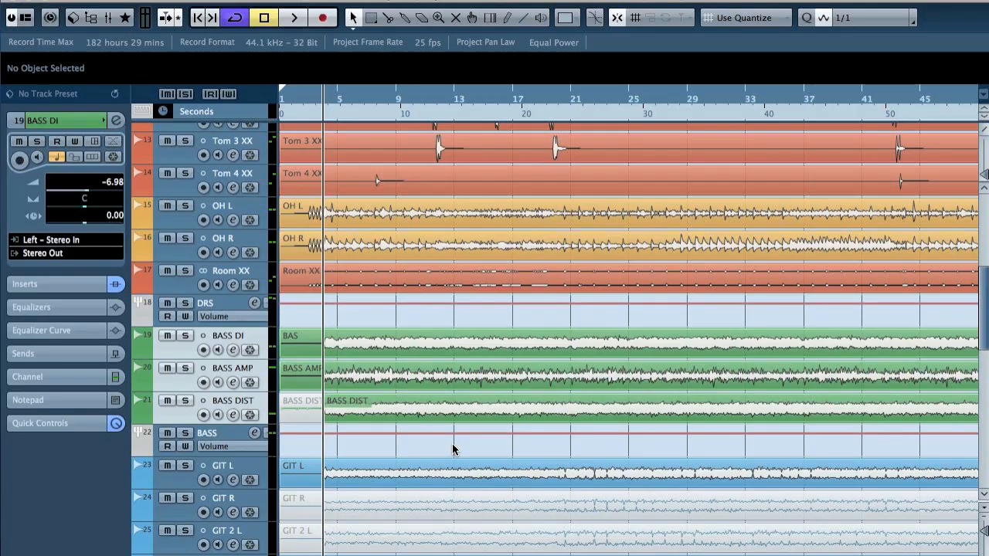
{"action": "left_click_drag", "start_coordinate": [984, 293], "coordinate": [984, 334]}
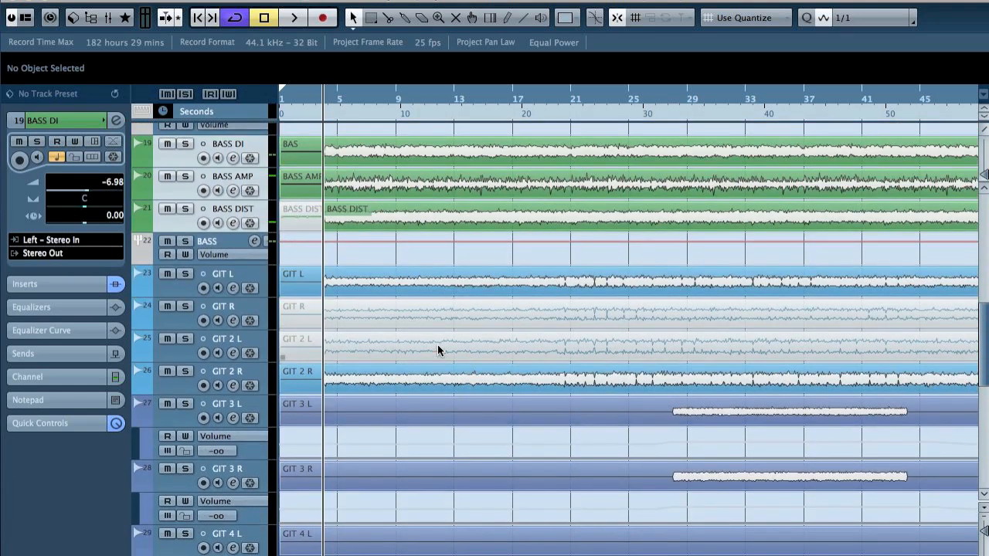
{"action": "key", "text": "g"}
{"action": "key", "text": "g"}
{"action": "key", "text": "g"}
{"action": "key", "text": "g"}
{"action": "key", "text": "g"}
{"action": "key", "text": "g"}
{"action": "key", "text": "g"}
{"action": "key", "text": "g"}
{"action": "key", "text": "g"}
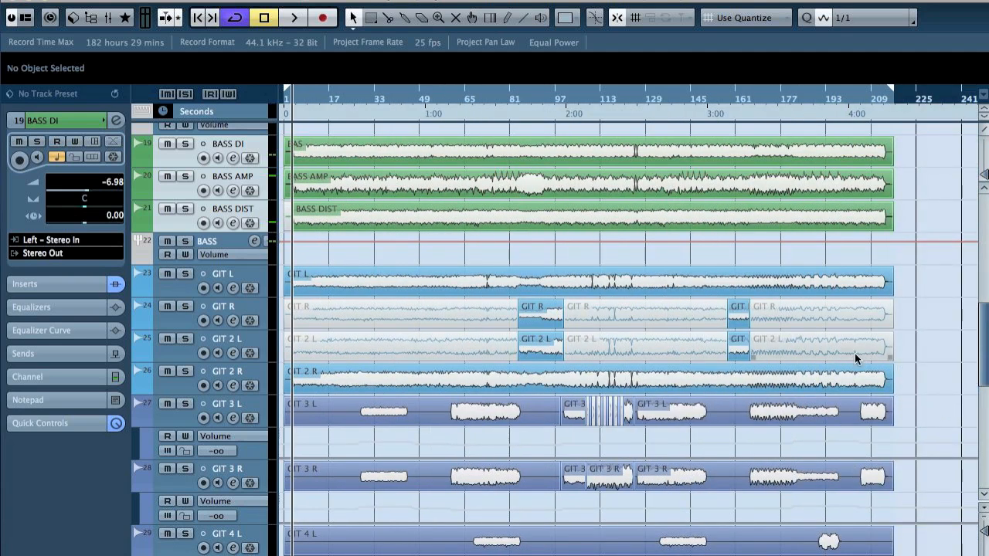
{"action": "left_click", "coordinate": [382, 318]}
{"action": "left_click", "coordinate": [389, 353], "text": "shift"}
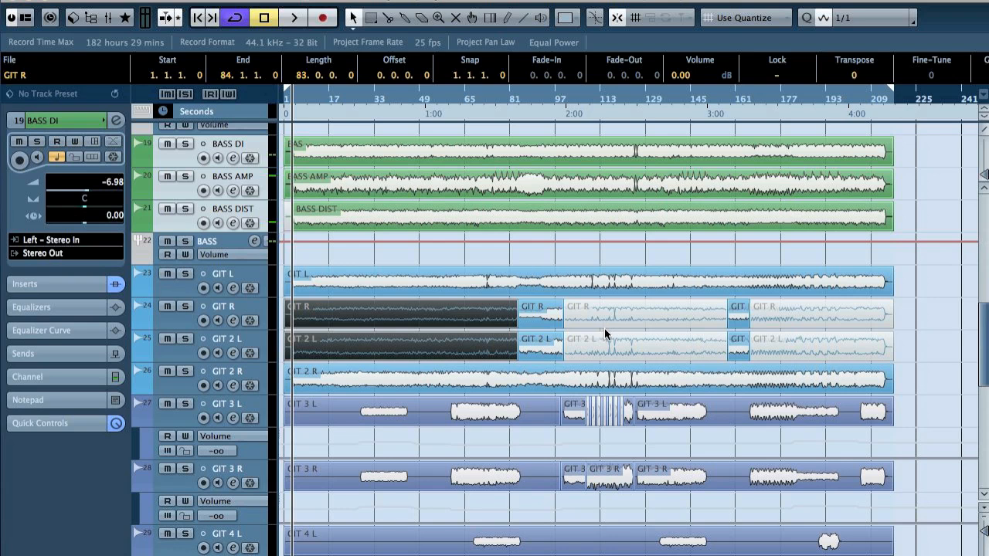
Link the GIT L through GIT 2 R channels and raise their faders together to -3.15.
{"action": "key", "text": "F3"}
{"action": "left_click", "coordinate": [548, 505]}
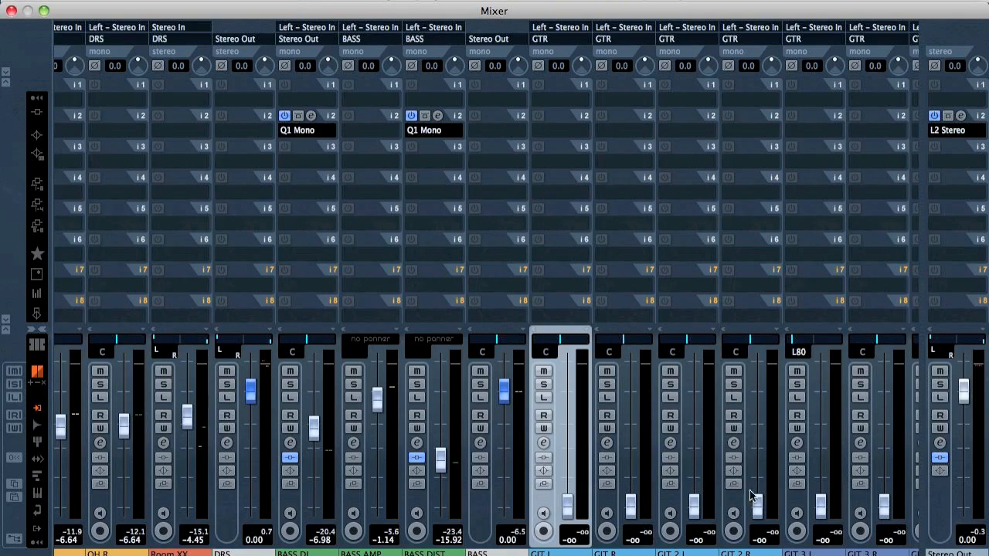
{"action": "left_click", "coordinate": [750, 494], "text": "shift"}
{"action": "right_click", "coordinate": [733, 496]}
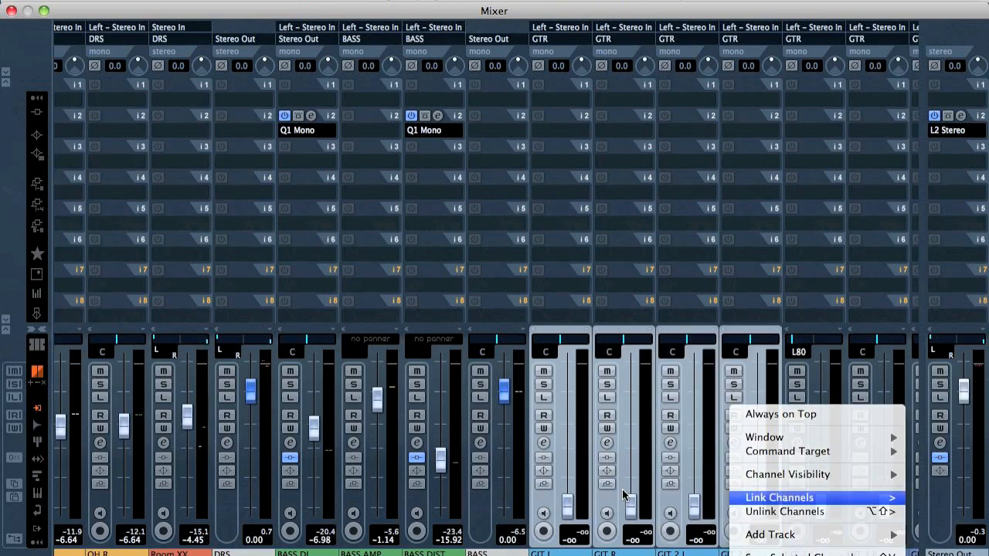
{"action": "left_click_drag", "start_coordinate": [570, 506], "coordinate": [576, 412]}
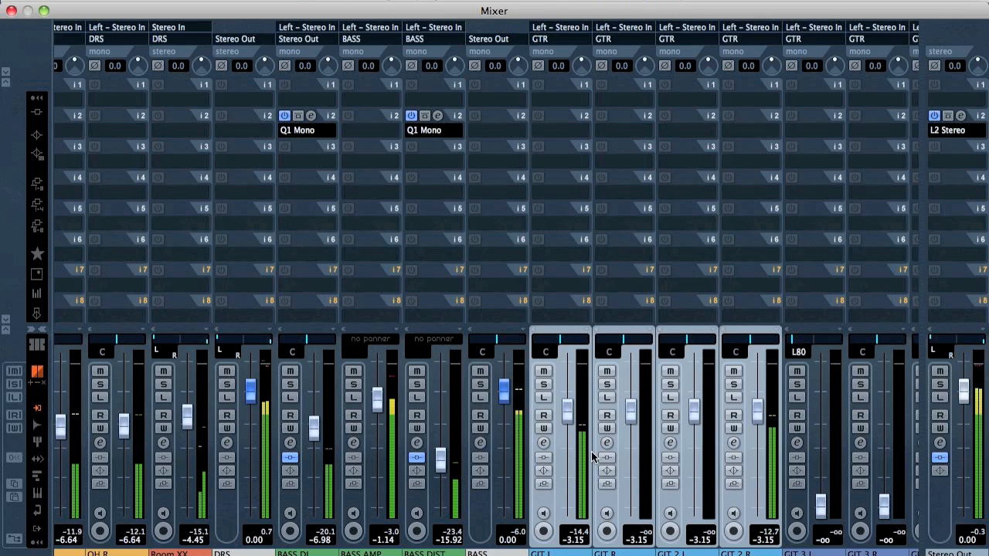
Pan GIT 3 R to R80 and raise the GIT 3 L and GIT 3 R faders together to -17.09.
{"action": "left_click", "coordinate": [796, 498]}
{"action": "scroll", "coordinate": [797, 500], "scroll_direction": "right", "scroll_amount": 6}
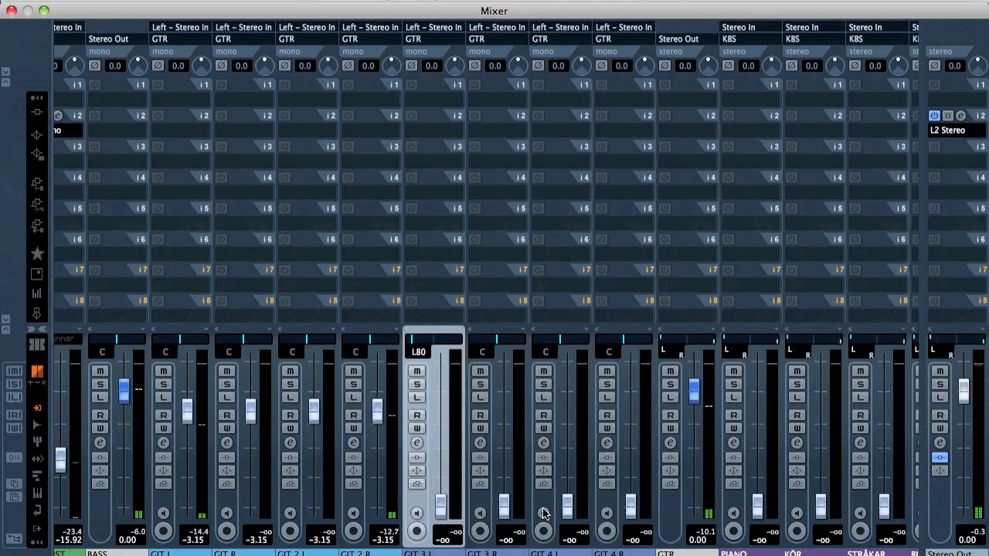
{"action": "left_click", "coordinate": [484, 503], "text": "shift"}
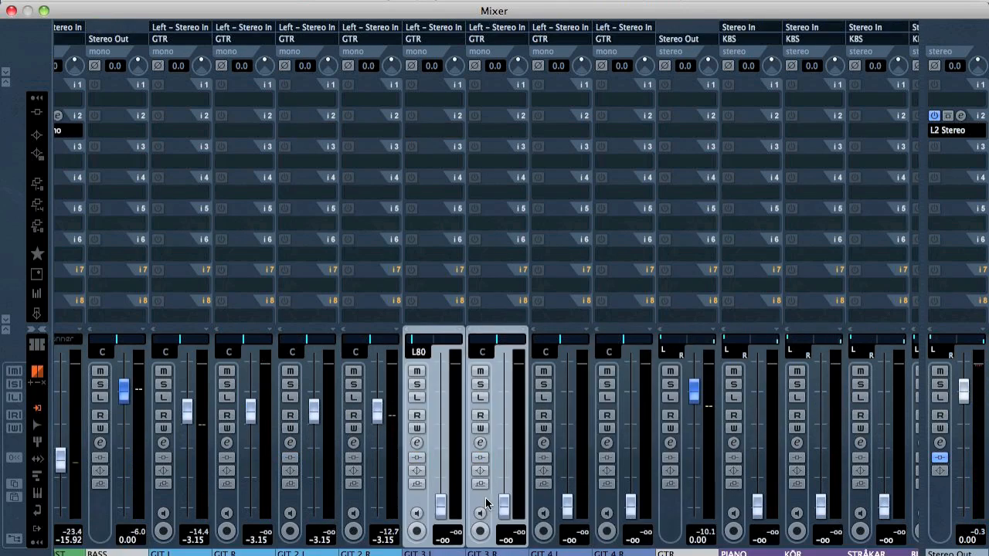
{"action": "left_click_drag", "start_coordinate": [498, 340], "coordinate": [516, 344]}
{"action": "left_click_drag", "start_coordinate": [500, 492], "coordinate": [502, 466]}
Play from the loud GIT 3 section just before bar 65 and raise both GIT 3 faders together to -5.18.
{"action": "key", "text": "F3"}
{"action": "key", "text": "space"}
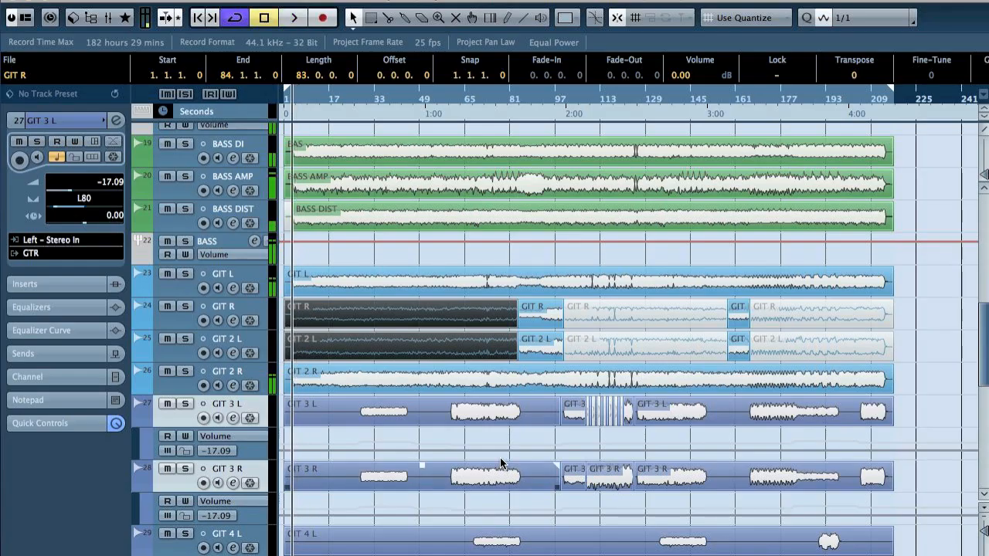
{"action": "double_click", "coordinate": [459, 103]}
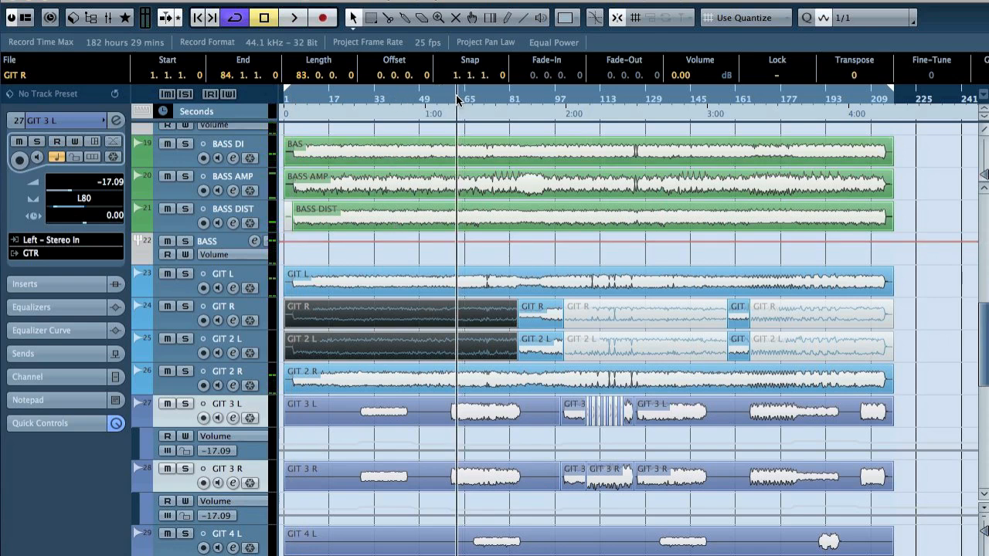
{"action": "key", "text": "F3"}
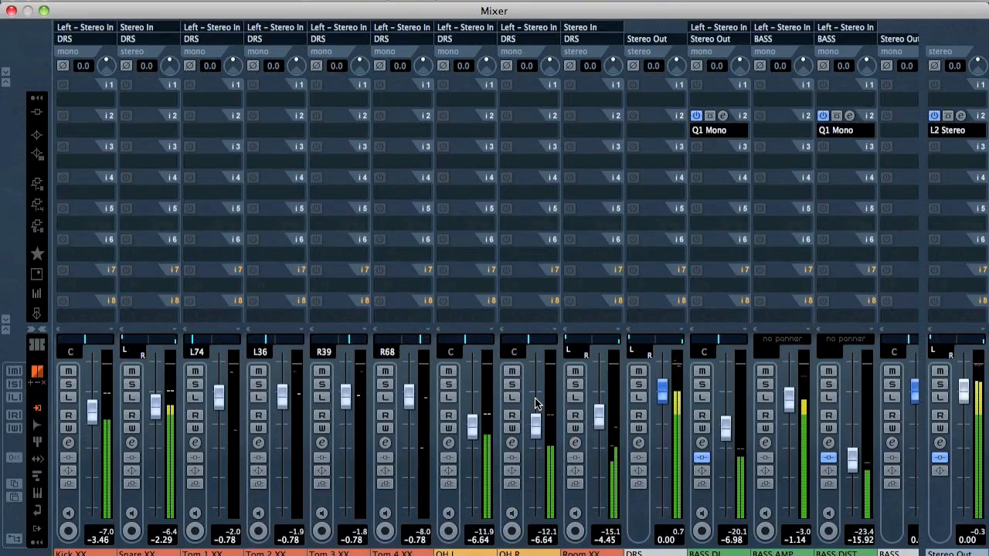
{"action": "left_click_drag", "start_coordinate": [497, 479], "coordinate": [510, 420]}
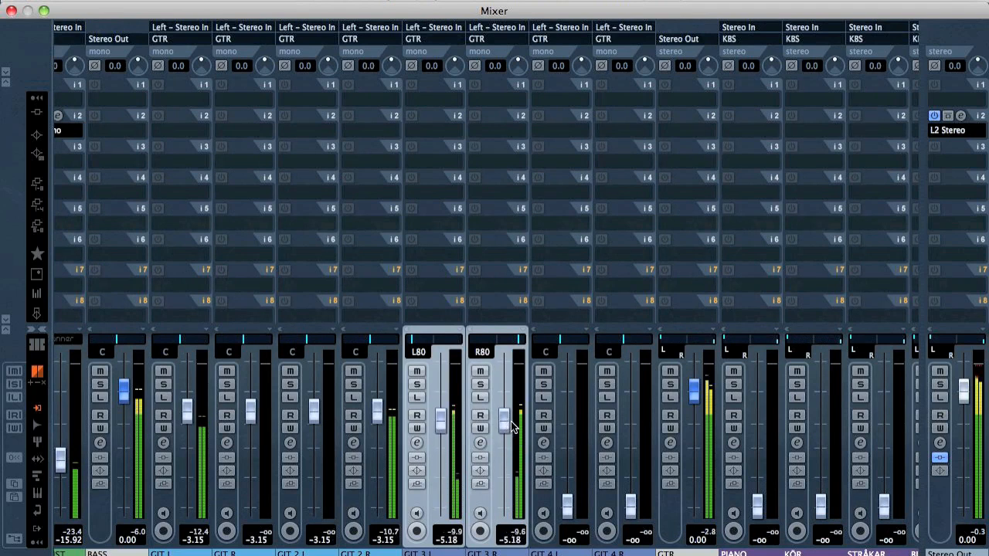
Pan GIT 4 L to L62 and GIT 4 R to R62, and raise both faders to -5.18 while playing their entry.
{"action": "left_click", "coordinate": [545, 502]}
{"action": "left_click", "coordinate": [608, 501], "text": "shift"}
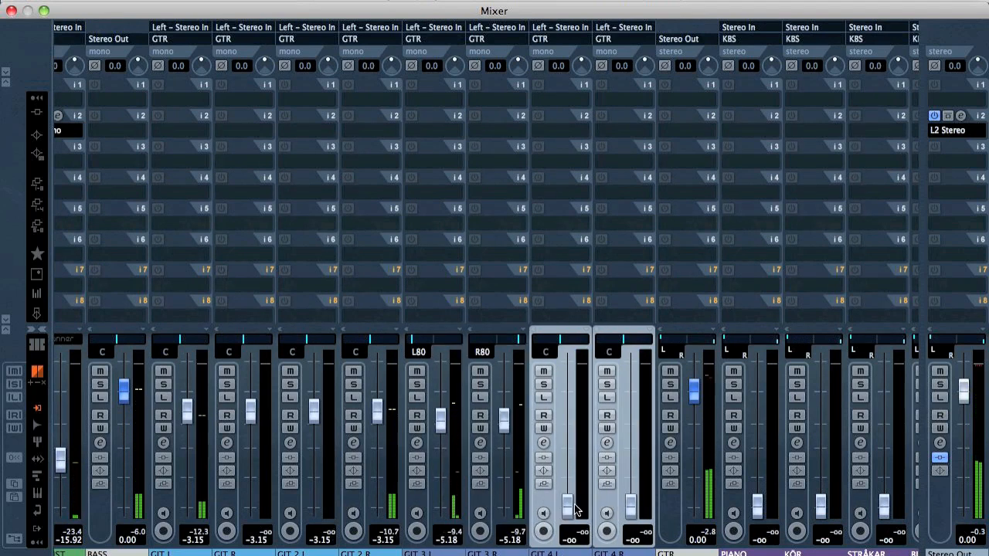
{"action": "key", "text": "F3"}
{"action": "mouse_move", "coordinate": [485, 98]}
{"action": "left_mouse_down"}
{"action": "mouse_move", "coordinate": [486, 110]}
{"action": "mouse_move", "coordinate": [473, 109]}
{"action": "left_mouse_up"}
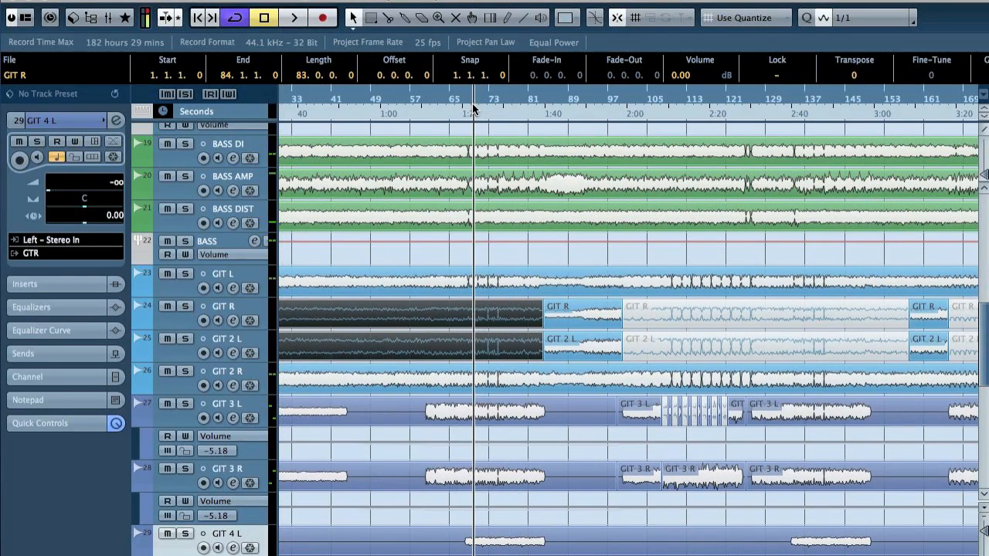
{"action": "key", "text": "F3"}
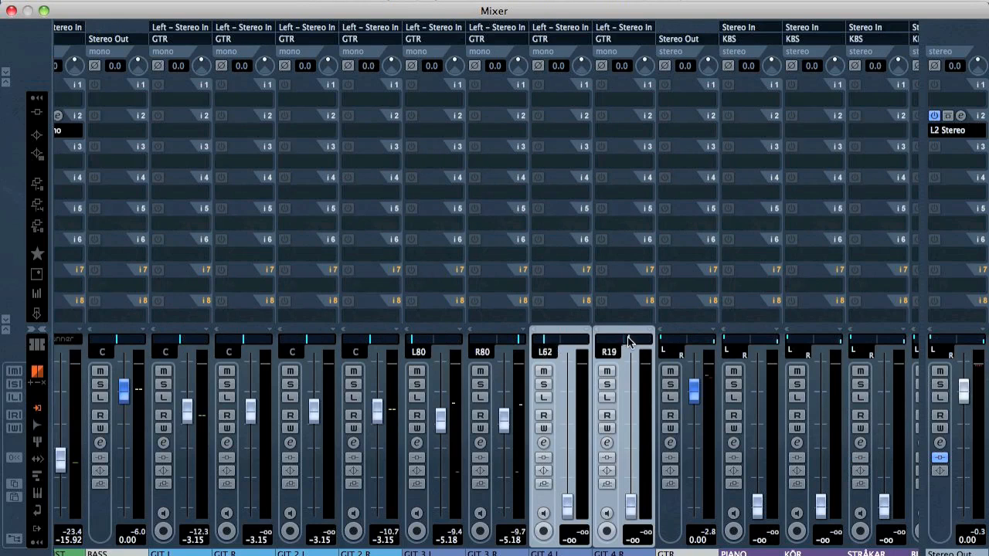
{"action": "key", "text": "space"}
{"action": "left_click_drag", "start_coordinate": [567, 506], "coordinate": [581, 420]}
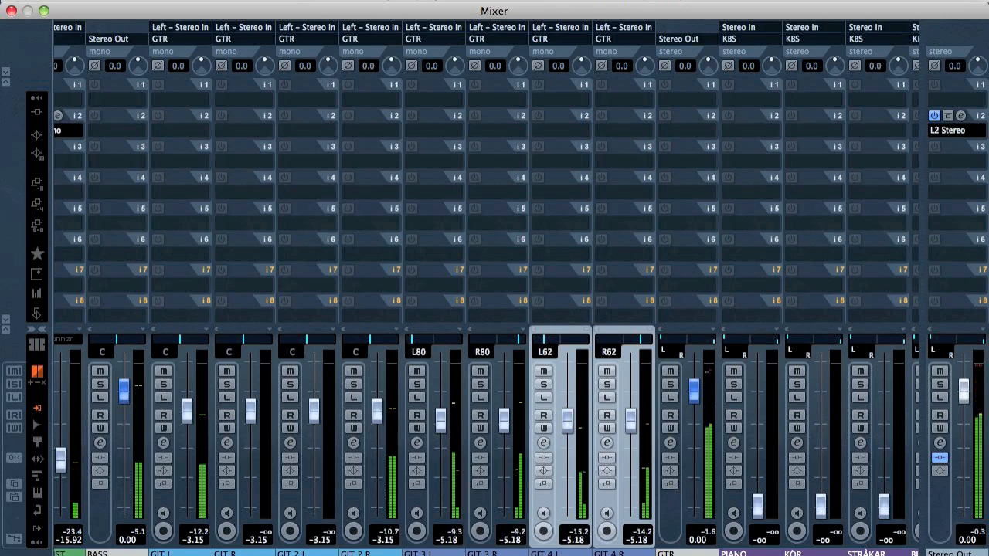
Select all keyboard channels routed to KBS, from PIANO through the second MELLOTRON.
{"action": "scroll", "coordinate": [641, 500], "scroll_direction": "right", "scroll_amount": 5}
{"action": "left_click", "coordinate": [581, 504]}
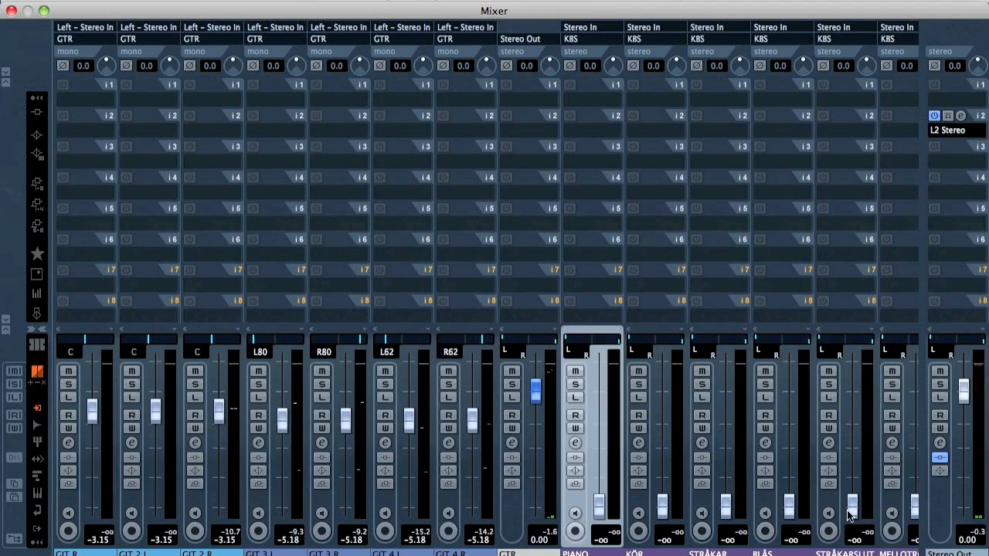
{"action": "scroll", "coordinate": [812, 512], "scroll_direction": "right", "scroll_amount": 6}
{"action": "left_click", "coordinate": [768, 502], "text": "shift"}
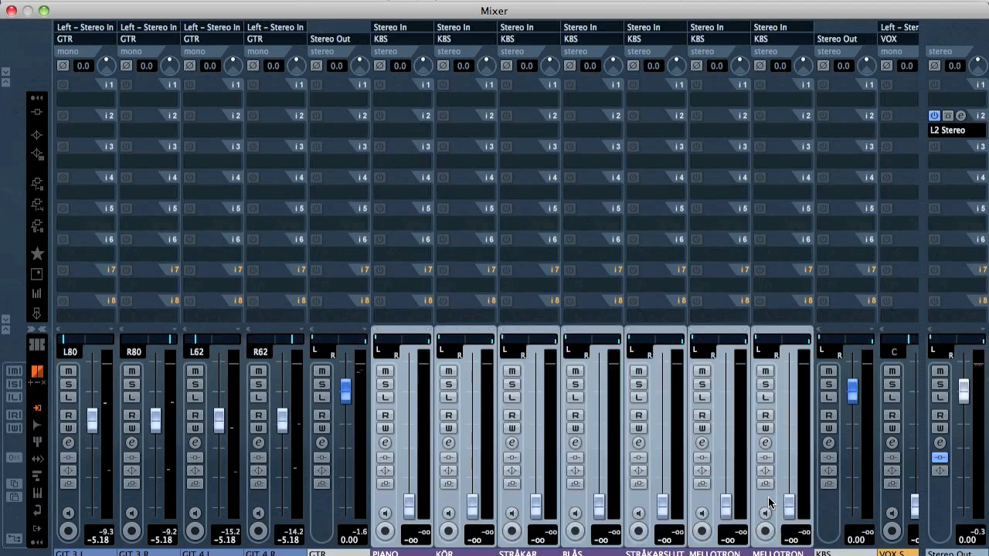
Show the keyboard tracks in the arrangement from the song start and turn off the event names.
{"action": "key", "text": "F3"}
{"action": "scroll", "coordinate": [619, 329], "scroll_direction": "down", "scroll_amount": 10}
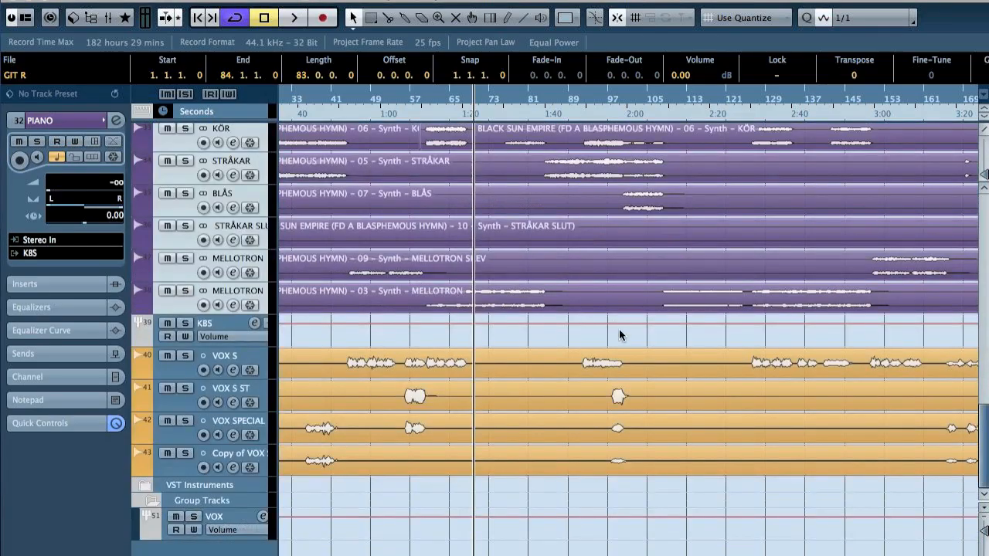
{"action": "scroll", "coordinate": [619, 335], "scroll_direction": "left", "scroll_amount": 4}
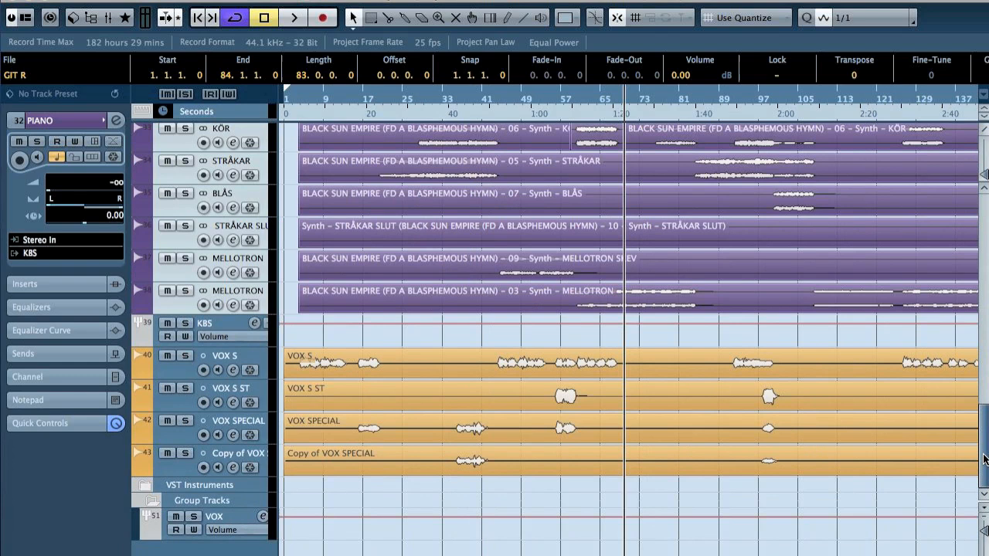
{"action": "left_click_drag", "start_coordinate": [983, 461], "coordinate": [984, 436]}
{"action": "key", "text": "ctrl+shift+n"}
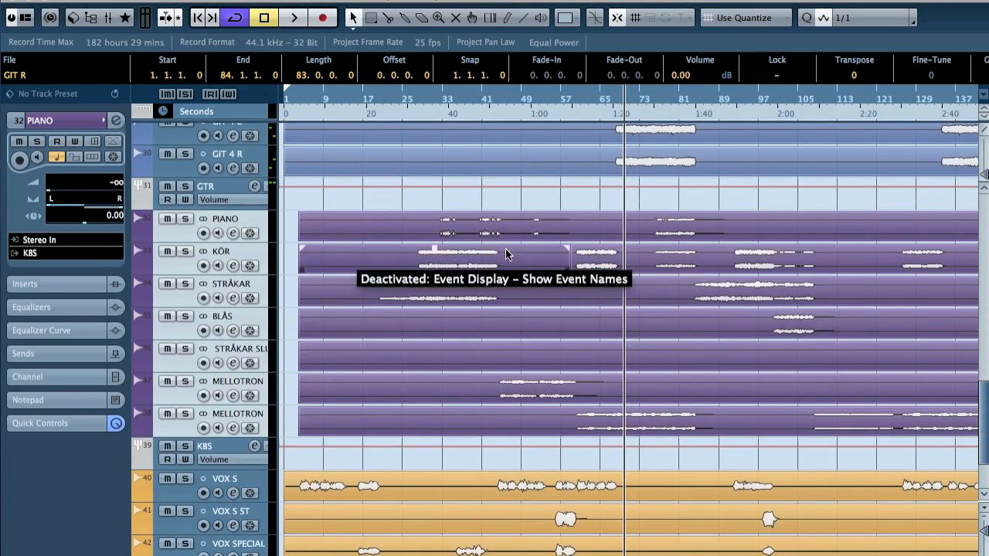
Play from the first STRÅKAR entry and set the STRÅKAR track's volume to -4.34.
{"action": "left_click_drag", "start_coordinate": [396, 101], "coordinate": [372, 114]}
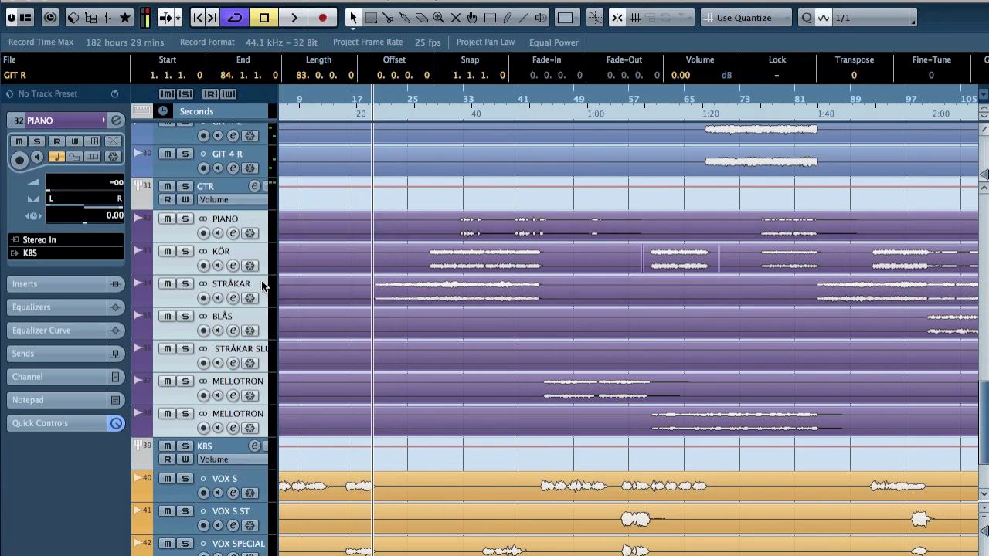
{"action": "left_click", "coordinate": [263, 286]}
{"action": "key", "text": "space"}
{"action": "left_click_drag", "start_coordinate": [64, 193], "coordinate": [93, 196]}
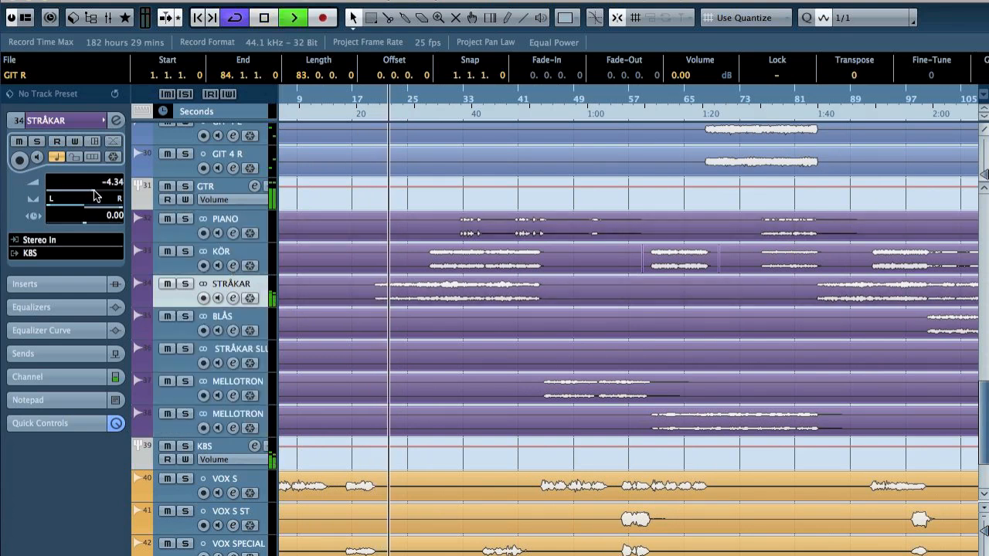
Set the KÖR track's volume to -5.45 and the PIANO track's volume to -3.35 during playback.
{"action": "left_click", "coordinate": [236, 255]}
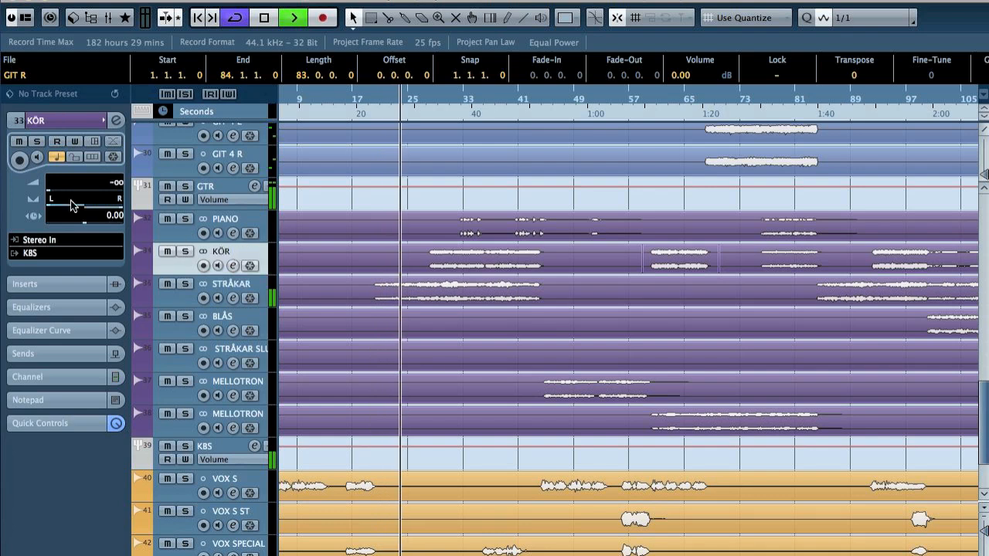
{"action": "mouse_move", "coordinate": [72, 196]}
{"action": "left_mouse_down"}
{"action": "mouse_move", "coordinate": [98, 199]}
{"action": "mouse_move", "coordinate": [88, 198]}
{"action": "left_mouse_up"}
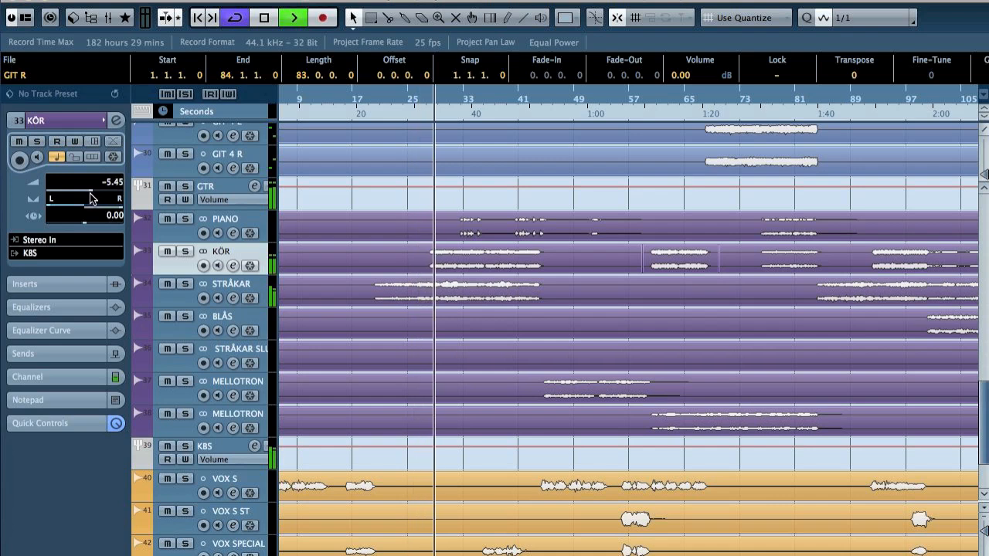
{"action": "left_click", "coordinate": [190, 232]}
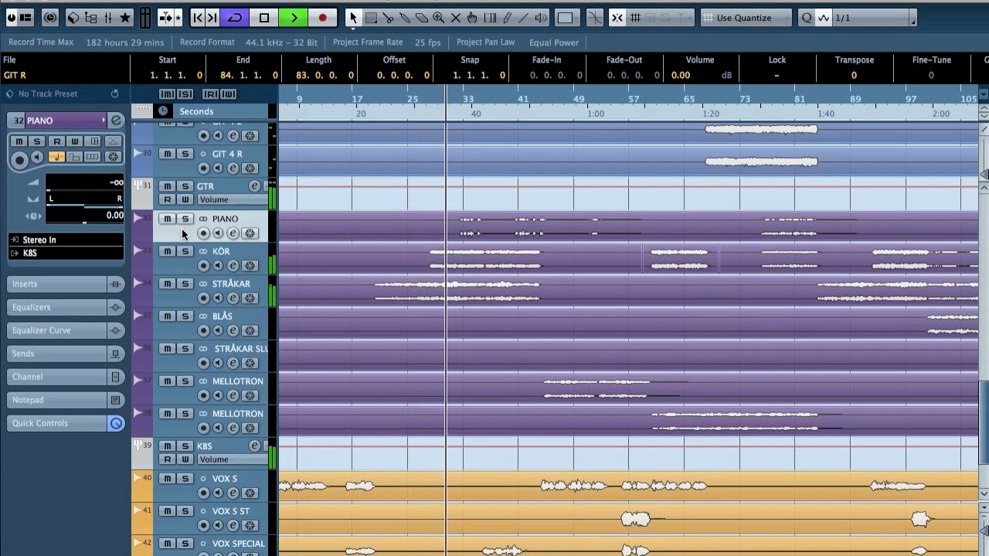
{"action": "left_click_drag", "start_coordinate": [66, 194], "coordinate": [100, 199]}
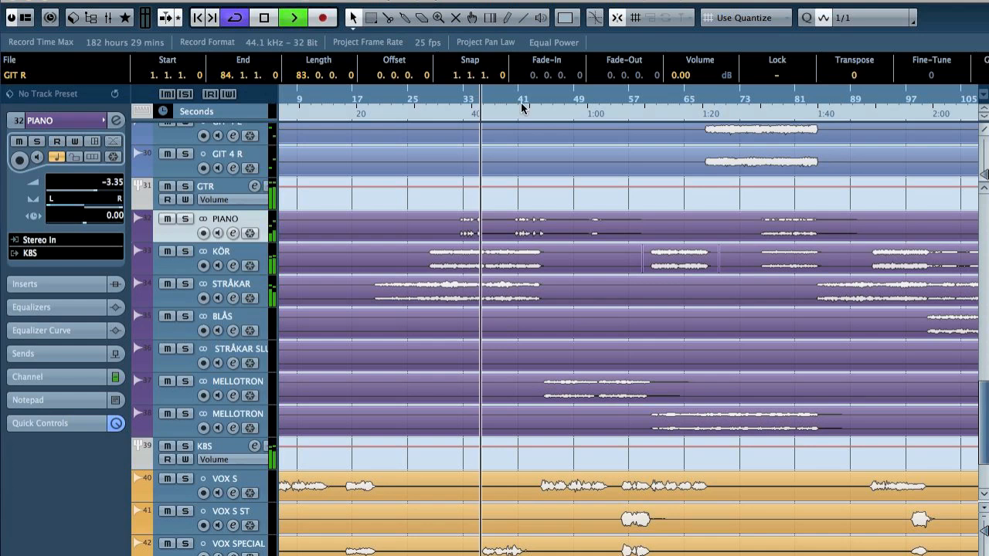
Set the volume of both MELLOTRON tracks to -3.05 during playback.
{"action": "left_click", "coordinate": [257, 388]}
{"action": "left_click_drag", "start_coordinate": [84, 188], "coordinate": [95, 196]}
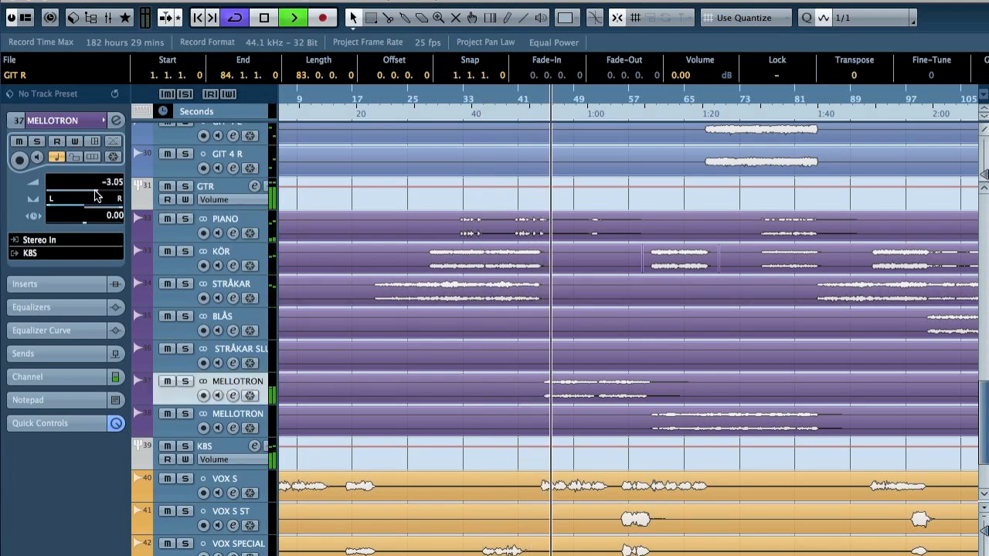
{"action": "left_click", "coordinate": [225, 421]}
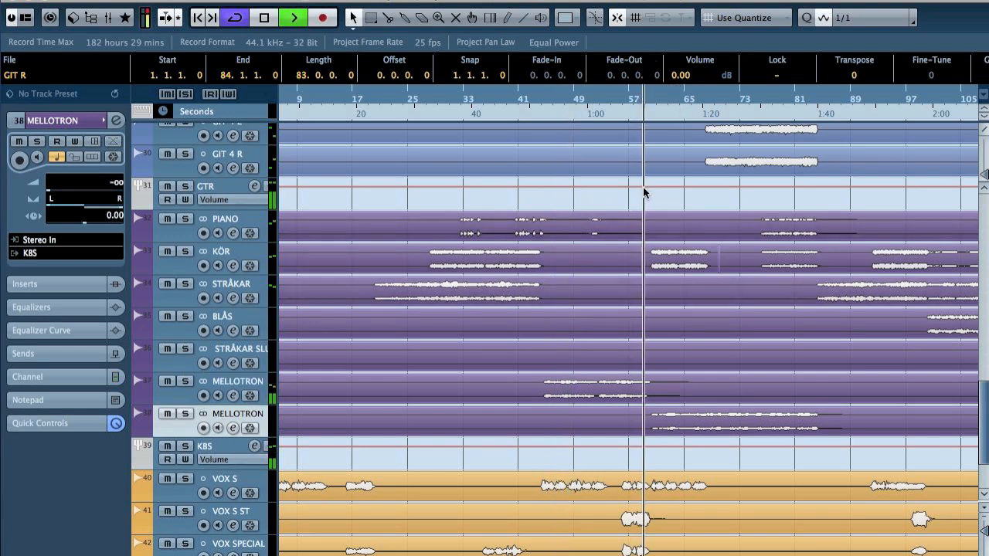
{"action": "left_click_drag", "start_coordinate": [74, 192], "coordinate": [95, 195]}
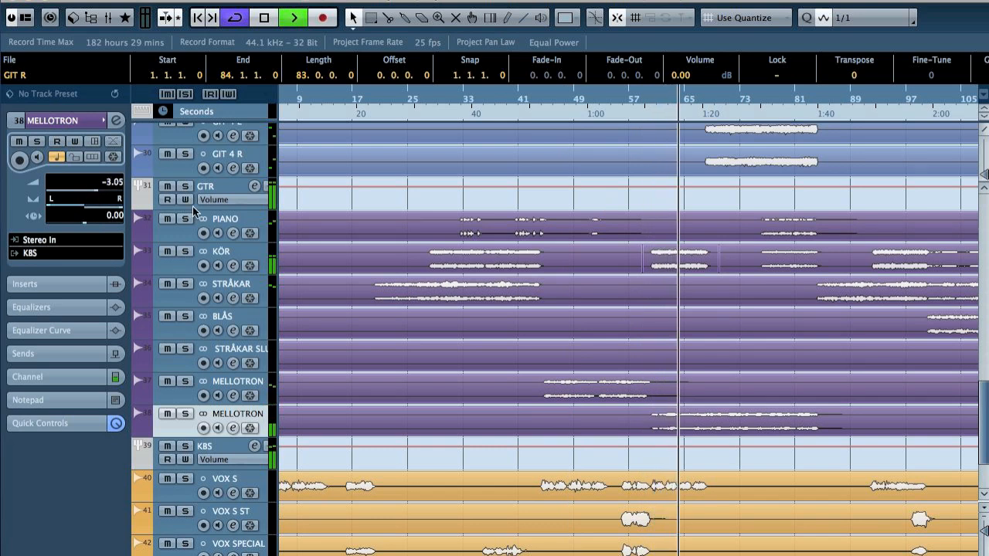
{"action": "scroll", "coordinate": [447, 289], "scroll_direction": "right", "scroll_amount": 5}
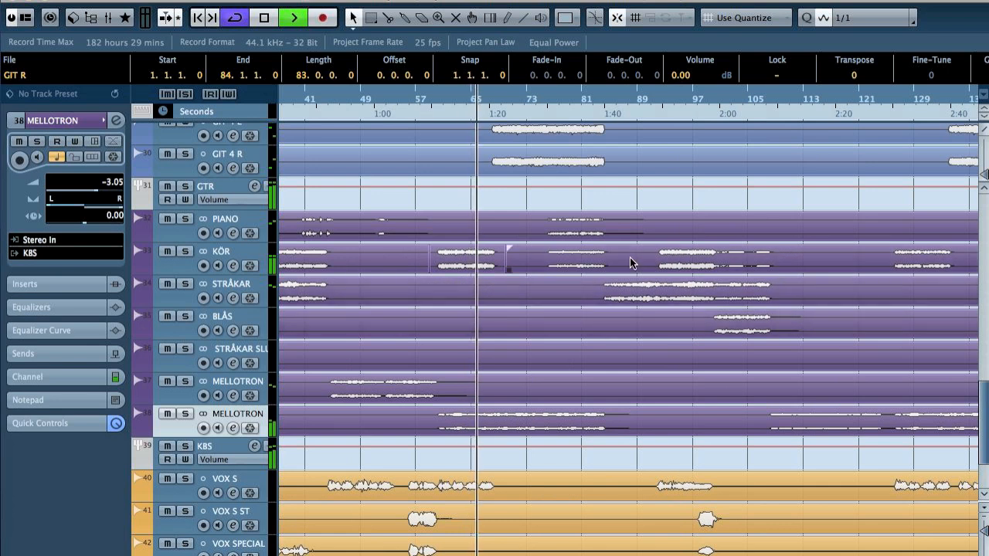
Play the song from just before the first BLÅS entry, stop playback and look over the keyboard tracks.
{"action": "left_click", "coordinate": [693, 105]}
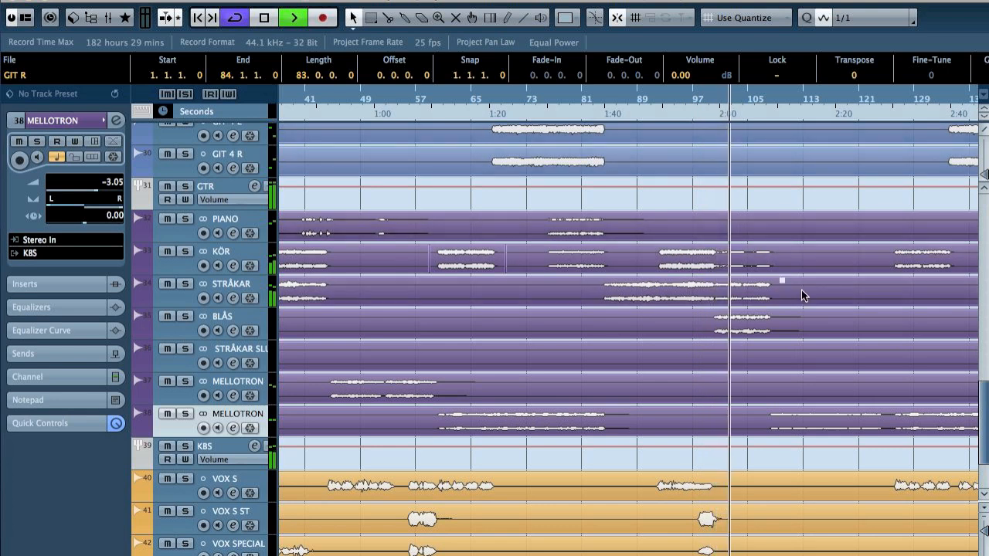
{"action": "scroll", "coordinate": [801, 290], "scroll_direction": "right", "scroll_amount": 5}
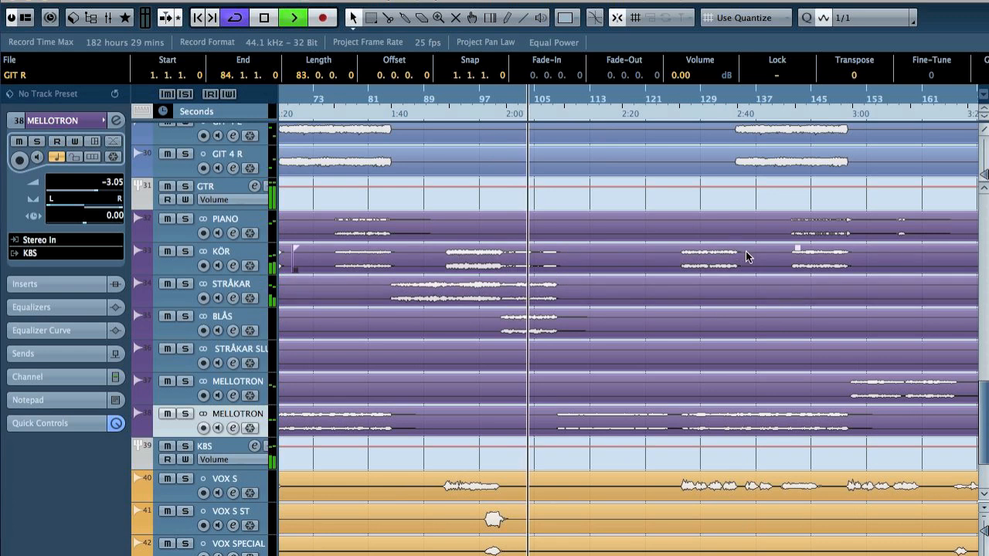
{"action": "key", "text": "space"}
{"action": "scroll", "coordinate": [628, 271], "scroll_direction": "right", "scroll_amount": 10}
{"action": "scroll", "coordinate": [628, 277], "scroll_direction": "left", "scroll_amount": 20}
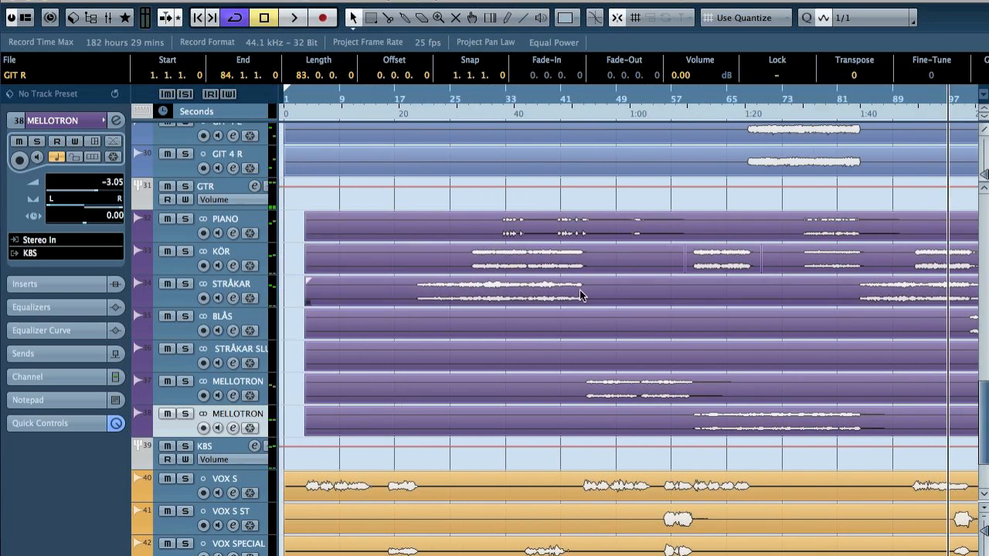
Play from the first VOX S entry and set the VOX S track's volume to -0.23.
{"action": "scroll", "coordinate": [579, 290], "scroll_direction": "down", "scroll_amount": 4}
{"action": "left_click", "coordinate": [303, 99]}
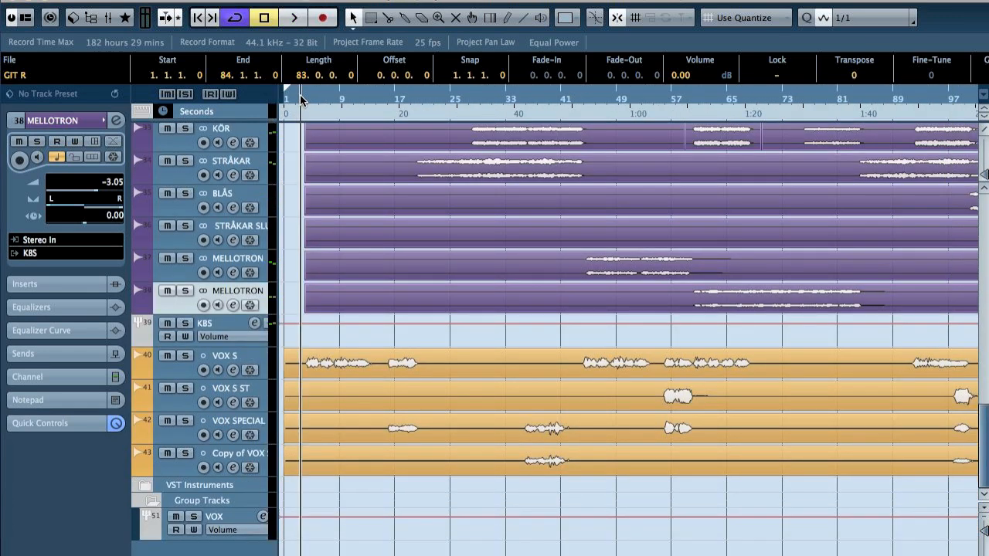
{"action": "left_click", "coordinate": [230, 358]}
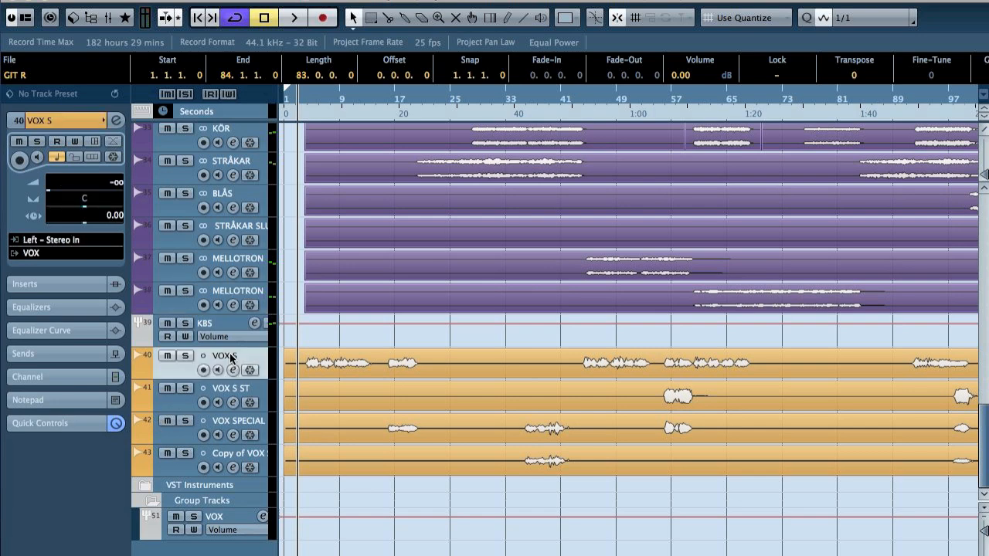
{"action": "key", "text": "F3"}
{"action": "scroll", "coordinate": [539, 345], "scroll_direction": "right", "scroll_amount": 5}
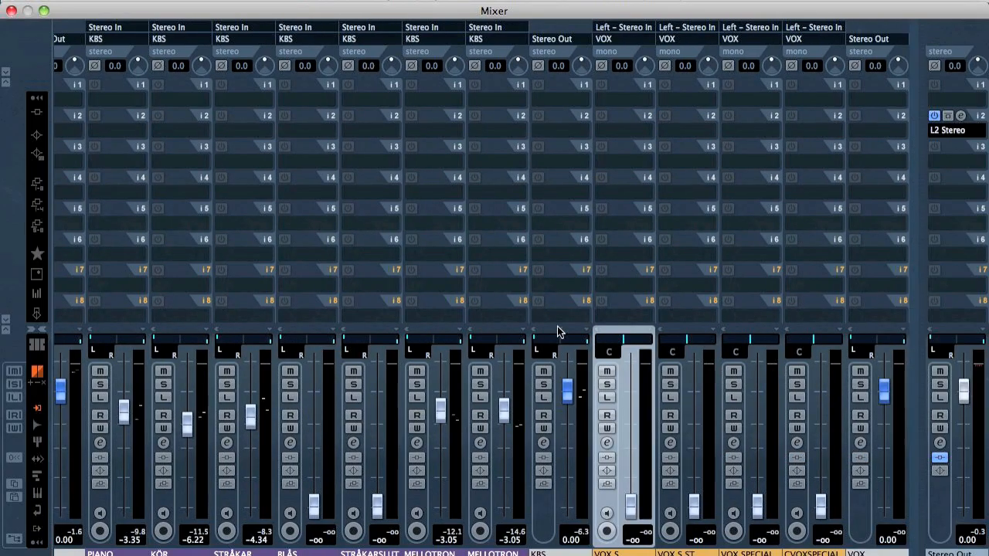
{"action": "key", "text": "space"}
{"action": "left_click_drag", "start_coordinate": [630, 508], "coordinate": [639, 400]}
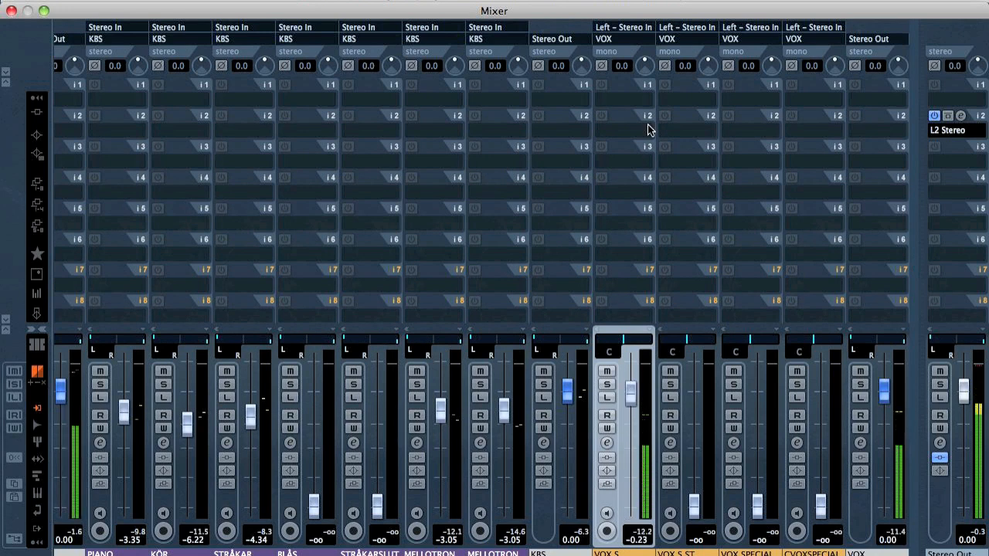
Add the RVox Mono dynamics plug-in to the second insert slot of the VOX S channel.
{"action": "left_click", "coordinate": [621, 126]}
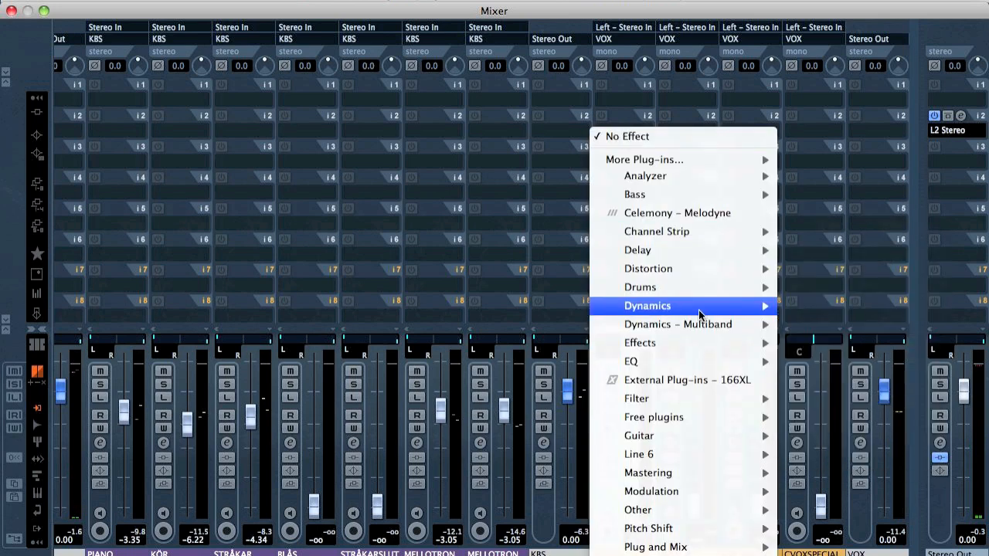
{"action": "mouse_move", "coordinate": [699, 306]}
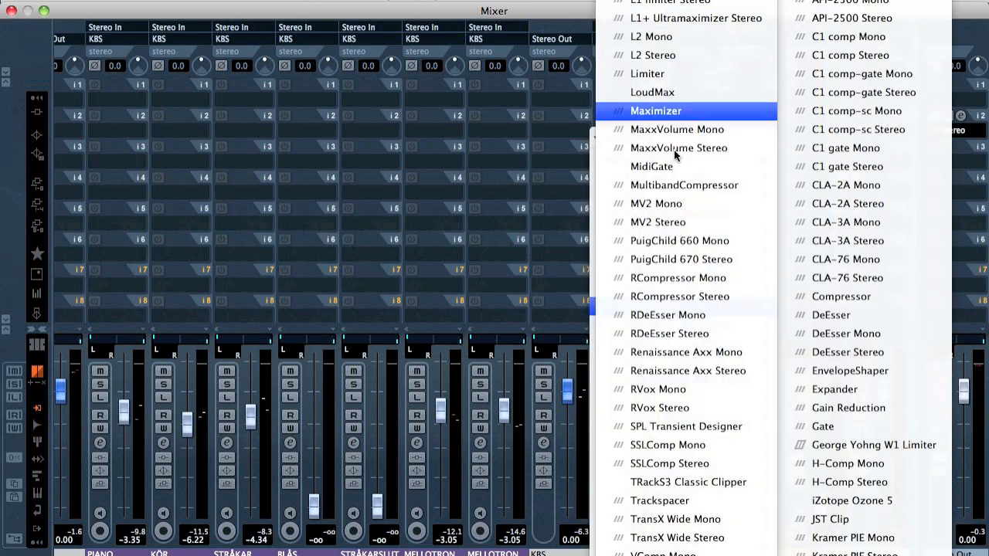
{"action": "scroll", "coordinate": [697, 507], "scroll_direction": "down", "scroll_amount": 1}
{"action": "left_click", "coordinate": [686, 384]}
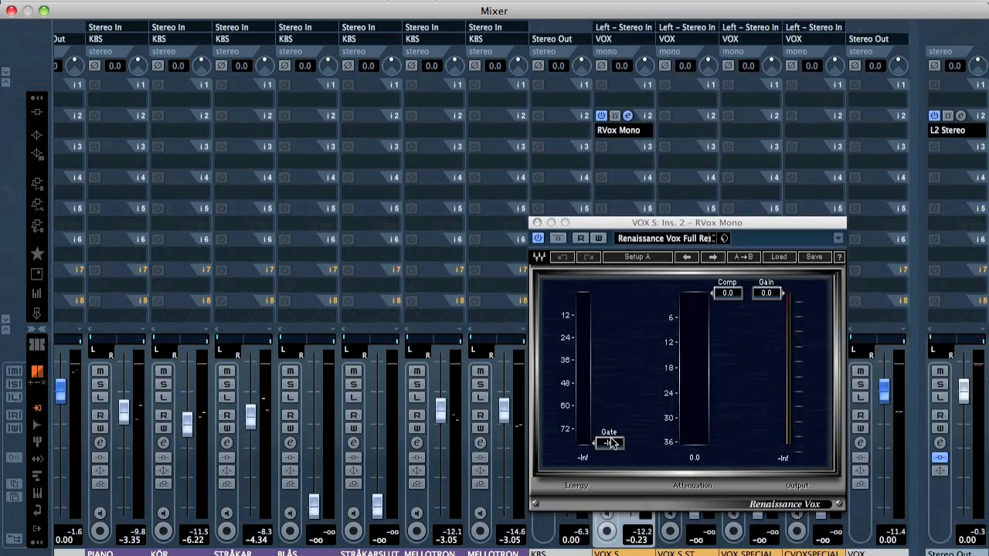
Set the VOX S RVox gate to -23.0 and compression to -14.1, and copy the plug-in to the other three vocal channels.
{"action": "left_click_drag", "start_coordinate": [610, 443], "coordinate": [609, 344]}
{"action": "left_click_drag", "start_coordinate": [726, 294], "coordinate": [727, 329]}
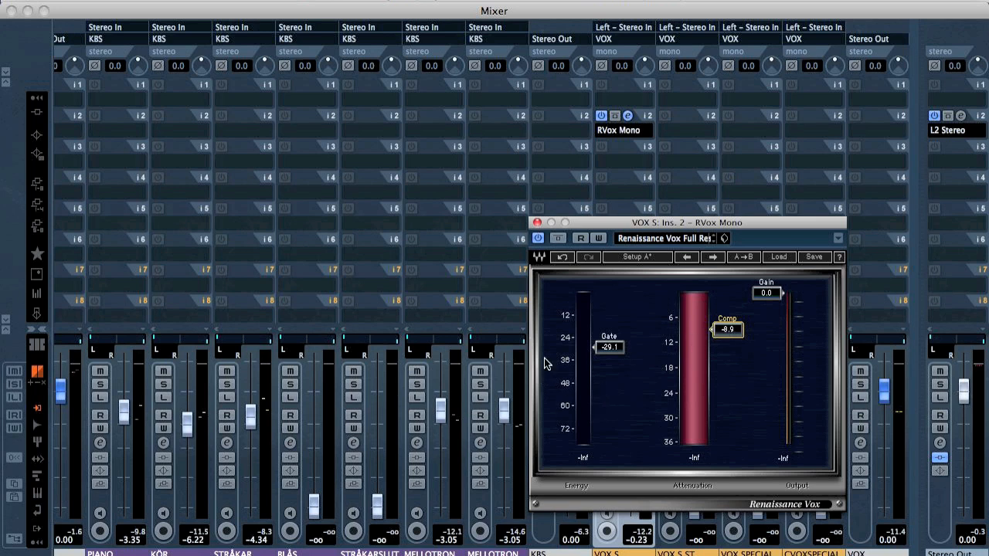
{"action": "left_click_drag", "start_coordinate": [725, 330], "coordinate": [726, 350]}
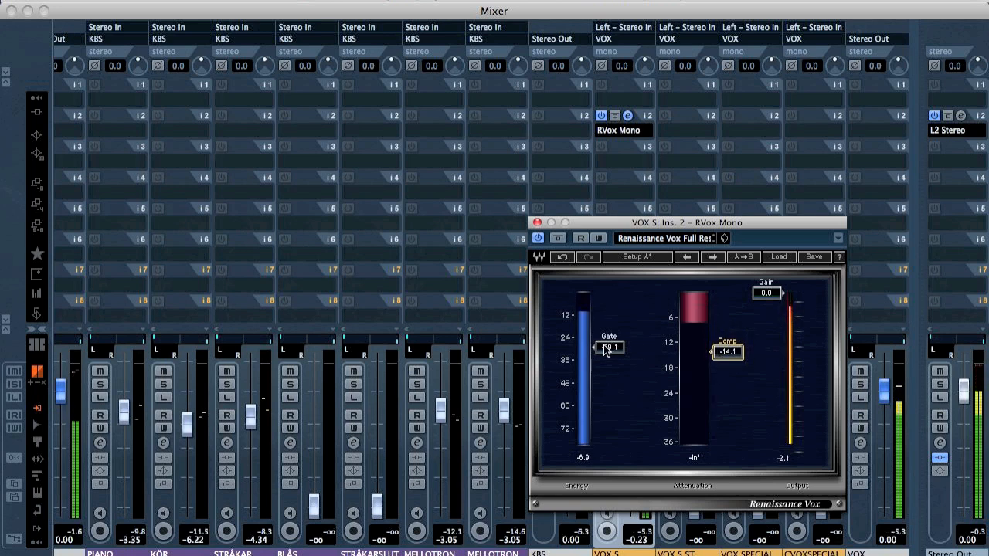
{"action": "left_click_drag", "start_coordinate": [608, 350], "coordinate": [608, 336]}
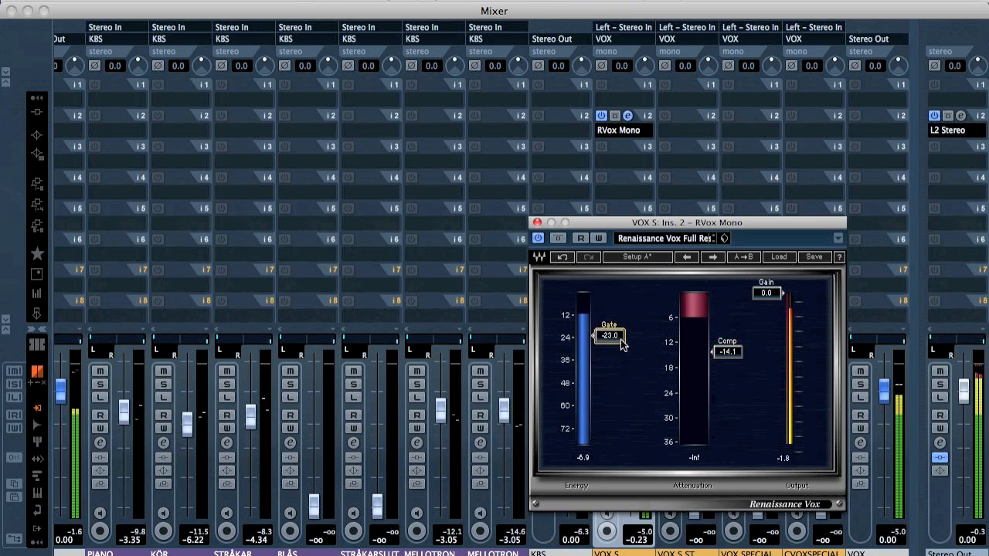
{"action": "left_click", "coordinate": [537, 223]}
{"action": "left_click_drag", "start_coordinate": [649, 122], "coordinate": [818, 117]}
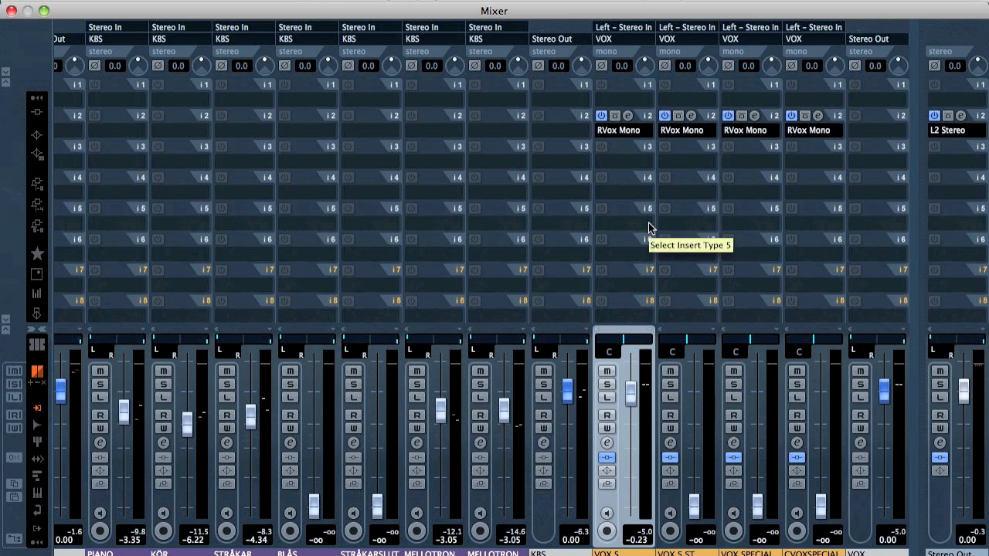
Play from bar 17 and set the VOX SPECIAL track's volume to -3.46.
{"action": "key", "text": "F3"}
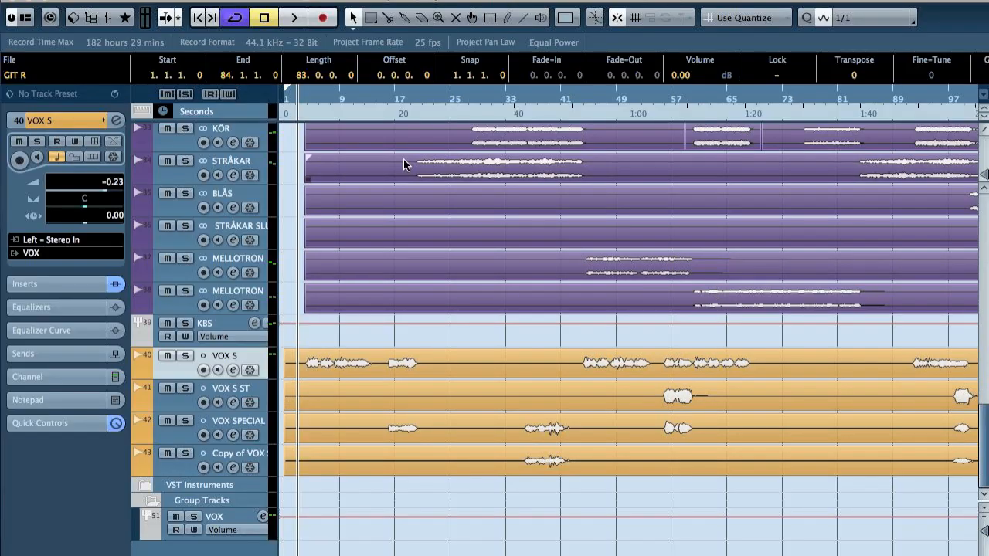
{"action": "left_click", "coordinate": [393, 99]}
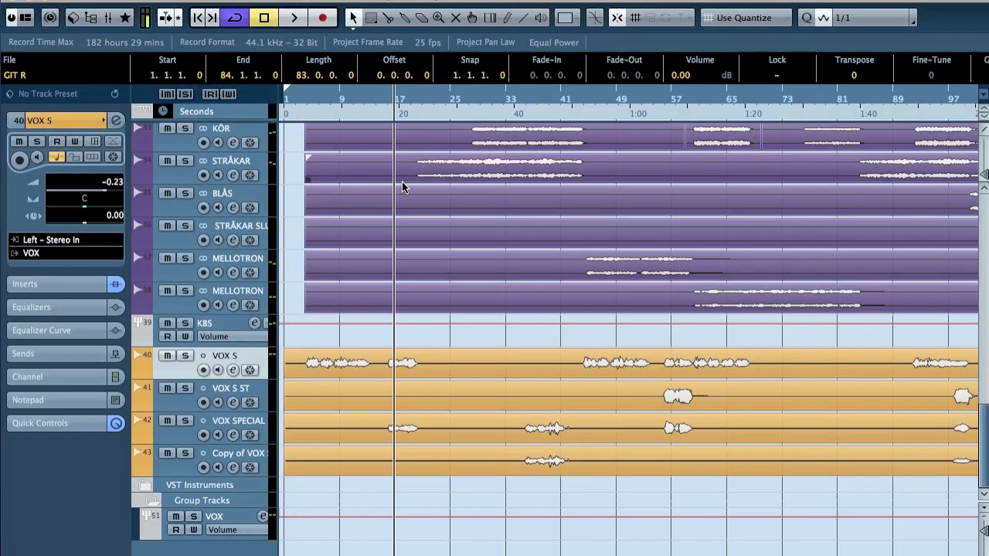
{"action": "key", "text": "F3"}
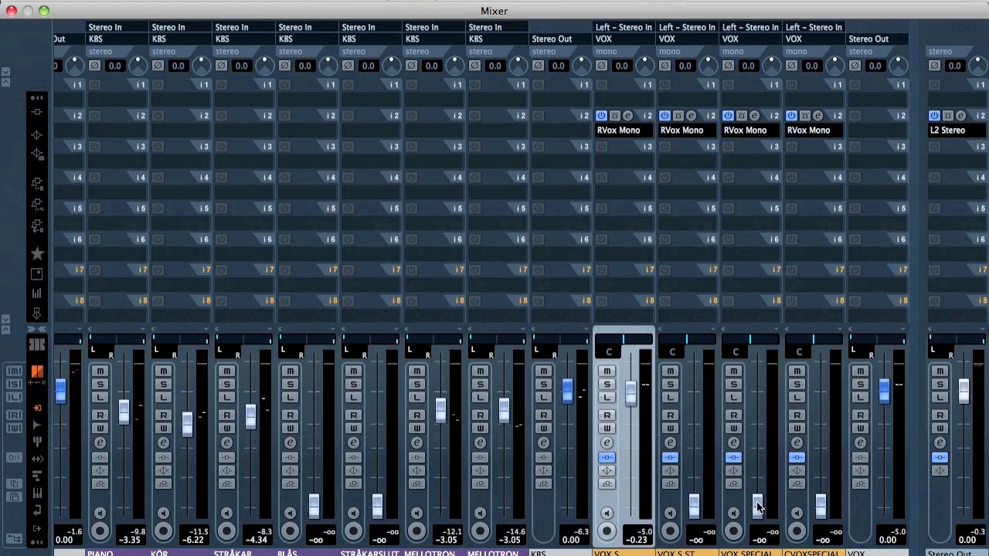
{"action": "left_click_drag", "start_coordinate": [759, 510], "coordinate": [755, 419]}
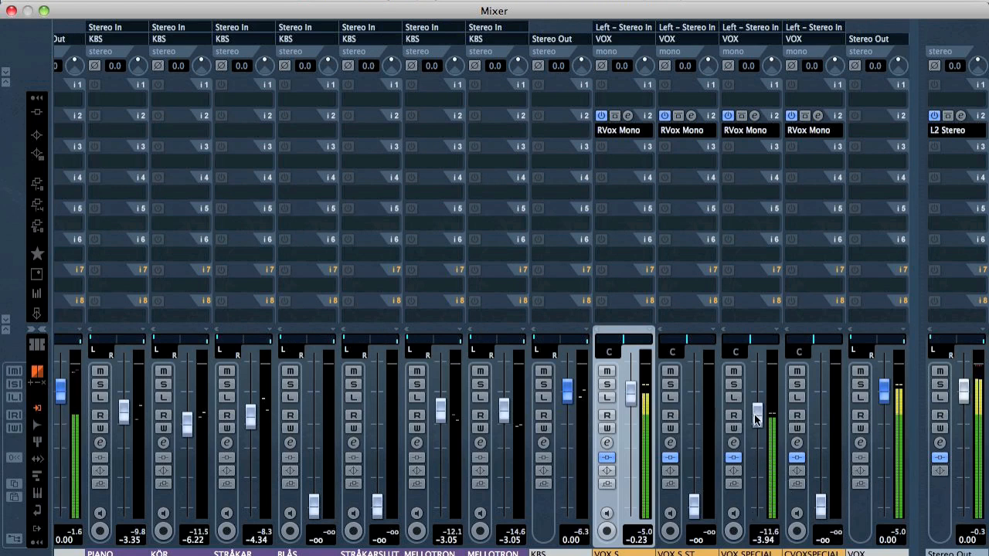
Play from about bar 33 and set the volume of the copied VOX SPECIAL track to -3.61.
{"action": "key", "text": "F3"}
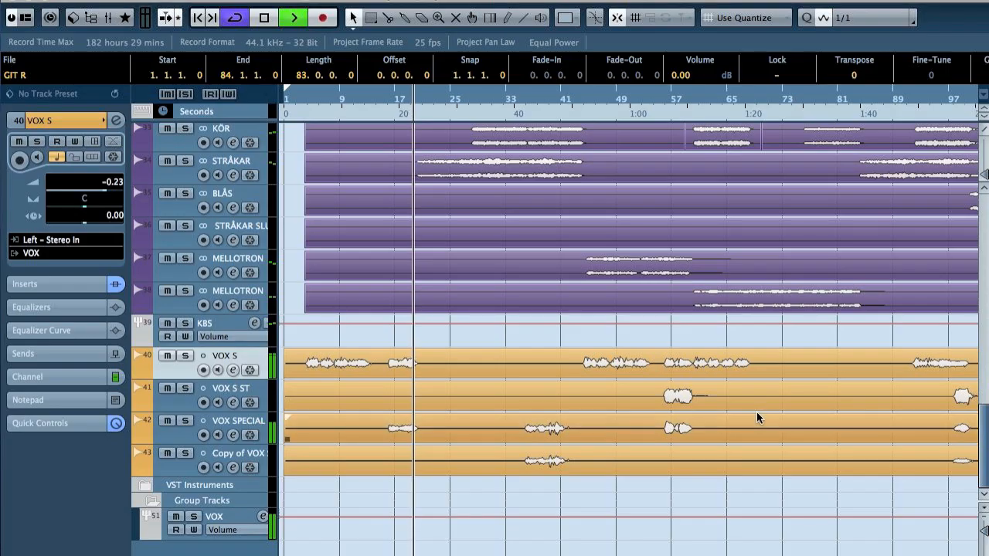
{"action": "left_click", "coordinate": [509, 99]}
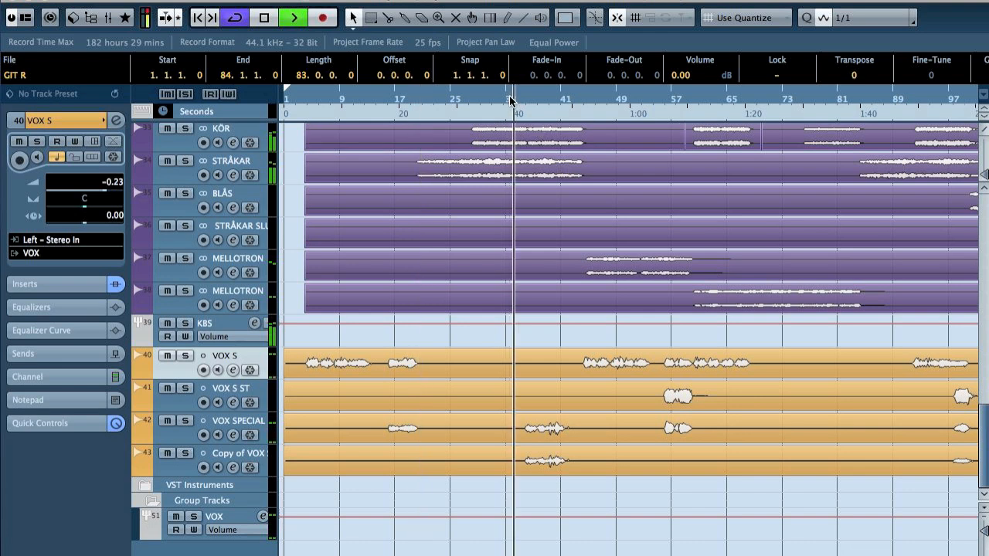
{"action": "key", "text": "F3"}
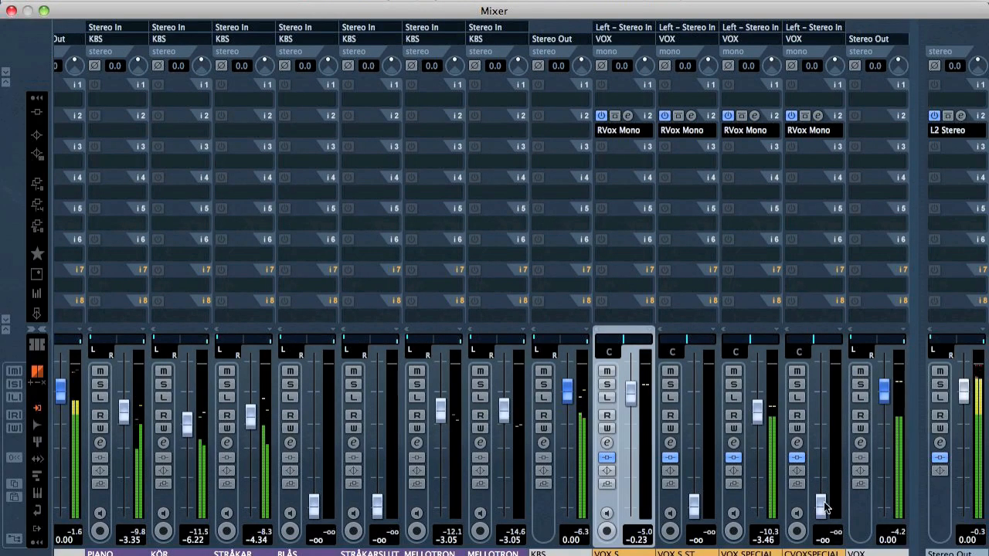
{"action": "left_click_drag", "start_coordinate": [820, 507], "coordinate": [825, 418]}
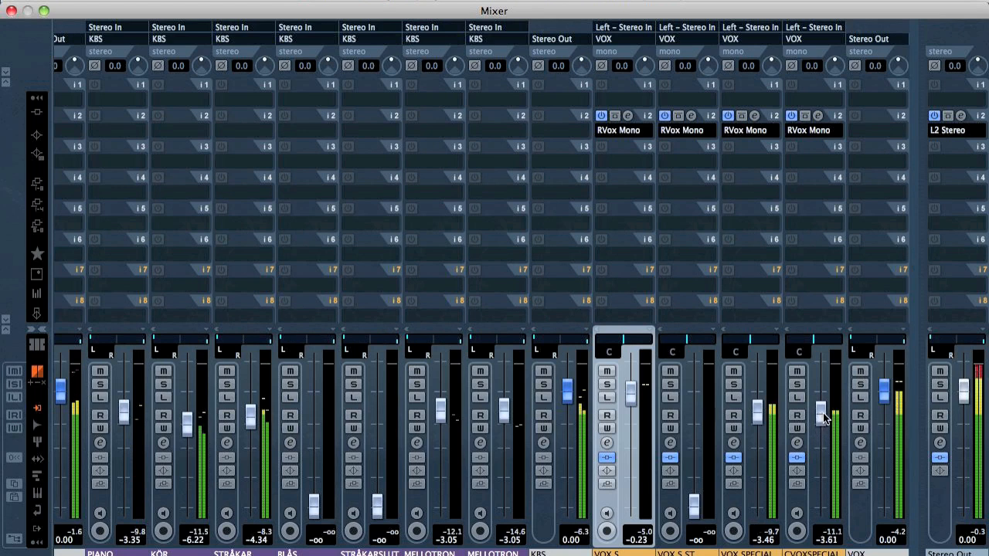
Play from just before the first VOX S ST entry, balance the VOX S ST track's volume against the lead vocal and stop playback.
{"action": "key", "text": "F3"}
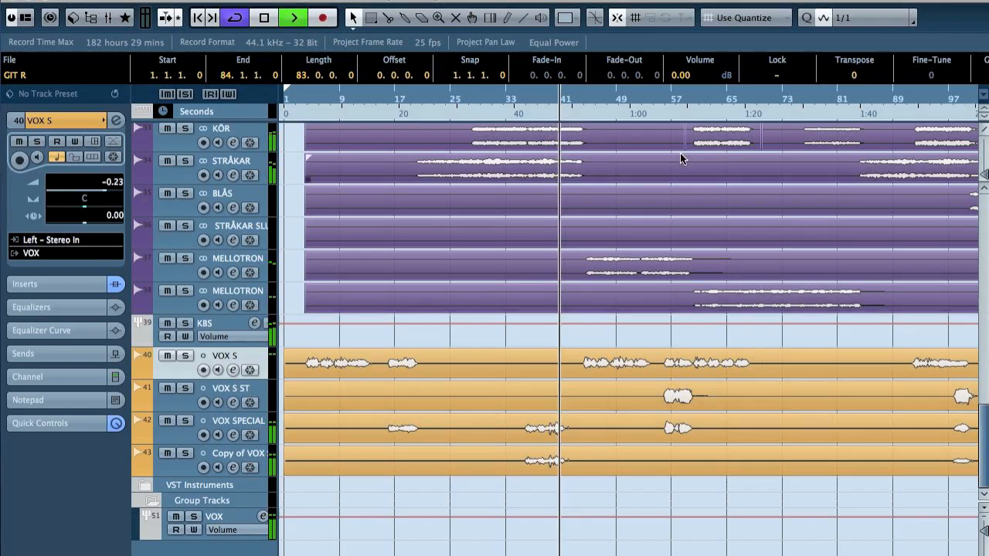
{"action": "left_click", "coordinate": [653, 98]}
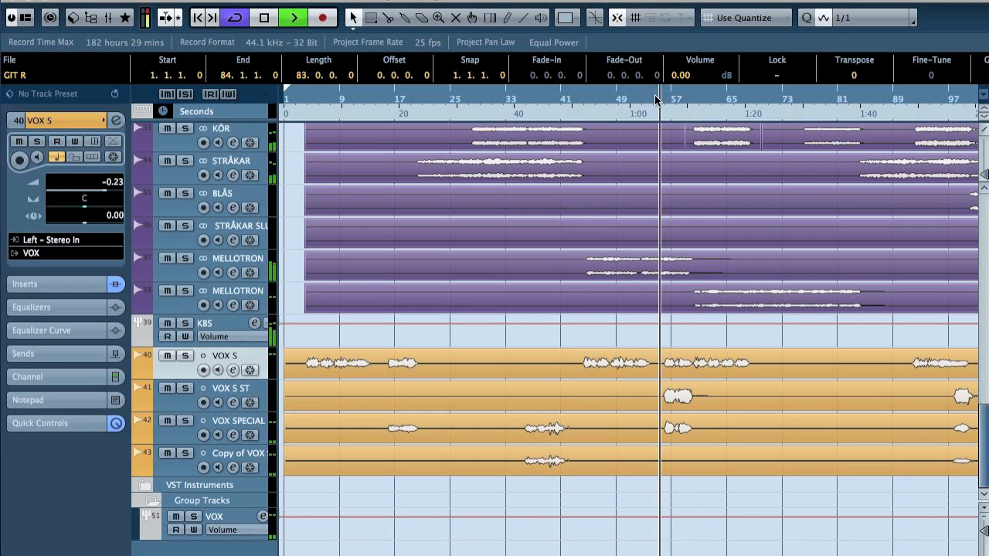
{"action": "key", "text": "F3"}
{"action": "left_click_drag", "start_coordinate": [691, 506], "coordinate": [703, 433]}
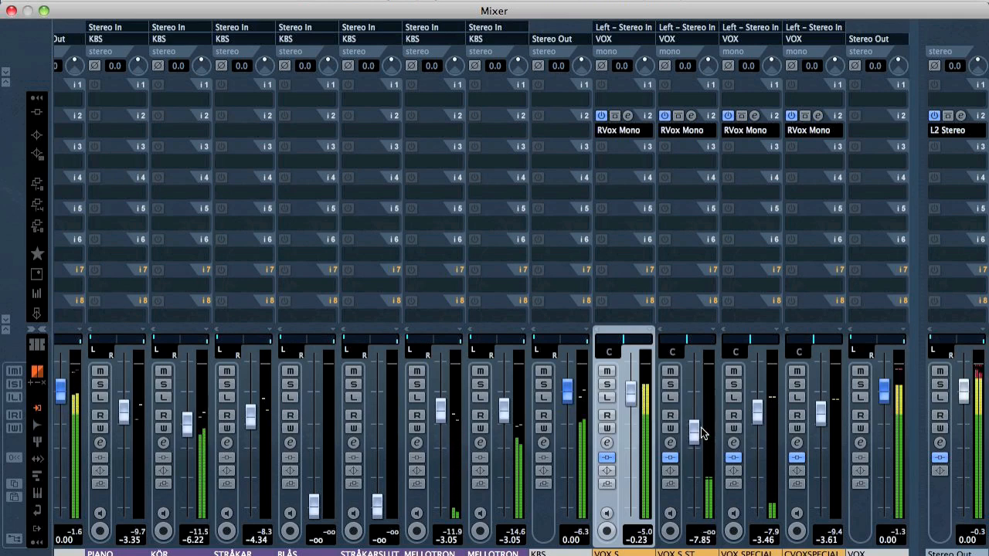
{"action": "key", "text": "F3"}
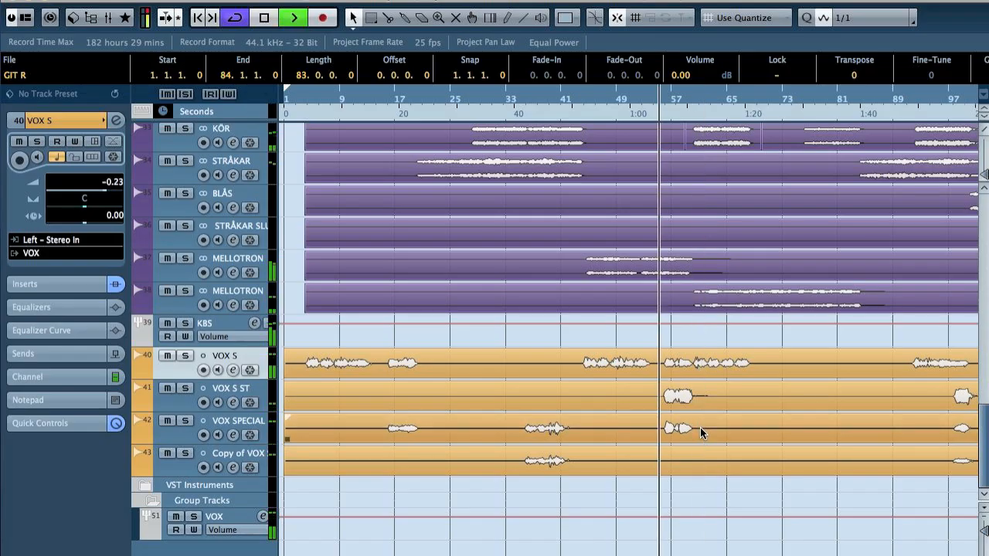
{"action": "key", "text": "F3"}
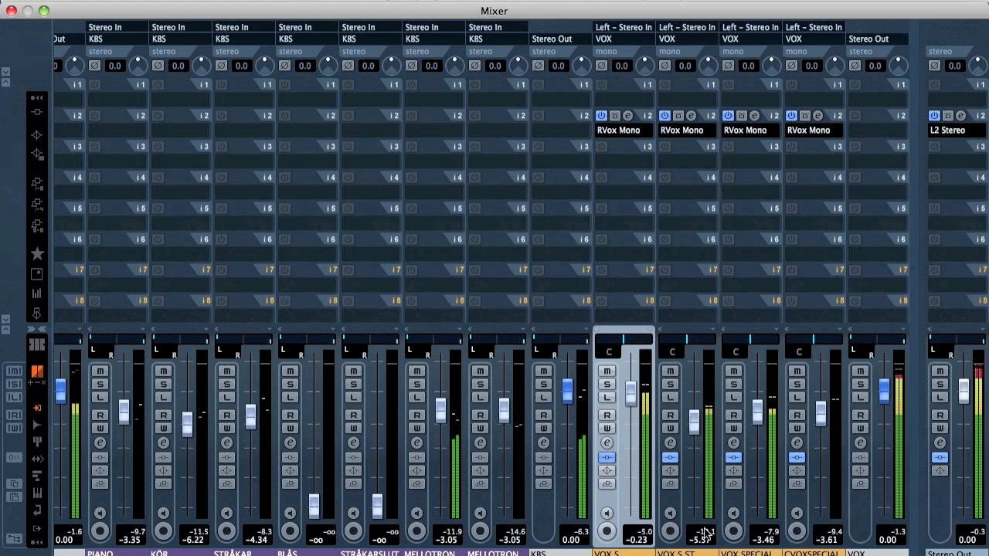
{"action": "key", "text": "F3"}
{"action": "key", "text": "space"}
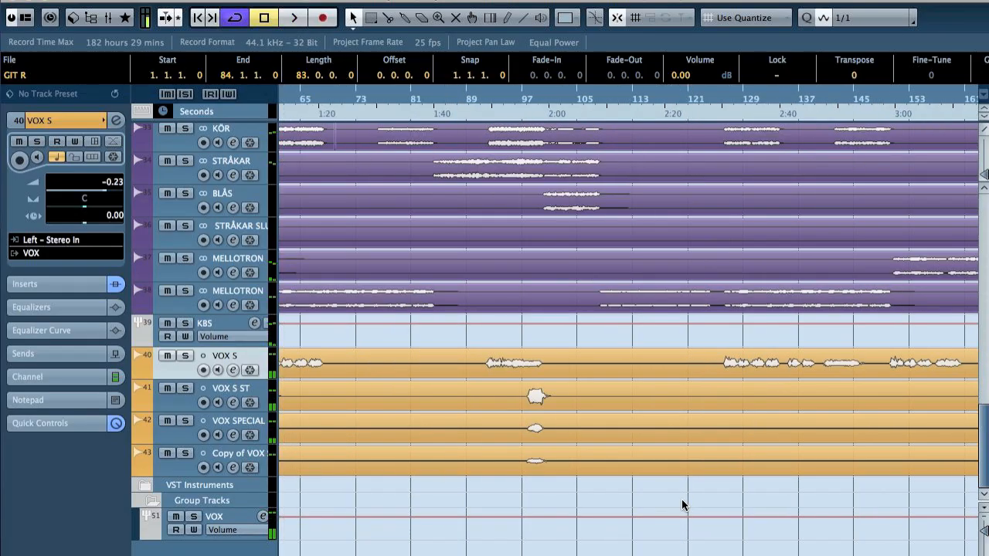
Add the SSLComp Stereo compressor to the second insert slot of the DRS drum group channel.
{"action": "scroll", "coordinate": [687, 512], "scroll_direction": "right", "scroll_amount": 10}
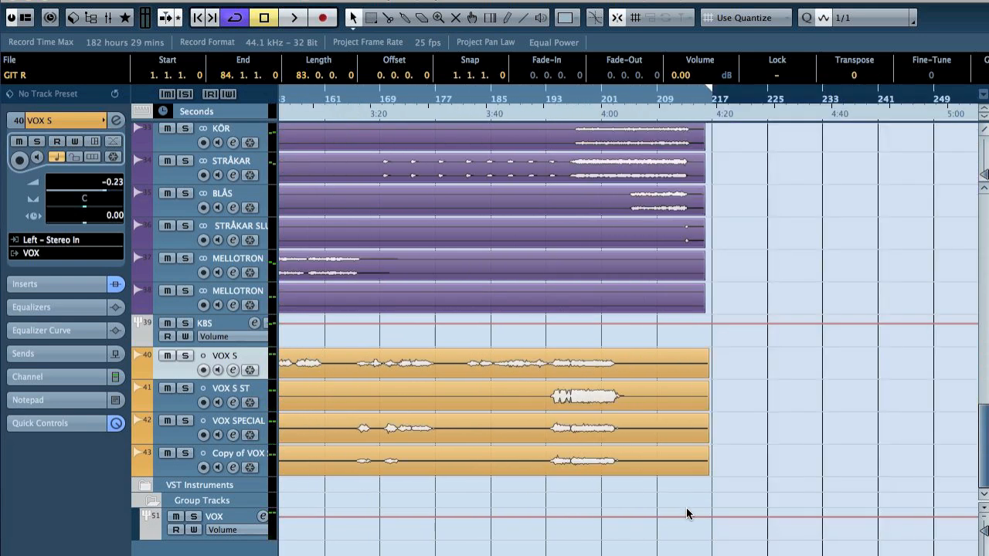
{"action": "scroll", "coordinate": [688, 514], "scroll_direction": "left", "scroll_amount": 17}
{"action": "scroll", "coordinate": [684, 511], "scroll_direction": "up", "scroll_amount": 5}
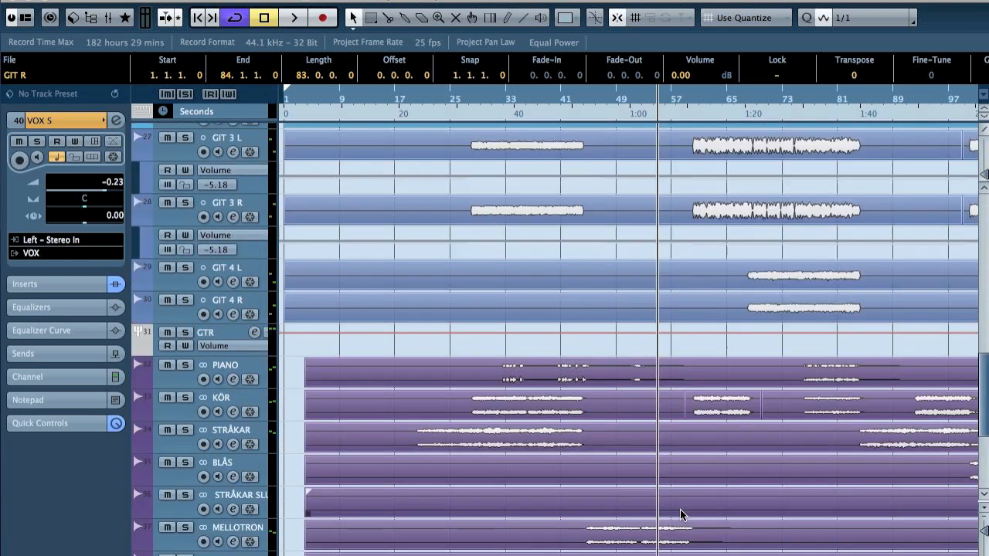
{"action": "scroll", "coordinate": [679, 510], "scroll_direction": "up", "scroll_amount": 15}
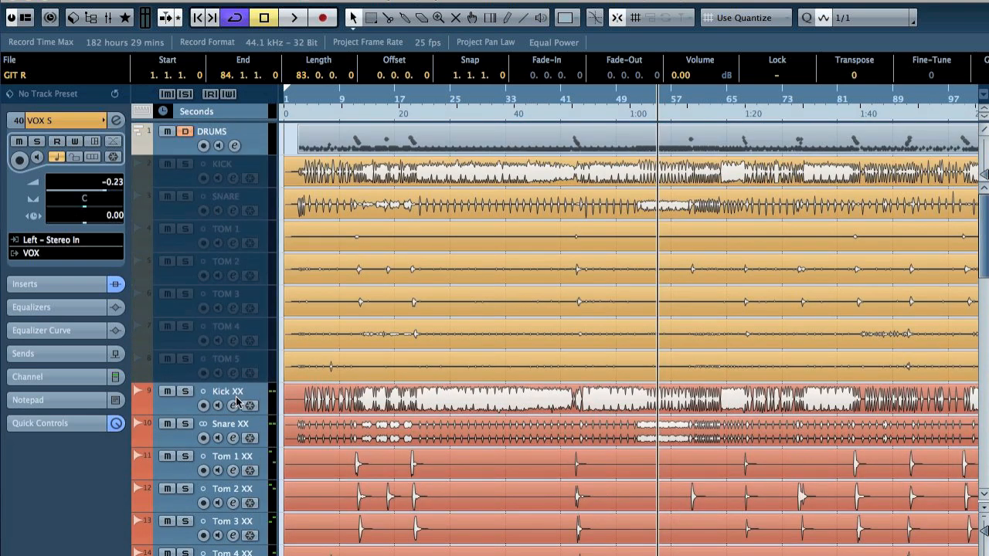
{"action": "left_click", "coordinate": [240, 392]}
{"action": "key", "text": "F3"}
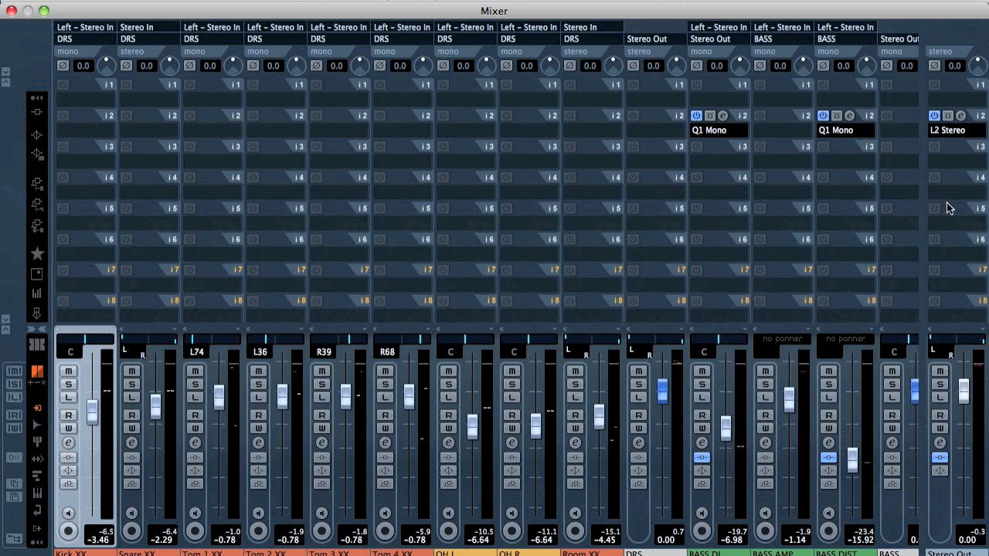
{"action": "left_click", "coordinate": [654, 128]}
{"action": "mouse_move", "coordinate": [701, 307]}
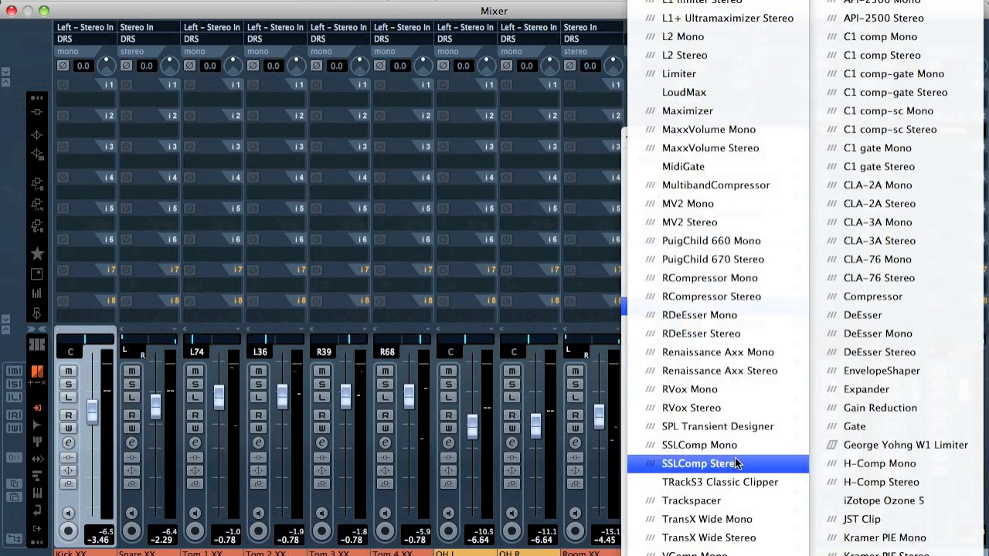
{"action": "left_click", "coordinate": [735, 464]}
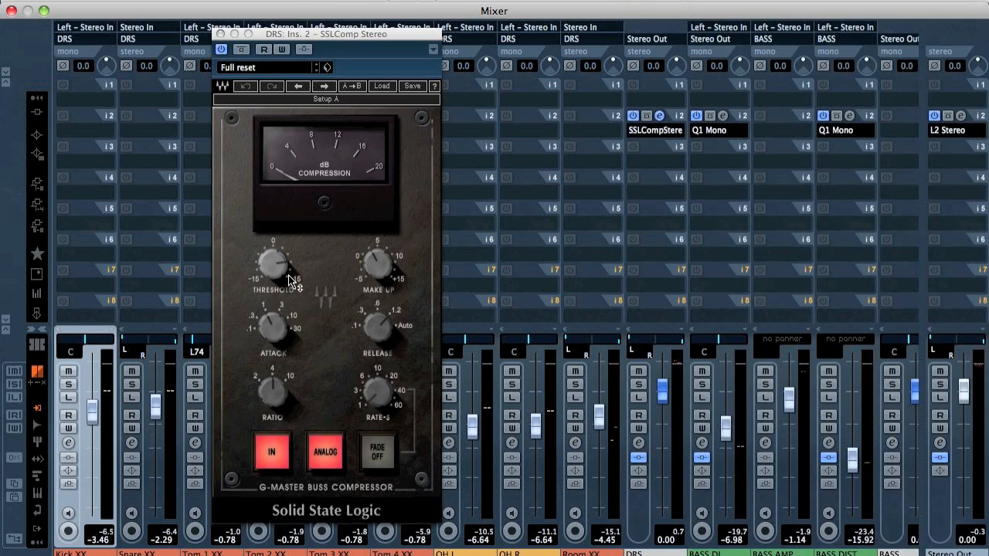
Play the song and set the DRS compressor's attack to 30, release to Auto, make-up to 2.5 and threshold to 9.0.
{"action": "mouse_move", "coordinate": [279, 262]}
{"action": "key", "text": "space"}
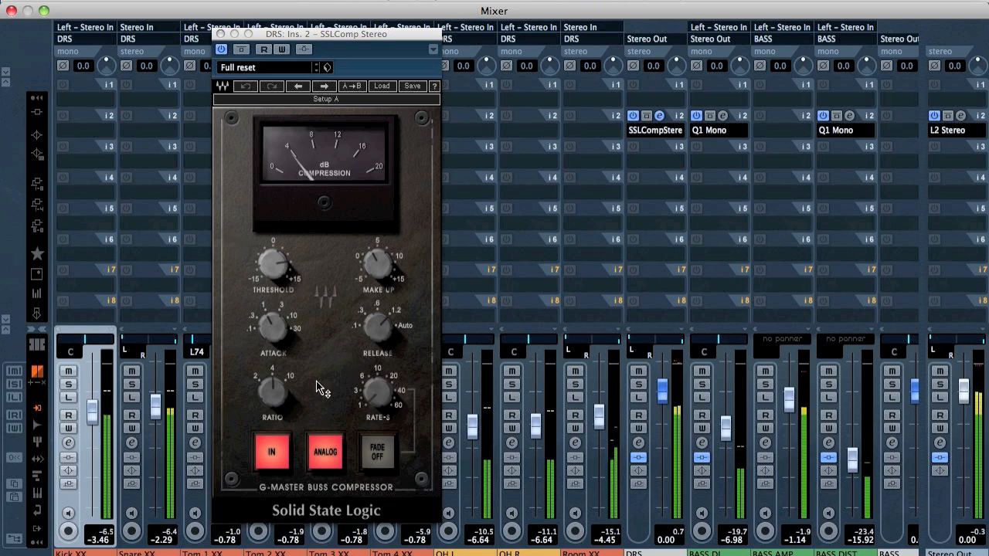
{"action": "left_click_drag", "start_coordinate": [272, 328], "coordinate": [272, 298]}
{"action": "mouse_move", "coordinate": [389, 342]}
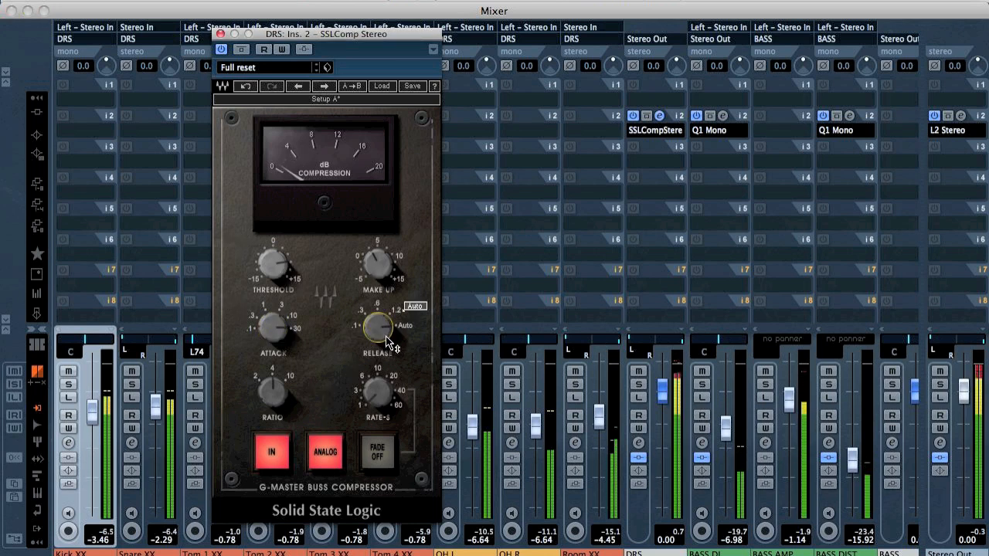
{"action": "left_click", "coordinate": [376, 264]}
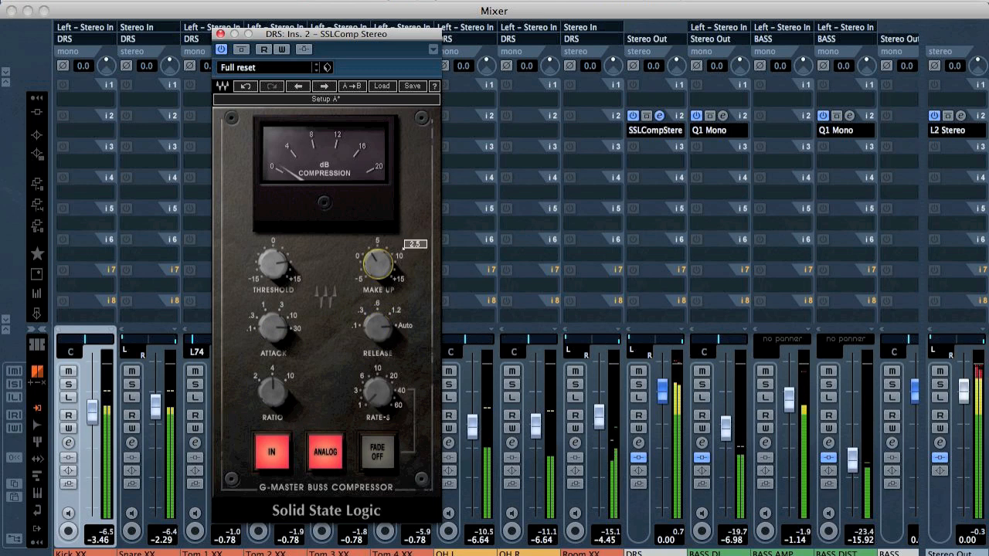
{"action": "left_click", "coordinate": [278, 264]}
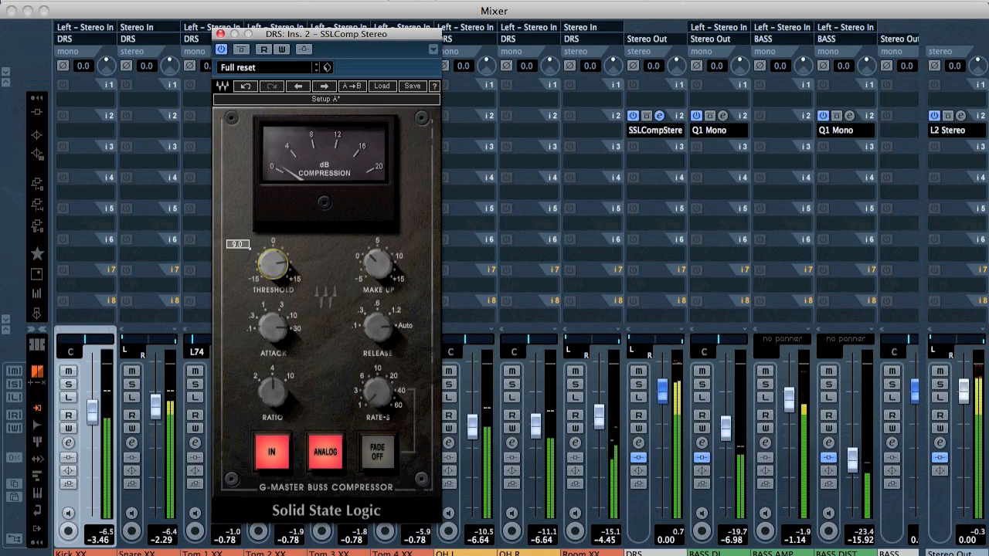
{"action": "left_click", "coordinate": [220, 35]}
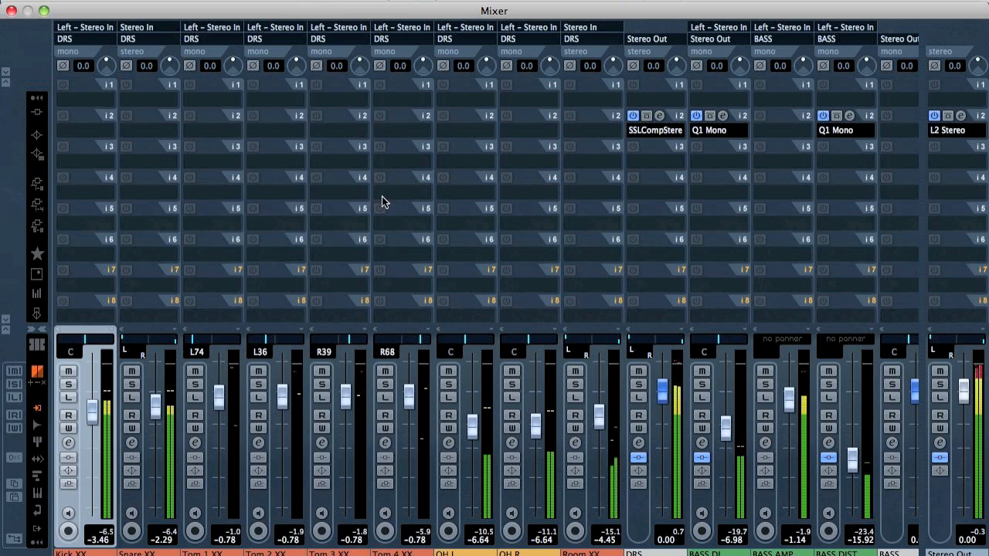
Add RVox Mono to the Kick XX track's second insert slot and set its compression to about -6.
{"action": "left_click", "coordinate": [77, 129]}
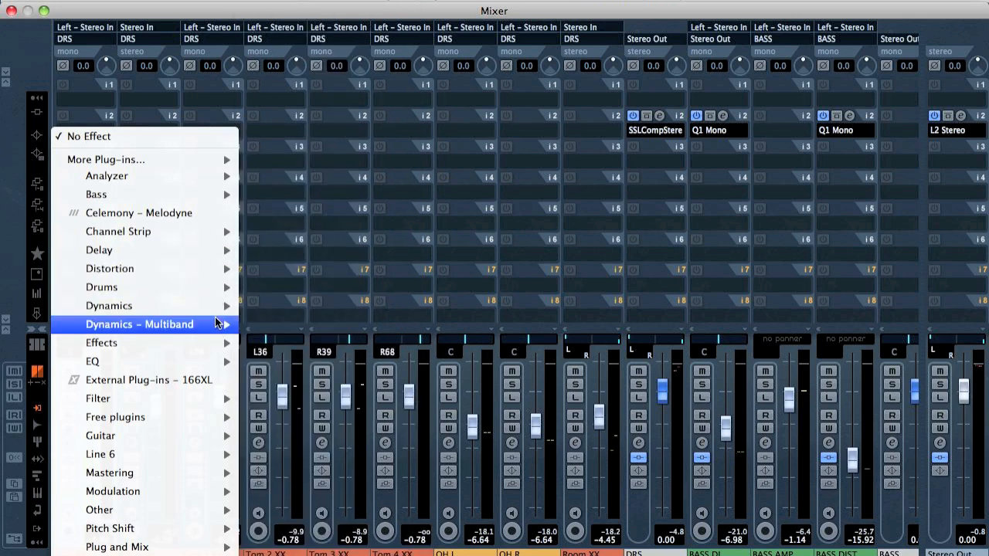
{"action": "mouse_move", "coordinate": [190, 301]}
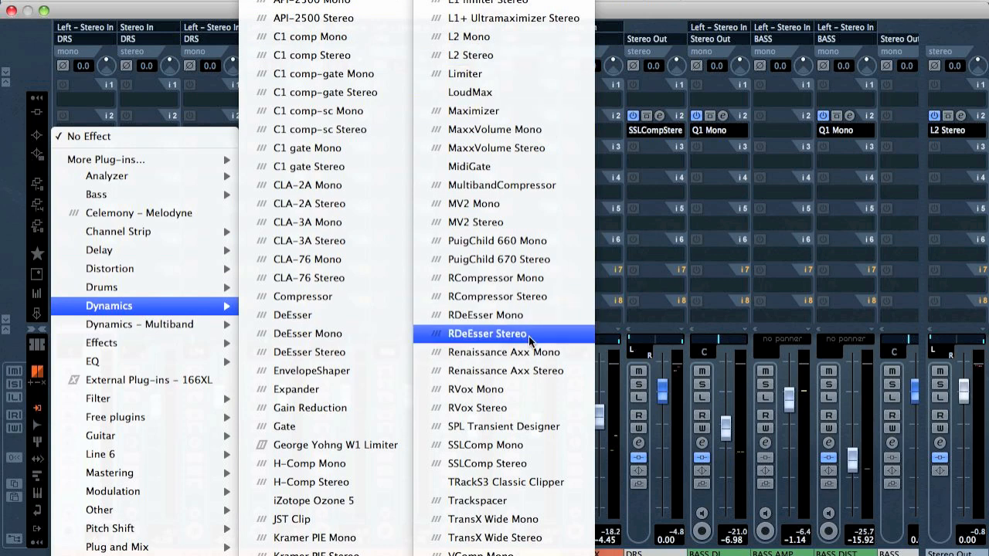
{"action": "left_click", "coordinate": [511, 389]}
{"action": "left_click_drag", "start_coordinate": [536, 216], "coordinate": [536, 241]}
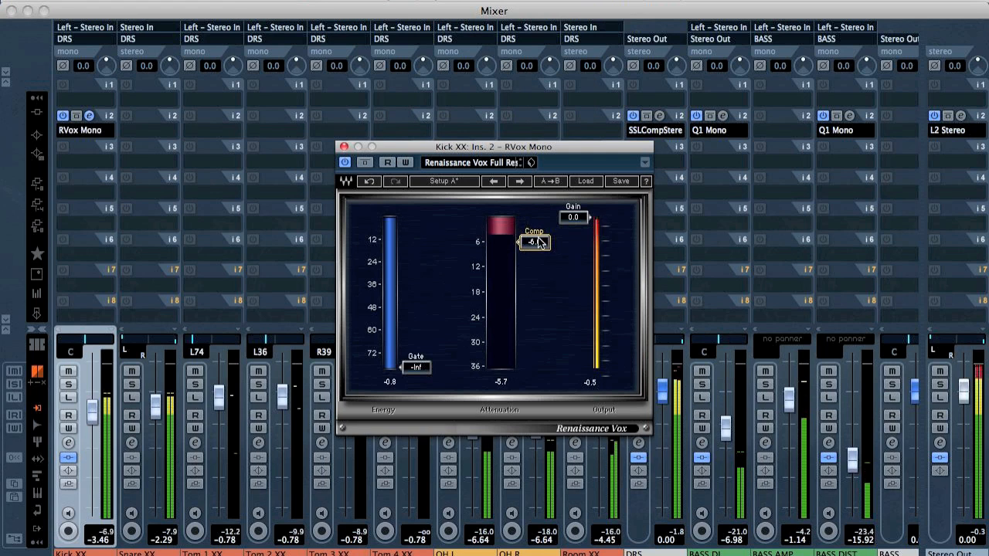
{"action": "left_click", "coordinate": [344, 147]}
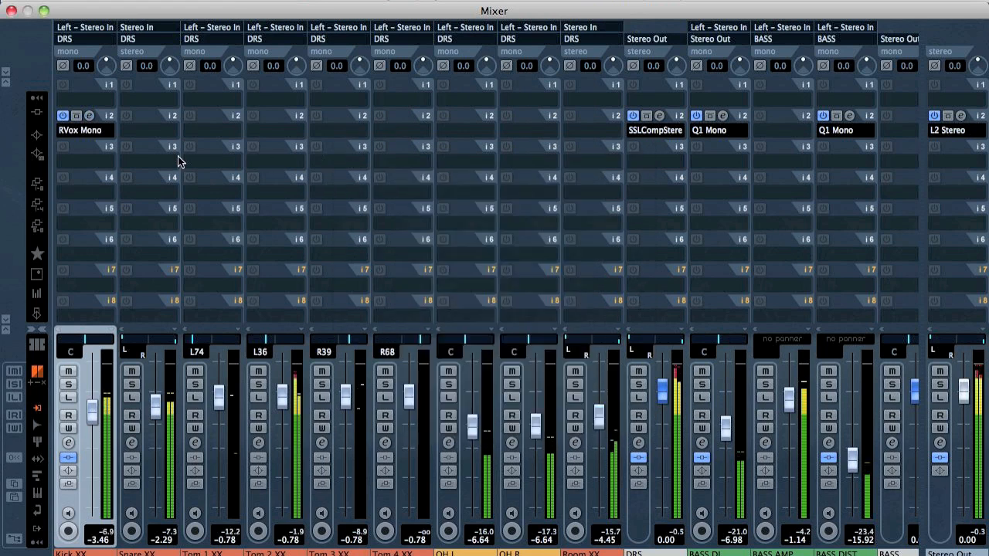
Add the Kramer HLS Mono equalizer to the Kick XX track's third insert slot and solo the kick.
{"action": "left_click", "coordinate": [77, 157]}
{"action": "mouse_move", "coordinate": [134, 393]}
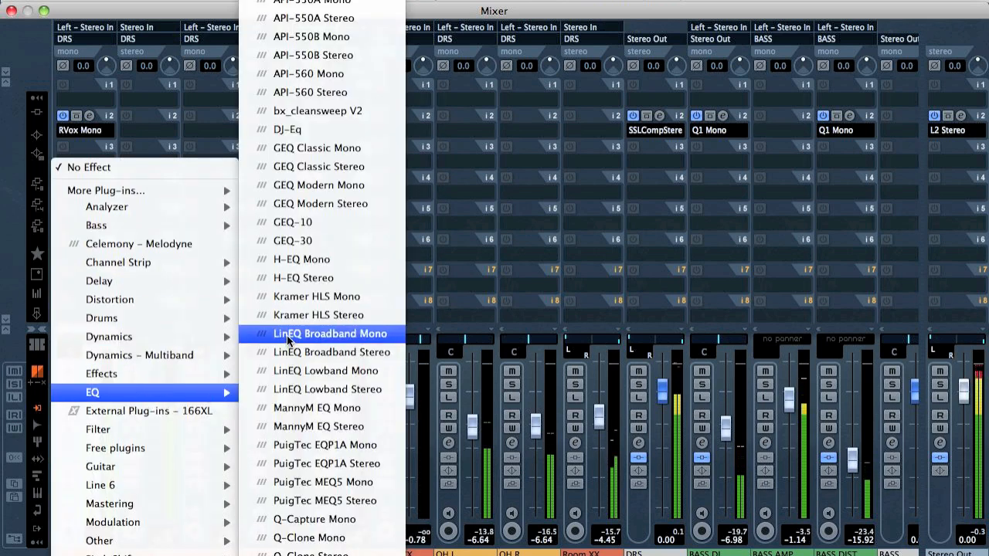
{"action": "left_click", "coordinate": [317, 296]}
{"action": "left_click", "coordinate": [68, 384]}
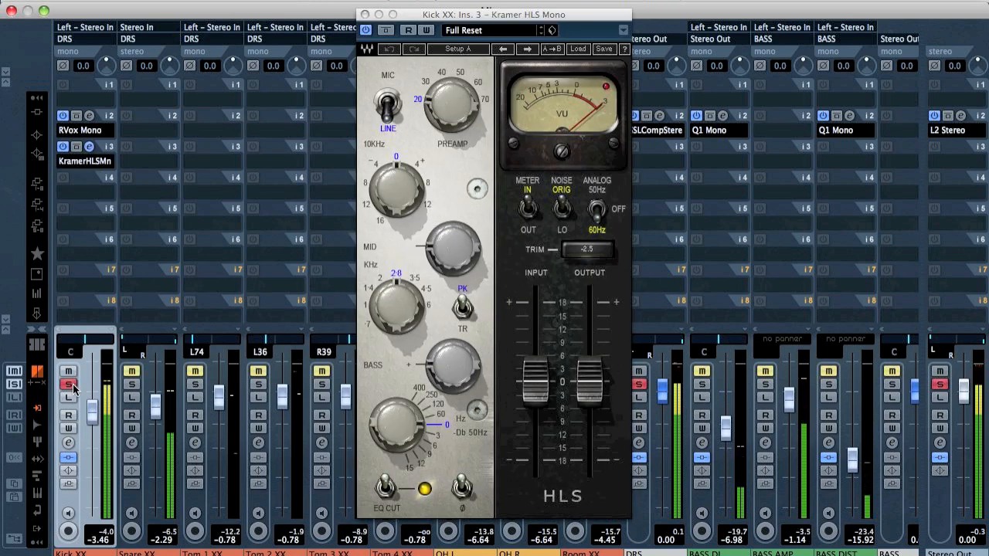
On the kick's Kramer HLS, set the preamp to 40, boost 10 kHz by 8 and cut the 0.7 kHz mids in TR mode.
{"action": "left_click_drag", "start_coordinate": [451, 100], "coordinate": [450, 83]}
{"action": "left_click_drag", "start_coordinate": [397, 190], "coordinate": [397, 166]}
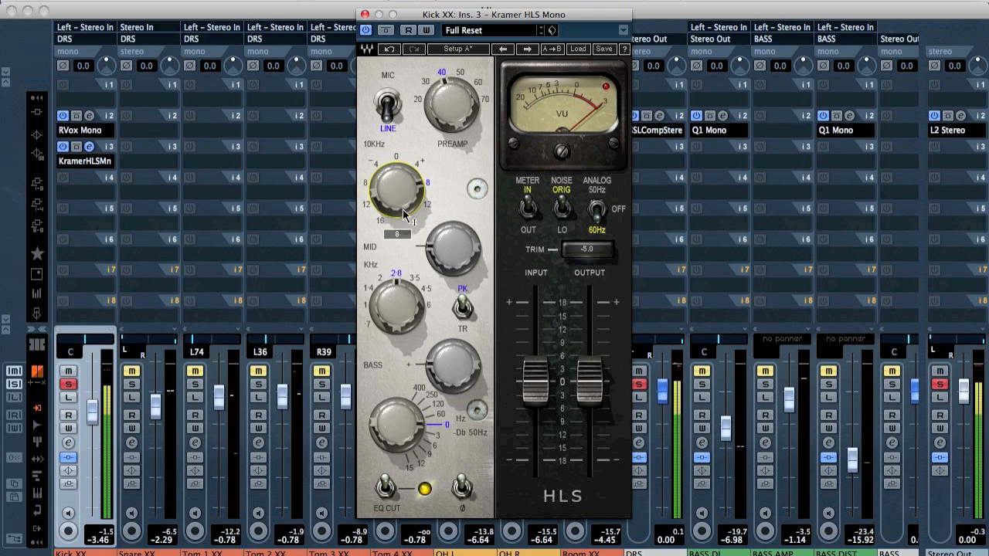
{"action": "left_click_drag", "start_coordinate": [395, 306], "coordinate": [395, 329]}
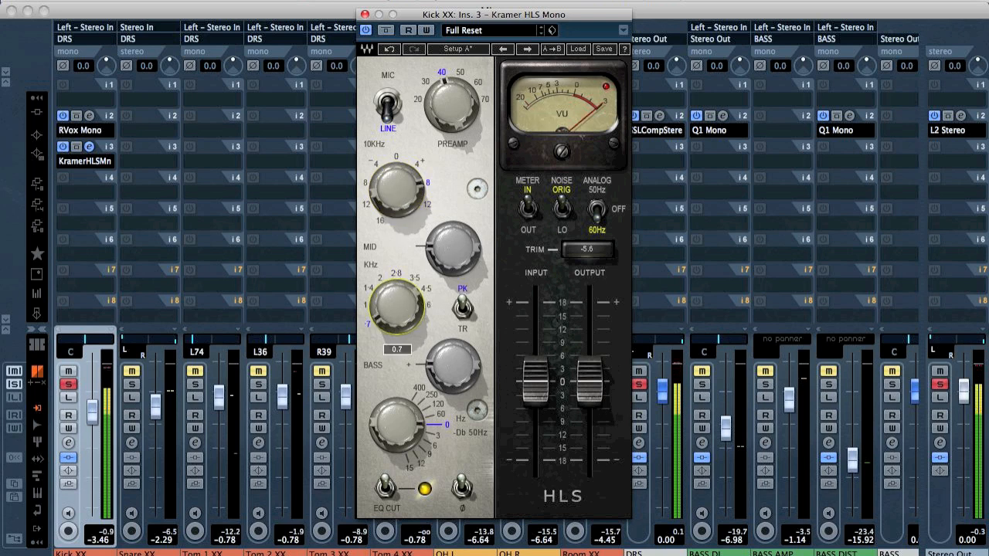
{"action": "left_click_drag", "start_coordinate": [451, 246], "coordinate": [451, 223]}
{"action": "left_click", "coordinate": [463, 310]}
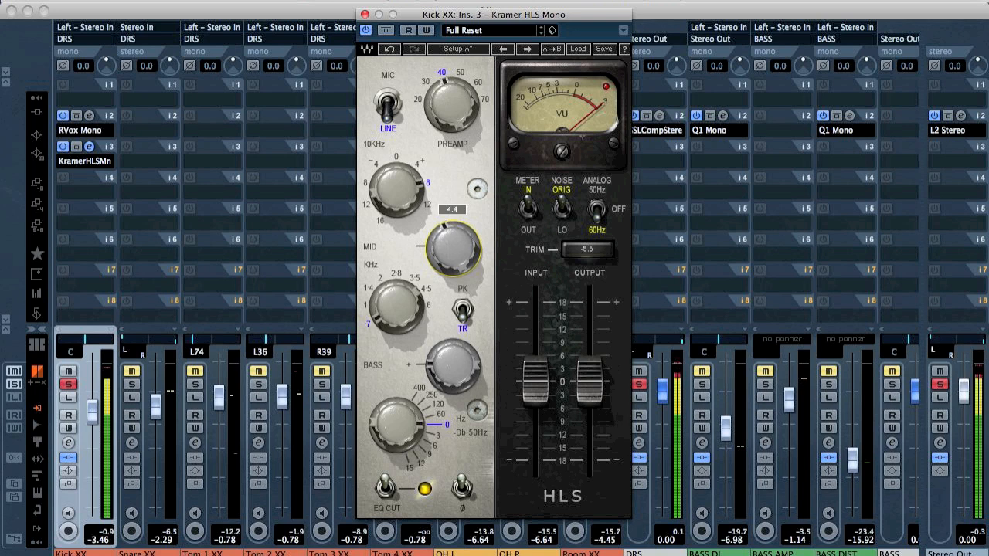
{"action": "left_click_drag", "start_coordinate": [453, 247], "coordinate": [454, 241]}
Set the Kramer HLS noise to LO and analog to OFF, then unsolo the kick and close the plug-in.
{"action": "left_click", "coordinate": [562, 207]}
{"action": "left_click", "coordinate": [597, 208]}
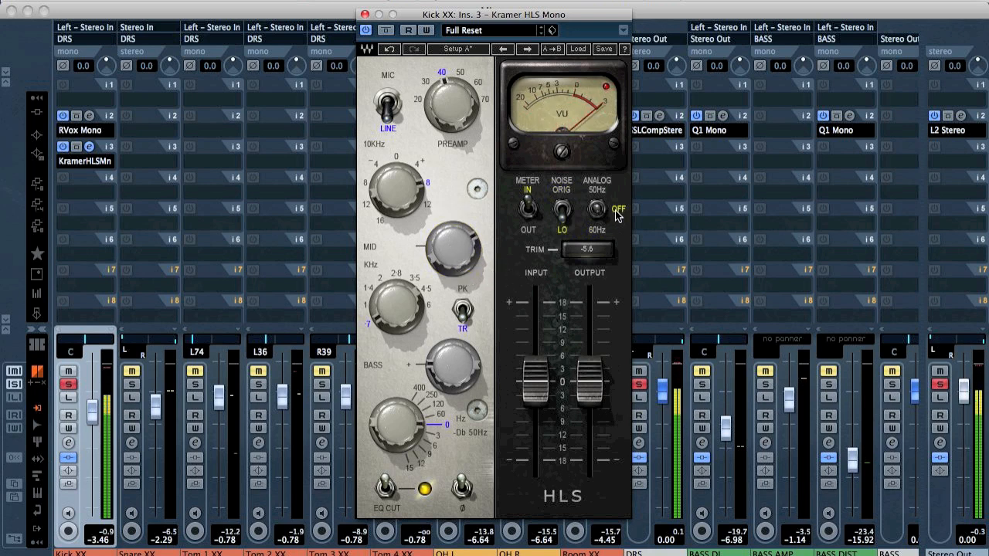
{"action": "left_click", "coordinate": [68, 385]}
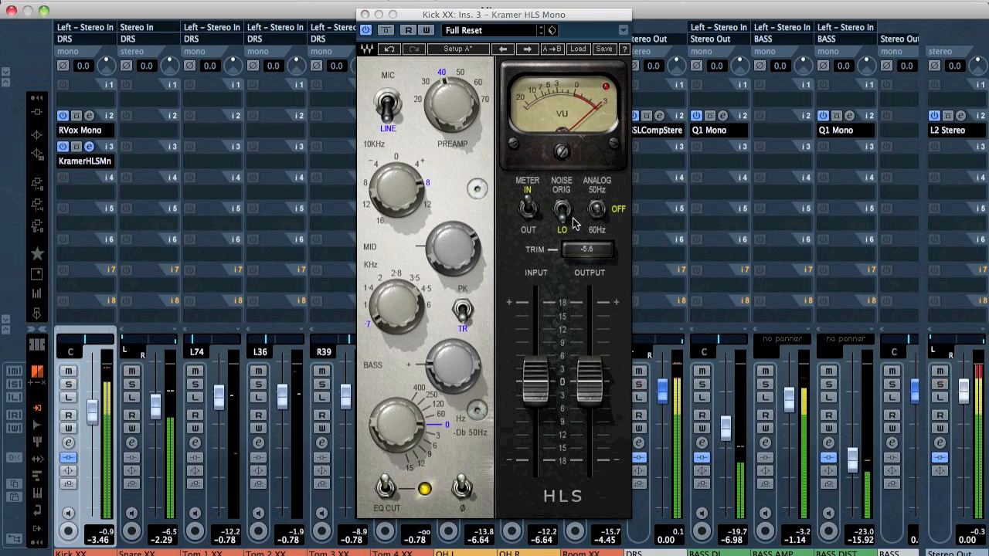
{"action": "left_click", "coordinate": [366, 14]}
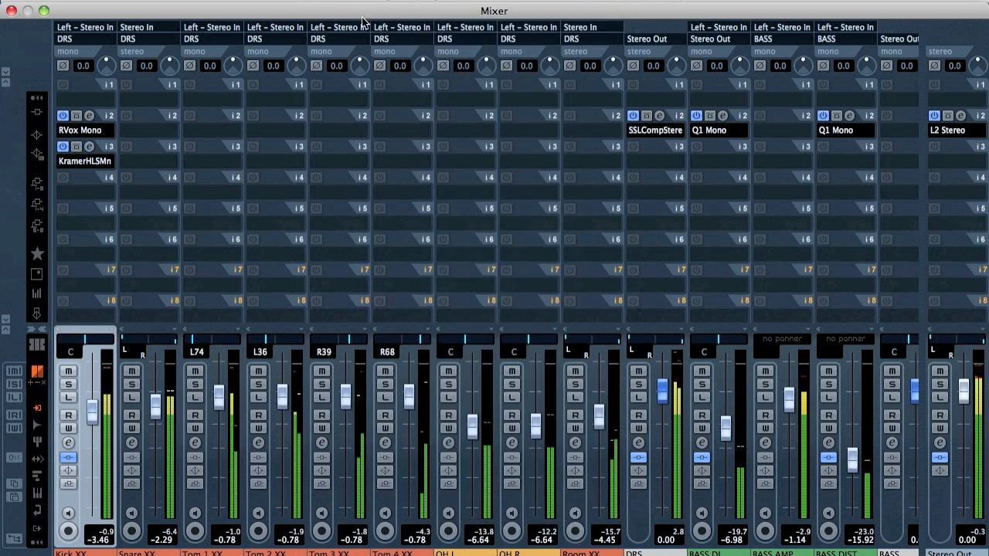
Enable EQ band 3 on the BASS AMP channel and cut 14.6 dB at 3633 Hz with a Q of 7.0.
{"action": "left_click", "coordinate": [764, 443]}
{"action": "left_click", "coordinate": [403, 323]}
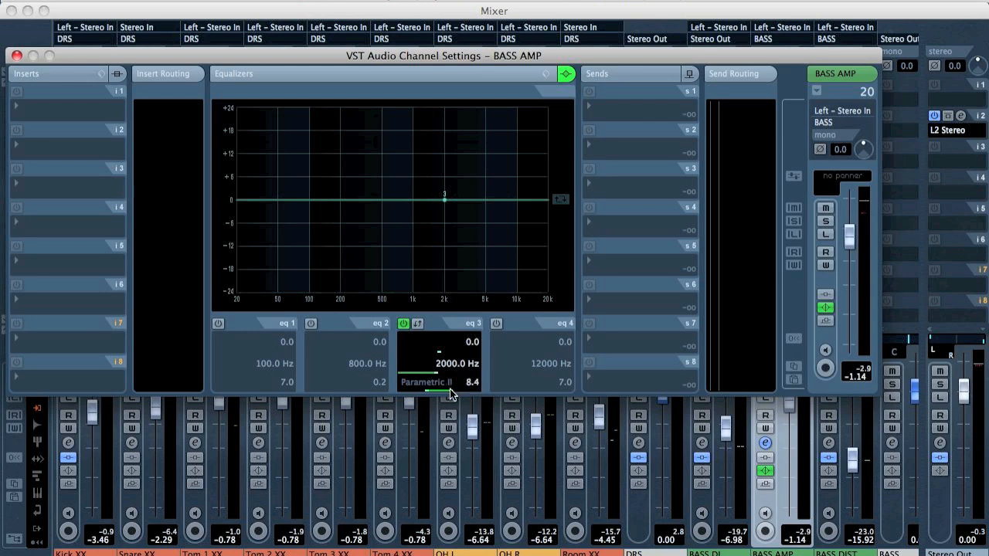
{"action": "left_click_drag", "start_coordinate": [444, 199], "coordinate": [471, 94]}
{"action": "left_click_drag", "start_coordinate": [478, 356], "coordinate": [414, 350]}
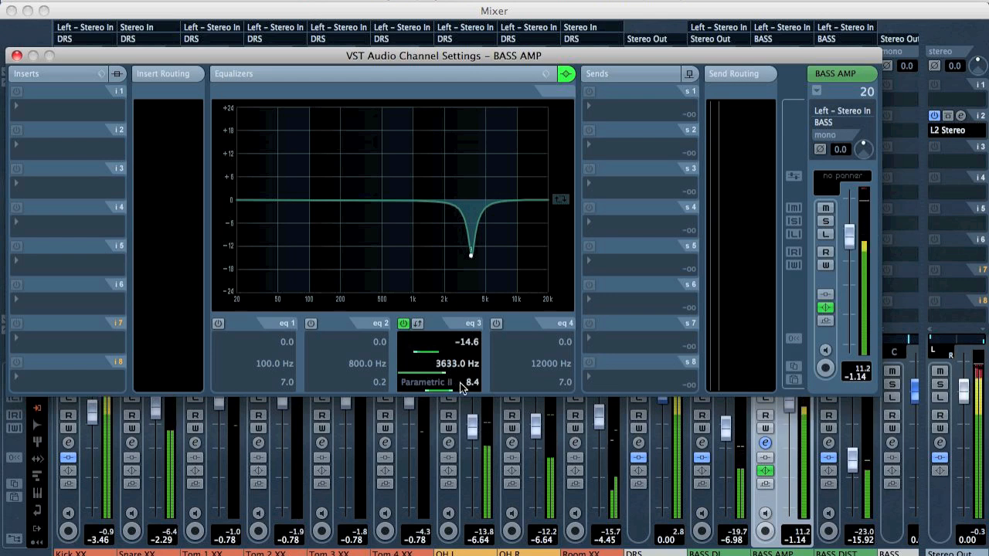
{"action": "scroll", "coordinate": [450, 389], "scroll_direction": "down", "scroll_amount": 7}
{"action": "scroll", "coordinate": [453, 394], "scroll_direction": "down", "scroll_amount": 5}
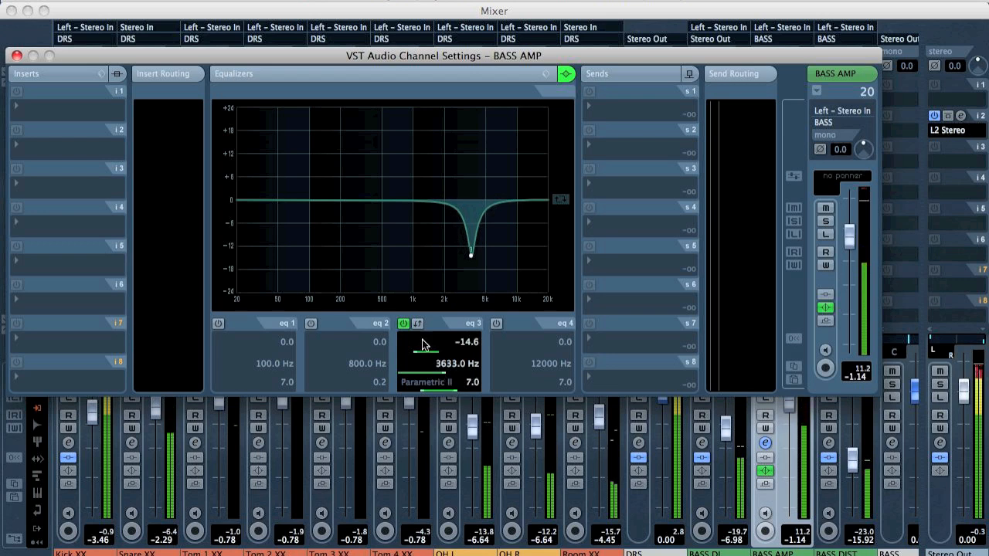
{"action": "left_click", "coordinate": [16, 57]}
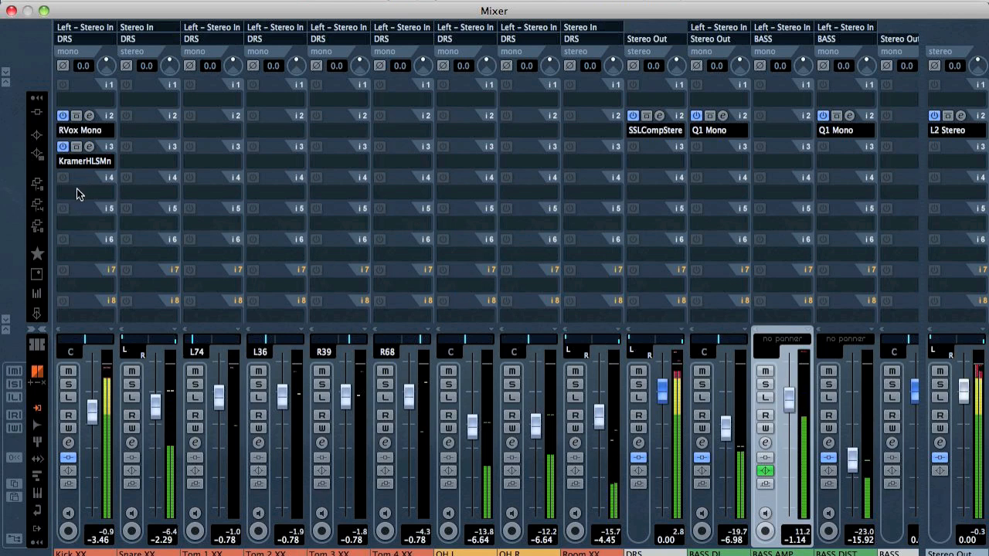
Enable EQ band 1 on the Kick XX channel as a High Pass II filter at 55 Hz.
{"action": "left_click", "coordinate": [68, 442]}
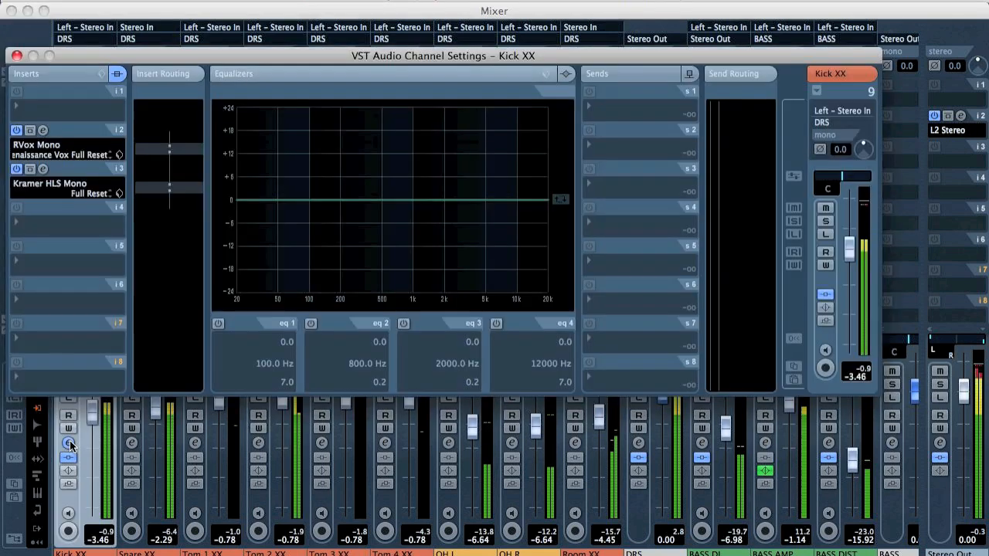
{"action": "left_click", "coordinate": [217, 325]}
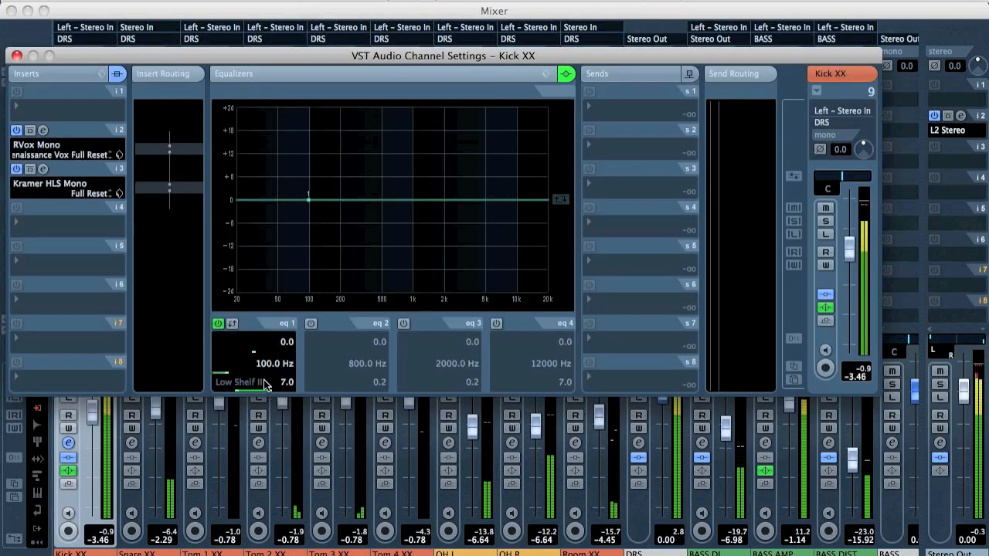
{"action": "left_click", "coordinate": [266, 382]}
{"action": "left_click", "coordinate": [272, 330]}
{"action": "left_click_drag", "start_coordinate": [307, 198], "coordinate": [281, 202]}
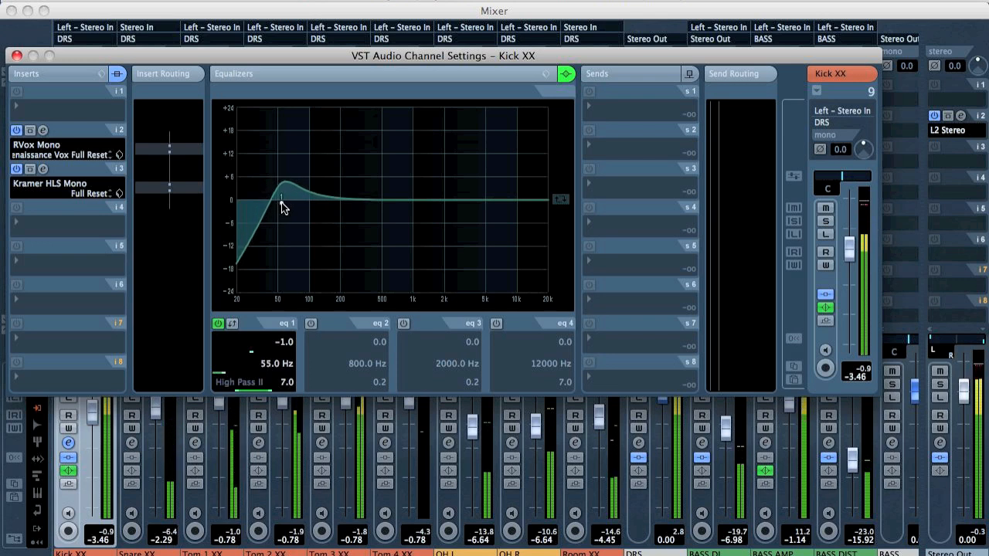
{"action": "left_click", "coordinate": [17, 55]}
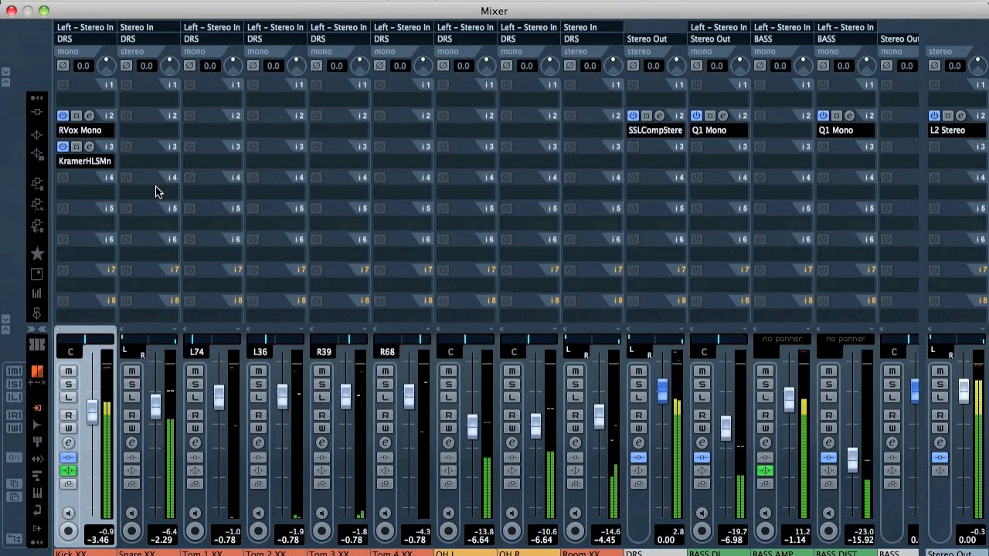
Add the EnvelopeShaper plug-in to the Snare XX track's second insert slot.
{"action": "left_click", "coordinate": [138, 127]}
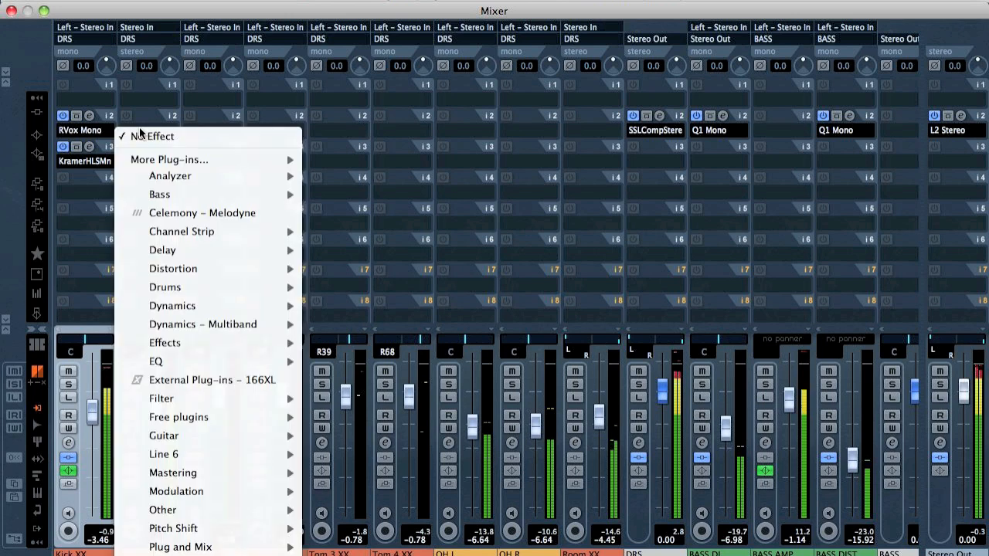
{"action": "mouse_move", "coordinate": [196, 307]}
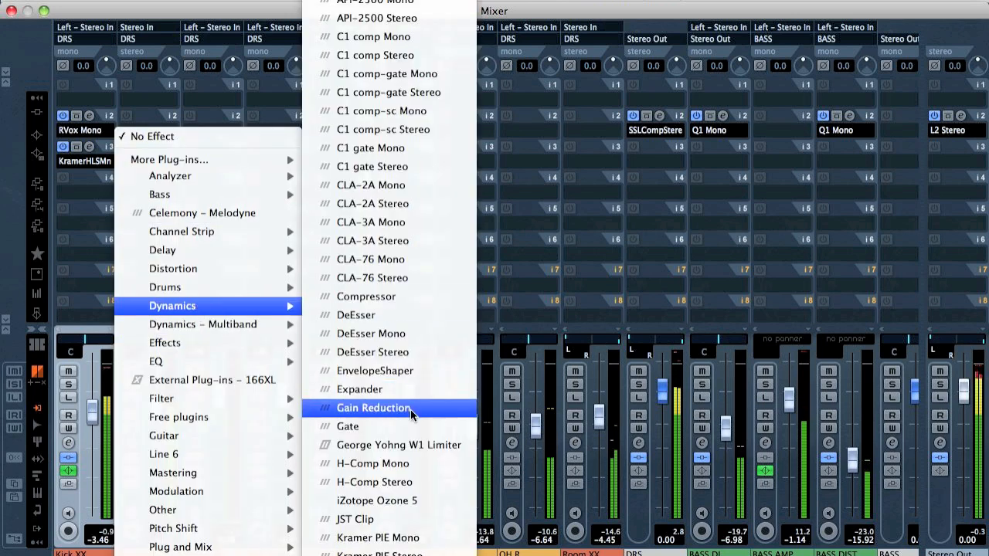
{"action": "left_click", "coordinate": [409, 372]}
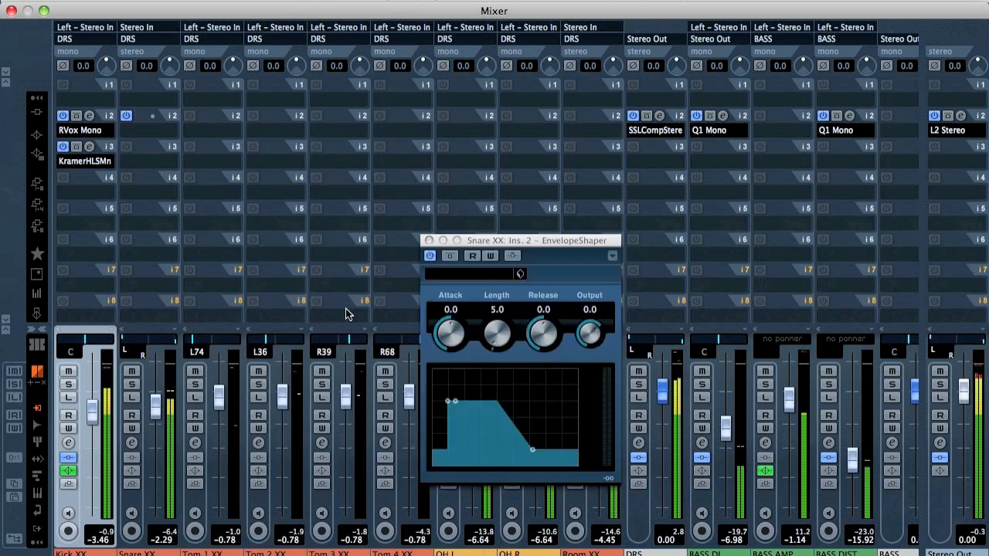
Set the snare EnvelopeShaper's attack to 10.0 and its length to 37.2.
{"action": "left_click_drag", "start_coordinate": [450, 332], "coordinate": [454, 275]}
{"action": "left_click_drag", "start_coordinate": [496, 337], "coordinate": [486, 313]}
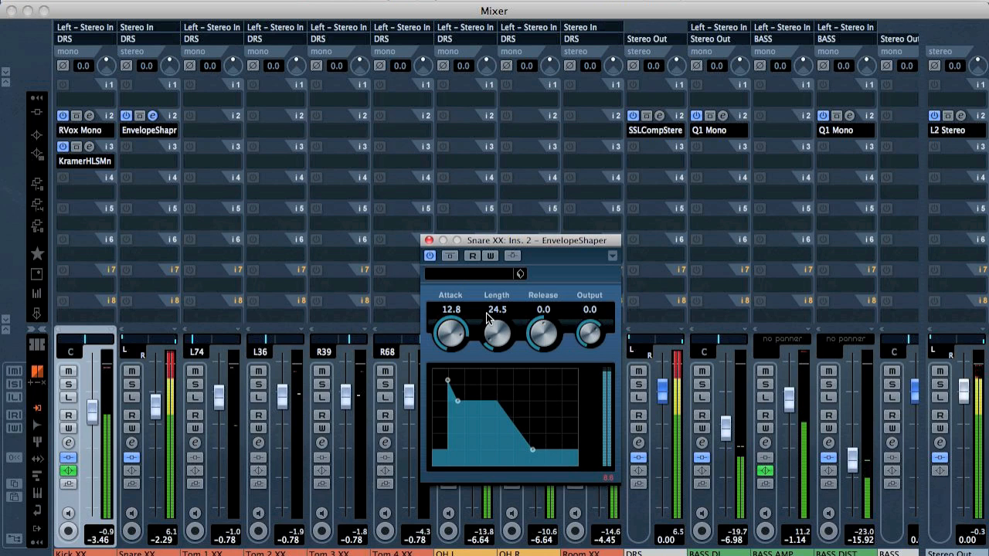
{"action": "left_click_drag", "start_coordinate": [485, 313], "coordinate": [473, 295]}
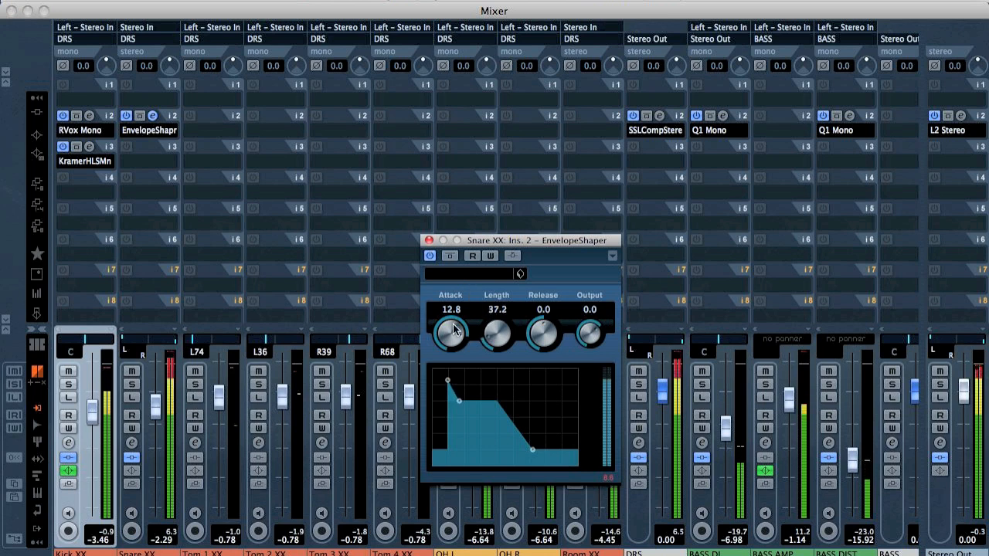
{"action": "scroll", "coordinate": [453, 330], "scroll_direction": "down", "scroll_amount": 2}
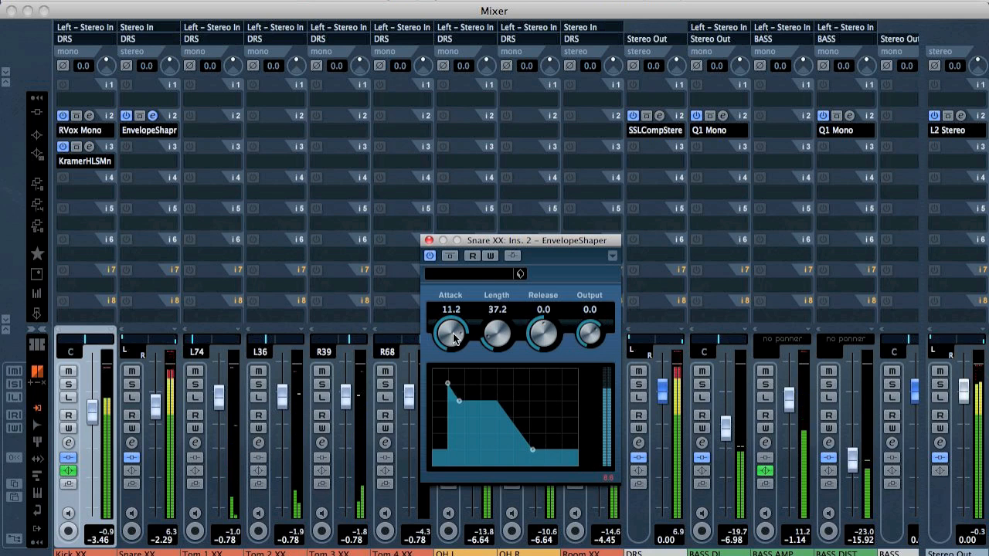
{"action": "scroll", "coordinate": [453, 340], "scroll_direction": "down", "scroll_amount": 2}
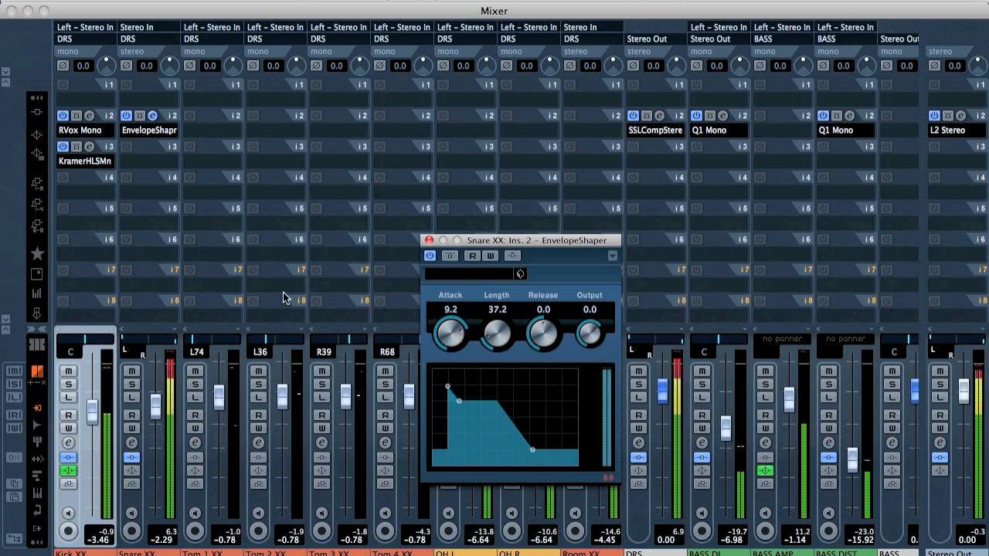
{"action": "scroll", "coordinate": [452, 334], "scroll_direction": "up", "scroll_amount": 1}
{"action": "scroll", "coordinate": [452, 334], "scroll_direction": "up", "scroll_amount": 1}
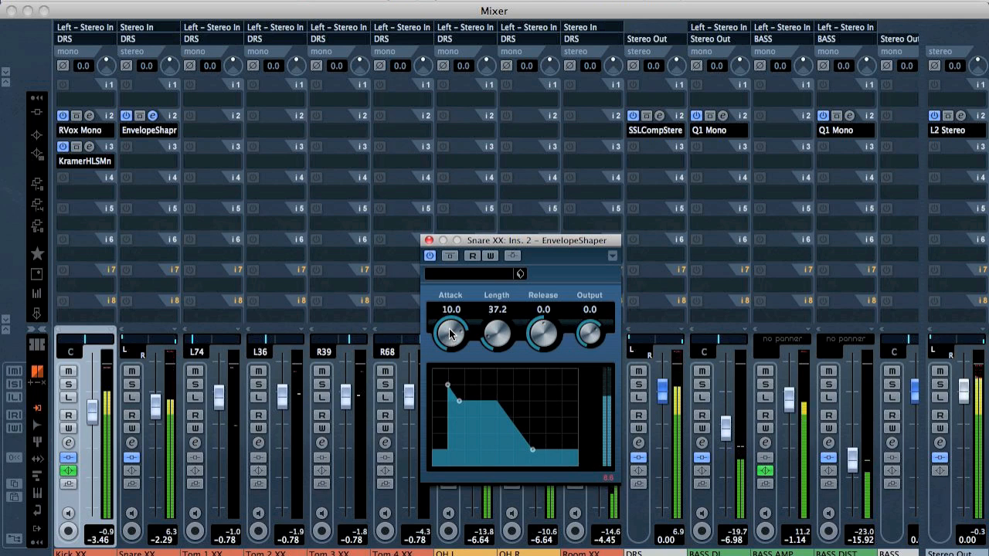
Add the JST Clip plug-in to the Snare XX track's third insert slot.
{"action": "left_click", "coordinate": [150, 162]}
{"action": "mouse_move", "coordinate": [227, 336]}
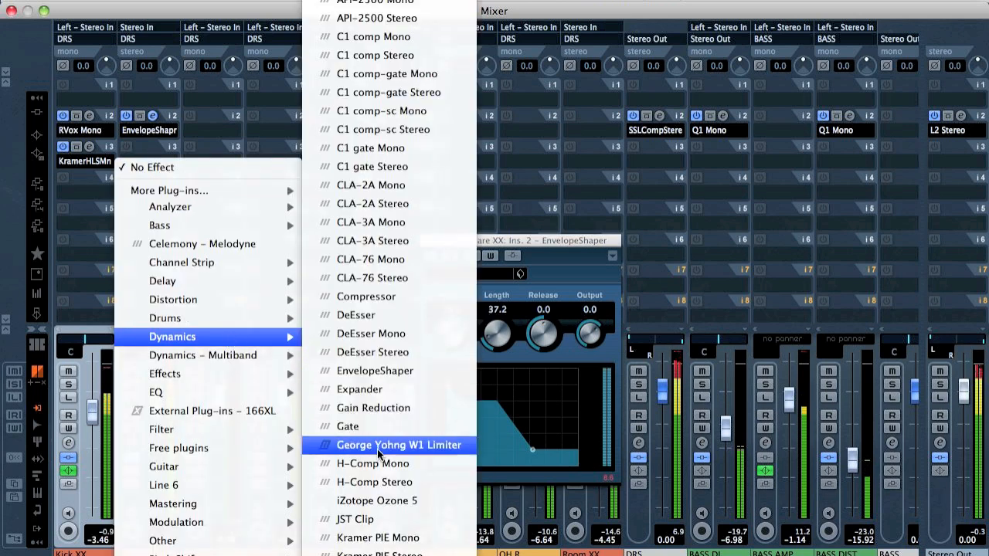
{"action": "left_click", "coordinate": [409, 519]}
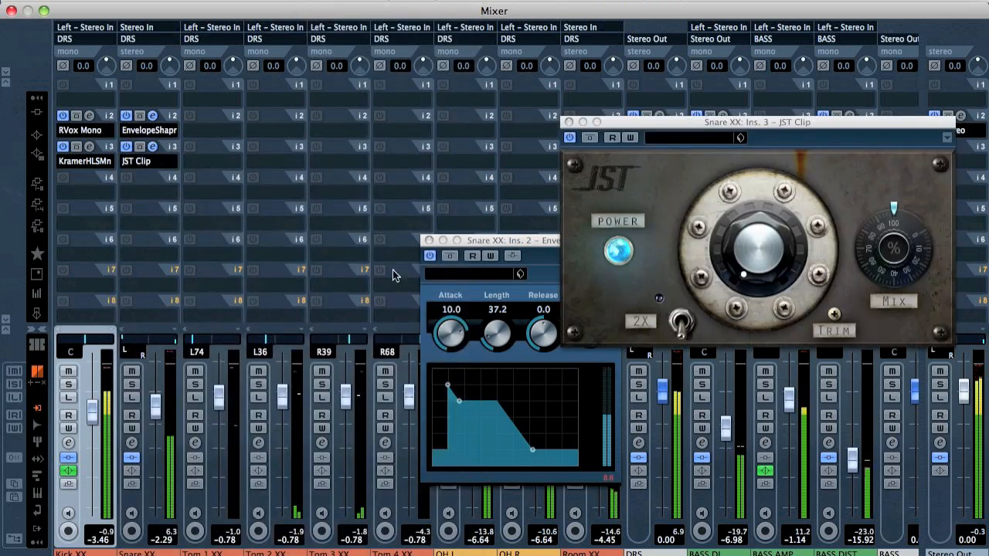
Enable 2X on the snare's JST Clip and raise its main clip knob to about the ten o'clock position.
{"action": "left_click", "coordinate": [428, 241]}
{"action": "left_click", "coordinate": [680, 322]}
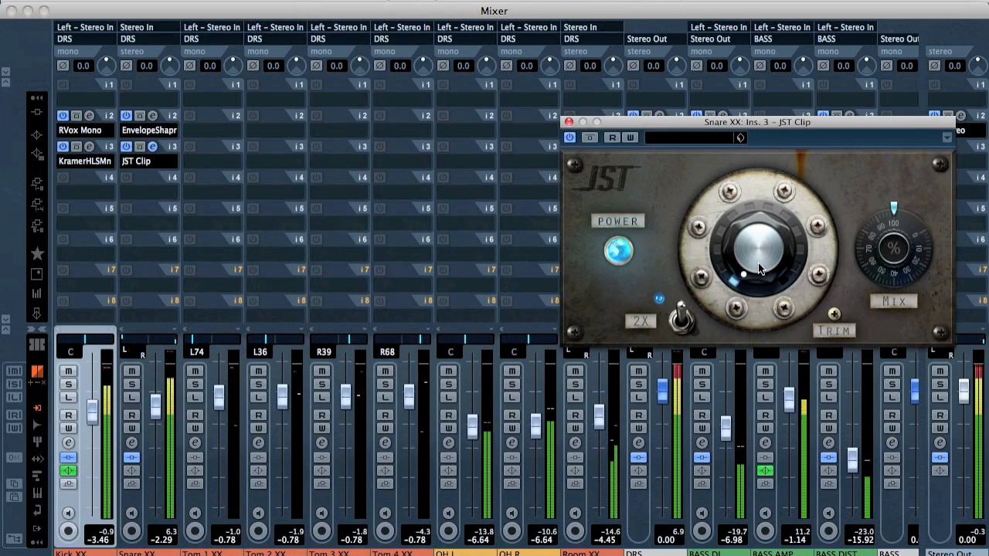
{"action": "left_click_drag", "start_coordinate": [756, 256], "coordinate": [759, 209]}
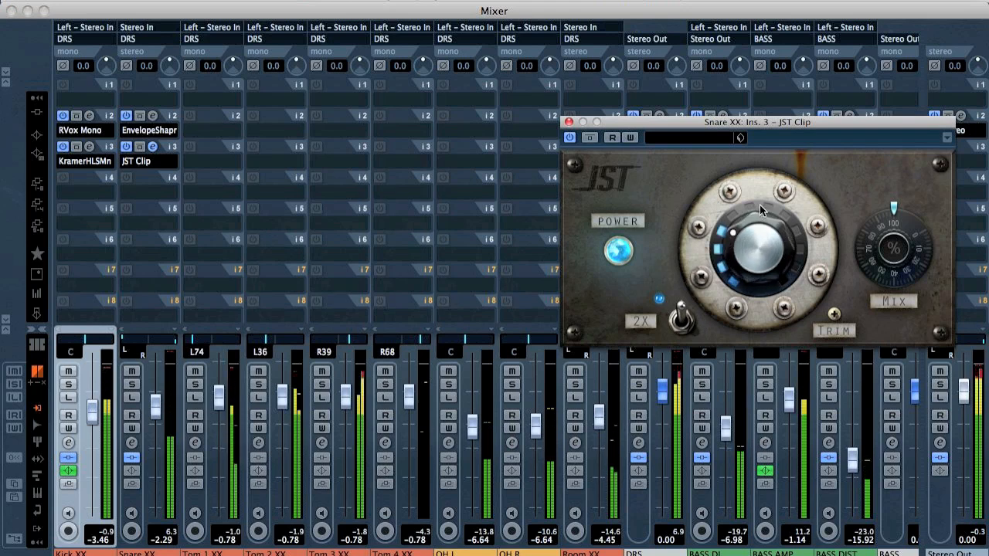
{"action": "double_click", "coordinate": [759, 266]}
{"action": "left_click", "coordinate": [802, 317]}
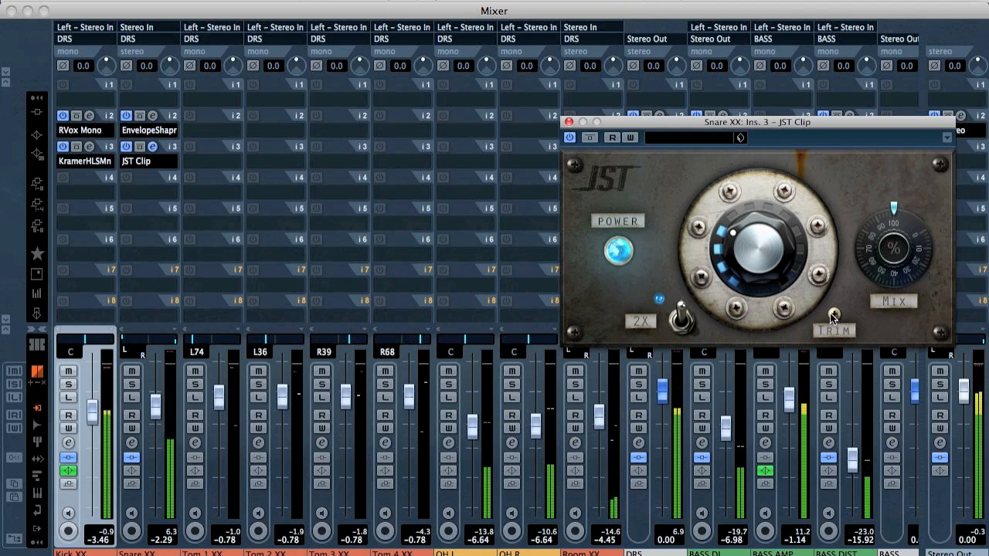
{"action": "left_click", "coordinate": [569, 121]}
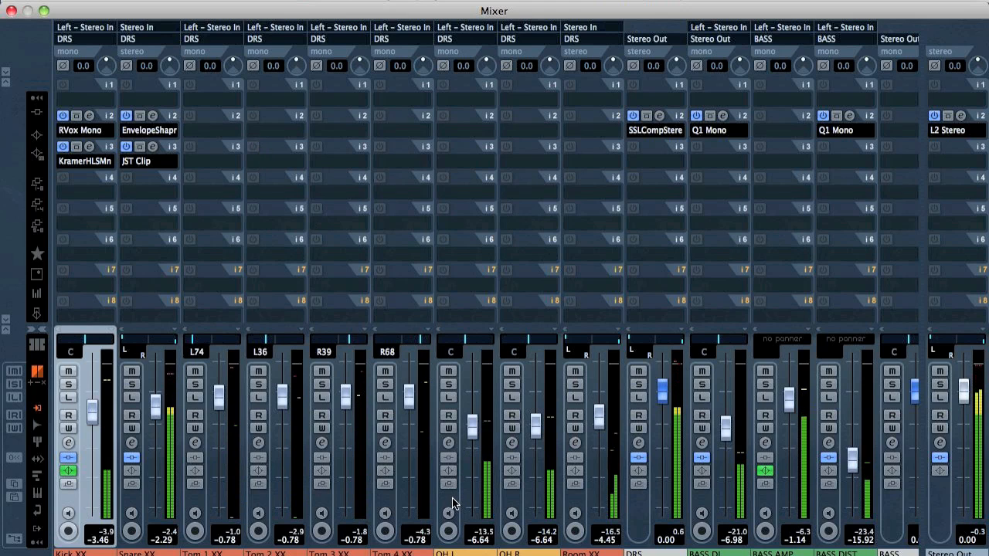
Solo both overhead tracks and enable EQ band 1 on OH L as a High Pass I filter with a raised cutoff frequency.
{"action": "left_click", "coordinate": [503, 498]}
{"action": "key", "text": "s"}
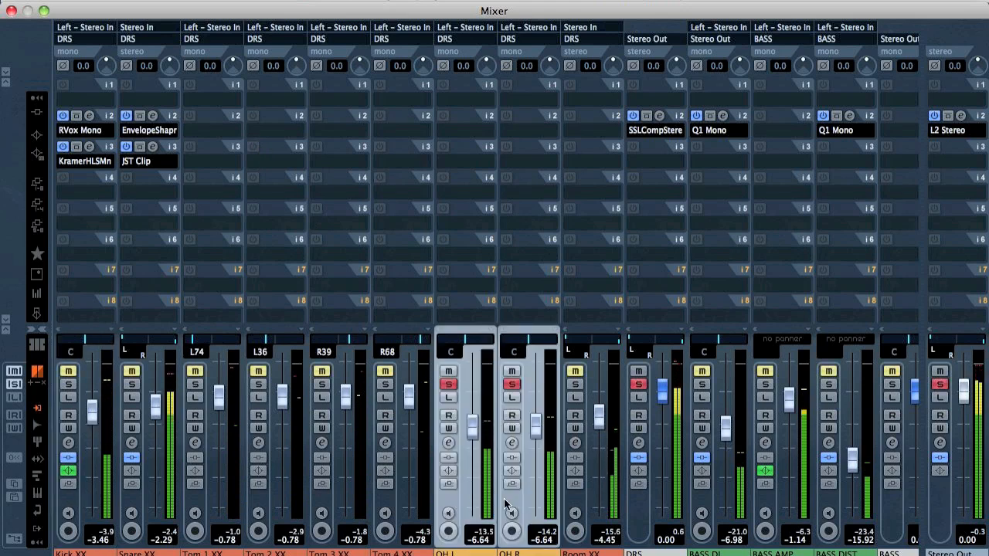
{"action": "left_click", "coordinate": [448, 442]}
{"action": "left_click", "coordinate": [218, 323]}
{"action": "left_click", "coordinate": [260, 384]}
{"action": "left_click", "coordinate": [261, 329]}
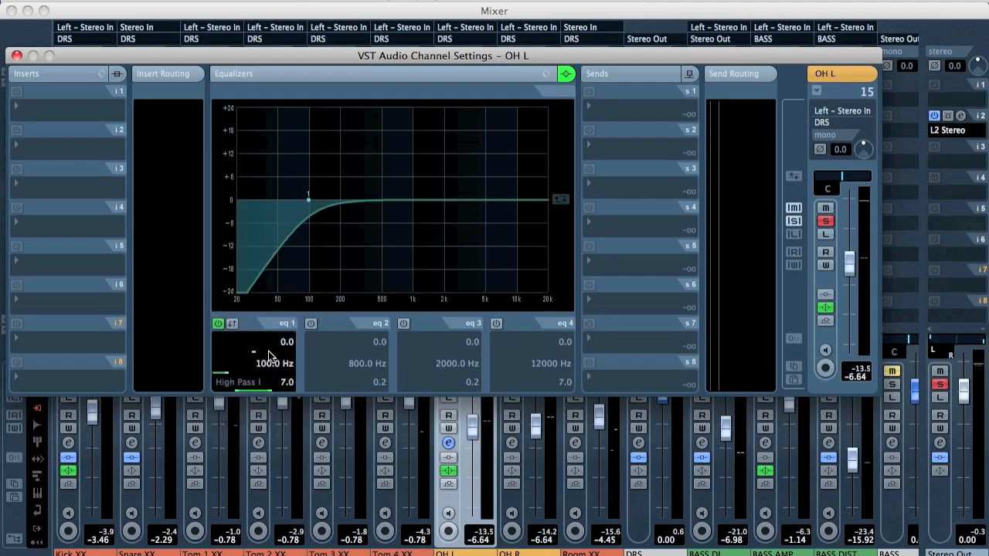
{"action": "left_click_drag", "start_coordinate": [309, 203], "coordinate": [362, 202]}
Enable EQ band 1 on the OH R channel as a High Pass I filter at 316 Hz.
{"action": "key", "text": "Right"}
{"action": "left_click", "coordinate": [219, 323]}
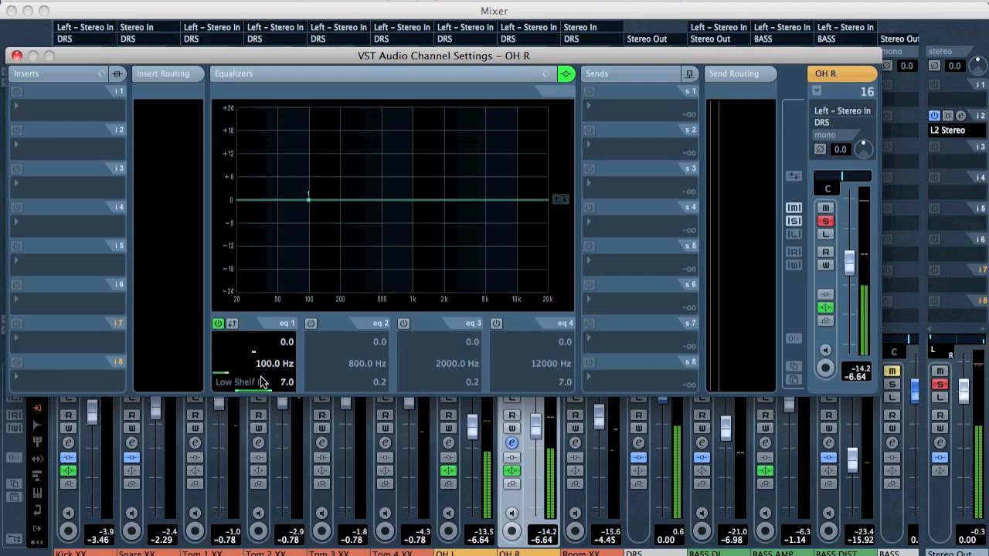
{"action": "left_click", "coordinate": [261, 381]}
{"action": "left_click", "coordinate": [265, 329]}
{"action": "left_click_drag", "start_coordinate": [307, 200], "coordinate": [360, 202]}
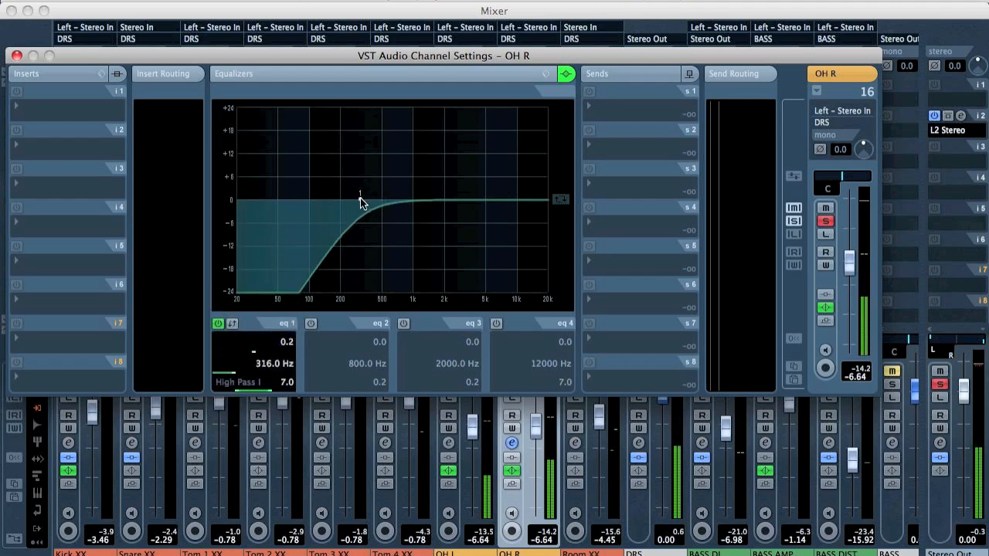
Enable EQ band 3 on OH R as a Parametric II cut of -6.1 dB at 1028 Hz with a Q of 0.2.
{"action": "left_click", "coordinate": [402, 324]}
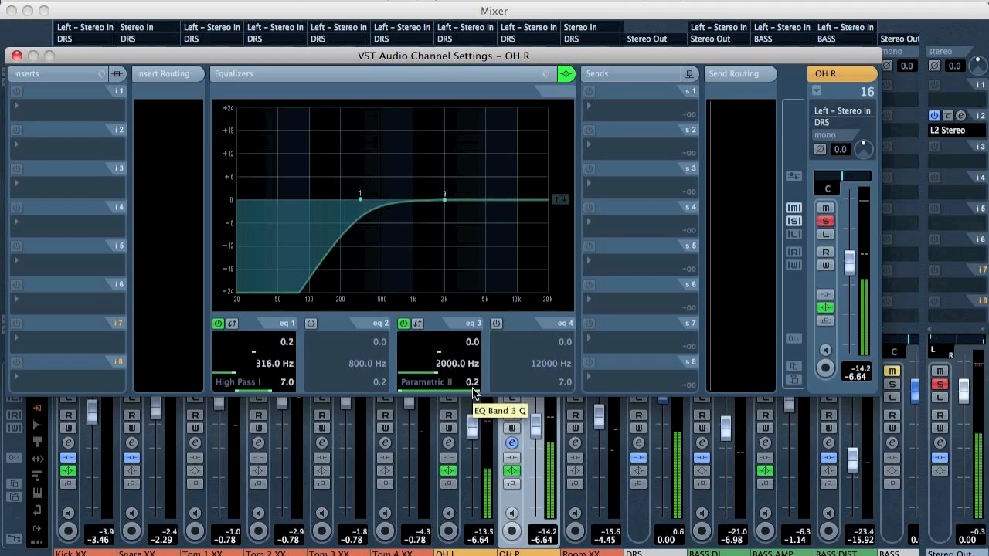
{"action": "scroll", "coordinate": [473, 392], "scroll_direction": "up", "scroll_amount": 6}
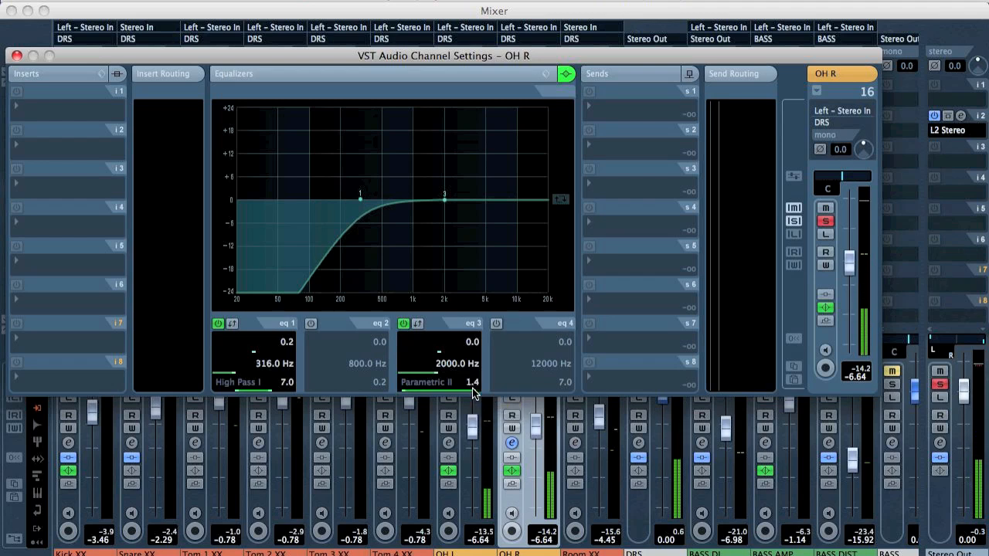
{"action": "scroll", "coordinate": [473, 393], "scroll_direction": "down", "scroll_amount": 6}
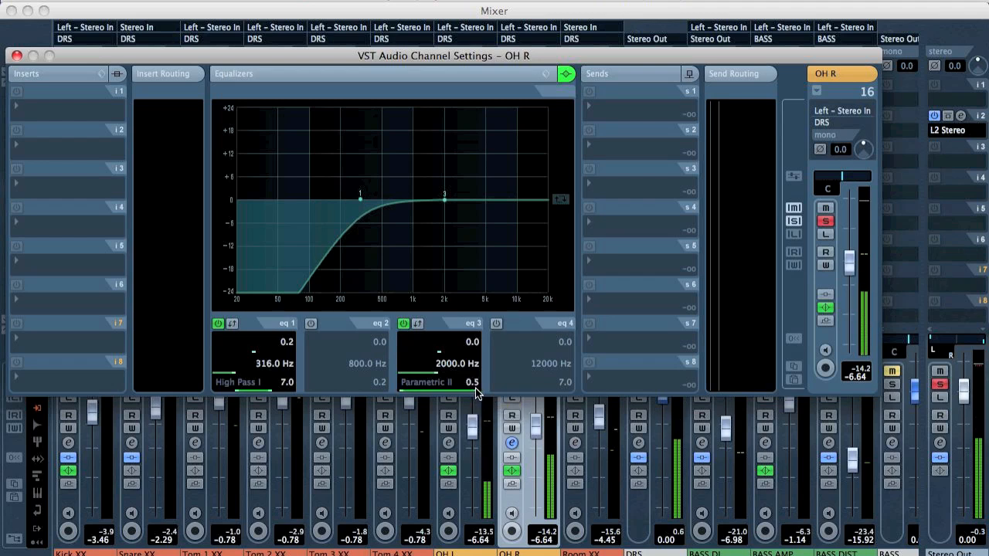
{"action": "left_click_drag", "start_coordinate": [444, 201], "coordinate": [414, 116]}
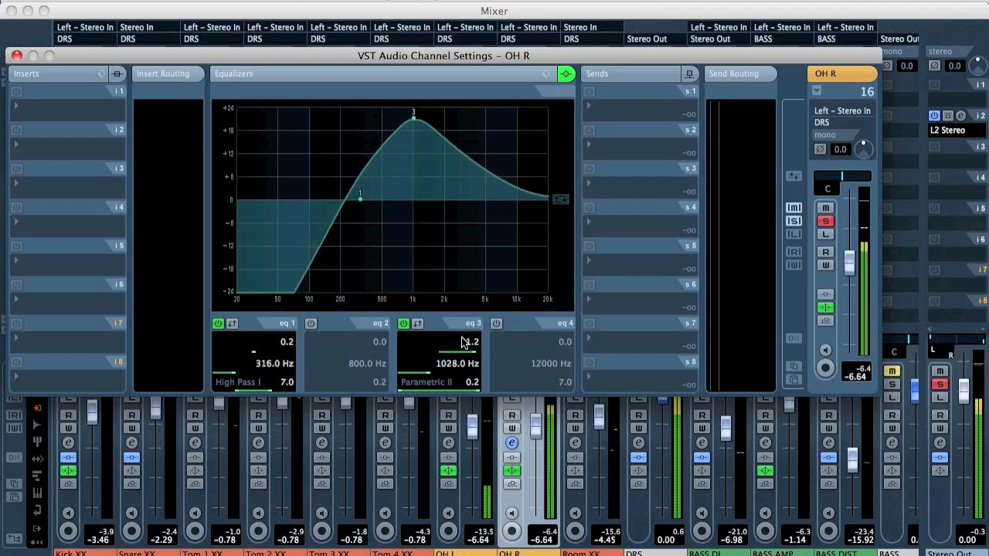
{"action": "left_click_drag", "start_coordinate": [471, 349], "coordinate": [429, 349]}
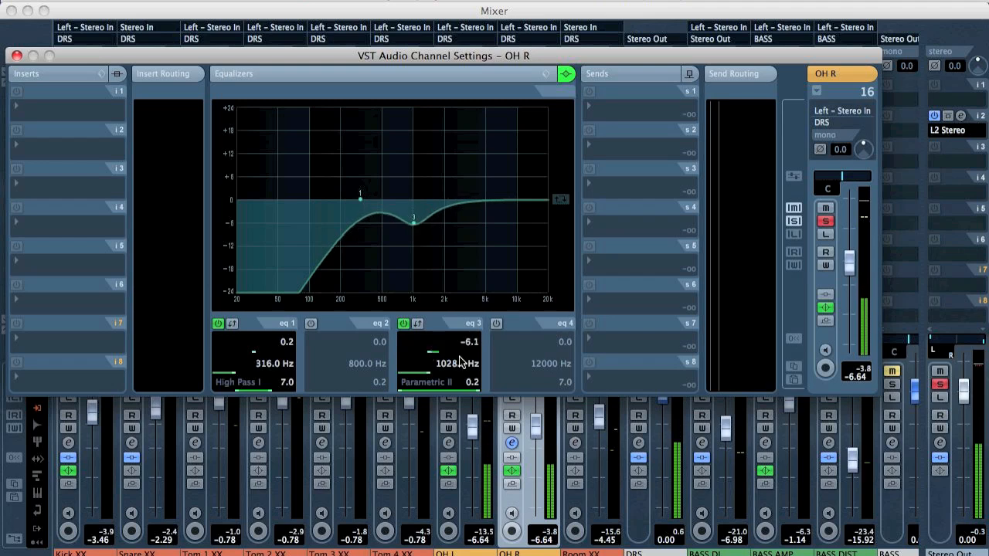
Copy the OH R channel settings and paste them onto the OH L channel.
{"action": "left_click", "coordinate": [792, 367]}
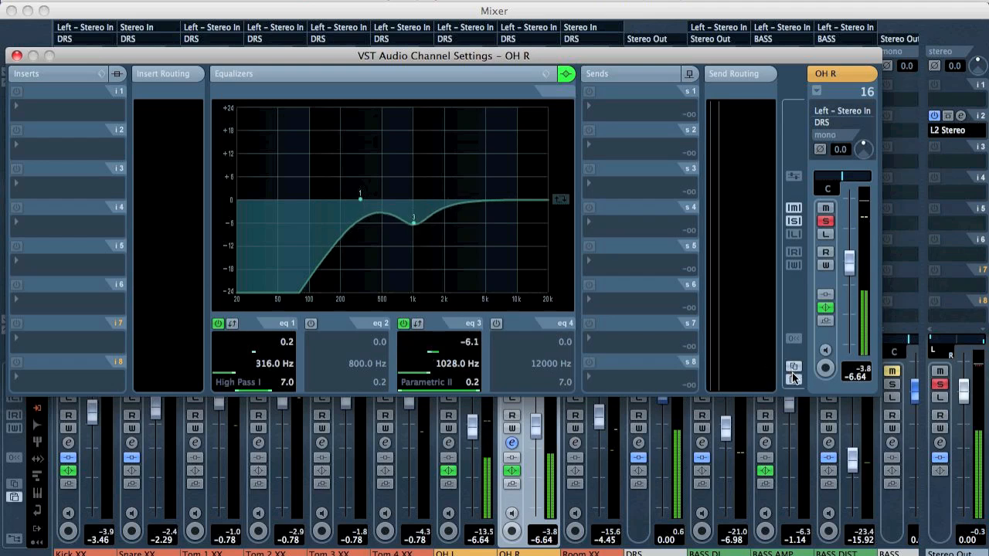
{"action": "key", "text": "Left"}
{"action": "left_click", "coordinate": [794, 380]}
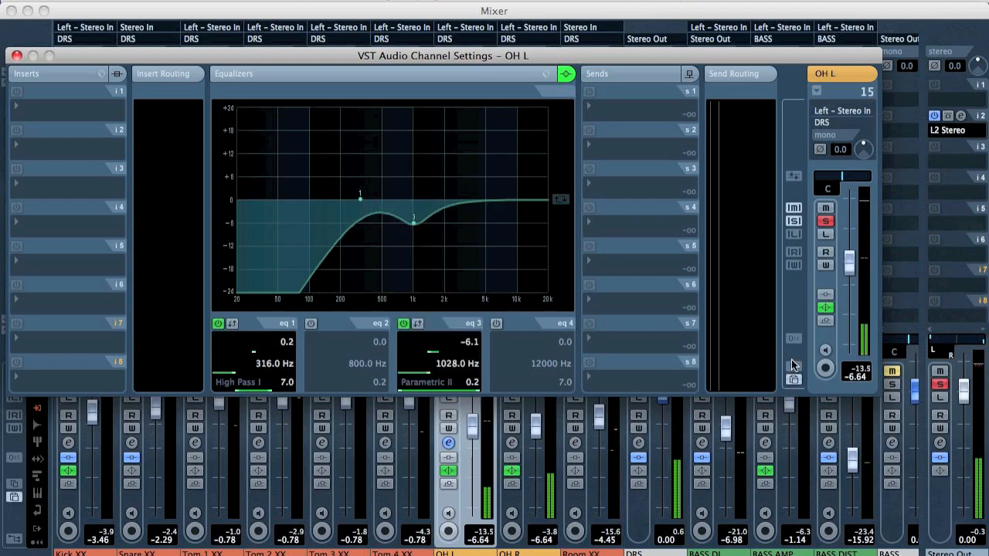
{"action": "left_click", "coordinate": [17, 56]}
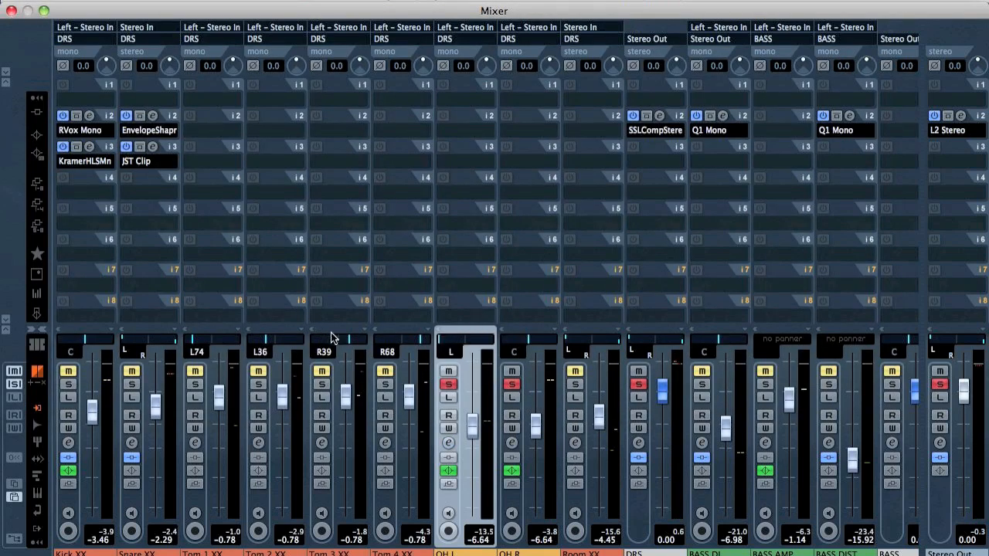
Pan OH L hard left and OH R hard right, unsolo them, and raise both faders to -3.61 during playback.
{"action": "left_click", "coordinate": [448, 384]}
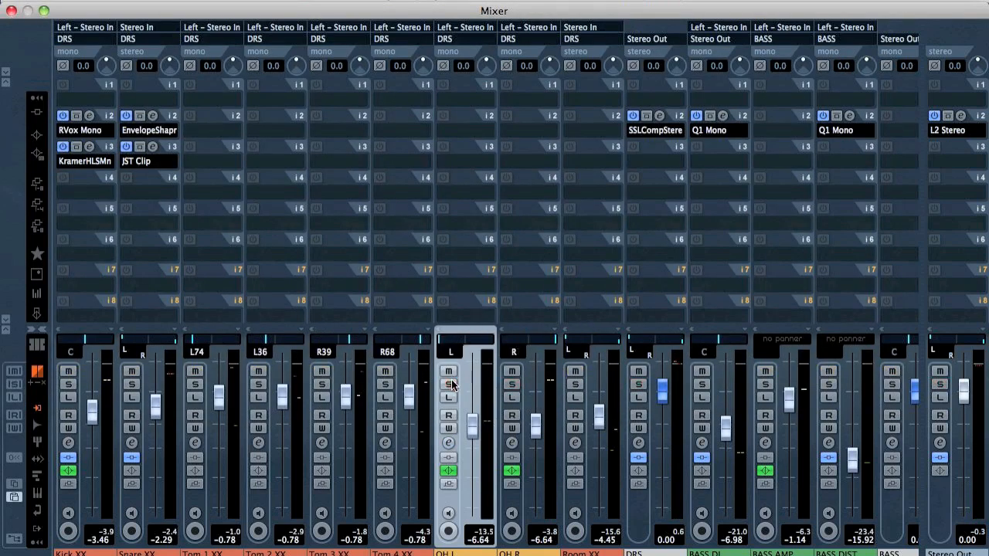
{"action": "key", "text": "space"}
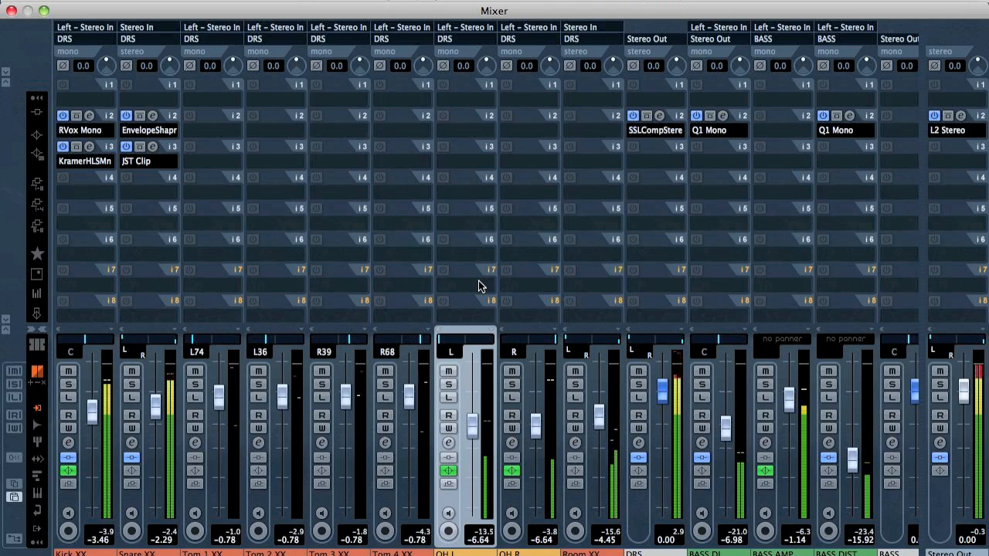
{"action": "left_click_drag", "start_coordinate": [473, 434], "coordinate": [473, 418]}
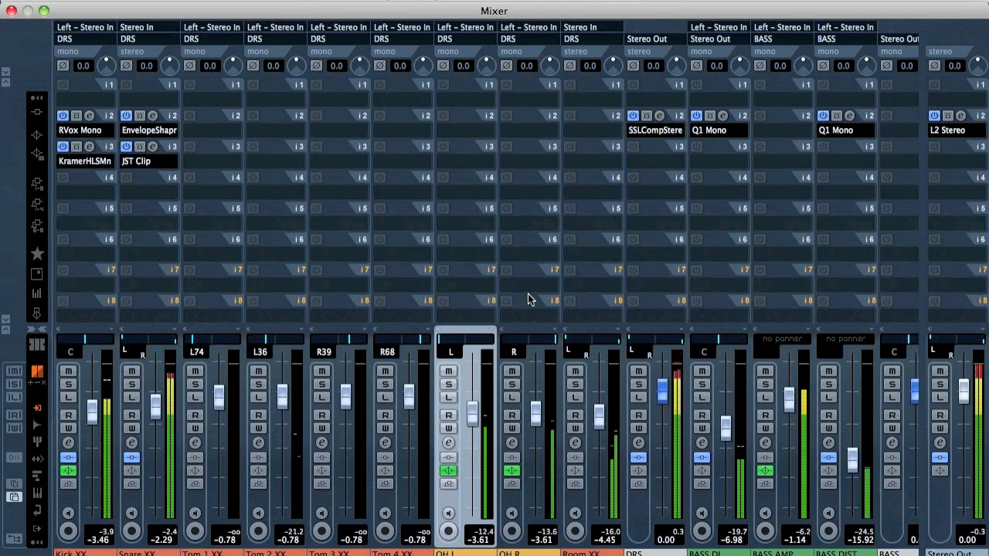
Solo the Room XX track and add the bx_cleansweep V2 plug-in to its second insert slot.
{"action": "left_click", "coordinate": [575, 385]}
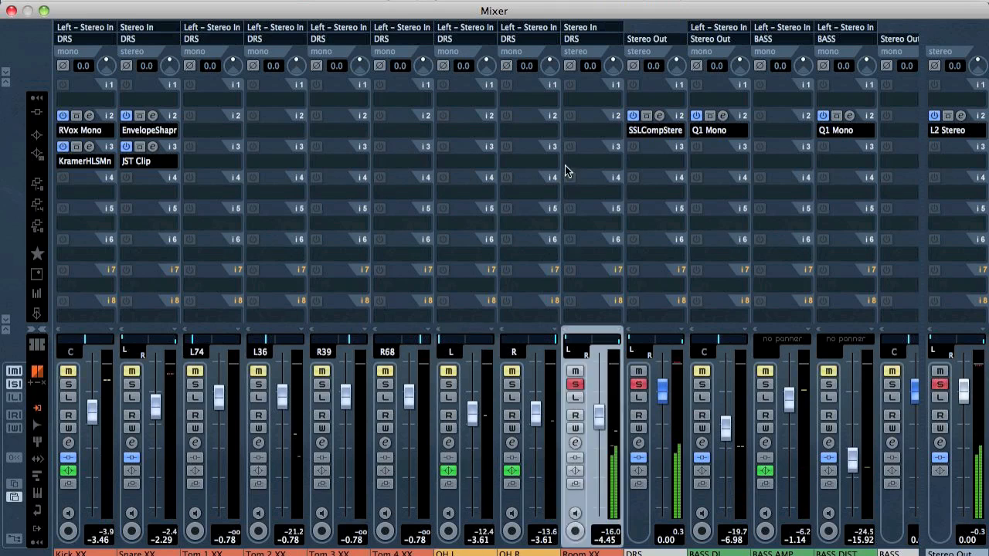
{"action": "left_click", "coordinate": [580, 128]}
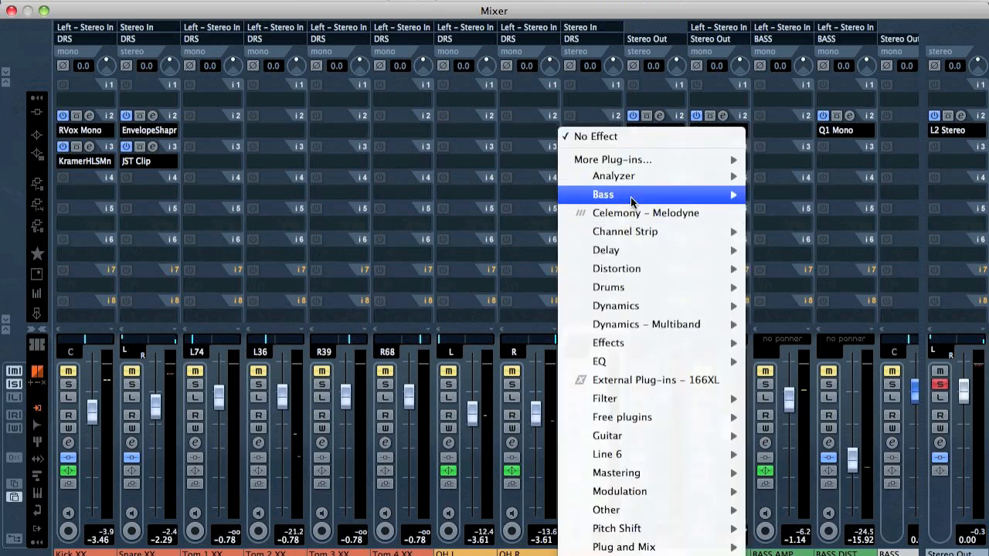
{"action": "mouse_move", "coordinate": [647, 361]}
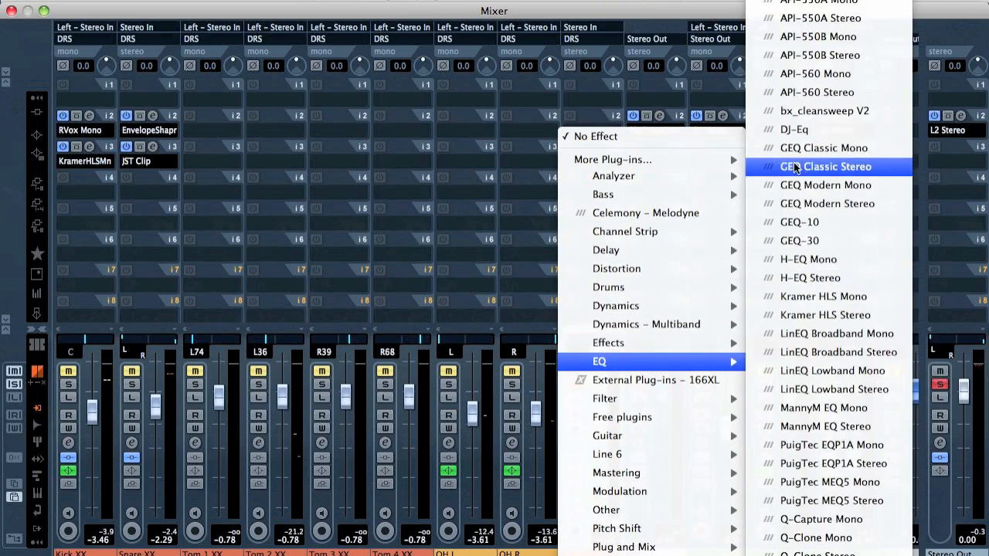
{"action": "left_click", "coordinate": [819, 111]}
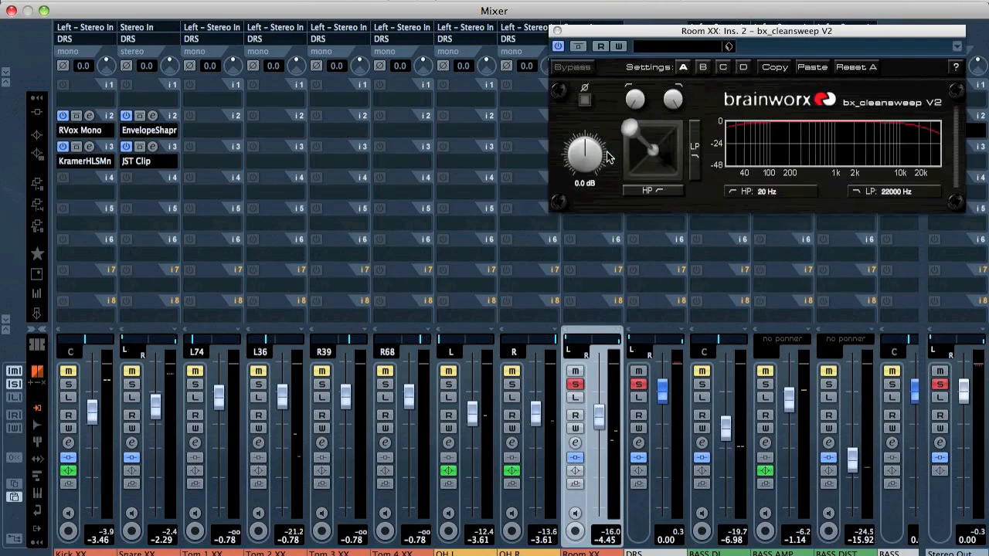
Set the high-pass frequency of the room's bx_cleansweep V2 to about 266 Hz.
{"action": "left_click_drag", "start_coordinate": [694, 36], "coordinate": [504, 147]}
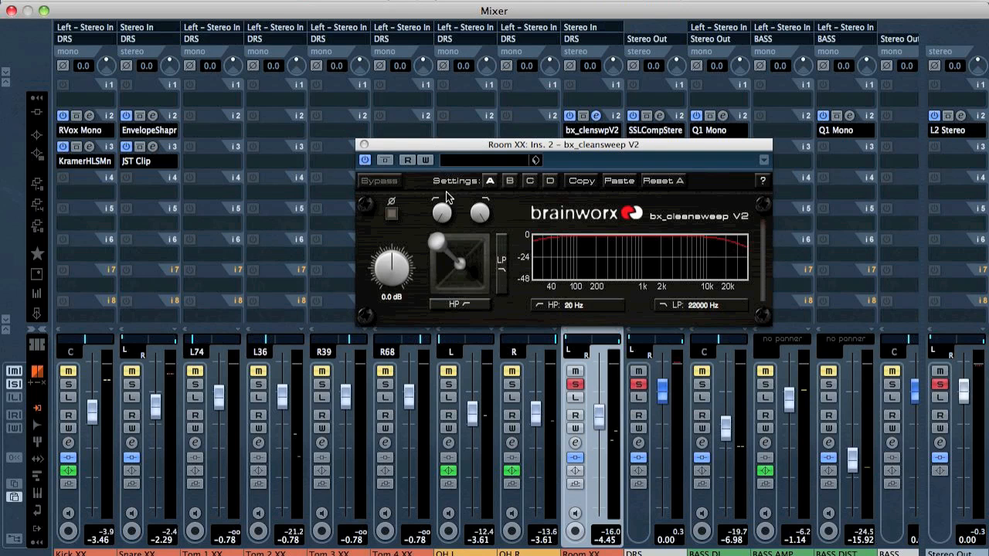
{"action": "left_click_drag", "start_coordinate": [443, 215], "coordinate": [452, 160]}
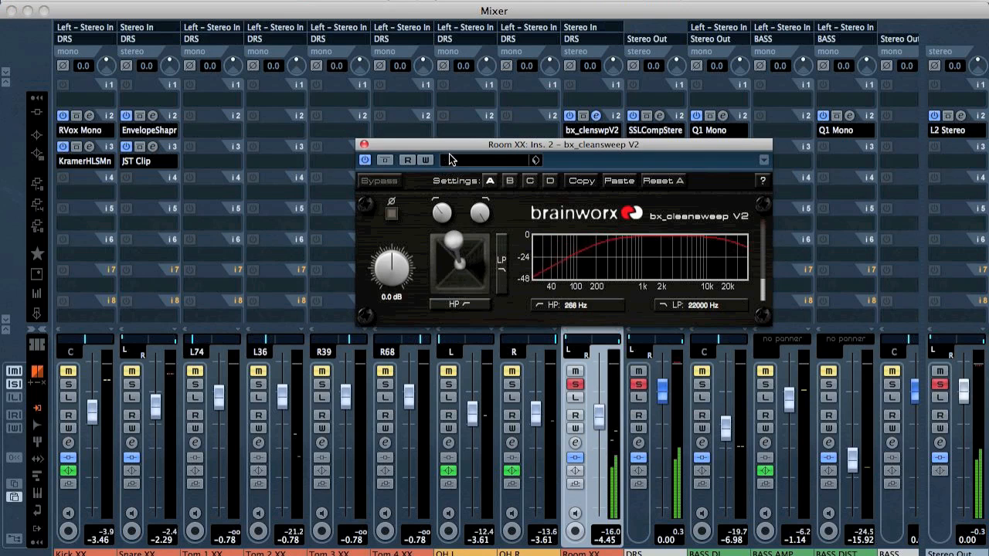
{"action": "left_click", "coordinate": [364, 144]}
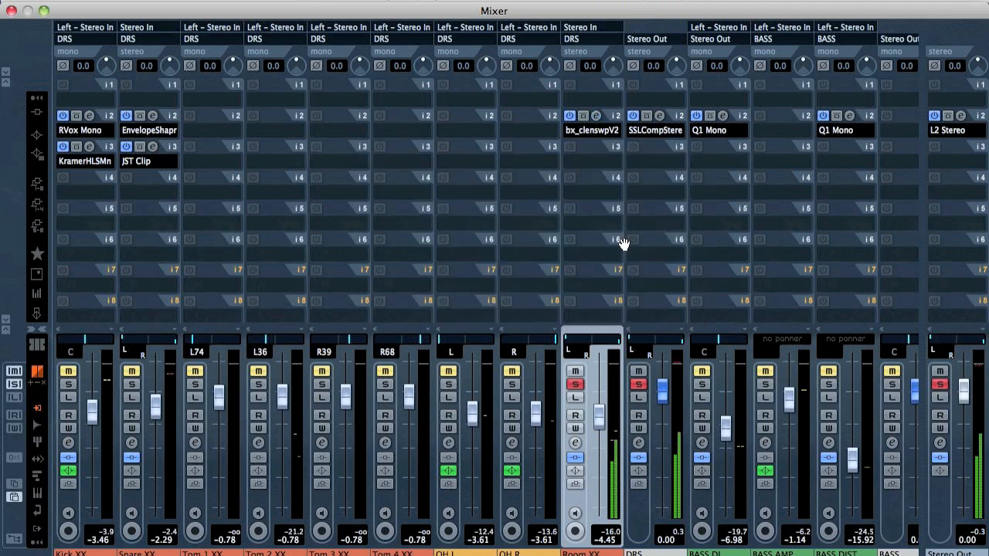
Unsolo the Room XX track and add the CLA-76 Stereo compressor to its third insert slot.
{"action": "left_click", "coordinate": [589, 160]}
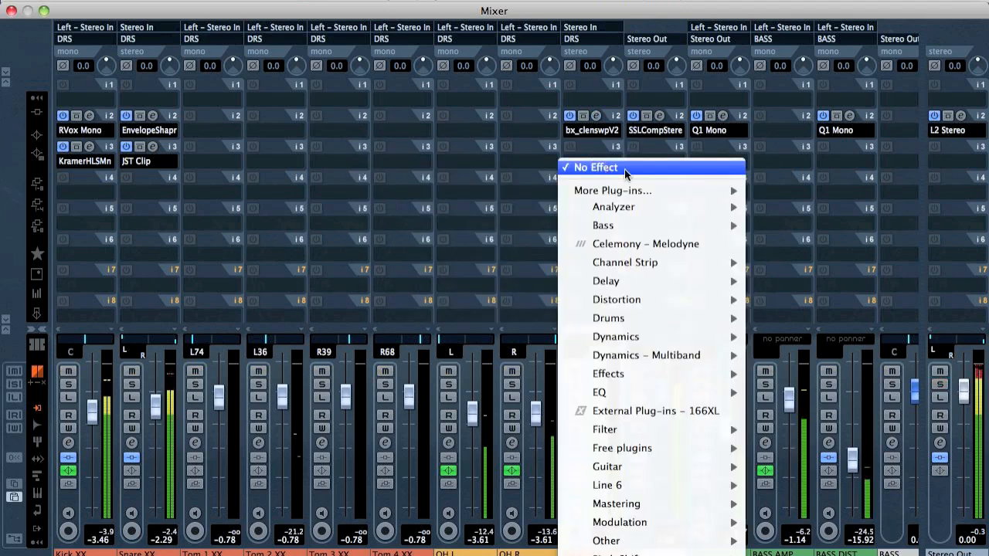
{"action": "mouse_move", "coordinate": [652, 336]}
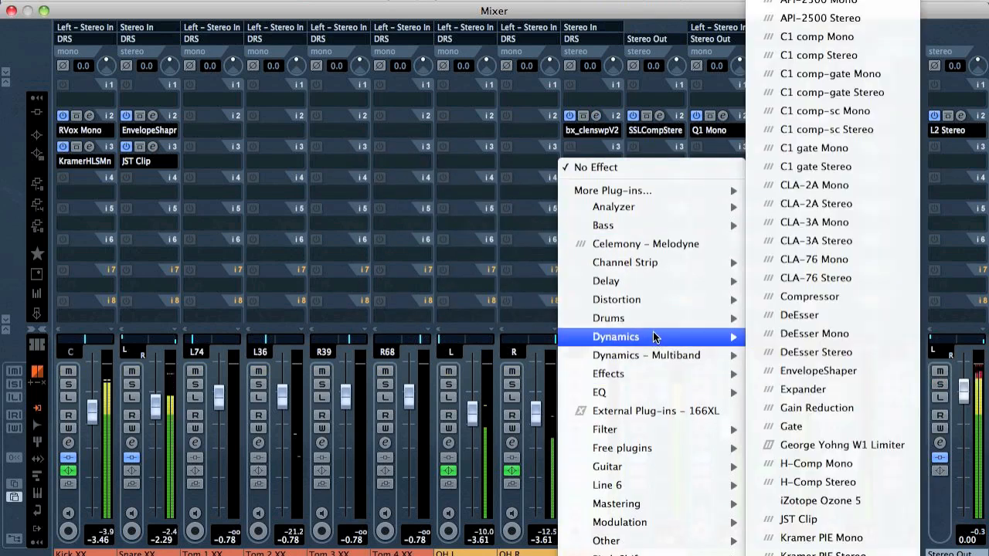
{"action": "left_click", "coordinate": [843, 279]}
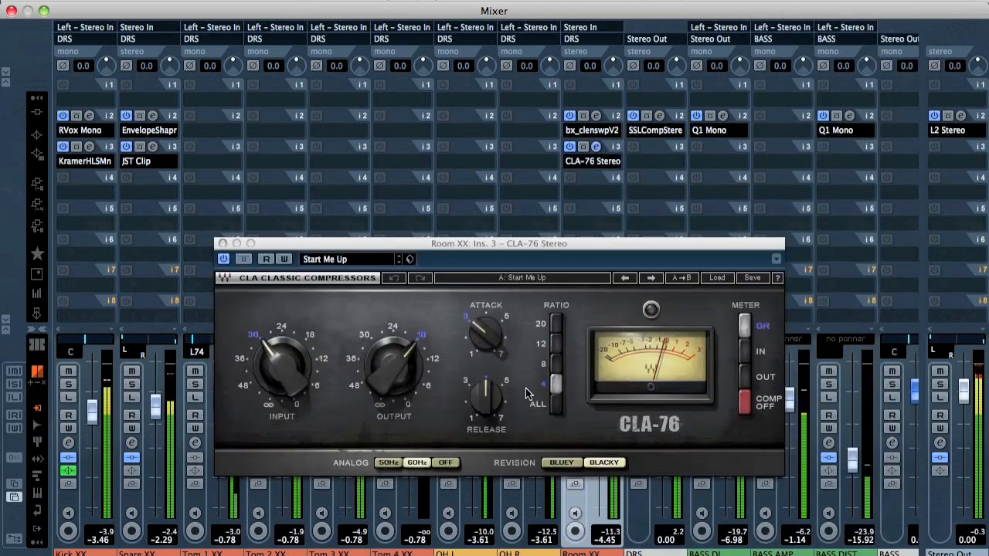
Configure the room's CLA-76 with analog off, input at about -21, attack 5, release 7 and output -21.0.
{"action": "left_click", "coordinate": [452, 462]}
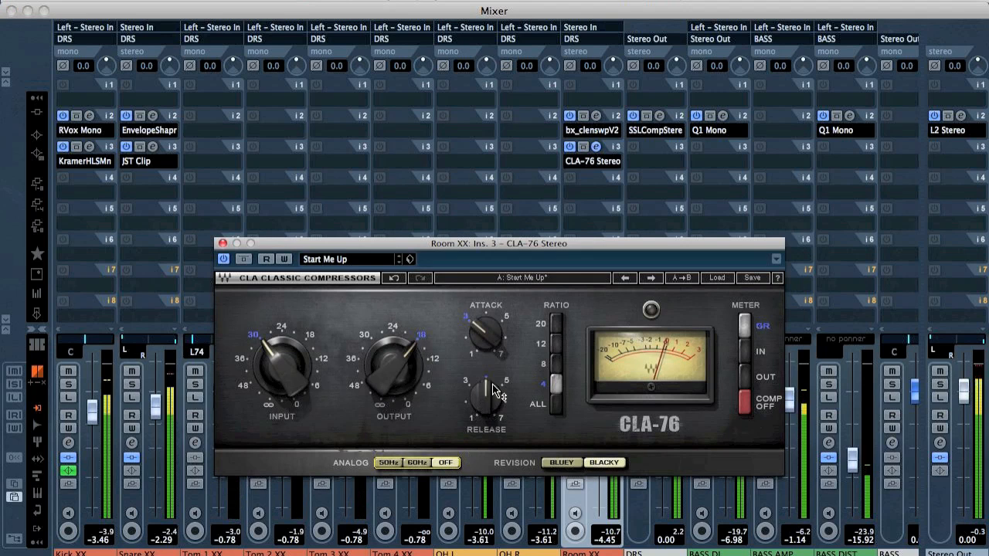
{"action": "left_click_drag", "start_coordinate": [290, 385], "coordinate": [289, 366]}
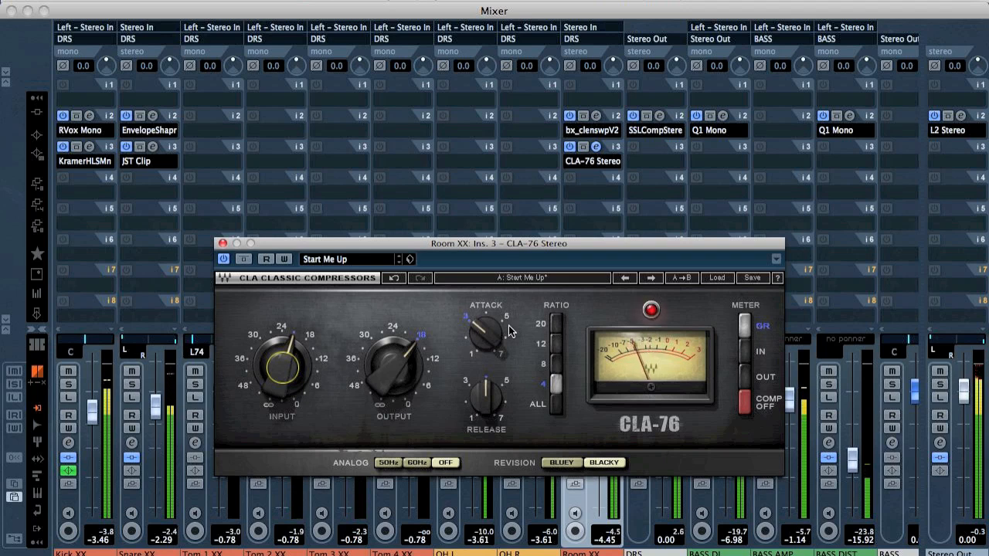
{"action": "scroll", "coordinate": [504, 312], "scroll_direction": "up", "scroll_amount": 3}
{"action": "scroll", "coordinate": [501, 422], "scroll_direction": "up", "scroll_amount": 4}
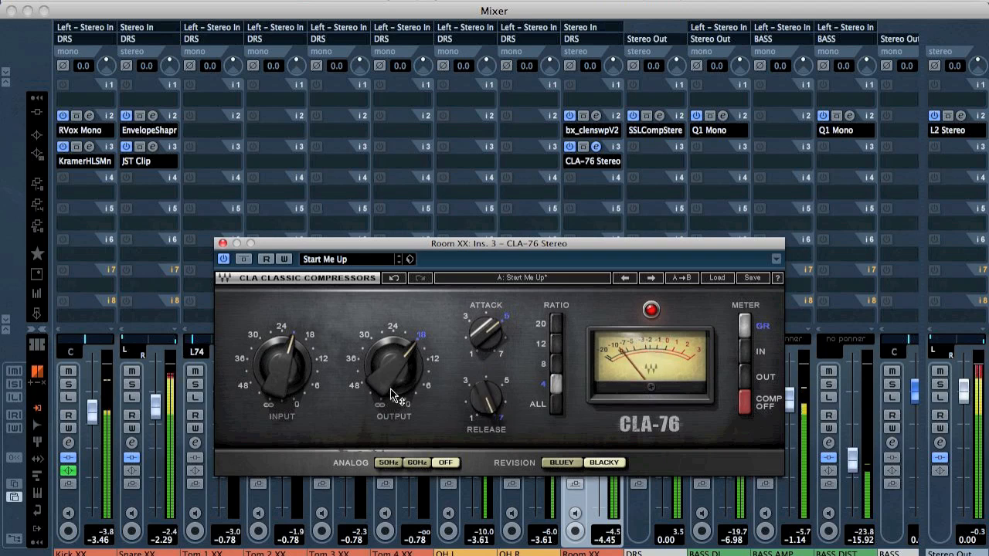
{"action": "left_click_drag", "start_coordinate": [404, 353], "coordinate": [404, 363]}
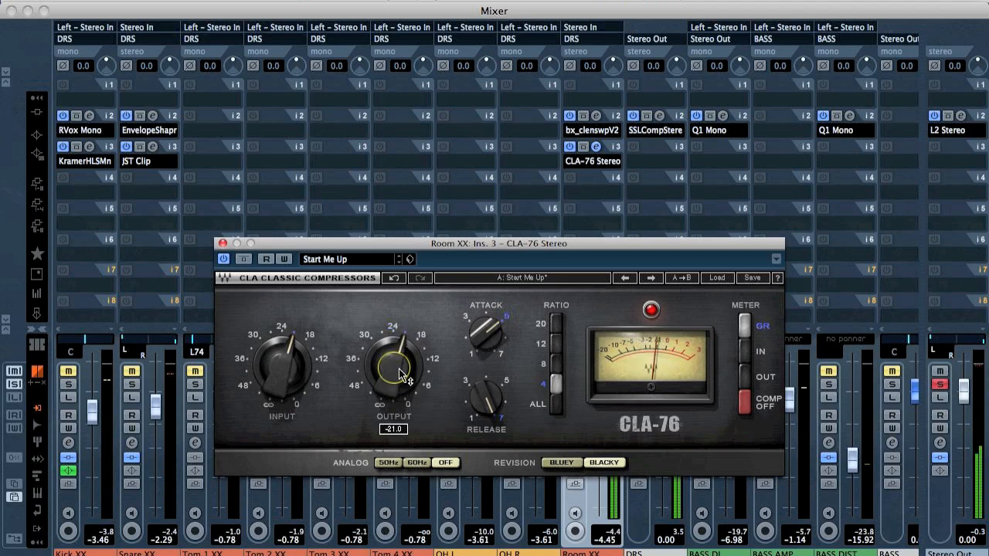
{"action": "key", "text": "s"}
{"action": "left_click", "coordinate": [223, 243]}
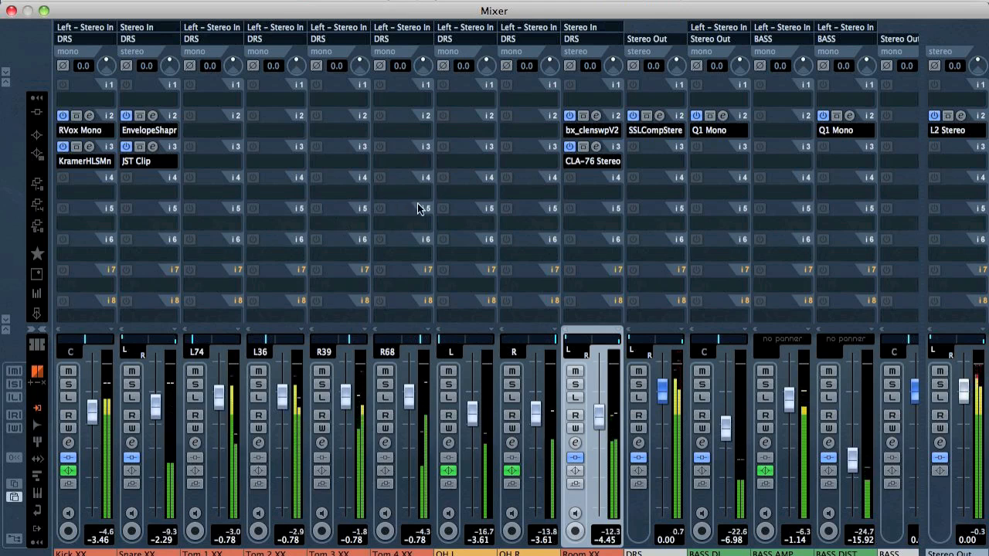
Add the JST Clip plug-in to the third insert slot of the DRS group and close its window.
{"action": "left_click", "coordinate": [658, 160]}
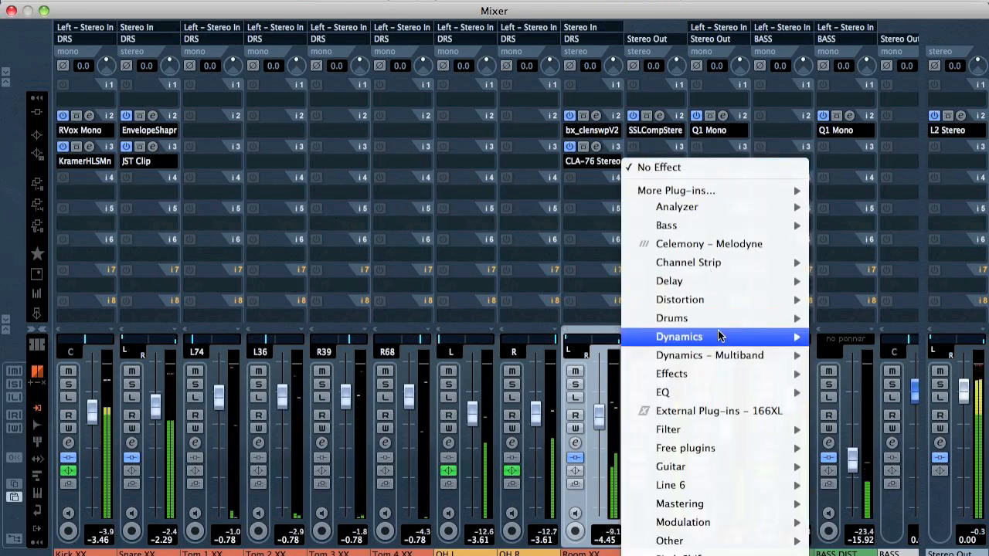
{"action": "mouse_move", "coordinate": [814, 341]}
{"action": "left_click", "coordinate": [858, 519]}
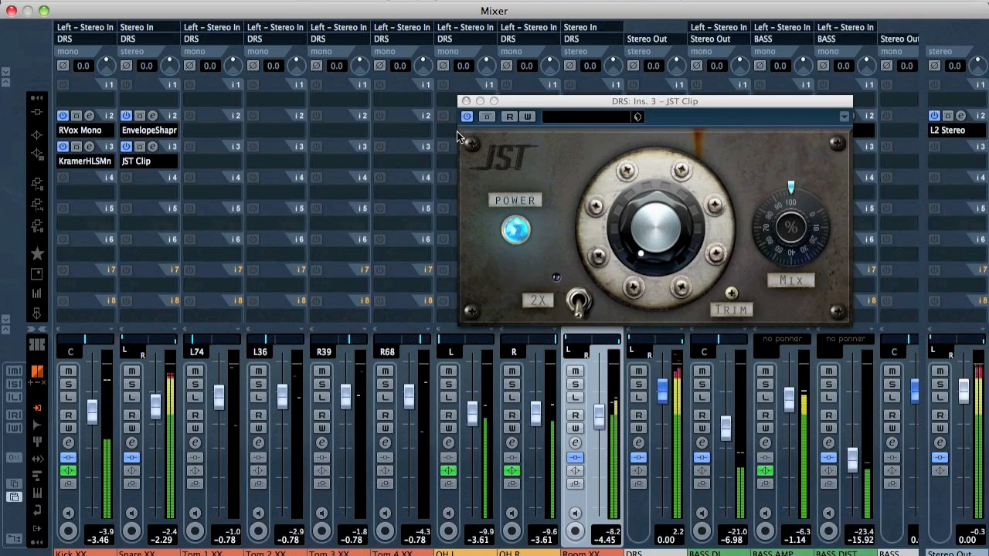
{"action": "left_click", "coordinate": [466, 102]}
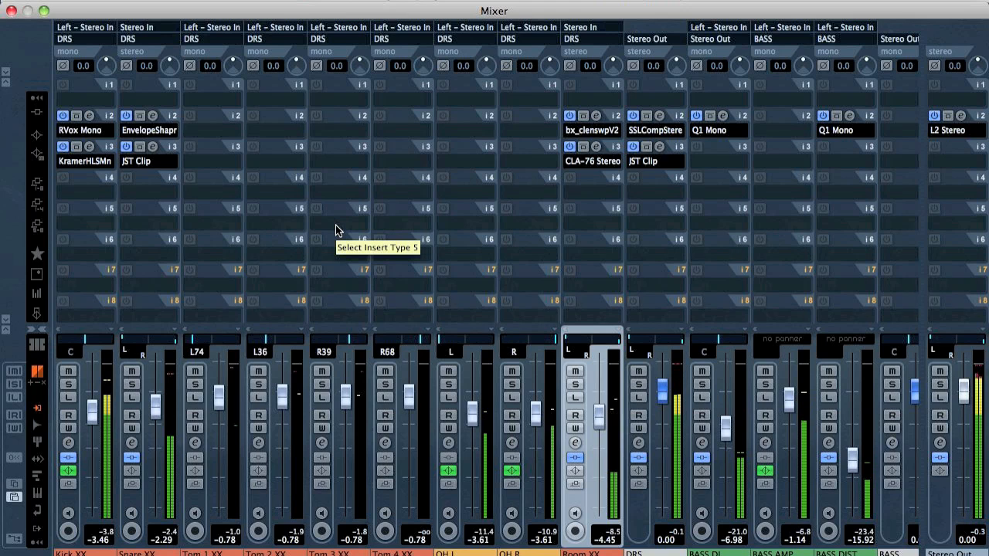
Raise the Snare XX fader to about -0.67 and the Kick XX fader to -0.78.
{"action": "left_click_drag", "start_coordinate": [162, 402], "coordinate": [159, 392]}
{"action": "left_click_drag", "start_coordinate": [94, 414], "coordinate": [96, 397]}
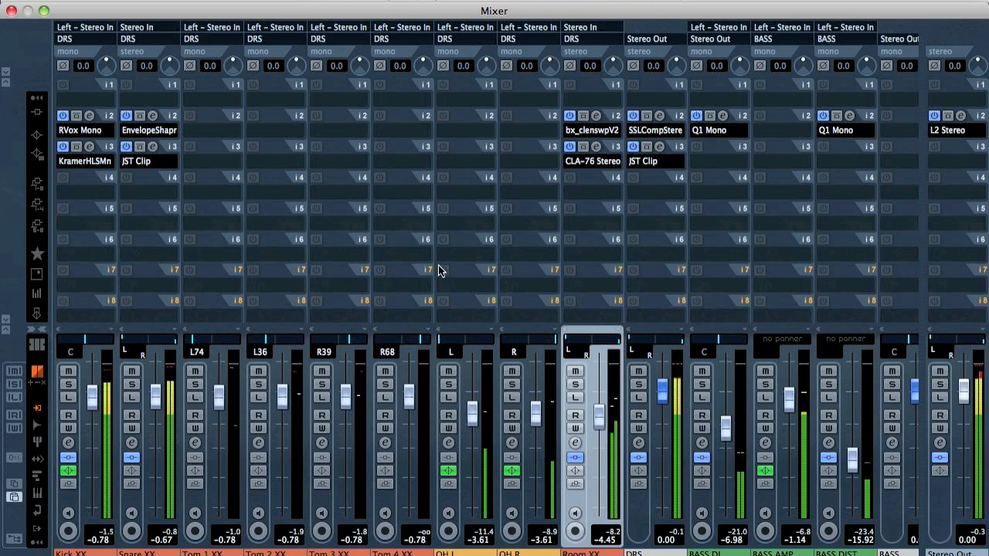
Add the L1 limiter Mono plug-in to the third insert slot of the BASS group.
{"action": "scroll", "coordinate": [438, 265], "scroll_direction": "right", "scroll_amount": 3}
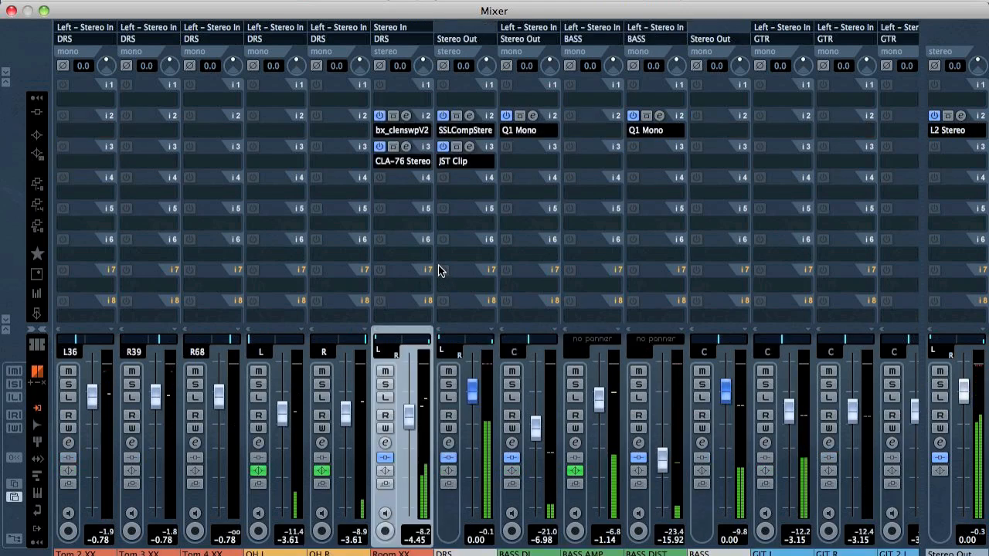
{"action": "left_click", "coordinate": [516, 500]}
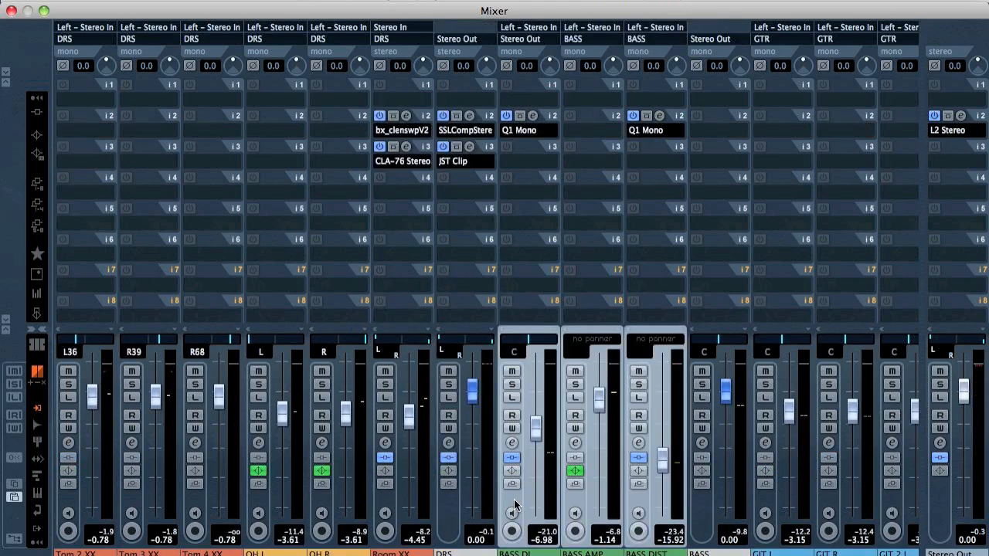
{"action": "left_click", "coordinate": [711, 164]}
{"action": "mouse_move", "coordinate": [755, 340]}
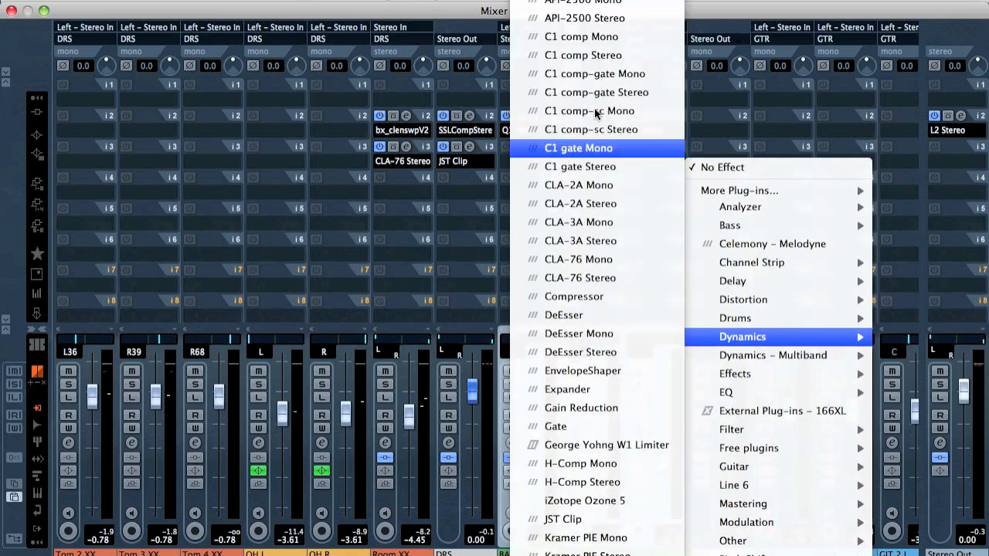
{"action": "left_click", "coordinate": [591, 413]}
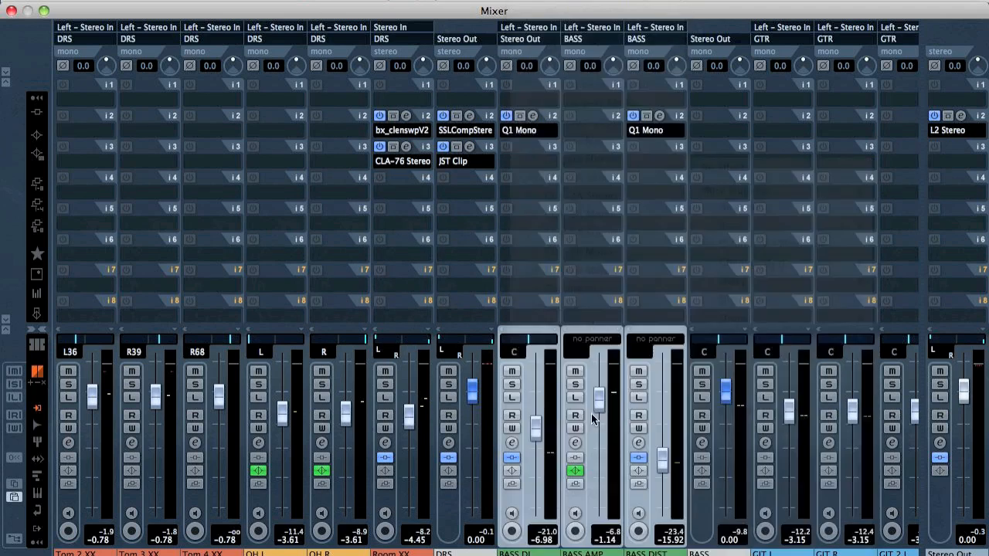
Configure the bass L1 limiter with release 31.62, threshold about -12.8 and output ceiling about -7.8, and close its window.
{"action": "left_click_drag", "start_coordinate": [219, 374], "coordinate": [219, 333]}
{"action": "left_click_drag", "start_coordinate": [130, 360], "coordinate": [130, 398]}
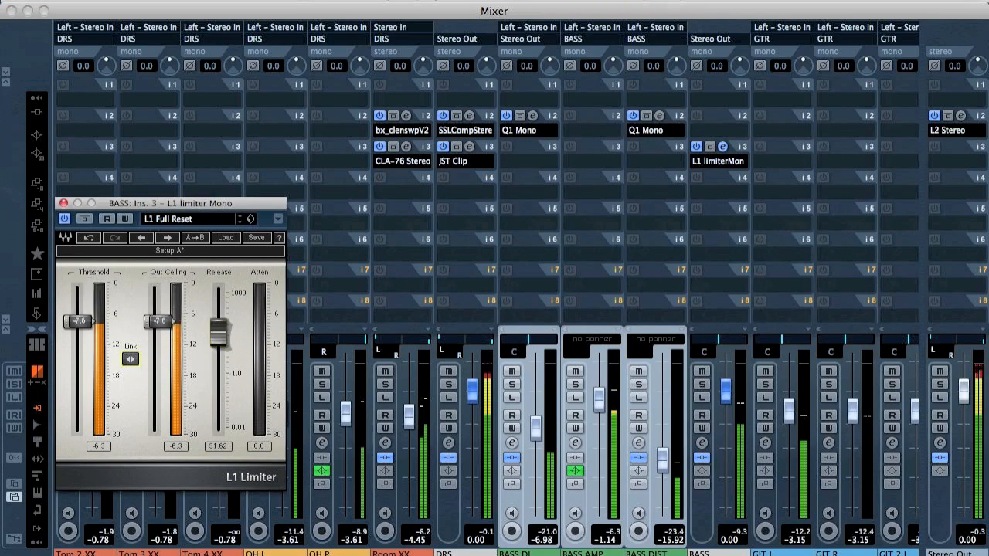
{"action": "left_click_drag", "start_coordinate": [82, 324], "coordinate": [81, 349]}
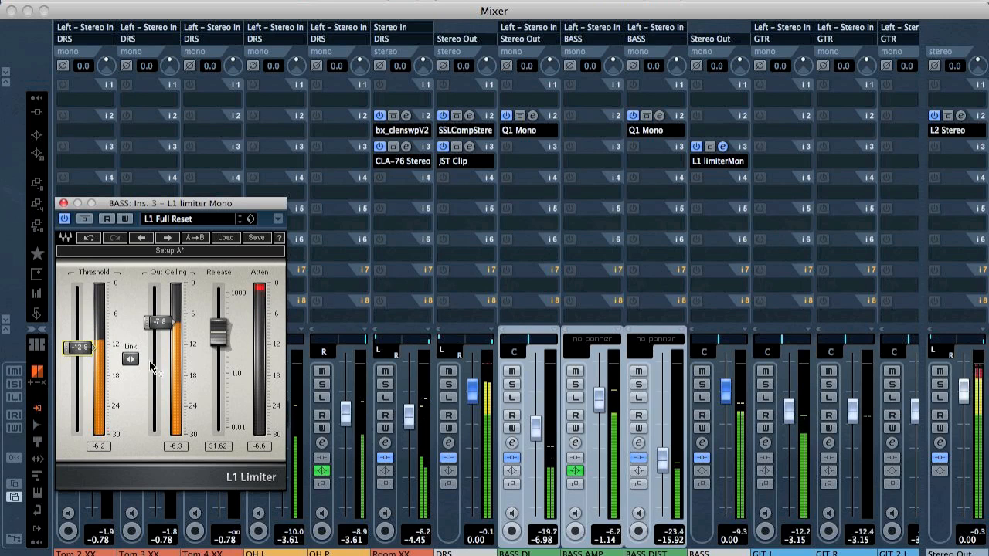
{"action": "left_click", "coordinate": [64, 203]}
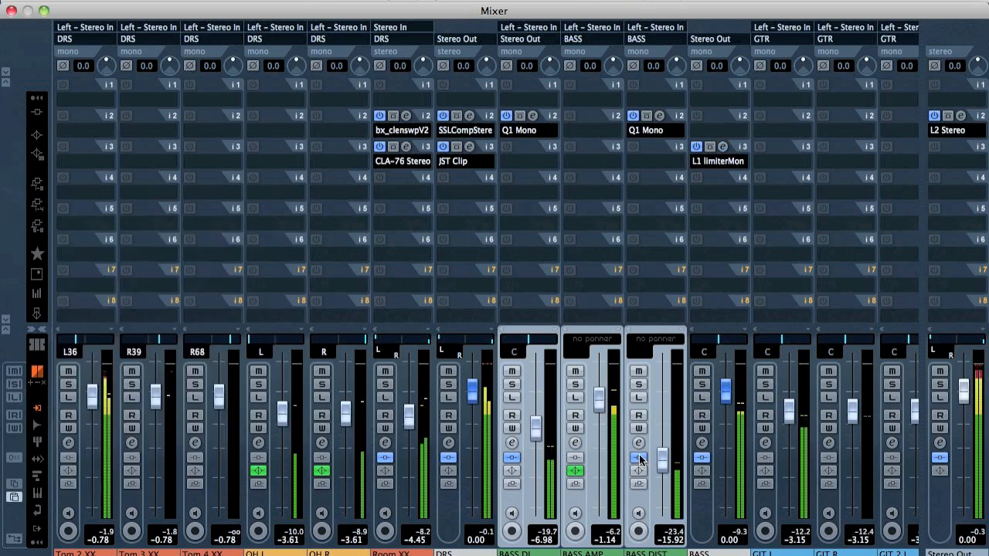
Solo the three selected bass tracks and add the CLA-76 Mono compressor to the second insert slot of BASS AMP.
{"action": "left_click", "coordinate": [638, 384]}
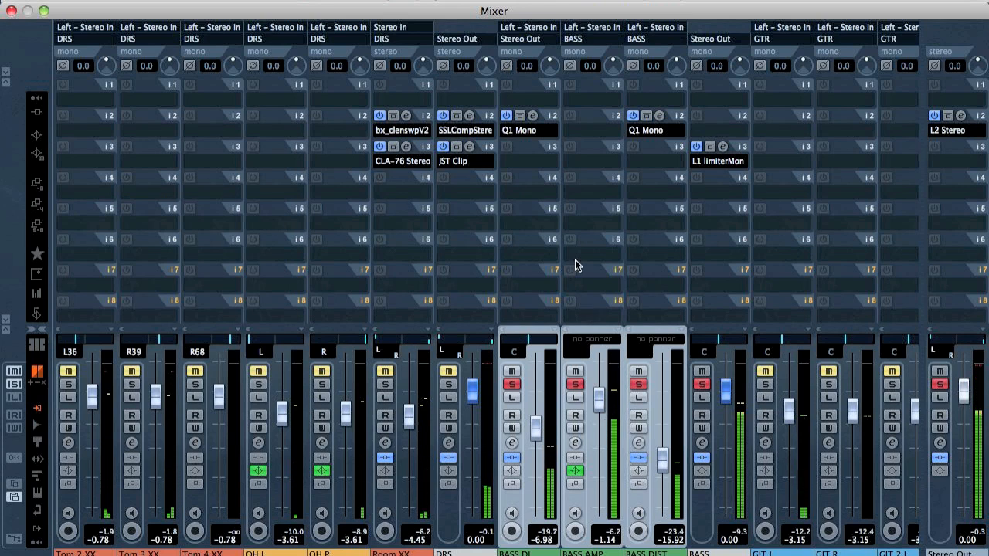
{"action": "left_click", "coordinate": [584, 129]}
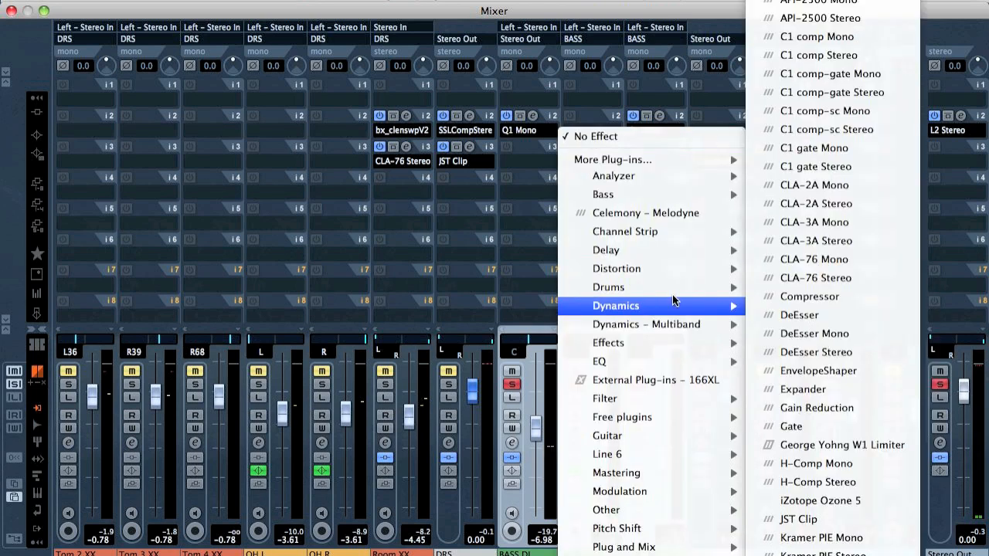
{"action": "mouse_move", "coordinate": [658, 313]}
{"action": "left_click", "coordinate": [851, 264]}
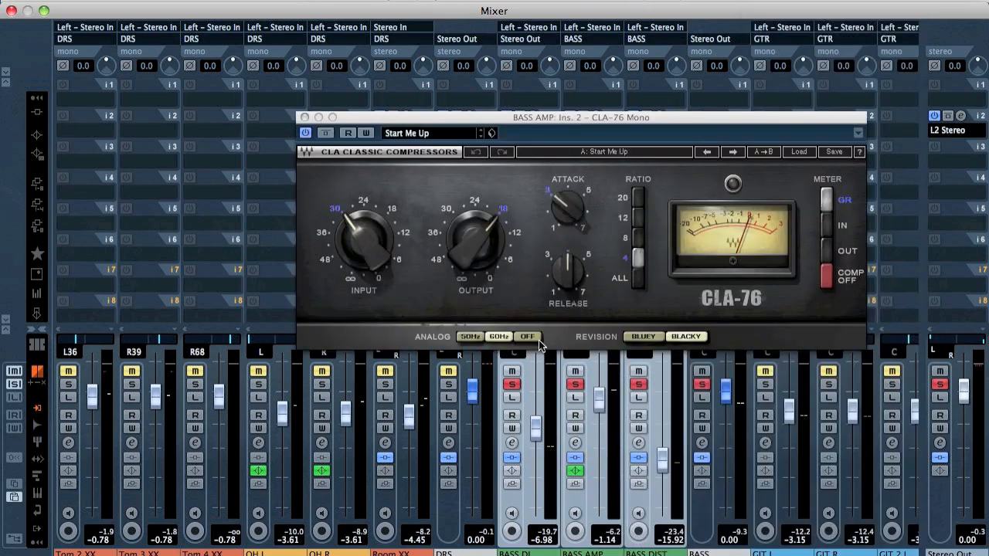
Configure the BASS AMP's CLA-76 during playback with analog off, output -15.0, attack about 4 and release about 6, and close it.
{"action": "left_click", "coordinate": [533, 338]}
{"action": "key", "text": "space"}
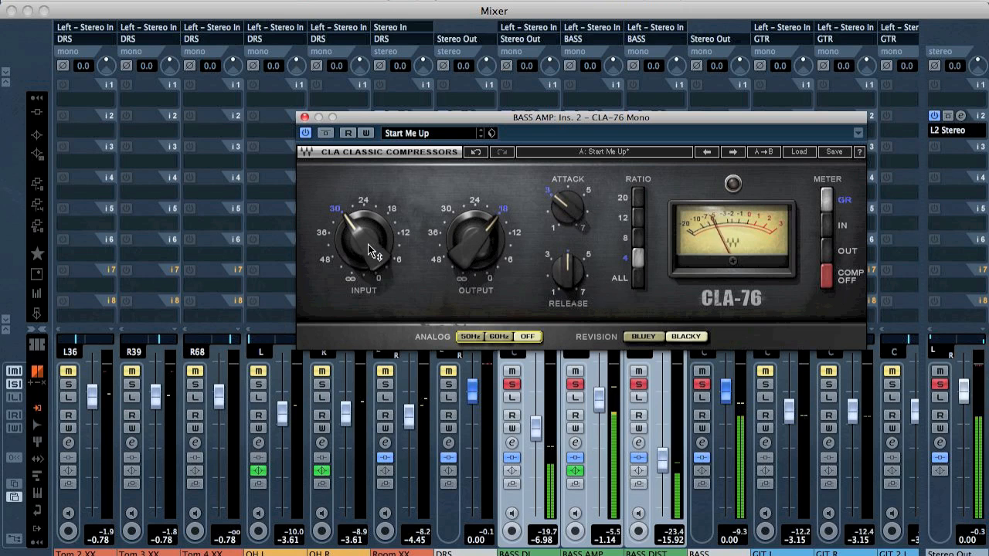
{"action": "mouse_move", "coordinate": [370, 251]}
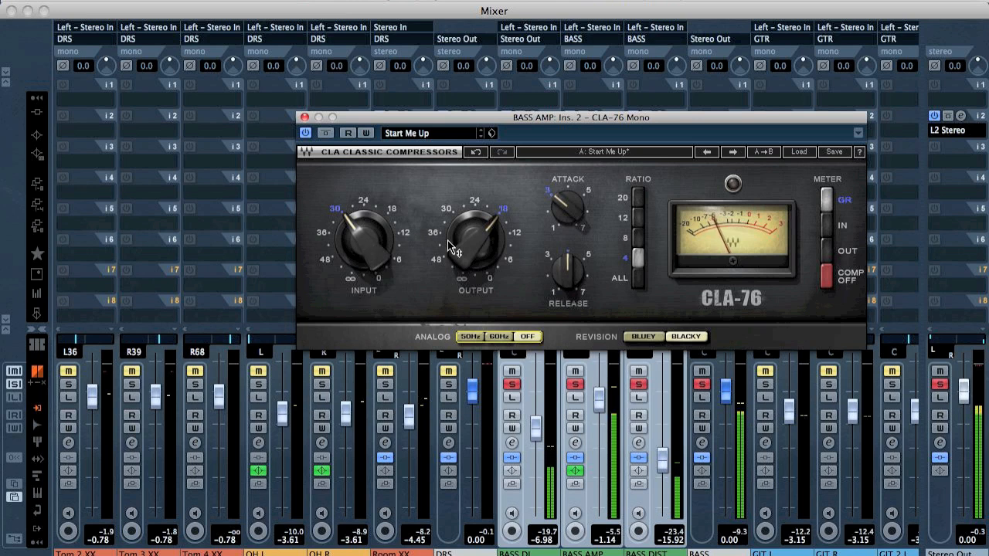
{"action": "left_click_drag", "start_coordinate": [492, 230], "coordinate": [493, 220]}
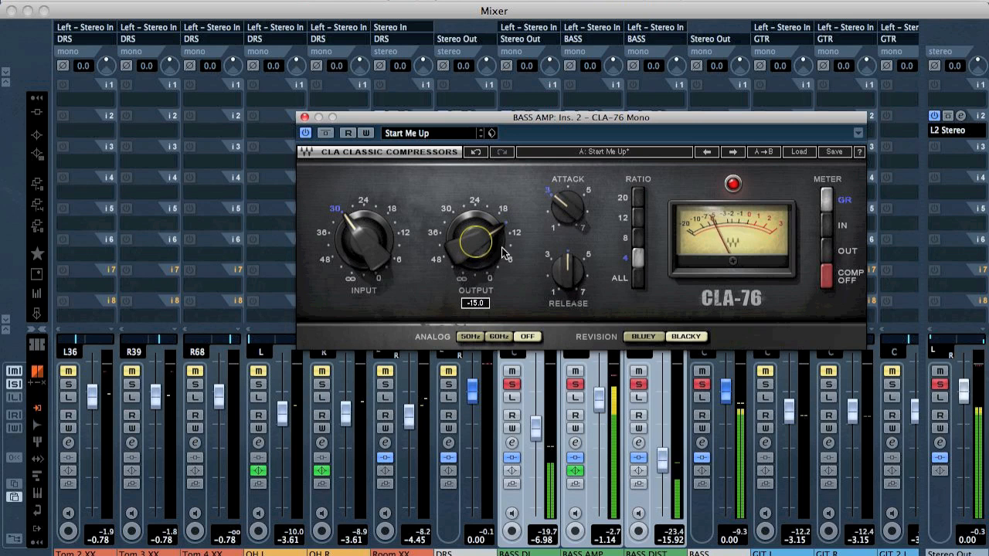
{"action": "left_click_drag", "start_coordinate": [588, 215], "coordinate": [540, 301]}
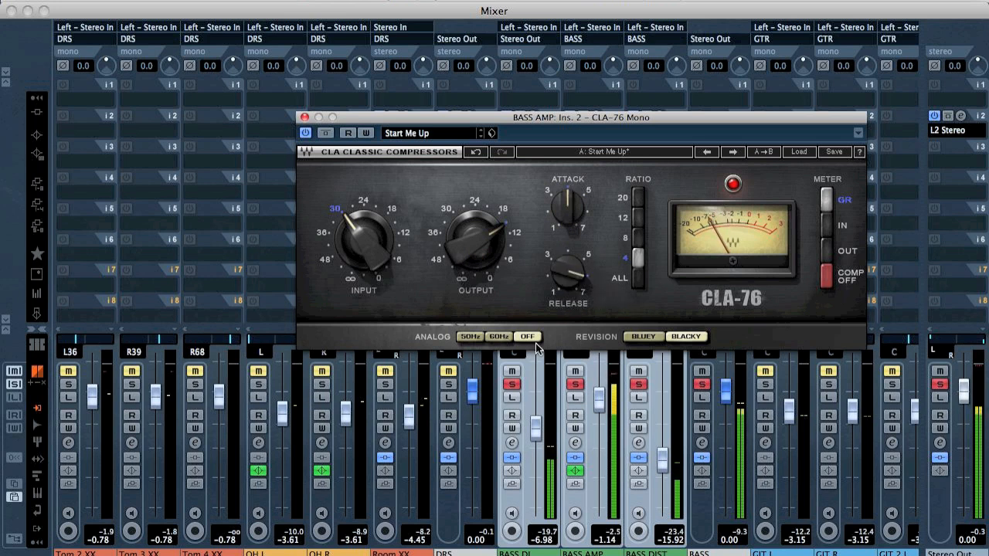
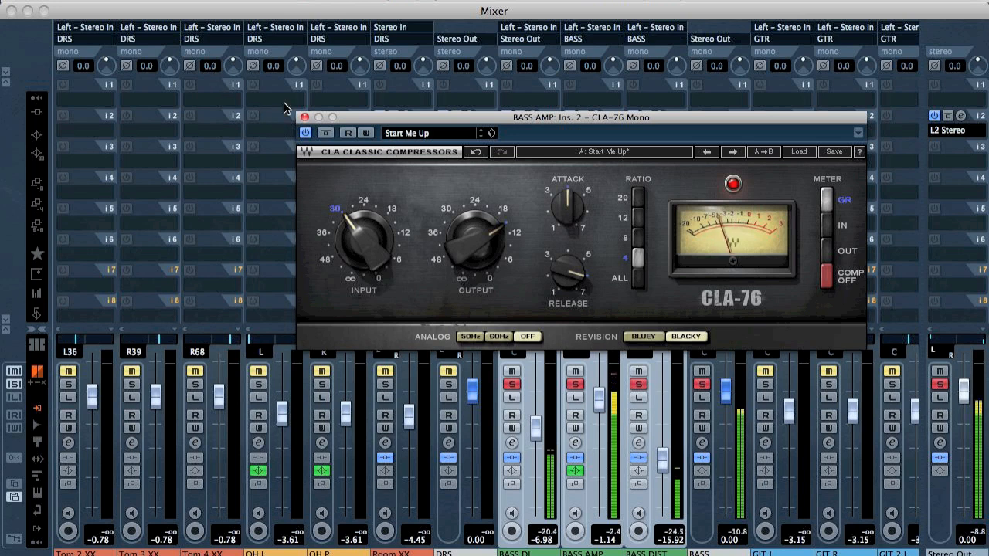
{"action": "left_click", "coordinate": [304, 117]}
Add the Q10 Mono equalizer to the third insert slot of the BASS AMP track.
{"action": "left_click", "coordinate": [579, 160]}
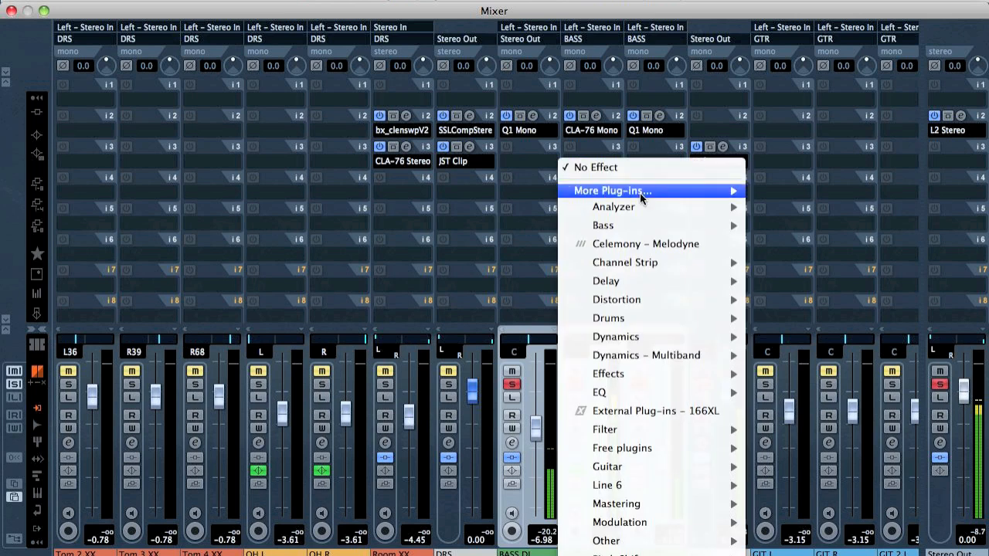
{"action": "mouse_move", "coordinate": [642, 391]}
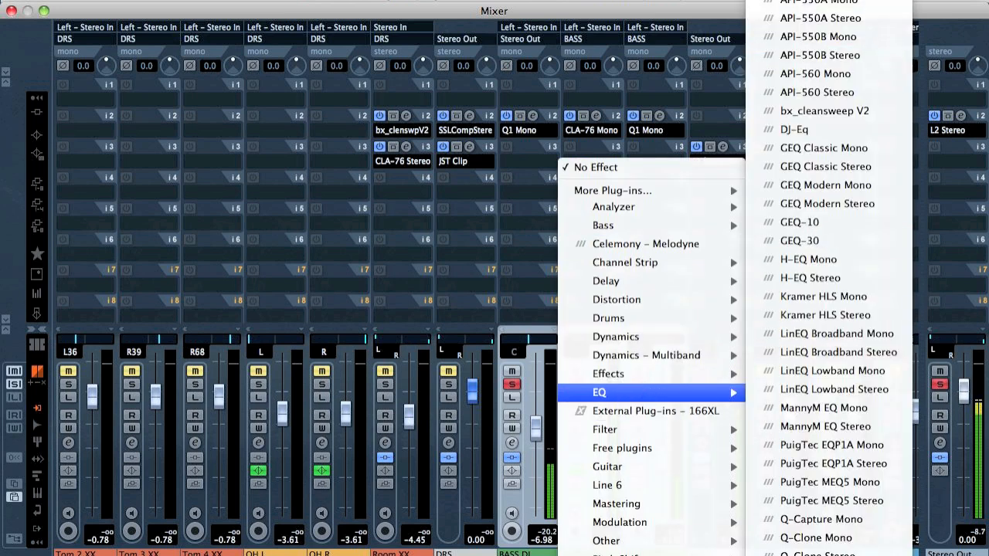
{"action": "left_click", "coordinate": [666, 25]}
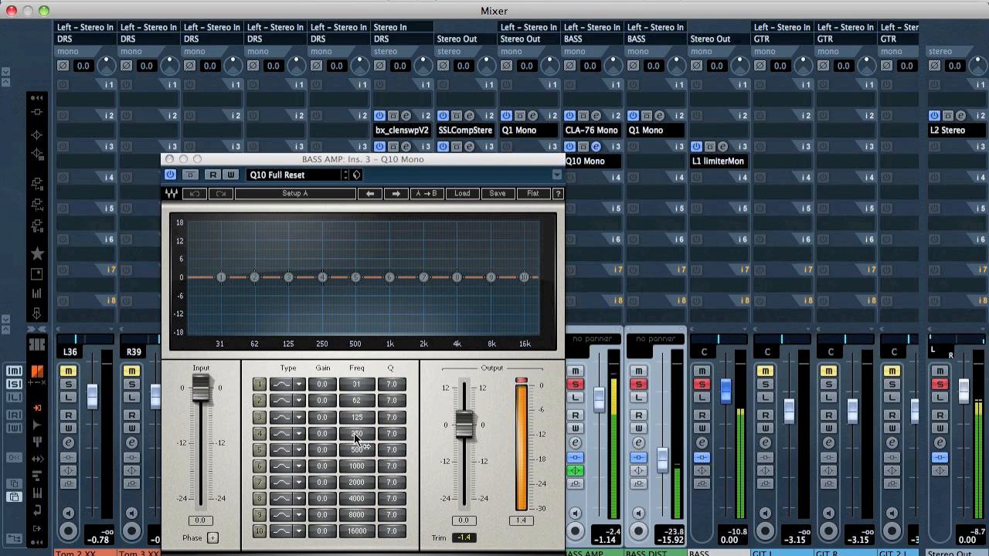
Enable band 9 of the BASS AMP's Q10 as a low-pass filter at about 6037 Hz.
{"action": "left_click", "coordinate": [280, 516]}
{"action": "left_click", "coordinate": [260, 515]}
{"action": "mouse_move", "coordinate": [366, 517]}
{"action": "left_mouse_down"}
{"action": "mouse_move", "coordinate": [366, 543]}
{"action": "mouse_move", "coordinate": [366, 529]}
{"action": "left_mouse_up"}
Enable Q10 band 8 with a -8.5 dB cut at about 6924 Hz, and set band 9's low-pass to about 6536 Hz.
{"action": "left_click", "coordinate": [260, 498]}
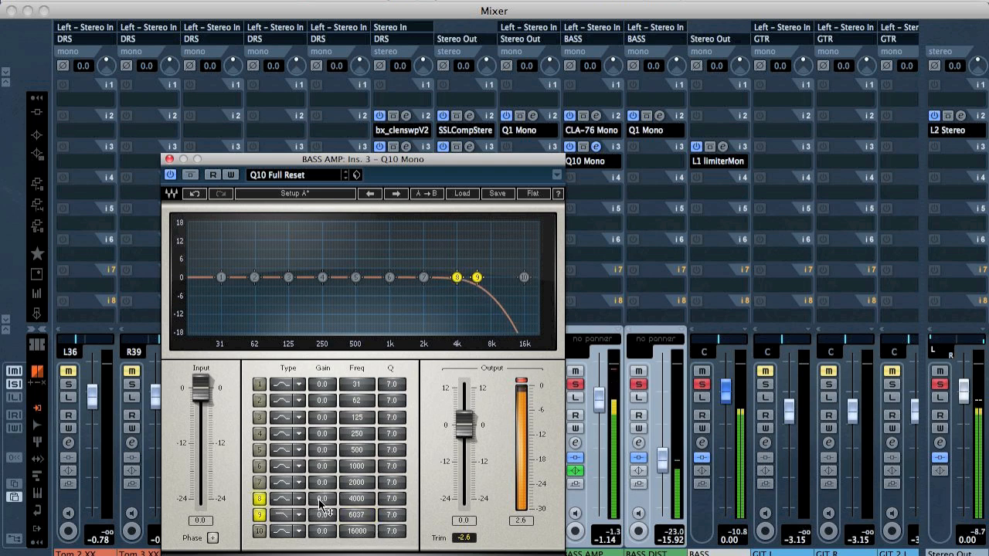
{"action": "left_click_drag", "start_coordinate": [458, 278], "coordinate": [483, 224]}
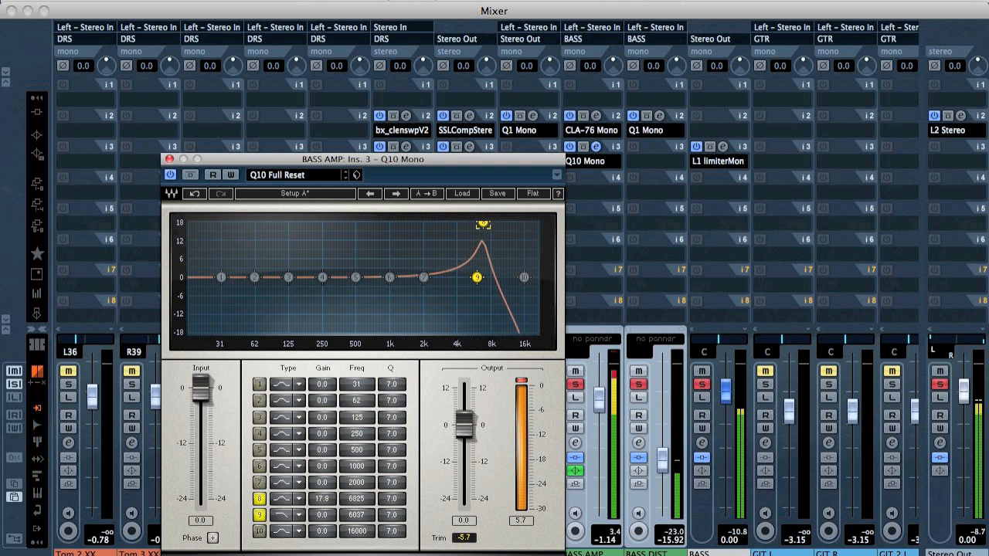
{"action": "mouse_move", "coordinate": [326, 499]}
{"action": "left_mouse_down"}
{"action": "mouse_move", "coordinate": [325, 545]}
{"action": "mouse_move", "coordinate": [326, 500]}
{"action": "mouse_move", "coordinate": [366, 513]}
{"action": "left_mouse_up"}
{"action": "left_click", "coordinate": [366, 516]}
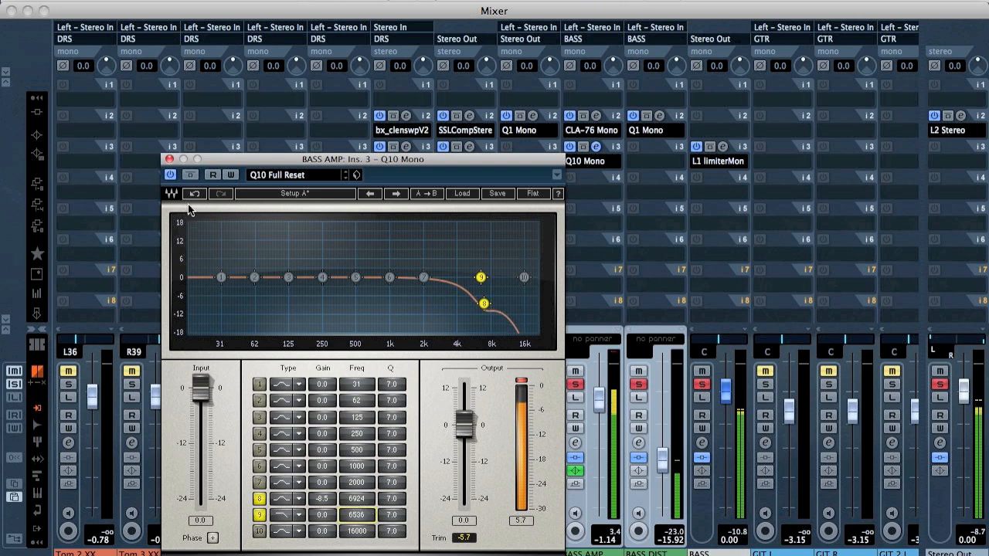
{"action": "left_click", "coordinate": [170, 160]}
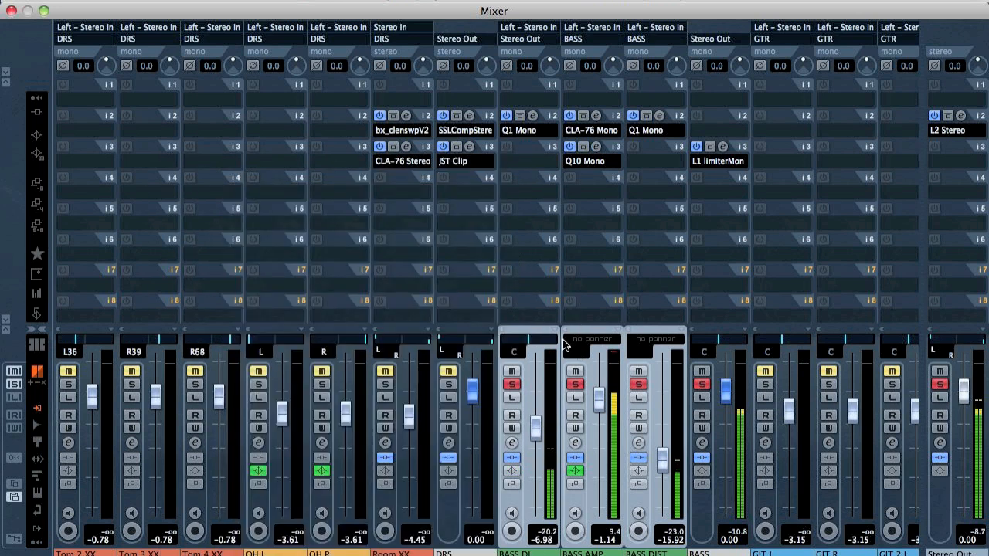
Add the RBass Mono plug-in to the third insert slot of BASS DI and close its window.
{"action": "left_click", "coordinate": [525, 163]}
{"action": "mouse_move", "coordinate": [587, 229]}
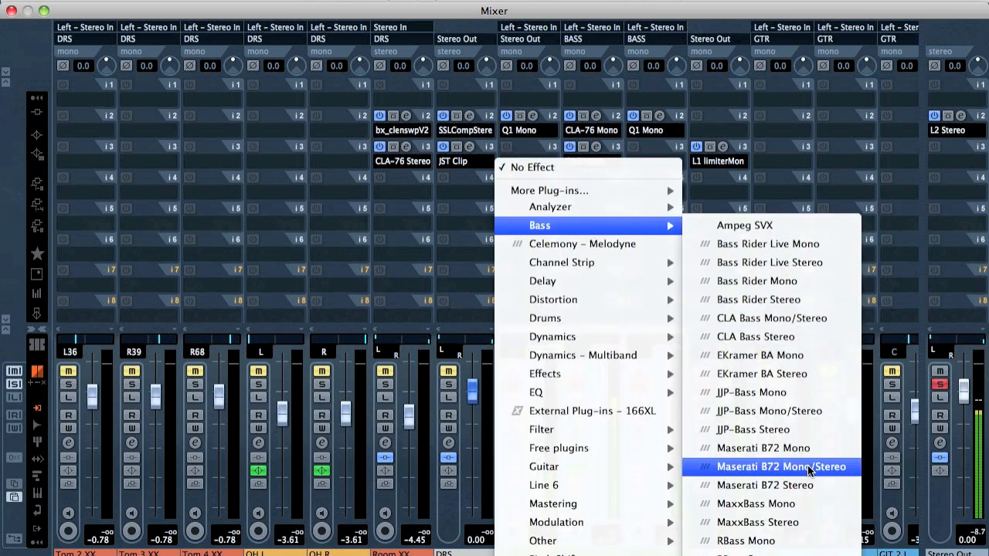
{"action": "left_click", "coordinate": [776, 539]}
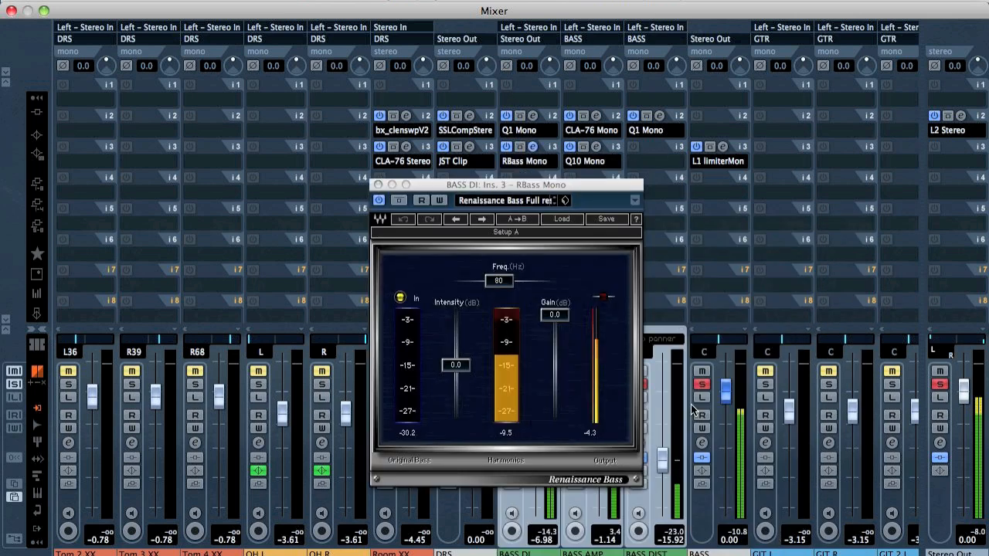
{"action": "left_click", "coordinate": [390, 186]}
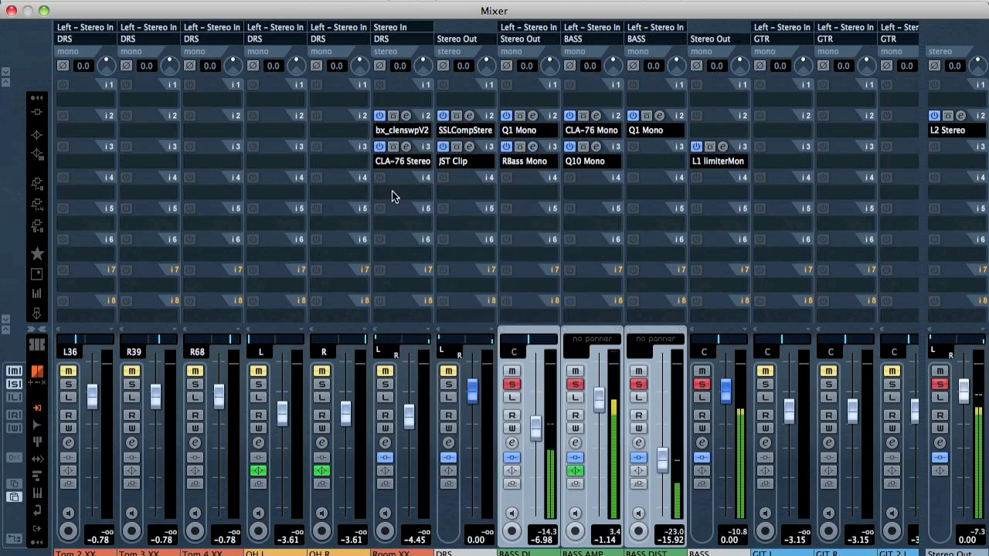
Route the output of the BASS DI track to the BASS group.
{"action": "left_click", "coordinate": [723, 388]}
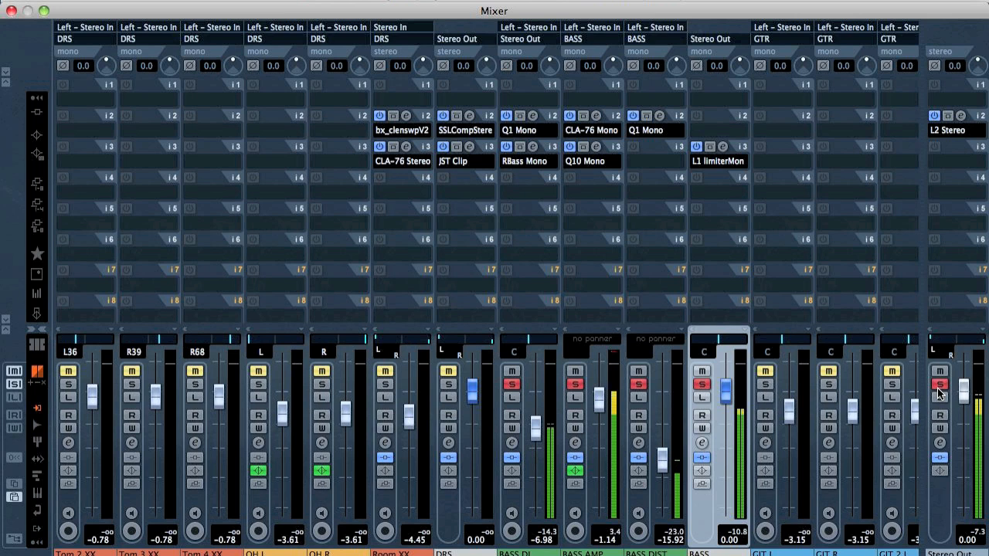
{"action": "left_click", "coordinate": [516, 42]}
{"action": "mouse_move", "coordinate": [556, 118]}
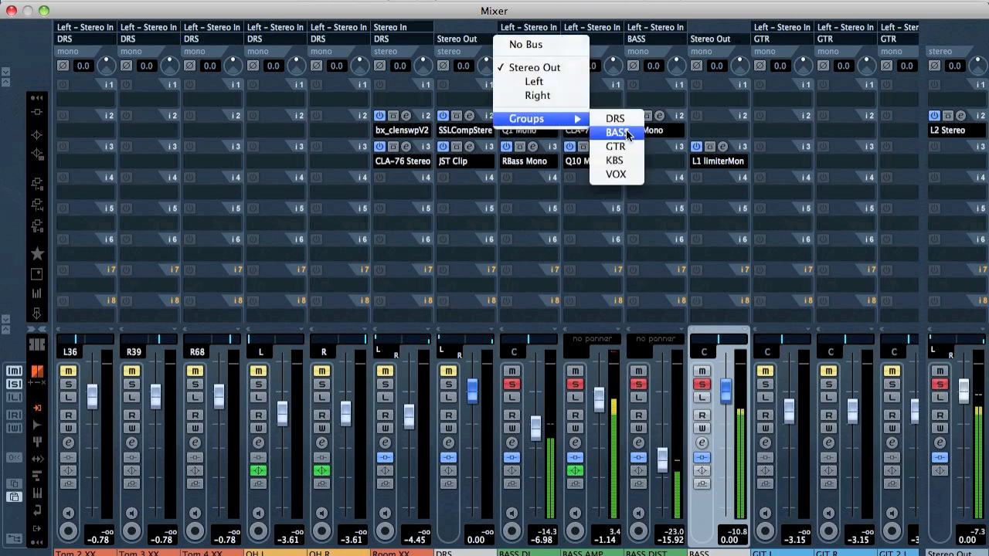
{"action": "left_click", "coordinate": [626, 132]}
Unsolo the BASS group, the bass tracks and the Stereo Out channel.
{"action": "left_click", "coordinate": [703, 387]}
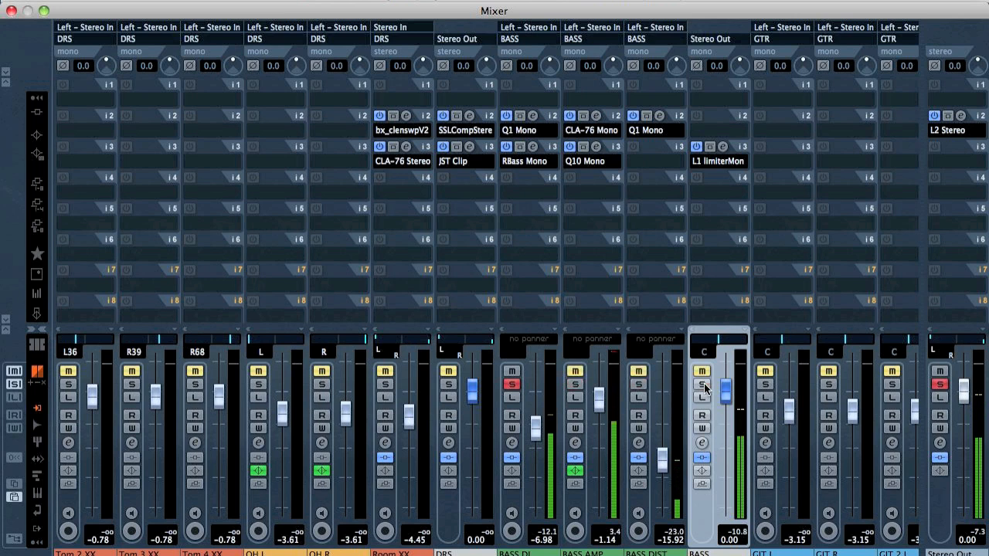
{"action": "left_click", "coordinate": [510, 385]}
{"action": "left_click", "coordinate": [935, 384]}
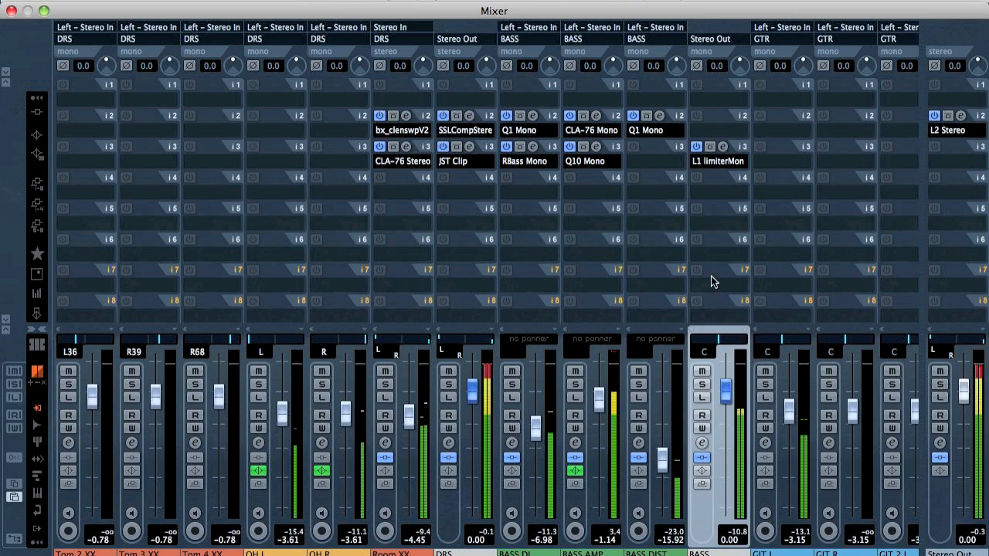
Move the L1 limiter on the BASS group to the second insert slot and add RBass Mono in the third.
{"action": "left_click_drag", "start_coordinate": [734, 147], "coordinate": [733, 125]}
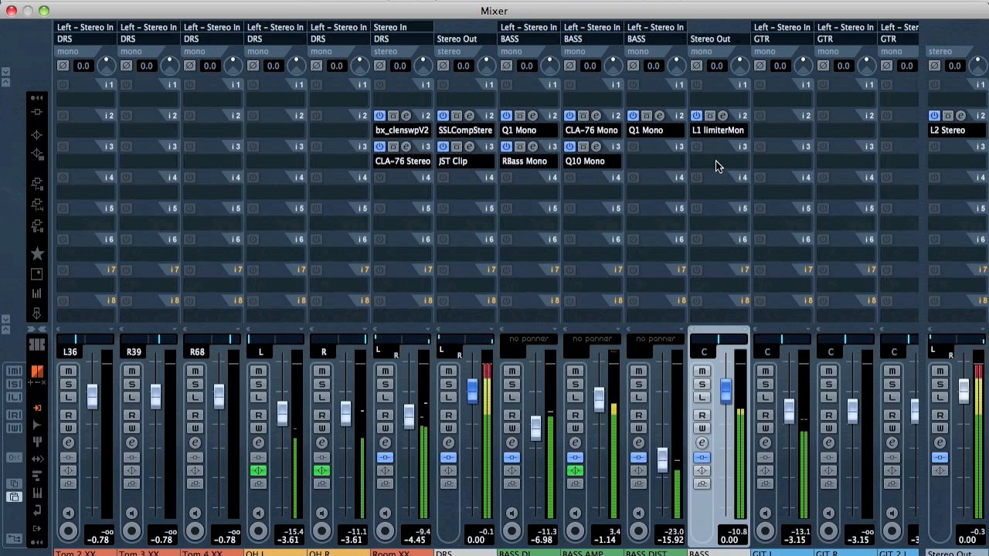
{"action": "left_click", "coordinate": [715, 161]}
{"action": "mouse_move", "coordinate": [740, 225]}
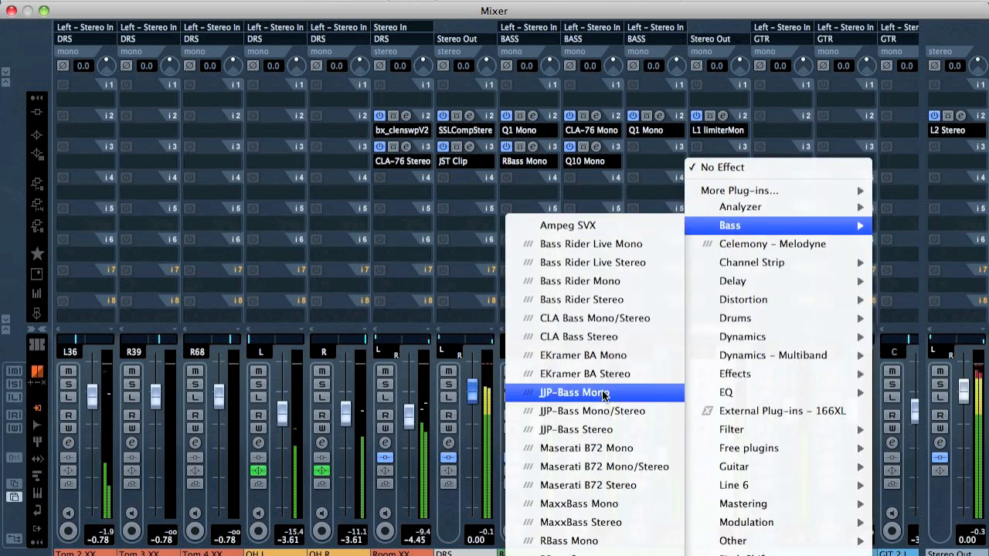
{"action": "left_click", "coordinate": [568, 540]}
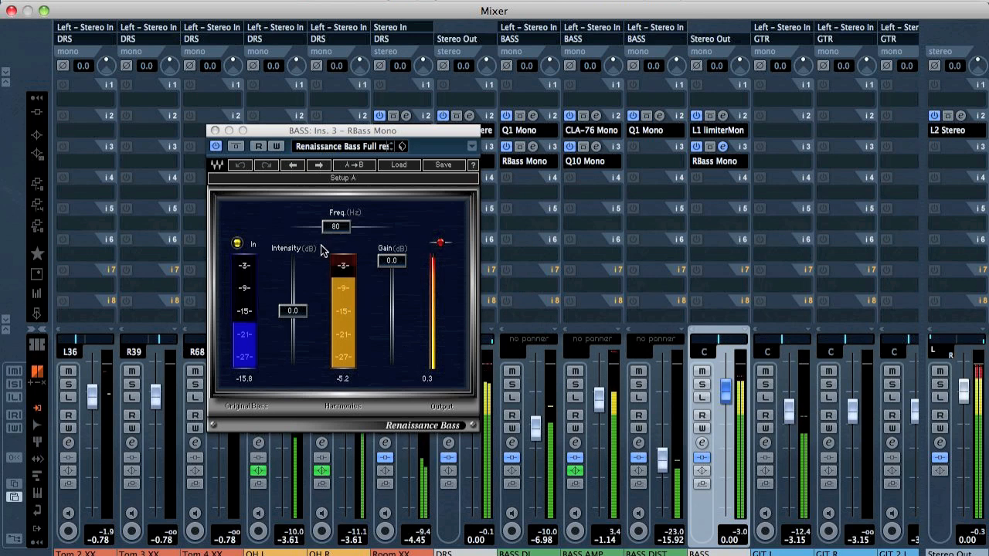
Set the BASS group's RBass to 87 Hz with -2.5 dB intensity, and move it ahead of the L1 limiter.
{"action": "left_click_drag", "start_coordinate": [329, 238], "coordinate": [336, 228]}
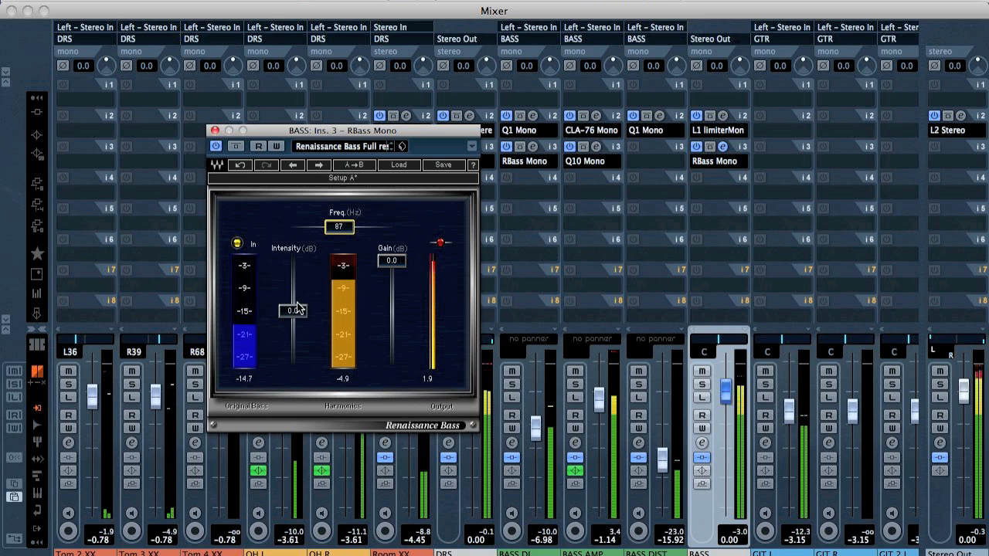
{"action": "left_click_drag", "start_coordinate": [298, 317], "coordinate": [297, 325]}
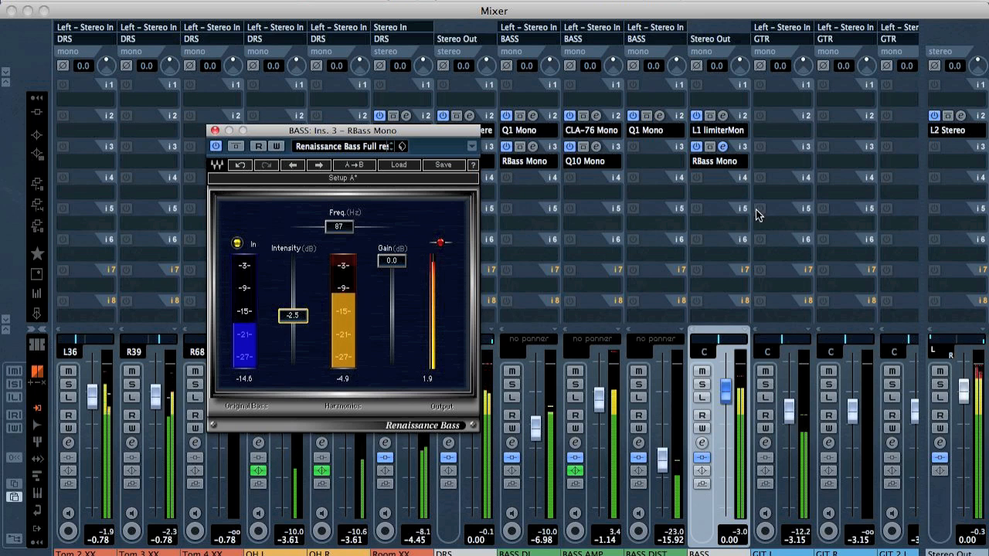
{"action": "left_click_drag", "start_coordinate": [735, 128], "coordinate": [733, 123]}
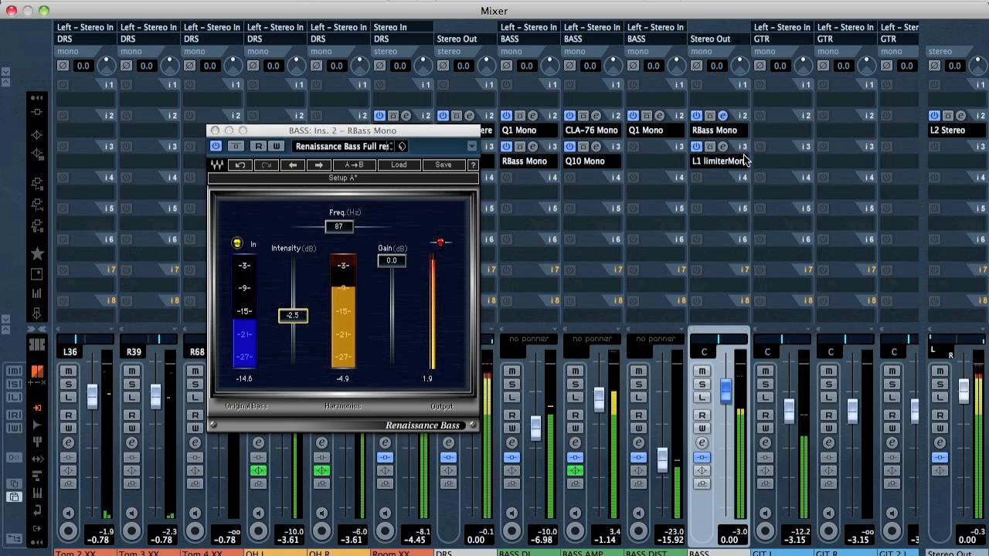
Listen to the BASS group in solo, close the RBass window, and unsolo the group.
{"action": "left_click", "coordinate": [702, 384]}
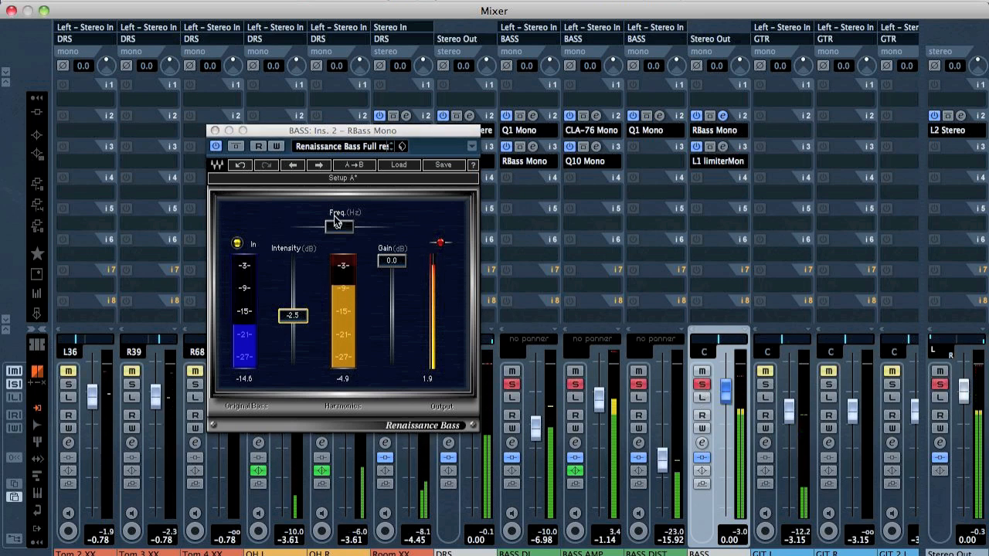
{"action": "left_click", "coordinate": [215, 131]}
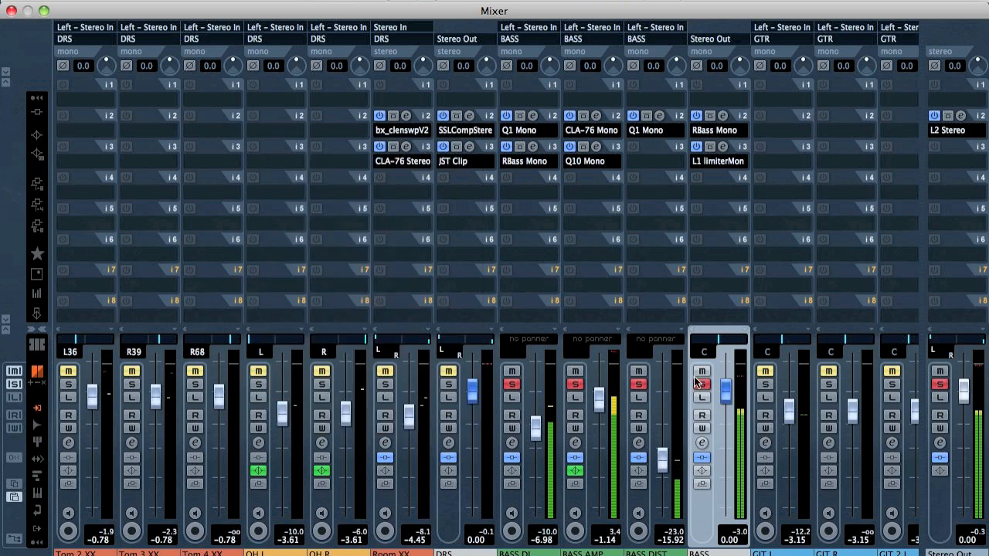
{"action": "left_click", "coordinate": [701, 384]}
Audition the GIT L, GIT R, GIT 2 L and GIT 2 R tracks together in solo, and unsolo them again.
{"action": "scroll", "coordinate": [659, 278], "scroll_direction": "right", "scroll_amount": 10}
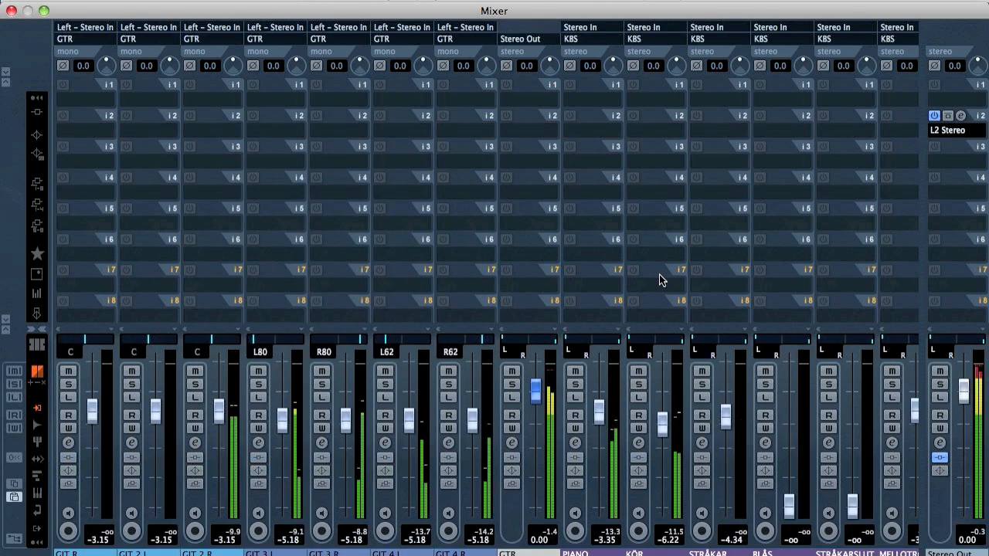
{"action": "scroll", "coordinate": [598, 274], "scroll_direction": "left", "scroll_amount": 2}
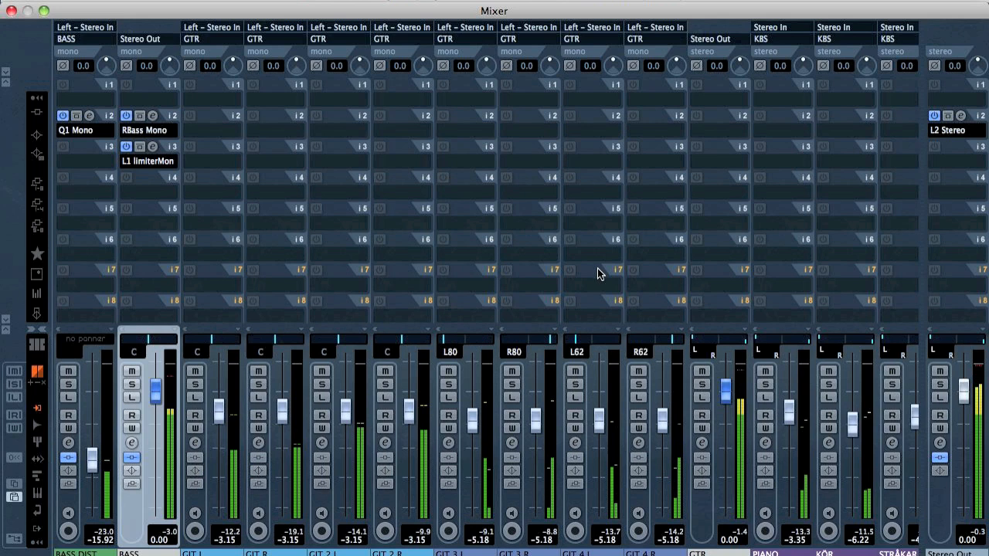
{"action": "key", "text": "space"}
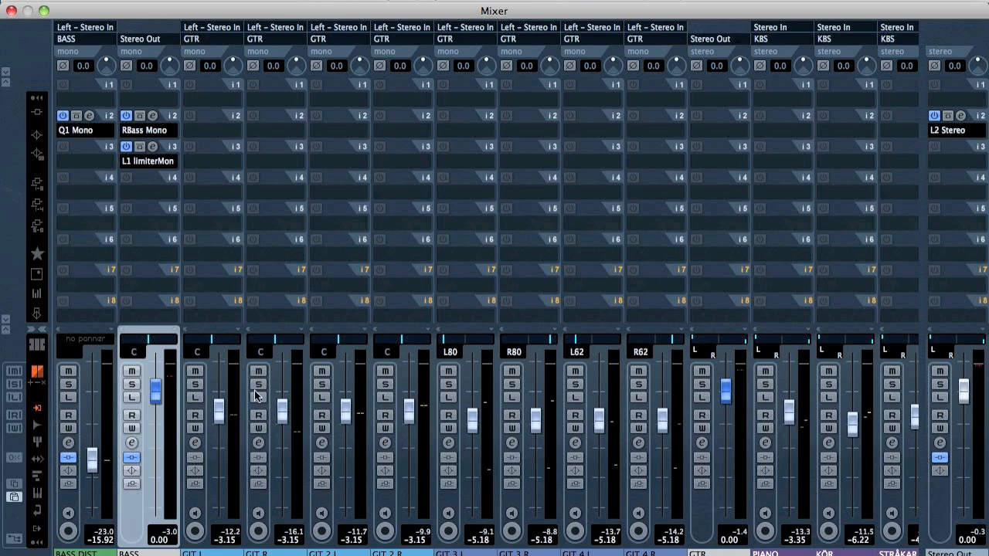
{"action": "left_click", "coordinate": [196, 384]}
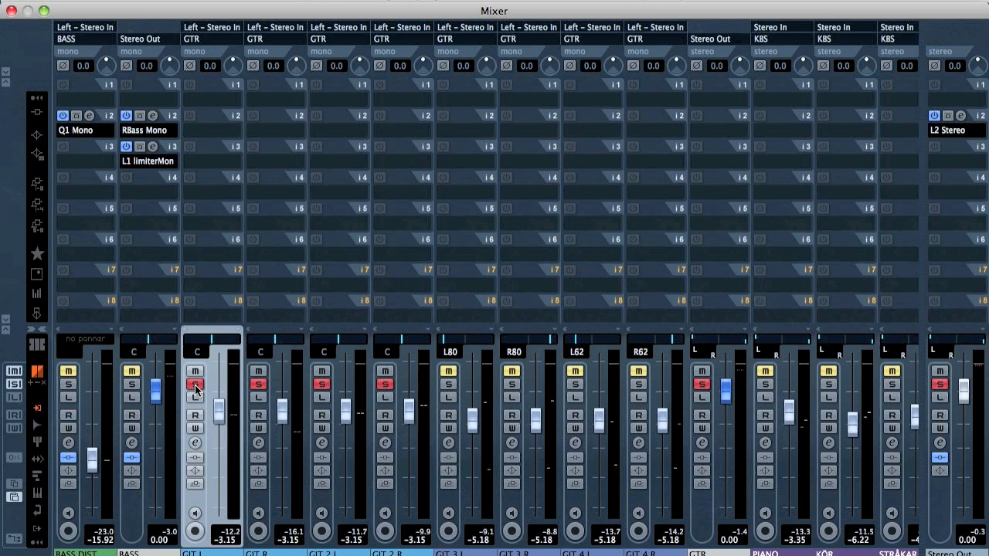
{"action": "key", "text": "space"}
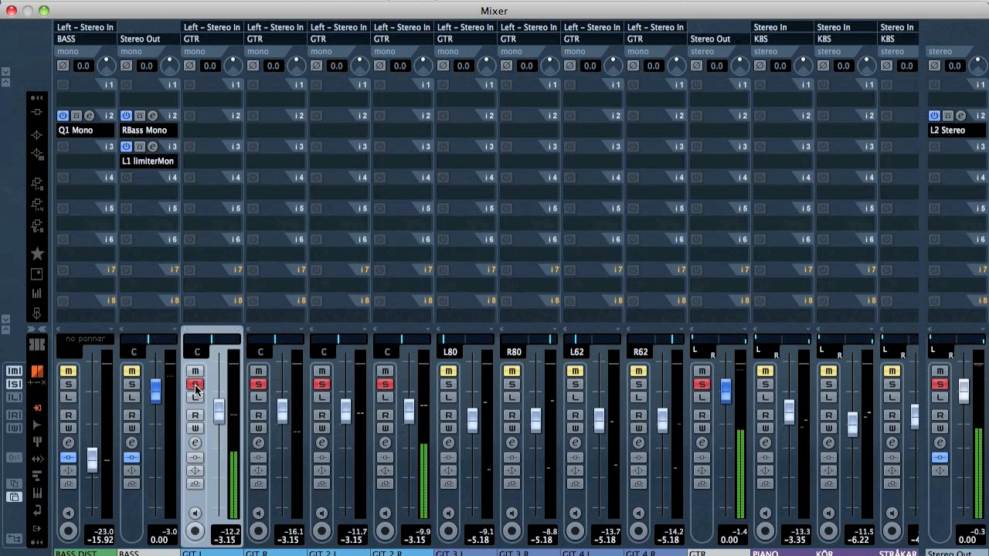
{"action": "left_click", "coordinate": [196, 384]}
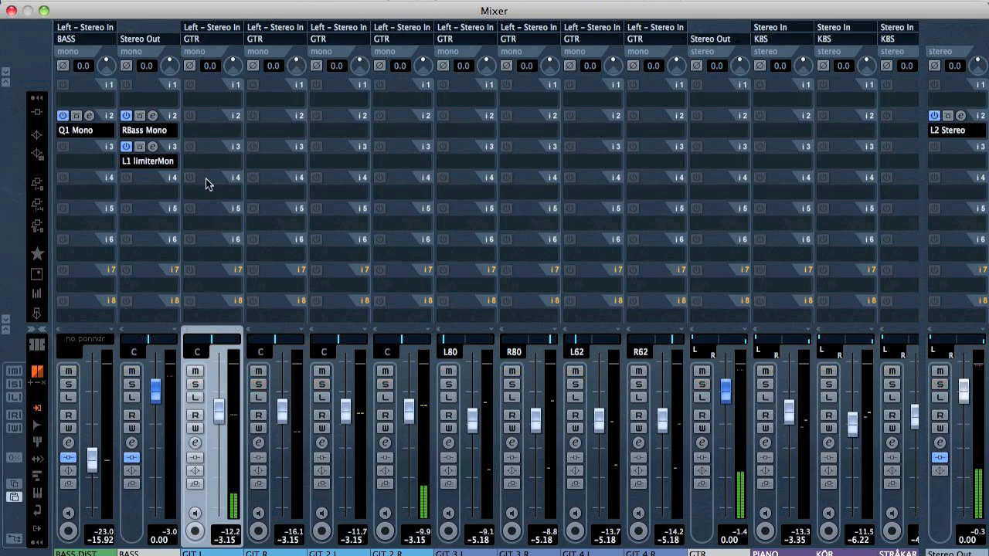
Add the Kramer Tape Mono plug-in to the second insert slot of GIT L.
{"action": "left_click", "coordinate": [203, 128]}
{"action": "mouse_move", "coordinate": [241, 268]}
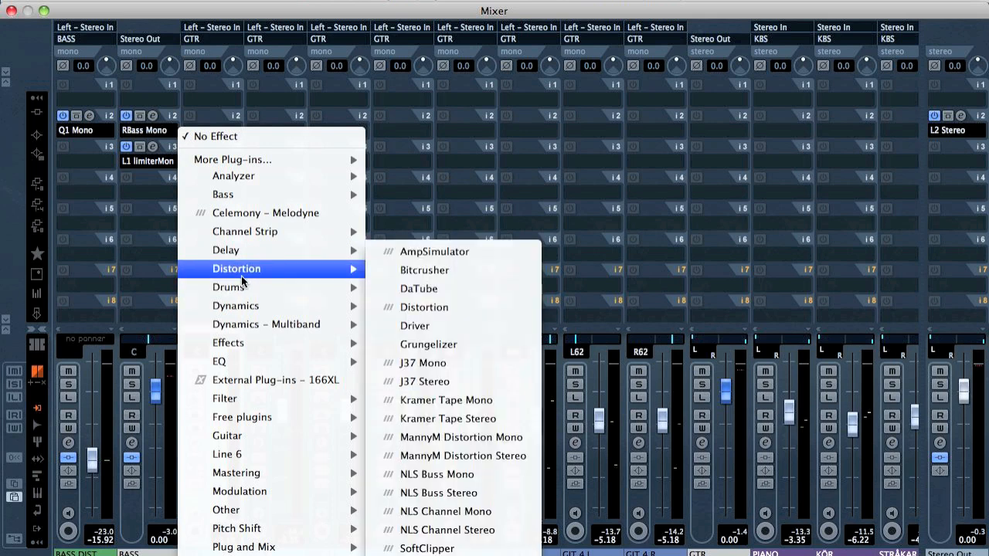
{"action": "left_click", "coordinate": [454, 400]}
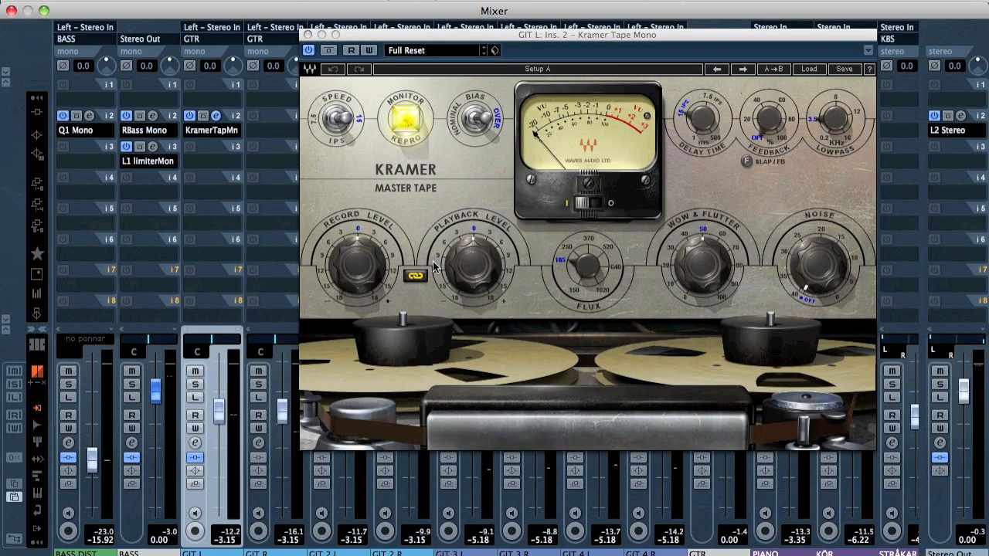
Unlink the record and playback levels of the Kramer Tape and set its flux to 370 during playback.
{"action": "left_click", "coordinate": [416, 277]}
{"action": "key", "text": "space"}
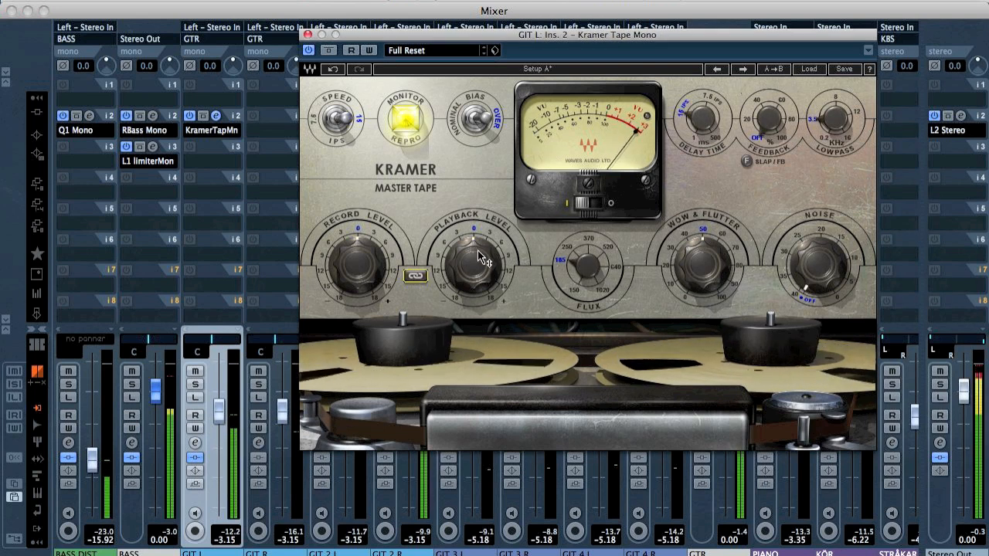
{"action": "left_click_drag", "start_coordinate": [585, 266], "coordinate": [584, 237]}
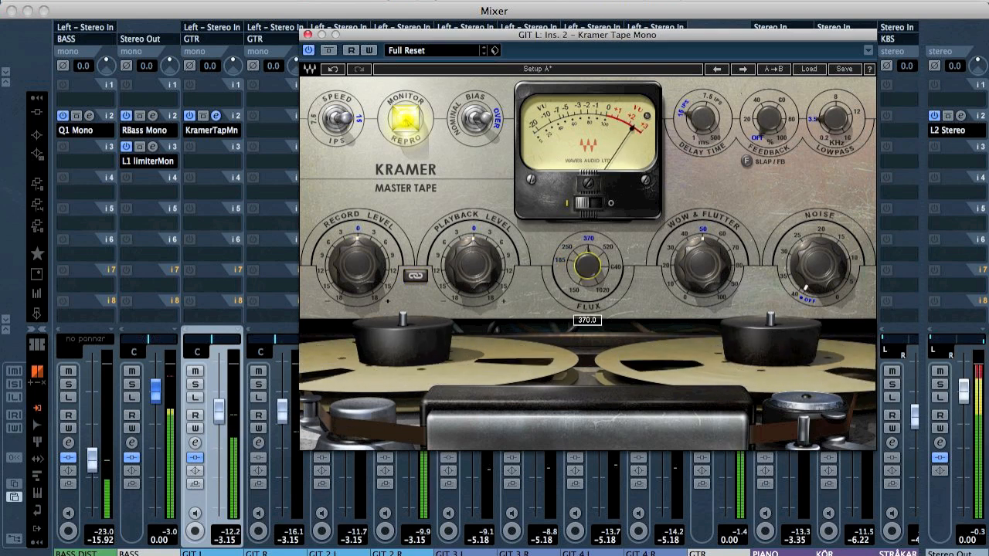
Solo the GIT L to GIT 2 R guitars and compare the Kramer Tape effect with its bypass.
{"action": "left_click", "coordinate": [194, 385]}
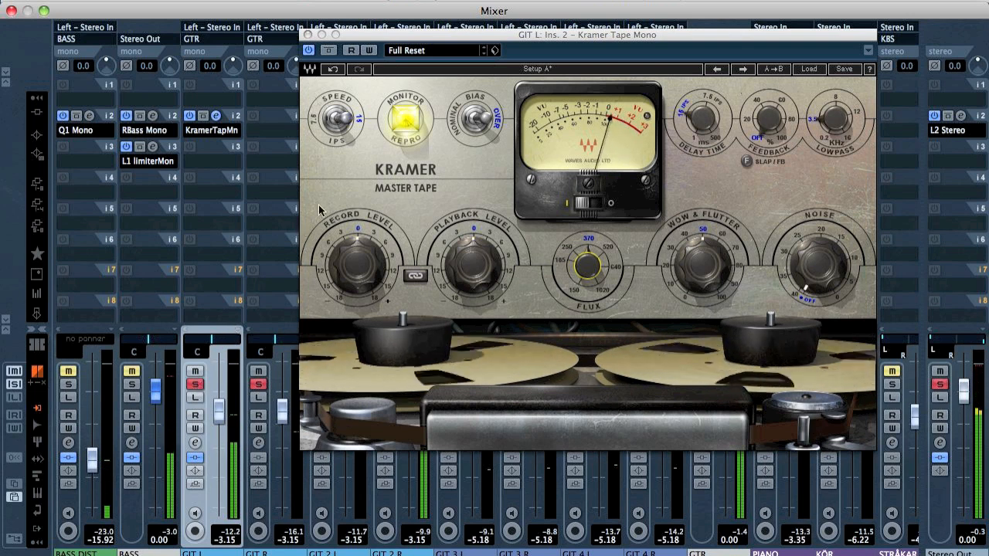
{"action": "left_click", "coordinate": [329, 50]}
{"action": "left_click", "coordinate": [332, 53]}
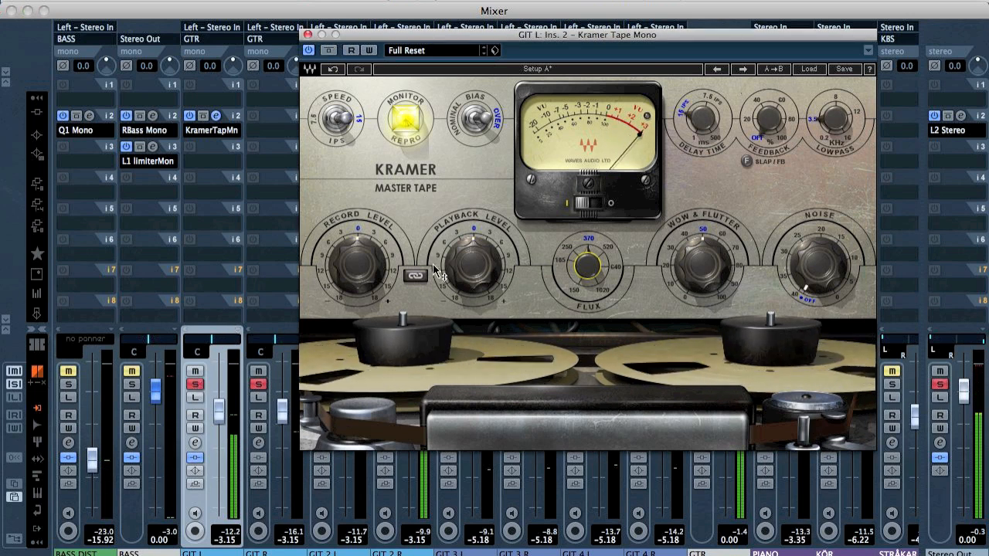
Raise the Kramer Tape playback level on GIT L to about 6, compare it with bypass, and close its window.
{"action": "mouse_move", "coordinate": [475, 261]}
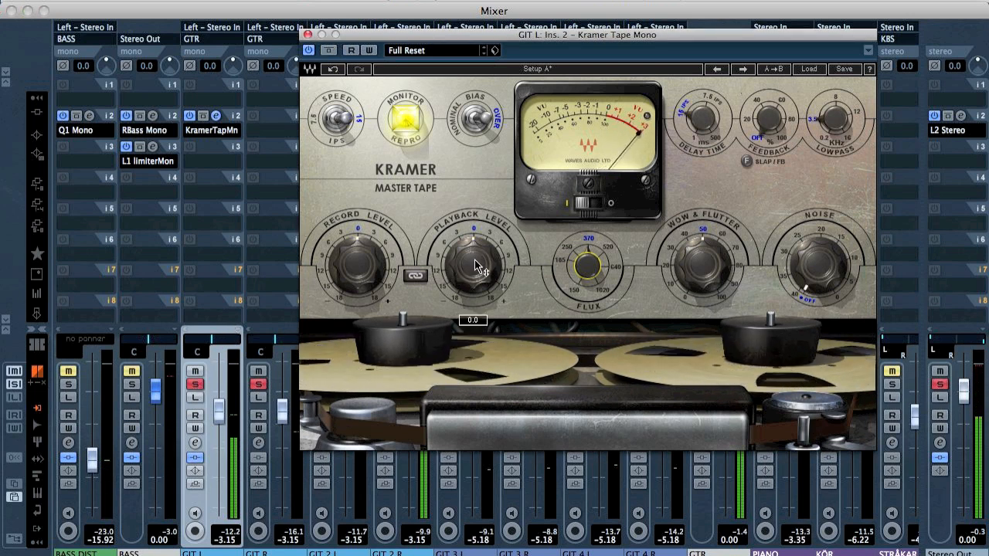
{"action": "left_click_drag", "start_coordinate": [475, 261], "coordinate": [475, 230]}
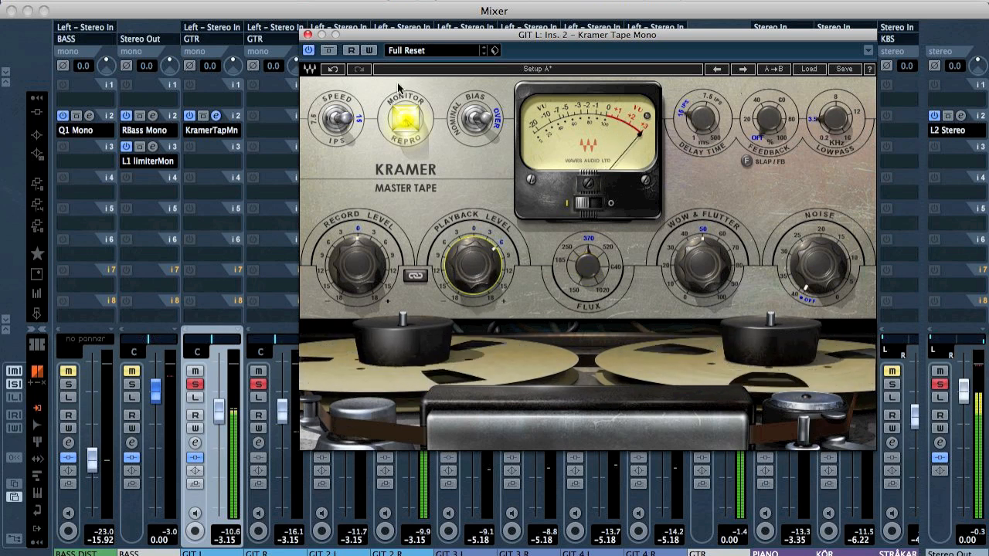
{"action": "left_click", "coordinate": [329, 50]}
{"action": "left_click", "coordinate": [329, 50]}
{"action": "left_click", "coordinate": [308, 35]}
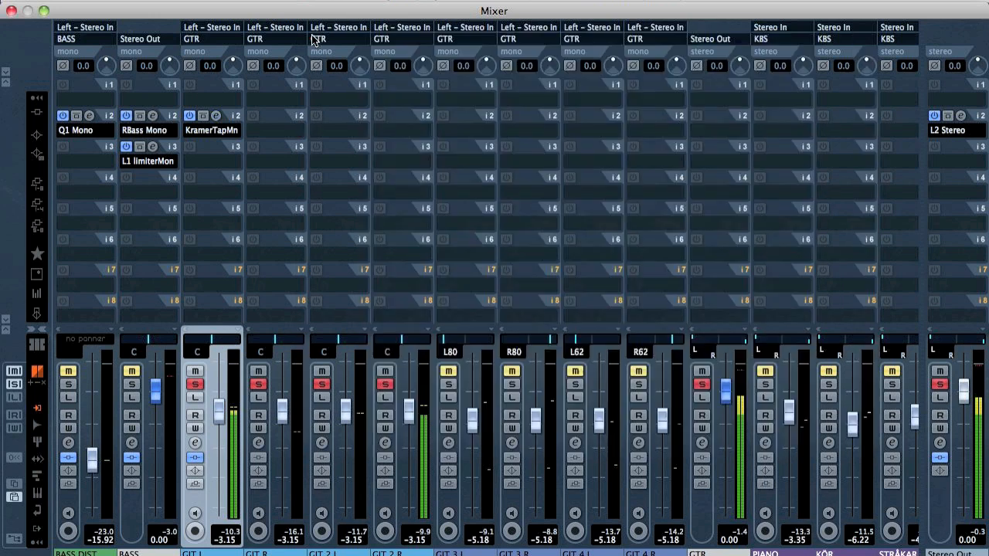
Copy the Kramer Tape insert from GIT L to GIT 2 R, GIT 3 L, GIT 3 R, GIT 4 L and GIT 4 R, and unsolo the guitars.
{"action": "left_click_drag", "start_coordinate": [239, 123], "coordinate": [524, 120]}
{"action": "left_click", "coordinate": [384, 384]}
{"action": "left_click", "coordinate": [539, 116]}
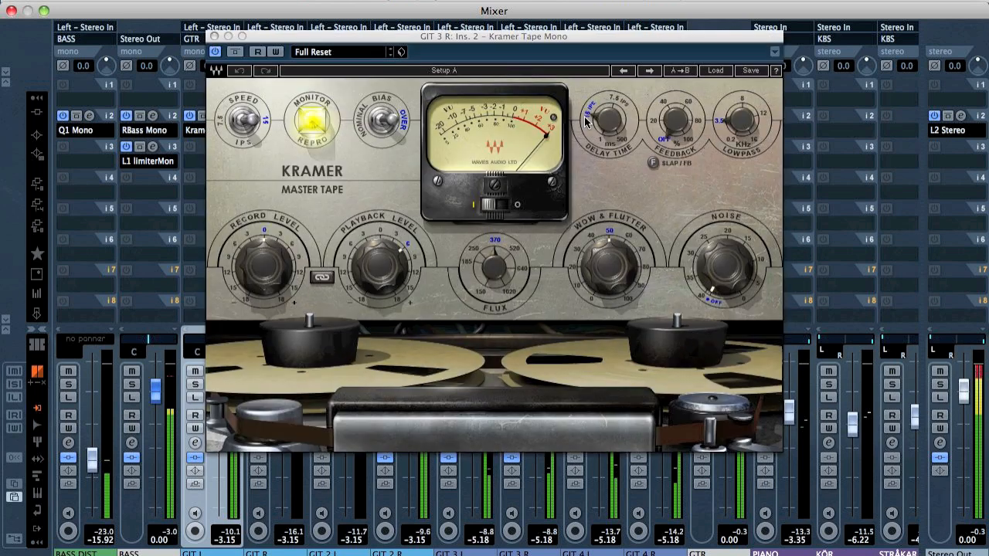
{"action": "left_click", "coordinate": [217, 38]}
{"action": "left_click_drag", "start_coordinate": [550, 118], "coordinate": [661, 117]}
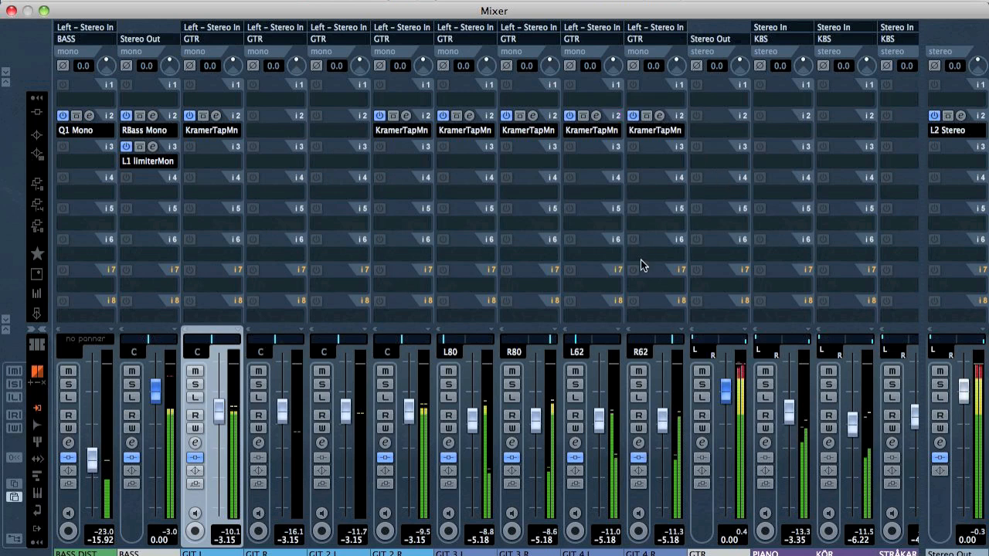
Solo the GIT 4 L and GIT 4 R tracks, move the project cursor to about bar 65, and return to the mixer.
{"action": "left_click", "coordinate": [575, 384]}
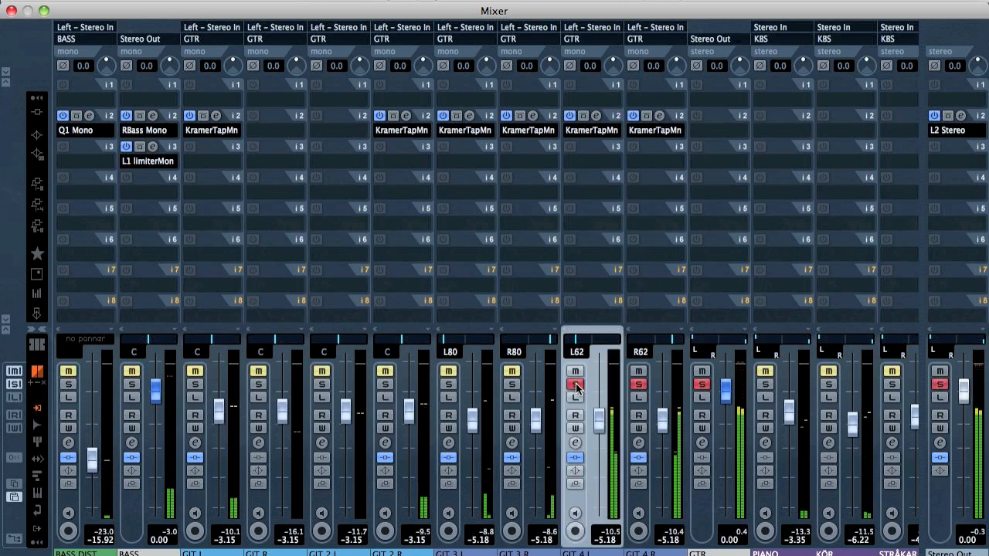
{"action": "key", "text": "F3"}
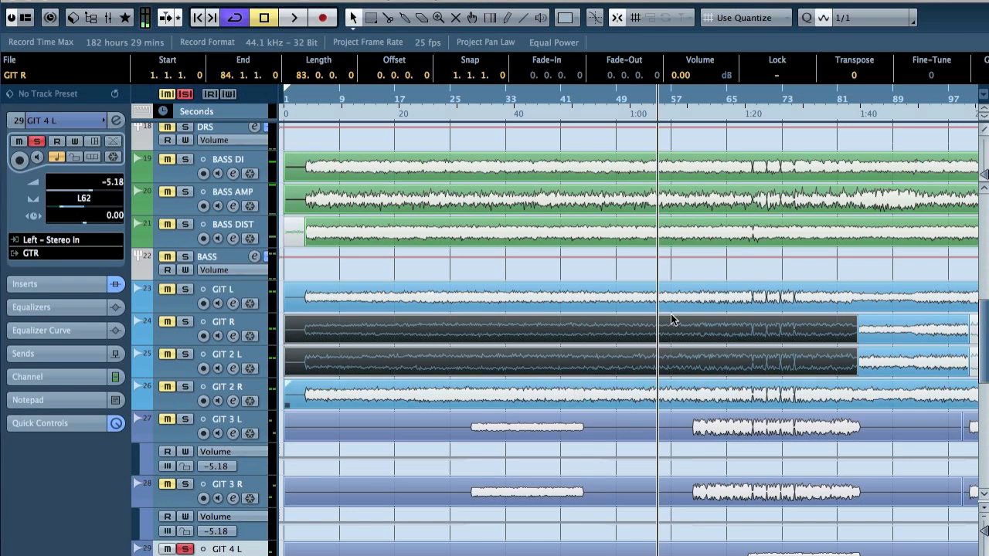
{"action": "scroll", "coordinate": [670, 314], "scroll_direction": "down", "scroll_amount": 5}
{"action": "left_click", "coordinate": [735, 100]}
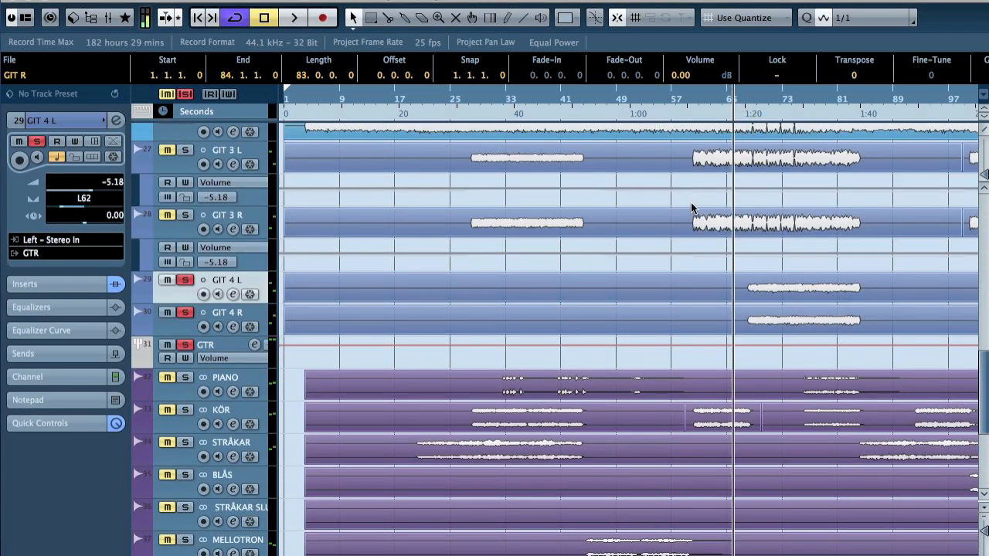
{"action": "key", "text": "F3"}
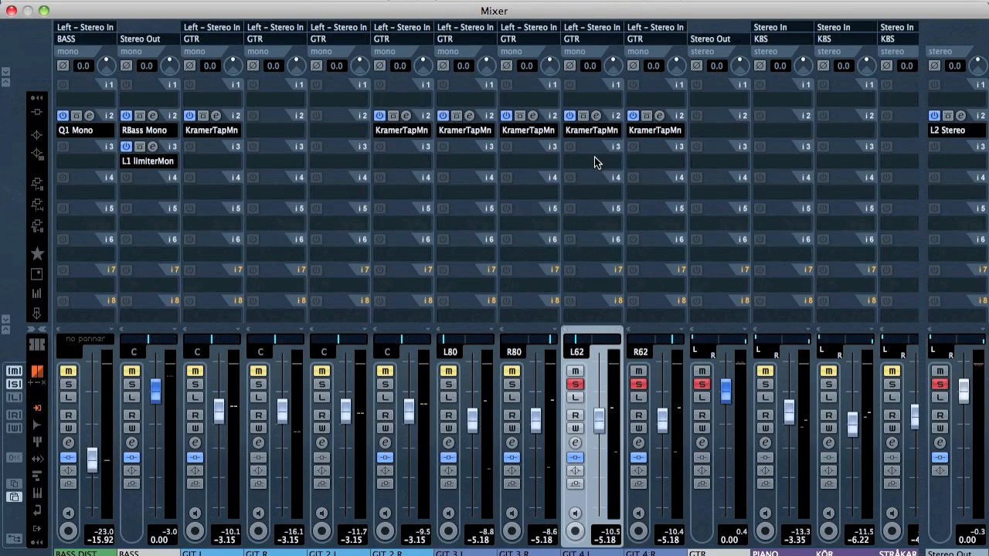
Add H-Delay Mono to the third insert slot of GIT 4 L and lower its dry/wet mix to about 32.
{"action": "left_click", "coordinate": [594, 157]}
{"action": "mouse_move", "coordinate": [633, 283]}
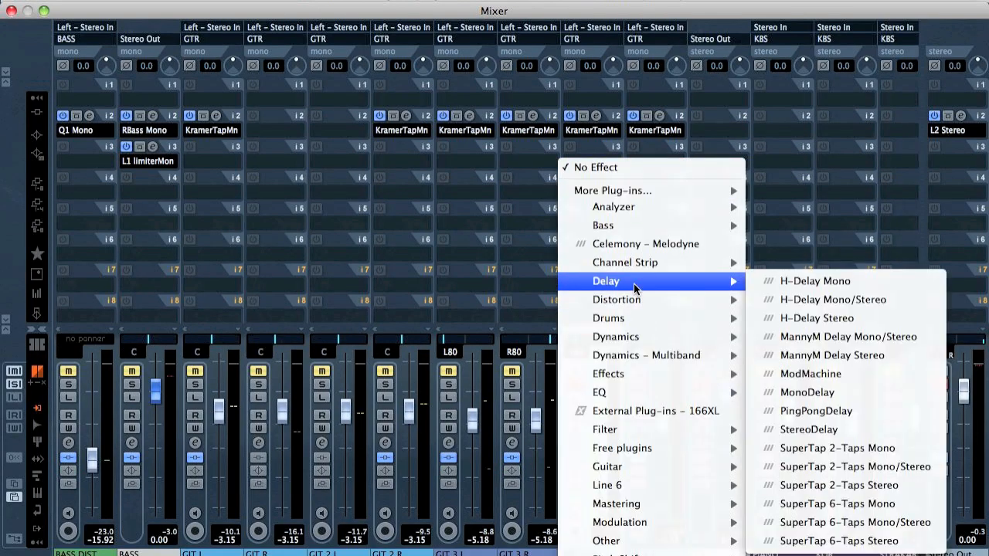
{"action": "left_click", "coordinate": [849, 282]}
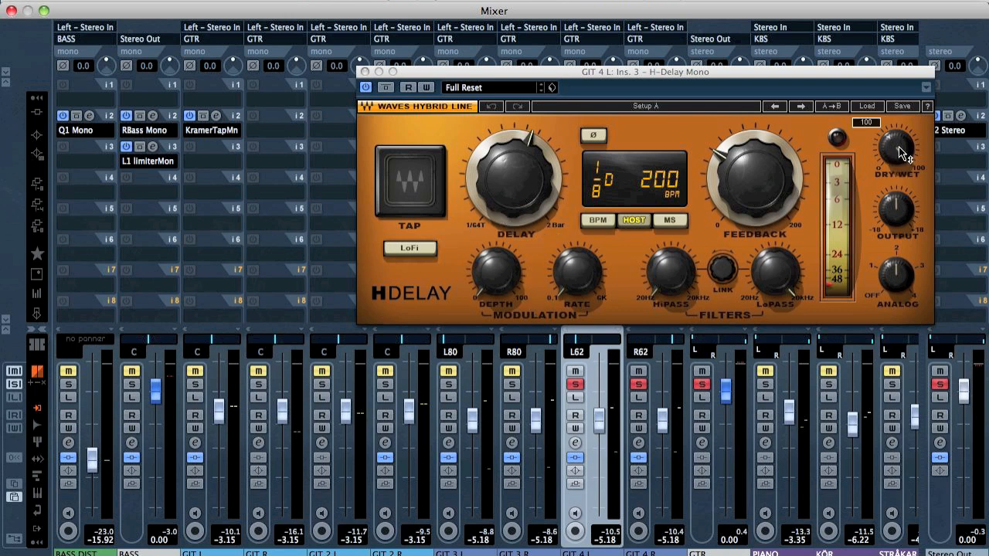
{"action": "left_click_drag", "start_coordinate": [900, 154], "coordinate": [900, 157]}
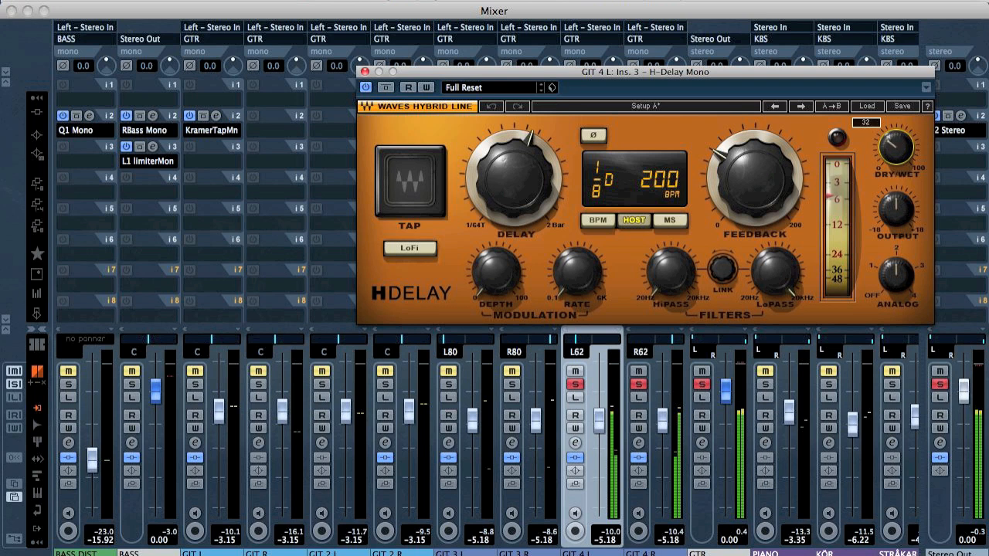
Set the H-Delay time on GIT 4 L to a 1/4 triplet and close its window.
{"action": "mouse_move", "coordinate": [528, 197]}
{"action": "left_mouse_down"}
{"action": "mouse_move", "coordinate": [528, 207]}
{"action": "mouse_move", "coordinate": [527, 189]}
{"action": "left_mouse_up"}
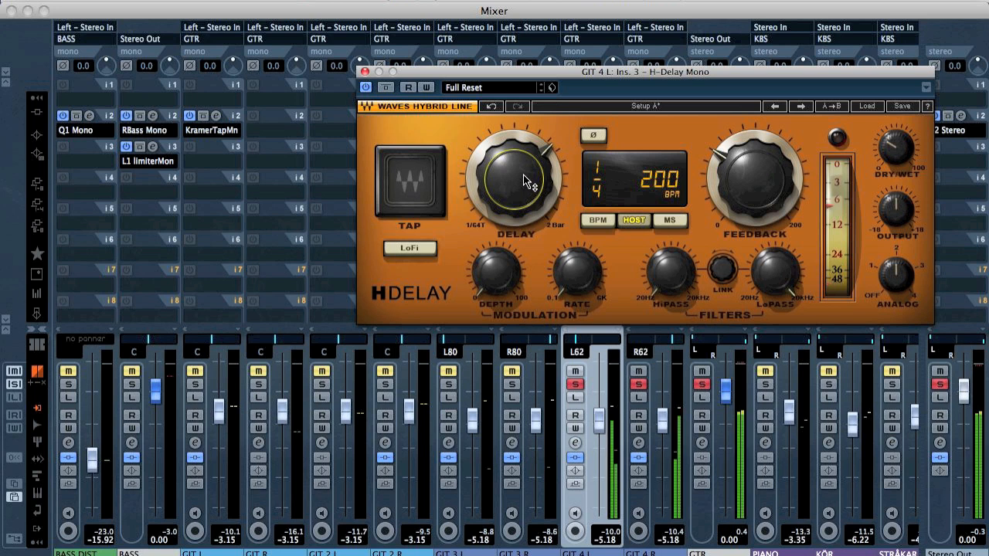
{"action": "left_click_drag", "start_coordinate": [527, 189], "coordinate": [527, 196]}
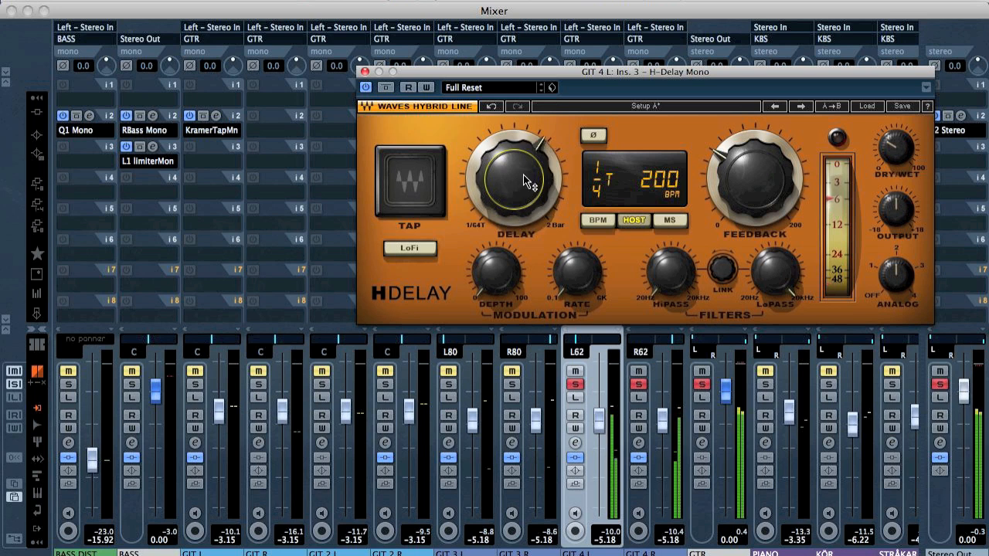
{"action": "left_click", "coordinate": [366, 72]}
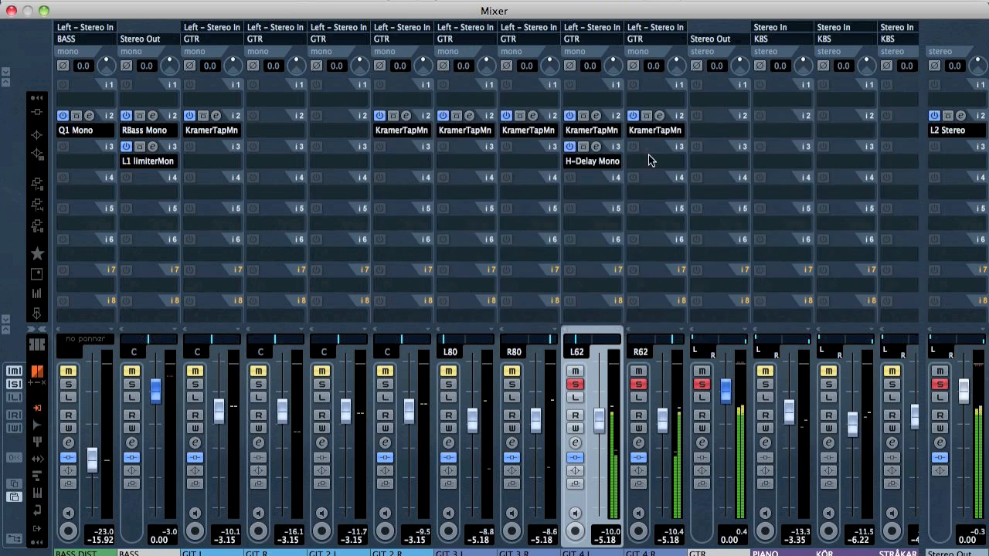
Copy the H-Delay insert from GIT 4 L to GIT 4 R and set the Analog control to Off in both.
{"action": "left_click_drag", "start_coordinate": [622, 149], "coordinate": [676, 152]}
{"action": "left_click", "coordinate": [596, 147]}
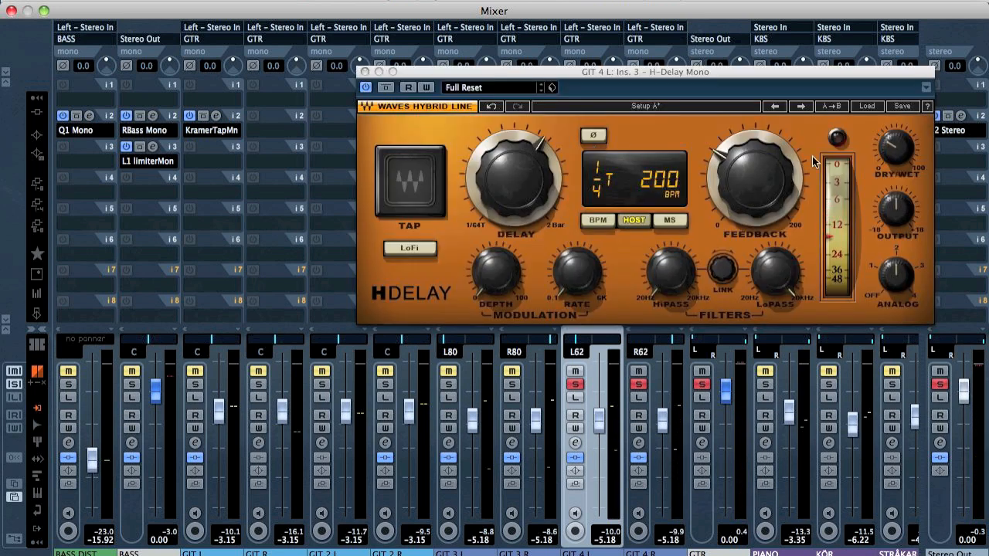
{"action": "left_click", "coordinate": [897, 241]}
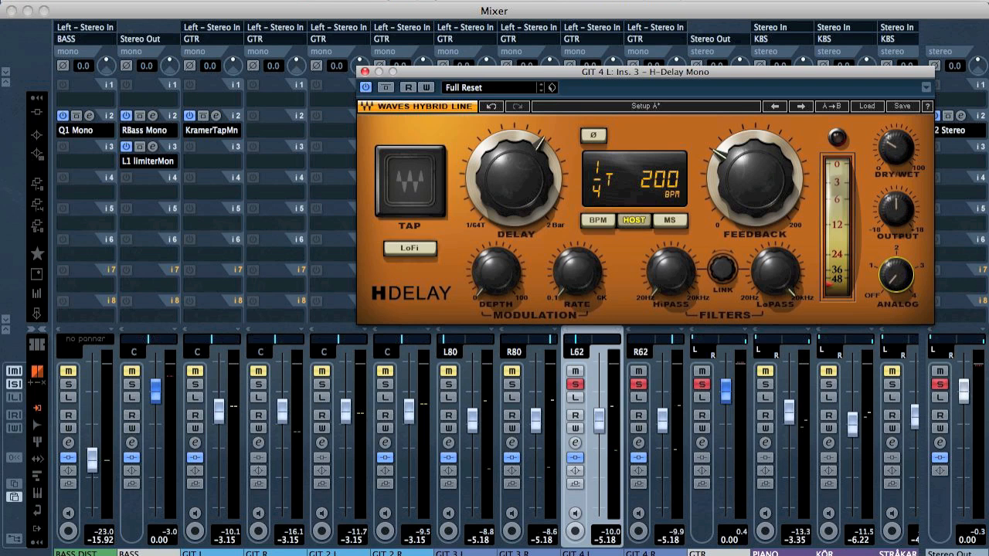
{"action": "left_click", "coordinate": [364, 72]}
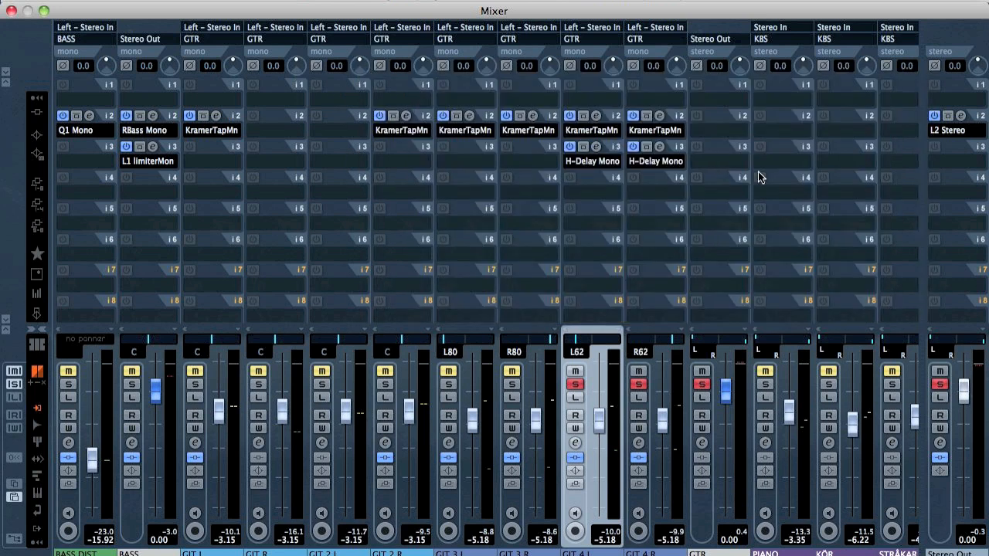
{"action": "left_click", "coordinate": [659, 147]}
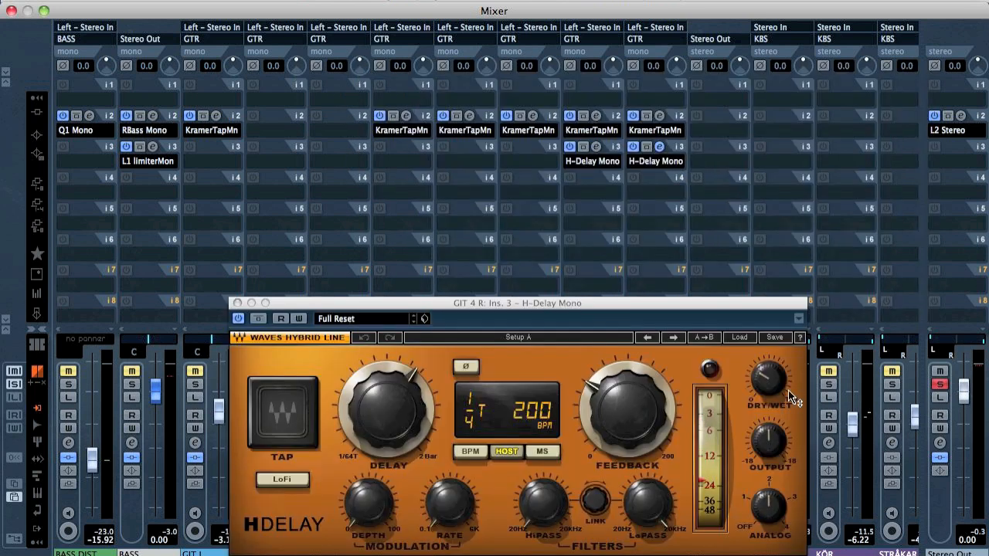
{"action": "left_click_drag", "start_coordinate": [781, 504], "coordinate": [781, 494]}
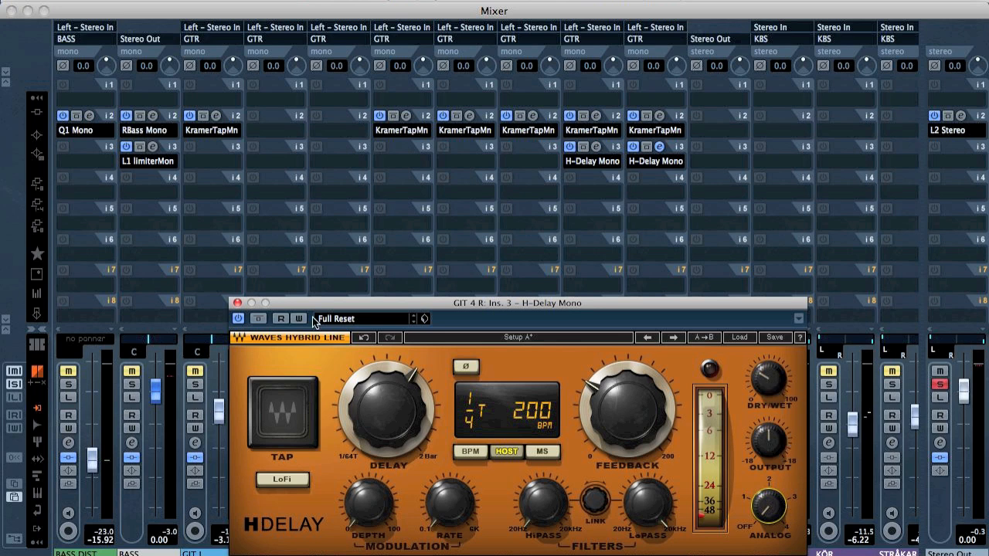
{"action": "left_click", "coordinate": [236, 303]}
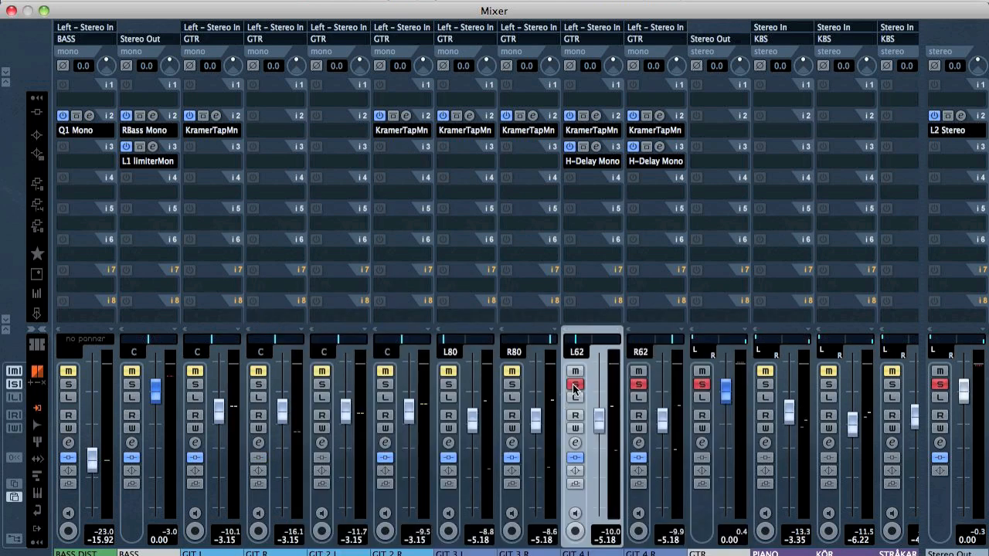
Unsolo the GIT 4 tracks and play the full mix from the start of the song.
{"action": "left_click", "coordinate": [573, 384]}
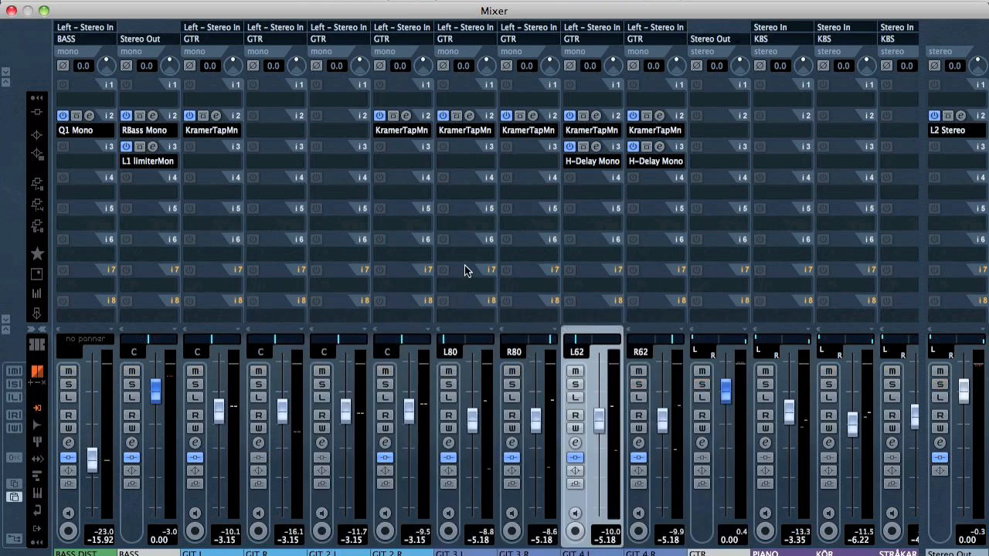
{"action": "key", "text": "F3"}
{"action": "key", "text": "Home"}
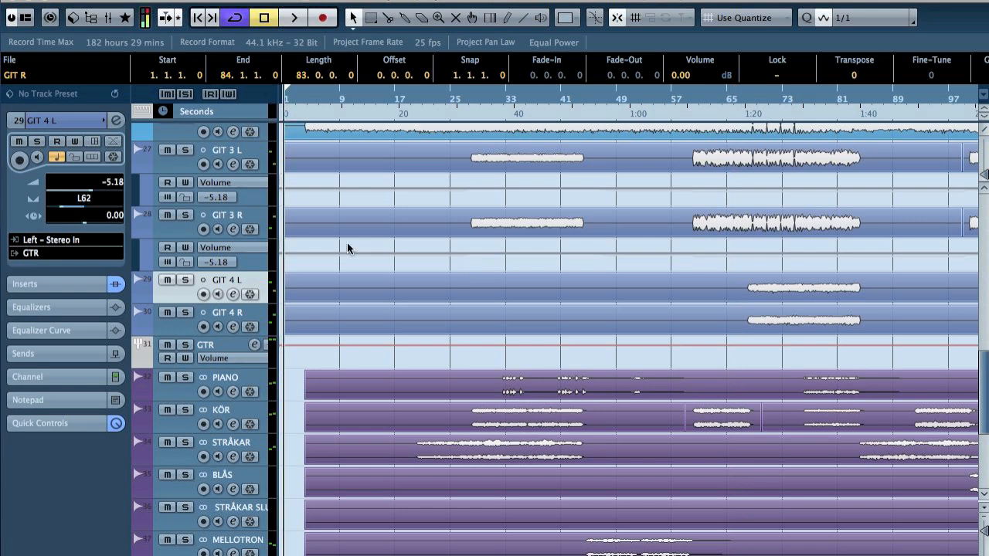
{"action": "key", "text": "space"}
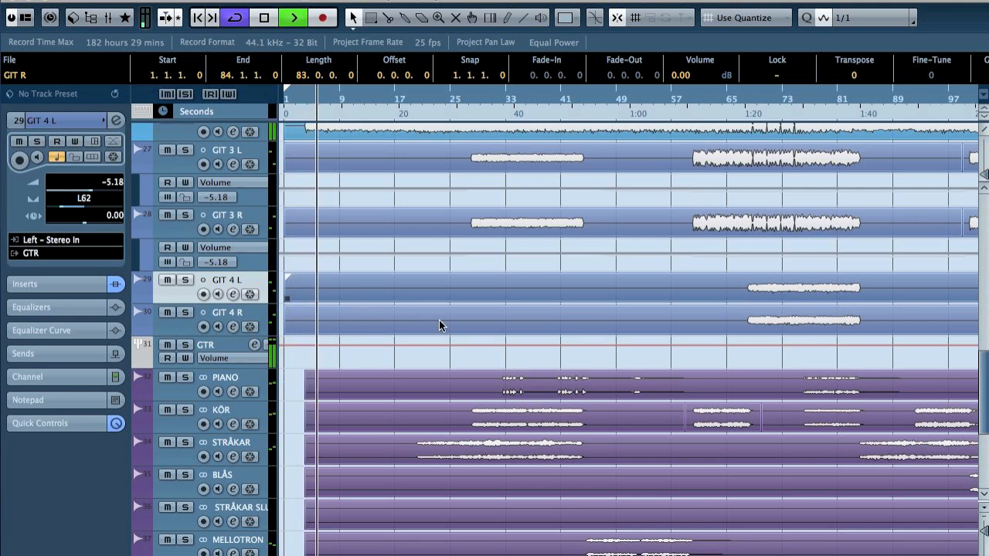
In the mixer, lower BASS AMP to -3.15, BASS DI to -7.59 and BASS DIST to -16.53, and solo BASS AMP.
{"action": "key", "text": "F3"}
{"action": "scroll", "coordinate": [462, 282], "scroll_direction": "left", "scroll_amount": 3}
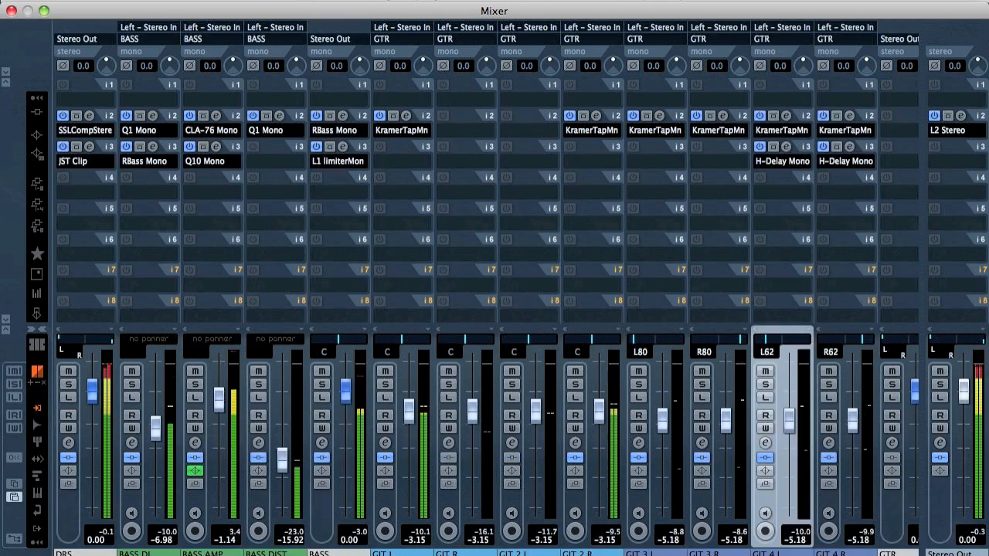
{"action": "scroll", "coordinate": [463, 282], "scroll_direction": "left", "scroll_amount": 3}
{"action": "scroll", "coordinate": [462, 282], "scroll_direction": "left", "scroll_amount": 1}
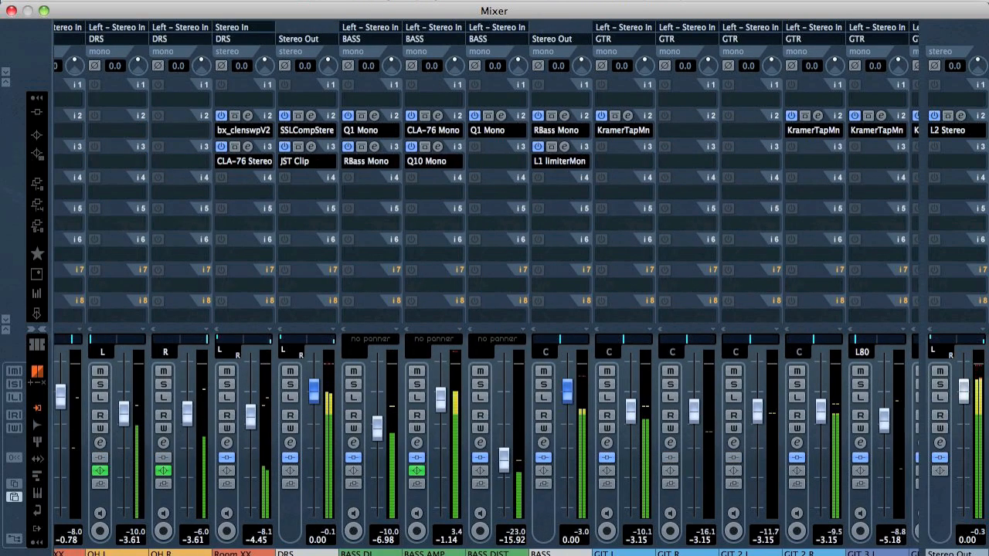
{"action": "left_click", "coordinate": [426, 395]}
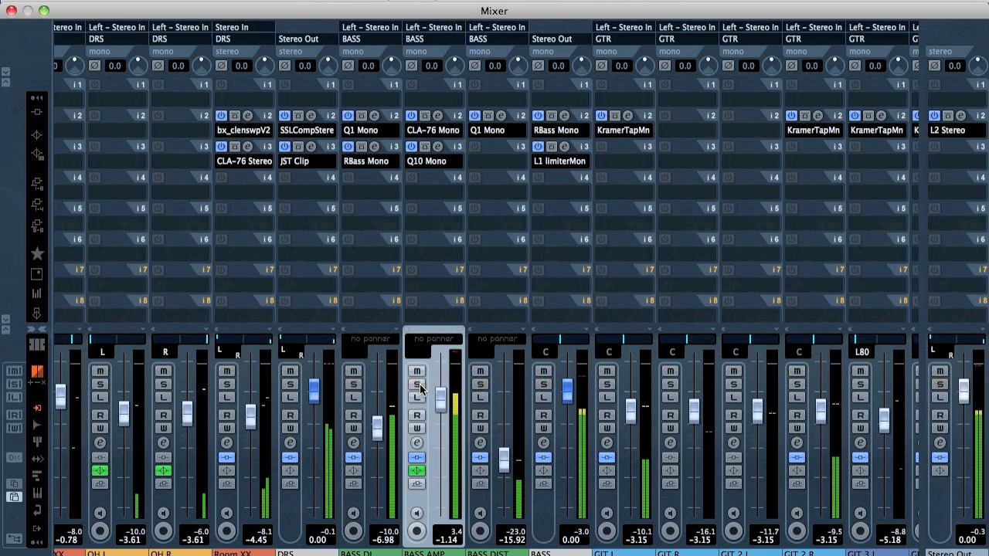
{"action": "mouse_move", "coordinate": [441, 405]}
{"action": "left_mouse_down"}
{"action": "mouse_move", "coordinate": [432, 514]}
{"action": "mouse_move", "coordinate": [446, 412]}
{"action": "left_mouse_up"}
{"action": "left_click", "coordinate": [417, 385]}
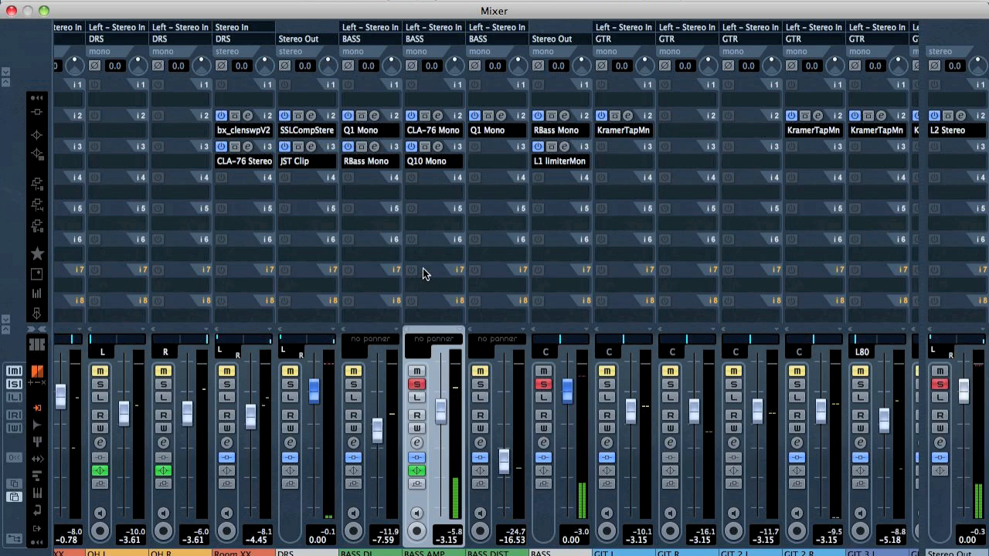
{"action": "left_click", "coordinate": [426, 191]}
{"action": "mouse_move", "coordinate": [470, 461]}
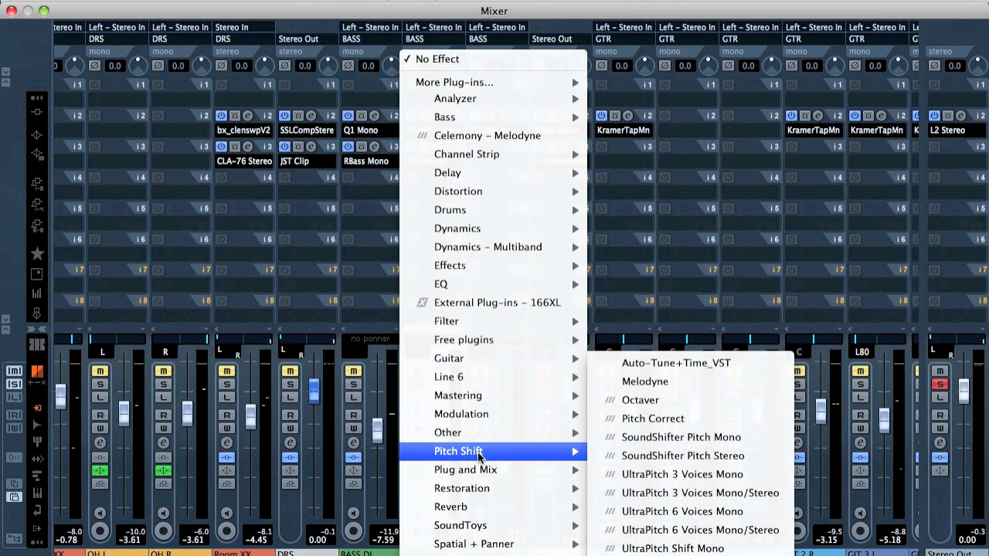
{"action": "left_click", "coordinate": [715, 204]}
Compare the BASS AMP sound with its 3633 Hz EQ band off and on, and close the channel settings.
{"action": "left_click", "coordinate": [416, 443]}
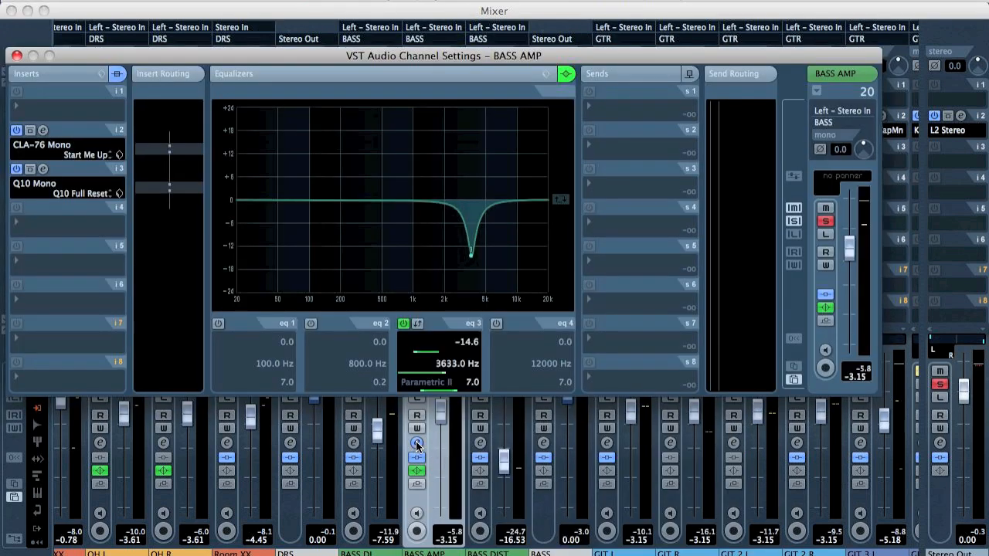
{"action": "left_click", "coordinate": [403, 324]}
{"action": "left_click", "coordinate": [403, 324]}
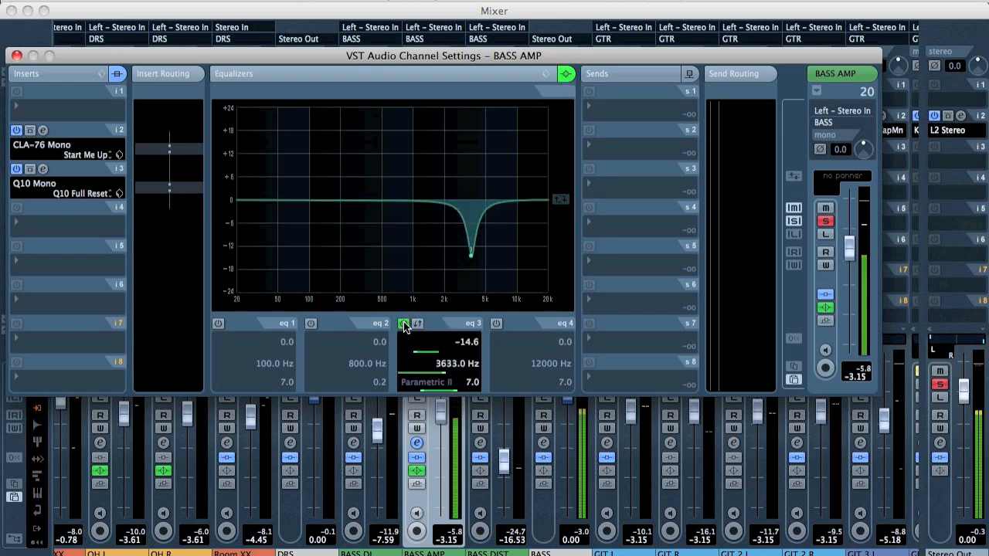
{"action": "left_click", "coordinate": [17, 55]}
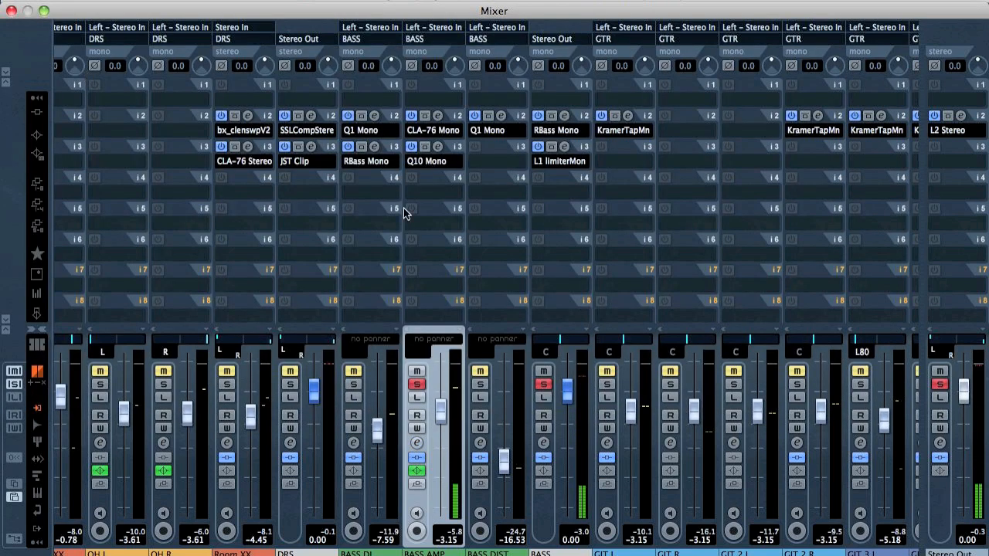
{"action": "left_click", "coordinate": [424, 194]}
{"action": "left_click", "coordinate": [416, 180]}
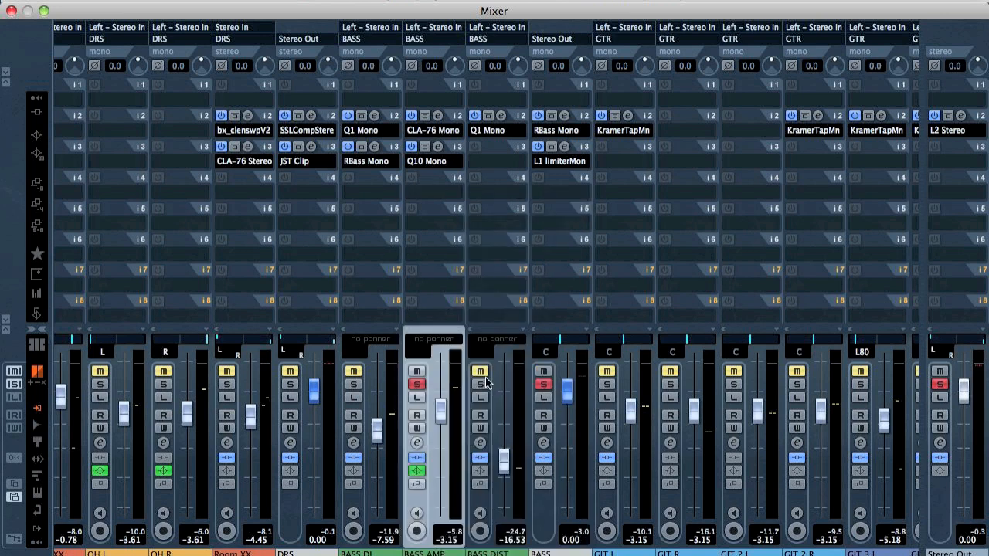
Solo the BASS group channel and raise the BASS DIST fader to -11.64.
{"action": "left_click", "coordinate": [544, 386]}
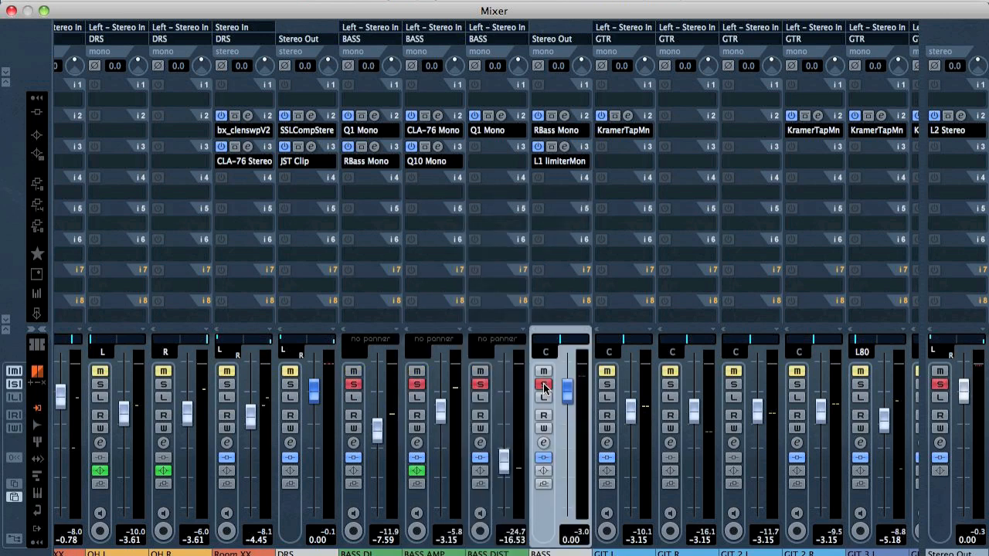
{"action": "left_click", "coordinate": [553, 193]}
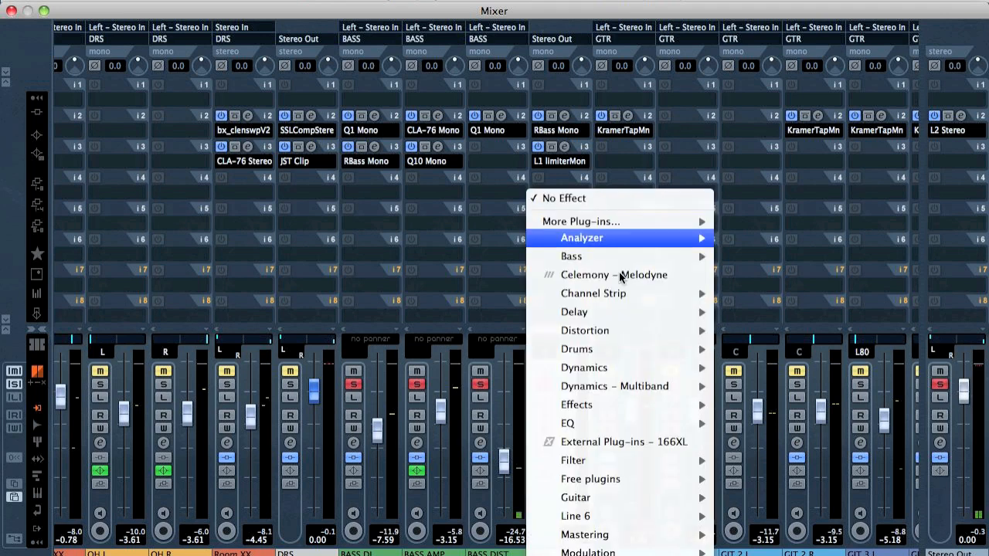
{"action": "left_click", "coordinate": [448, 308]}
{"action": "mouse_move", "coordinate": [501, 463]}
{"action": "left_mouse_down"}
{"action": "mouse_move", "coordinate": [498, 527]}
{"action": "mouse_move", "coordinate": [506, 453]}
{"action": "left_mouse_up"}
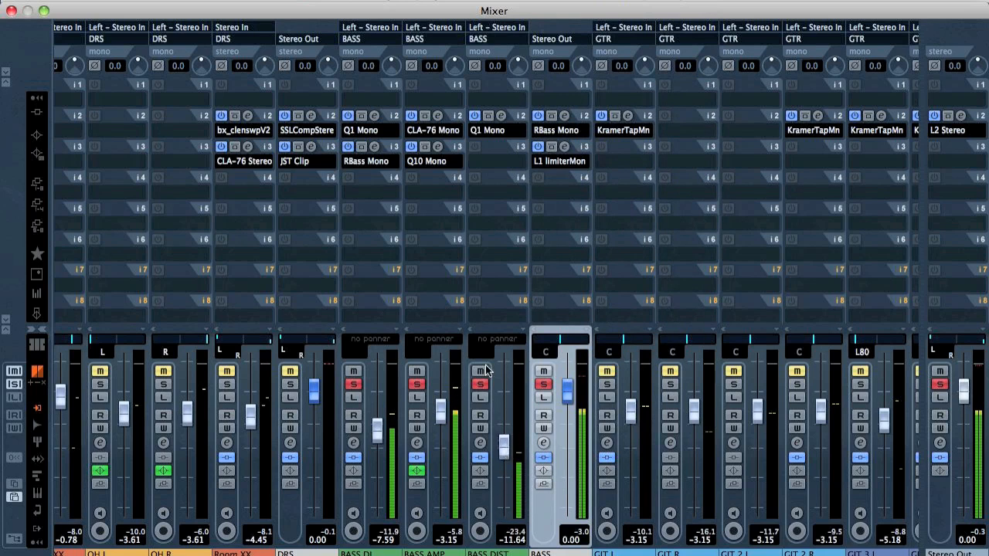
Adjust the high-pass cutoff in the Q1 Mono equalizer on BASS DIST and close its window.
{"action": "left_click", "coordinate": [501, 116]}
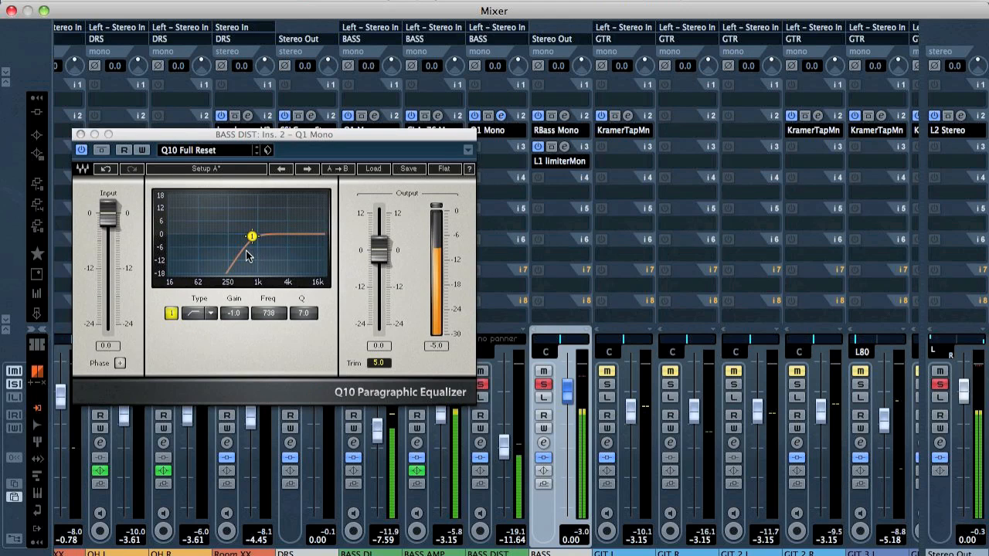
{"action": "left_click_drag", "start_coordinate": [253, 238], "coordinate": [248, 236]}
{"action": "left_click_drag", "start_coordinate": [265, 237], "coordinate": [276, 237]}
{"action": "left_click", "coordinate": [79, 135]}
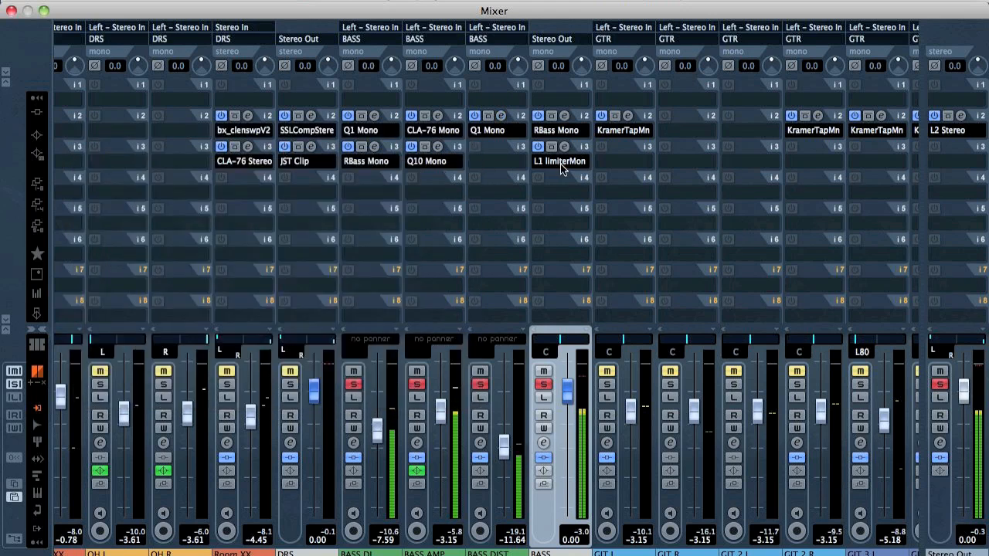
Enable EQ band 4 on BASS DIST as a Low Pass II filter at about 7187 Hz with a Q of 4.1.
{"action": "left_click", "coordinate": [480, 444]}
{"action": "left_click", "coordinate": [497, 324]}
{"action": "left_click", "coordinate": [527, 382]}
{"action": "left_click", "coordinate": [532, 331]}
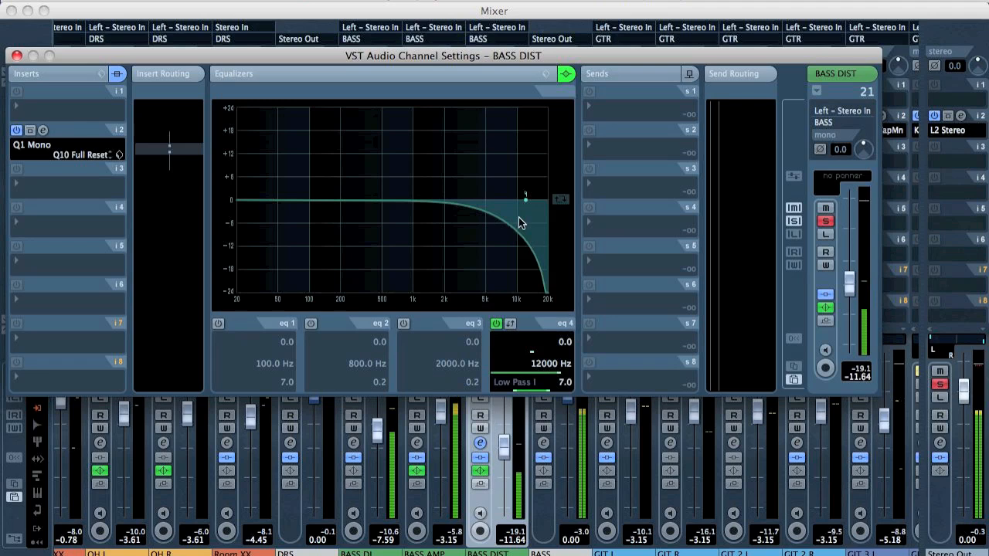
{"action": "left_click", "coordinate": [530, 381]}
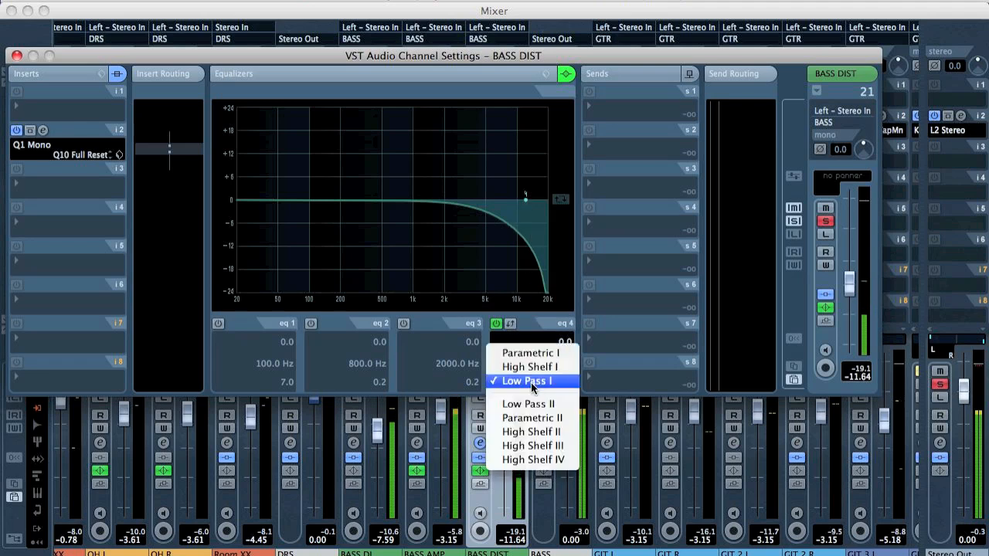
{"action": "left_click", "coordinate": [553, 405]}
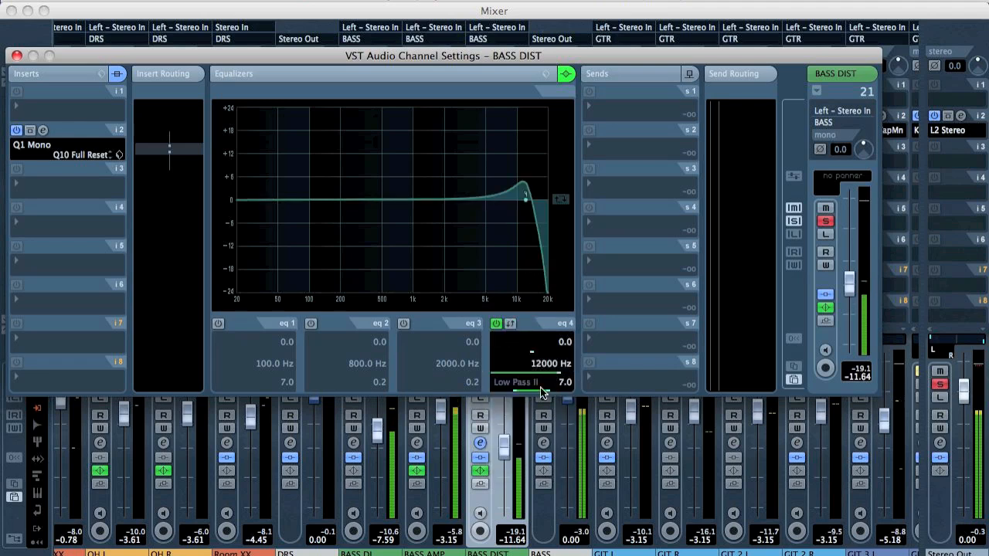
{"action": "left_click_drag", "start_coordinate": [548, 389], "coordinate": [555, 388]}
{"action": "left_click_drag", "start_coordinate": [526, 200], "coordinate": [502, 199]}
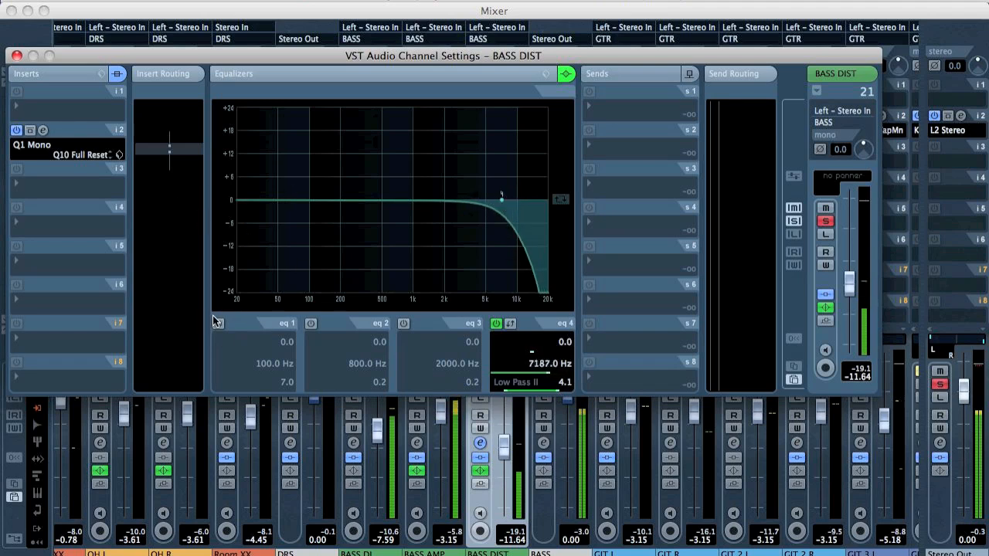
Remove the Q1 Mono insert from the BASS DIST channel.
{"action": "left_click", "coordinate": [43, 146]}
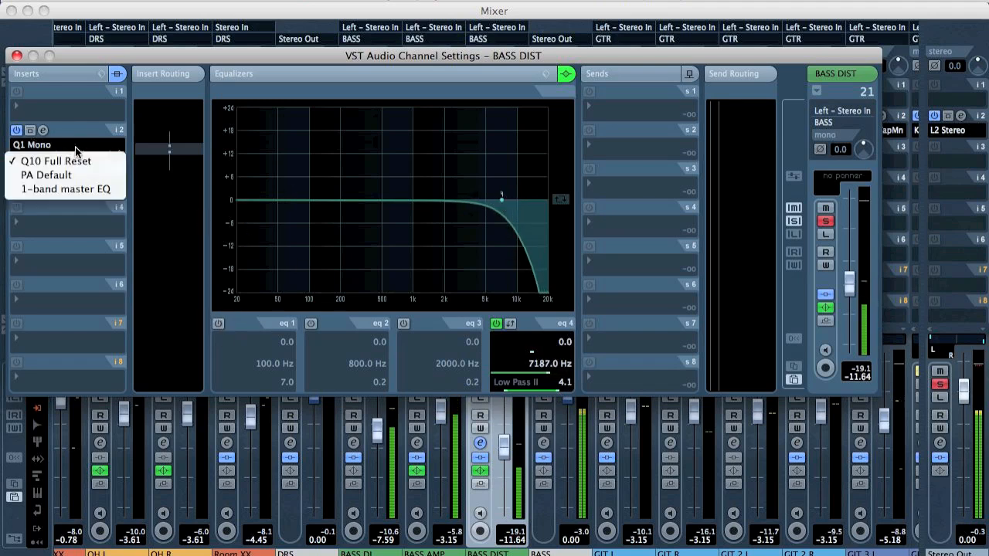
{"action": "left_click", "coordinate": [42, 145]}
{"action": "left_click", "coordinate": [50, 147]}
{"action": "left_click", "coordinate": [58, 153]}
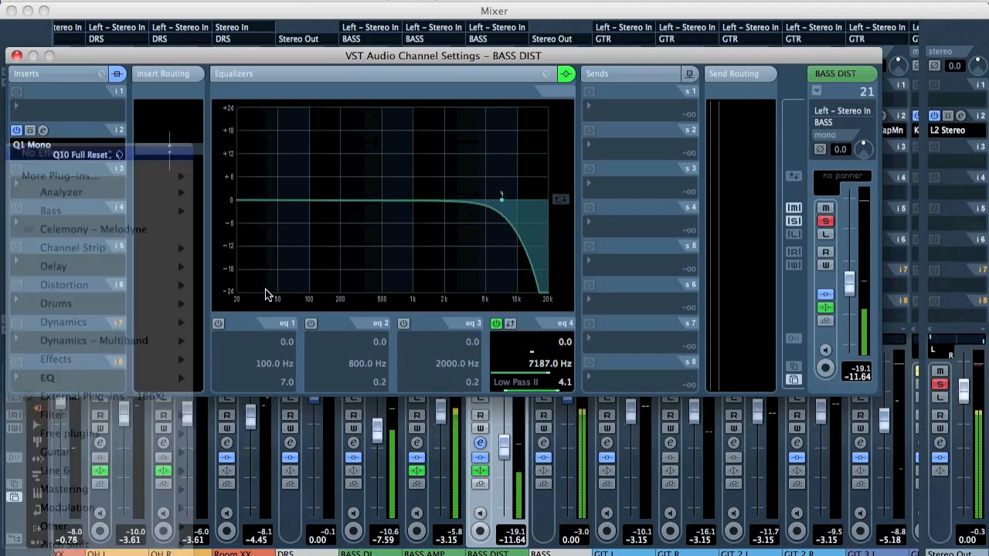
Enable EQ band 1 on BASS DIST as a High Pass I filter, raise its cutoff frequency and close the channel settings.
{"action": "left_click", "coordinate": [219, 324]}
{"action": "left_click", "coordinate": [246, 382]}
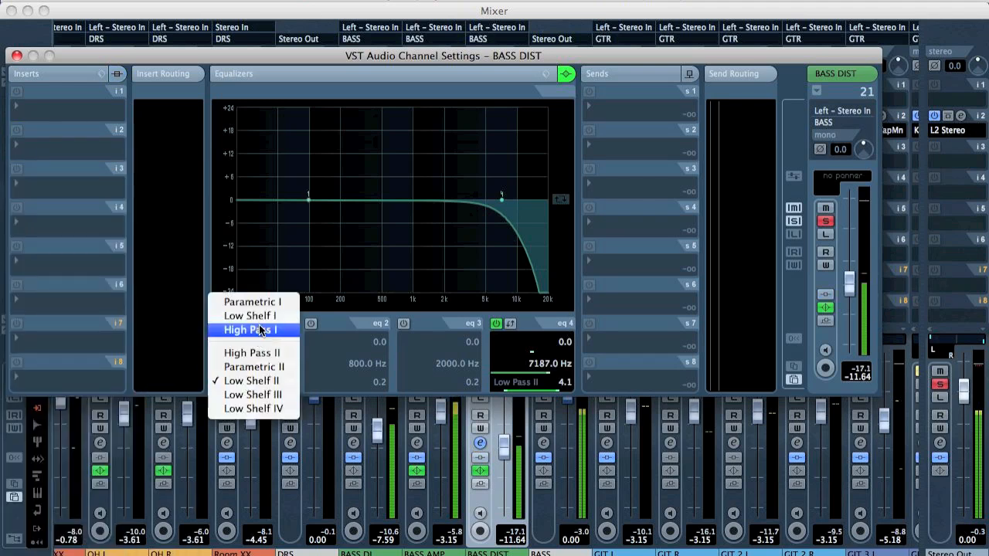
{"action": "left_click", "coordinate": [243, 329]}
{"action": "left_click", "coordinate": [232, 386]}
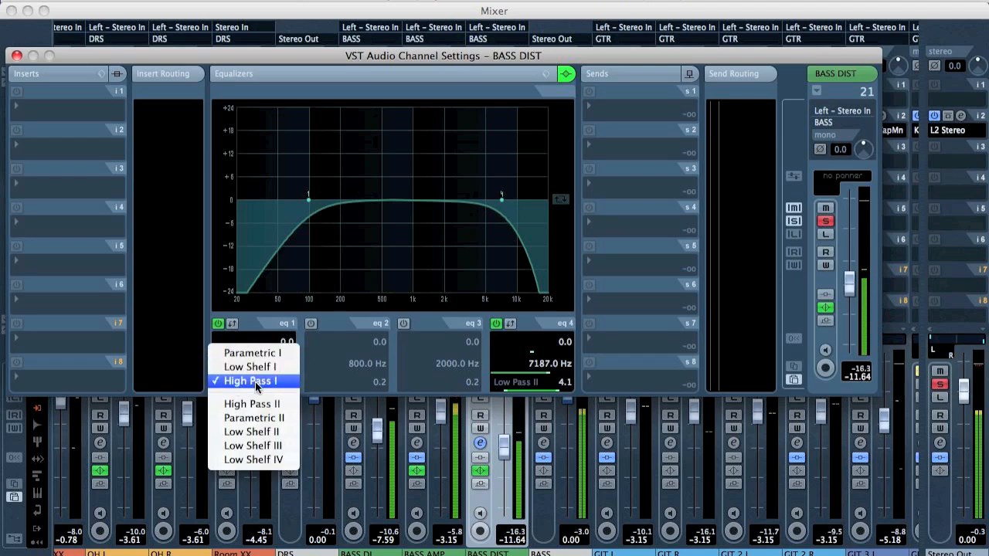
{"action": "left_click", "coordinate": [324, 206]}
{"action": "left_click_drag", "start_coordinate": [306, 201], "coordinate": [442, 205]}
{"action": "left_click", "coordinate": [17, 57]}
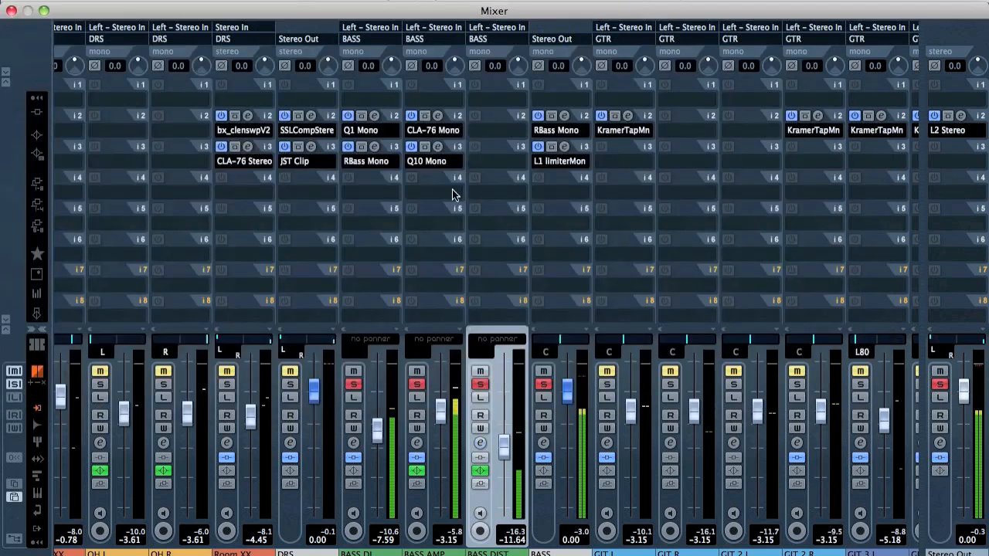
Insert the Aphex Vintage Exciter Mono in slot 4 of the BASS group channel.
{"action": "left_click", "coordinate": [549, 189]}
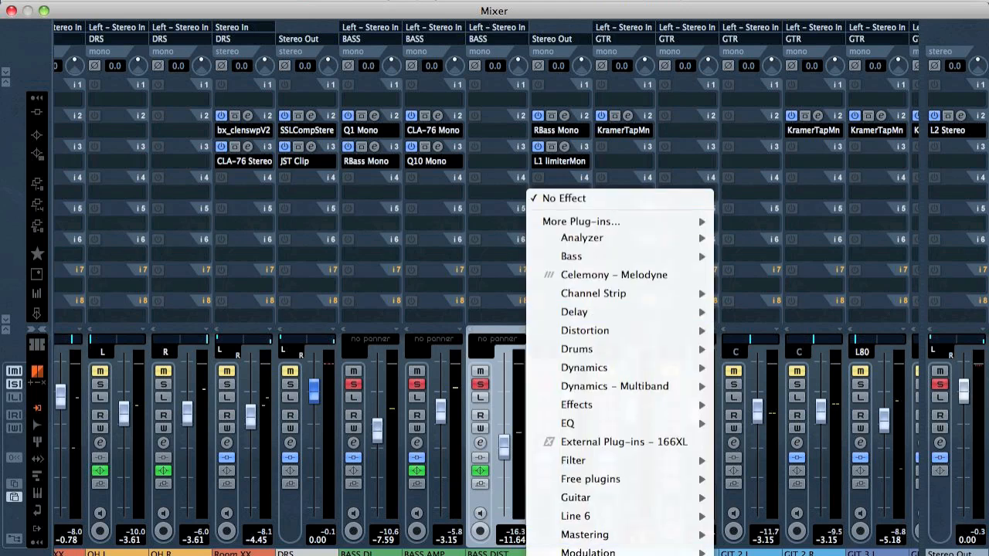
{"action": "scroll", "coordinate": [618, 313], "scroll_direction": "down", "scroll_amount": 2}
{"action": "scroll", "coordinate": [608, 392], "scroll_direction": "down", "scroll_amount": 1}
{"action": "mouse_move", "coordinate": [609, 391]}
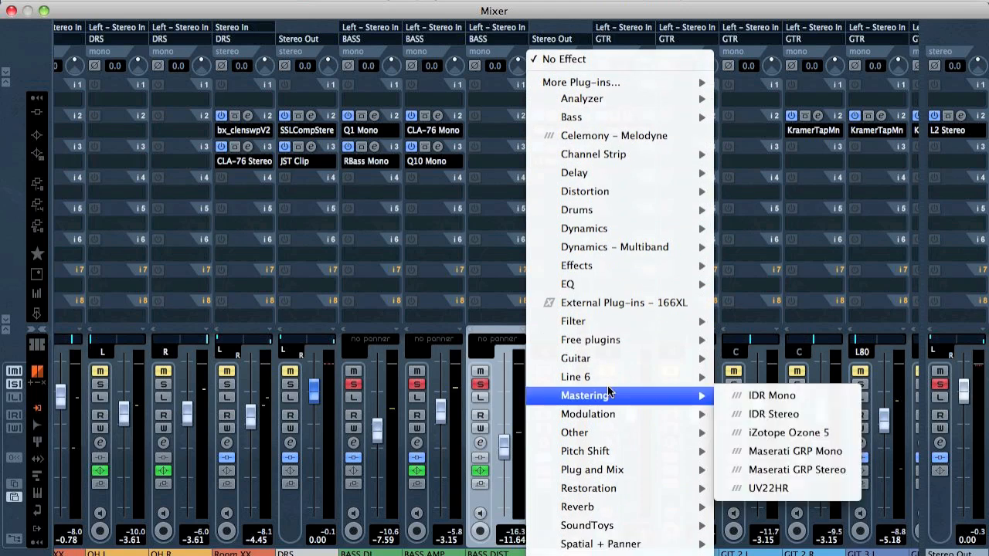
{"action": "scroll", "coordinate": [603, 507], "scroll_direction": "down", "scroll_amount": 2}
{"action": "mouse_move", "coordinate": [600, 438]}
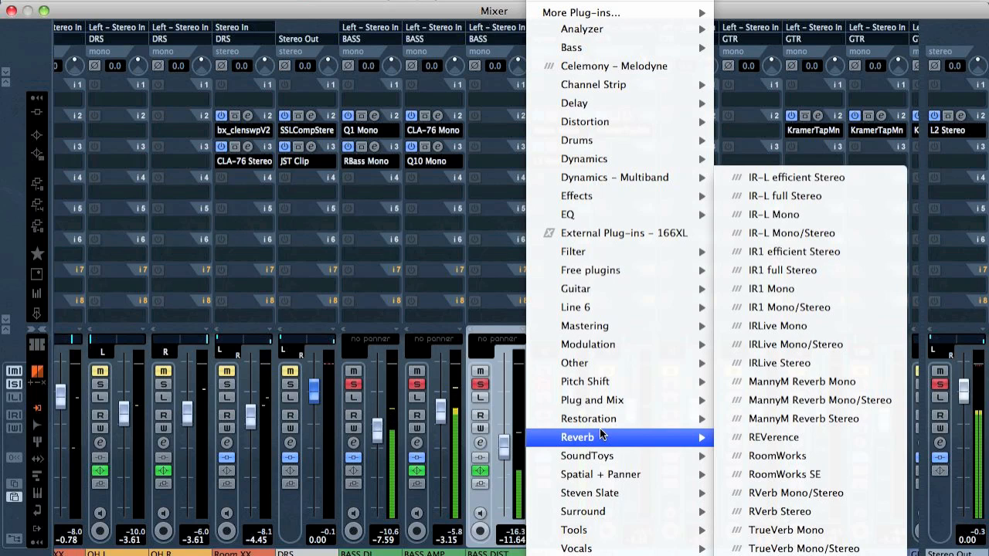
{"action": "mouse_move", "coordinate": [602, 368]}
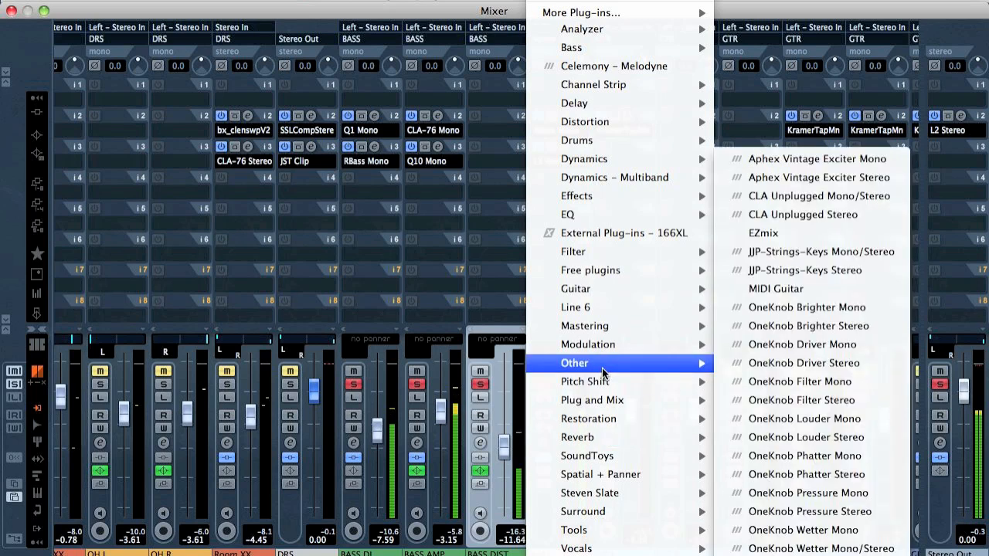
{"action": "left_click", "coordinate": [819, 159]}
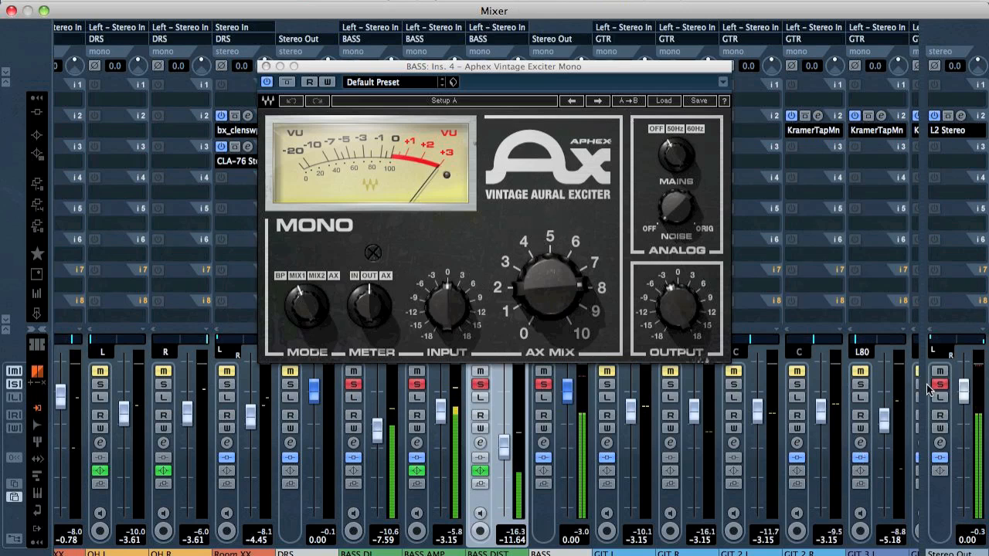
Fine-tune the exciter's AX Mix while comparing against bypass, and clear all solos to hear the bass in the full mix.
{"action": "left_click_drag", "start_coordinate": [550, 288], "coordinate": [550, 279]}
{"action": "left_click", "coordinate": [308, 278]}
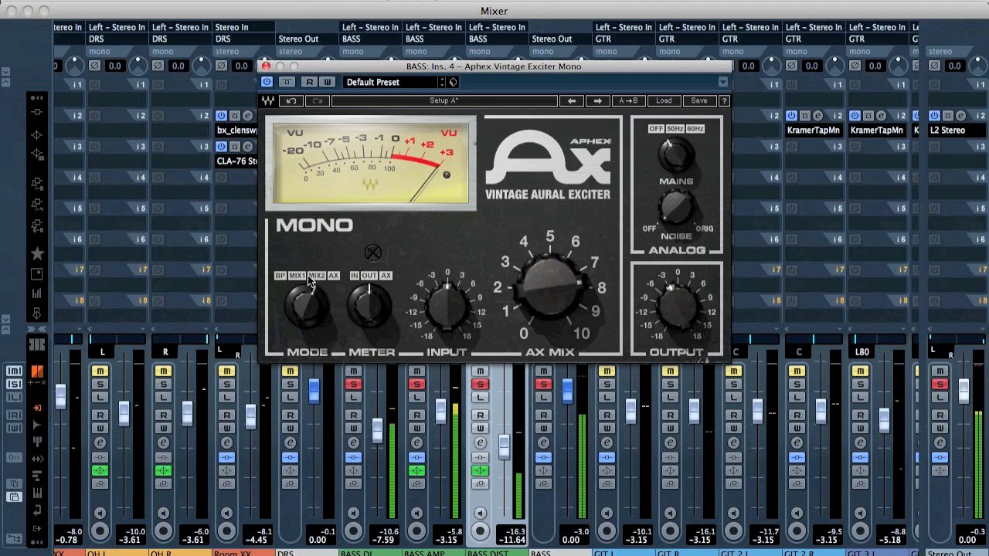
{"action": "left_click", "coordinate": [289, 82]}
{"action": "left_click", "coordinate": [289, 82]}
{"action": "left_click", "coordinate": [304, 277]}
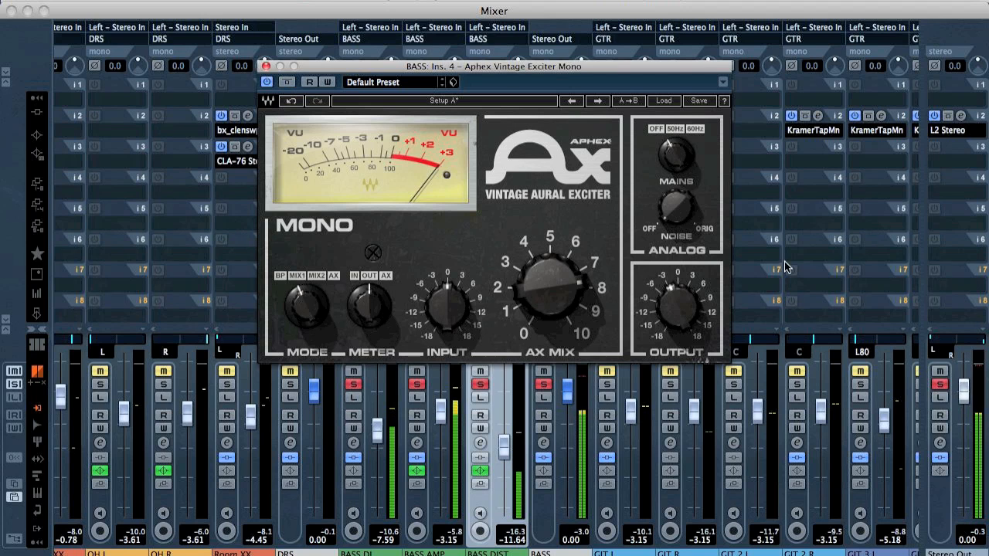
{"action": "left_click", "coordinate": [935, 383]}
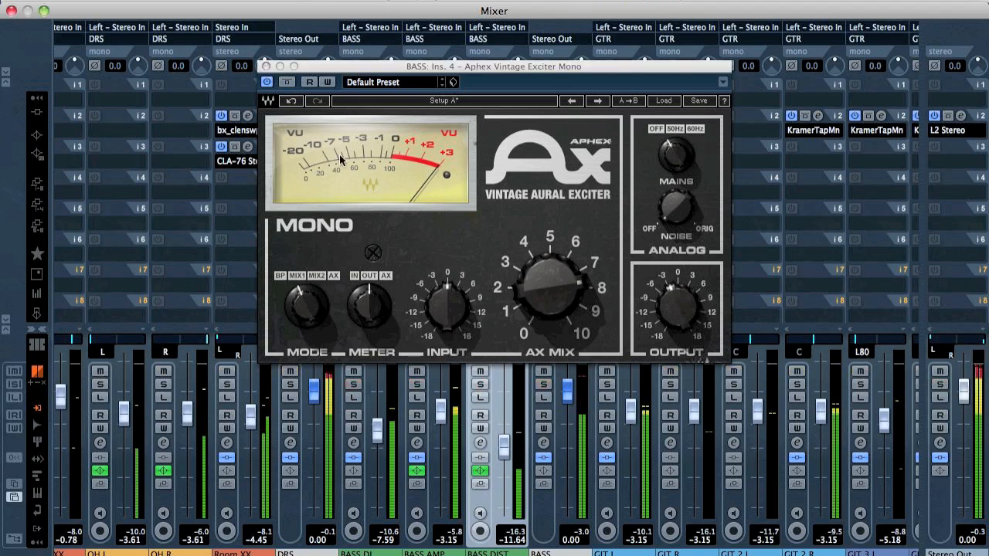
{"action": "left_click", "coordinate": [266, 66]}
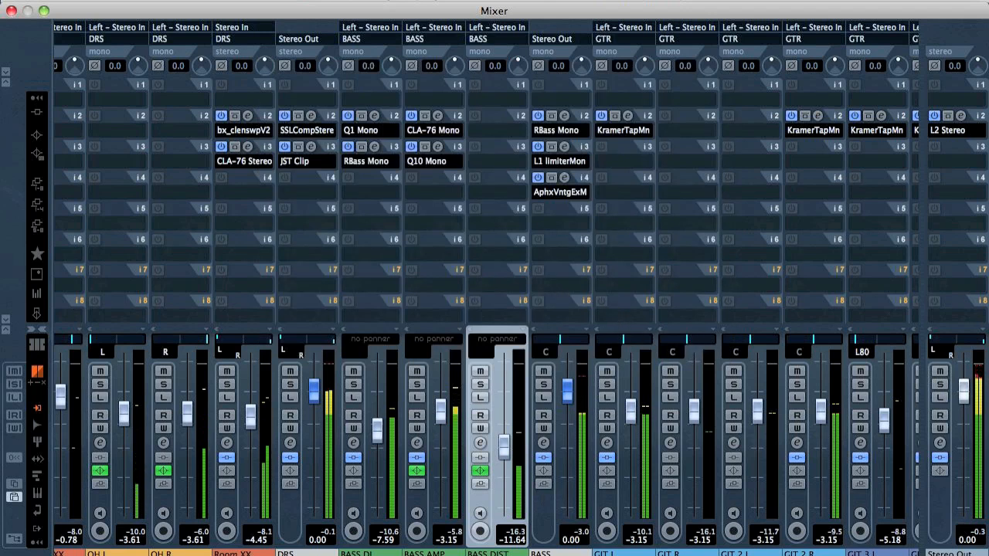
Pan GIT L and GIT R hard left, and GIT 2 L and GIT 2 R hard right.
{"action": "scroll", "coordinate": [487, 286], "scroll_direction": "right", "scroll_amount": 3}
{"action": "left_click_drag", "start_coordinate": [437, 339], "coordinate": [372, 334]}
{"action": "left_click_drag", "start_coordinate": [622, 339], "coordinate": [652, 339]}
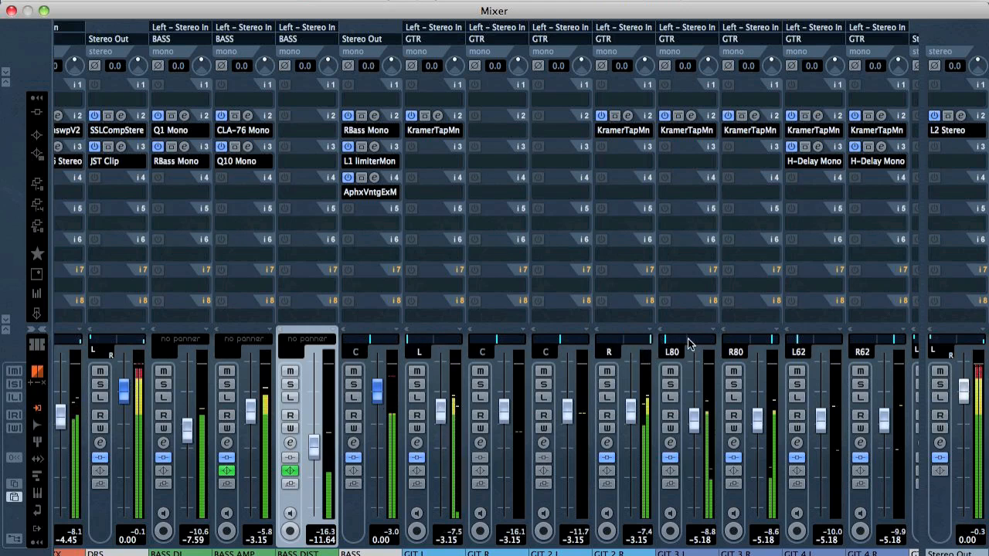
{"action": "scroll", "coordinate": [638, 513], "scroll_direction": "right", "scroll_amount": 2}
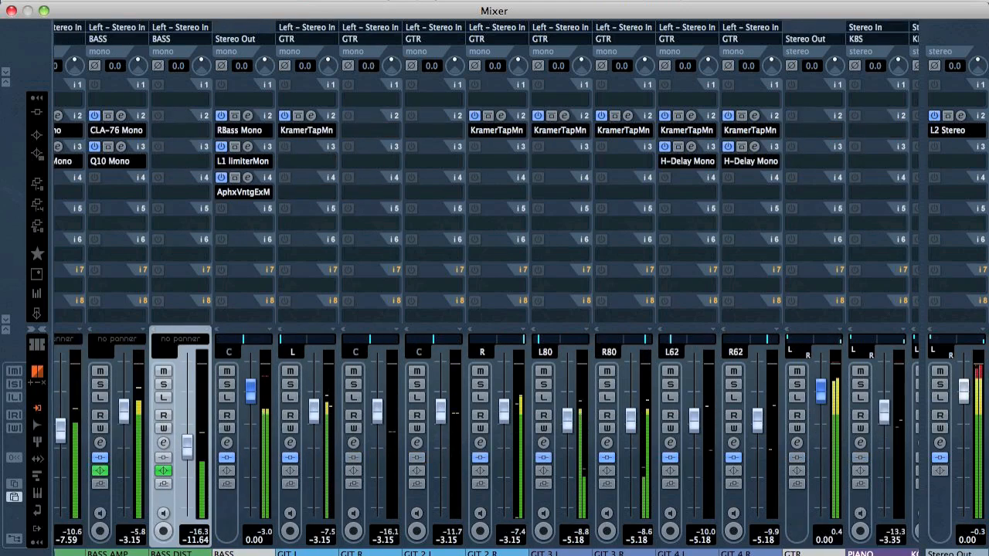
{"action": "left_click_drag", "start_coordinate": [374, 344], "coordinate": [320, 342]}
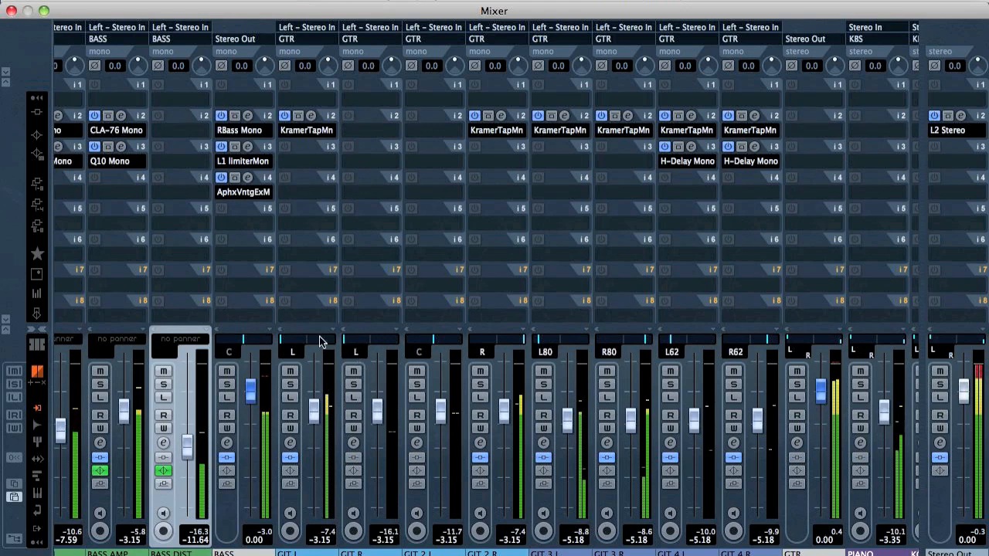
{"action": "left_click_drag", "start_coordinate": [453, 347], "coordinate": [508, 351]}
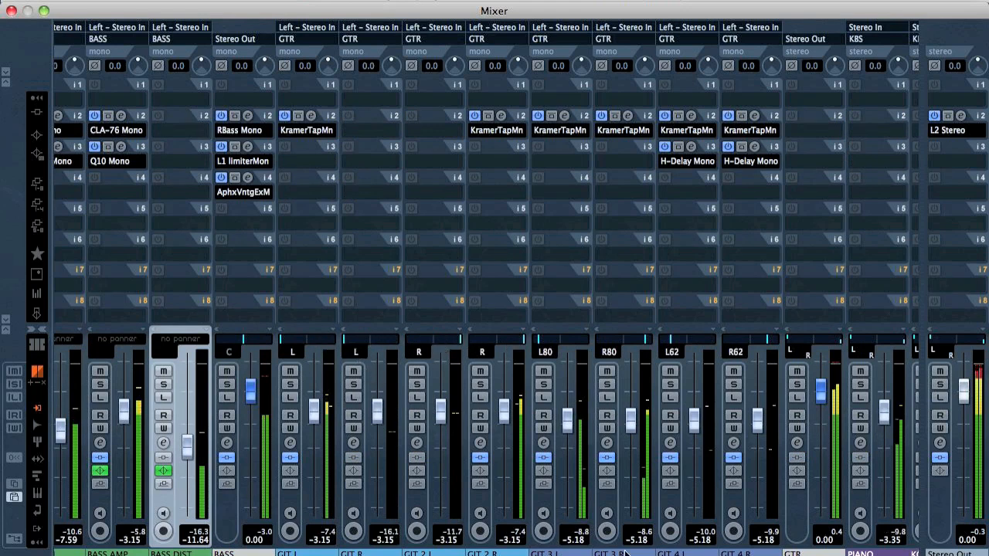
Insert the L1 limiter Stereo in slot 2 of the GTR group channel.
{"action": "scroll", "coordinate": [584, 446], "scroll_direction": "right", "scroll_amount": 1}
{"action": "scroll", "coordinate": [486, 288], "scroll_direction": "right", "scroll_amount": 3}
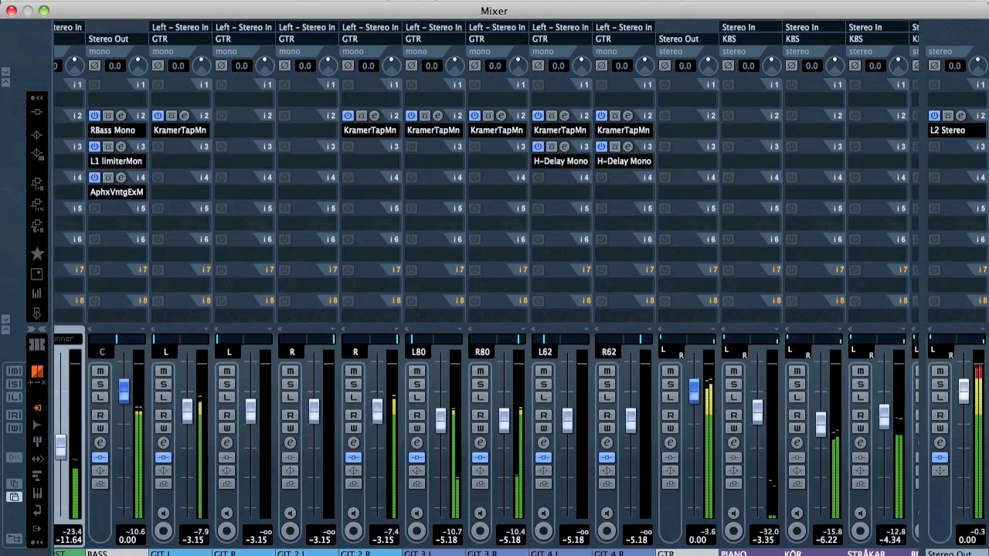
{"action": "left_click", "coordinate": [683, 133]}
{"action": "mouse_move", "coordinate": [734, 305]}
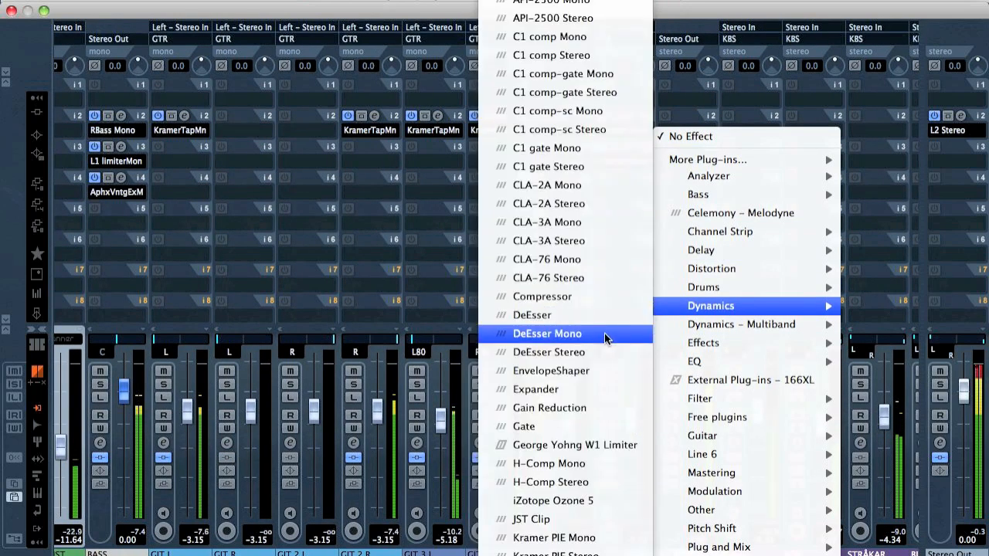
{"action": "mouse_move", "coordinate": [548, 1]}
{"action": "left_click", "coordinate": [410, 2]}
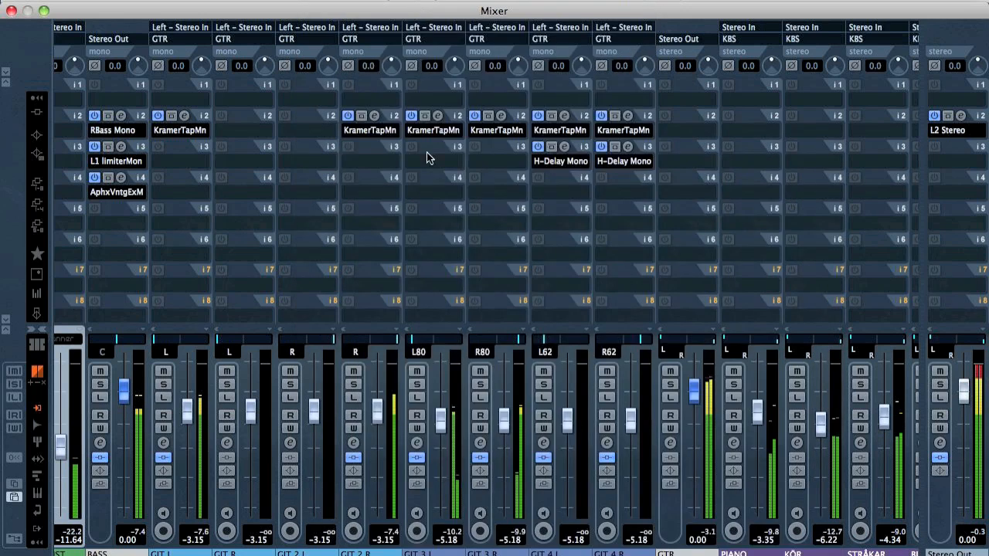
Set the GTR limiter's threshold to -9.0 and its out ceiling to about -6.0, and close its window.
{"action": "left_click_drag", "start_coordinate": [660, 206], "coordinate": [621, 176]}
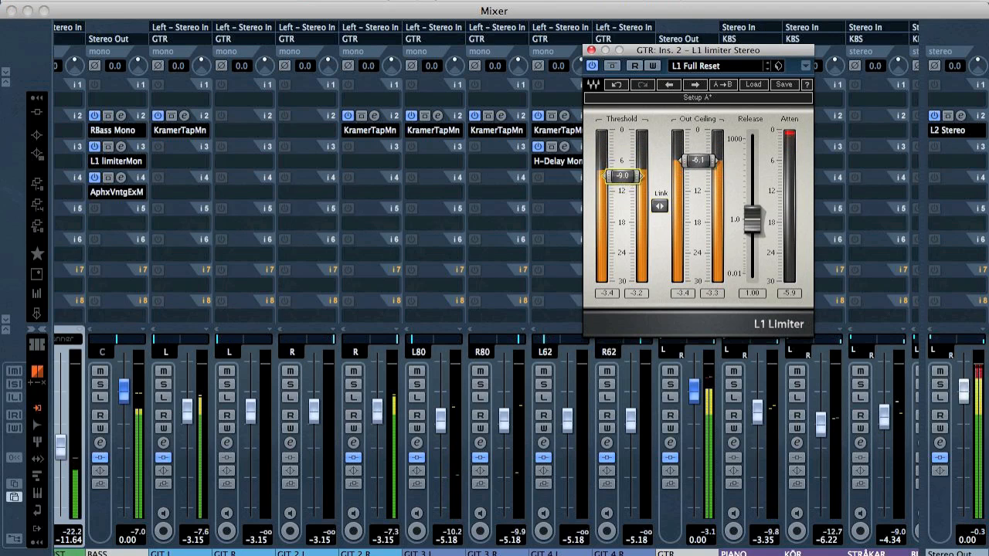
{"action": "left_click_drag", "start_coordinate": [699, 159], "coordinate": [699, 160]}
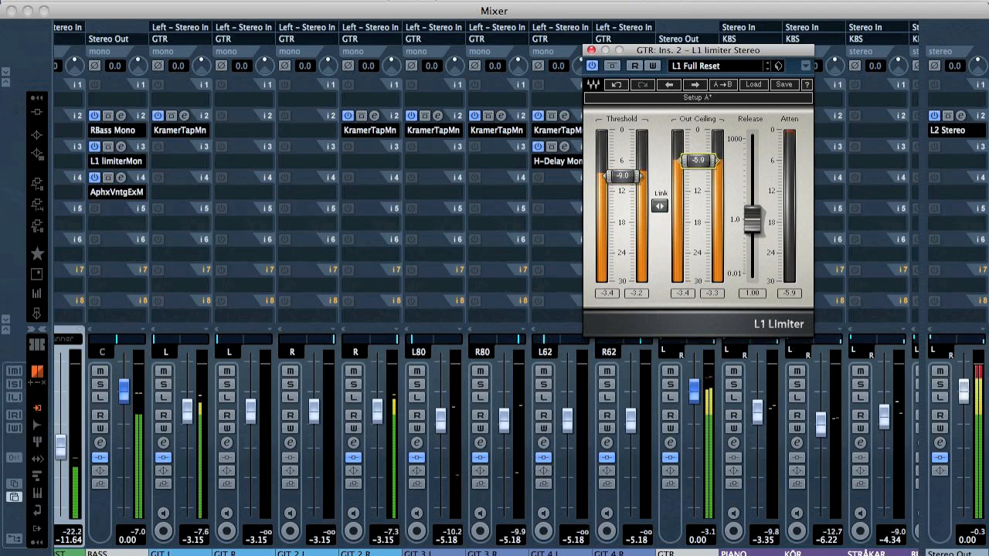
{"action": "left_click", "coordinate": [591, 50]}
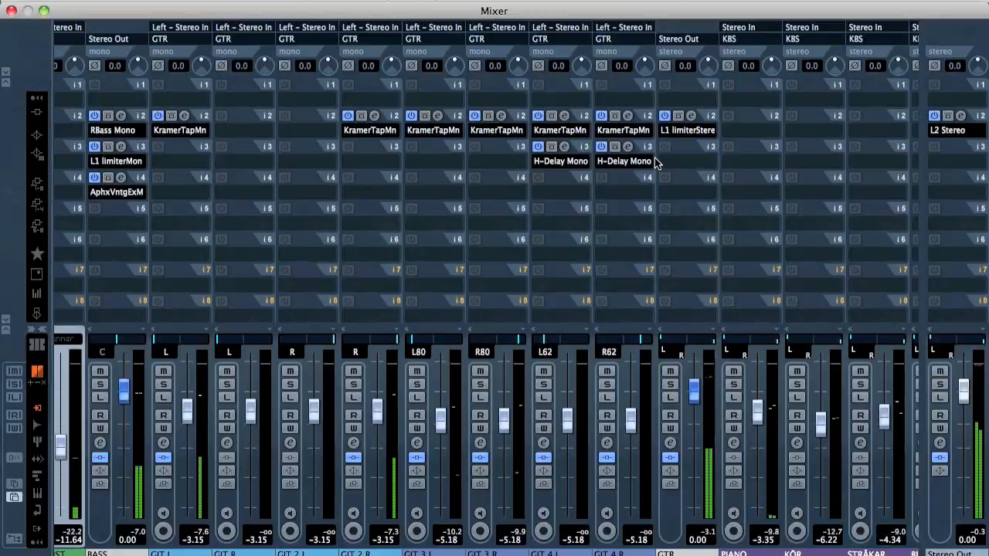
Restart playback from about bar 58 in the project window and return to the mixer.
{"action": "key", "text": "F3"}
{"action": "key", "text": "space"}
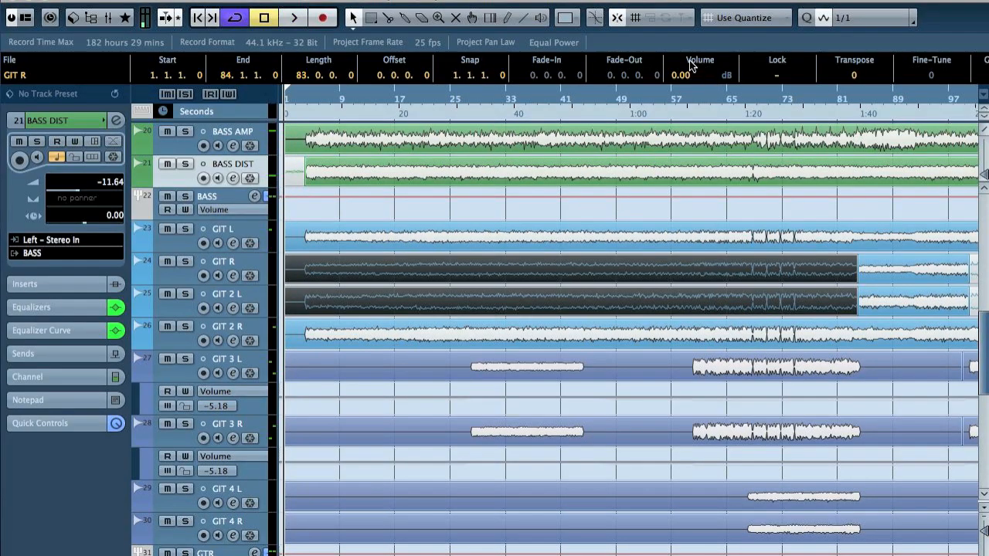
{"action": "left_click", "coordinate": [680, 99]}
{"action": "key", "text": "space"}
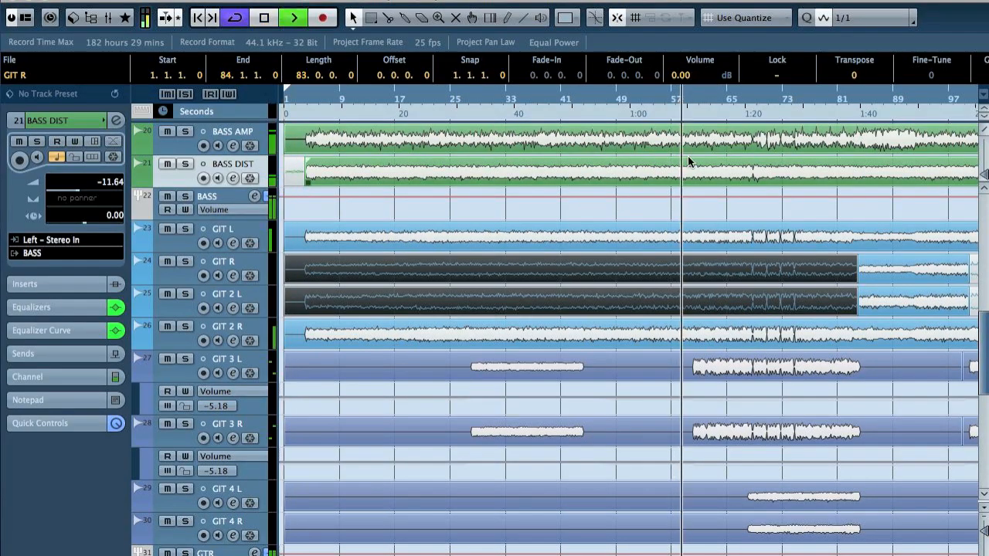
{"action": "key", "text": "F3"}
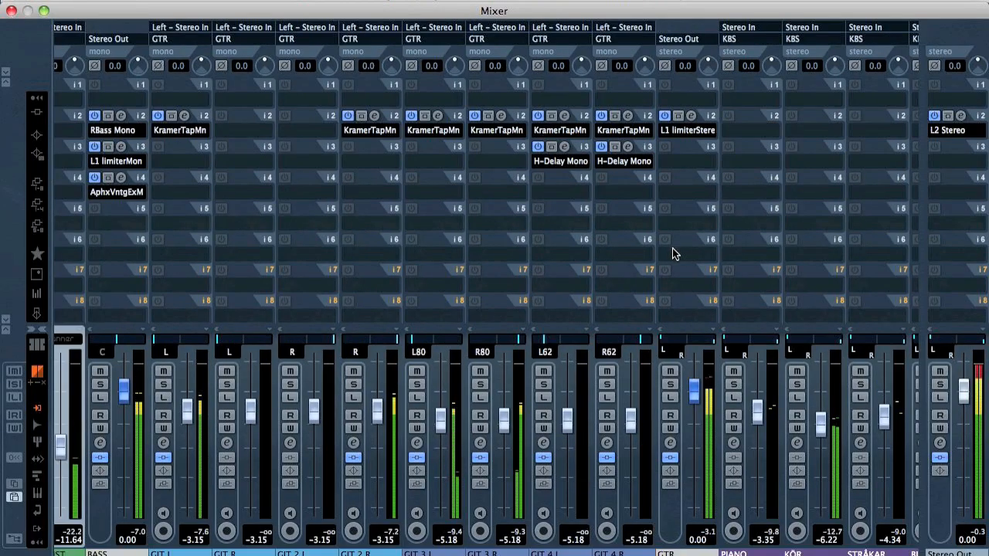
Set the release of the GTR group's L1 limiter to 50.00 and close its window.
{"action": "left_click", "coordinate": [689, 128]}
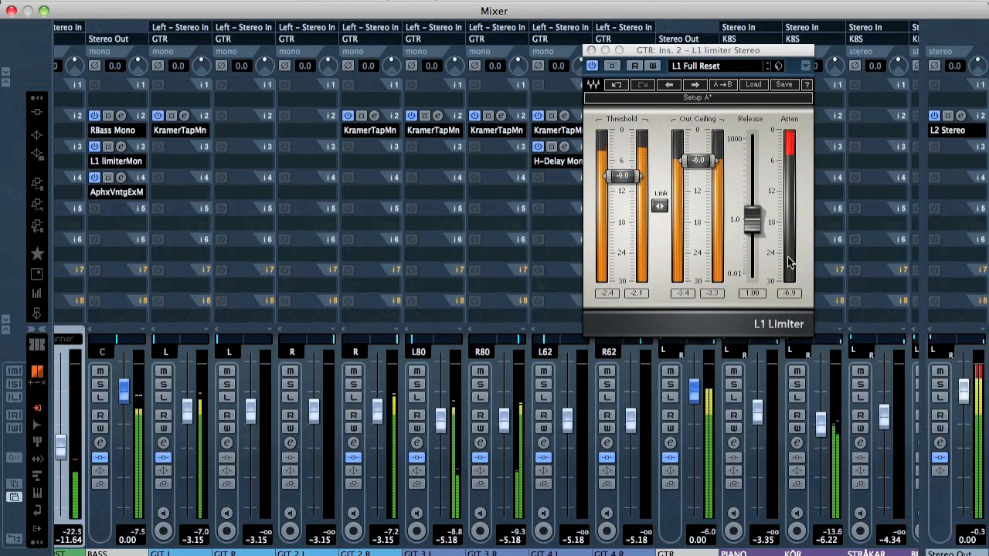
{"action": "left_click", "coordinate": [749, 220]}
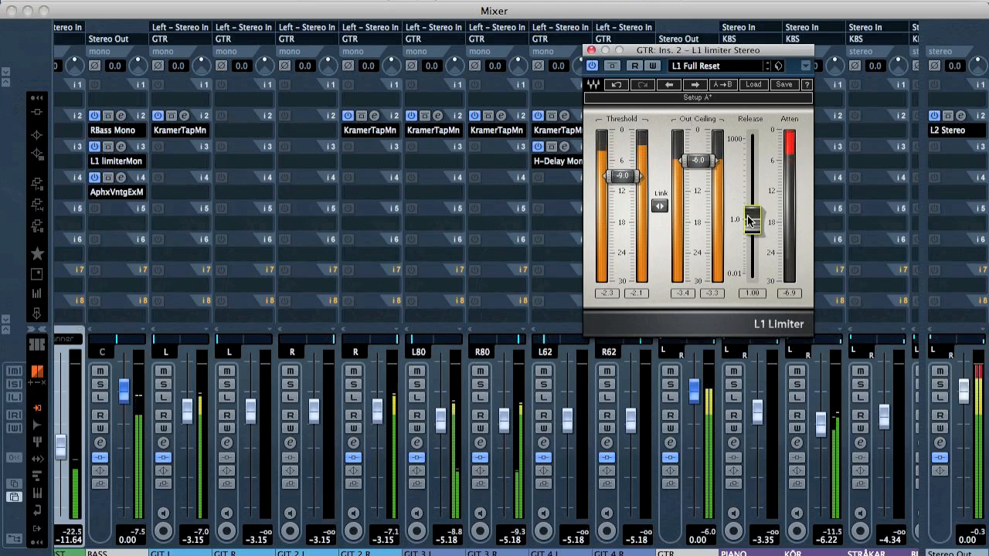
{"action": "left_click_drag", "start_coordinate": [751, 220], "coordinate": [751, 173]}
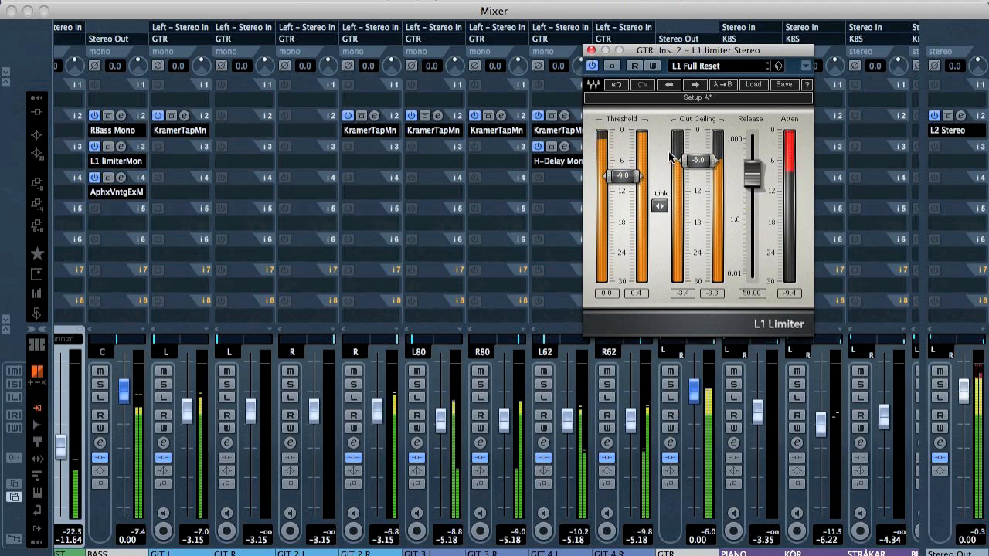
{"action": "left_click", "coordinate": [591, 50]}
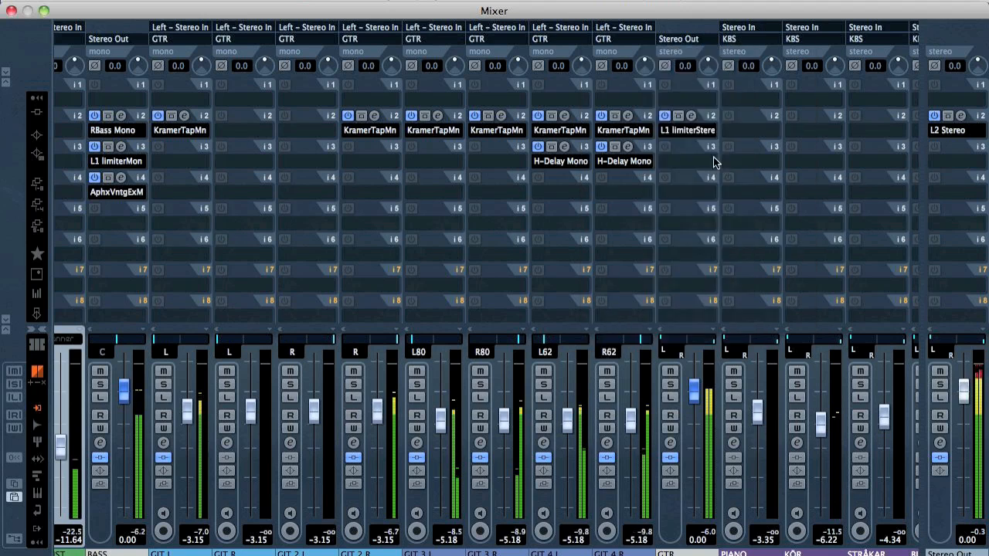
Remove the L1 limiter from the second insert slot of the GTR group channel.
{"action": "left_click", "coordinate": [682, 133]}
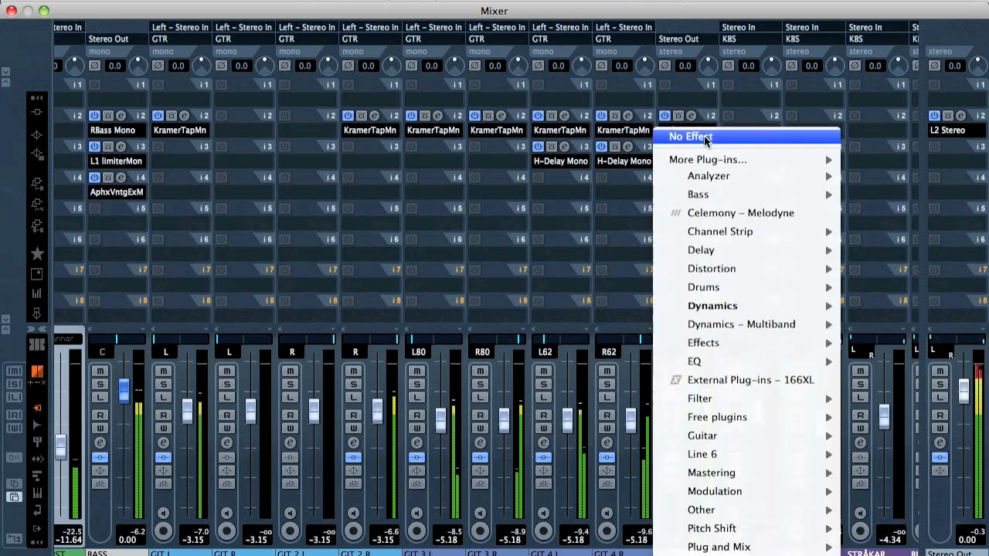
{"action": "left_click", "coordinate": [707, 136]}
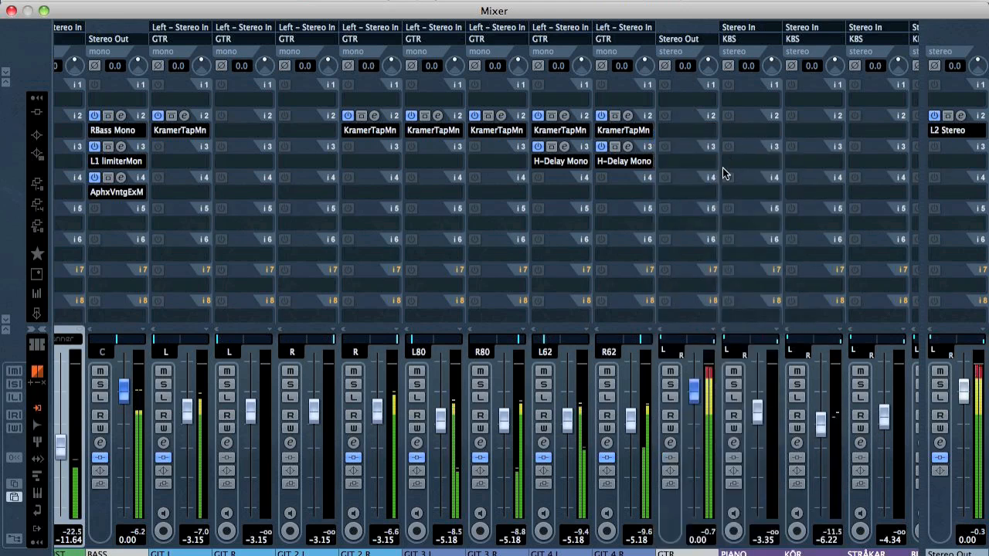
Select the BLÅS track and place the playback cursor where its final part begins, at about bar 205.
{"action": "scroll", "coordinate": [717, 177], "scroll_direction": "right", "scroll_amount": 6}
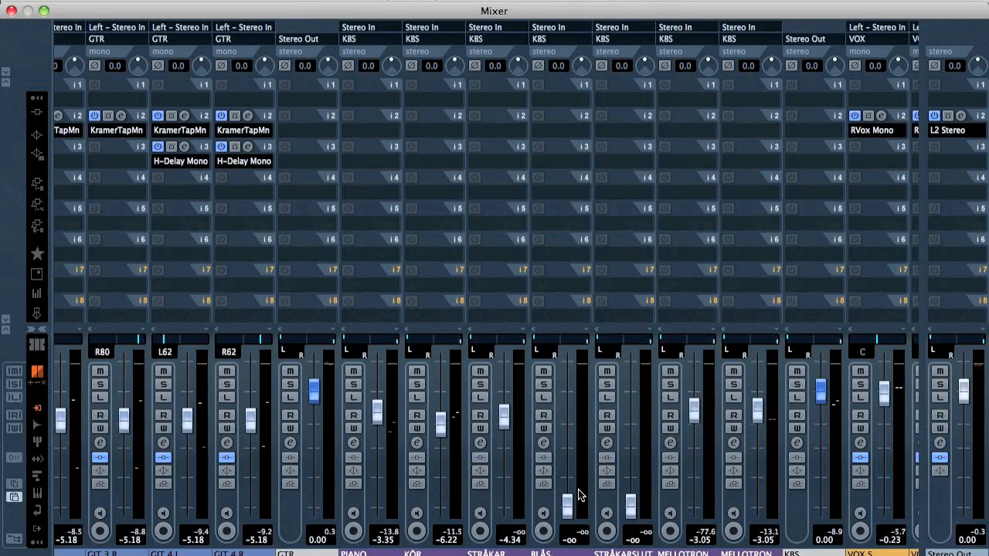
{"action": "key", "text": "F3"}
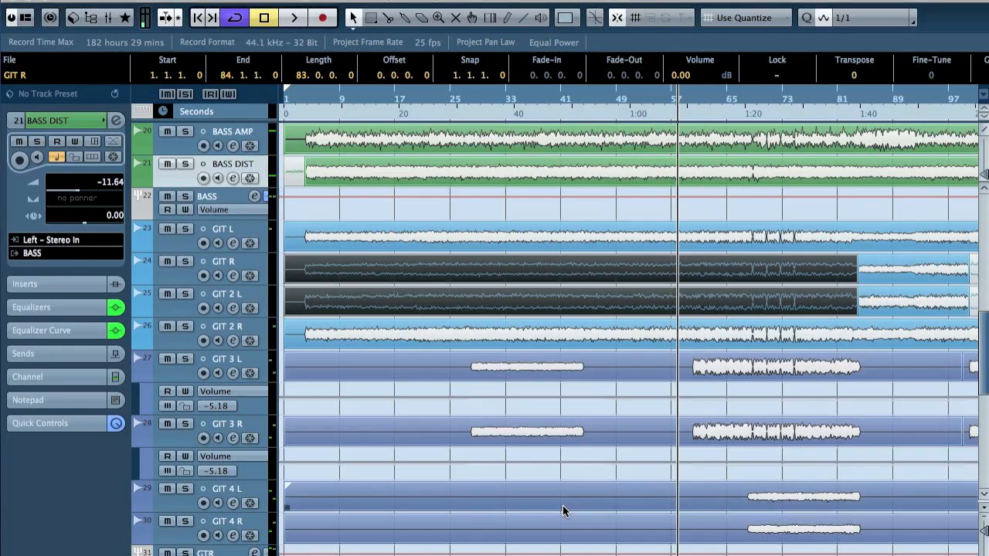
{"action": "scroll", "coordinate": [325, 432], "scroll_direction": "down", "scroll_amount": 10}
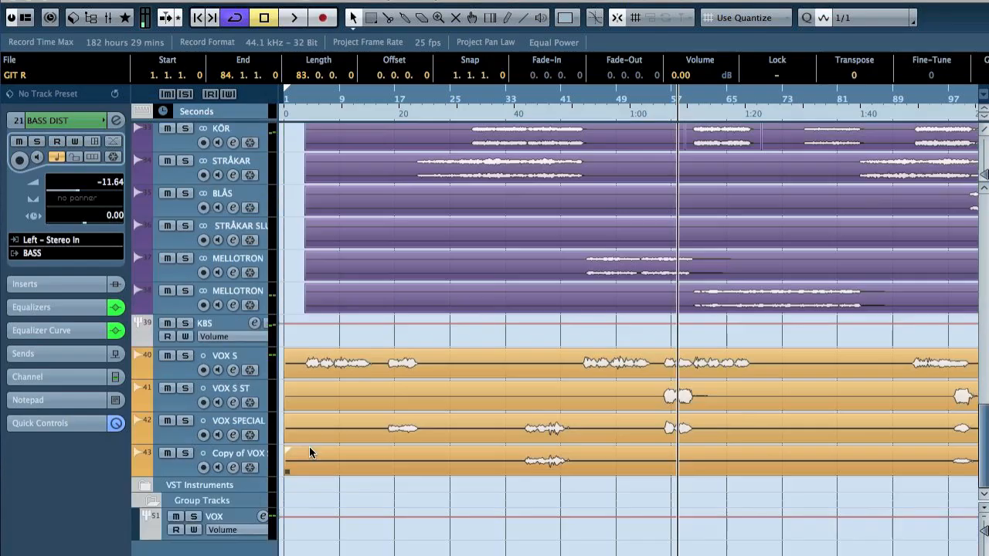
{"action": "left_click", "coordinate": [225, 189]}
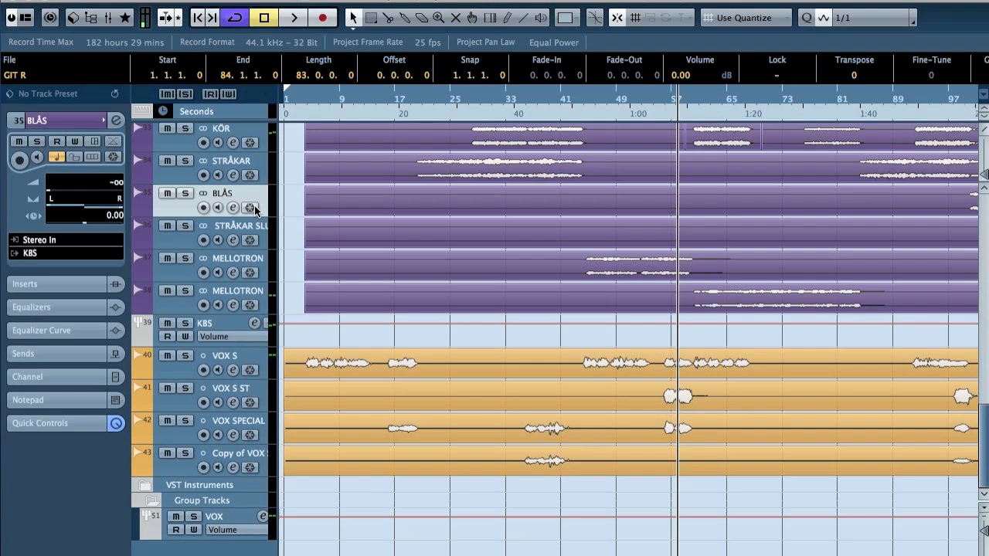
{"action": "scroll", "coordinate": [494, 258], "scroll_direction": "right", "scroll_amount": 15}
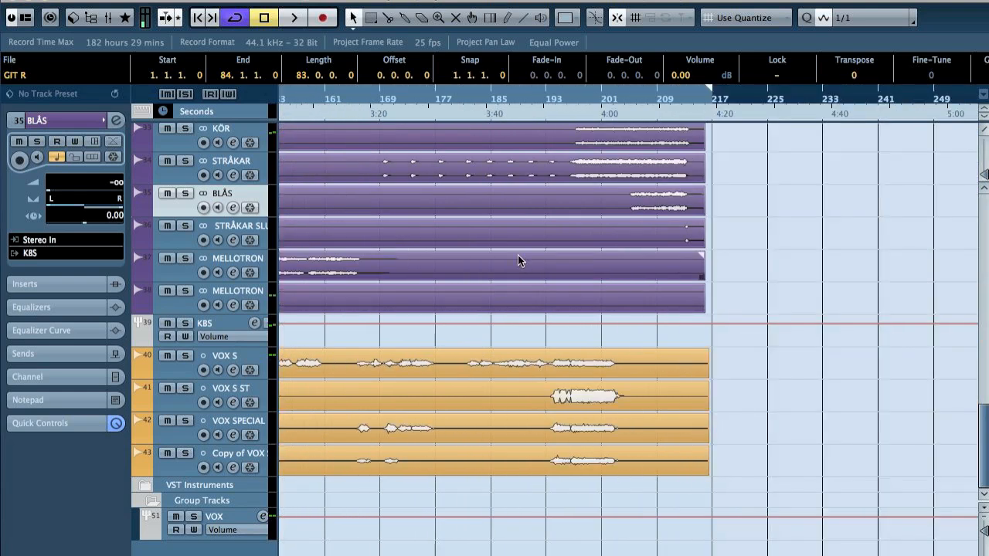
{"action": "left_click", "coordinate": [629, 93]}
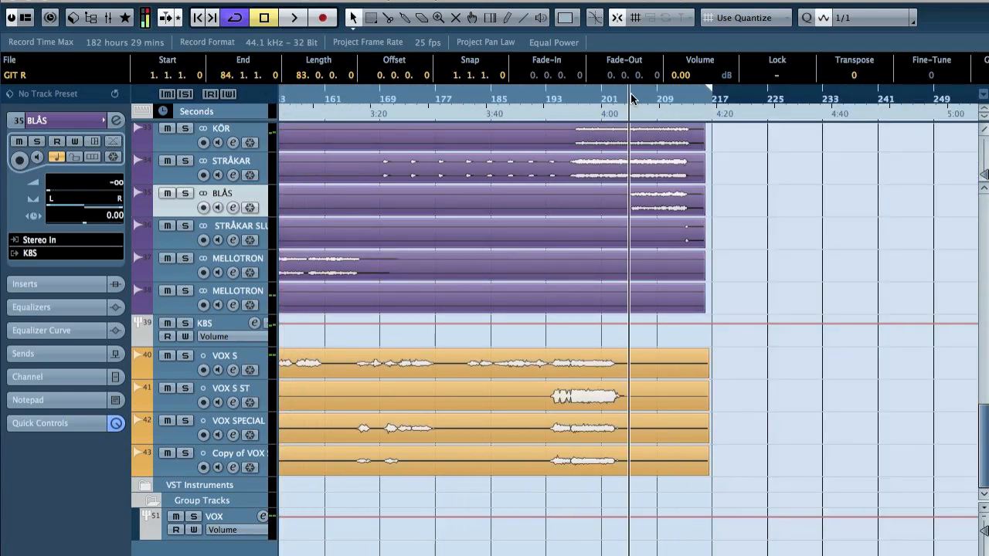
{"action": "key", "text": "F3"}
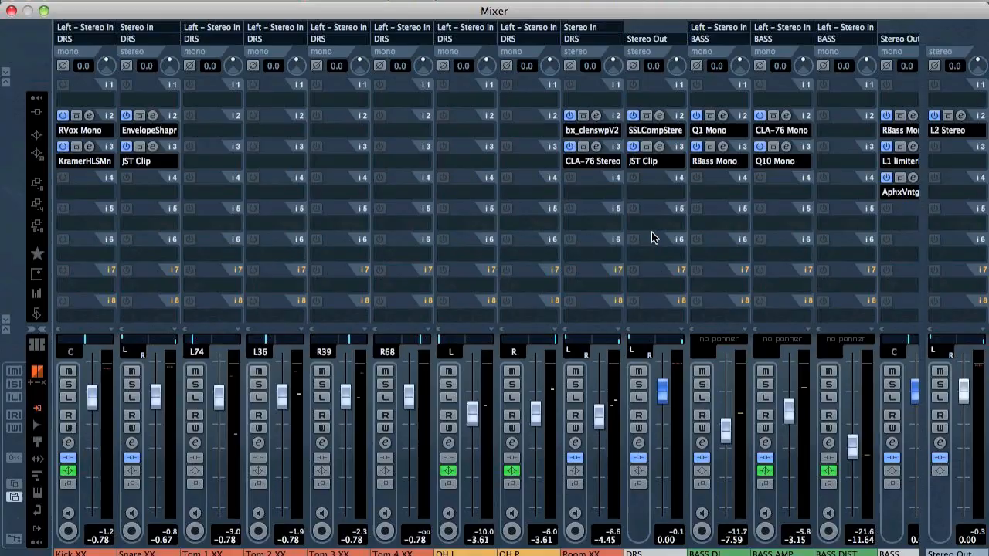
{"action": "key", "text": "F3"}
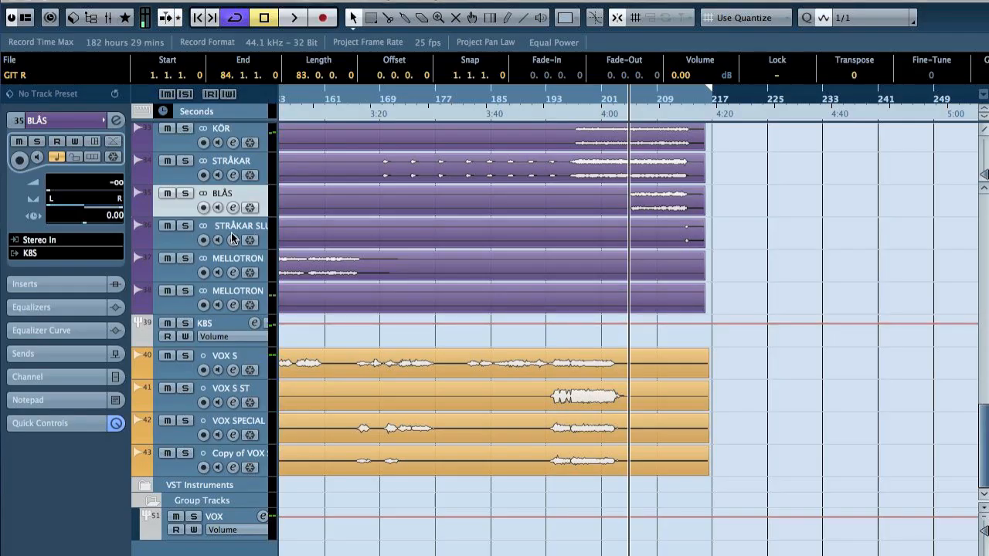
Open the BLÅS channel settings, start playback and raise the channel's volume to about -1.50 dB.
{"action": "key", "text": "e"}
{"action": "key", "text": "space"}
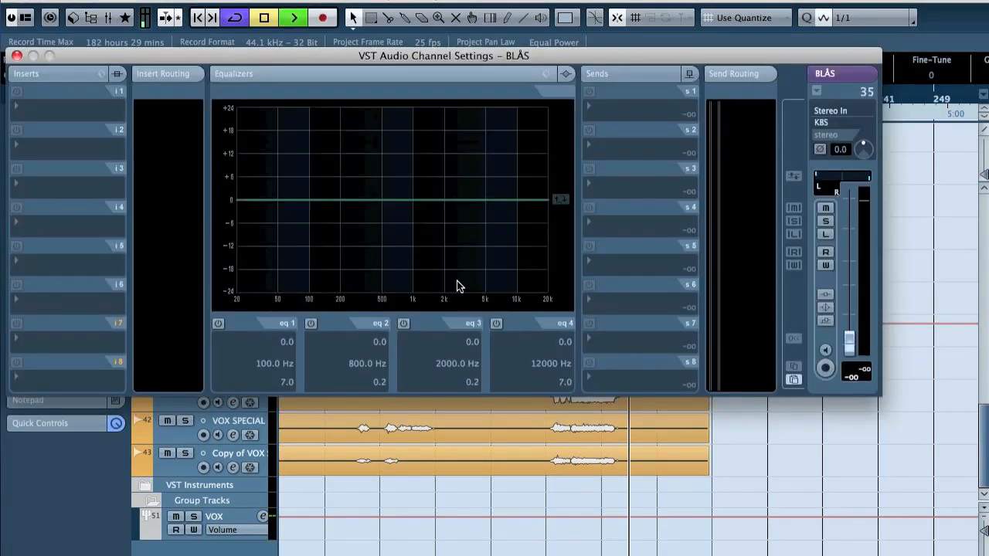
{"action": "left_click_drag", "start_coordinate": [847, 352], "coordinate": [852, 245]}
{"action": "key", "text": "s"}
{"action": "key", "text": "s"}
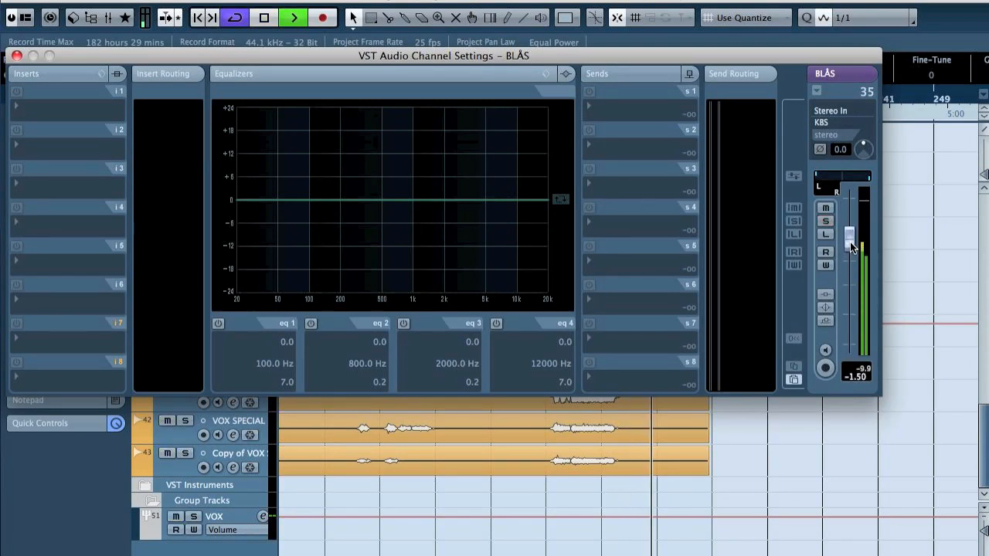
Raise the STRÅKAR SLUT channel's volume to 0.00 dB, stop playback and close the BLÅS channel settings.
{"action": "key", "text": "F3"}
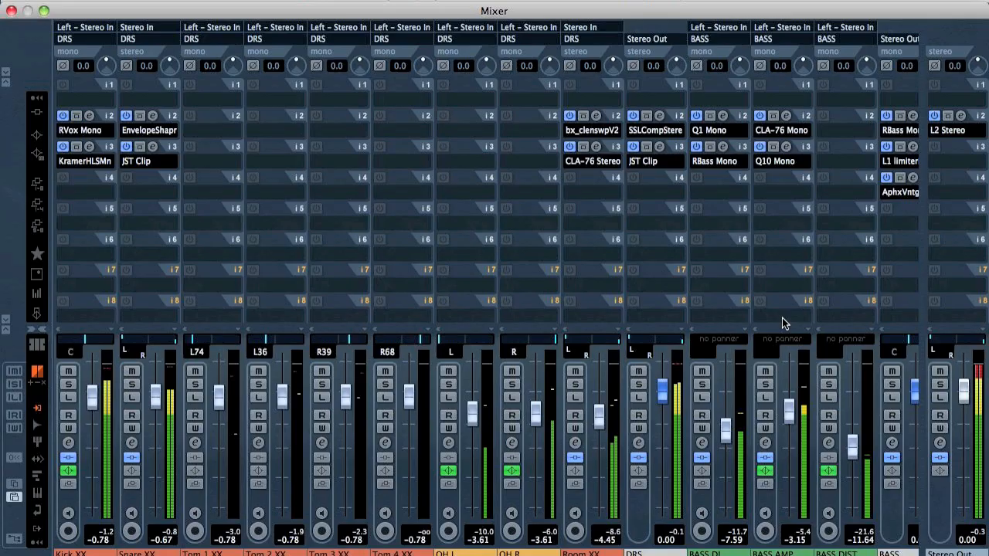
{"action": "left_click_drag", "start_coordinate": [633, 452], "coordinate": [643, 390]}
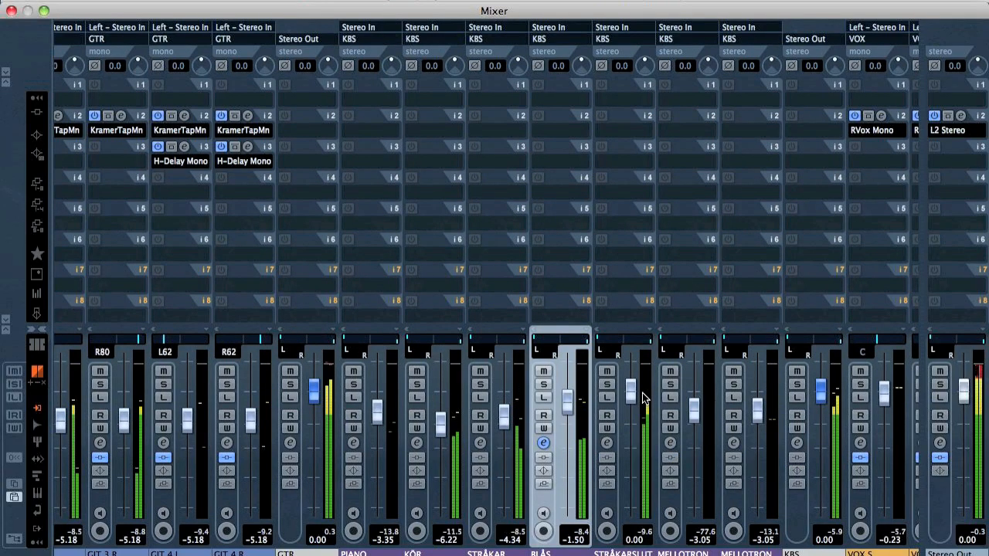
{"action": "key", "text": "F3"}
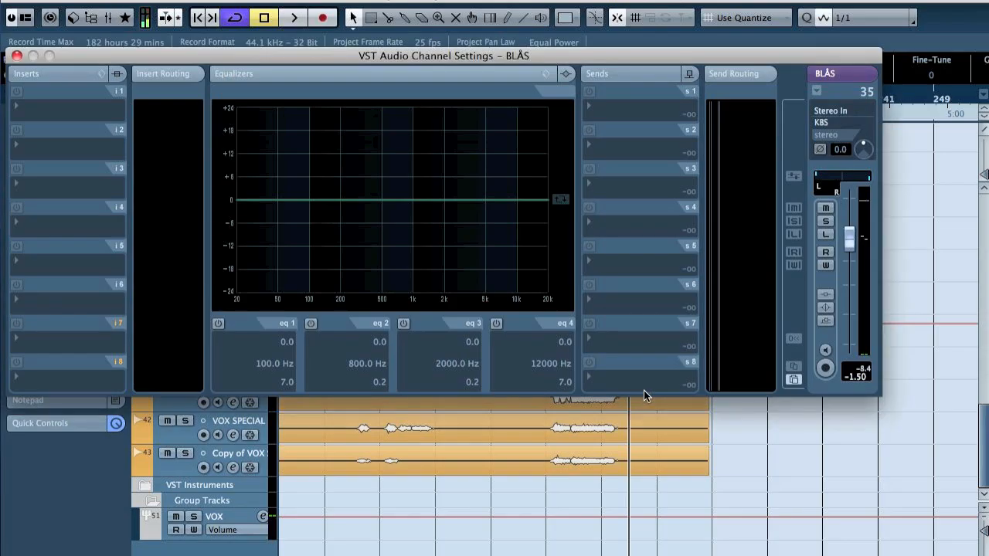
{"action": "left_click", "coordinate": [17, 55]}
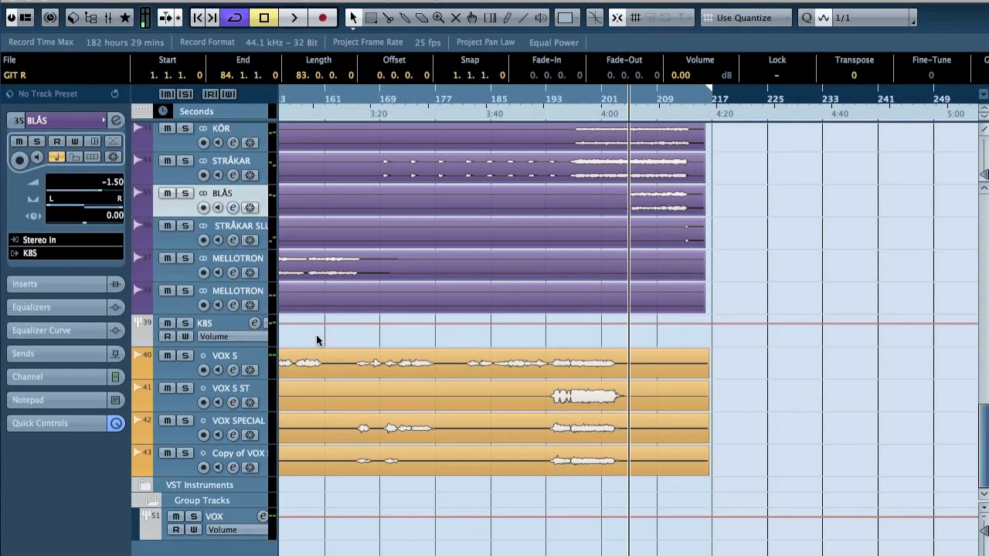
Insert the MV2 Stereo plug-in in the second insert slot of the KBS group track.
{"action": "left_click", "coordinate": [216, 332]}
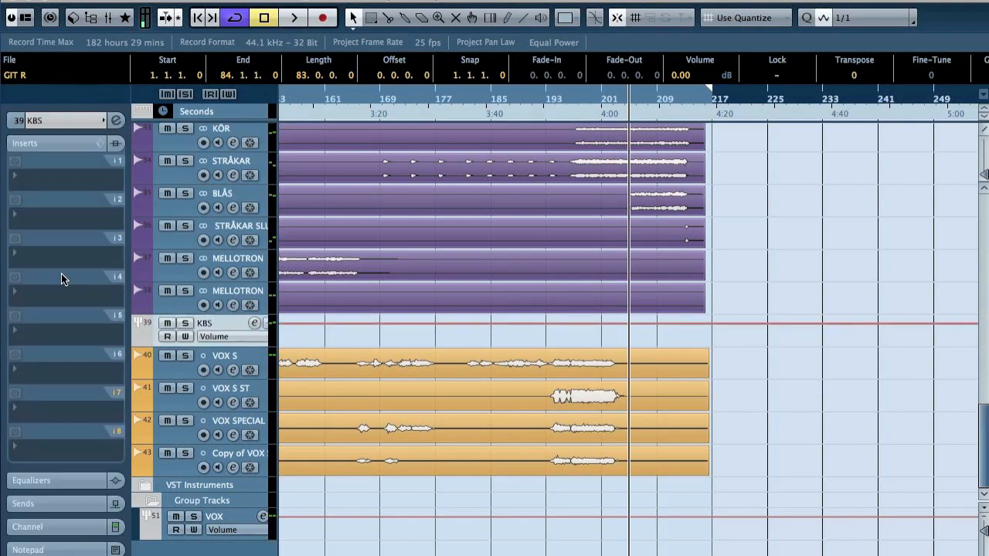
{"action": "left_click", "coordinate": [33, 221]}
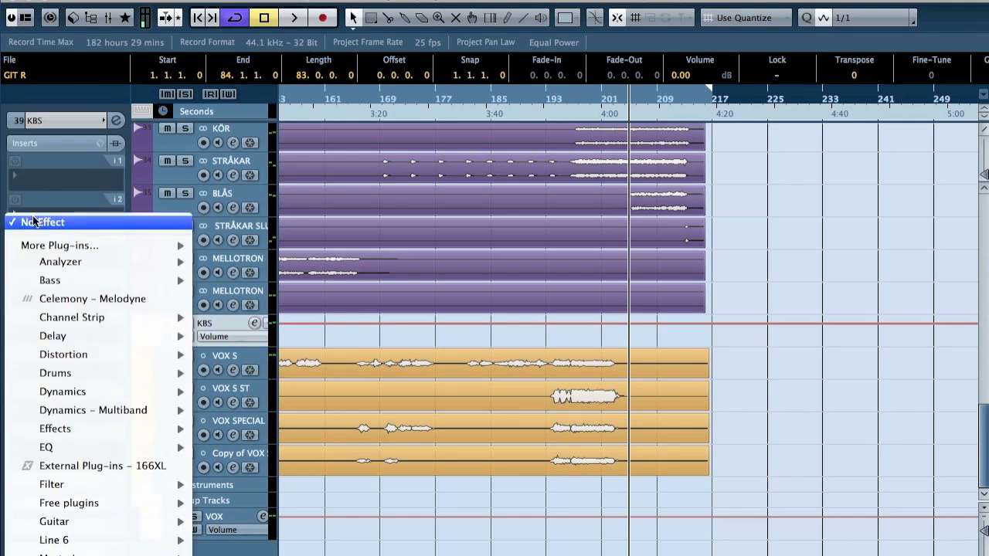
{"action": "mouse_move", "coordinate": [55, 395]}
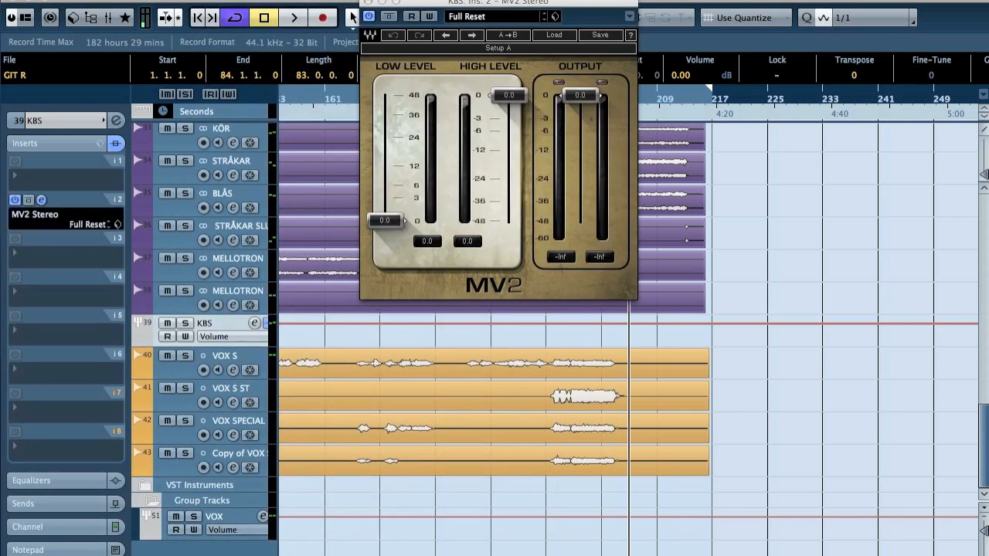
Set MV2's low level to about 13.0, high level to -4.1 and output to -1.5, and close the plug-in.
{"action": "left_click_drag", "start_coordinate": [389, 203], "coordinate": [385, 145]}
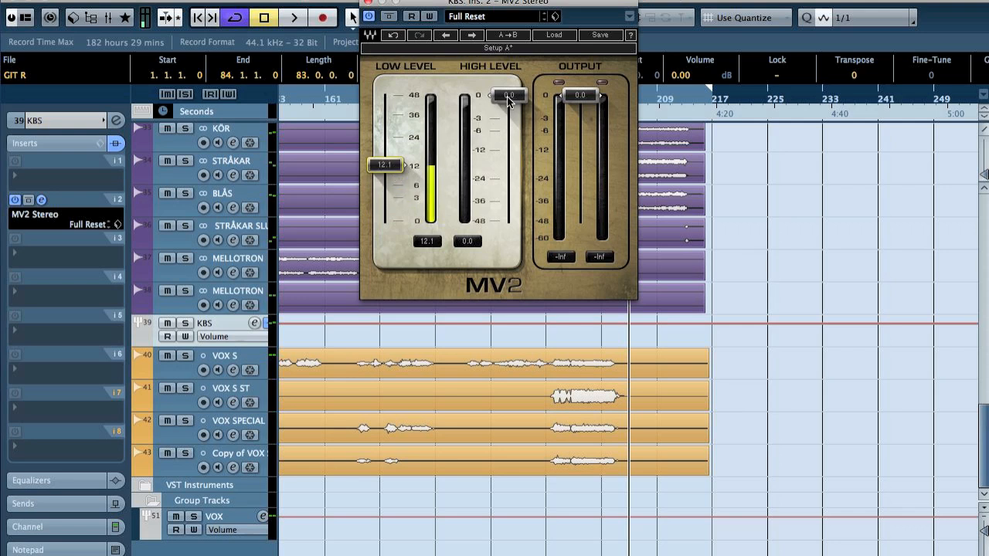
{"action": "left_click_drag", "start_coordinate": [501, 105], "coordinate": [504, 133]}
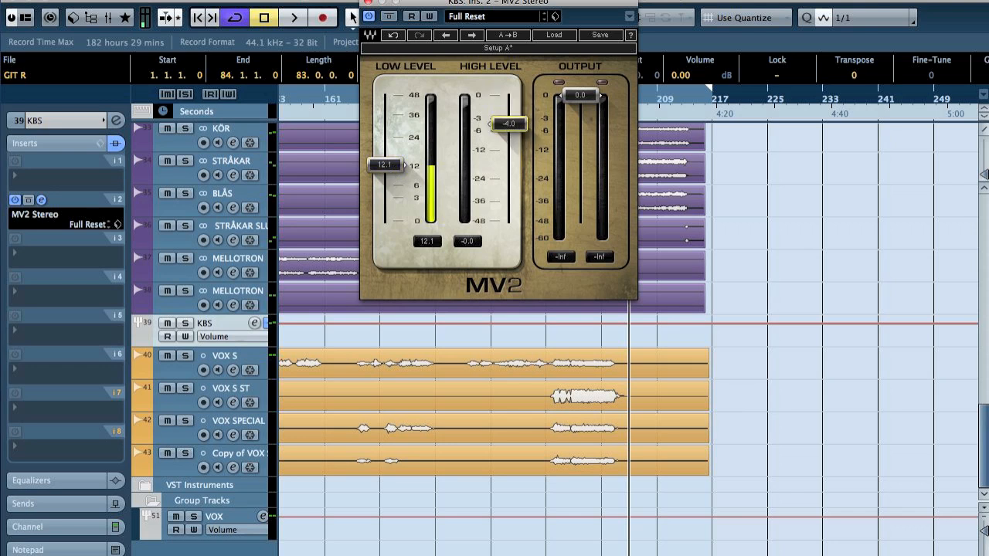
{"action": "mouse_move", "coordinate": [585, 106]}
{"action": "left_mouse_down"}
{"action": "mouse_move", "coordinate": [585, 128]}
{"action": "mouse_move", "coordinate": [597, 114]}
{"action": "left_mouse_up"}
{"action": "left_click_drag", "start_coordinate": [397, 160], "coordinate": [386, 162]}
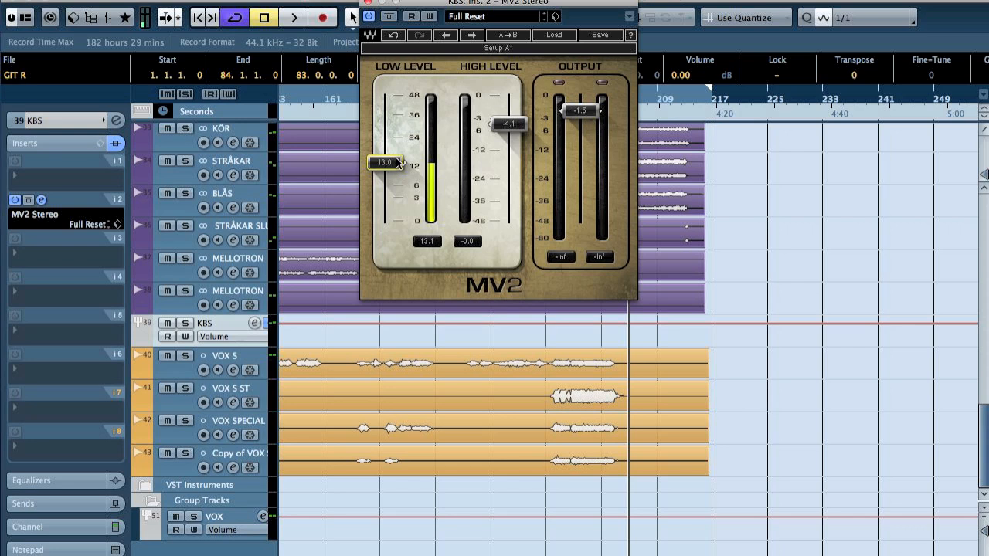
{"action": "left_click", "coordinate": [367, 3]}
Play the ending and raise the BLÅS track's volume to about 0.76 dB.
{"action": "key", "text": "space"}
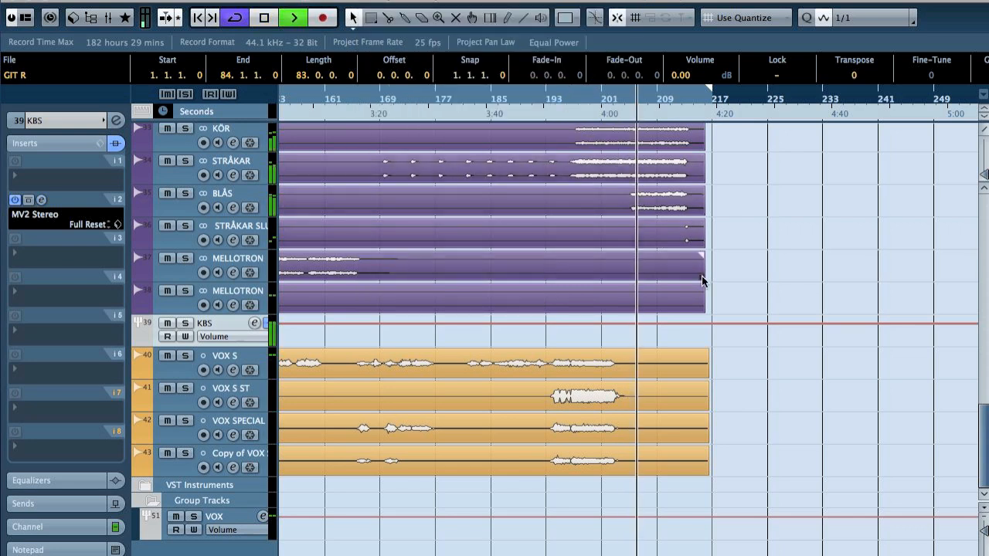
{"action": "left_click", "coordinate": [155, 201]}
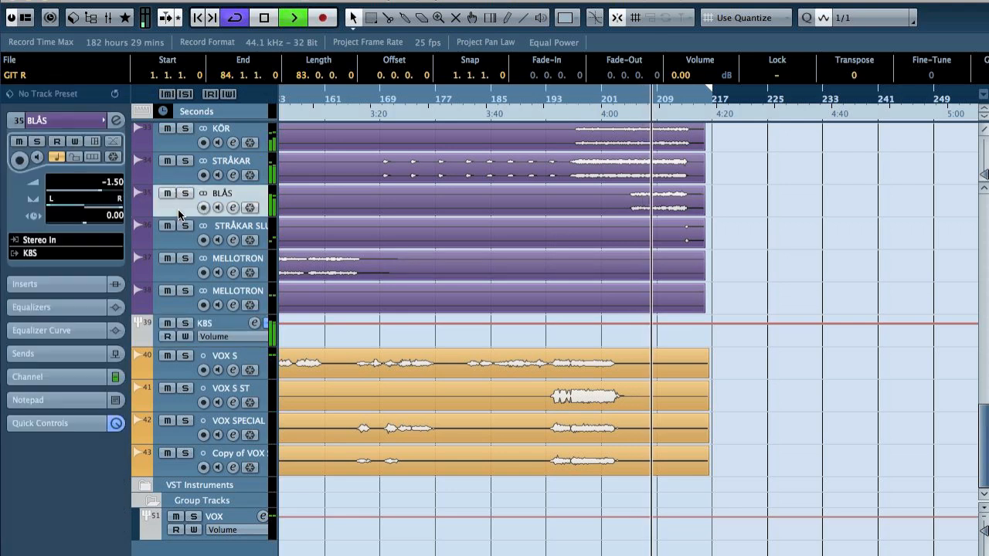
{"action": "left_click_drag", "start_coordinate": [104, 195], "coordinate": [108, 194]}
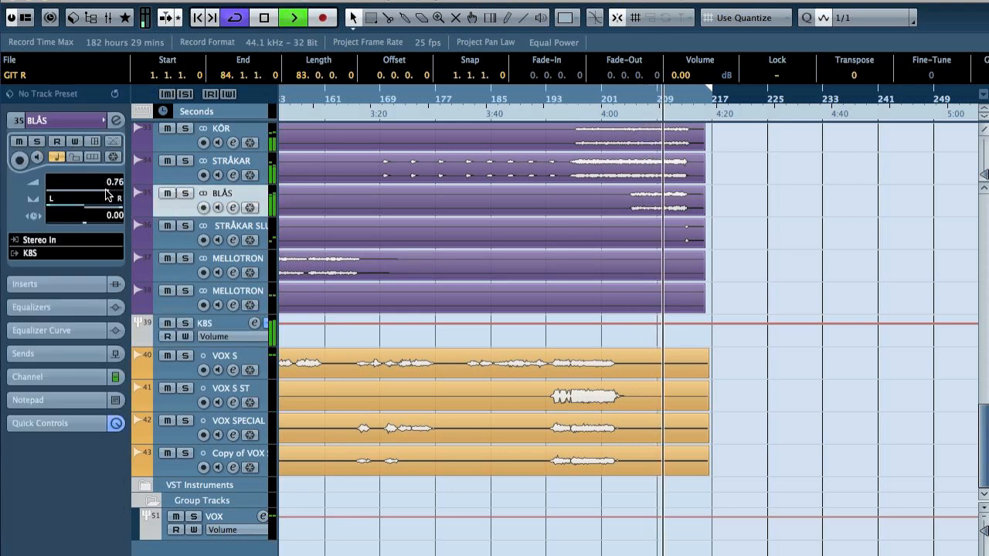
Raise the STRÅKAR SLUT track's volume to about 4.06 dB while auditioning its hit around bar 213, soloed and in the mix.
{"action": "left_click", "coordinate": [234, 225]}
{"action": "left_click_drag", "start_coordinate": [117, 196], "coordinate": [109, 193]}
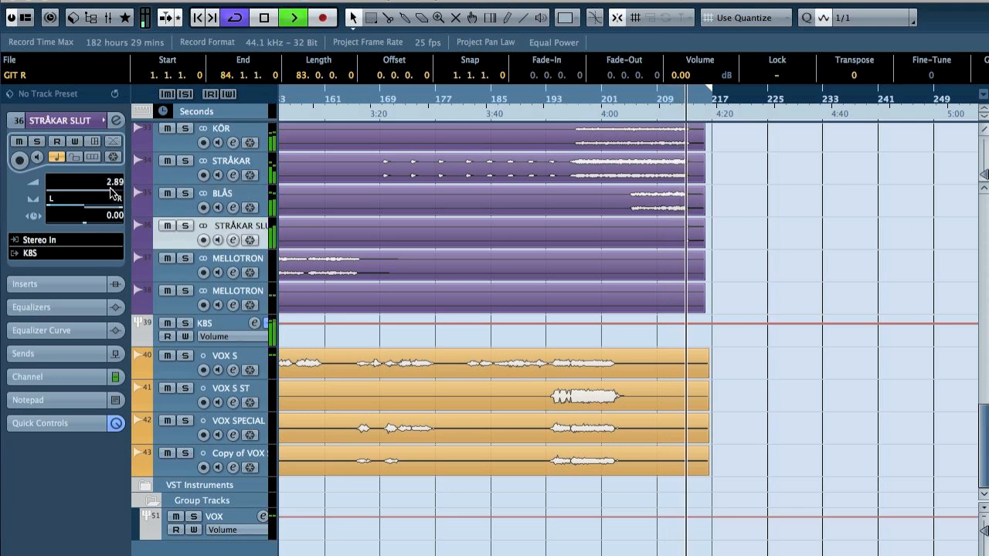
{"action": "key", "text": "space"}
{"action": "left_click_drag", "start_coordinate": [681, 102], "coordinate": [681, 115]}
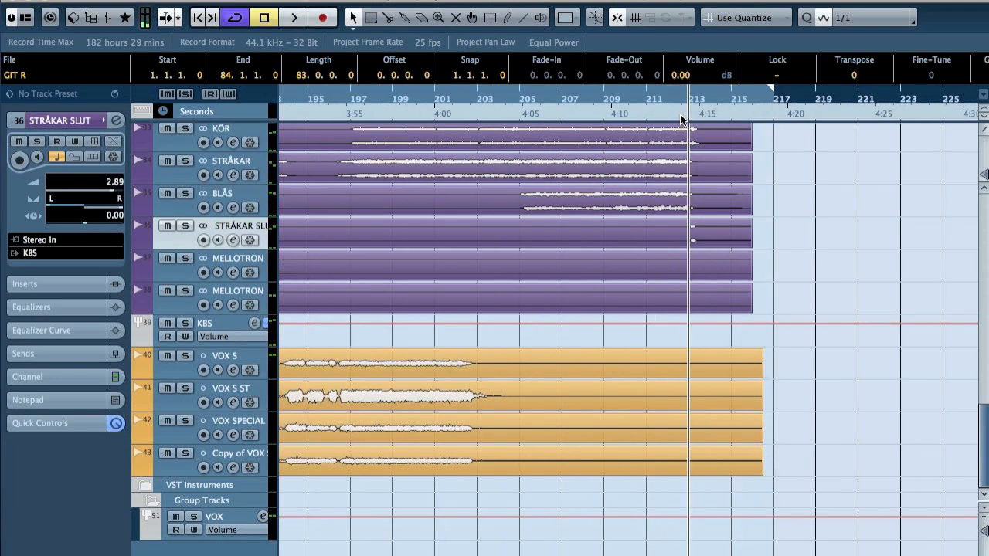
{"action": "key", "text": "s"}
{"action": "key", "text": "space"}
{"action": "key", "text": "space"}
{"action": "key", "text": "s"}
{"action": "key", "text": "space"}
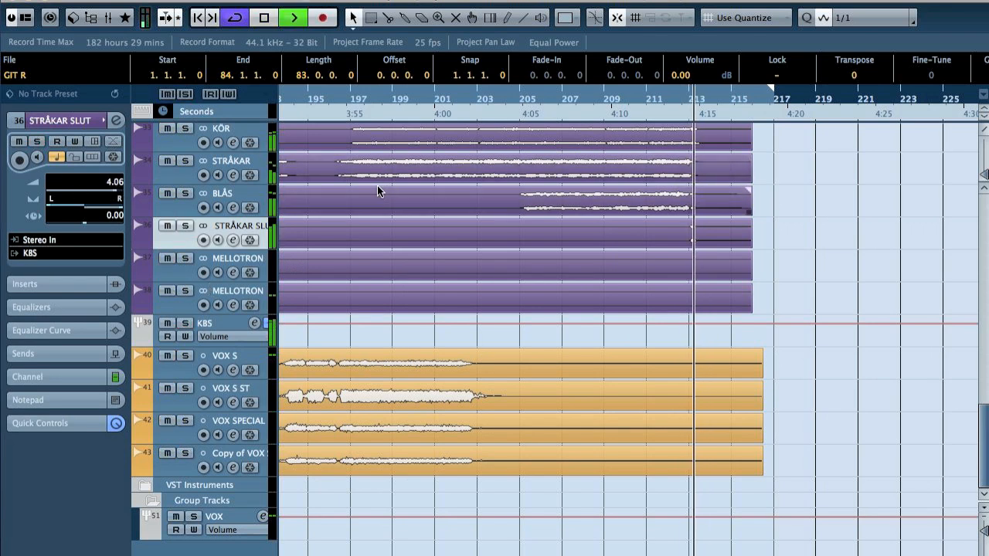
{"action": "key", "text": "space"}
Play the song's ending from about bar 211 to check the balance of the horns and final strings.
{"action": "key", "text": "g"}
{"action": "key", "text": "g"}
{"action": "key", "text": "g"}
{"action": "key", "text": "g"}
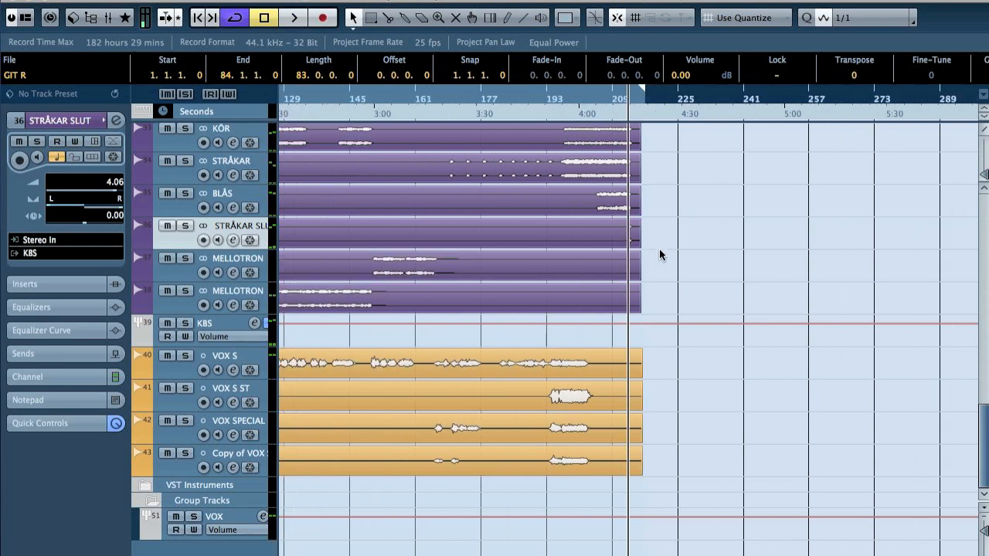
{"action": "left_click", "coordinate": [620, 99]}
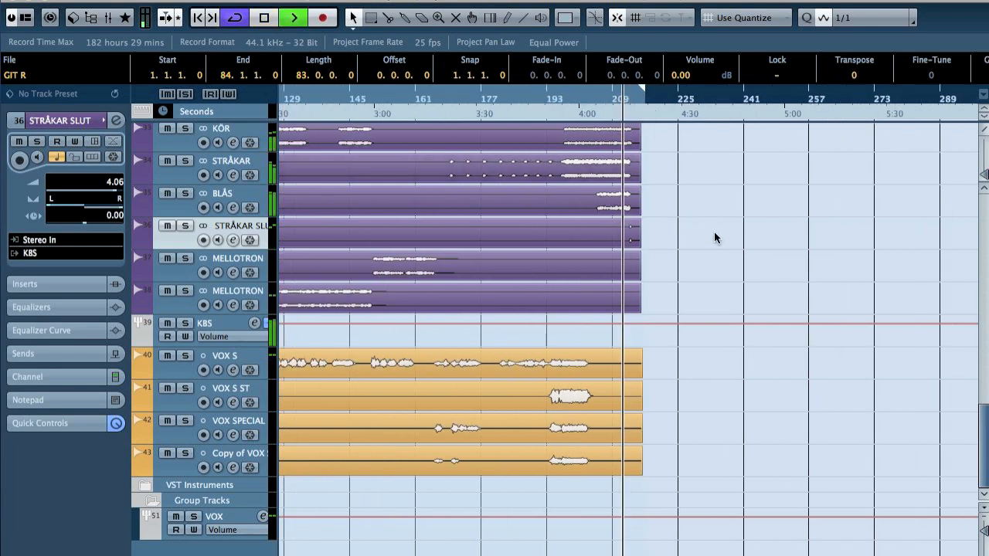
{"action": "key", "text": "h"}
{"action": "key", "text": "h"}
{"action": "key", "text": "h"}
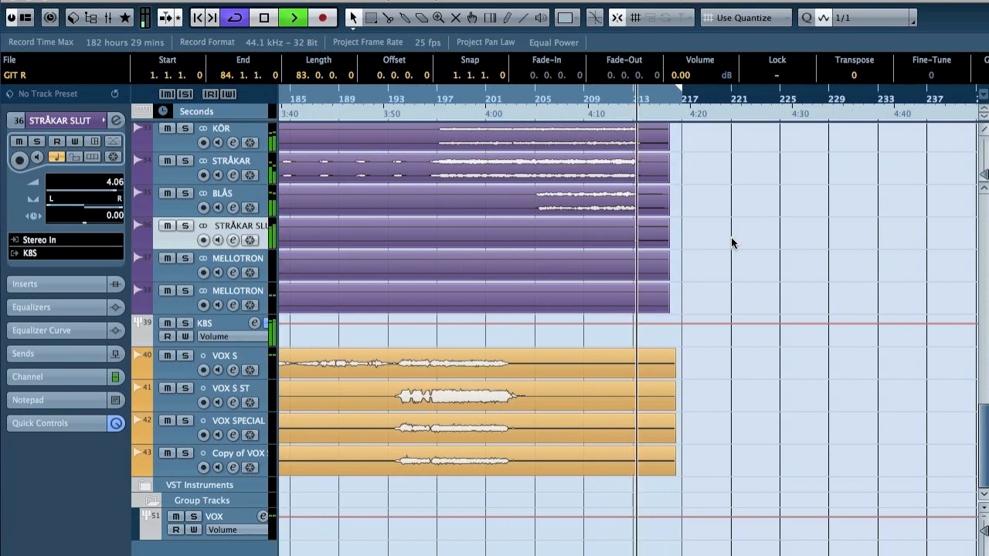
{"action": "key", "text": "space"}
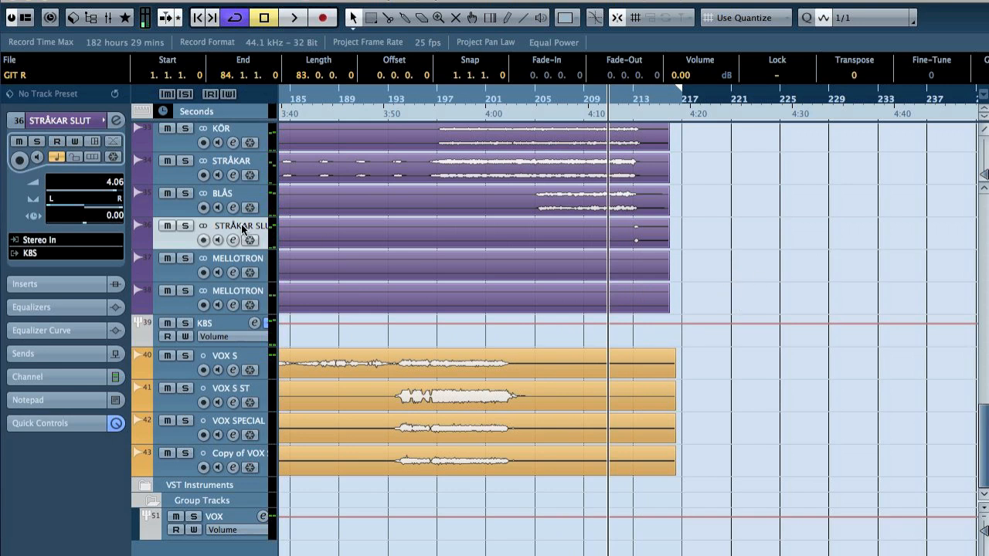
Deselect the STRÅKAR SLUT track, return to about bar 19 near the song's start, and select the KÖR track.
{"action": "left_click", "coordinate": [244, 232], "text": "super"}
{"action": "scroll", "coordinate": [662, 328], "scroll_direction": "left", "scroll_amount": 5}
{"action": "key", "text": "g"}
{"action": "key", "text": "g"}
{"action": "key", "text": "g"}
{"action": "key", "text": "g"}
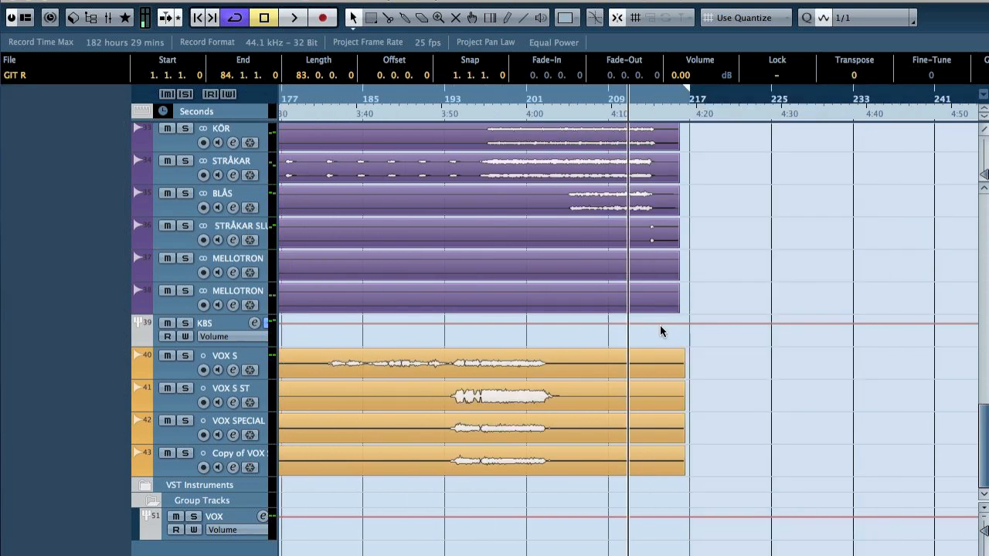
{"action": "scroll", "coordinate": [628, 340], "scroll_direction": "left", "scroll_amount": 10}
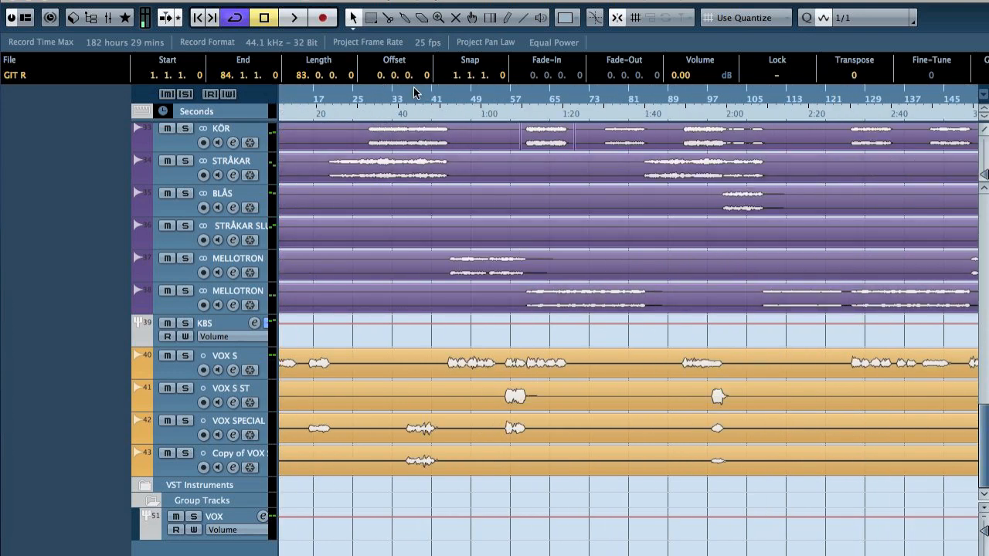
{"action": "left_click", "coordinate": [233, 129]}
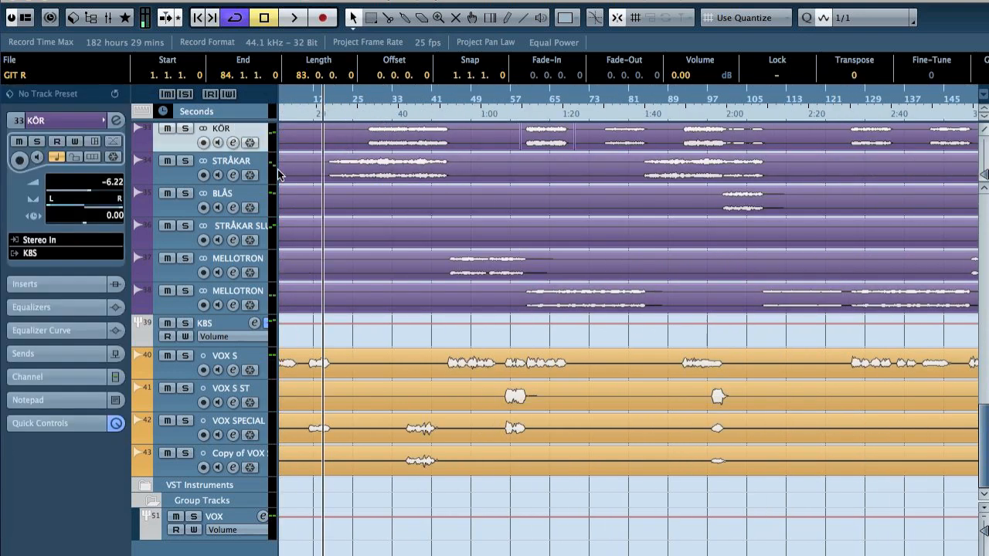
Solo the KÖR track from about bar 27 and enable EQ band 1 as High Pass I at 170 Hz.
{"action": "left_click", "coordinate": [33, 306]}
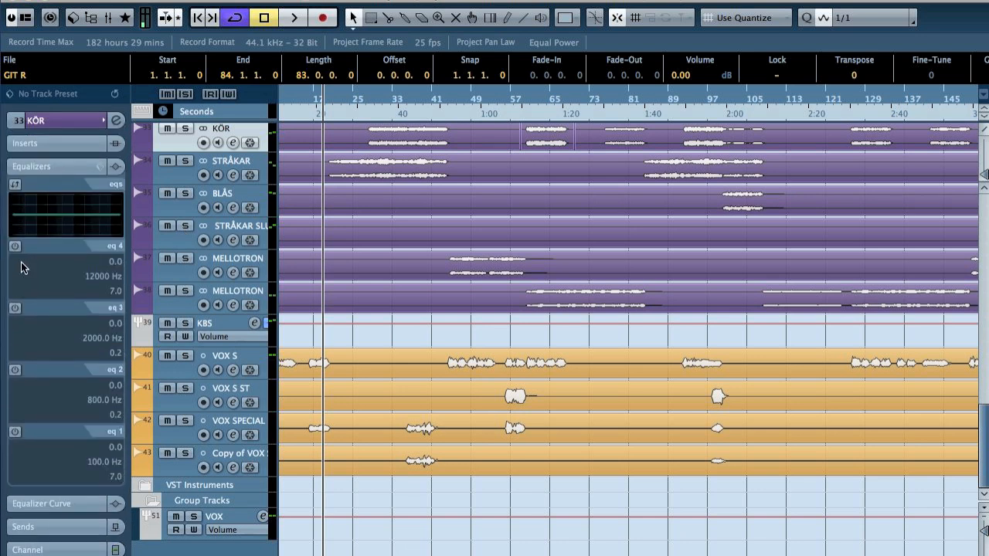
{"action": "left_click", "coordinate": [15, 433]}
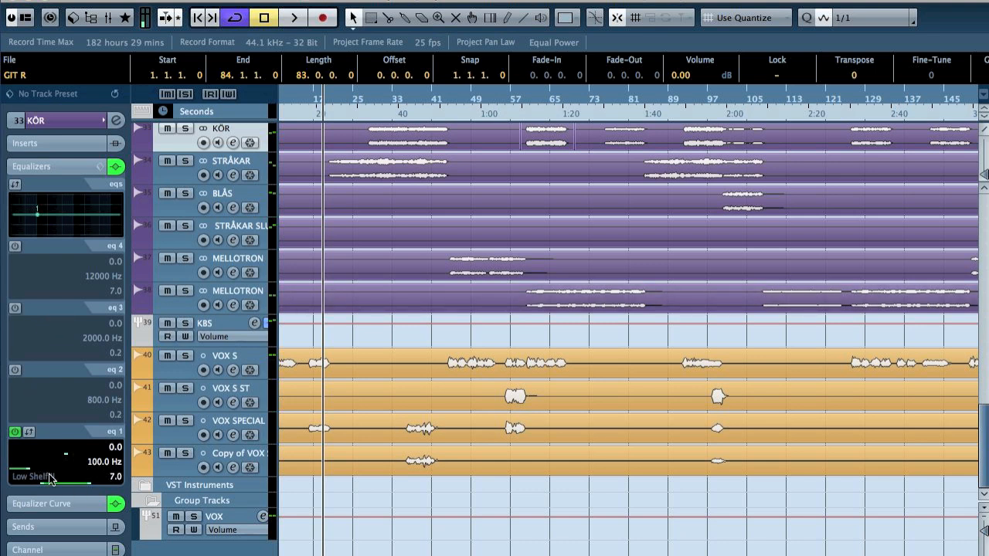
{"action": "left_click", "coordinate": [367, 96]}
{"action": "key", "text": "s"}
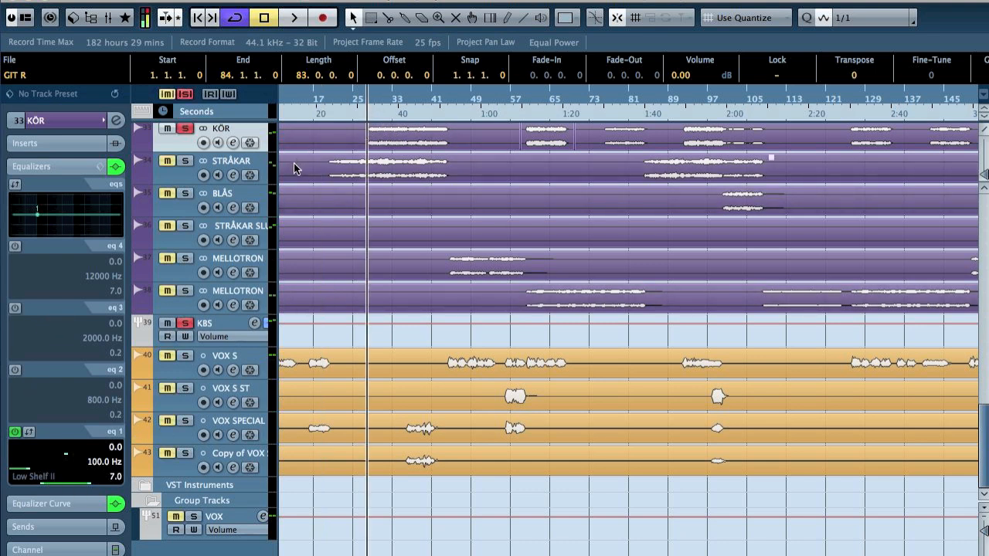
{"action": "left_click", "coordinate": [47, 476]}
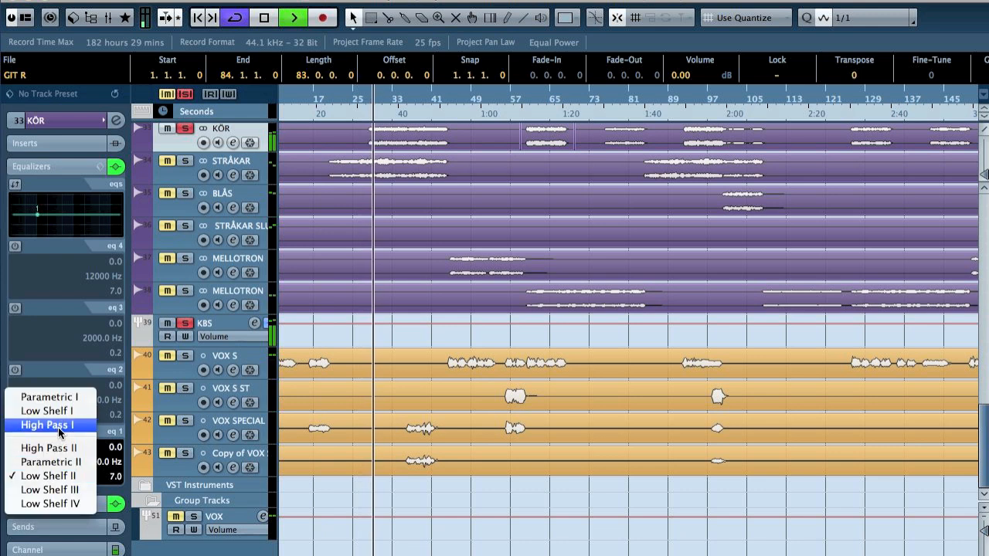
{"action": "left_click", "coordinate": [47, 426]}
{"action": "left_click_drag", "start_coordinate": [29, 468], "coordinate": [31, 472]}
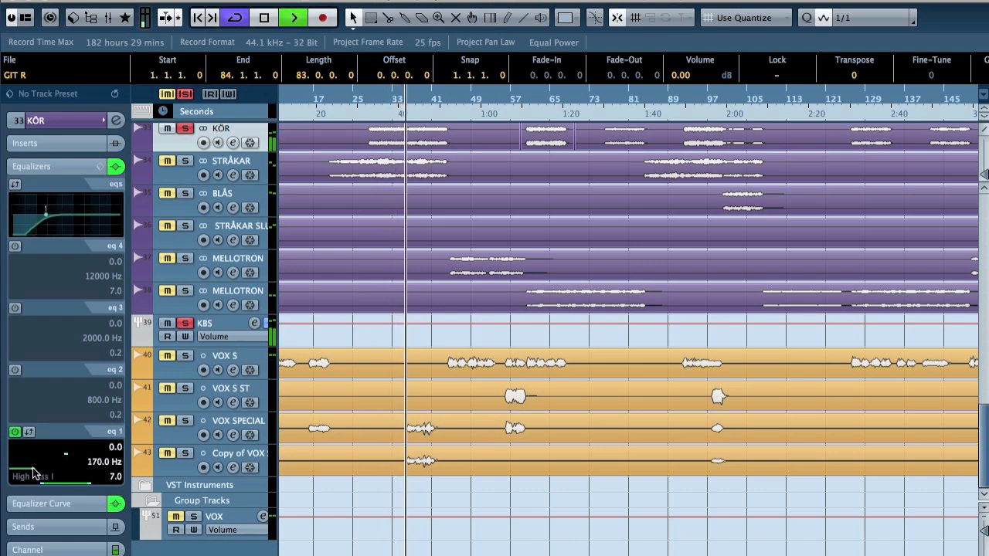
{"action": "key", "text": "space"}
Set the STRÅKAR track's EQ band 1 to High Pass I at about 563.2 Hz while auditioning it soloed, and unsolo it.
{"action": "left_click", "coordinate": [243, 159]}
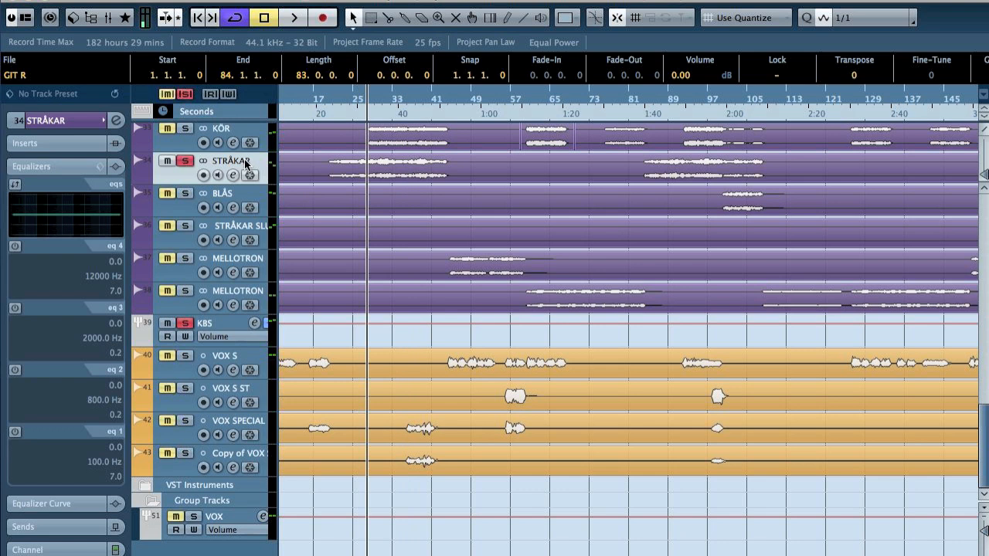
{"action": "key", "text": "space"}
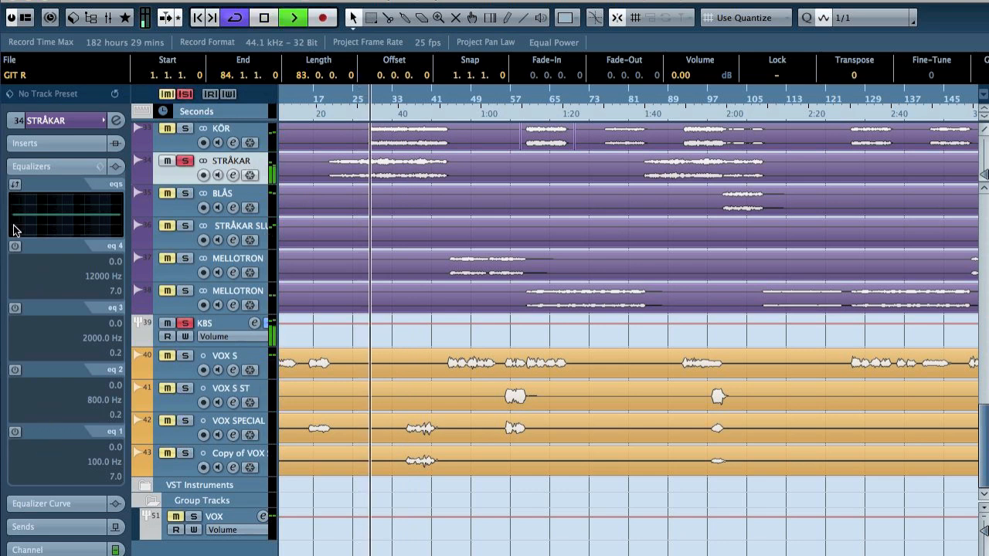
{"action": "left_click", "coordinate": [15, 431]}
{"action": "left_click", "coordinate": [37, 473]}
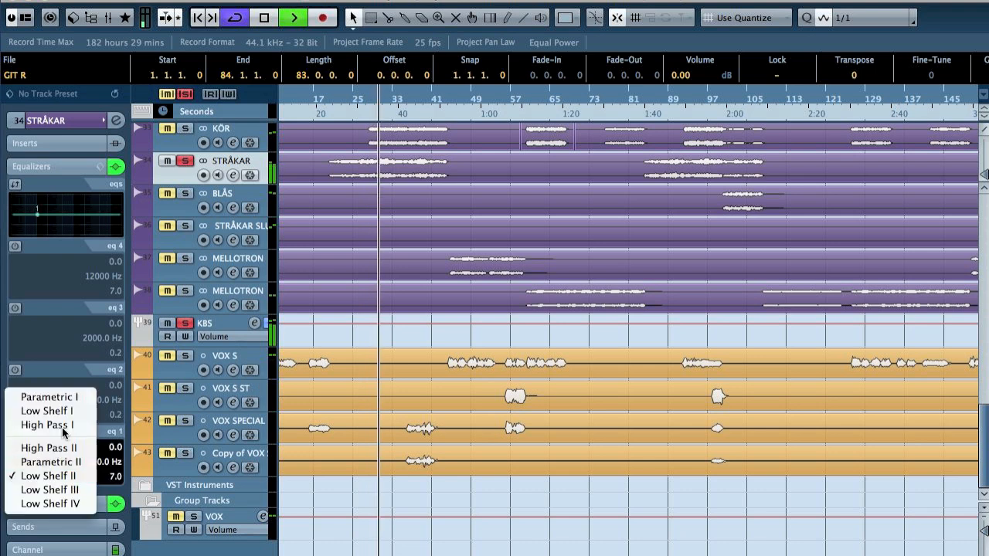
{"action": "left_click", "coordinate": [63, 432]}
{"action": "left_click_drag", "start_coordinate": [22, 472], "coordinate": [45, 472]}
{"action": "key", "text": "space"}
{"action": "left_click", "coordinate": [192, 163]}
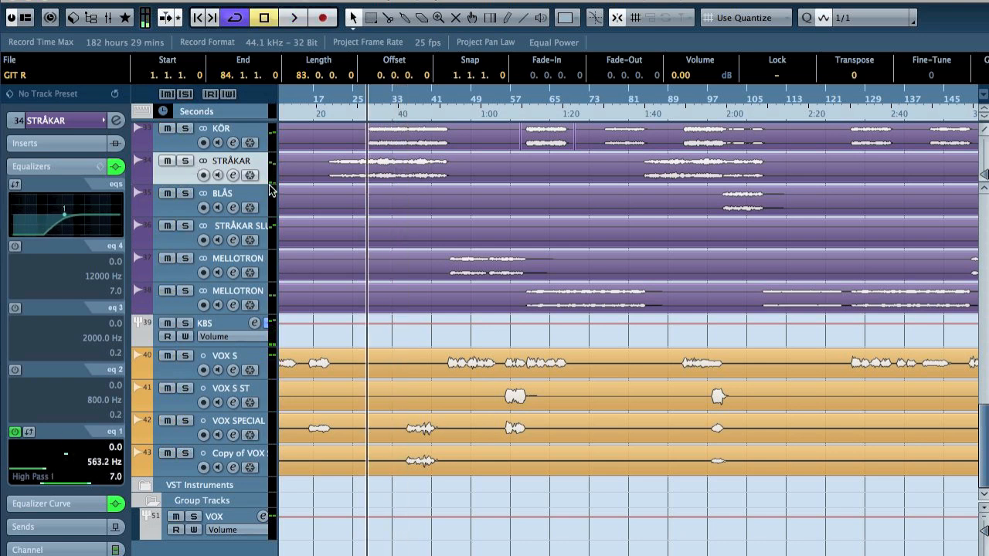
Audition the first MELLOTRON track soloed from about bar 44 and set its EQ band 1 to High Pass I at 425.3 Hz.
{"action": "left_click", "coordinate": [452, 96]}
{"action": "left_click", "coordinate": [255, 261]}
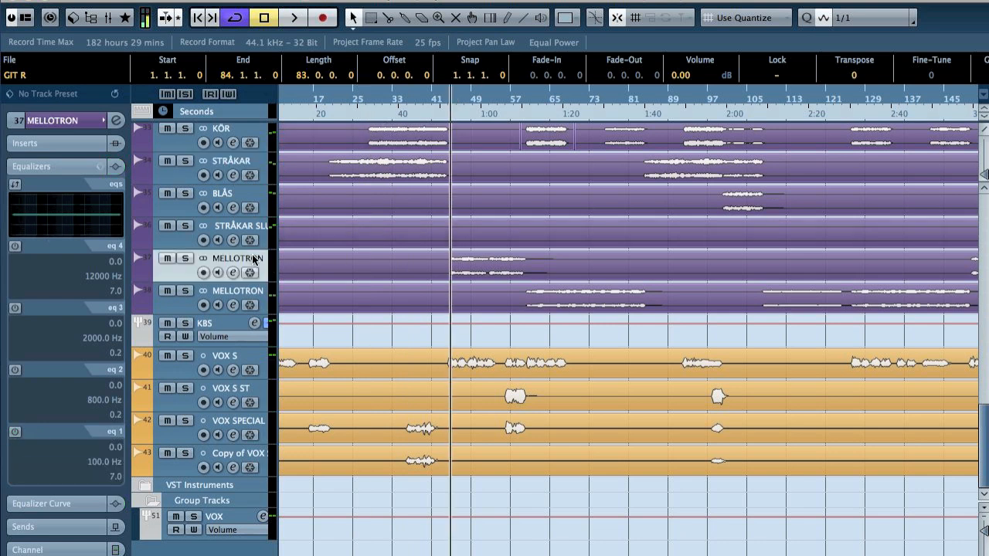
{"action": "key", "text": "s"}
{"action": "key", "text": "space"}
{"action": "left_click", "coordinate": [15, 431]}
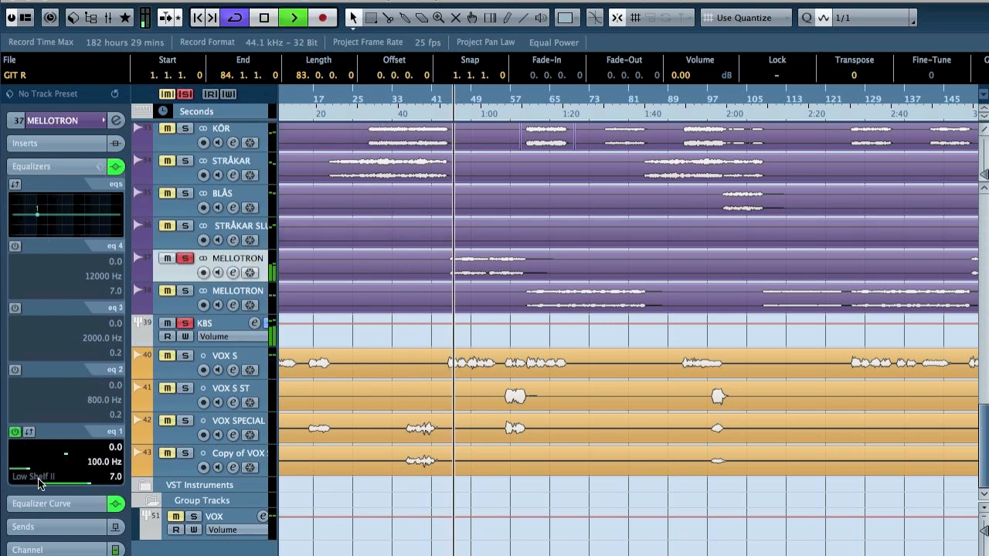
{"action": "left_click", "coordinate": [38, 475]}
{"action": "left_click", "coordinate": [54, 424]}
{"action": "left_click_drag", "start_coordinate": [37, 470], "coordinate": [40, 470]}
{"action": "key", "text": "space"}
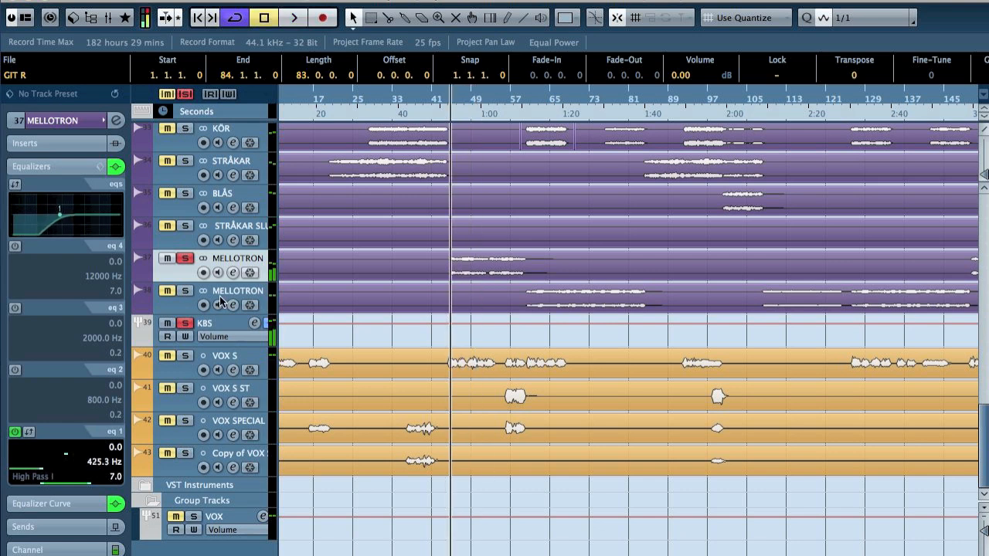
{"action": "key", "text": "s"}
Set the second MELLOTRON track's EQ band 1 to High Pass I at 425.3 Hz, with the cursor at about bar 60.
{"action": "left_click", "coordinate": [250, 288]}
{"action": "left_click", "coordinate": [530, 99]}
{"action": "left_click", "coordinate": [241, 258]}
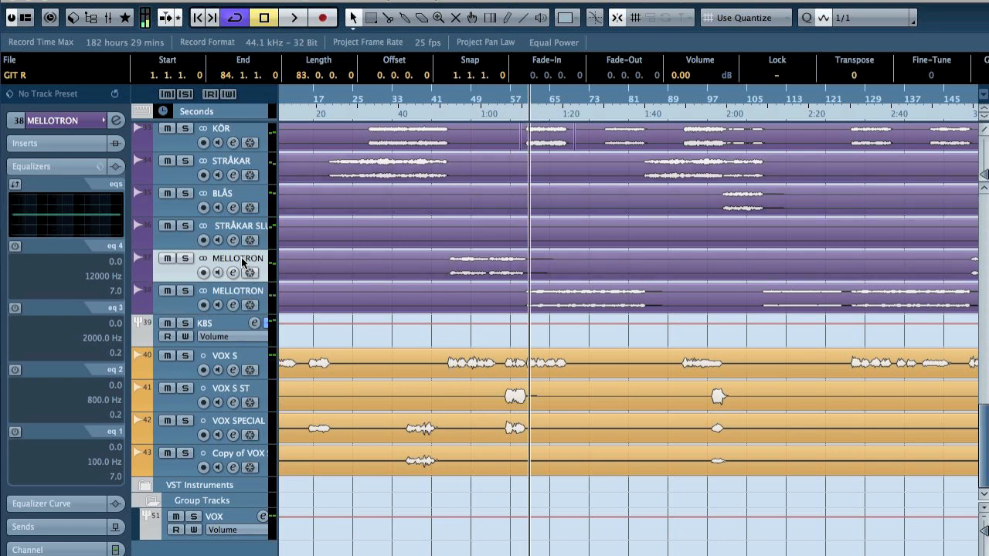
{"action": "left_click", "coordinate": [230, 303]}
{"action": "left_click", "coordinate": [16, 432]}
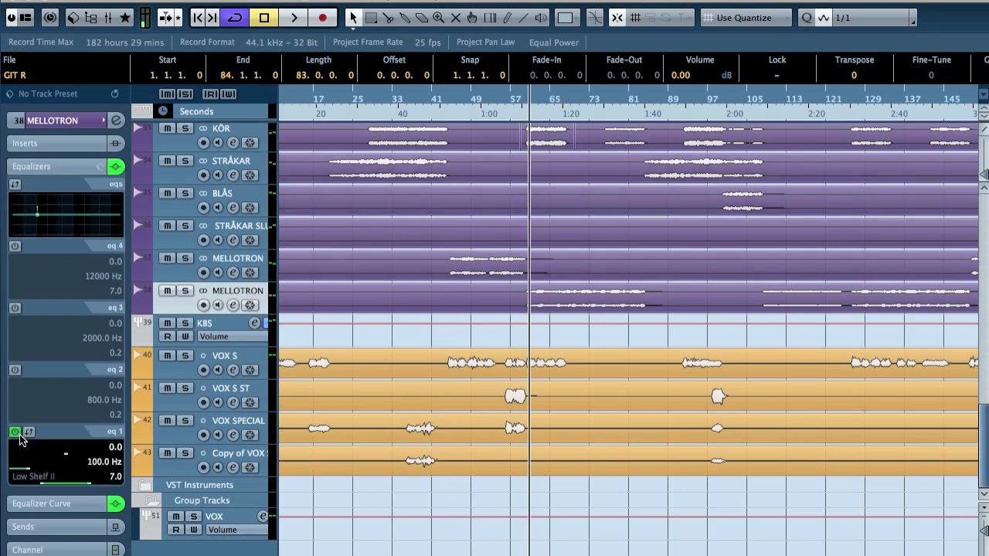
{"action": "left_click", "coordinate": [47, 479]}
{"action": "key", "text": "Up"}
{"action": "key", "text": "Up"}
{"action": "key", "text": "Up"}
{"action": "key", "text": "Return"}
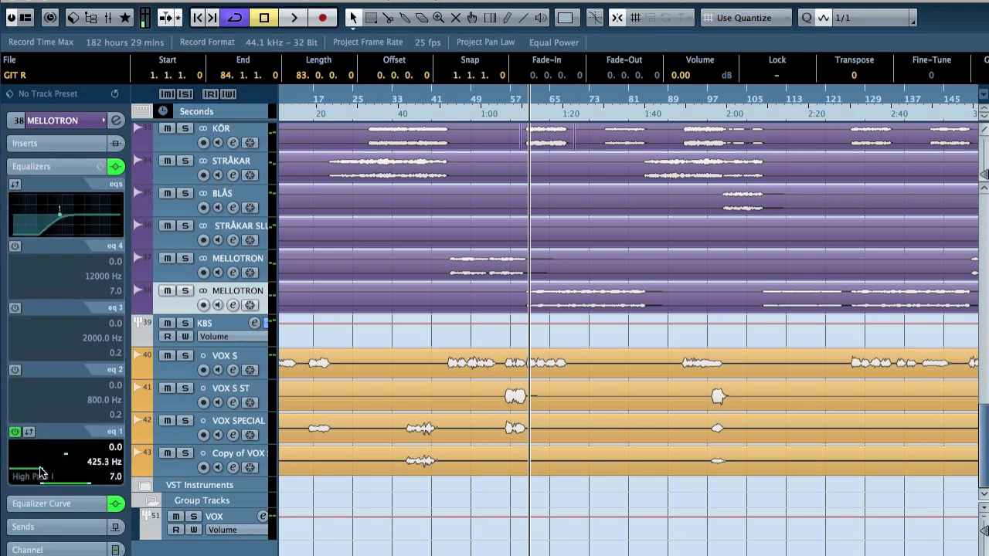
Compare both MELLOTRON tracks soloed from about bar 56, raise the second one's high-pass frequency to 823.9 Hz, and clear all solos.
{"action": "left_click", "coordinate": [254, 261]}
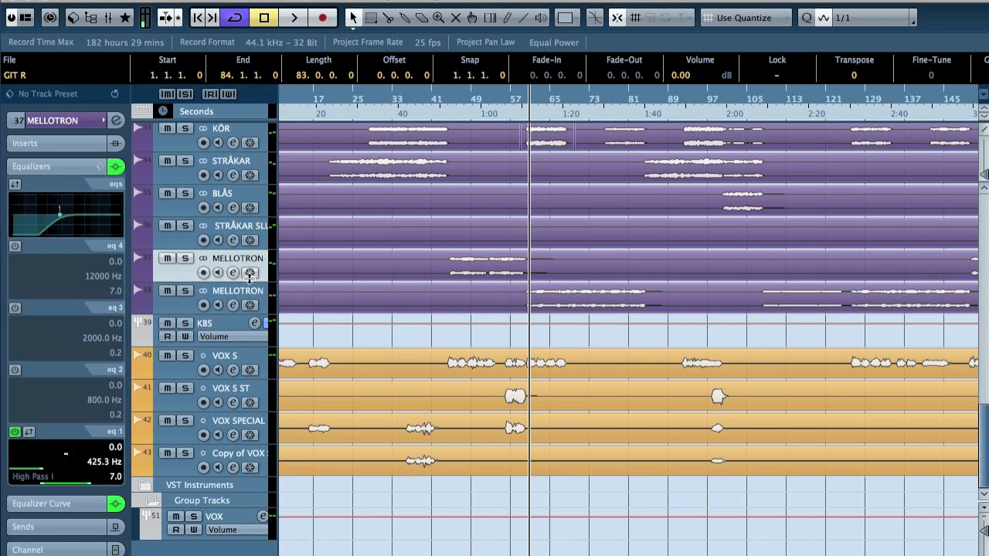
{"action": "left_click", "coordinate": [251, 292]}
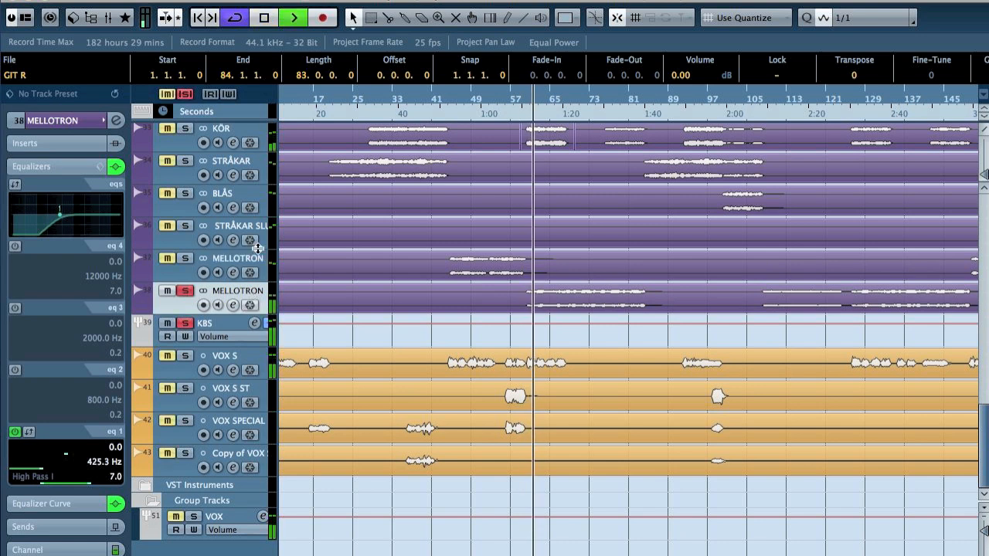
{"action": "left_click", "coordinate": [184, 258]}
{"action": "left_click", "coordinate": [513, 104]}
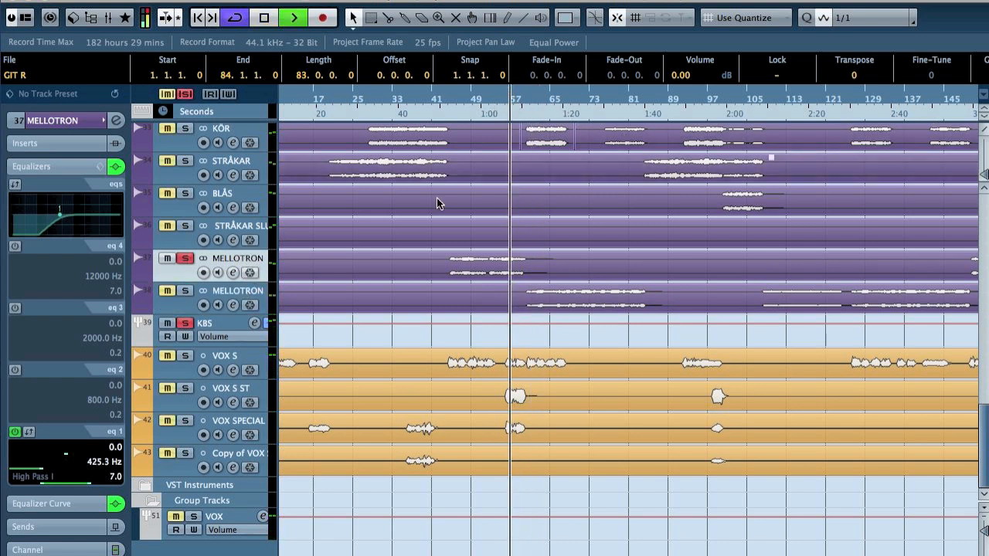
{"action": "left_click", "coordinate": [185, 292]}
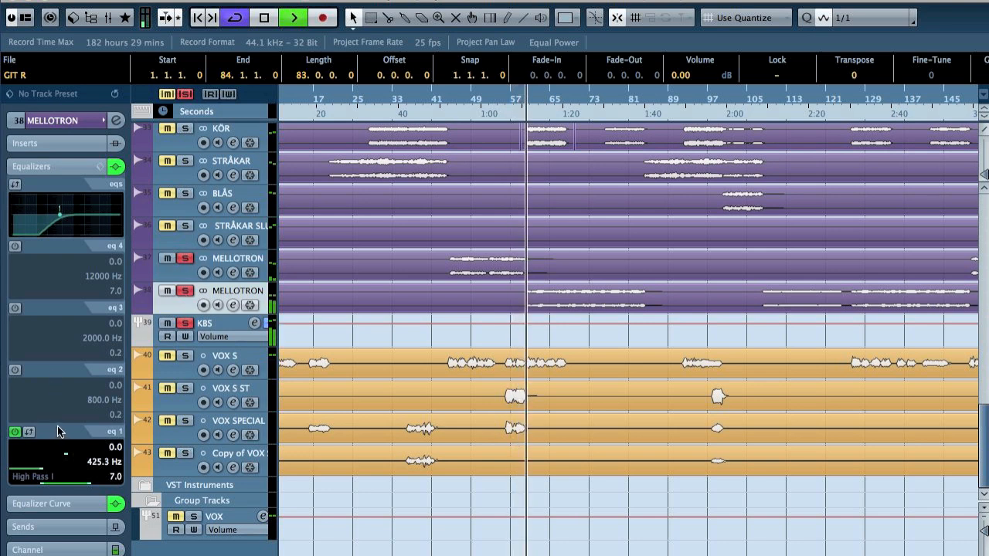
{"action": "left_click_drag", "start_coordinate": [44, 469], "coordinate": [48, 473]}
{"action": "key", "text": "space"}
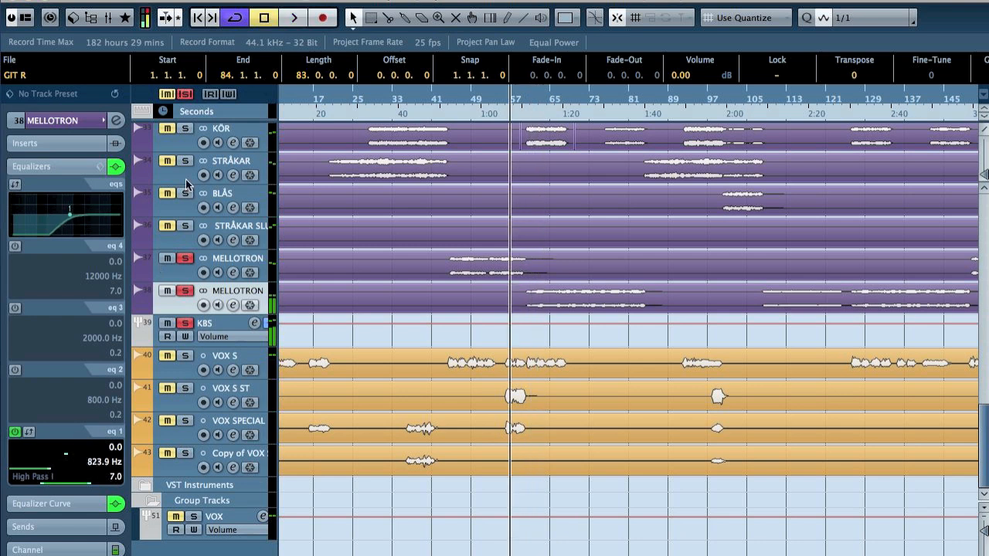
{"action": "left_click", "coordinate": [188, 94]}
Audition the PIANO track soloed from about bar 30, set its EQ band 1 to High Pass I at 265.5 Hz, and check it in the mix.
{"action": "scroll", "coordinate": [566, 322], "scroll_direction": "left", "scroll_amount": 2}
{"action": "scroll", "coordinate": [566, 322], "scroll_direction": "up", "scroll_amount": 5}
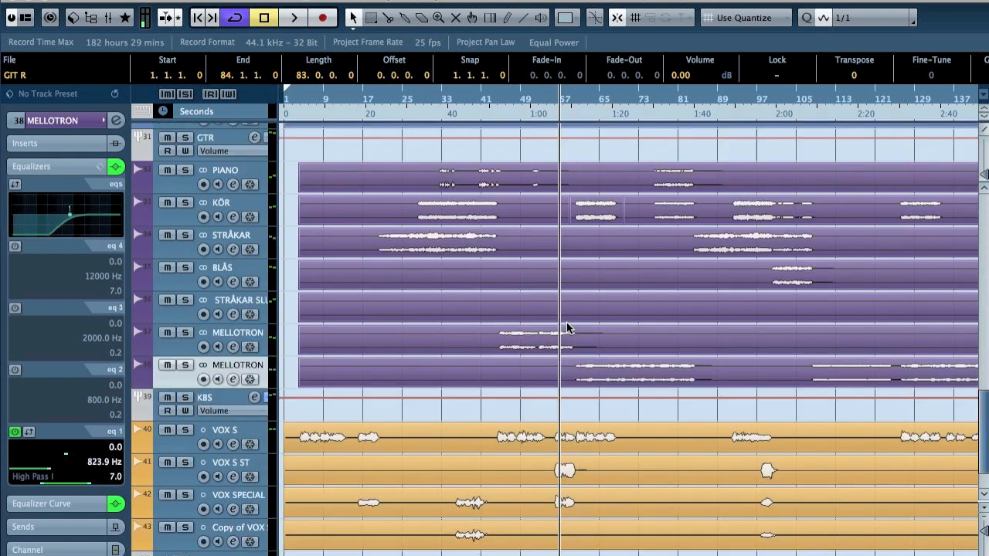
{"action": "left_click", "coordinate": [430, 94]}
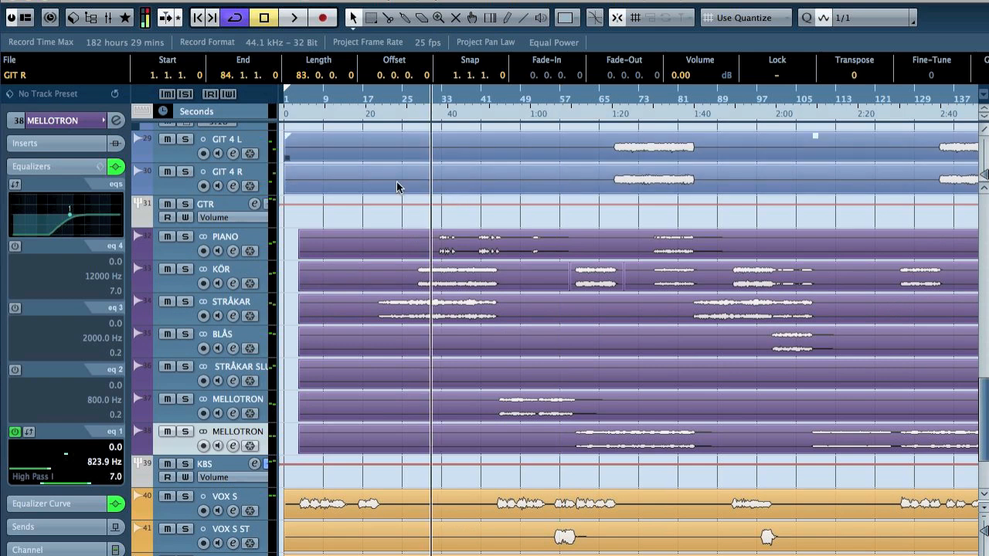
{"action": "left_click", "coordinate": [236, 238]}
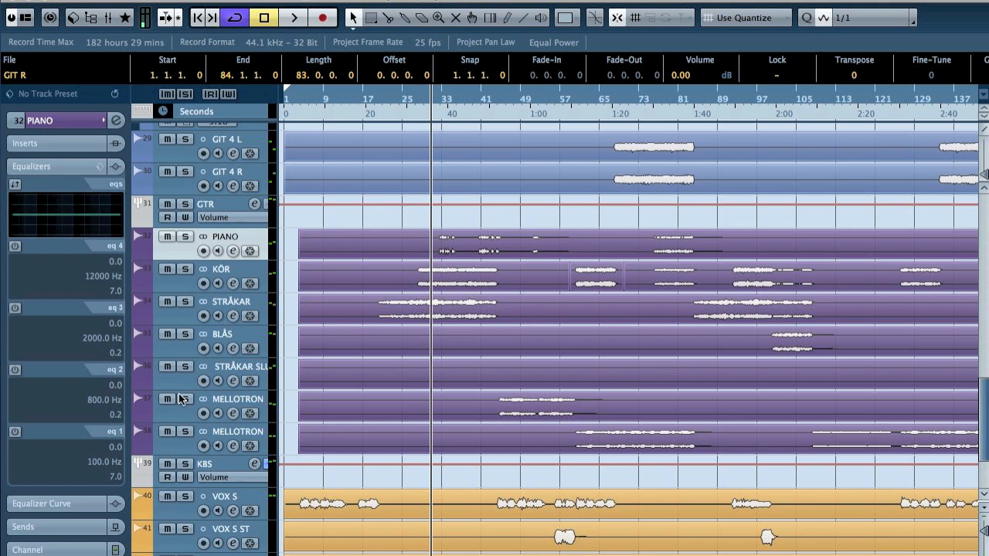
{"action": "key", "text": "s"}
{"action": "key", "text": "space"}
{"action": "left_click", "coordinate": [17, 433]}
{"action": "left_click", "coordinate": [43, 475]}
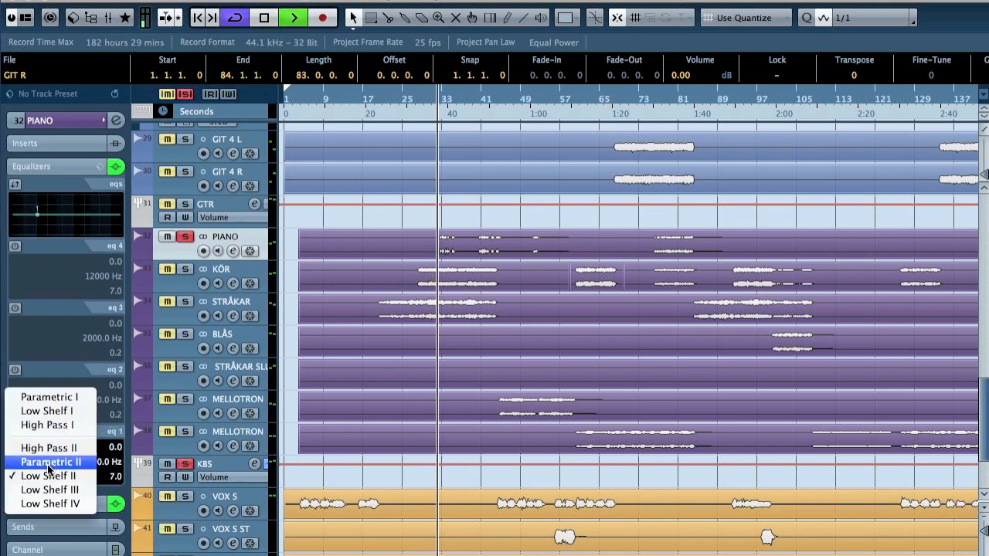
{"action": "left_click", "coordinate": [48, 425]}
{"action": "left_click_drag", "start_coordinate": [31, 468], "coordinate": [35, 468]}
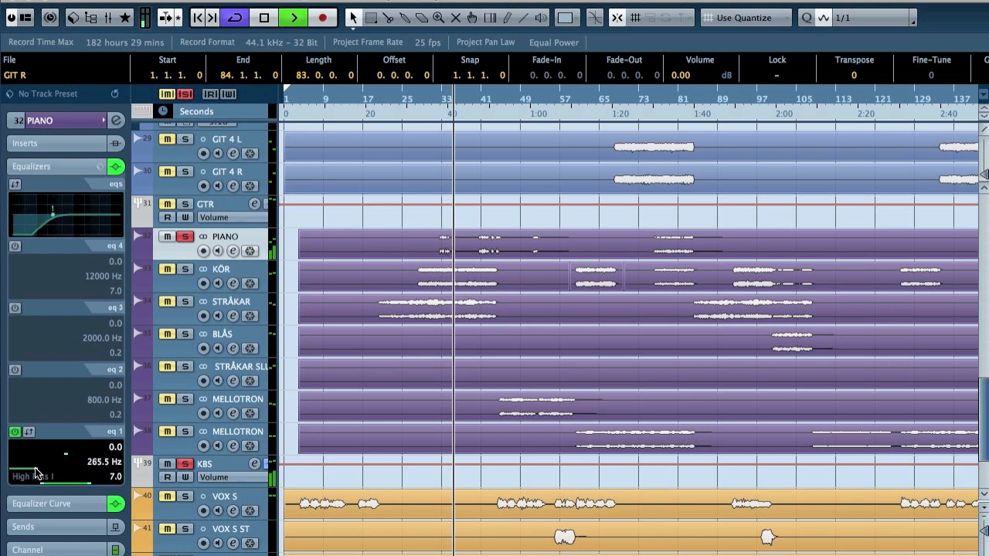
{"action": "key", "text": "s"}
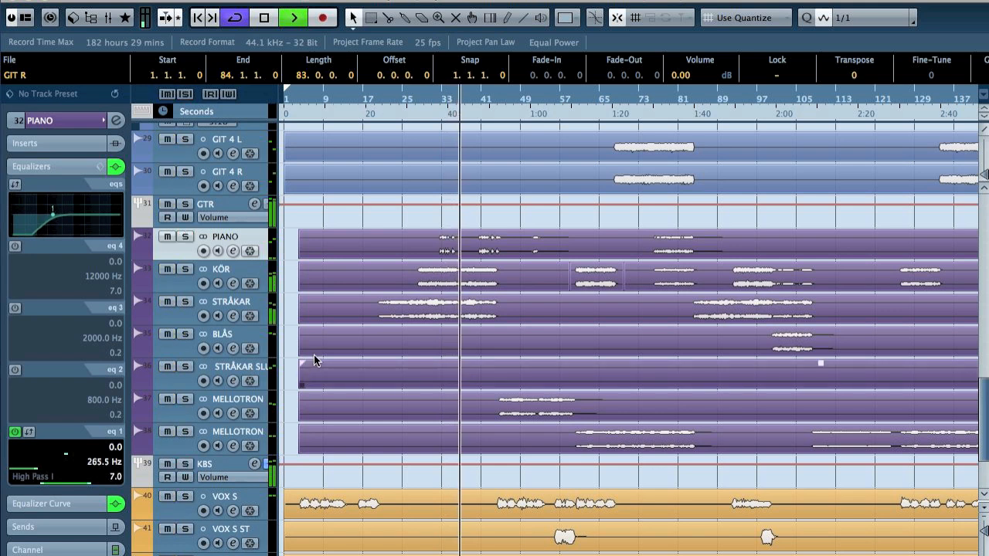
{"action": "key", "text": "space"}
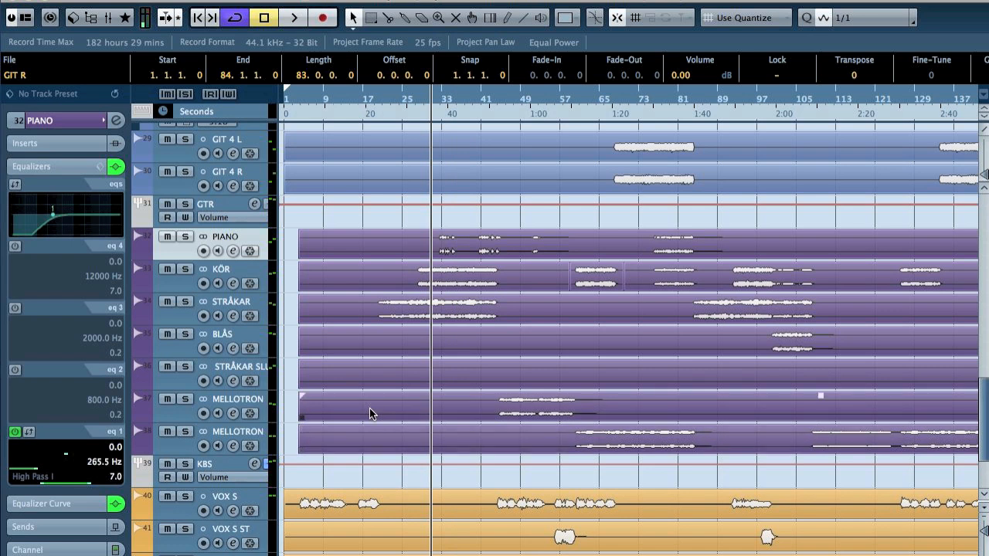
Insert the RoomWorks SE reverb in the third insert slot of the KBS group channel.
{"action": "left_click", "coordinate": [236, 469]}
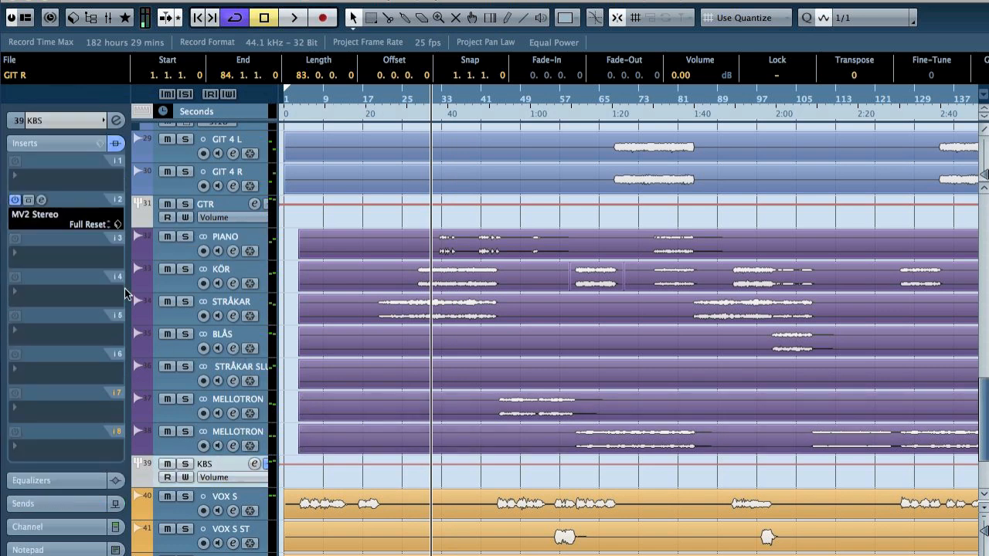
{"action": "left_click", "coordinate": [40, 257]}
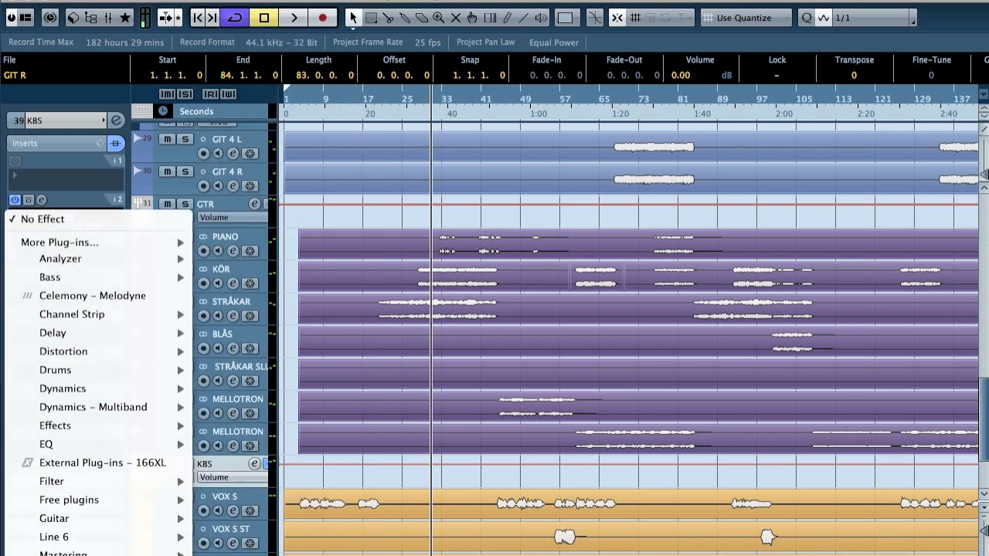
{"action": "mouse_move", "coordinate": [72, 532]}
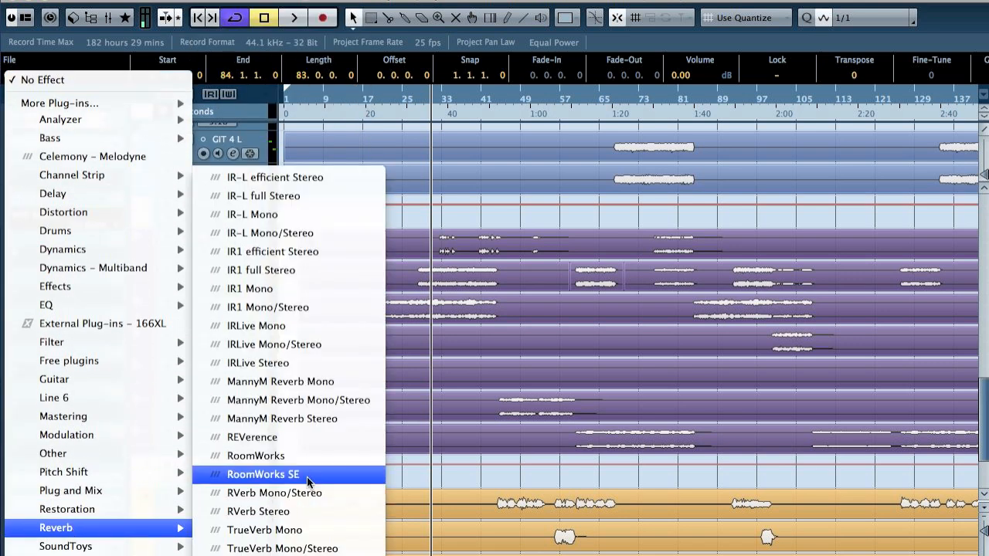
{"action": "left_click", "coordinate": [307, 473]}
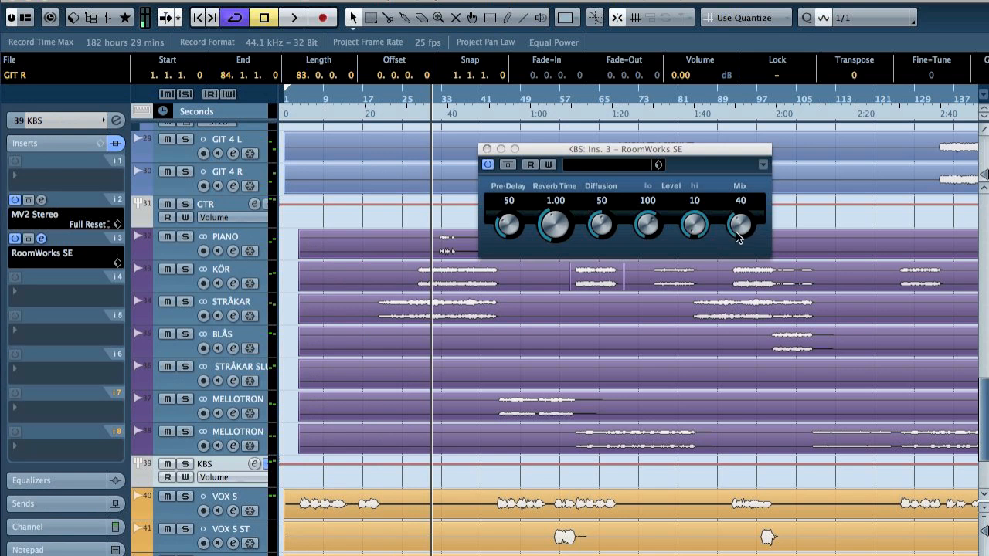
Set RoomWorks SE to reverb time 3.47, diffusion 100 and mix 25 during playback, and select the PIANO track.
{"action": "left_click_drag", "start_coordinate": [727, 231], "coordinate": [736, 263]}
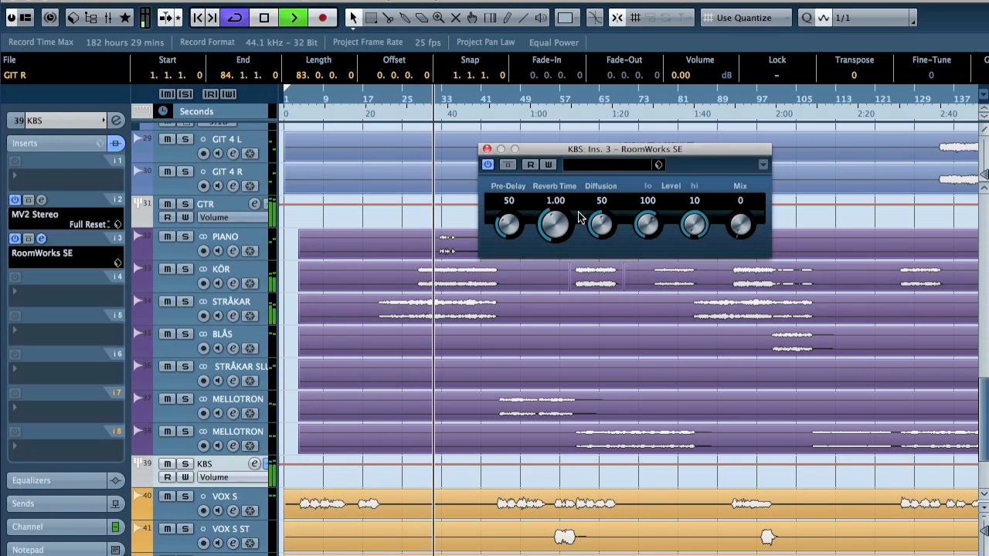
{"action": "left_click_drag", "start_coordinate": [558, 228], "coordinate": [554, 210]}
{"action": "left_click_drag", "start_coordinate": [740, 224], "coordinate": [755, 188]}
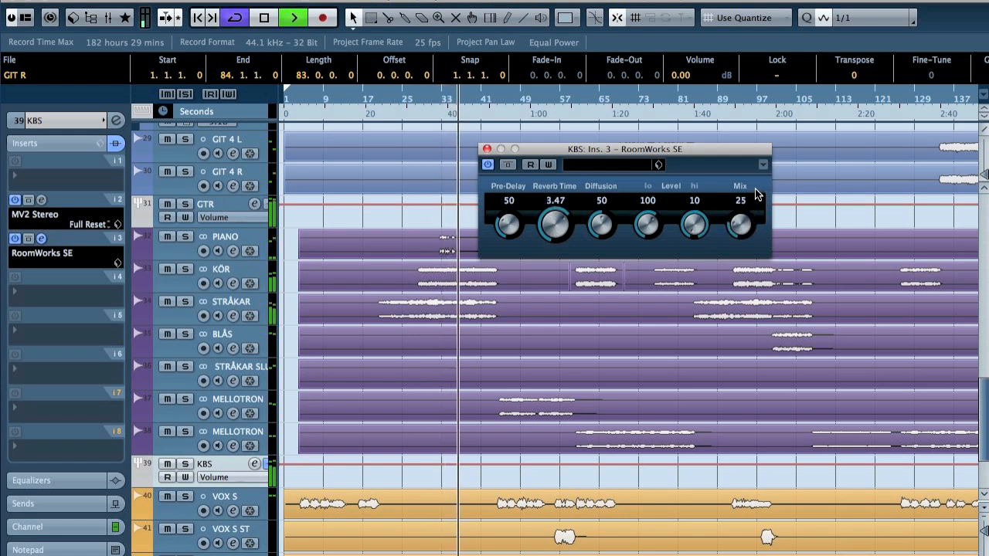
{"action": "left_click_drag", "start_coordinate": [600, 225], "coordinate": [600, 91]}
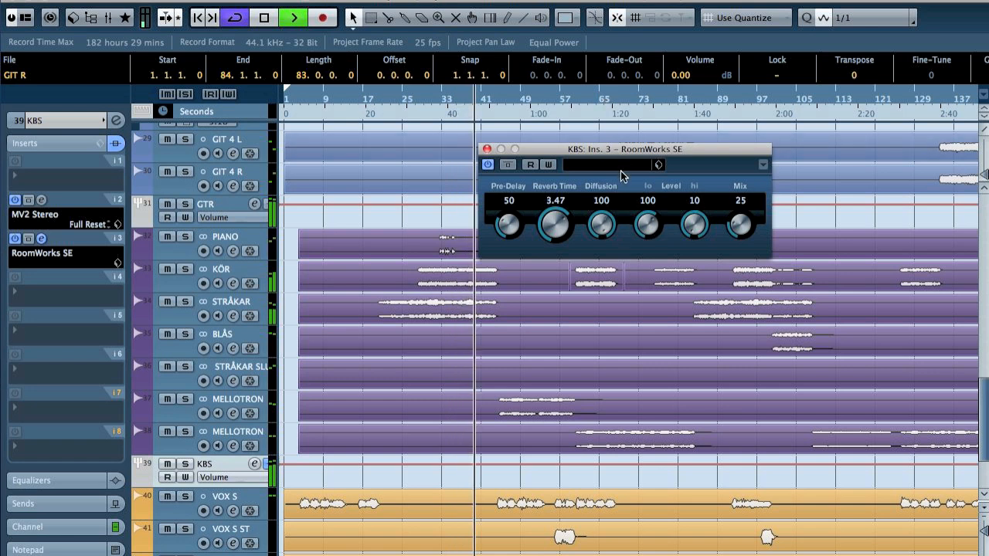
{"action": "left_click", "coordinate": [235, 237]}
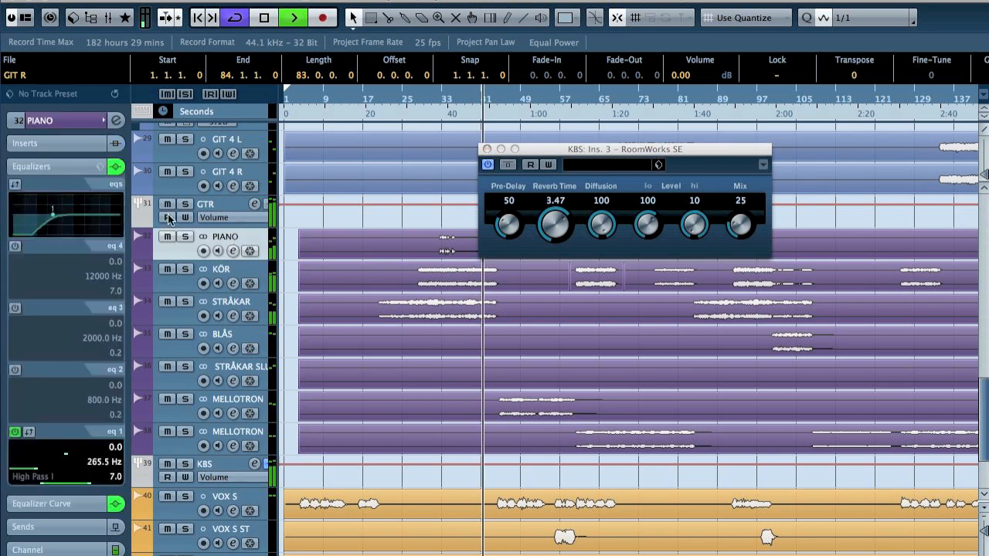
Set the PIANO track's volume to -1.93, close the reverb window, and stop playback.
{"action": "left_click", "coordinate": [45, 124]}
{"action": "left_click_drag", "start_coordinate": [78, 185], "coordinate": [97, 188]}
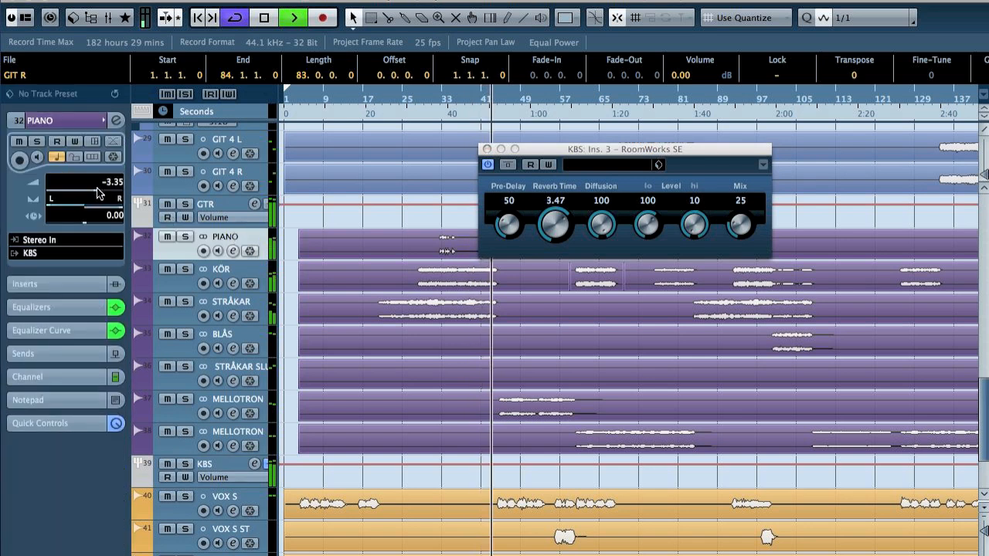
{"action": "left_click", "coordinate": [487, 149]}
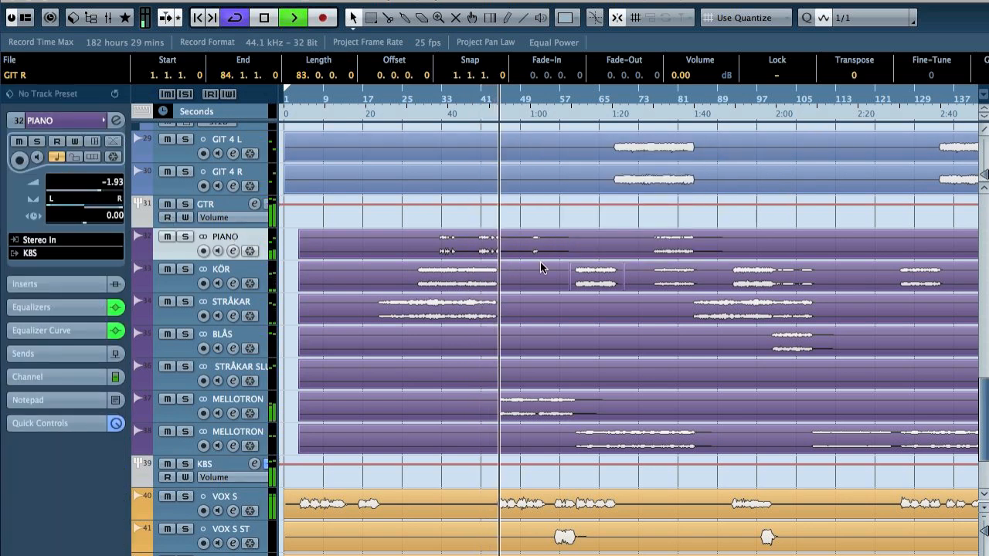
{"action": "key", "text": "space"}
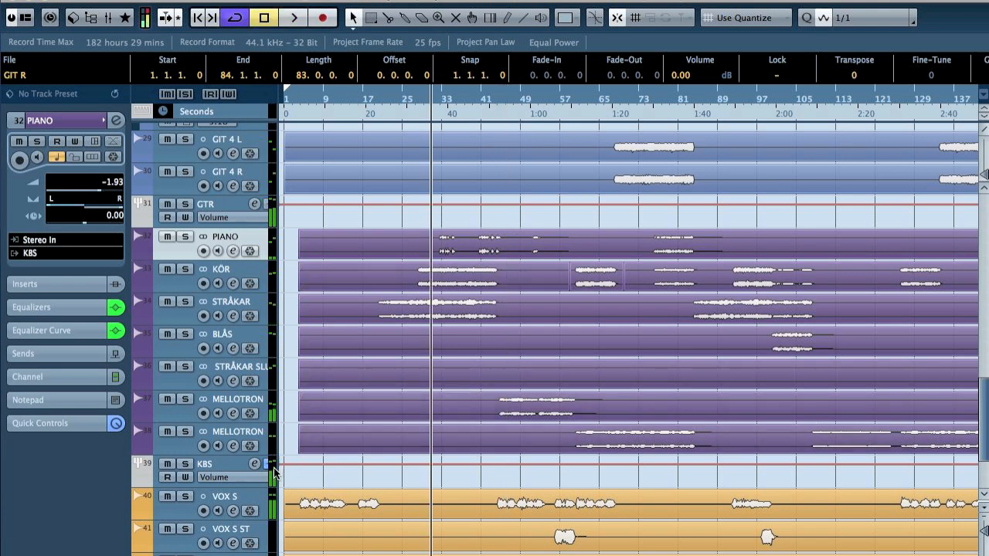
Audition the VOX S track soloed from the start of its first phrase, around bar 4.
{"action": "left_click", "coordinate": [246, 496]}
{"action": "left_click_drag", "start_coordinate": [308, 99], "coordinate": [295, 106]}
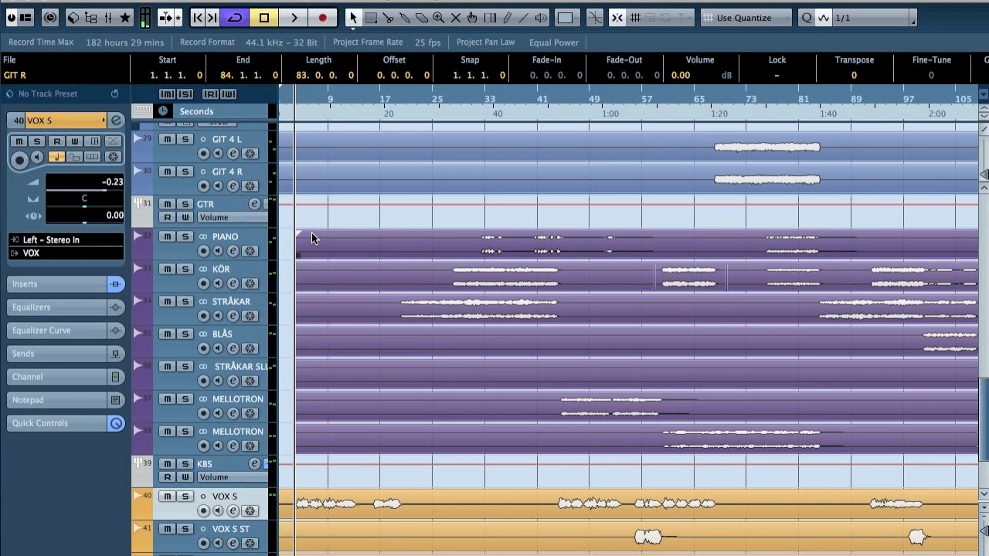
{"action": "key", "text": "s"}
{"action": "key", "text": "space"}
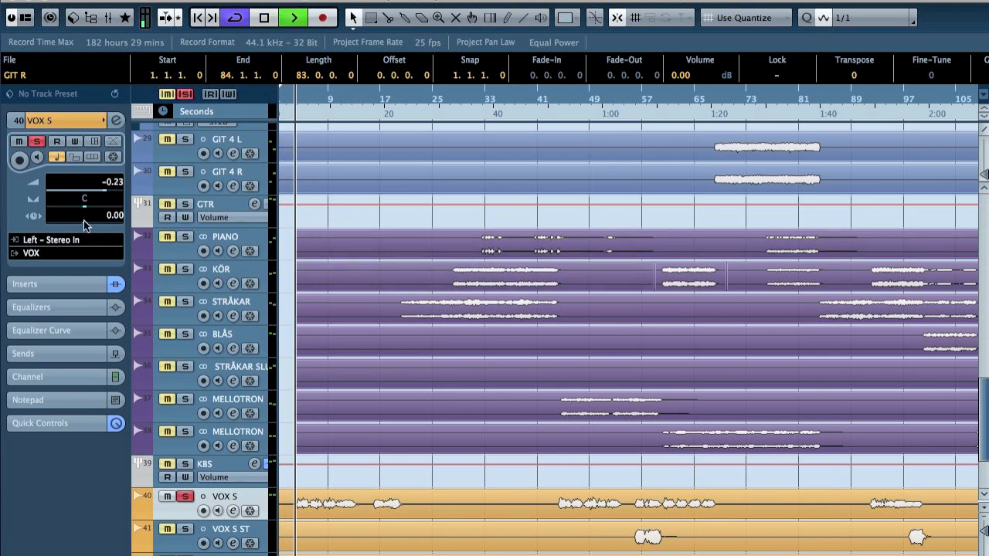
Insert Kramer Tape Mono in the third insert slot of the VOX S track.
{"action": "left_click", "coordinate": [35, 286]}
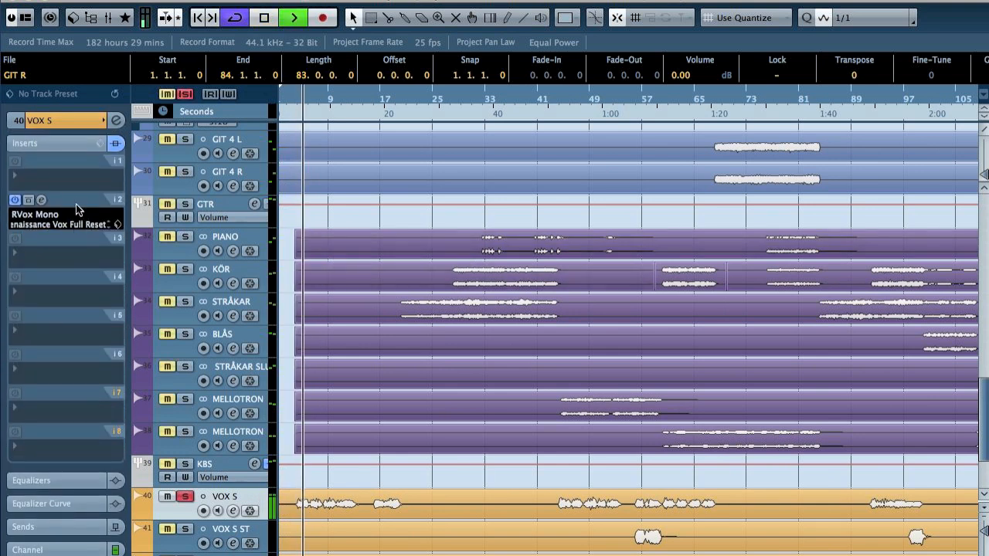
{"action": "key", "text": "space"}
{"action": "left_click", "coordinate": [61, 258]}
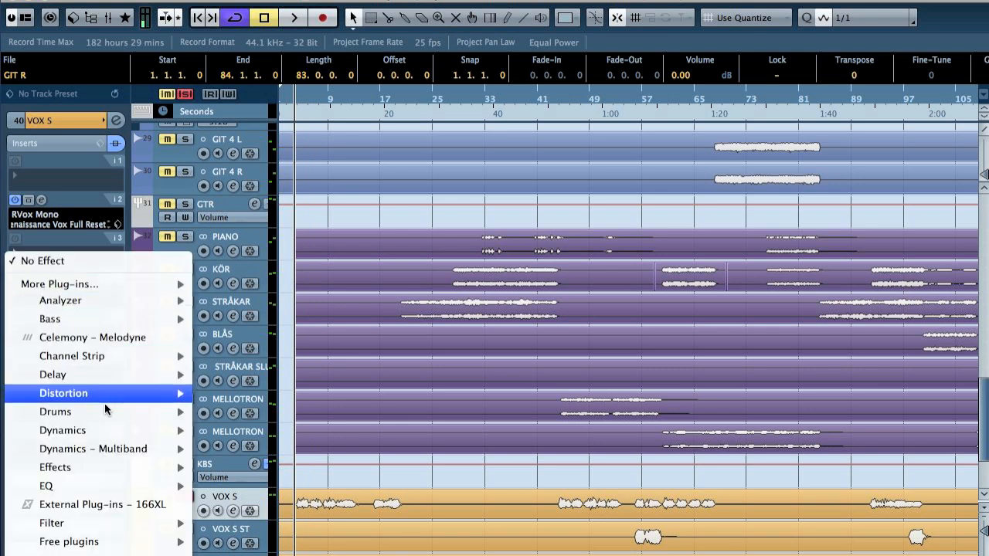
{"action": "mouse_move", "coordinate": [101, 395]}
{"action": "left_click", "coordinate": [331, 403]}
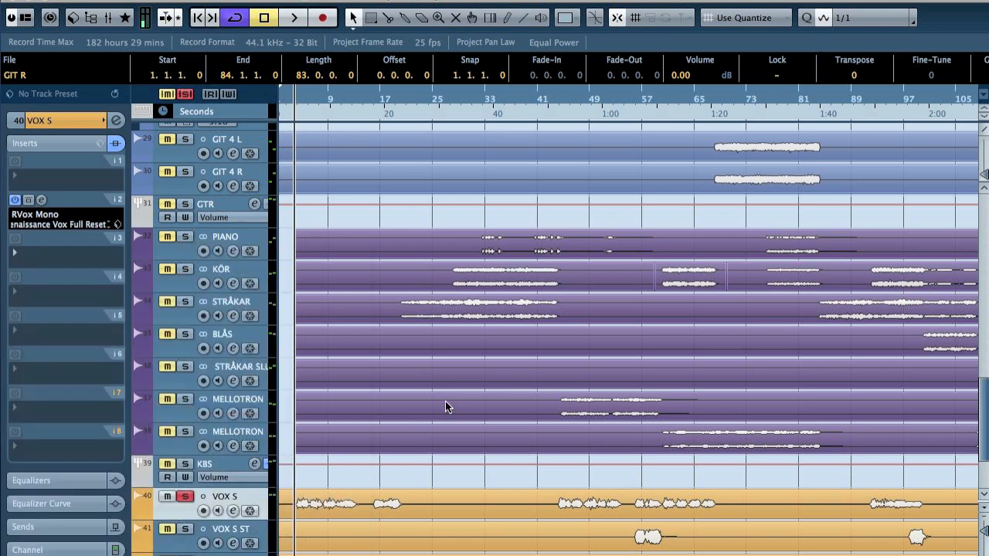
{"action": "left_click", "coordinate": [332, 281]}
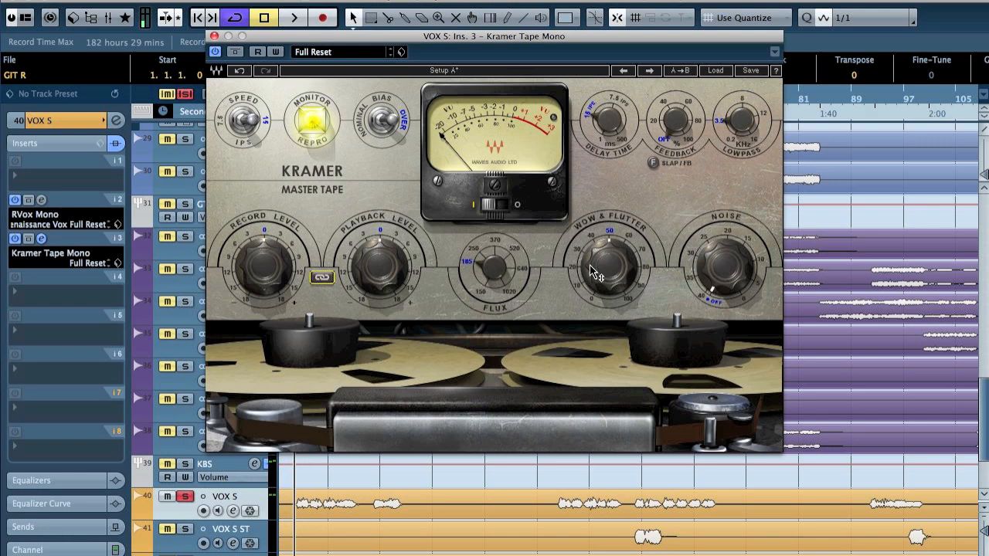
Unlink the Kramer Tape levels and set flux to 370, record level to 6 and playback level to 5.9 while VOX S plays in the mix.
{"action": "left_click_drag", "start_coordinate": [501, 276], "coordinate": [500, 276]}
{"action": "key", "text": "space"}
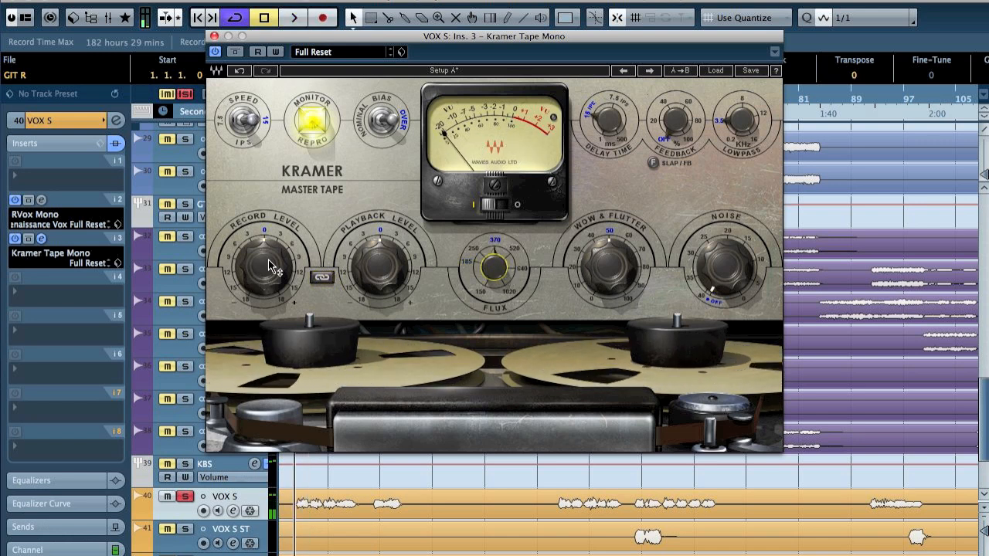
{"action": "key", "text": "space"}
{"action": "left_click_drag", "start_coordinate": [268, 267], "coordinate": [268, 259]}
{"action": "left_click_drag", "start_coordinate": [384, 267], "coordinate": [384, 241]}
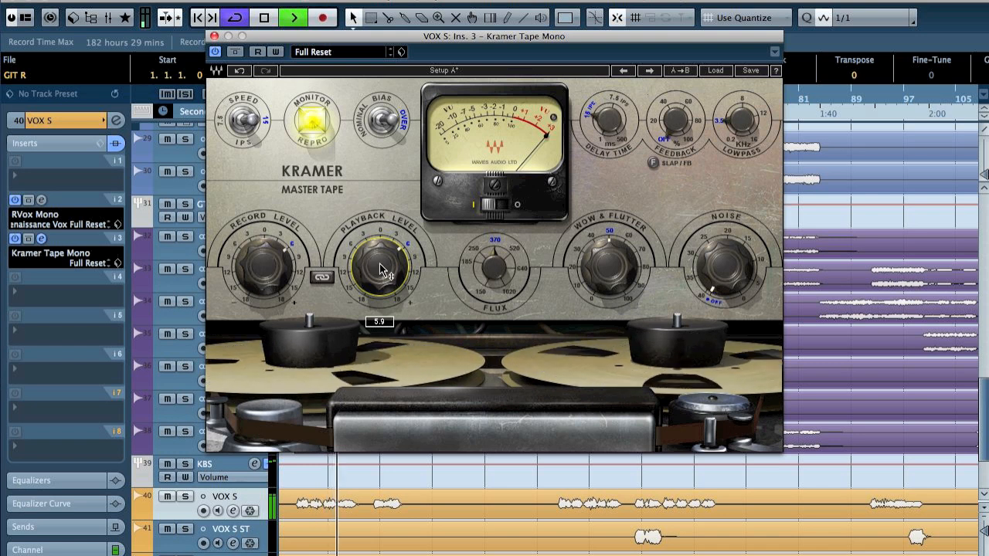
{"action": "key", "text": "space"}
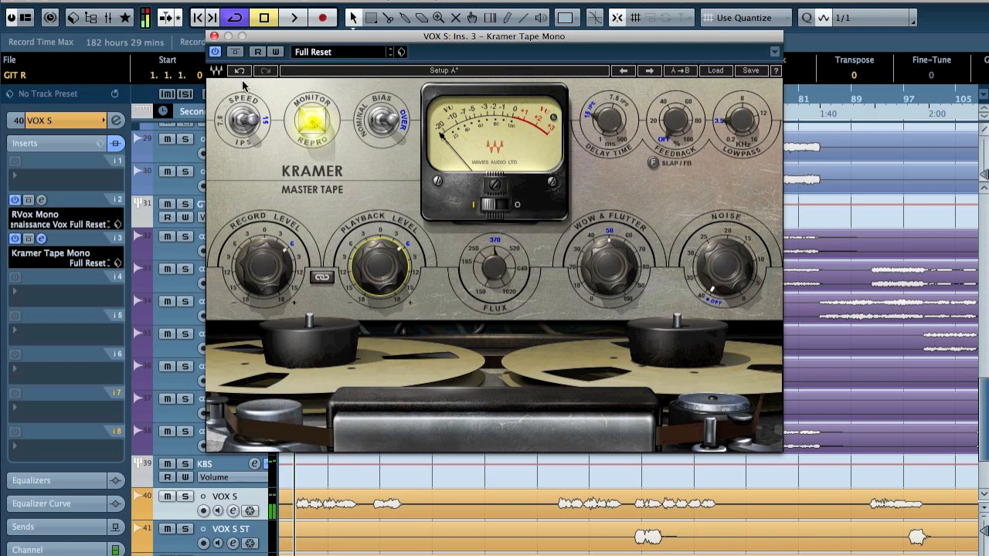
Reduce both the playback level and record level of Kramer Tape on VOX S to 3 during playback, and close the plug-in.
{"action": "key", "text": "F3"}
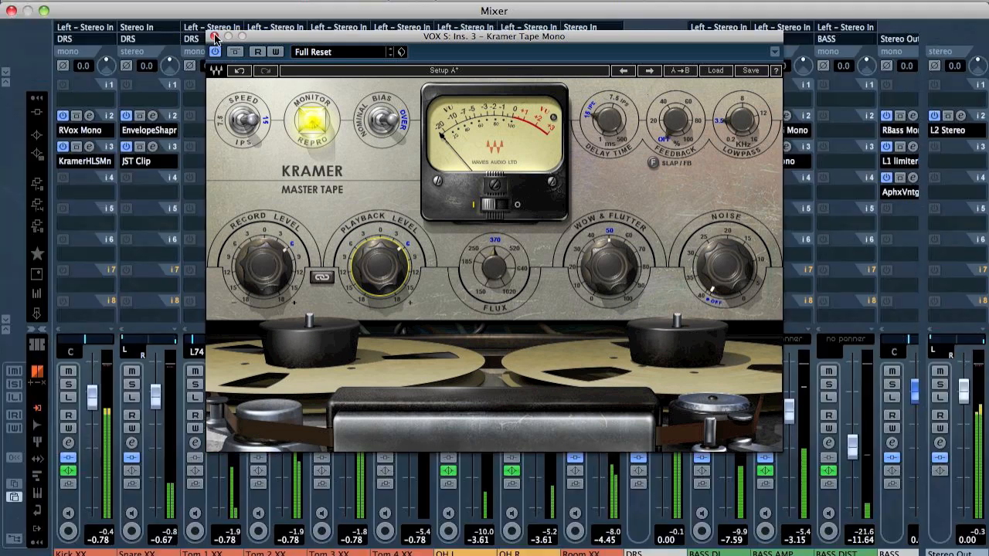
{"action": "left_click", "coordinate": [215, 36]}
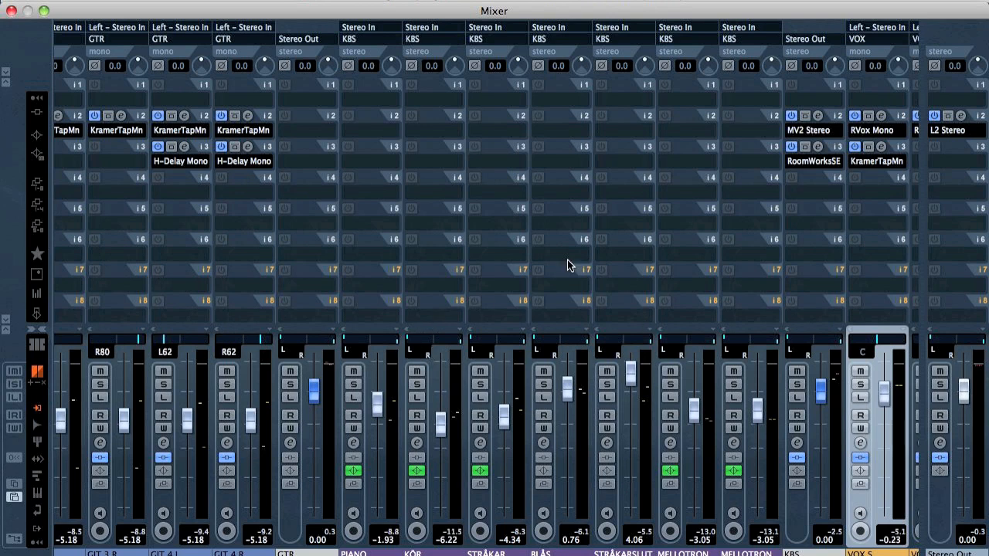
{"action": "scroll", "coordinate": [615, 278], "scroll_direction": "right", "scroll_amount": 3}
{"action": "left_click", "coordinate": [692, 146]}
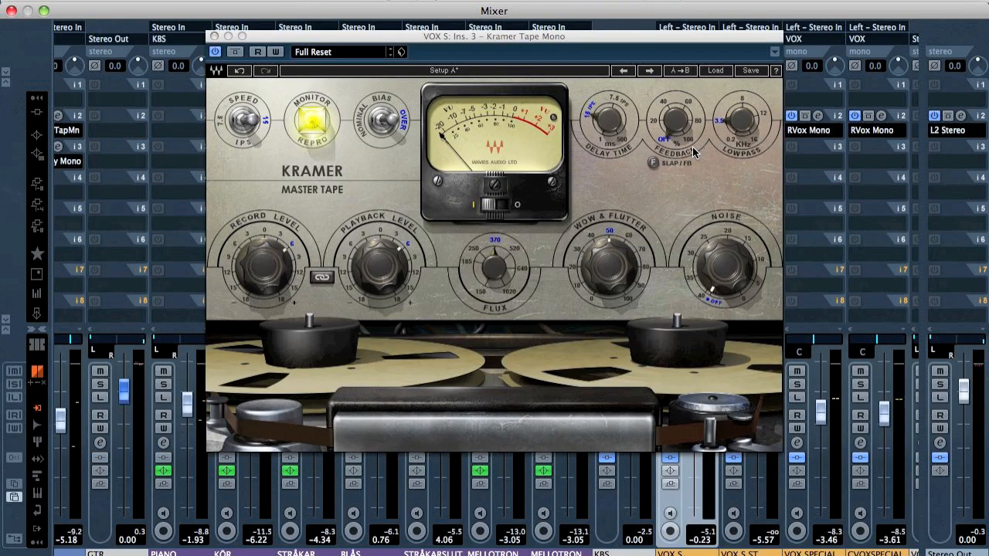
{"action": "left_click_drag", "start_coordinate": [382, 264], "coordinate": [380, 274]}
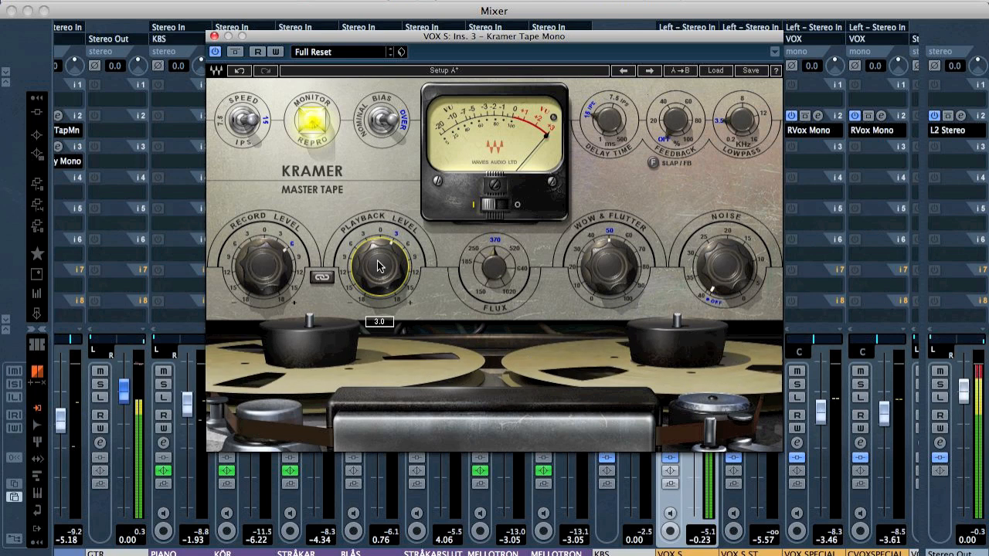
{"action": "left_click_drag", "start_coordinate": [264, 265], "coordinate": [264, 274]}
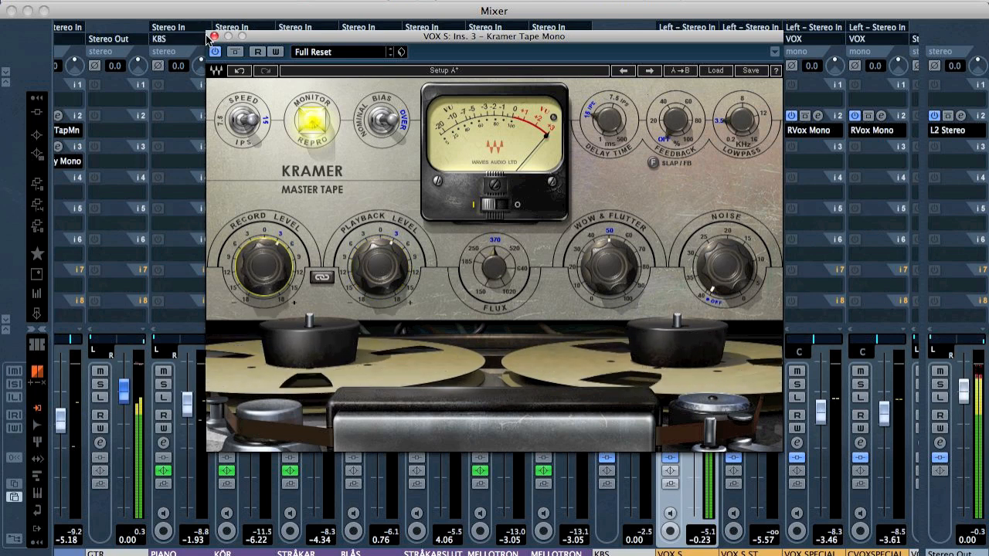
{"action": "left_click", "coordinate": [214, 36]}
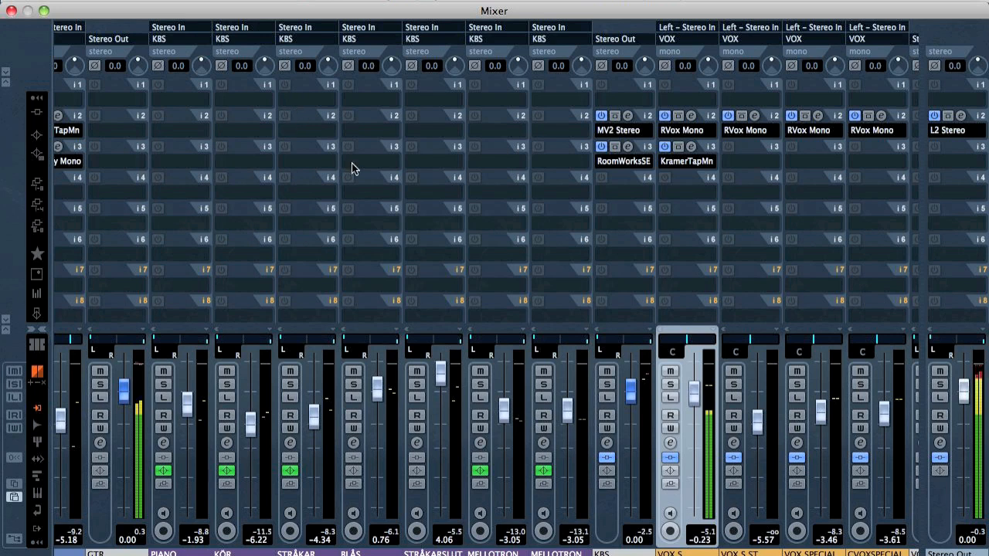
Insert the CLA-76 Stereo compressor in the second insert slot of the VOX group channel.
{"action": "scroll", "coordinate": [671, 271], "scroll_direction": "right", "scroll_amount": 1}
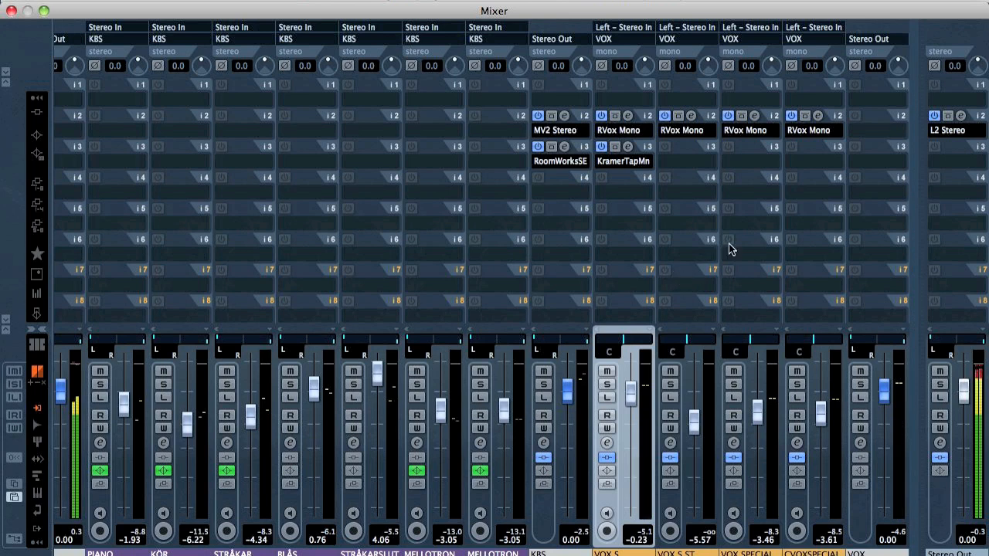
{"action": "left_click", "coordinate": [870, 134]}
{"action": "mouse_move", "coordinate": [873, 307]}
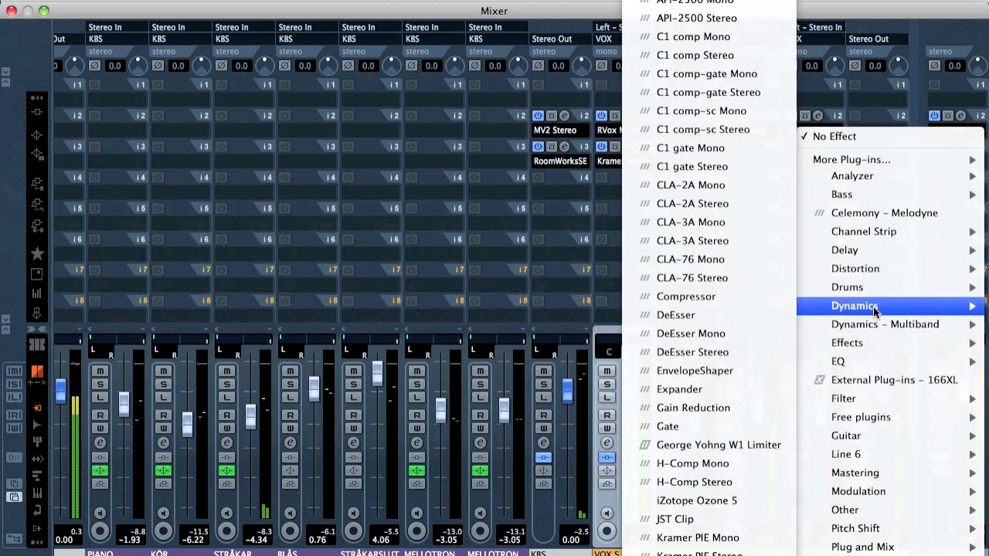
{"action": "left_click", "coordinate": [701, 280]}
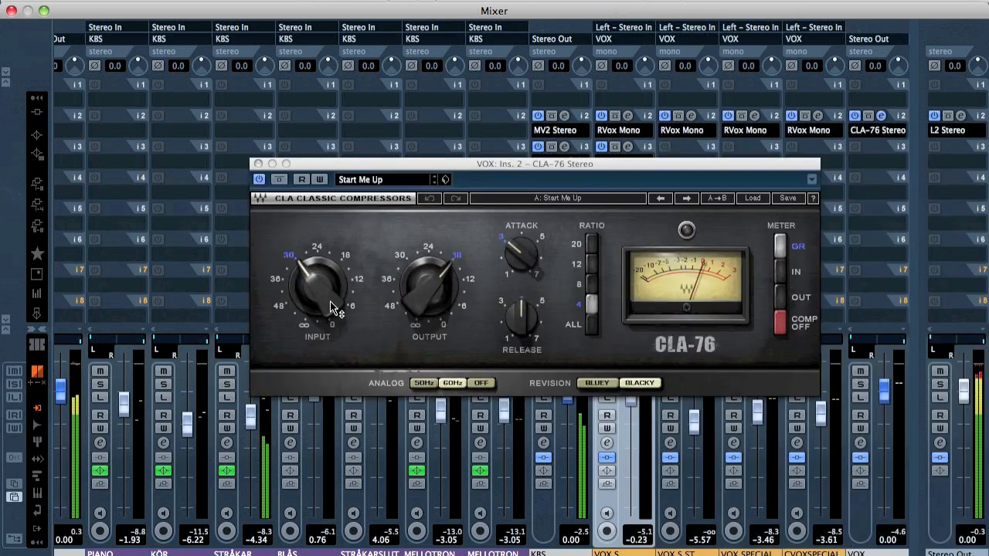
Set CLA-76 to input -33.3, attack about 6, release 6.04 and analog off, and raise its output slightly.
{"action": "left_click_drag", "start_coordinate": [325, 310], "coordinate": [324, 325]}
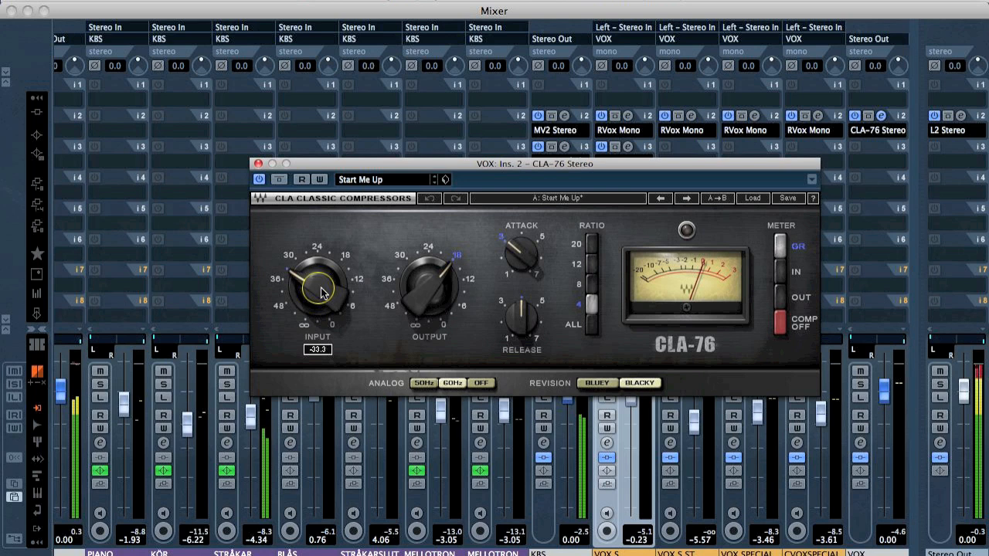
{"action": "left_click", "coordinate": [437, 295]}
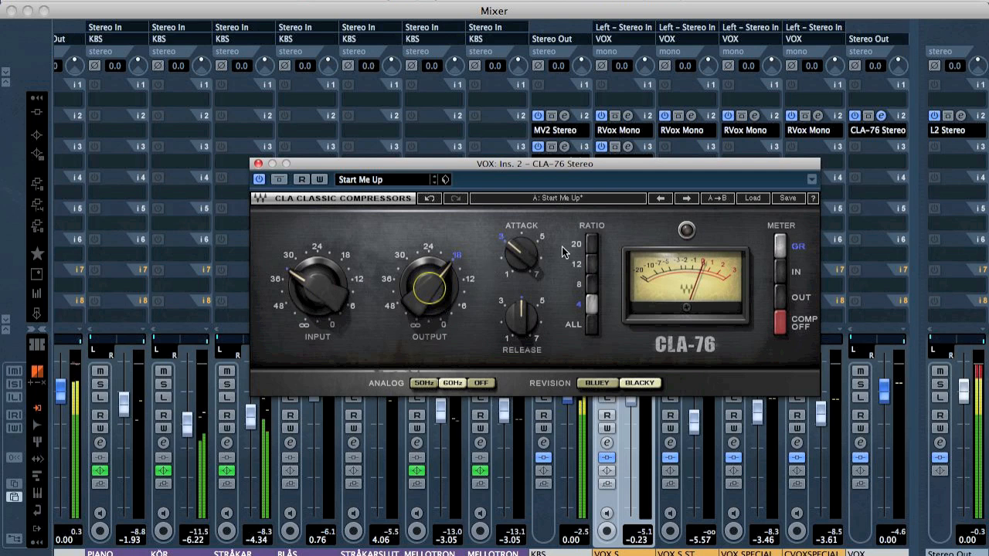
{"action": "left_click", "coordinate": [542, 258]}
{"action": "left_click", "coordinate": [539, 322]}
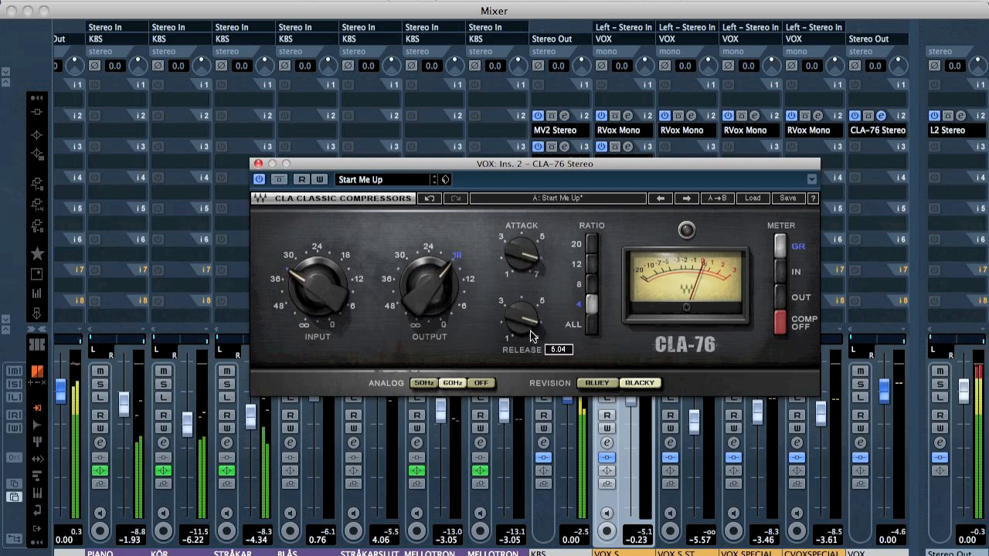
{"action": "left_click", "coordinate": [482, 383]}
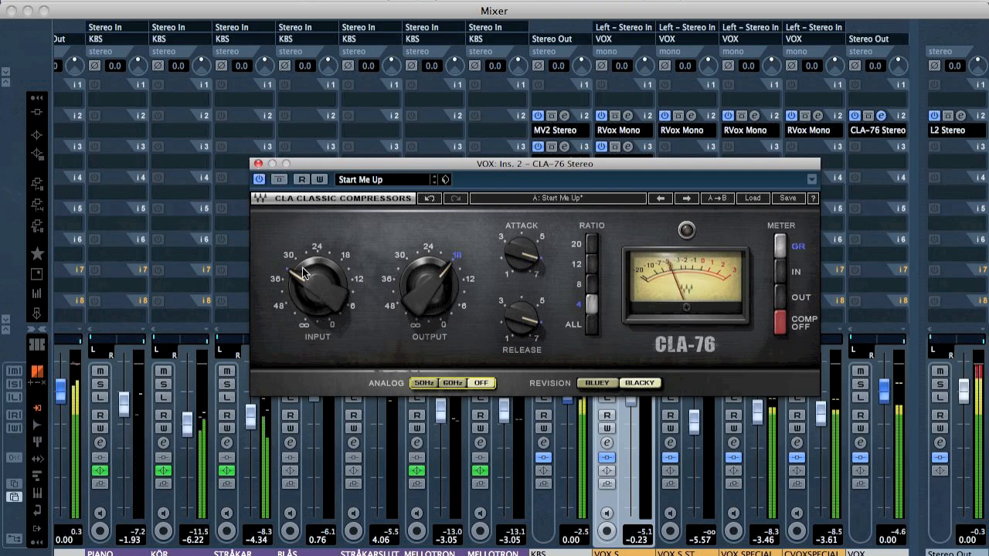
{"action": "left_click_drag", "start_coordinate": [406, 267], "coordinate": [467, 271]}
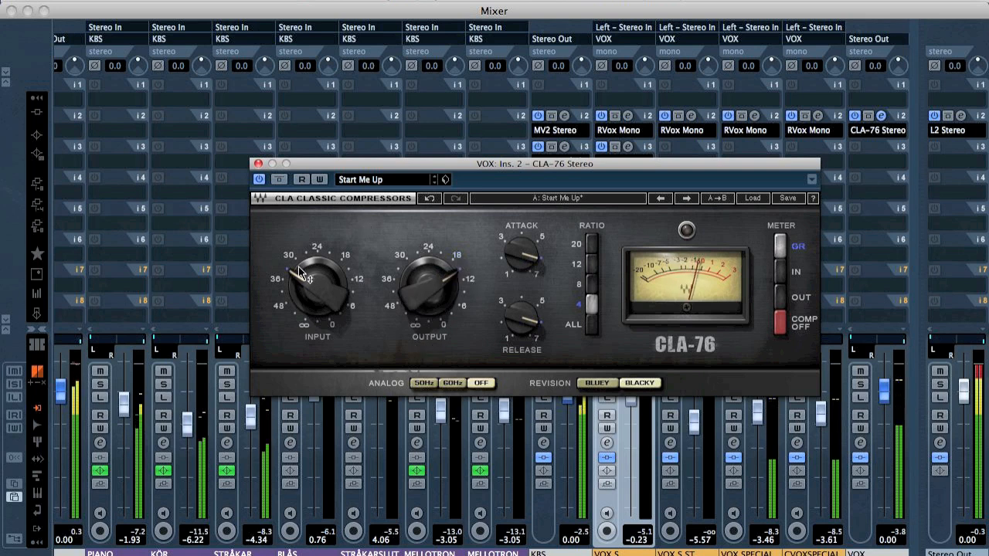
{"action": "left_click", "coordinate": [258, 165]}
Lower the VOX S channel fader to -5.18 and check the song position in the project window.
{"action": "left_click_drag", "start_coordinate": [635, 396], "coordinate": [633, 421]}
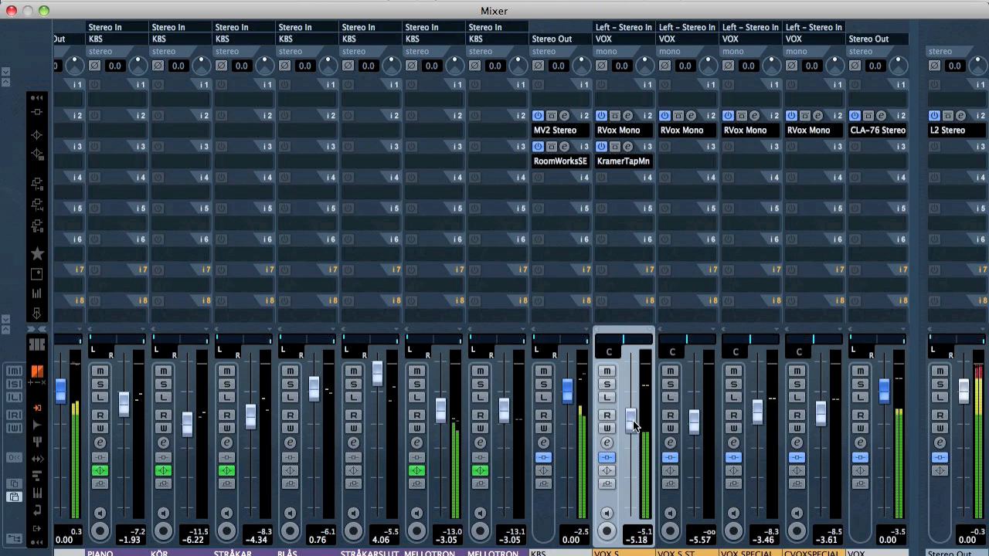
{"action": "key", "text": "F3"}
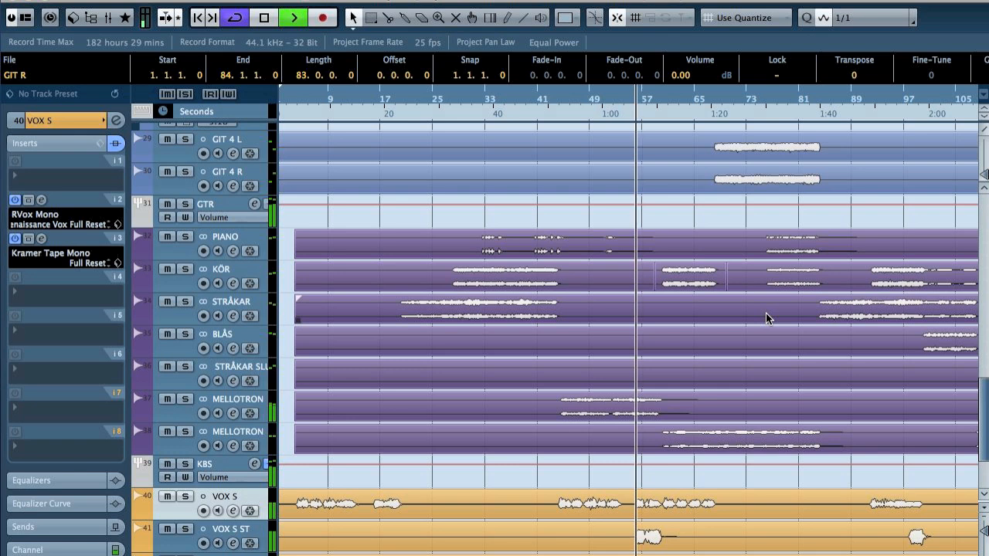
{"action": "key", "text": "F3"}
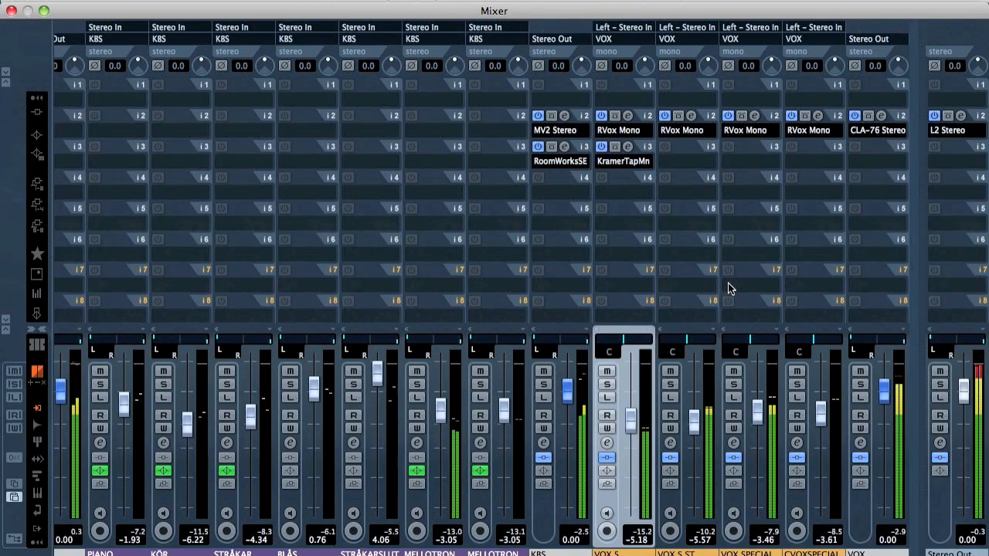
Insert Doubler2 Stereo in the third insert slot of the VOX group and detune its two voices to 2 and -2.
{"action": "left_click", "coordinate": [867, 159]}
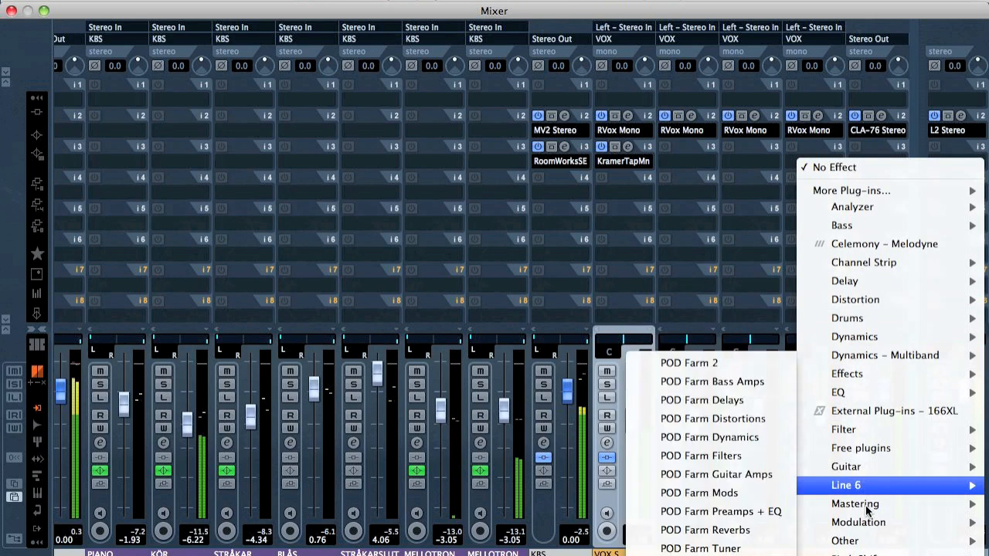
{"action": "mouse_move", "coordinate": [867, 523]}
{"action": "left_click", "coordinate": [705, 114]}
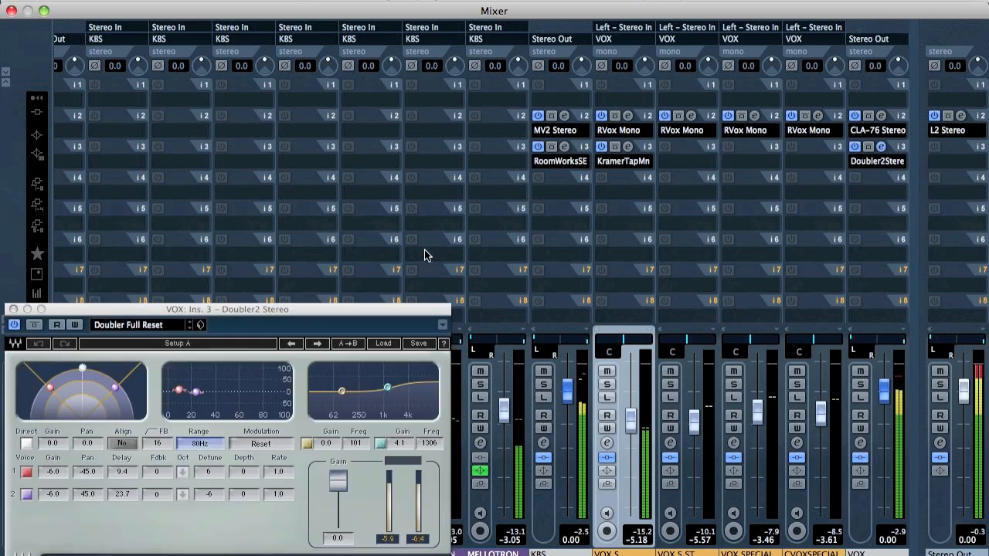
{"action": "left_click_drag", "start_coordinate": [216, 475], "coordinate": [217, 489]}
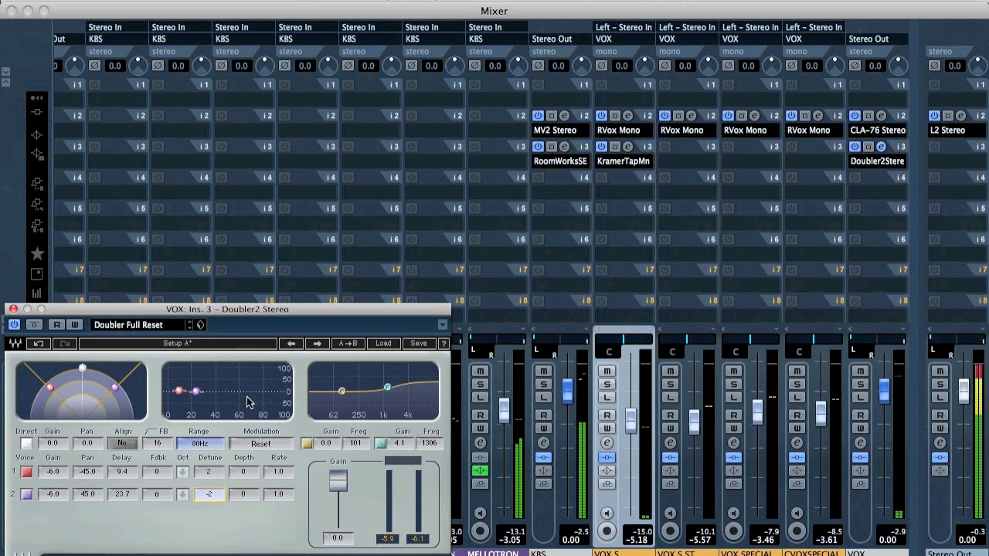
{"action": "left_click", "coordinate": [13, 310]}
{"action": "key", "text": "F3"}
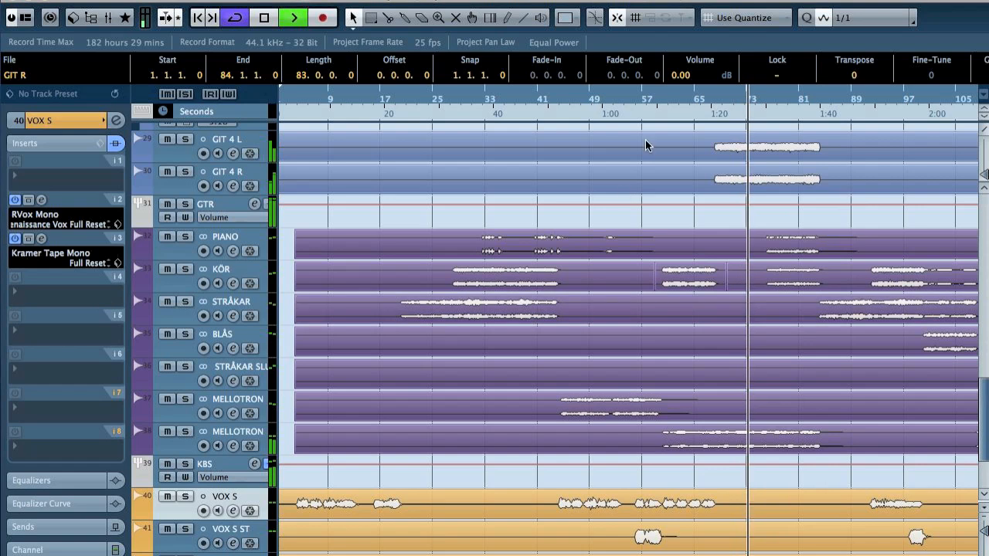
Play the song from about bar 45 and insert H-Delay Stereo in the fourth insert slot of the VOX group.
{"action": "left_click", "coordinate": [563, 99]}
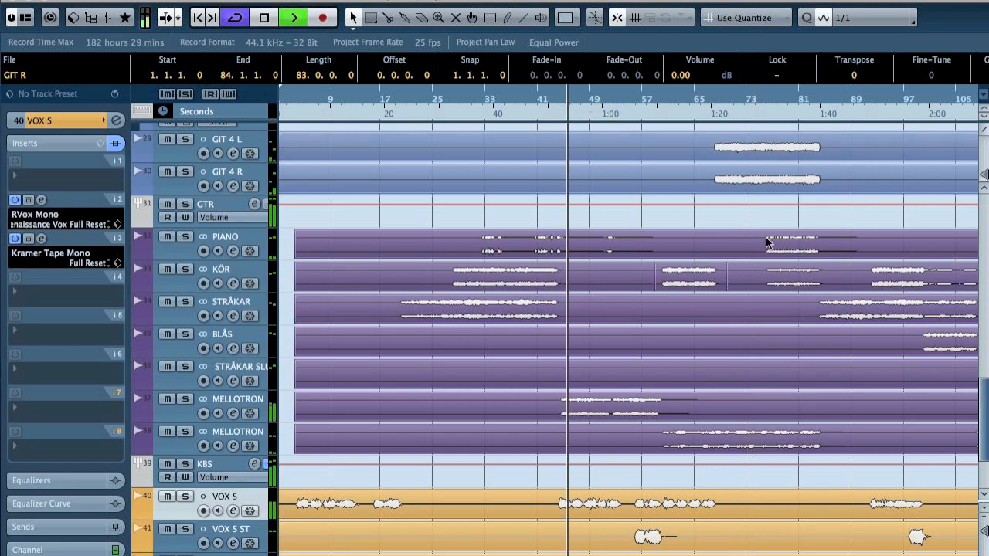
{"action": "key", "text": "F3"}
{"action": "left_click", "coordinate": [872, 185]}
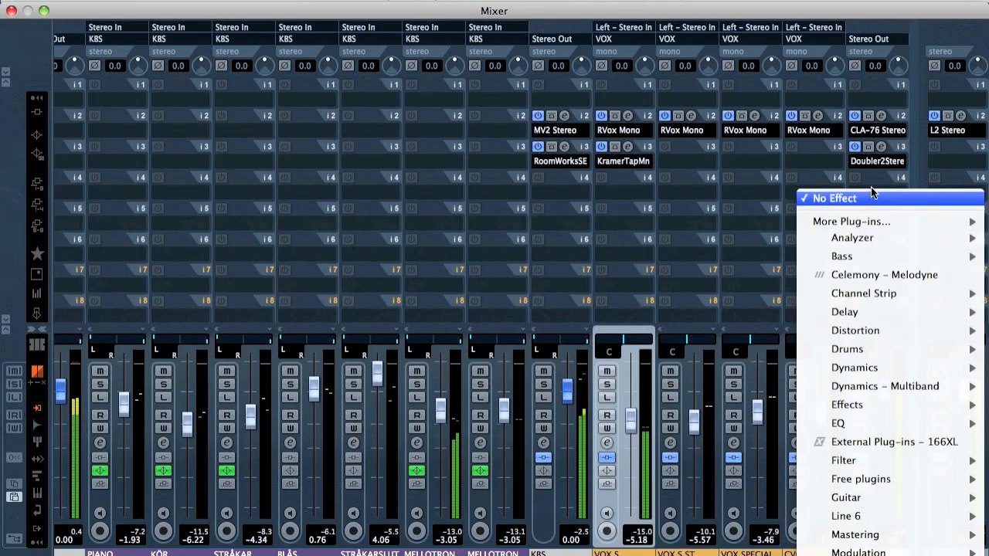
{"action": "mouse_move", "coordinate": [874, 310]}
{"action": "left_click", "coordinate": [684, 348]}
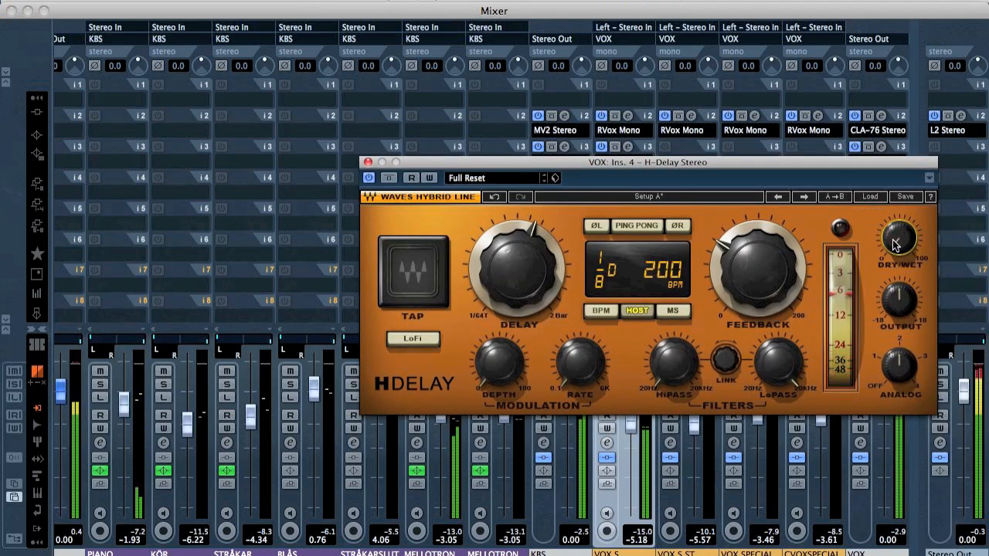
Lower the H-Delay's dry/wet mix and feedback, enable ping pong and set the delay time to 1/4.
{"action": "left_click_drag", "start_coordinate": [899, 238], "coordinate": [898, 233]}
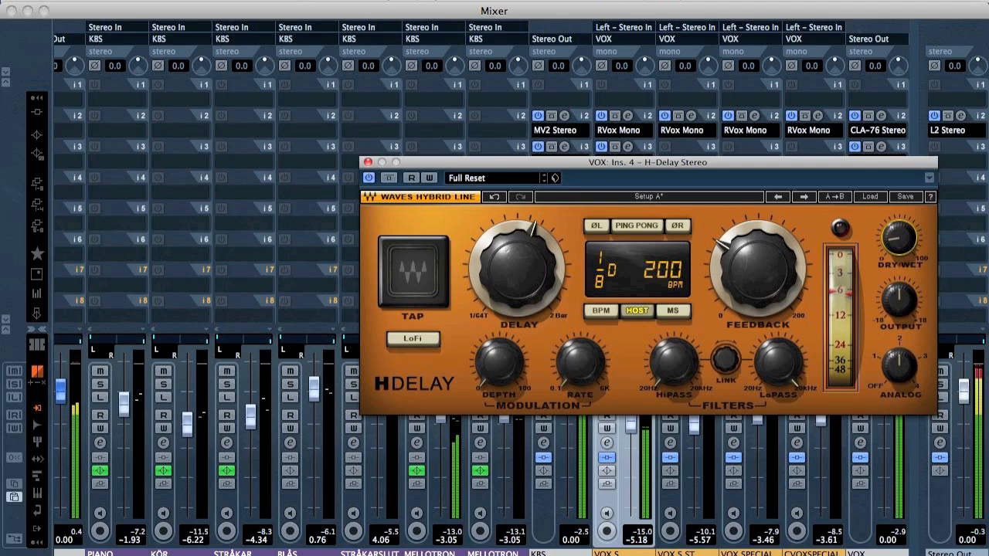
{"action": "left_click_drag", "start_coordinate": [755, 296], "coordinate": [756, 308]}
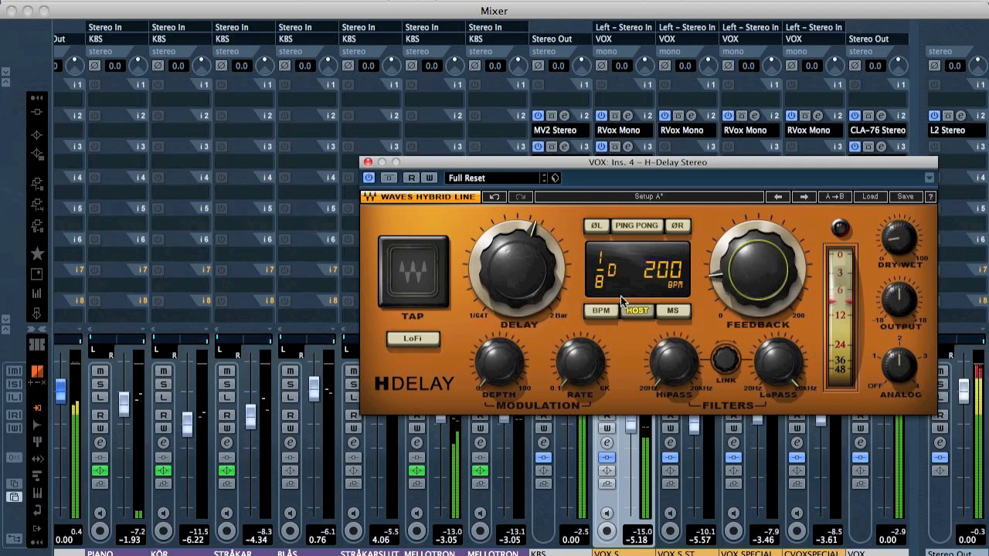
{"action": "left_click", "coordinate": [622, 231]}
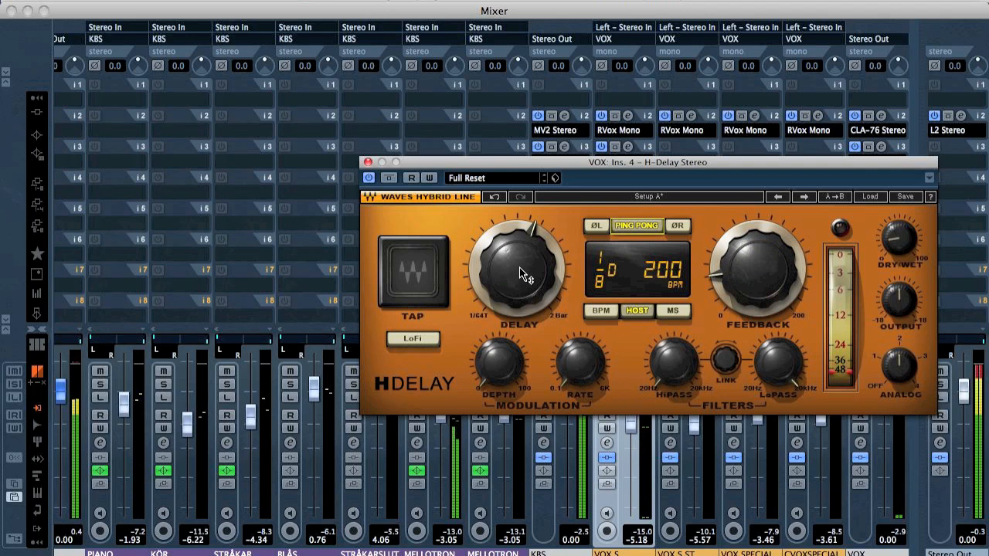
{"action": "mouse_move", "coordinate": [524, 265]}
{"action": "left_mouse_down"}
{"action": "mouse_move", "coordinate": [524, 250]}
{"action": "mouse_move", "coordinate": [523, 265]}
{"action": "left_mouse_up"}
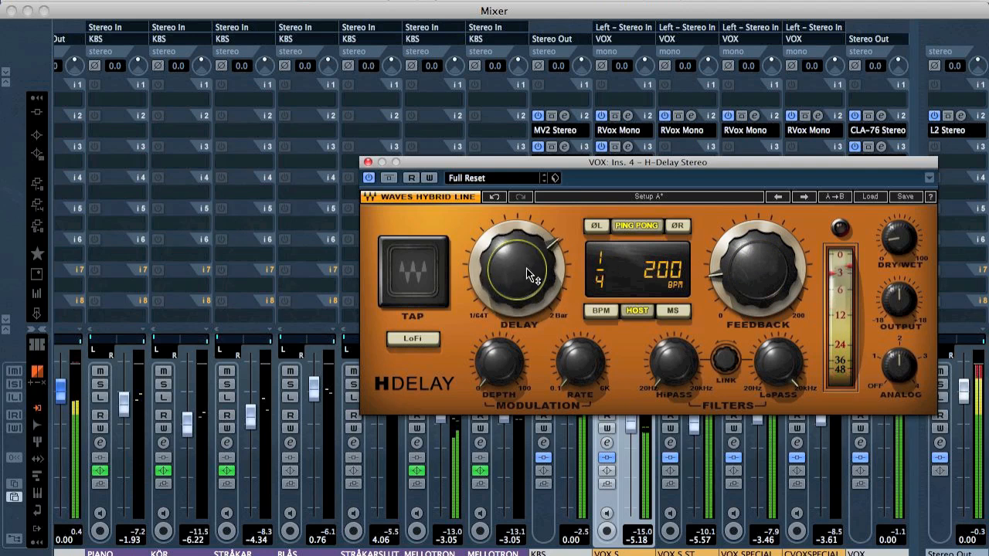
Raise the H-Delay's high-pass filter, set its low-pass filter to 4.00k and close the plug-in.
{"action": "left_click", "coordinate": [672, 362]}
{"action": "left_click_drag", "start_coordinate": [672, 361], "coordinate": [672, 352]}
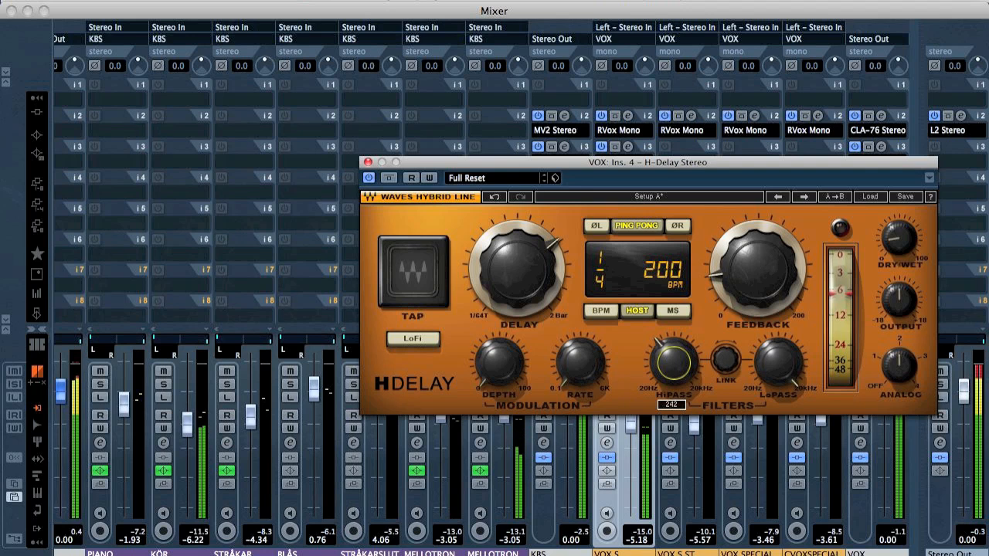
{"action": "left_click_drag", "start_coordinate": [672, 349], "coordinate": [672, 347]}
{"action": "left_click_drag", "start_coordinate": [781, 353], "coordinate": [782, 345]}
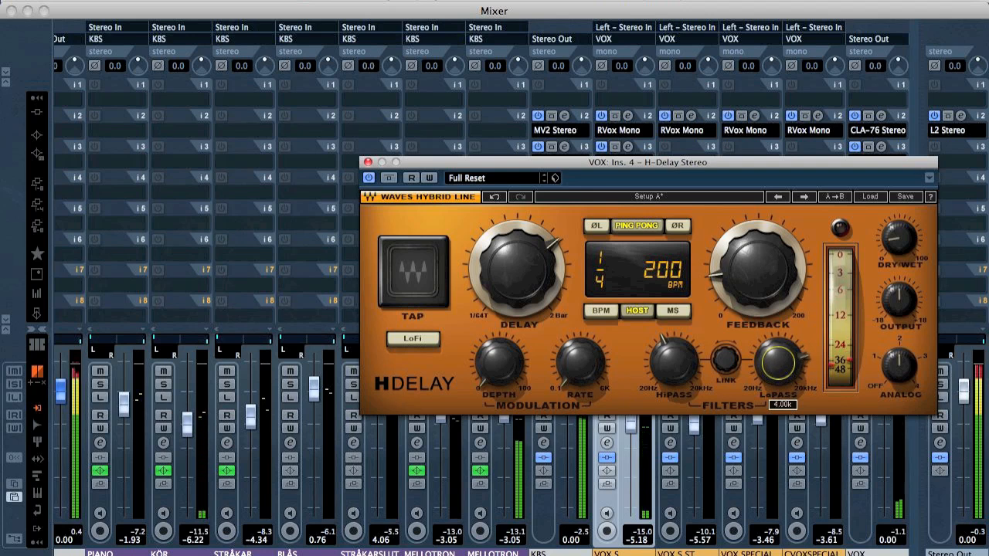
{"action": "left_click", "coordinate": [368, 161]}
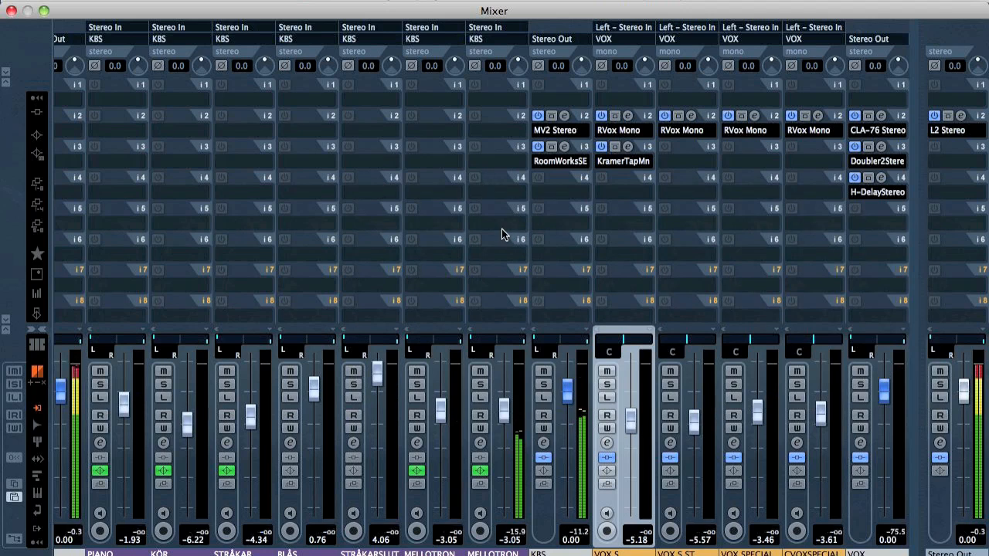
Raise the second MELLOTRON fader to -1.30 and the PIANO fader to -1.26, and check the drum channels.
{"action": "scroll", "coordinate": [517, 263], "scroll_direction": "left", "scroll_amount": 3}
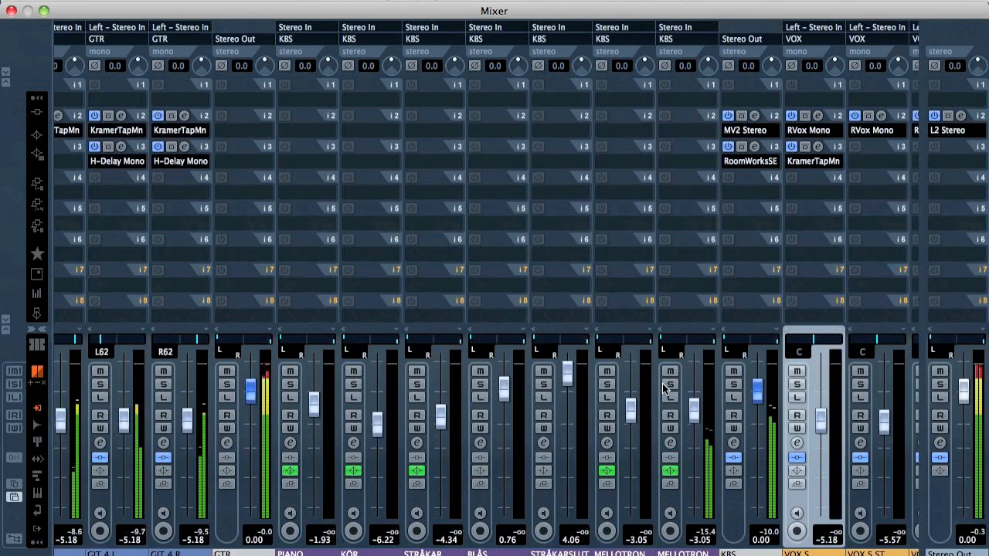
{"action": "left_click", "coordinate": [693, 416]}
{"action": "left_click_drag", "start_coordinate": [693, 417], "coordinate": [694, 405]}
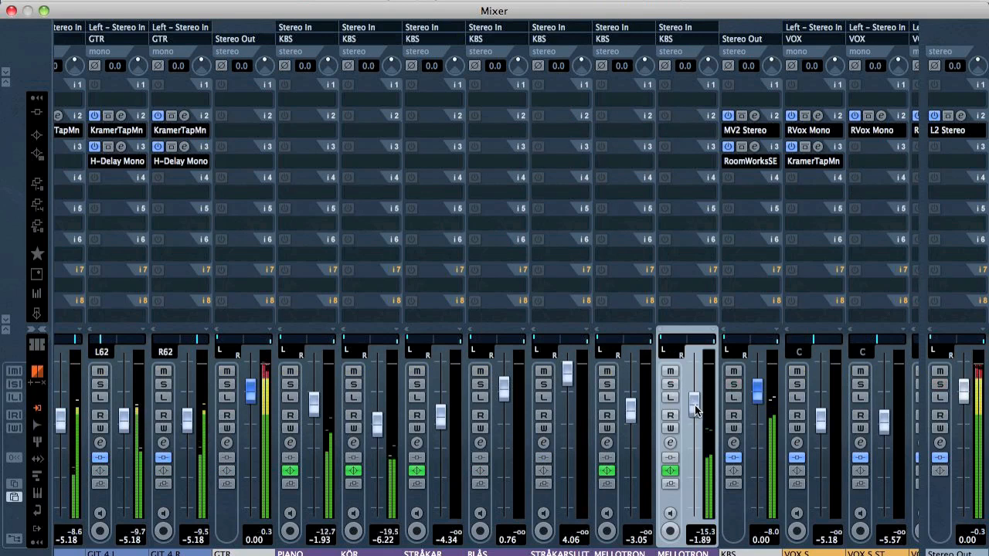
{"action": "left_click_drag", "start_coordinate": [314, 405], "coordinate": [314, 398]}
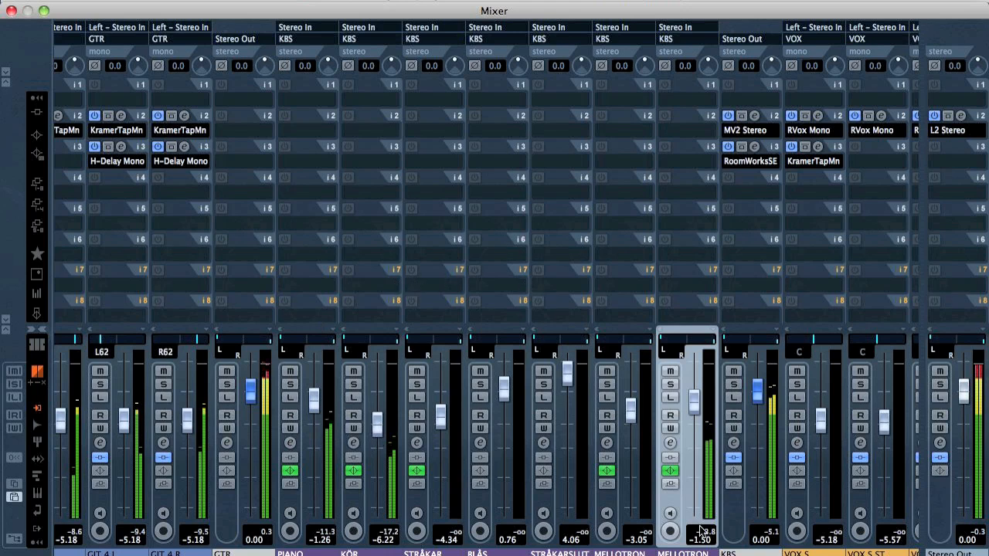
{"action": "scroll", "coordinate": [190, 553], "scroll_direction": "left", "scroll_amount": 5}
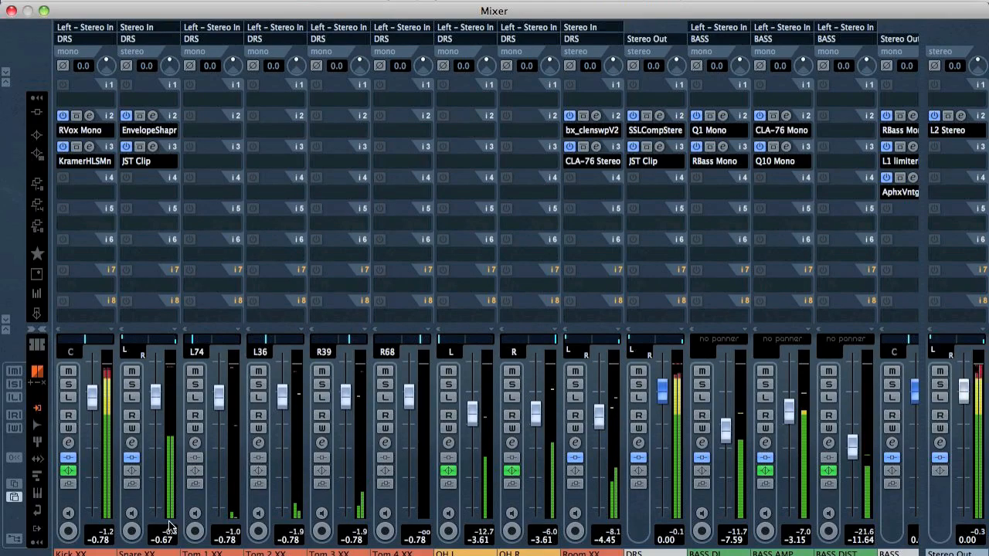
Lower the volume of the BLÅS track to -4.70 in the project window.
{"action": "key", "text": "F3"}
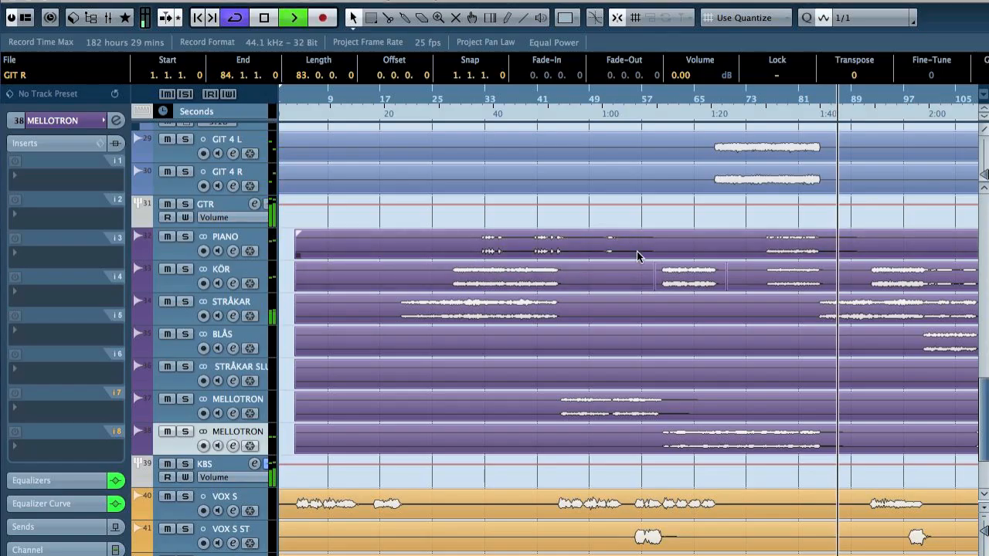
{"action": "scroll", "coordinate": [784, 284], "scroll_direction": "right", "scroll_amount": 3}
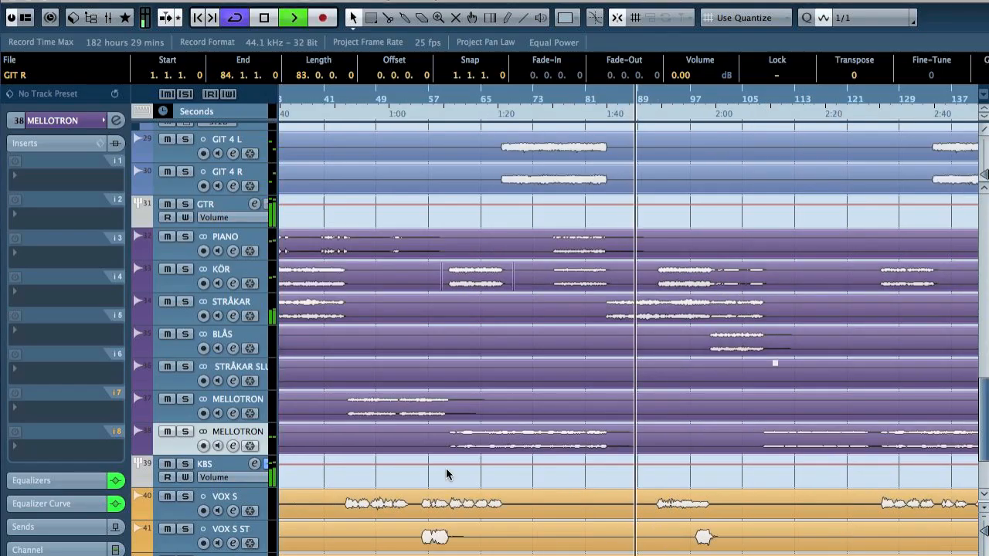
{"action": "left_click", "coordinate": [237, 431], "text": "ctrl"}
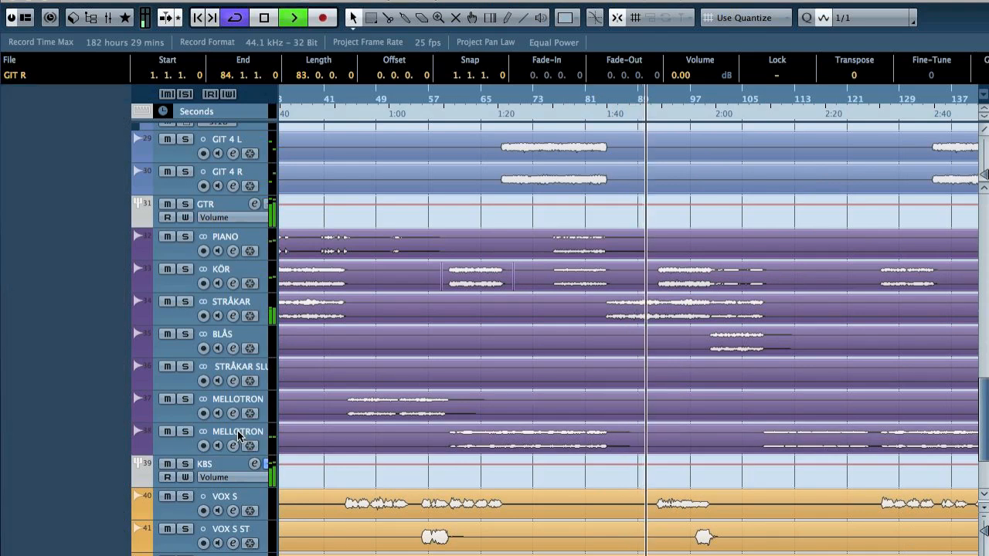
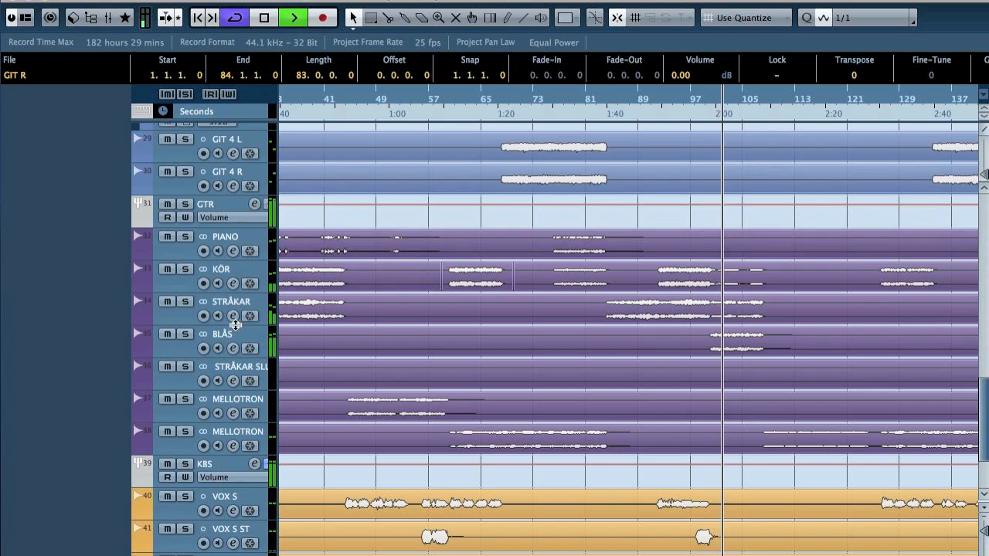
{"action": "left_click", "coordinate": [189, 333]}
{"action": "left_click", "coordinate": [68, 124]}
{"action": "left_click_drag", "start_coordinate": [103, 193], "coordinate": [91, 194]}
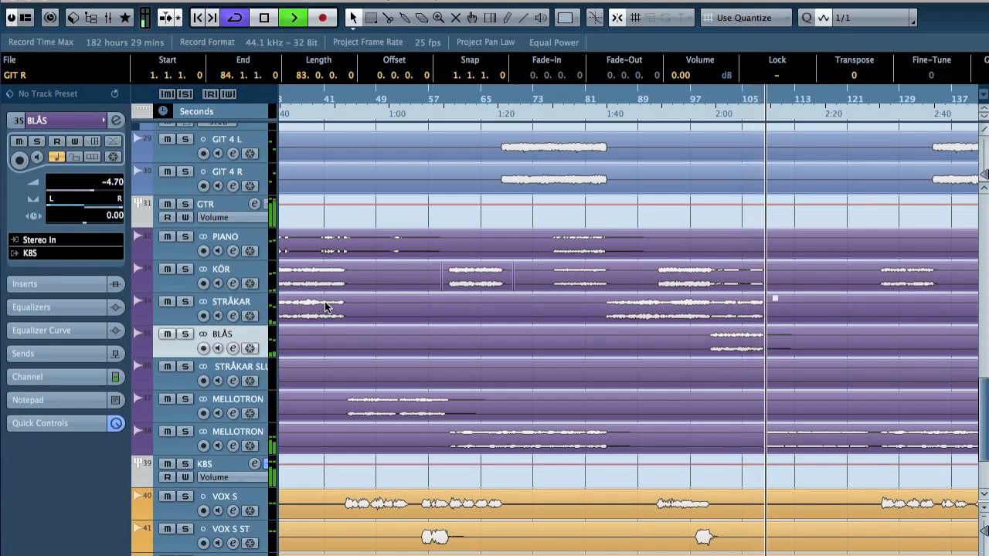
Stop playback, return to the song start and clear the selection of the GIT R and GIT 2 L events.
{"action": "key", "text": "space"}
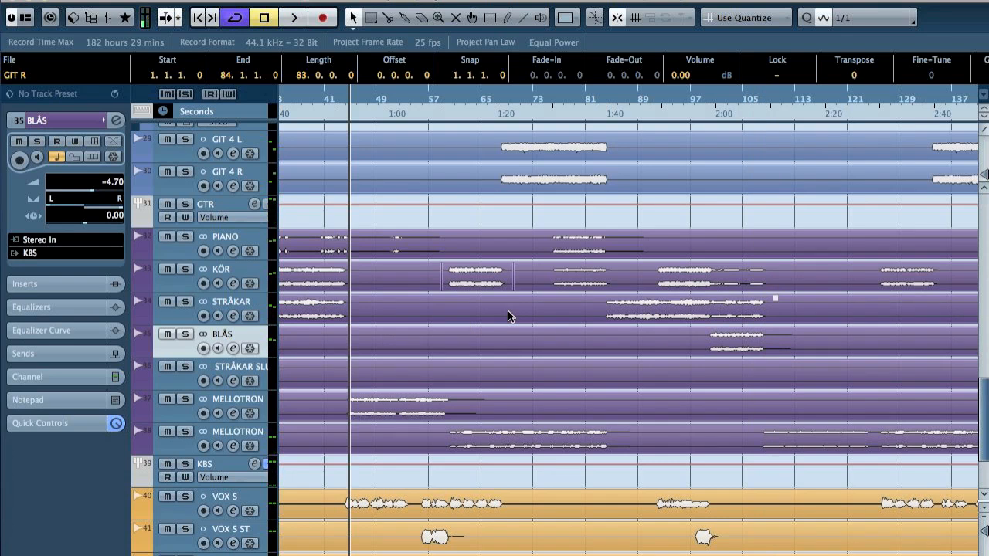
{"action": "key", "text": "Home"}
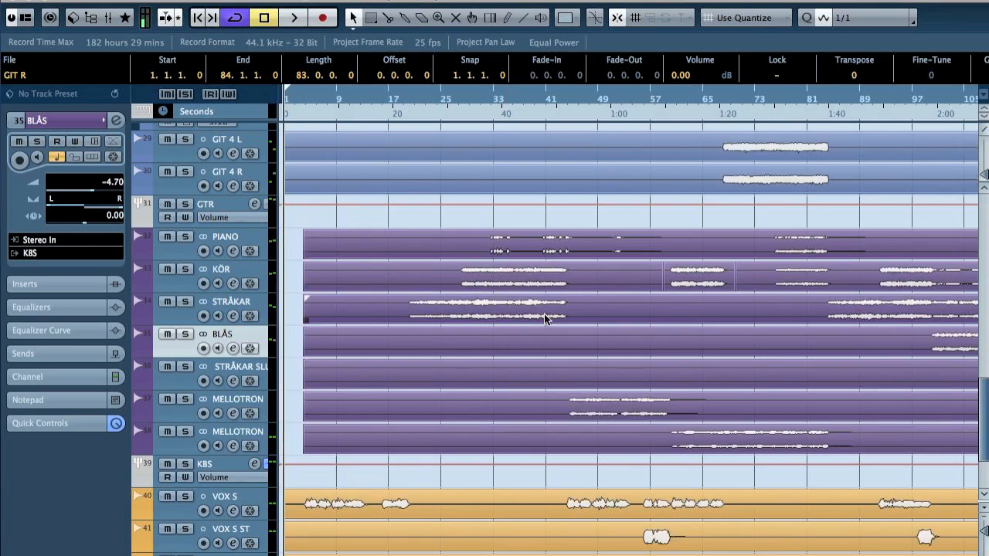
{"action": "scroll", "coordinate": [550, 310], "scroll_direction": "up", "scroll_amount": 5}
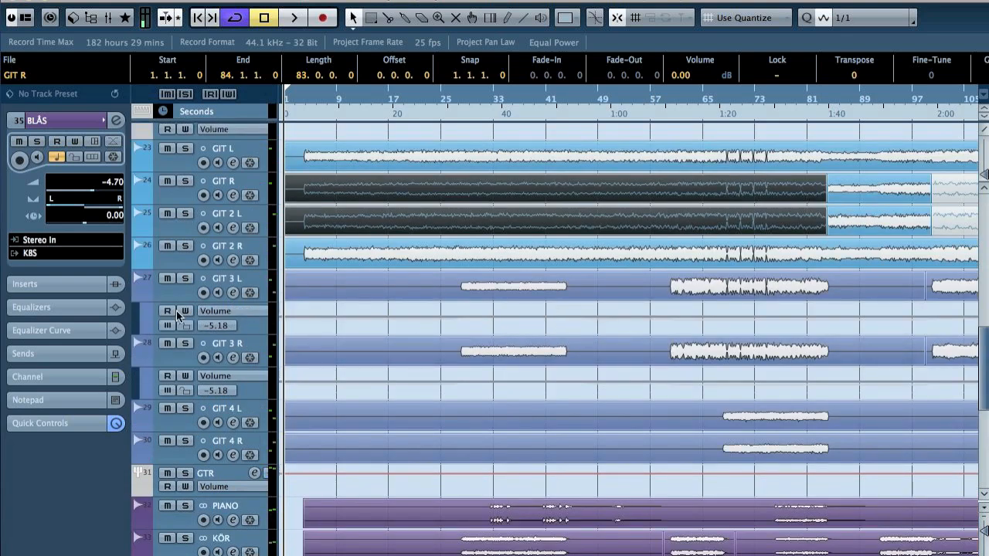
{"action": "left_click", "coordinate": [497, 165]}
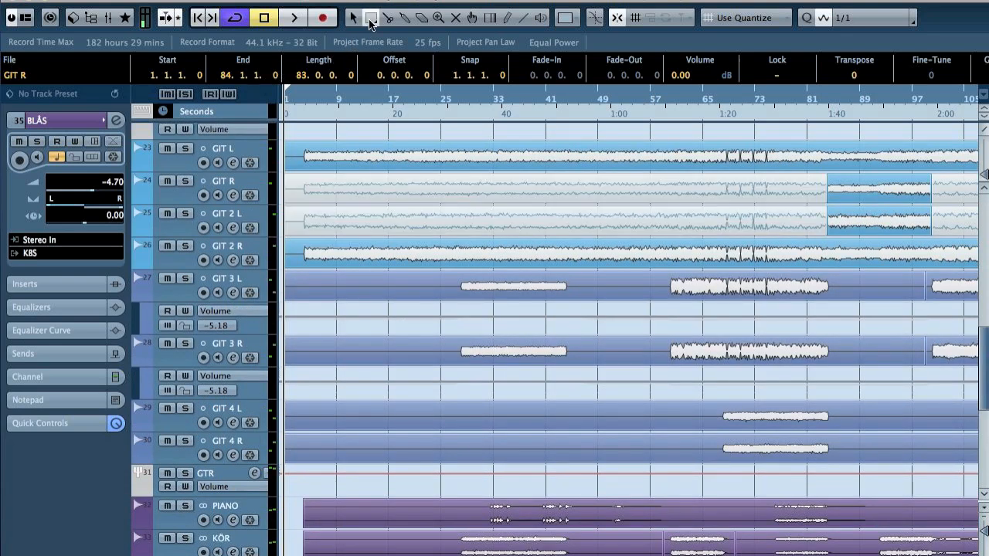
Try to delete all automation tracks with the Project Logical Editor preset.
{"action": "key", "text": "g"}
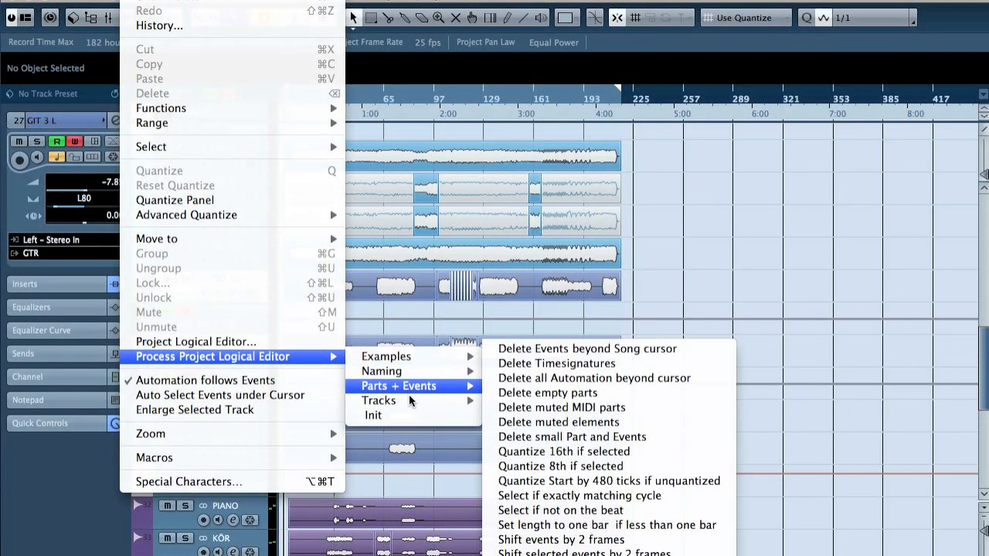
{"action": "mouse_move", "coordinate": [409, 403]}
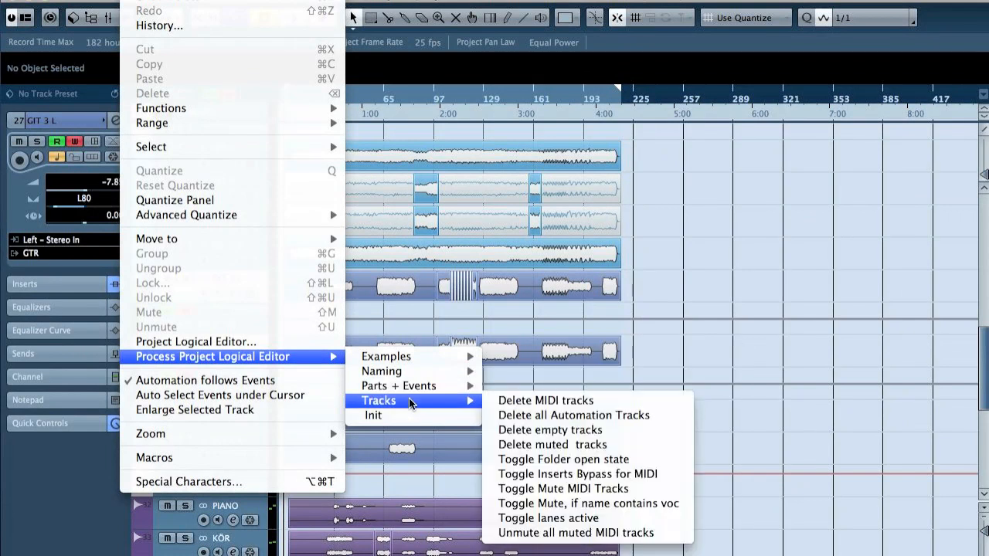
{"action": "left_click", "coordinate": [617, 417]}
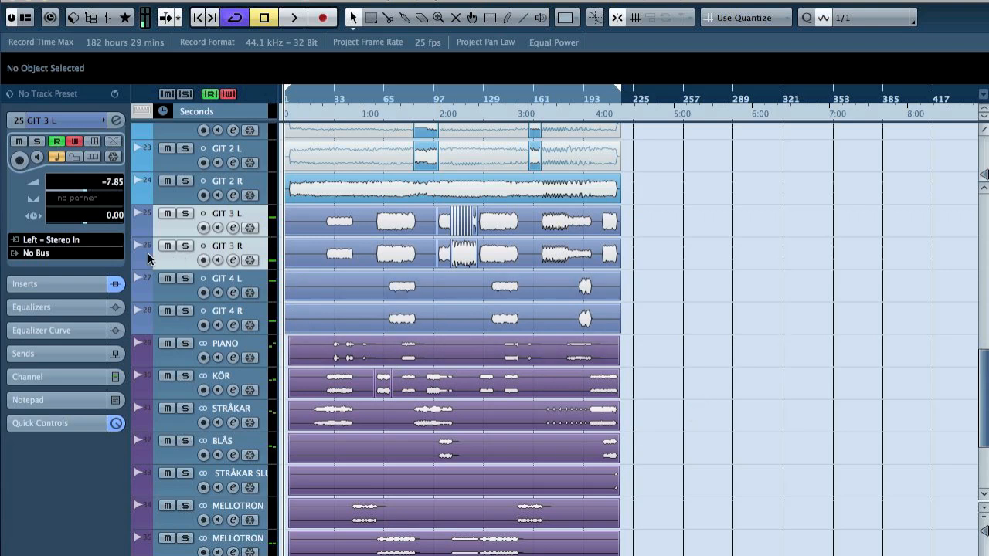
Show the volume automation lanes of GIT 3 L and GIT 3 R and enlarge the timeline.
{"action": "left_click", "coordinate": [140, 229]}
{"action": "left_click", "coordinate": [140, 294]}
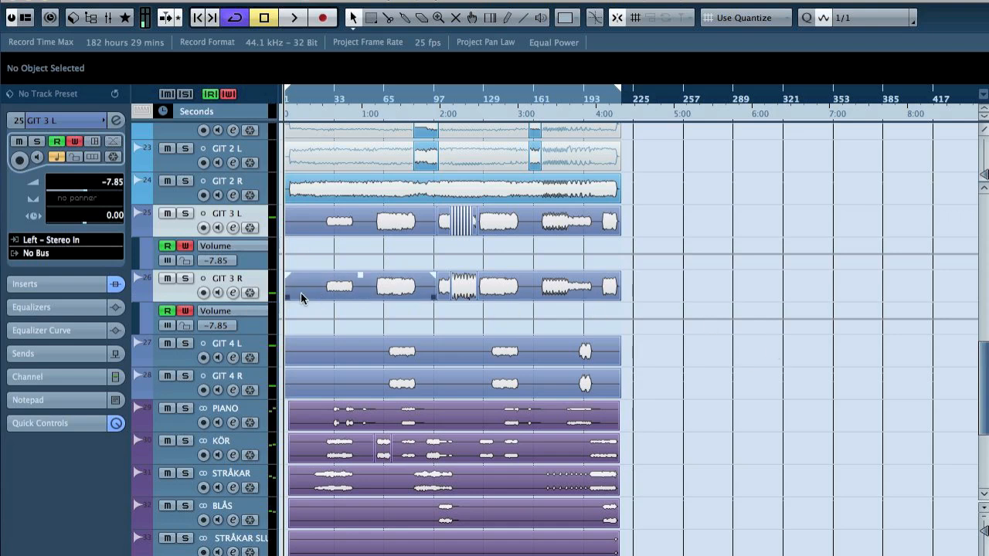
{"action": "key", "text": "h"}
{"action": "key", "text": "h"}
{"action": "key", "text": "h"}
{"action": "key", "text": "h"}
{"action": "key", "text": "h"}
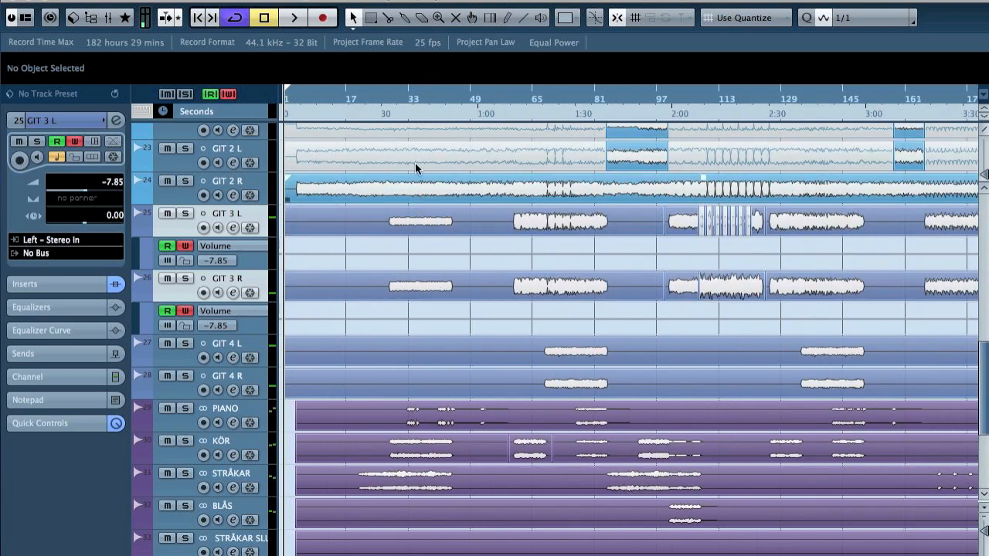
Check the output routing and fader levels of the channels across the mixer.
{"action": "key", "text": "F3"}
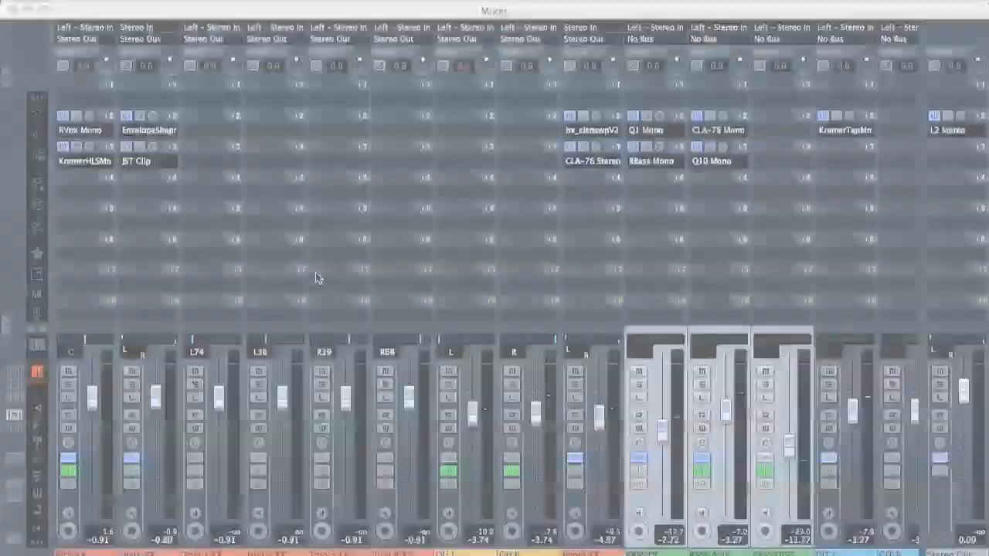
{"action": "scroll", "coordinate": [481, 271], "scroll_direction": "right", "scroll_amount": 3}
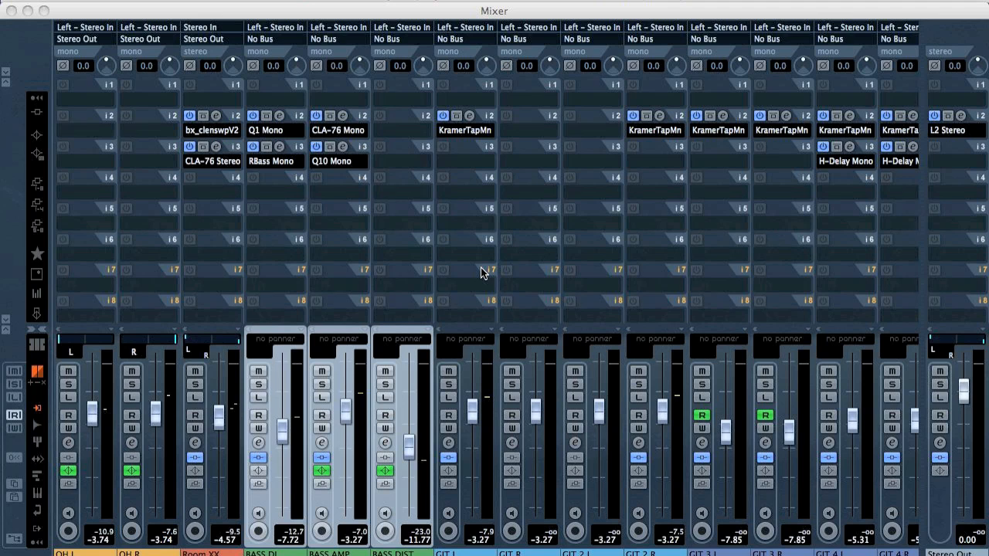
{"action": "scroll", "coordinate": [480, 272], "scroll_direction": "right", "scroll_amount": 5}
{"action": "scroll", "coordinate": [480, 272], "scroll_direction": "left", "scroll_amount": 8}
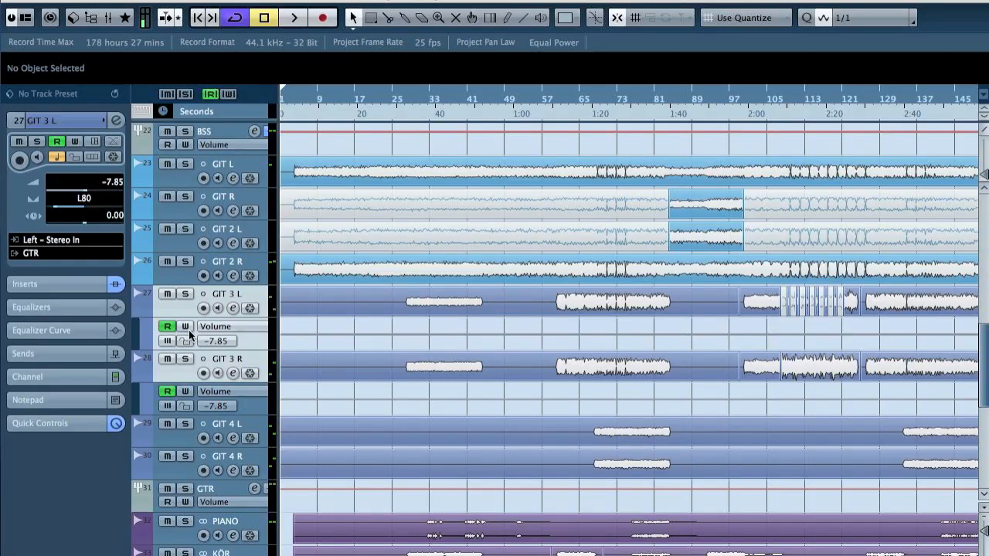
Enable automation writing on GIT 3 L and GIT 3 R and record a volume rise to -4.34 from about bar 25.
{"action": "left_click", "coordinate": [186, 327]}
{"action": "left_click", "coordinate": [185, 392]}
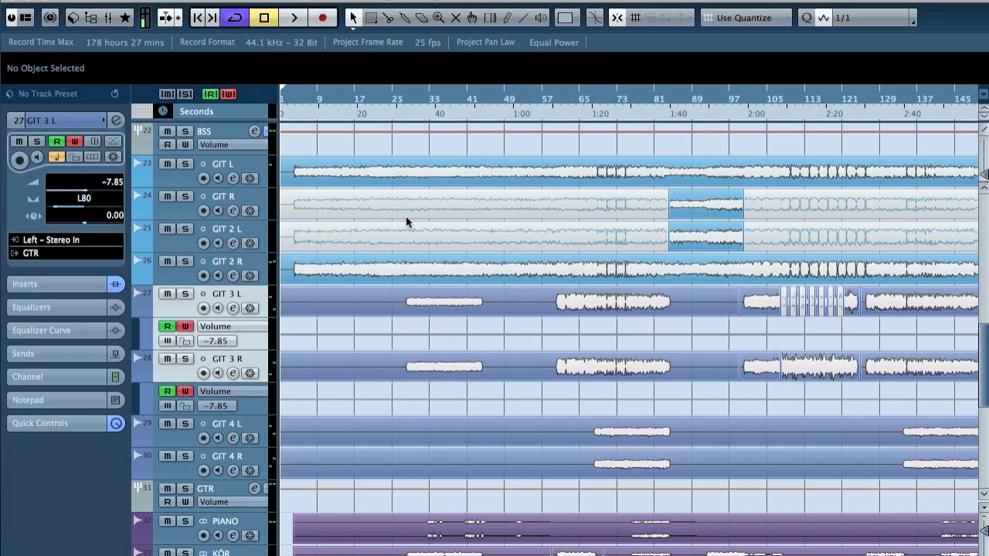
{"action": "left_click", "coordinate": [394, 103]}
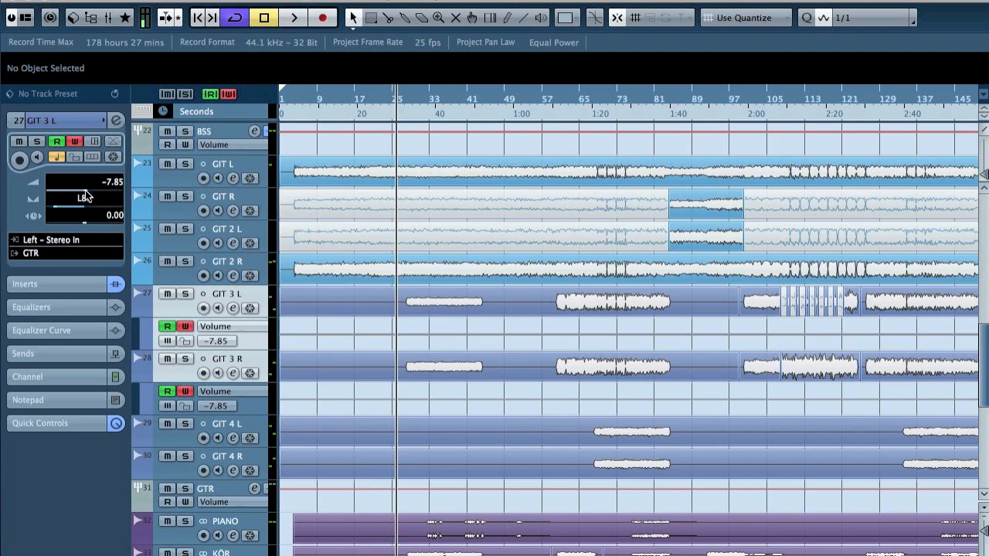
{"action": "left_click_drag", "start_coordinate": [86, 194], "coordinate": [94, 190]}
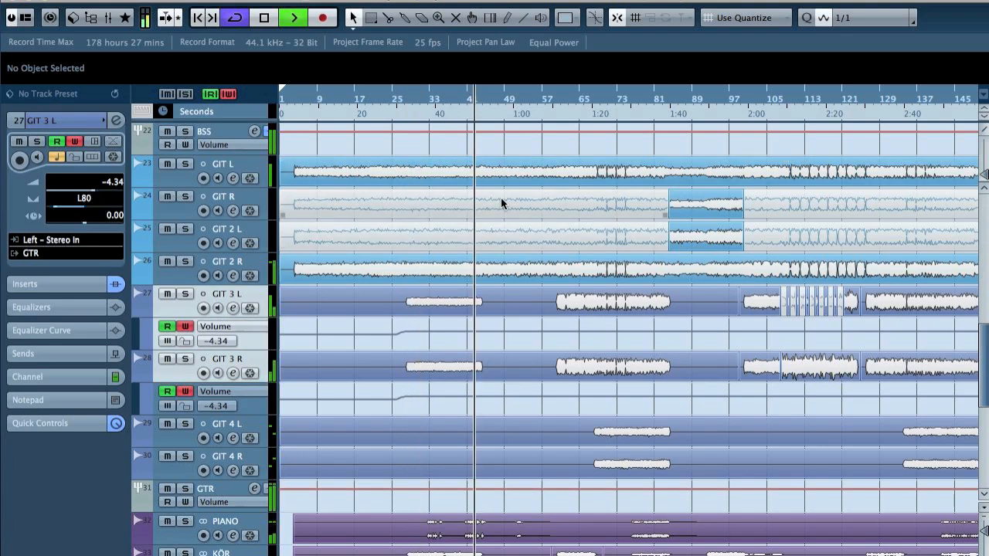
{"action": "left_click", "coordinate": [550, 97]}
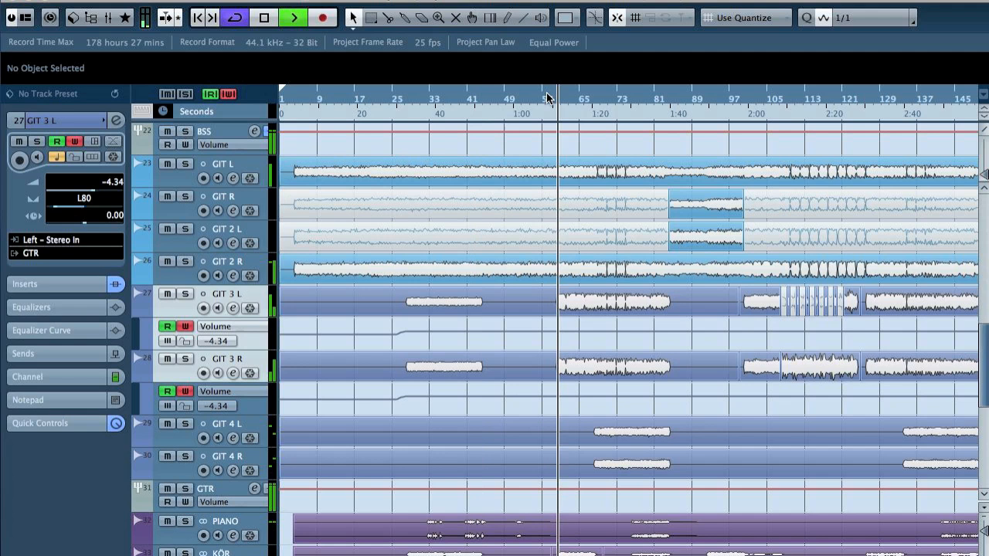
Record GIT 3 L and R volume automation falling to -7.94 from about bar 57 and rising to -4.00 from about bar 106.
{"action": "left_click", "coordinate": [540, 97]}
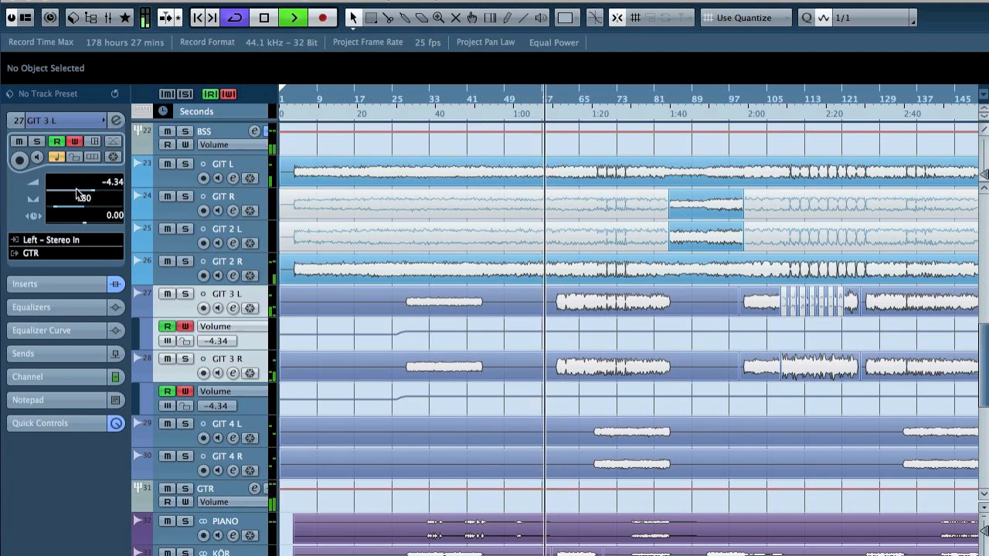
{"action": "left_click_drag", "start_coordinate": [94, 195], "coordinate": [84, 195]}
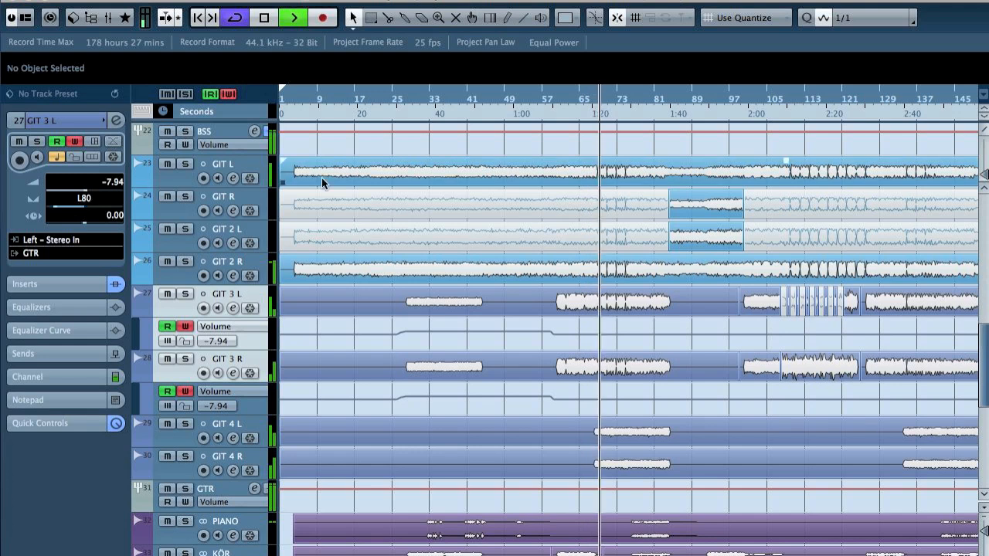
{"action": "left_click", "coordinate": [737, 97]}
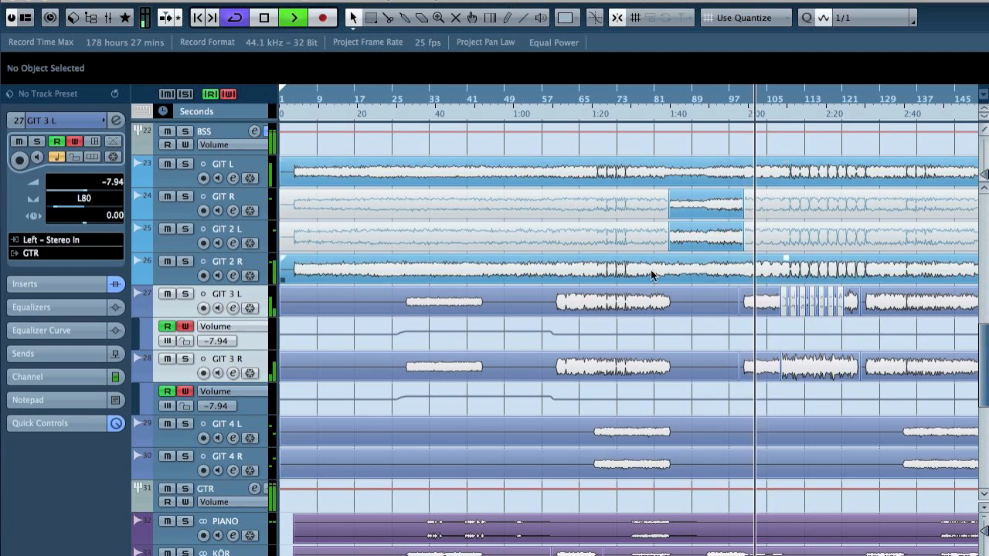
{"action": "key", "text": "h"}
{"action": "key", "text": "h"}
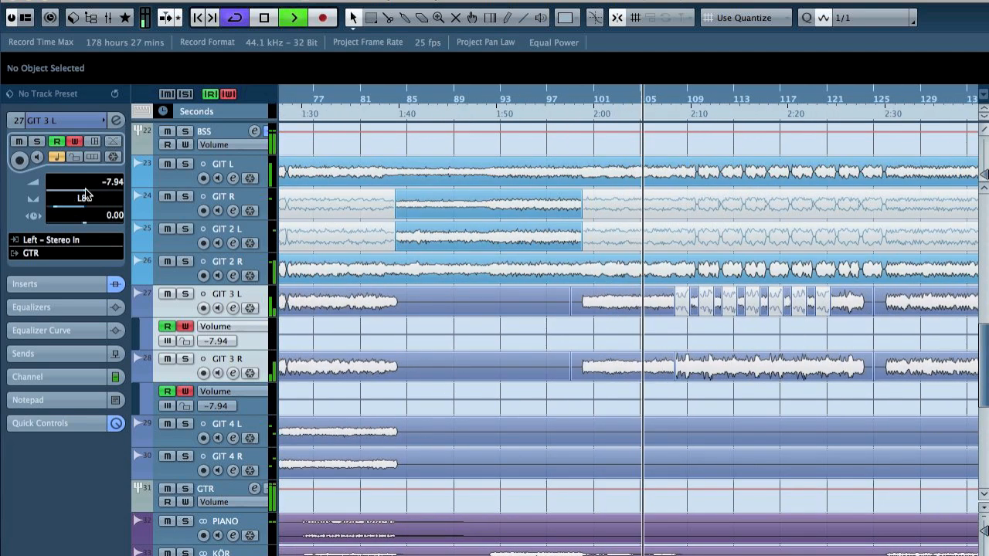
{"action": "left_click_drag", "start_coordinate": [85, 193], "coordinate": [95, 193]}
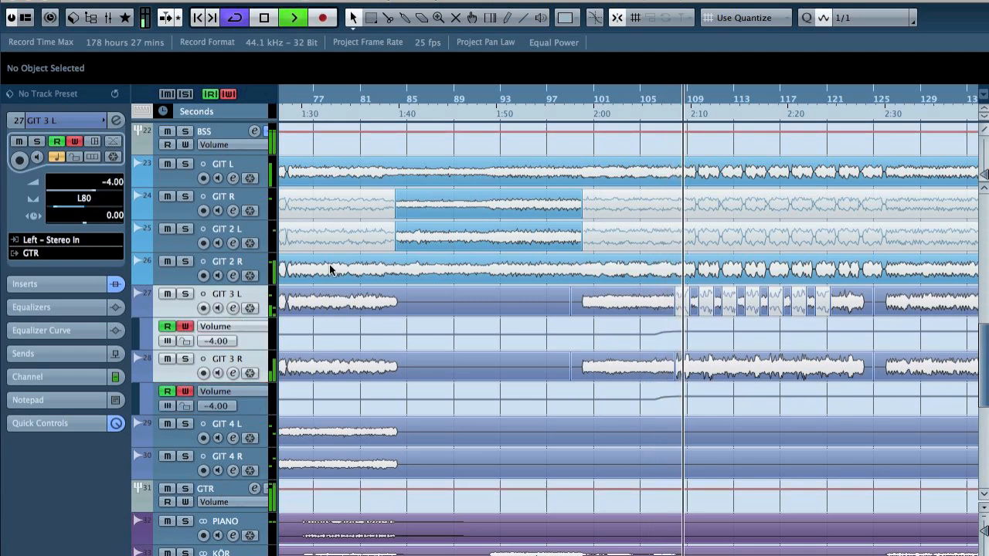
Lower the GIT 3 L and R volume automation points at bar 107 to -8.31 and the rise's end points to -6.10.
{"action": "key", "text": "space"}
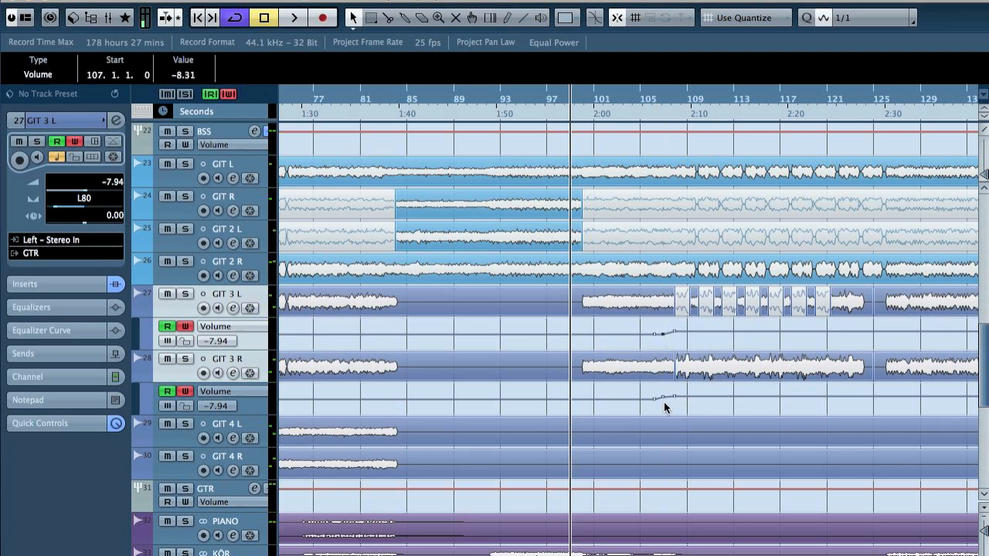
{"action": "left_click_drag", "start_coordinate": [662, 395], "coordinate": [662, 401]}
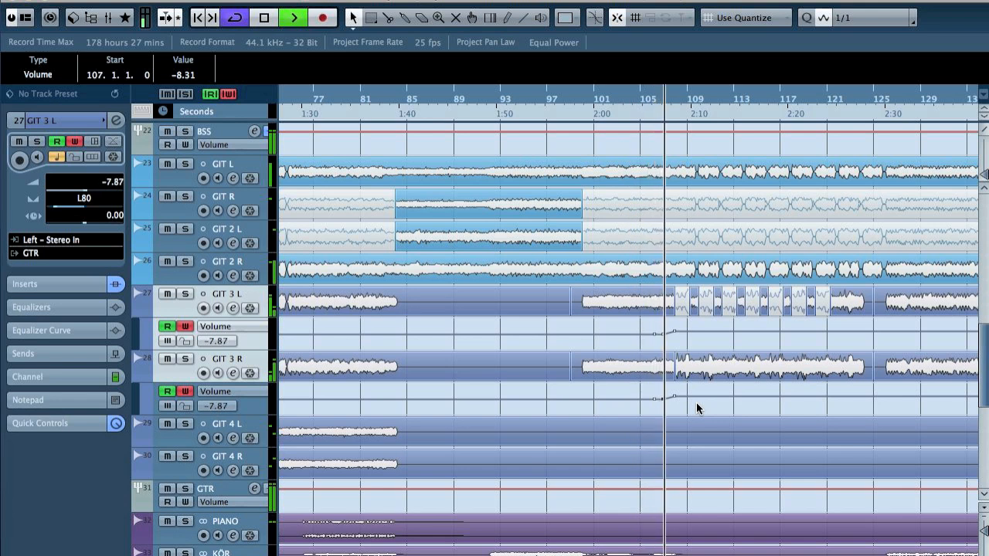
{"action": "scroll", "coordinate": [696, 403], "scroll_direction": "right", "scroll_amount": 5}
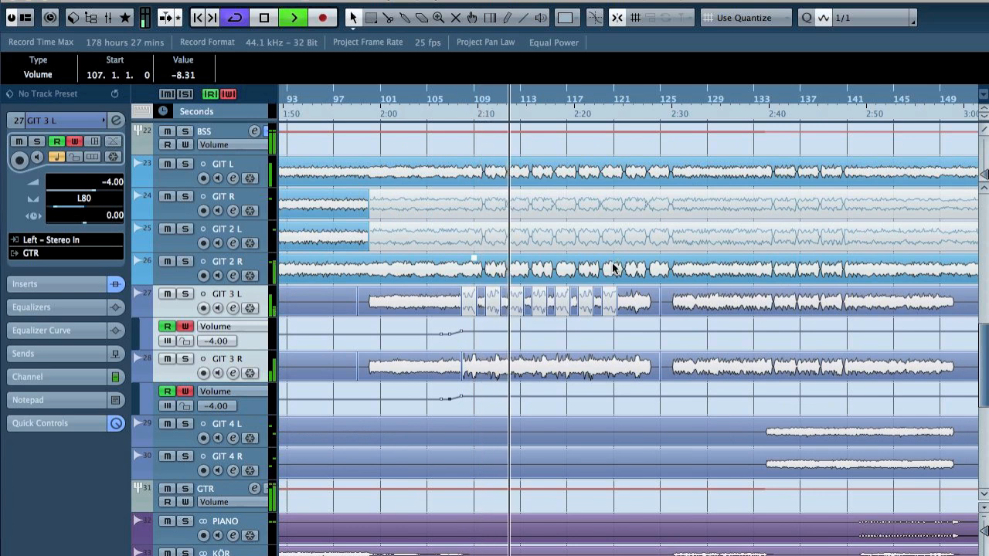
{"action": "left_click", "coordinate": [461, 397]}
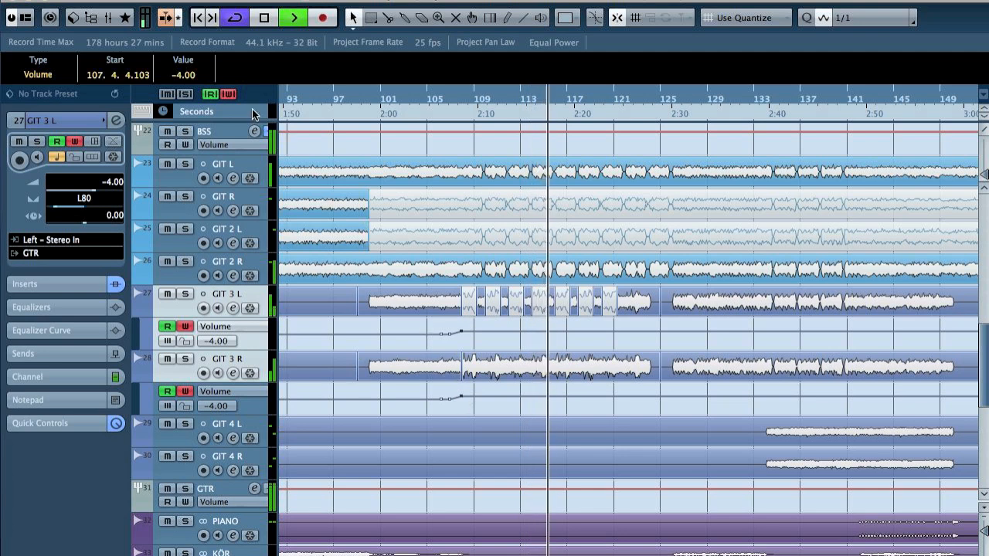
{"action": "scroll", "coordinate": [193, 80], "scroll_direction": "down", "scroll_amount": 2}
{"action": "scroll", "coordinate": [193, 81], "scroll_direction": "down", "scroll_amount": 11}
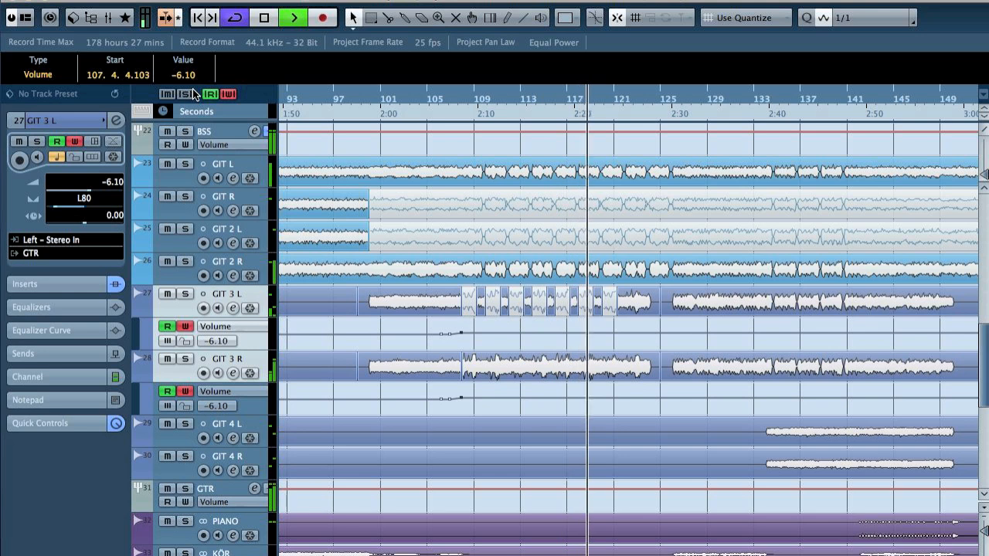
{"action": "left_click", "coordinate": [450, 398]}
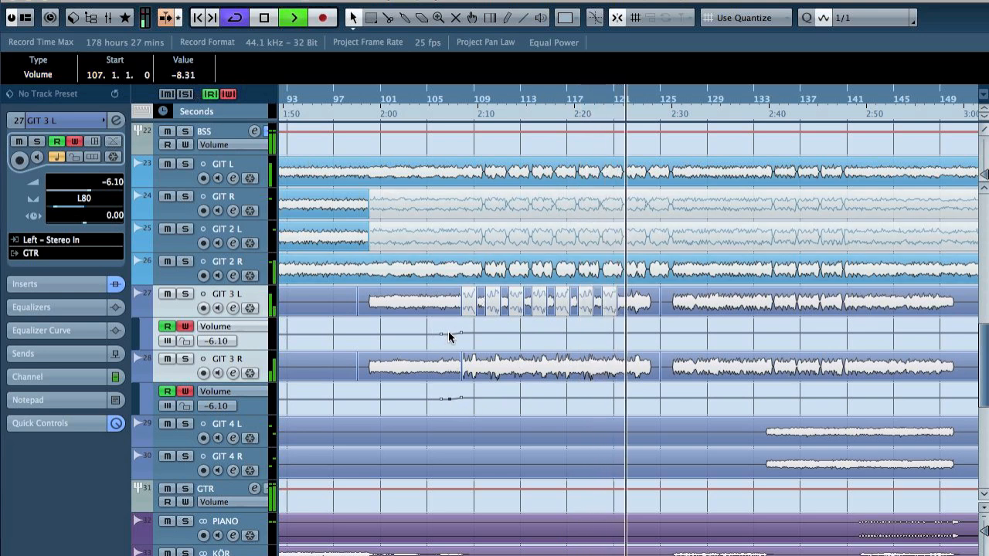
{"action": "left_click", "coordinate": [510, 341]}
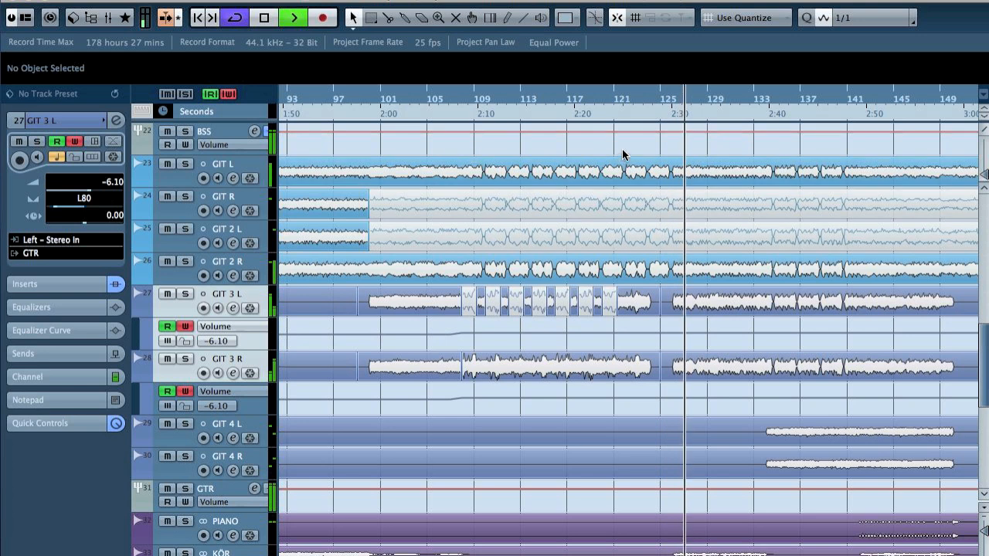
Play through the sections up to bar 181 and record a GIT 3 L and R volume rise to -3.35 from there.
{"action": "scroll", "coordinate": [763, 285], "scroll_direction": "right", "scroll_amount": 5}
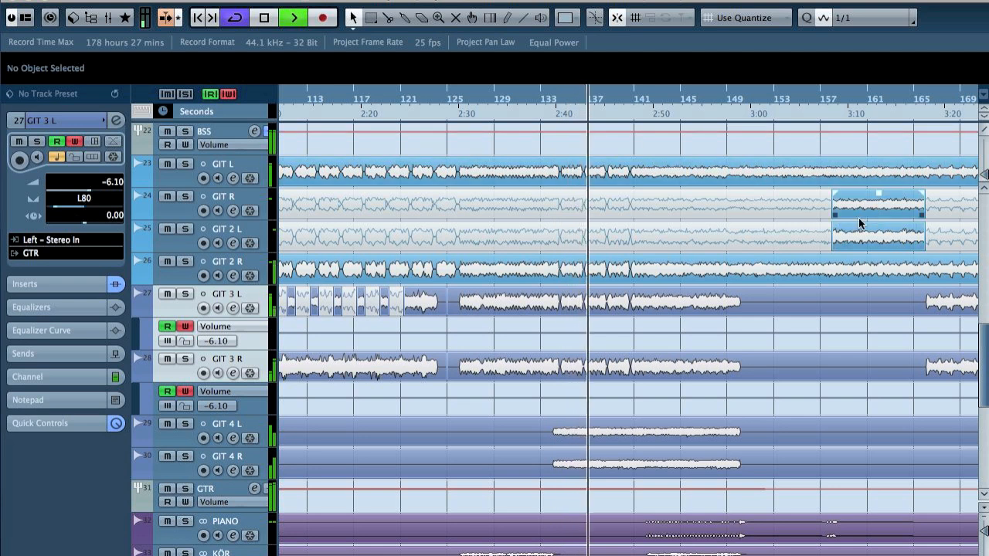
{"action": "scroll", "coordinate": [850, 223], "scroll_direction": "right", "scroll_amount": 5}
{"action": "left_click", "coordinate": [500, 98]}
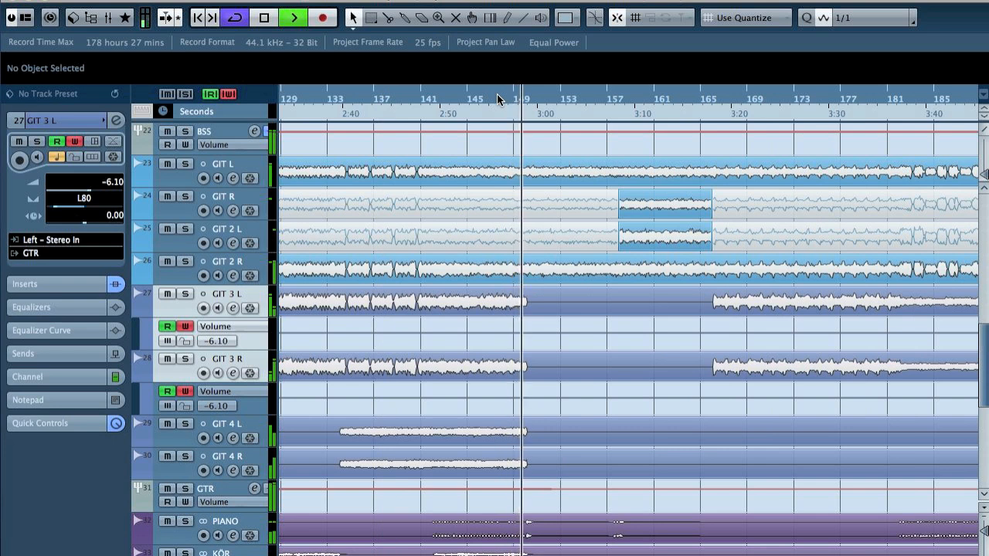
{"action": "left_click", "coordinate": [700, 97]}
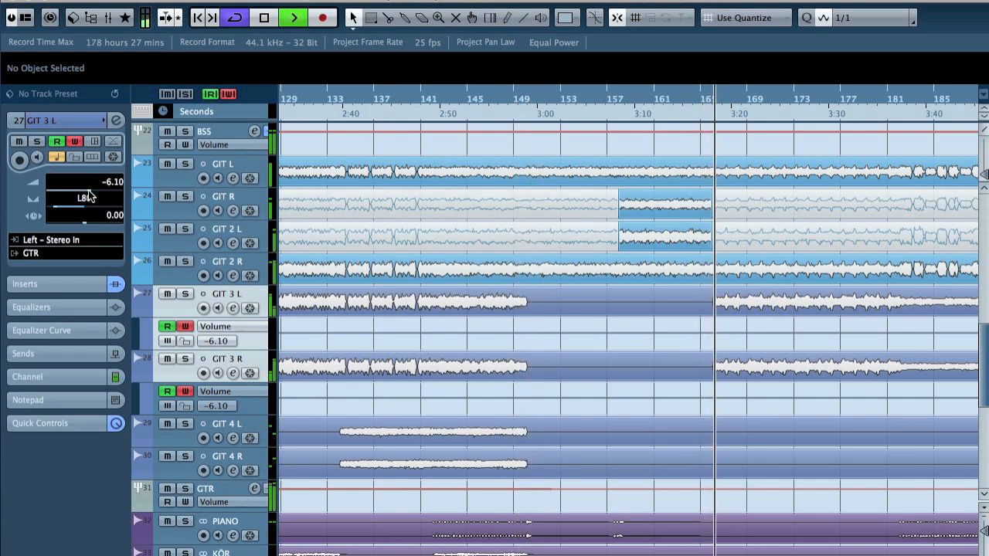
{"action": "scroll", "coordinate": [456, 270], "scroll_direction": "right", "scroll_amount": 5}
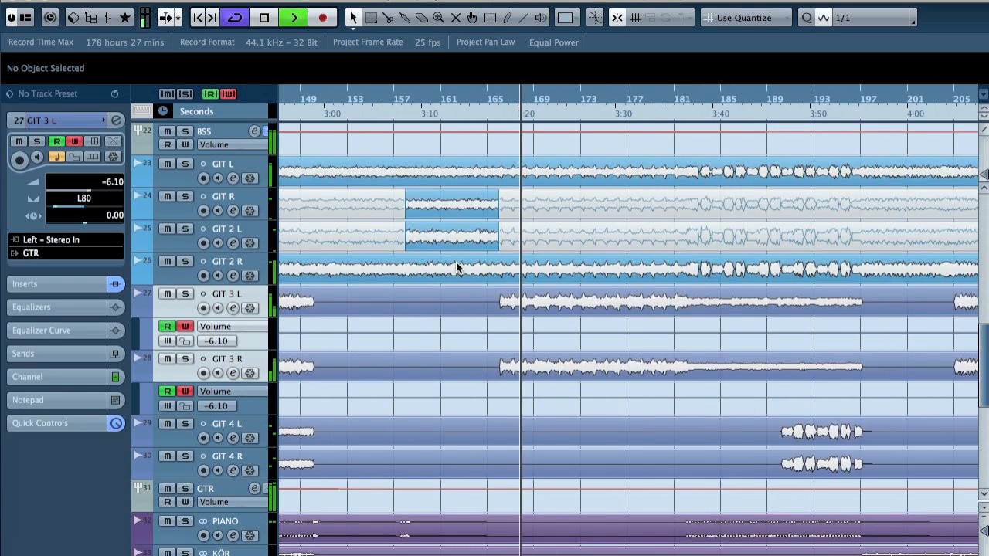
{"action": "left_click", "coordinate": [663, 99]}
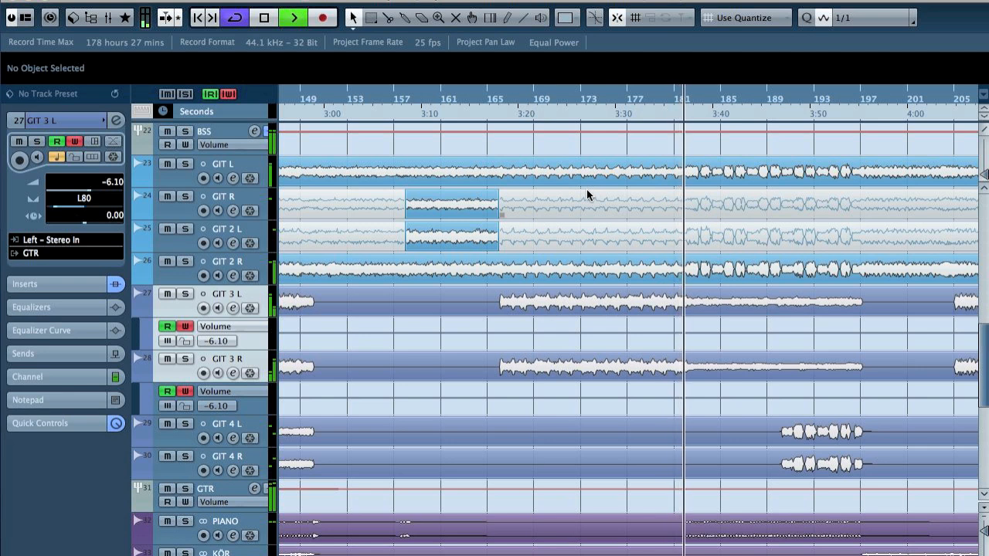
{"action": "key", "text": "space"}
{"action": "key", "text": "space"}
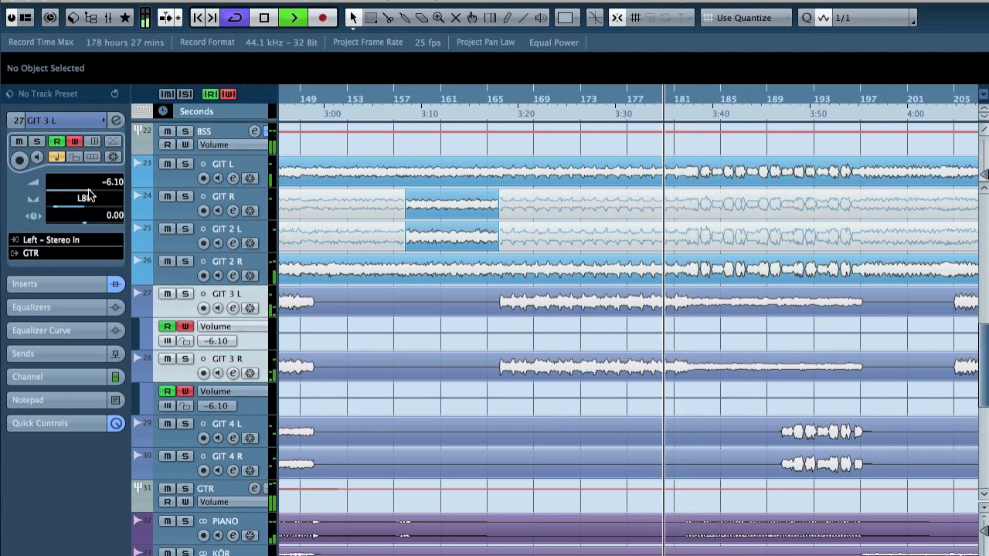
{"action": "left_click_drag", "start_coordinate": [88, 196], "coordinate": [96, 196]}
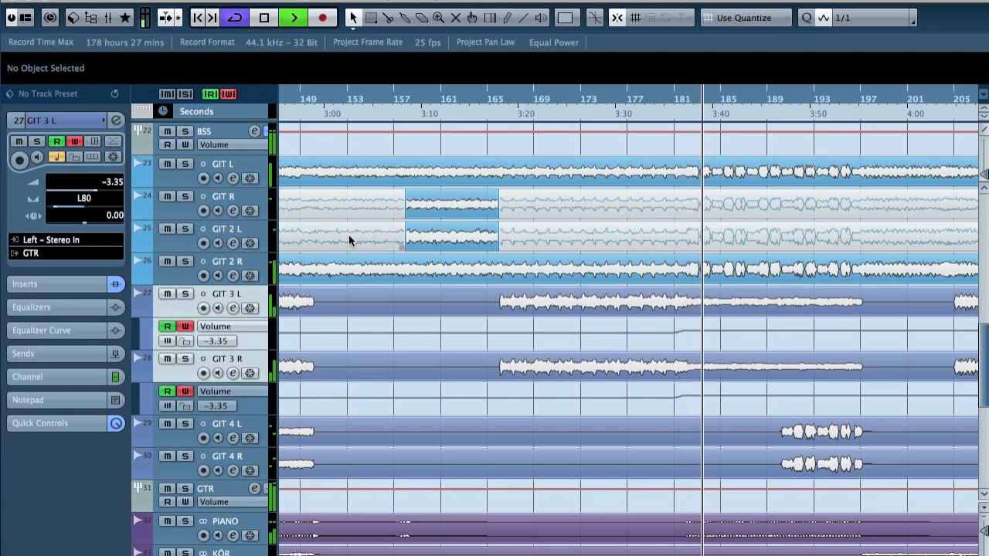
Record a volume drop to -7.58 on GIT 3 L and GIT 3 R from about bar 197.
{"action": "scroll", "coordinate": [351, 241], "scroll_direction": "right", "scroll_amount": 3}
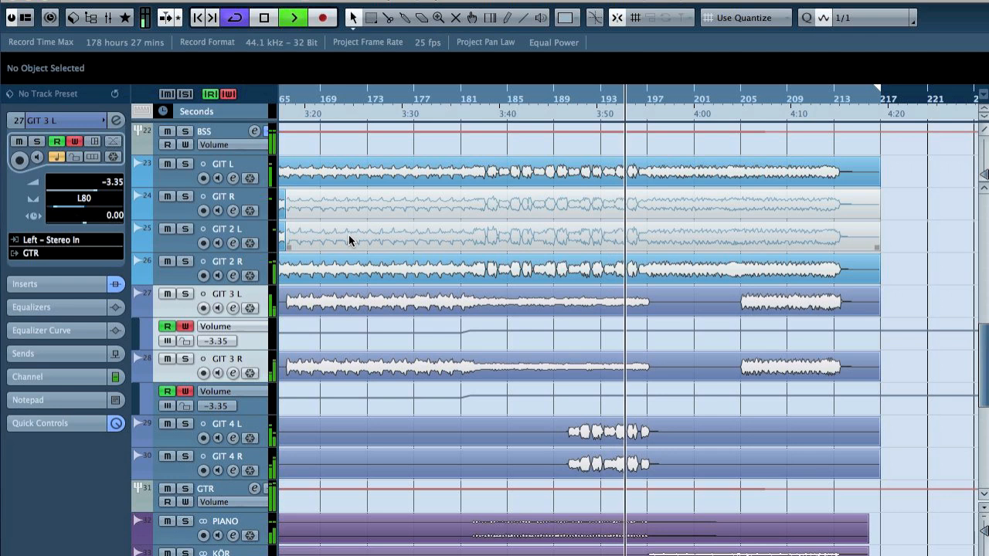
{"action": "left_click", "coordinate": [97, 193]}
{"action": "left_click_drag", "start_coordinate": [97, 193], "coordinate": [86, 197]}
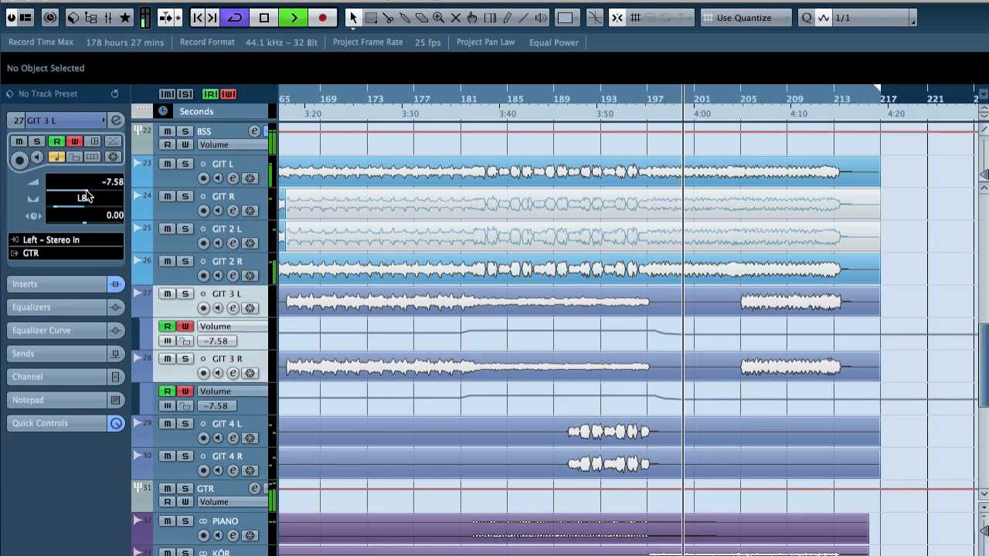
Record a volume rise to -4.70 on GIT 3 L and GIT 3 R from about bar 204 and stop playback.
{"action": "left_click", "coordinate": [726, 99]}
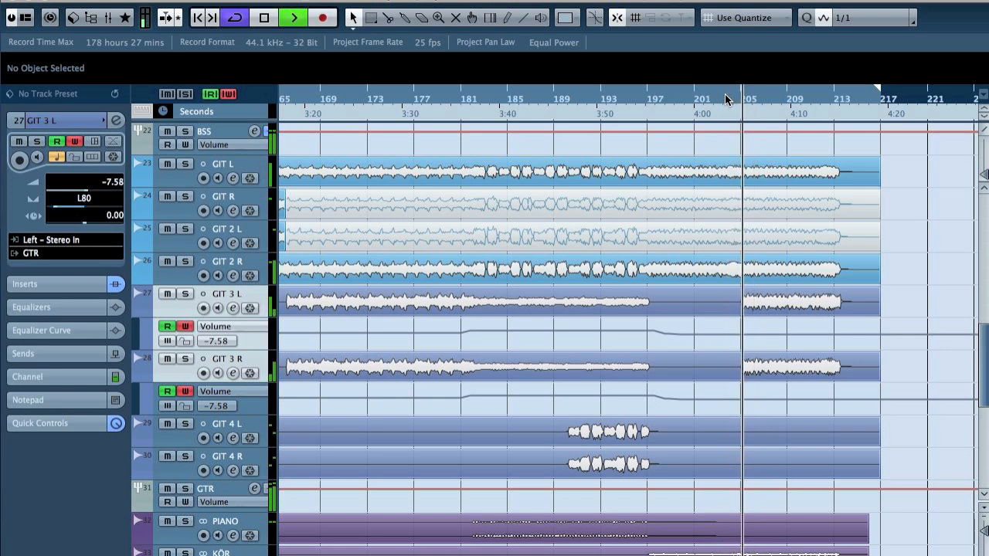
{"action": "key", "text": "space"}
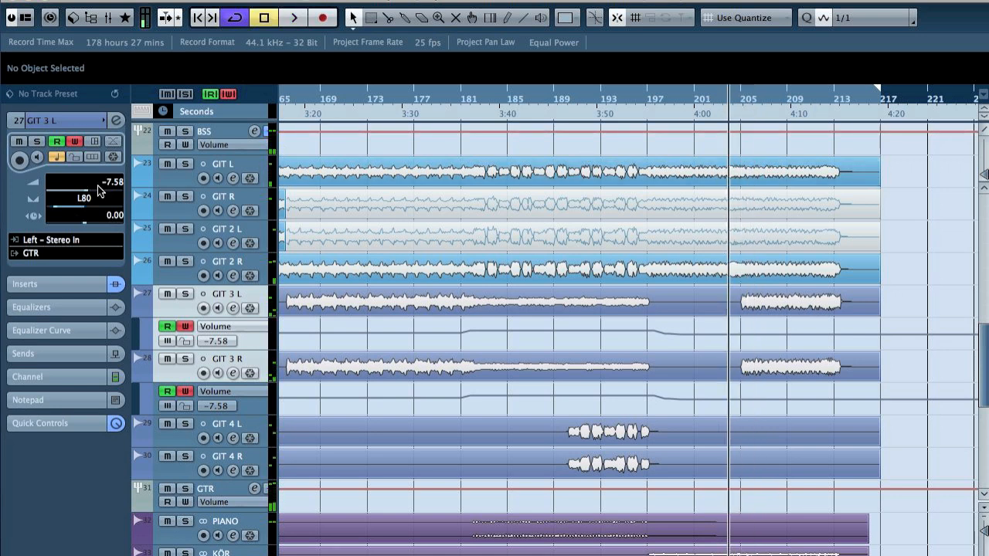
{"action": "key", "text": "space"}
{"action": "left_click_drag", "start_coordinate": [86, 189], "coordinate": [91, 190]}
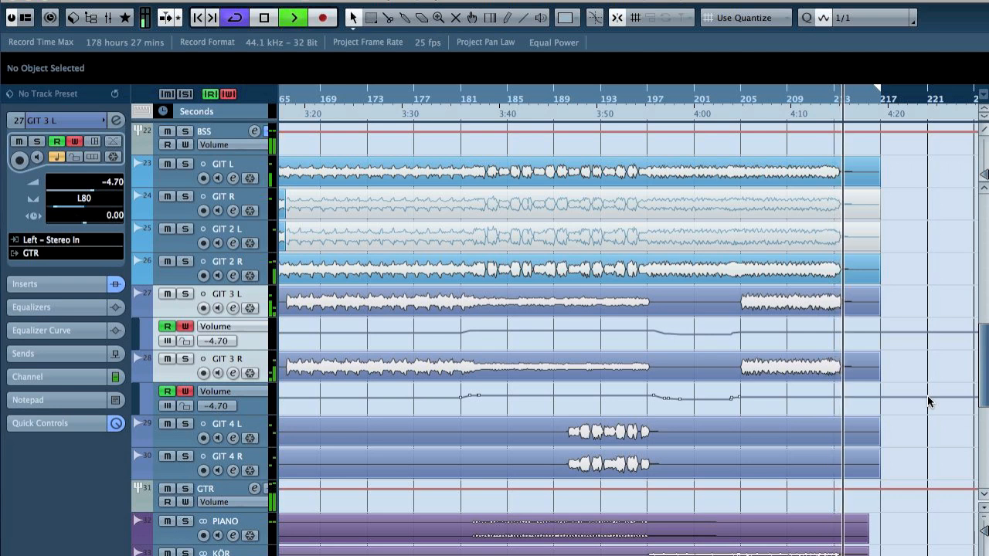
{"action": "key", "text": "space"}
Turn off automation writing, fade the BASS DIST volume automation to silence (-oo) at about bar 213, and play back the ending.
{"action": "scroll", "coordinate": [919, 371], "scroll_direction": "up", "scroll_amount": 5}
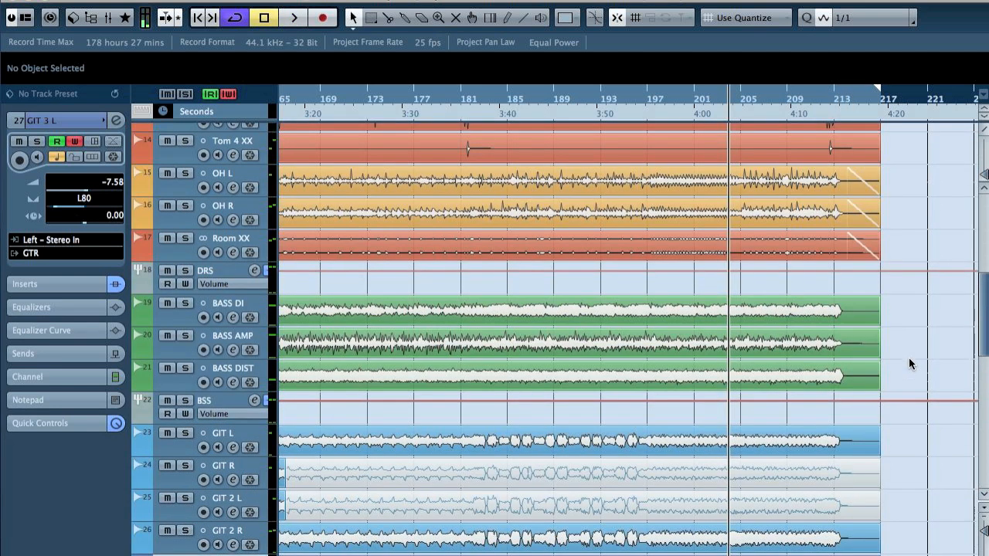
{"action": "left_click_drag", "start_coordinate": [823, 101], "coordinate": [861, 386]}
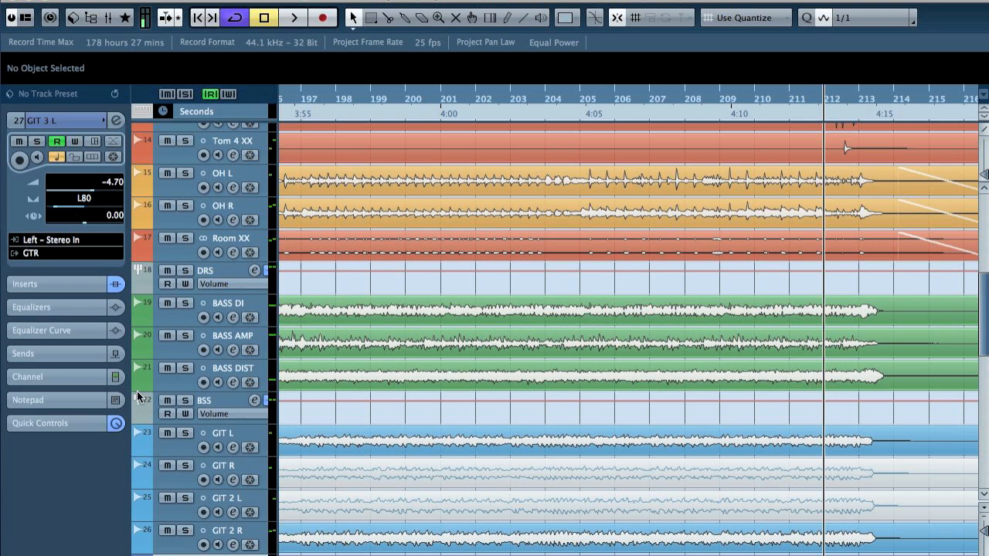
{"action": "left_click", "coordinate": [138, 382]}
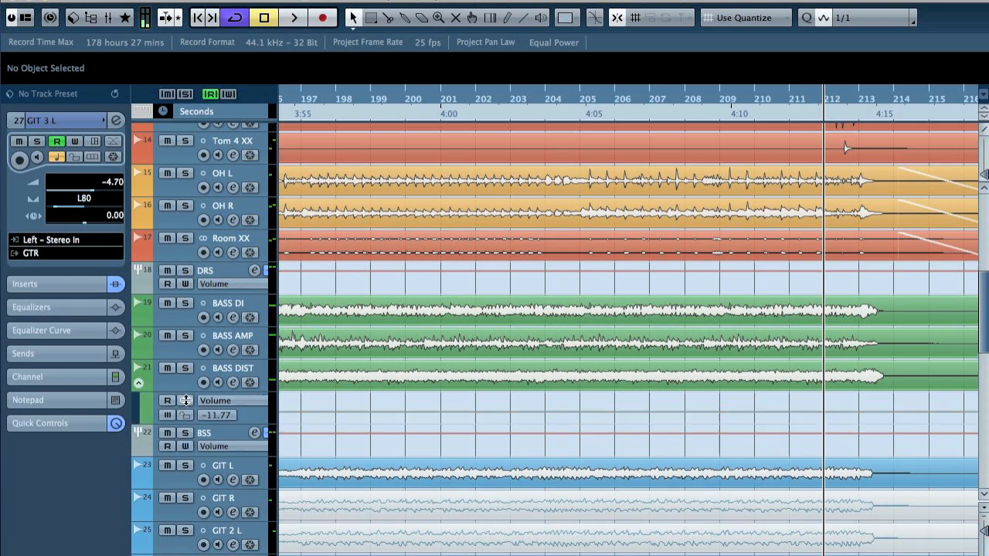
{"action": "left_click", "coordinate": [851, 409]}
{"action": "left_click_drag", "start_coordinate": [865, 410], "coordinate": [867, 454]}
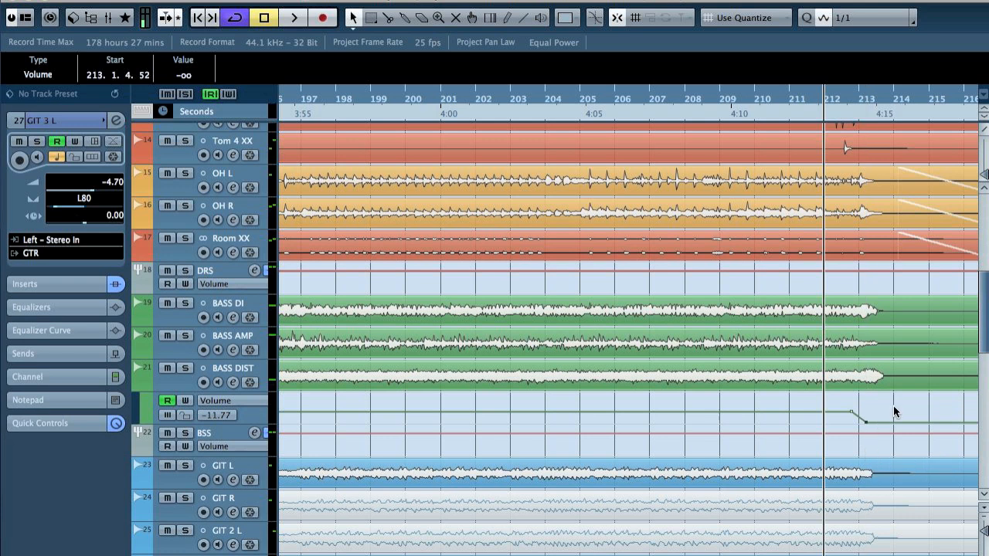
{"action": "key", "text": "space"}
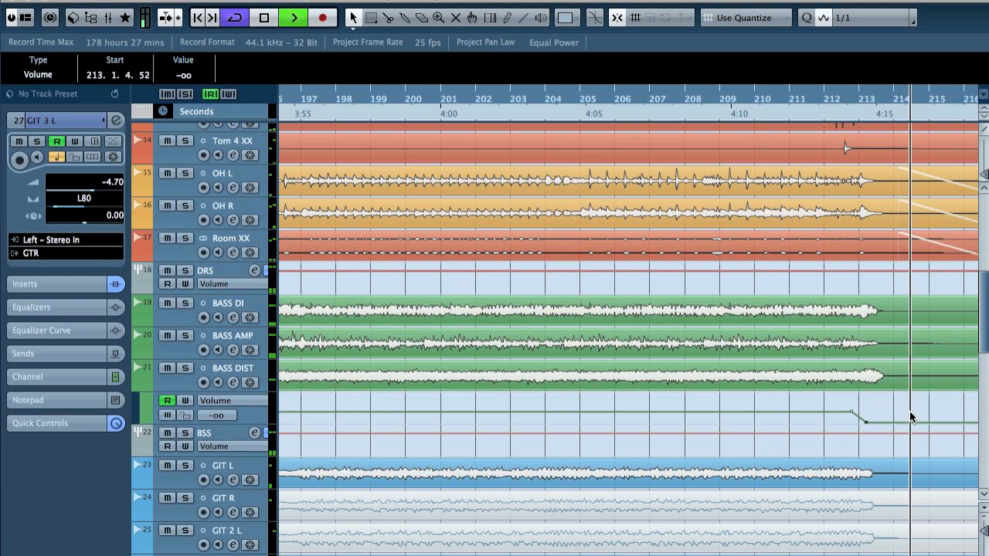
{"action": "key", "text": "g"}
{"action": "key", "text": "space"}
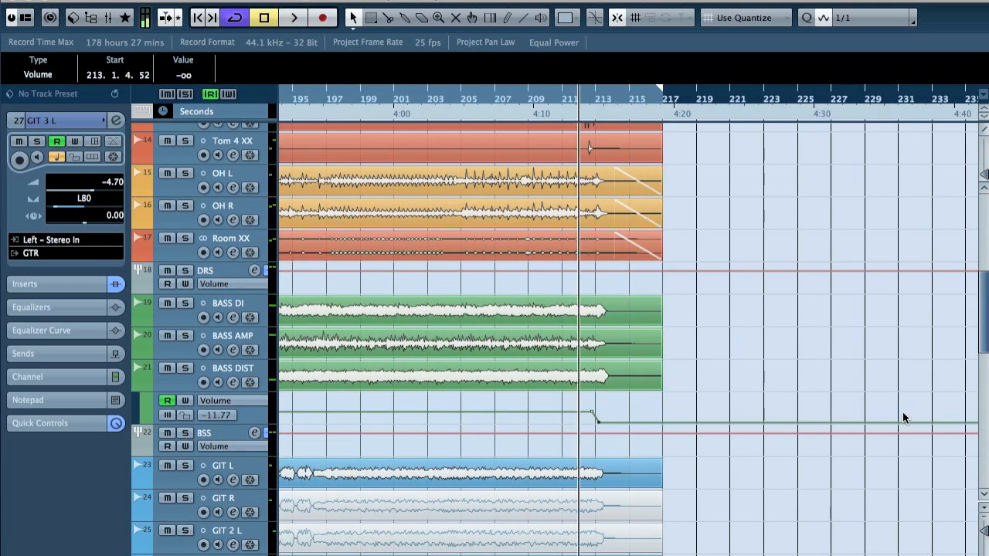
Play the song from about bar 19 at the keyboard tracks and select the PIANO track.
{"action": "key", "text": "comma"}
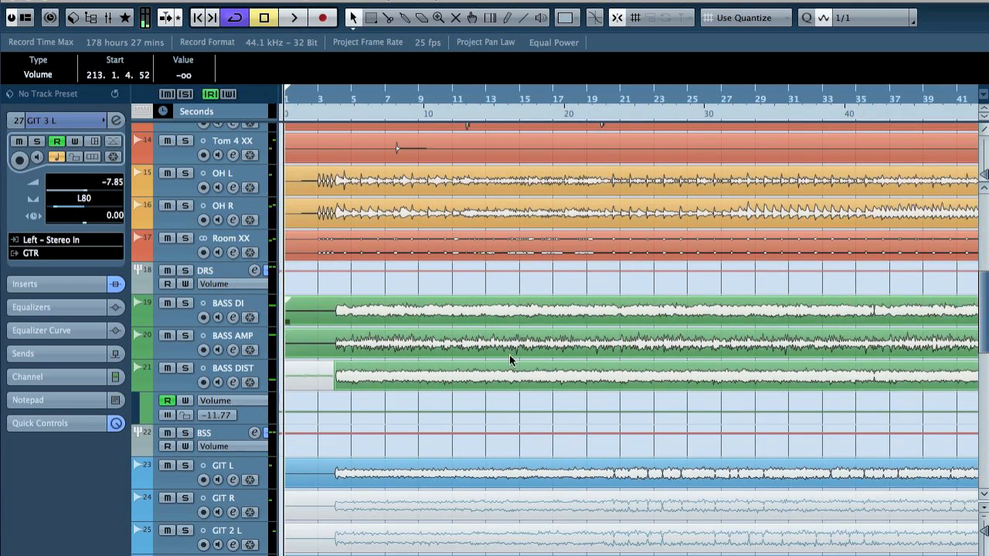
{"action": "scroll", "coordinate": [521, 358], "scroll_direction": "down", "scroll_amount": 4}
{"action": "scroll", "coordinate": [529, 360], "scroll_direction": "down", "scroll_amount": 3}
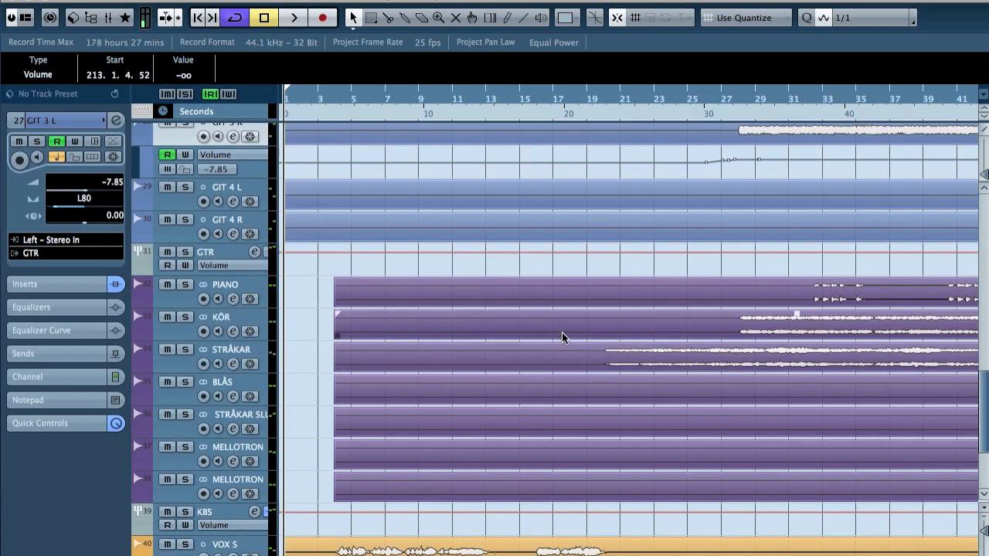
{"action": "left_click", "coordinate": [581, 99]}
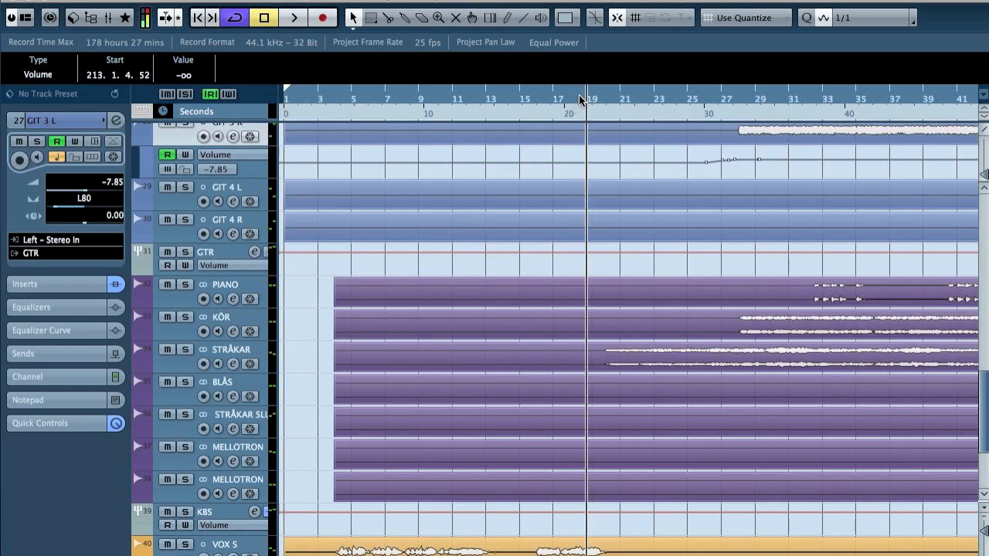
{"action": "key", "text": "space"}
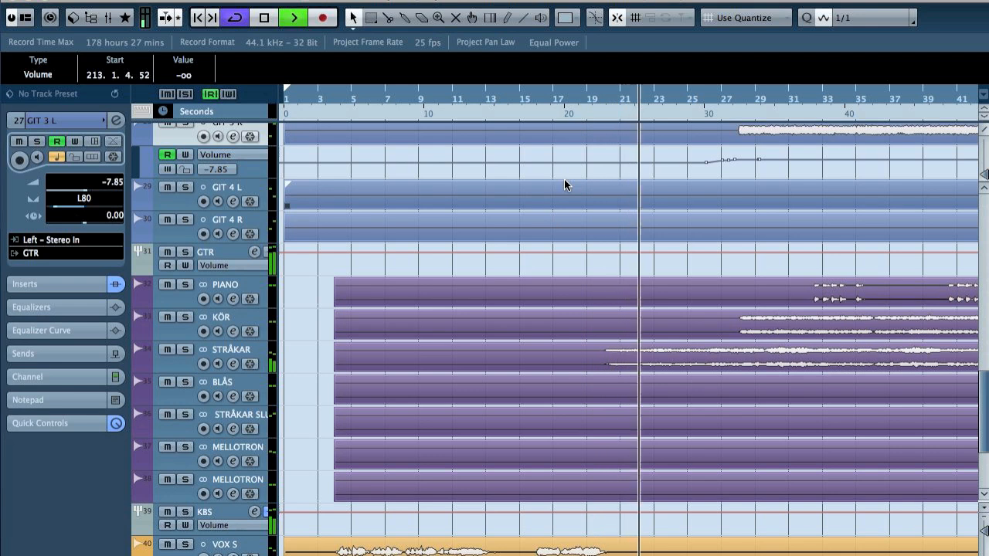
{"action": "left_click", "coordinate": [237, 284]}
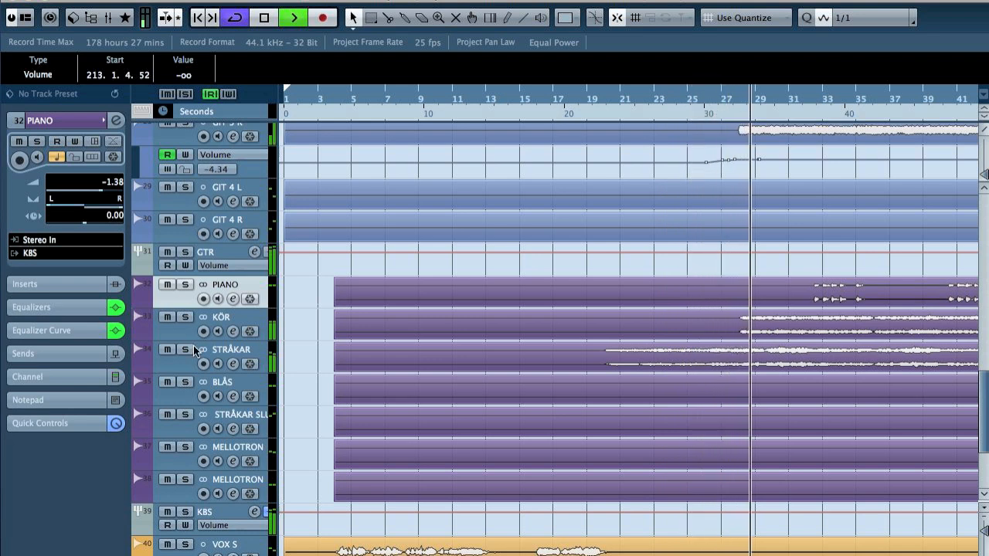
Boost EQ band 3 of the KÖR track by 7.4 dB at 1177 Hz during playback from about bar 27.
{"action": "left_click", "coordinate": [186, 316]}
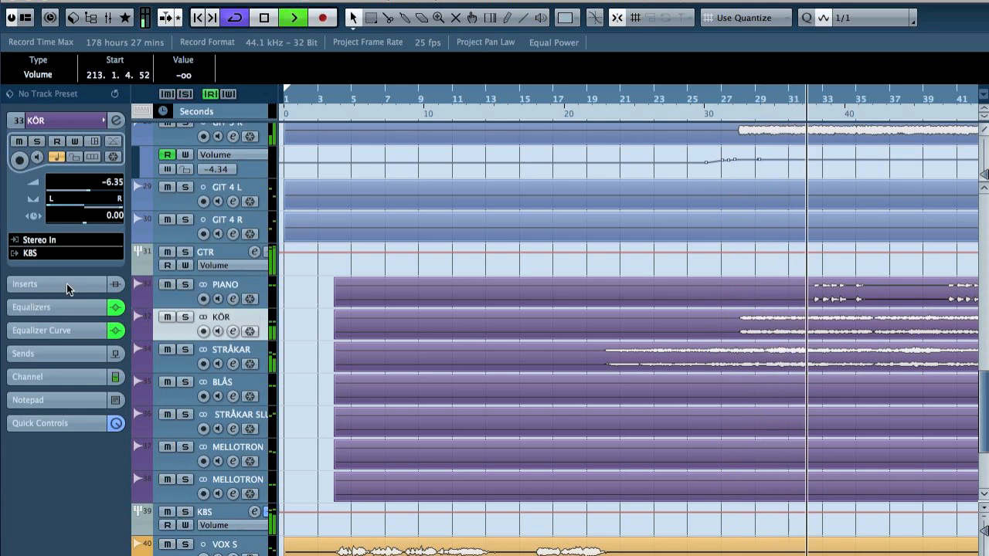
{"action": "left_click", "coordinate": [39, 307]}
{"action": "left_click", "coordinate": [15, 308]}
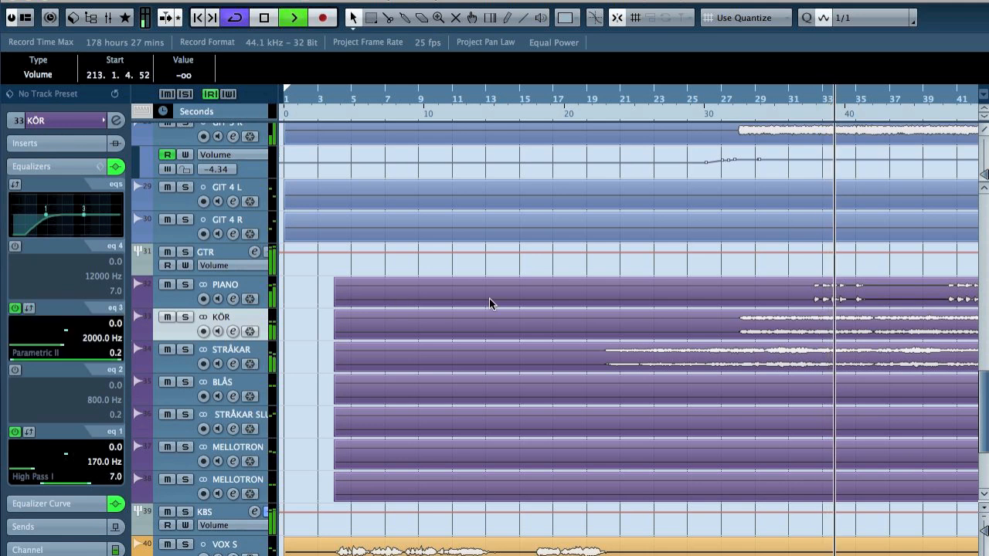
{"action": "left_click", "coordinate": [724, 97]}
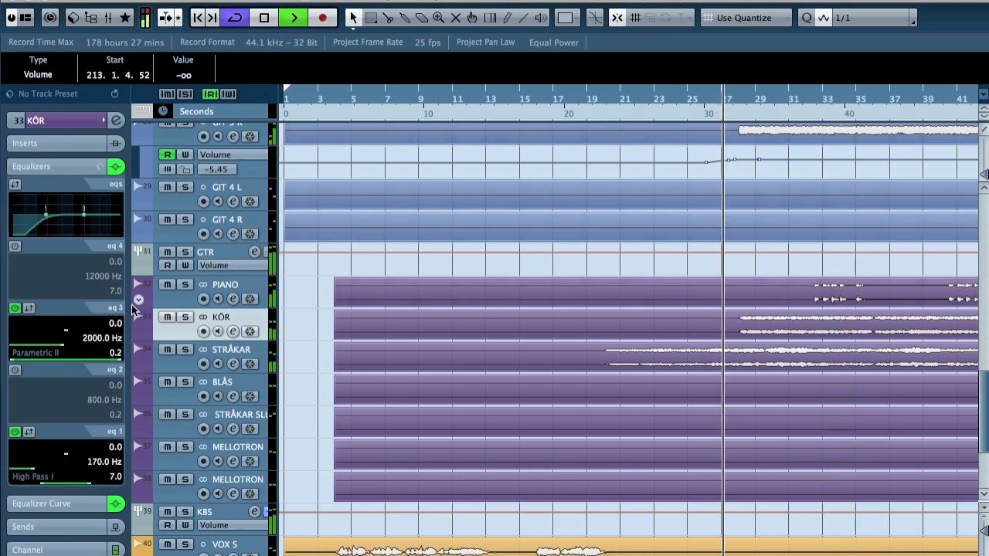
{"action": "left_click_drag", "start_coordinate": [80, 207], "coordinate": [74, 207]}
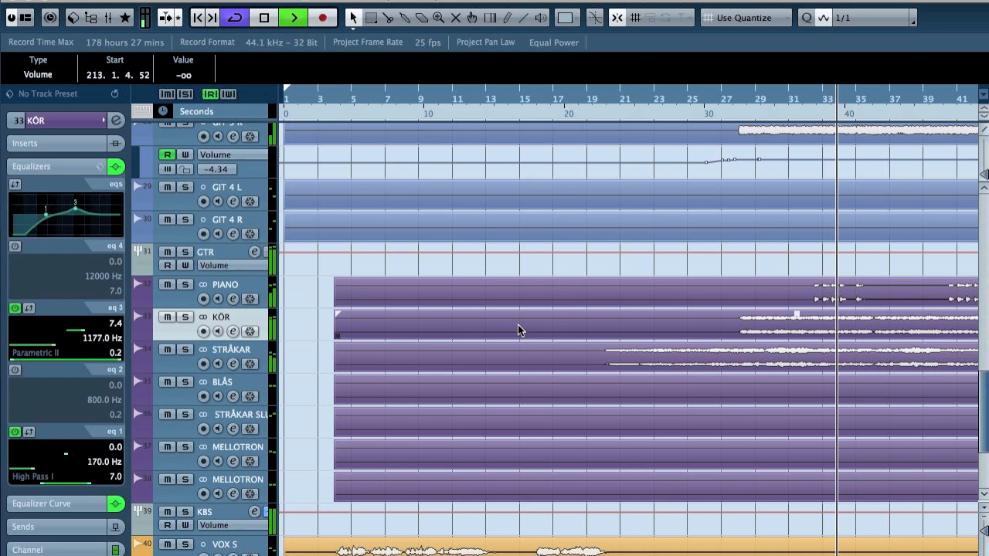
Link the VOX SPECIAL channel with its copy and enable automation reading and writing on both, with the playhead at about bar 35.
{"action": "scroll", "coordinate": [517, 330], "scroll_direction": "right", "scroll_amount": 3}
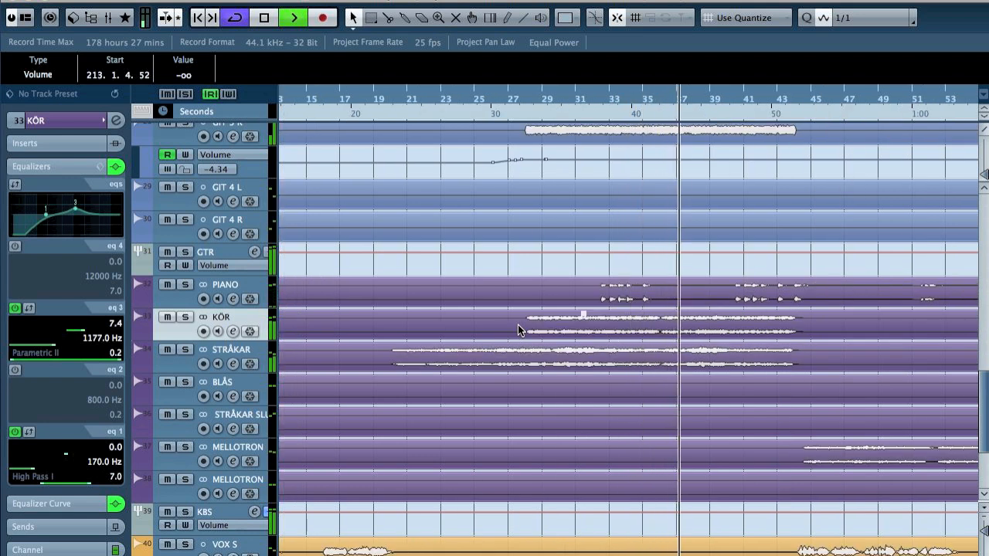
{"action": "scroll", "coordinate": [517, 324], "scroll_direction": "down", "scroll_amount": 3}
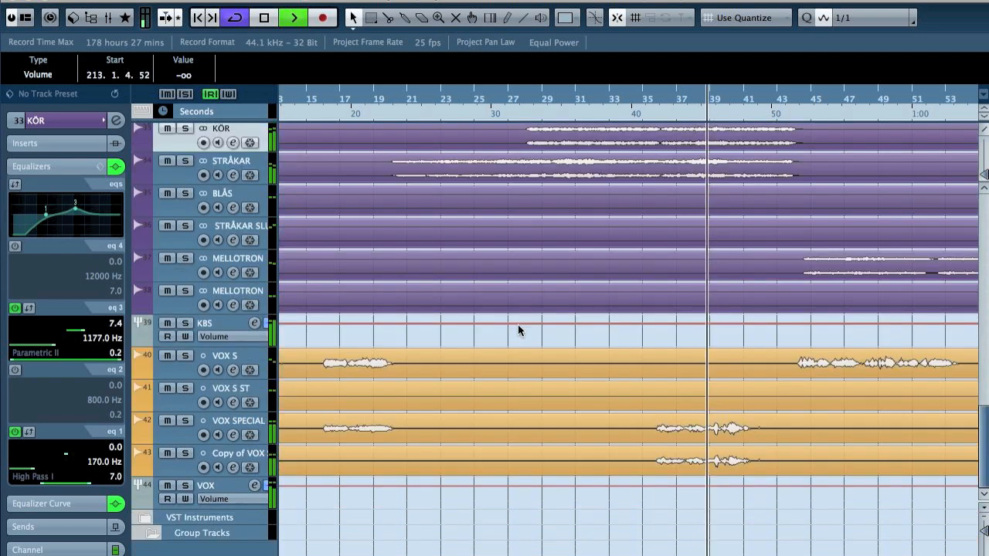
{"action": "key", "text": "space"}
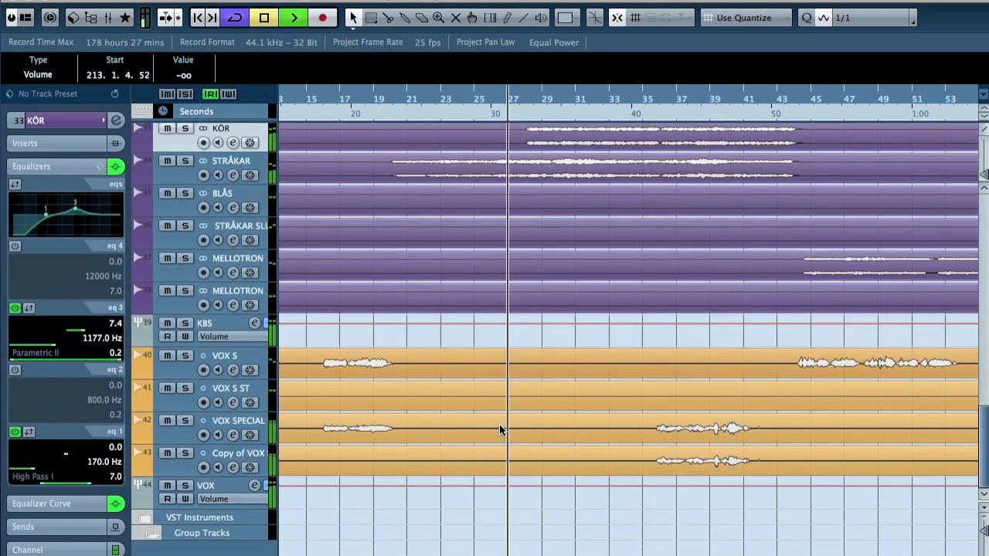
{"action": "left_click", "coordinate": [640, 96]}
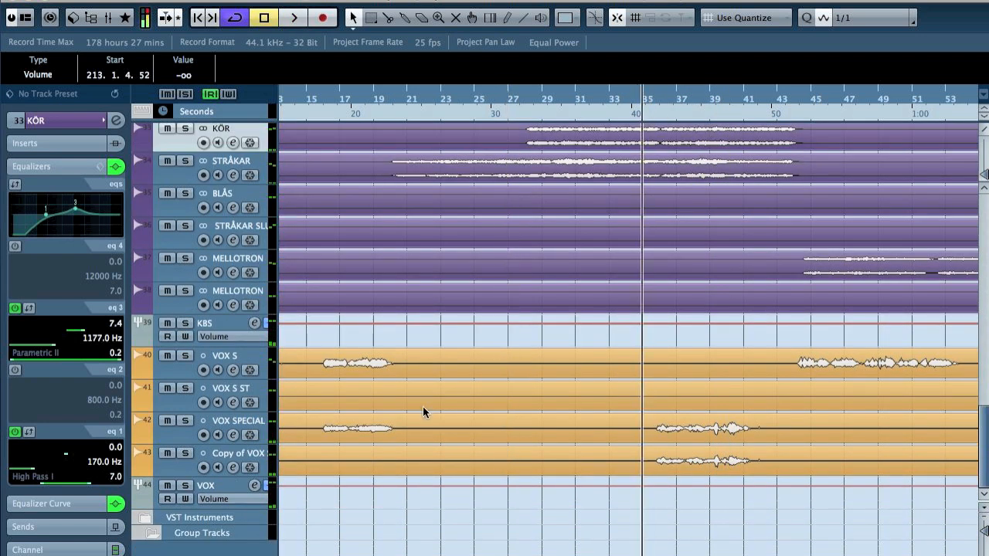
{"action": "left_click", "coordinate": [260, 420]}
{"action": "left_click", "coordinate": [245, 456], "text": "shift"}
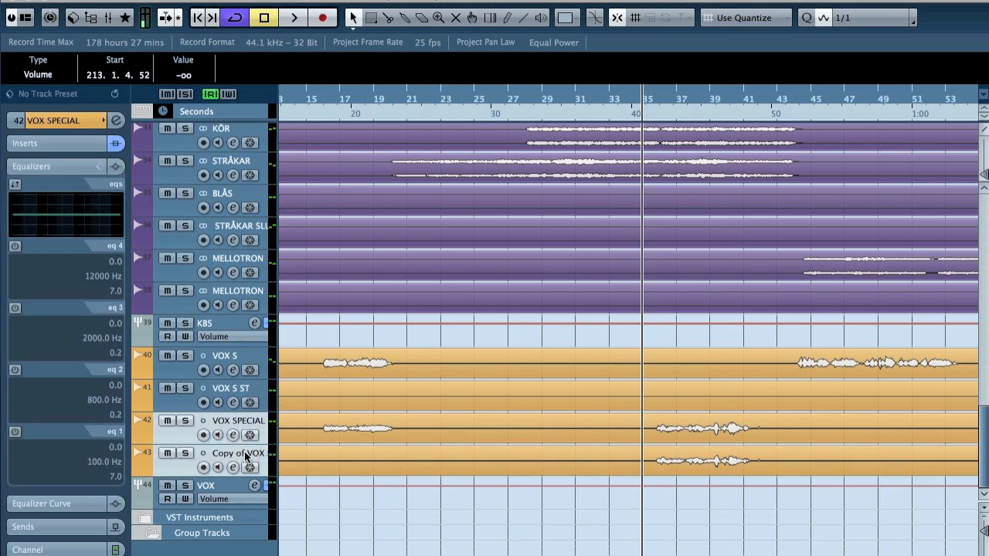
{"action": "key", "text": "F3"}
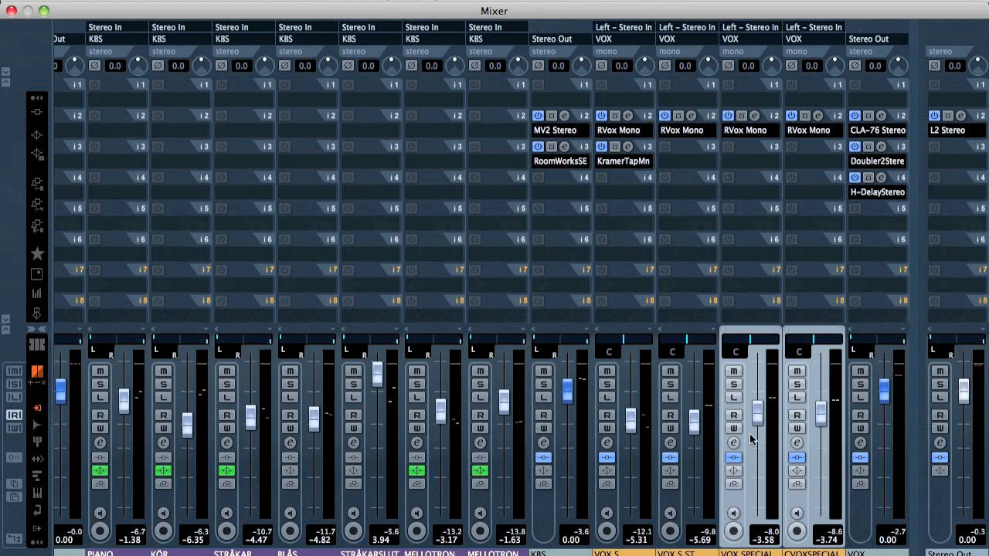
{"action": "right_click", "coordinate": [745, 502]}
{"action": "left_click", "coordinate": [772, 531]}
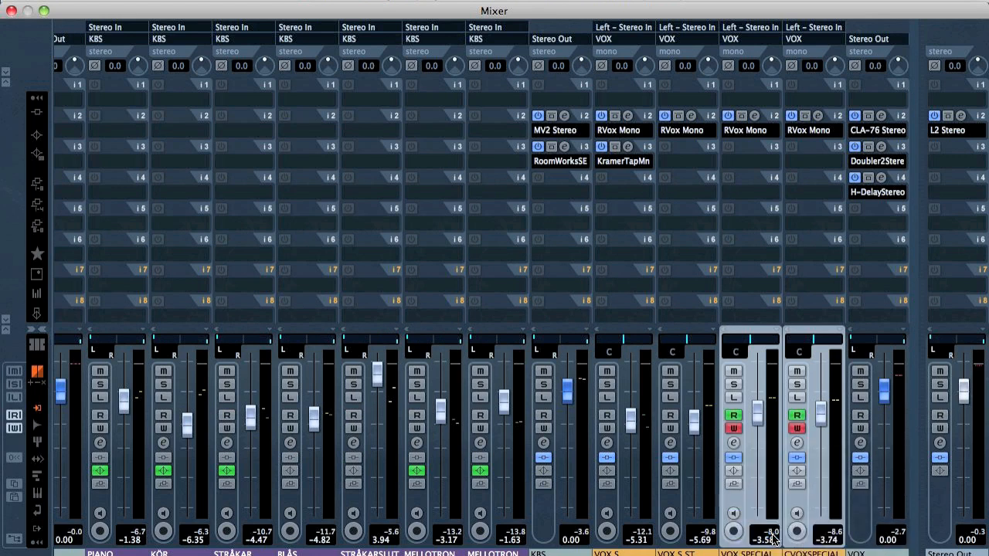
{"action": "key", "text": "F3"}
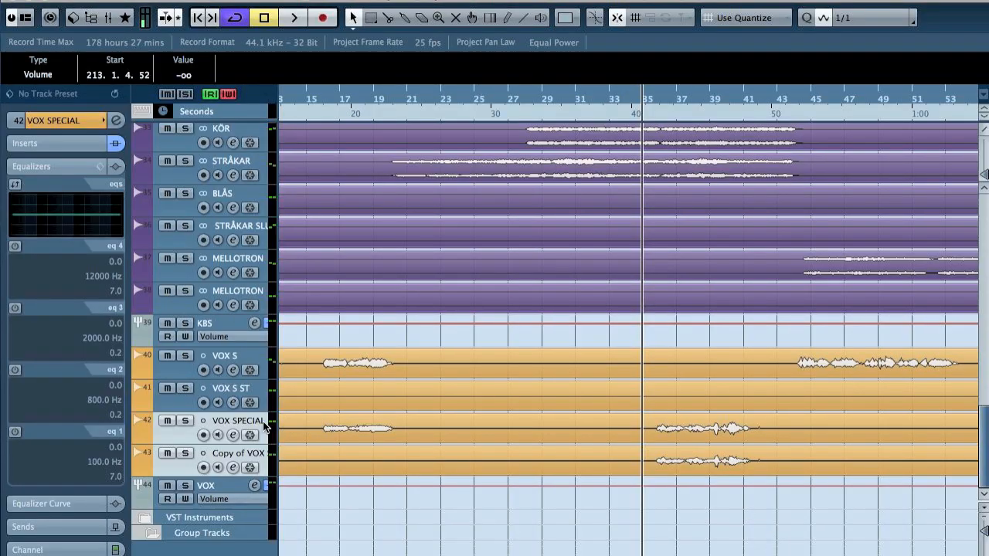
Record a volume automation pass on VOX SPECIAL during playback from about bar 35.
{"action": "left_click", "coordinate": [240, 419]}
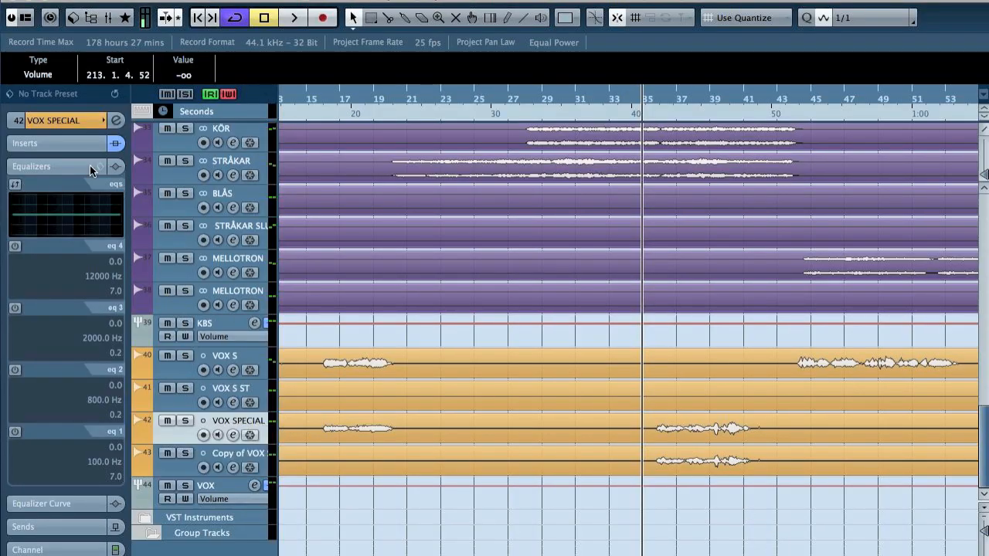
{"action": "left_click", "coordinate": [47, 125]}
{"action": "key", "text": "space"}
{"action": "mouse_move", "coordinate": [97, 197]}
{"action": "left_mouse_down"}
{"action": "mouse_move", "coordinate": [110, 194]}
{"action": "mouse_move", "coordinate": [97, 195]}
{"action": "left_mouse_up"}
{"action": "key", "text": "space"}
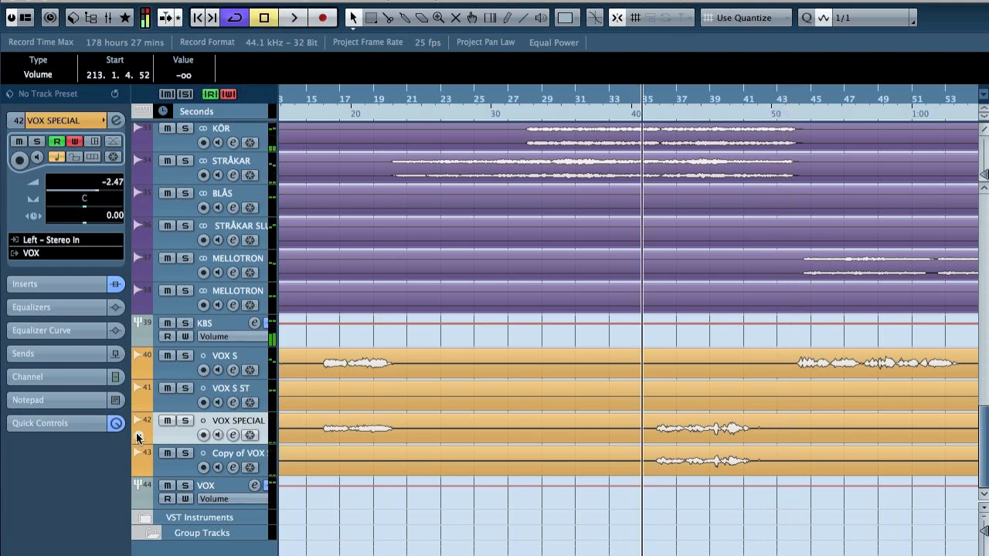
Remove the intermediate volume automation points on VOX SPECIAL and raise the point at 35.4.2.83 to 4.79.
{"action": "left_click", "coordinate": [136, 438]}
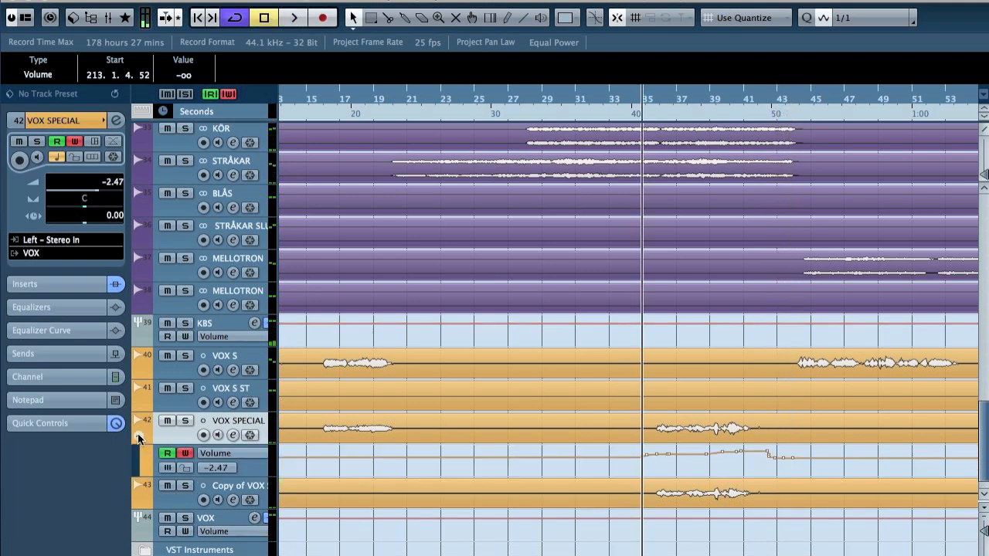
{"action": "left_click", "coordinate": [745, 458]}
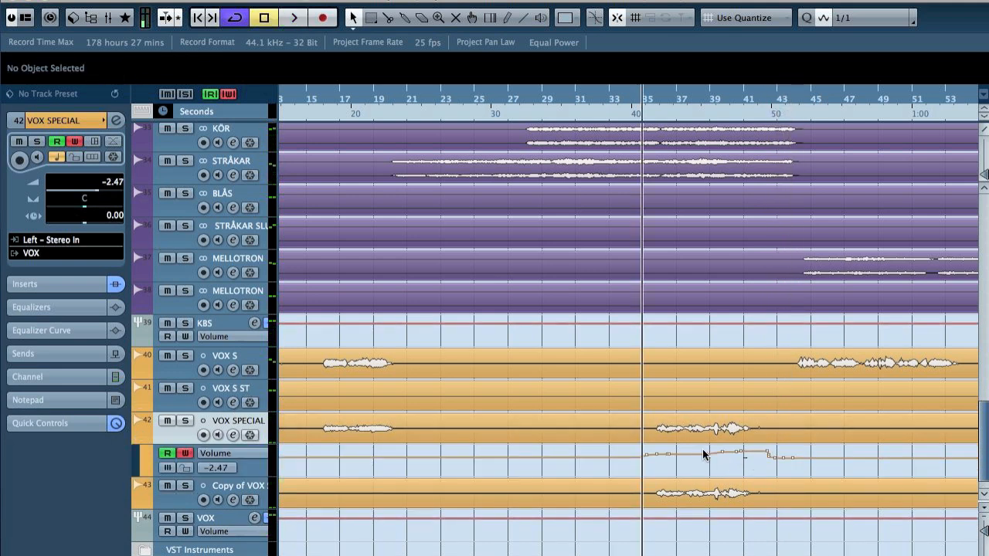
{"action": "left_click_drag", "start_coordinate": [666, 446], "coordinate": [666, 447]}
{"action": "key", "text": "Delete"}
{"action": "left_click", "coordinate": [657, 458]}
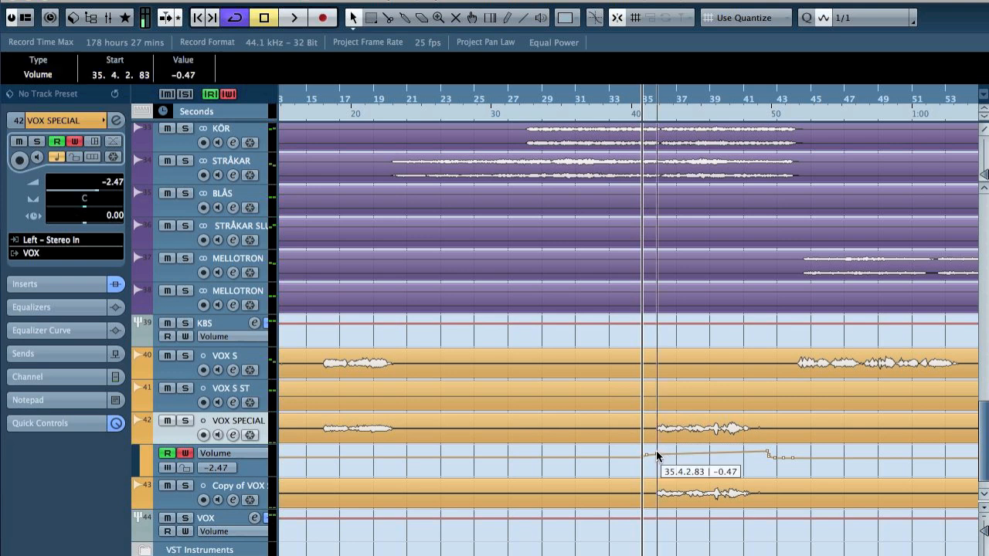
{"action": "left_click_drag", "start_coordinate": [657, 453], "coordinate": [656, 454]}
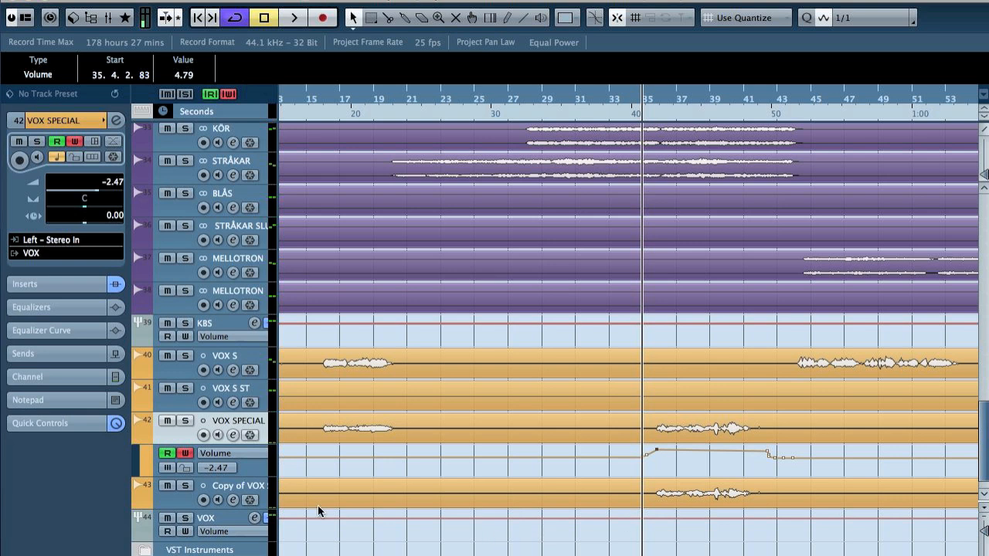
Smooth the copied VOX track's volume automation, raise its bar 36 point to 4.79, disable automation writing, and play the passage.
{"action": "left_click", "coordinate": [139, 501]}
{"action": "left_click_drag", "start_coordinate": [751, 534], "coordinate": [657, 518]}
{"action": "key", "text": "Delete"}
{"action": "key", "text": "space"}
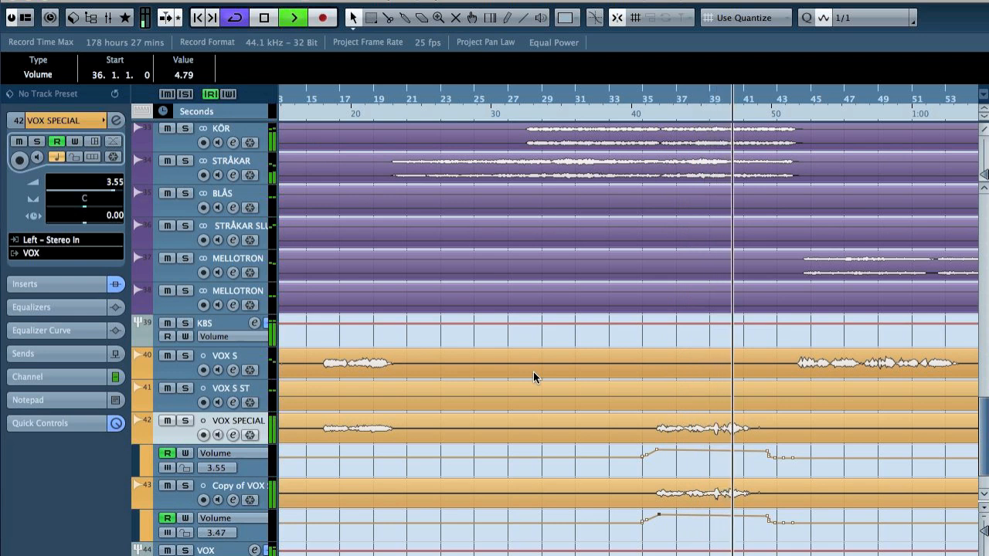
{"action": "key", "text": "space"}
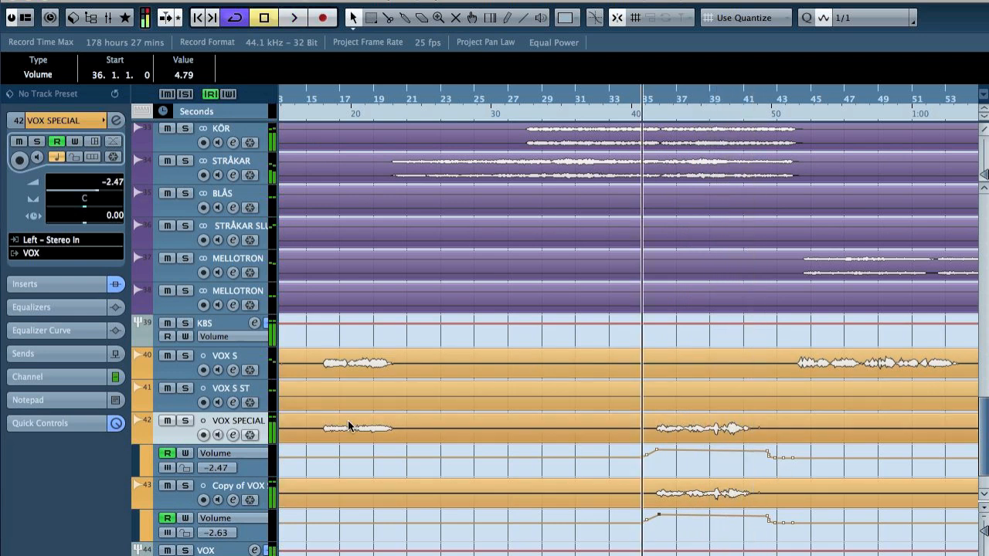
Try RCompressor Mono as insert 3 on VOX SPECIAL with ratio 3.68, threshold -16.7 and gain 15.2 during playback.
{"action": "left_click", "coordinate": [23, 284]}
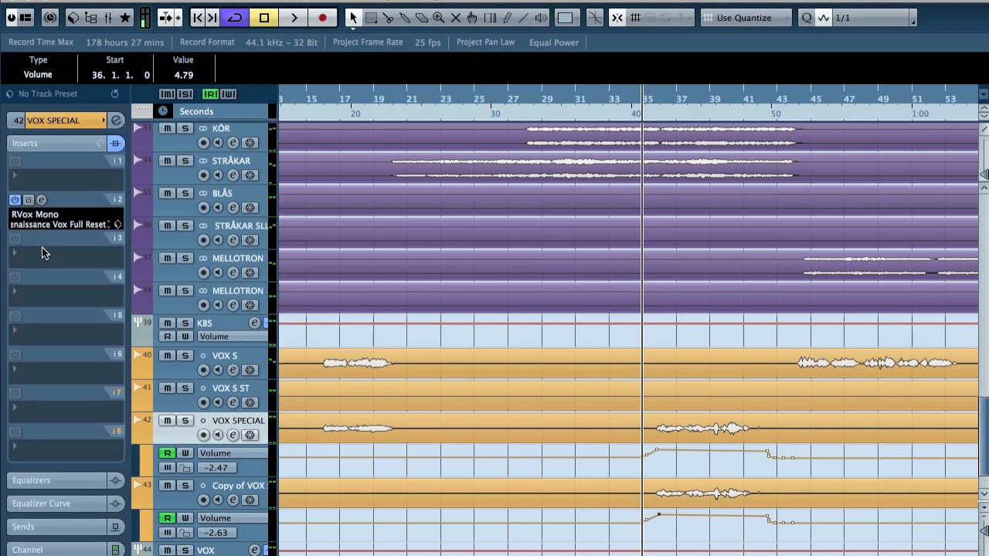
{"action": "left_click", "coordinate": [41, 249]}
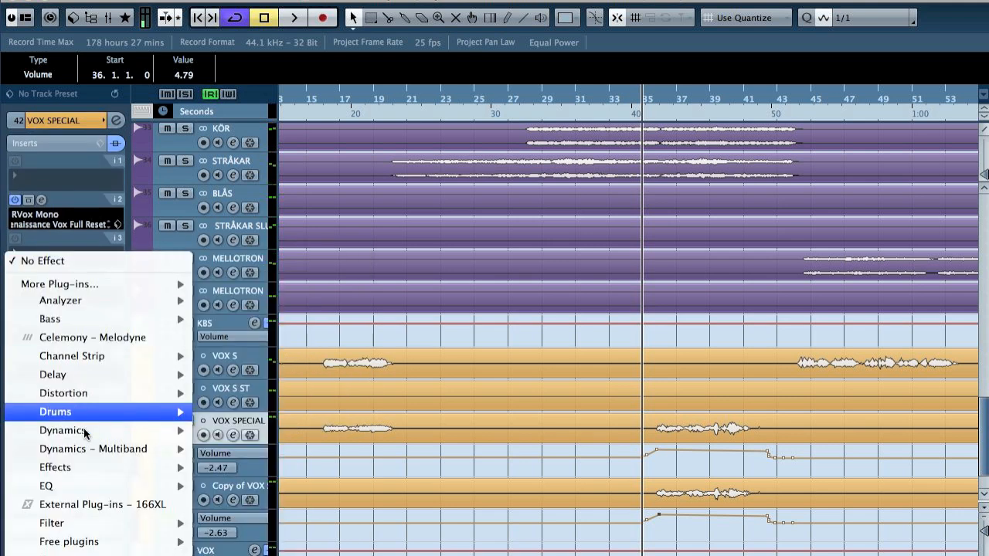
{"action": "mouse_move", "coordinate": [83, 430]}
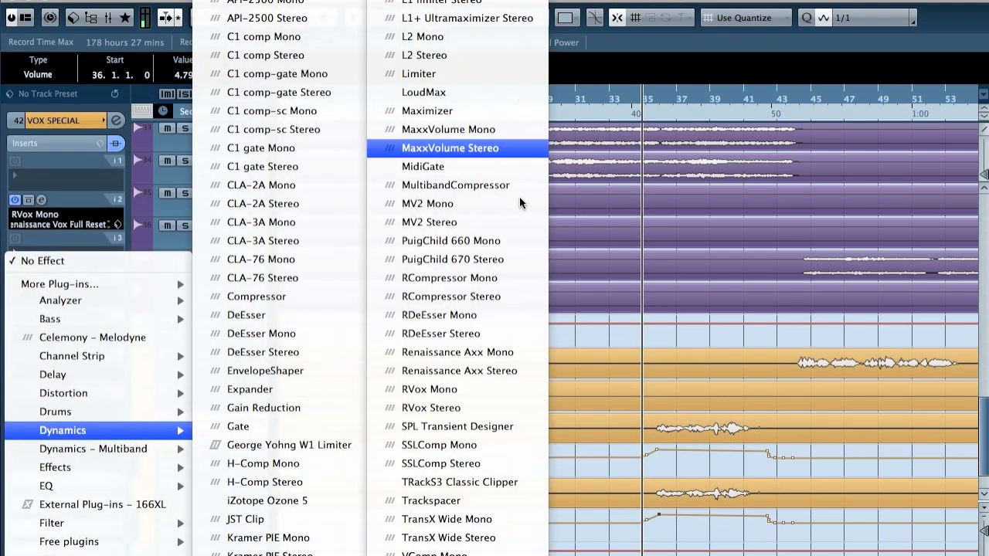
{"action": "left_click", "coordinate": [464, 278]}
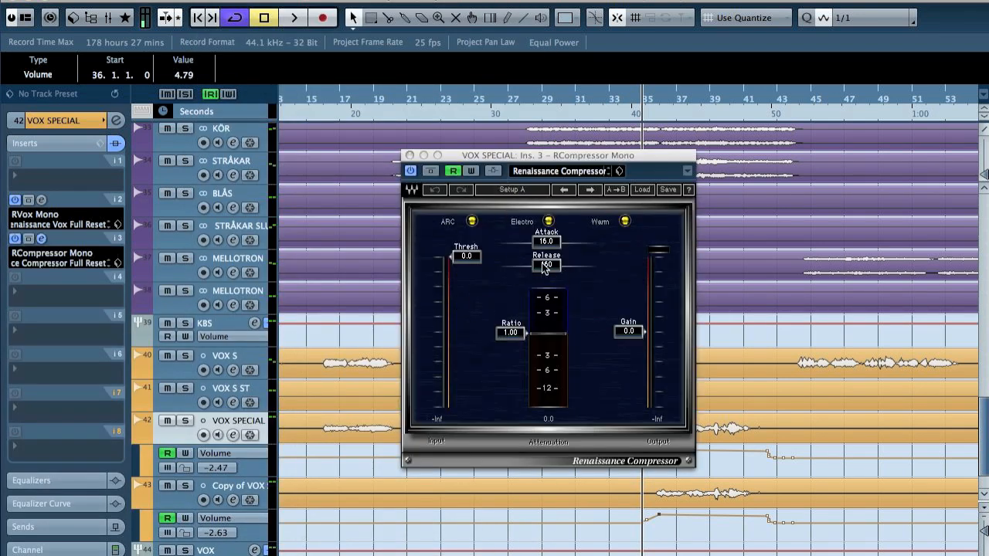
{"action": "left_click_drag", "start_coordinate": [510, 332], "coordinate": [510, 357]}
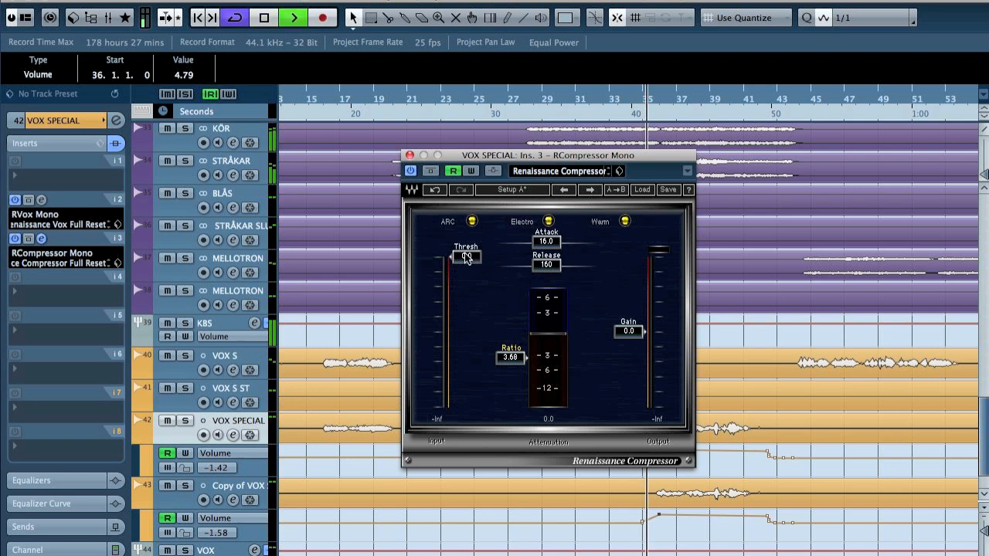
{"action": "left_click_drag", "start_coordinate": [466, 260], "coordinate": [465, 296]}
{"action": "left_click_drag", "start_coordinate": [622, 319], "coordinate": [630, 305]}
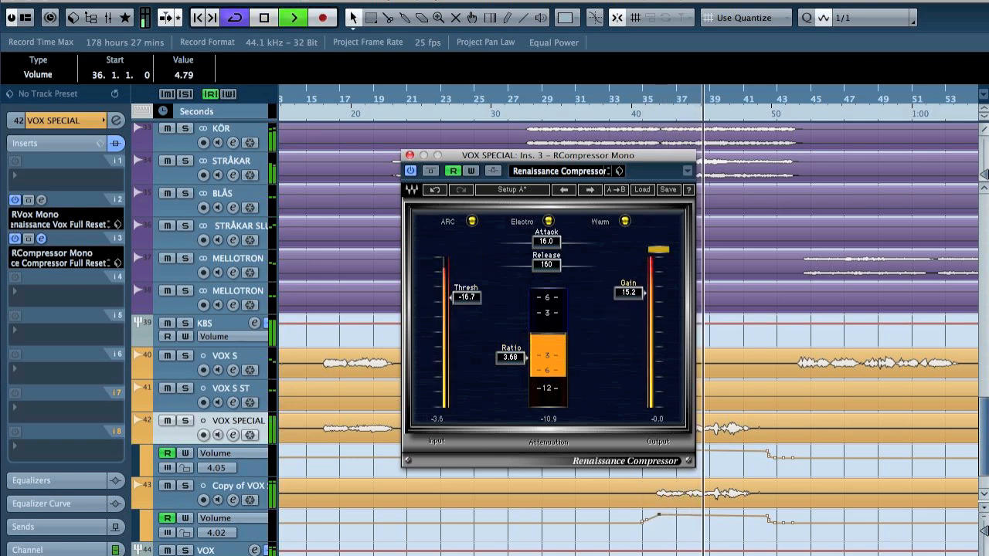
{"action": "key", "text": "space"}
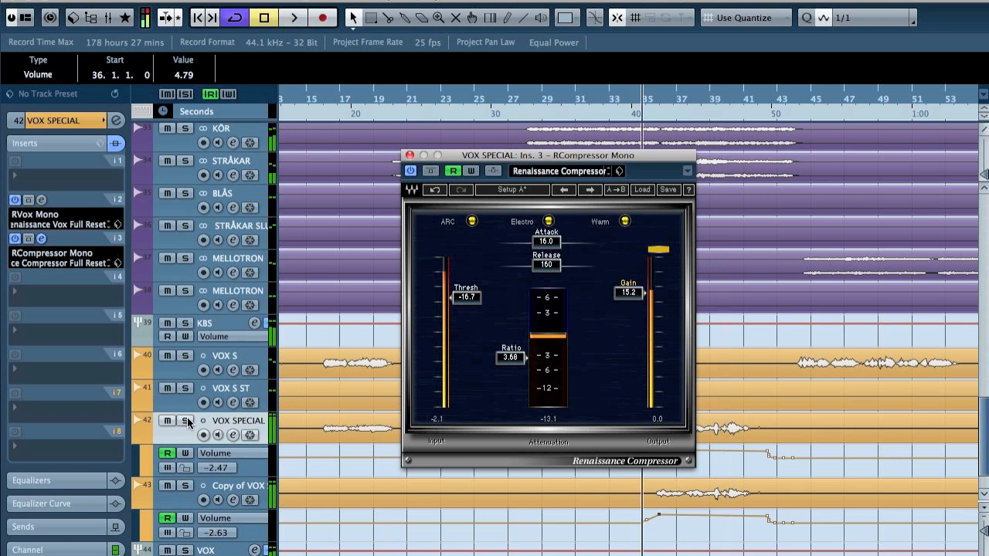
Audition the compressed VOX SPECIAL vocal in solo from about bar 35 and release the solo.
{"action": "left_click", "coordinate": [186, 421]}
{"action": "key", "text": "space"}
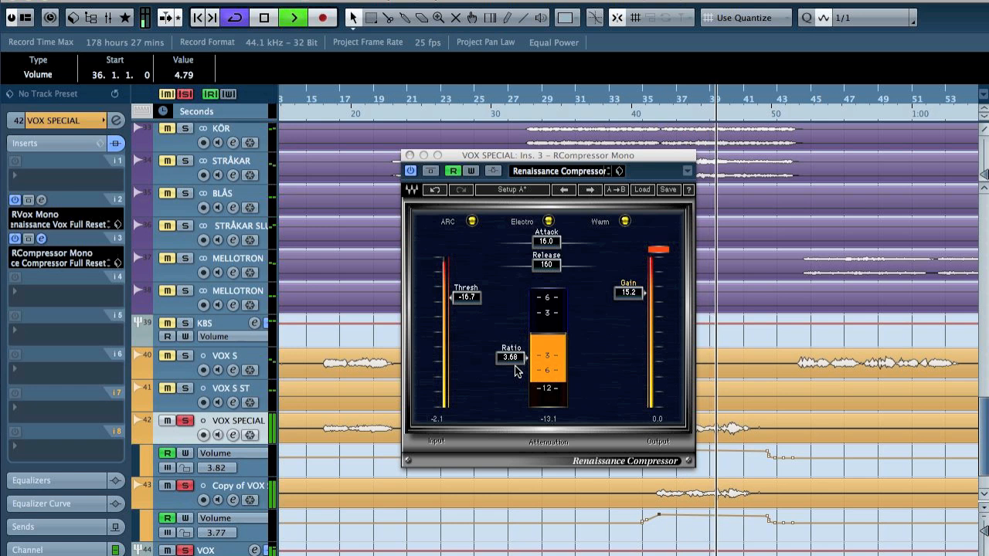
{"action": "key", "text": "space"}
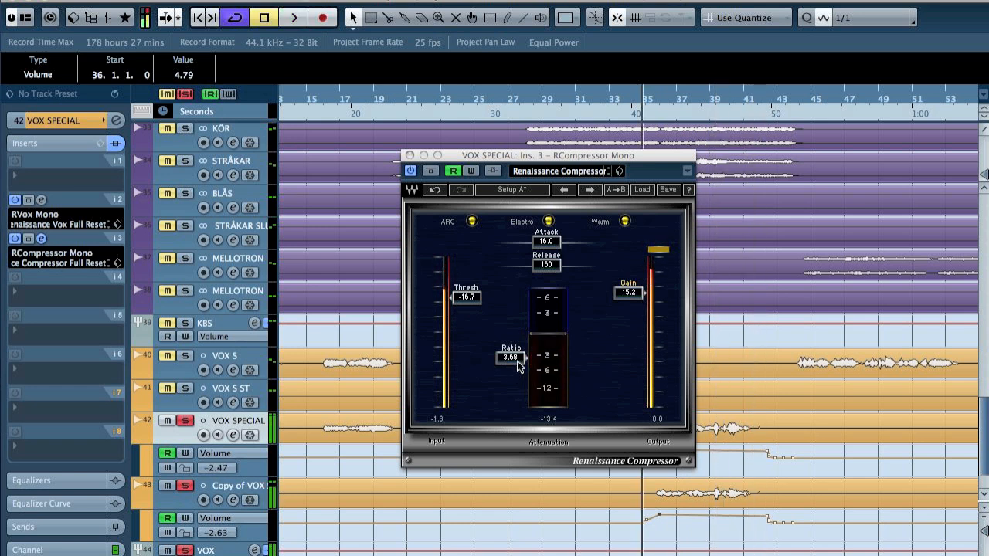
{"action": "left_click", "coordinate": [188, 422]}
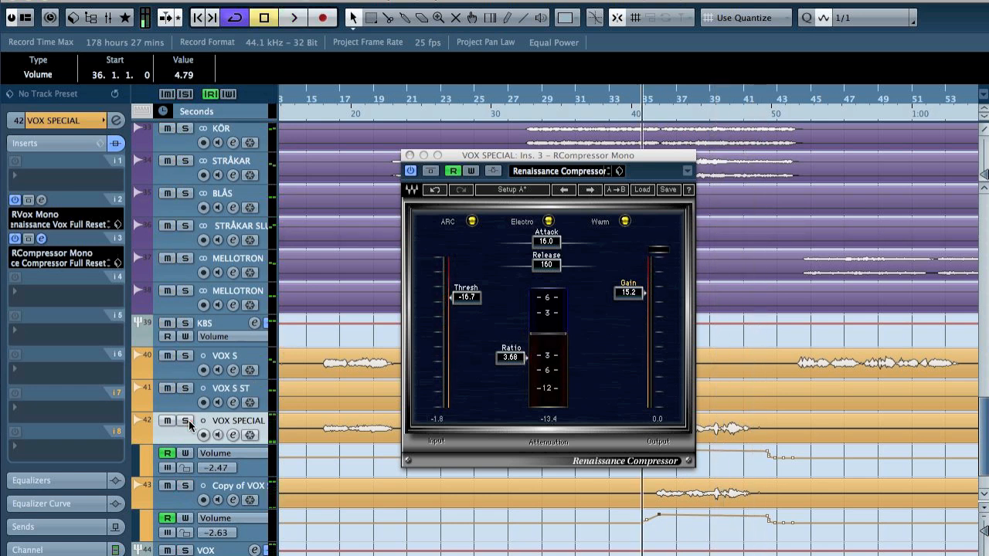
Replace the RCompressor on VOX SPECIAL with RVox Mono and set its compression to -14.7 during playback.
{"action": "left_click", "coordinate": [85, 303]}
{"action": "mouse_move", "coordinate": [89, 430]}
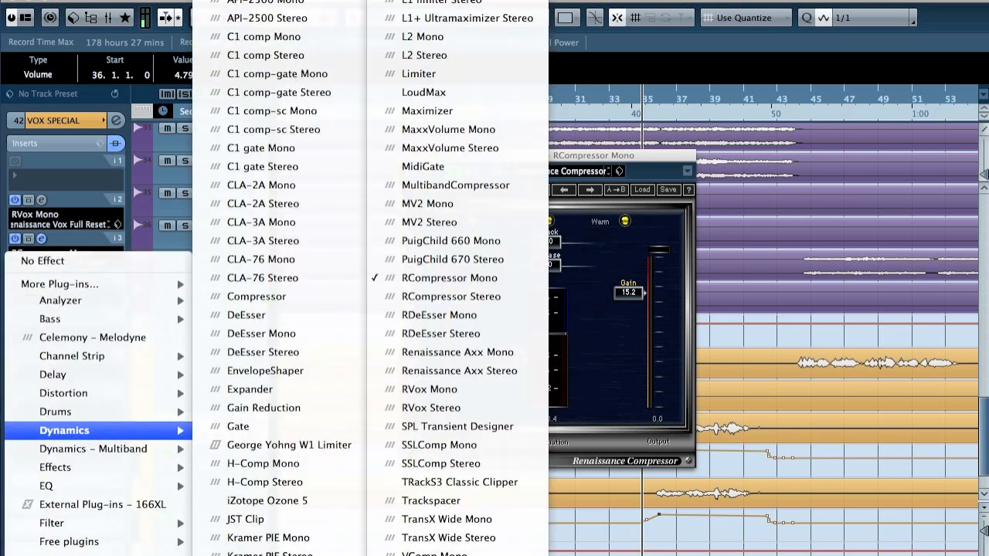
{"action": "left_click", "coordinate": [461, 380]}
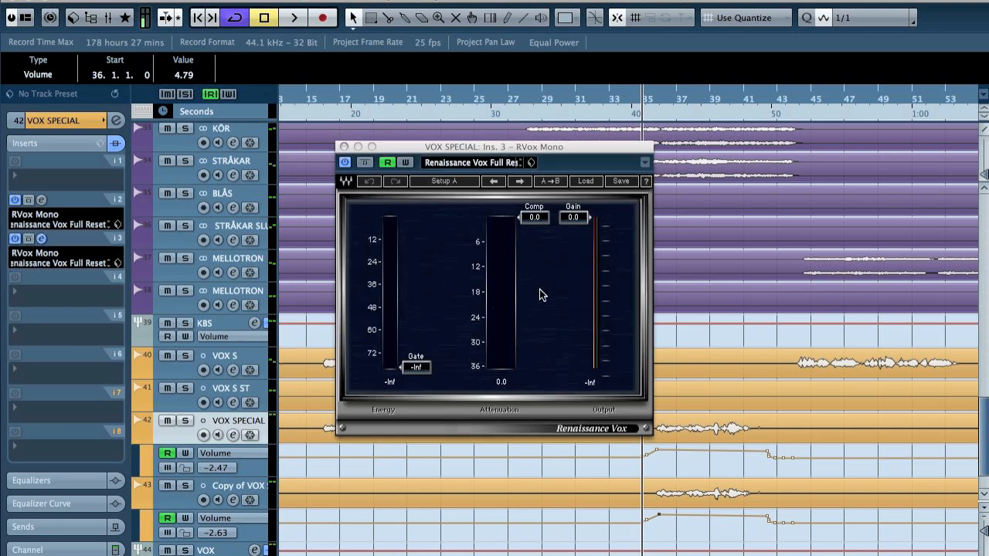
{"action": "left_click_drag", "start_coordinate": [538, 227], "coordinate": [538, 280]}
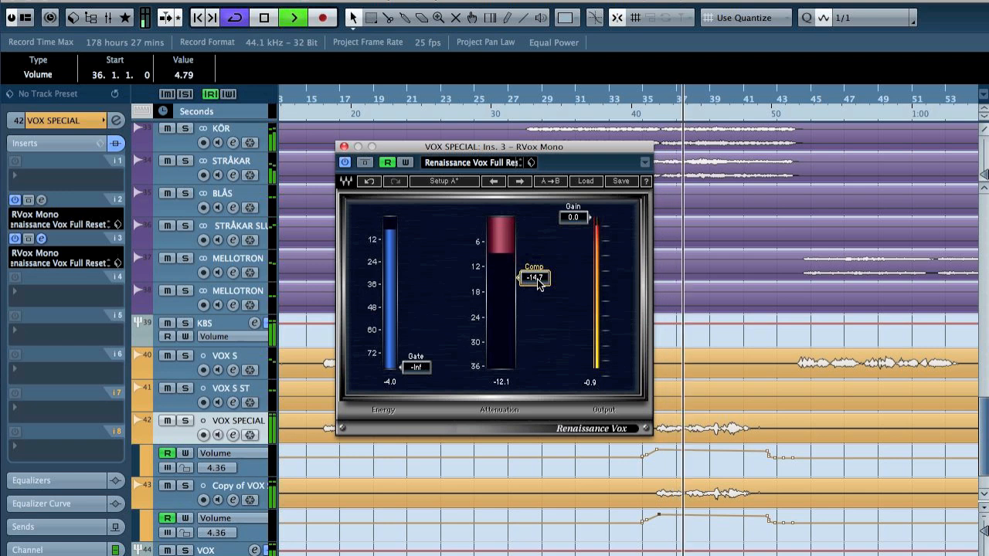
Enable automation writing for the insert 3 RVox, bypass it at about bar 42, and return the stopped playhead to about bar 33.
{"action": "left_click", "coordinate": [406, 163]}
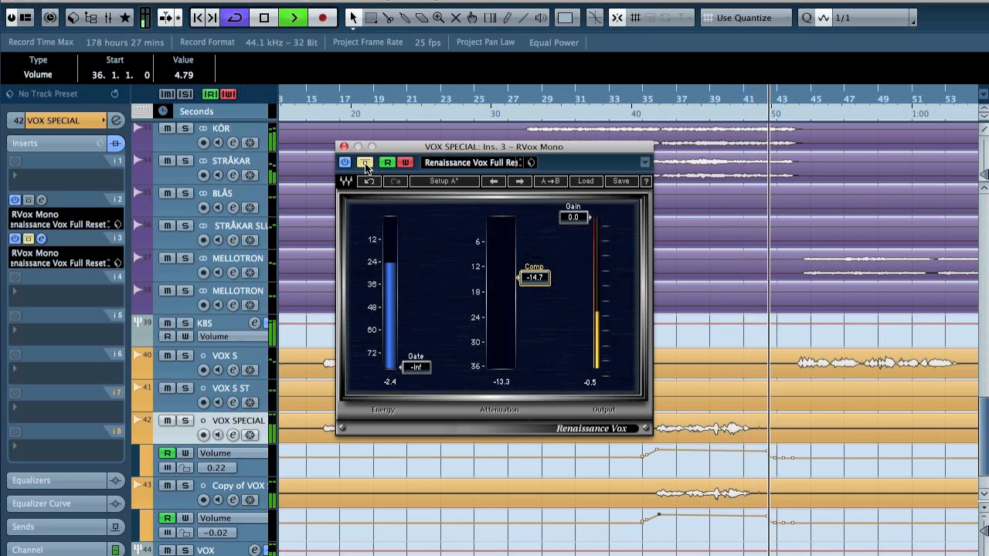
{"action": "key", "text": "space"}
{"action": "left_click", "coordinate": [605, 94]}
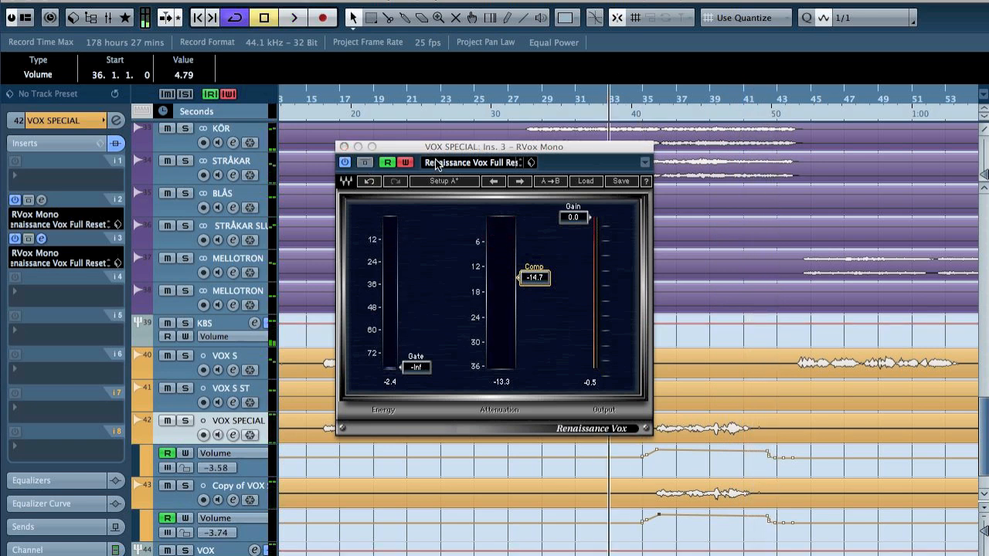
Activate the insert 3 RVox from bar 34 in VOX SPECIAL's bypass automation lane and close the plug-in during playback.
{"action": "left_click", "coordinate": [367, 164]}
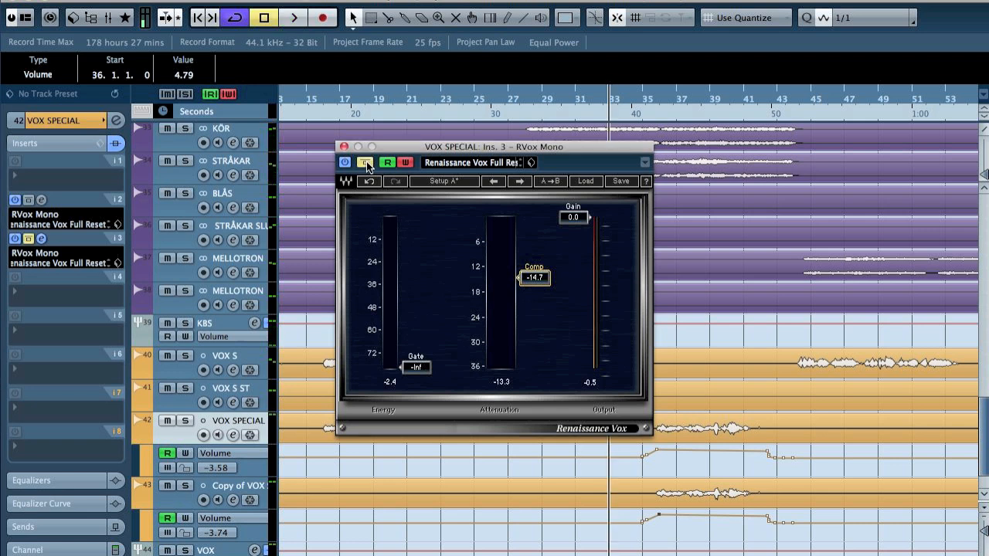
{"action": "left_click", "coordinate": [367, 162]}
{"action": "key", "text": "space"}
{"action": "key", "text": "space"}
{"action": "left_click", "coordinate": [147, 471]}
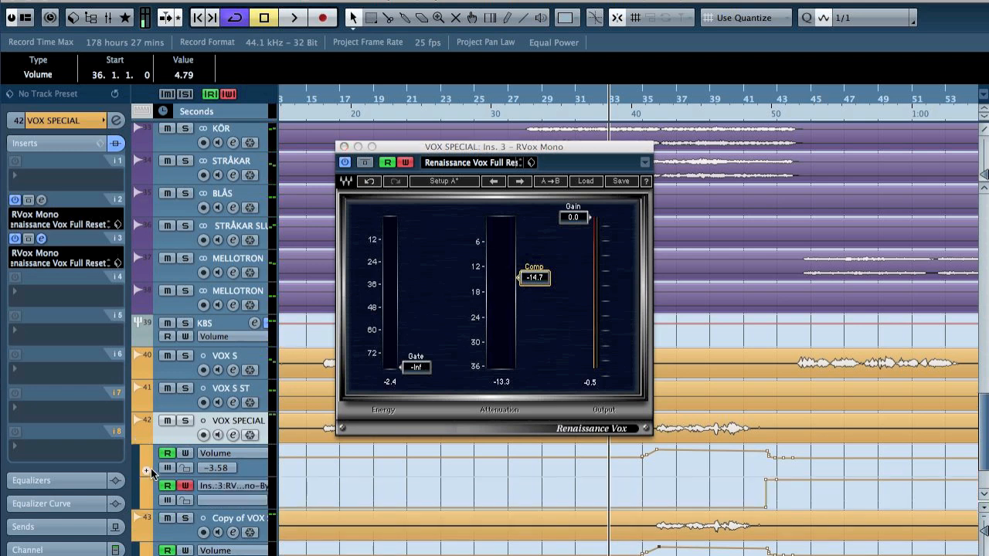
{"action": "left_click", "coordinate": [609, 504]}
{"action": "mouse_move", "coordinate": [618, 505]}
{"action": "left_mouse_down"}
{"action": "mouse_move", "coordinate": [620, 478]}
{"action": "mouse_move", "coordinate": [624, 506]}
{"action": "left_mouse_up"}
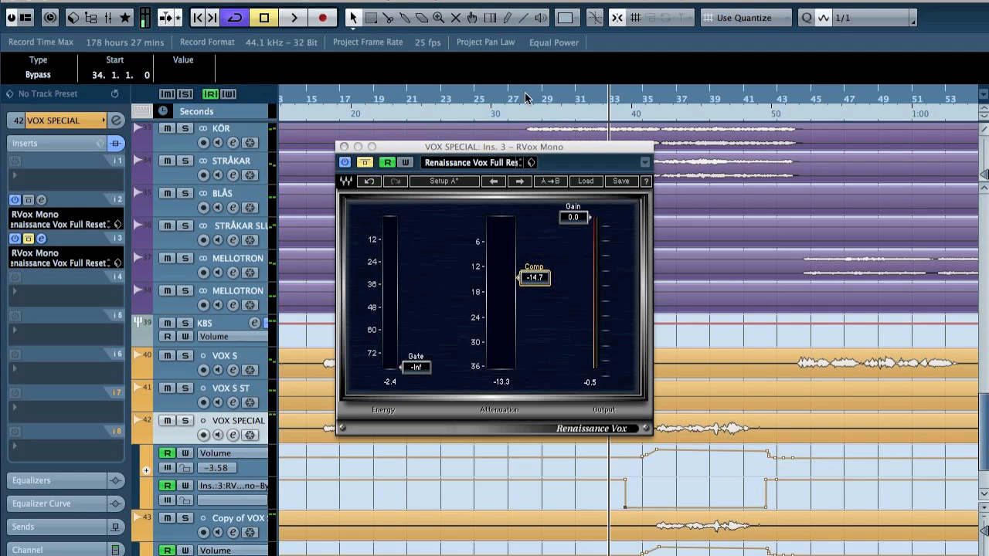
{"action": "key", "text": "space"}
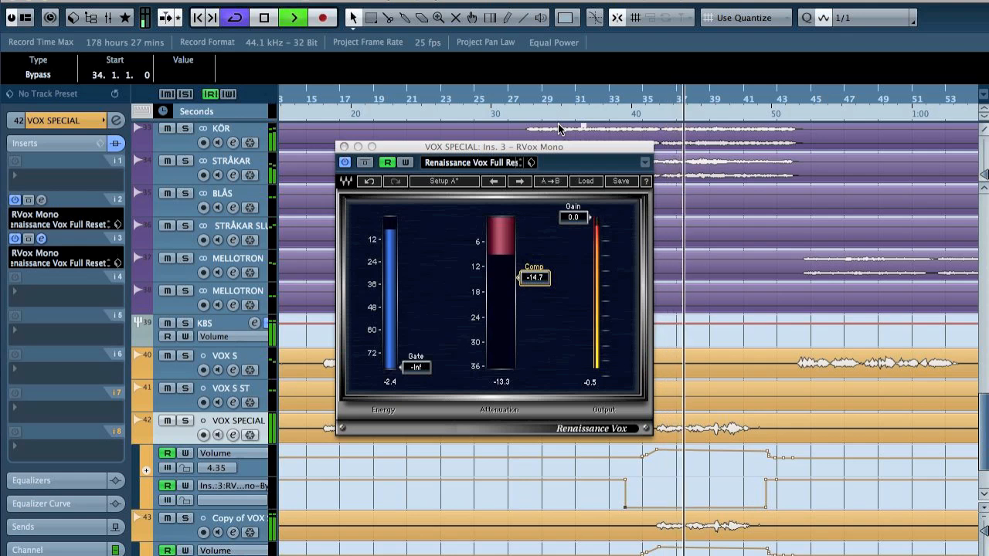
{"action": "left_click", "coordinate": [344, 146]}
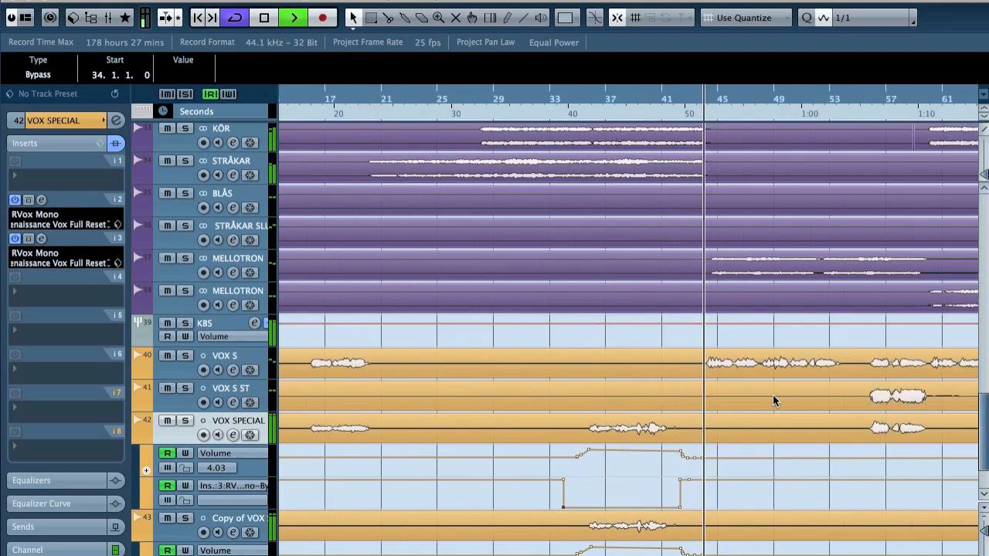
Move playback to about bar 165 to check the late VOX SPECIAL phrases, and stop it there.
{"action": "key", "text": "g"}
{"action": "key", "text": "g"}
{"action": "key", "text": "g"}
{"action": "key", "text": "g"}
{"action": "key", "text": "g"}
{"action": "key", "text": "g"}
{"action": "key", "text": "g"}
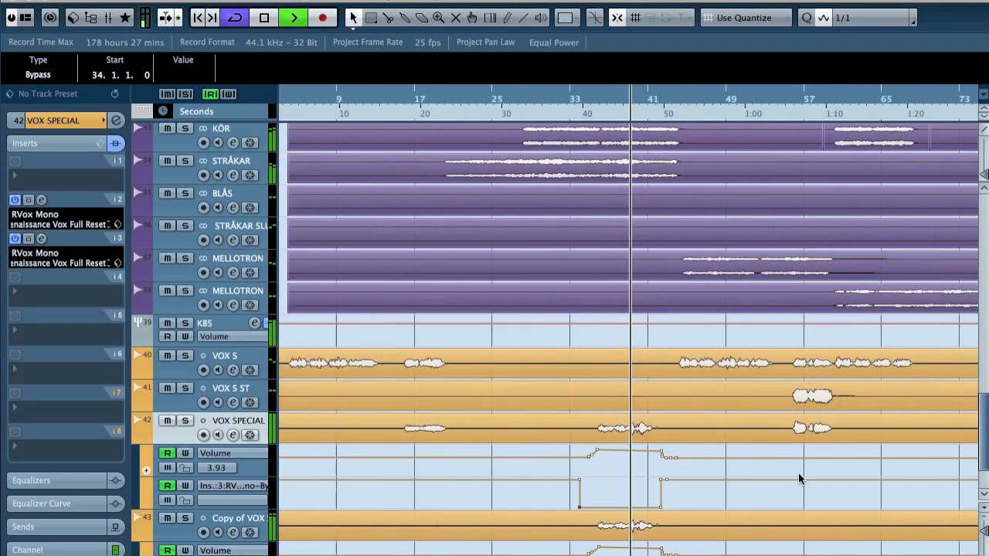
{"action": "key", "text": "g"}
{"action": "key", "text": "g"}
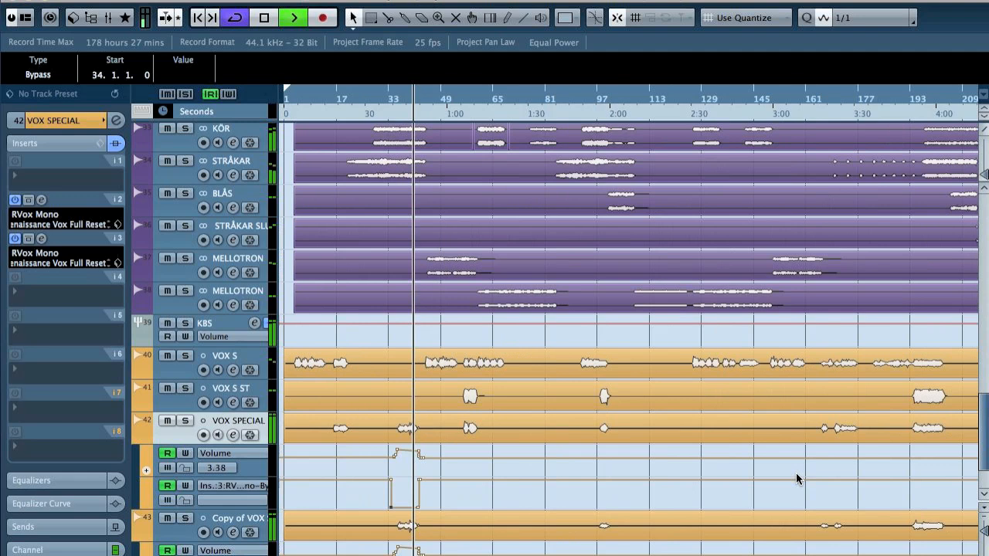
{"action": "left_click", "coordinate": [728, 106]}
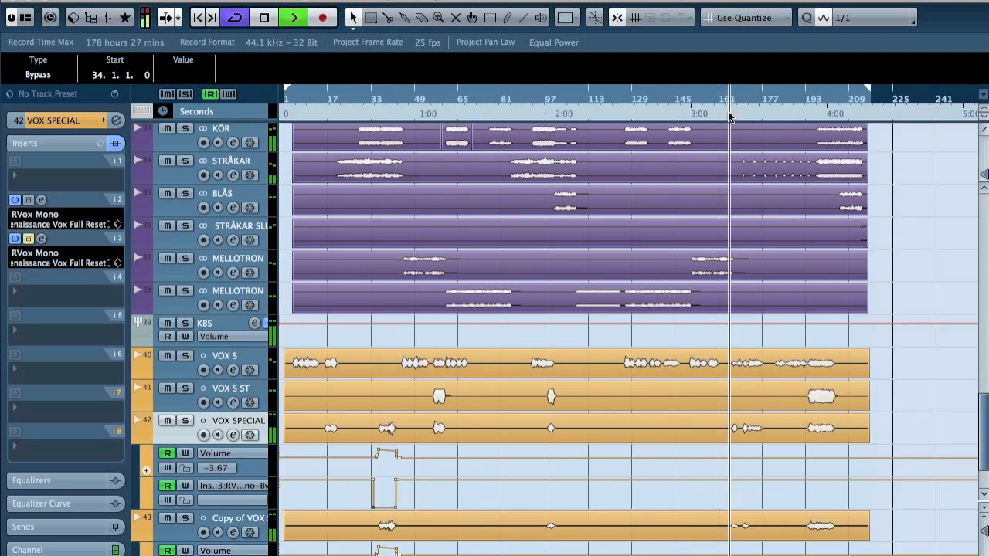
{"action": "key", "text": "h"}
{"action": "key", "text": "h"}
{"action": "key", "text": "h"}
{"action": "key", "text": "h"}
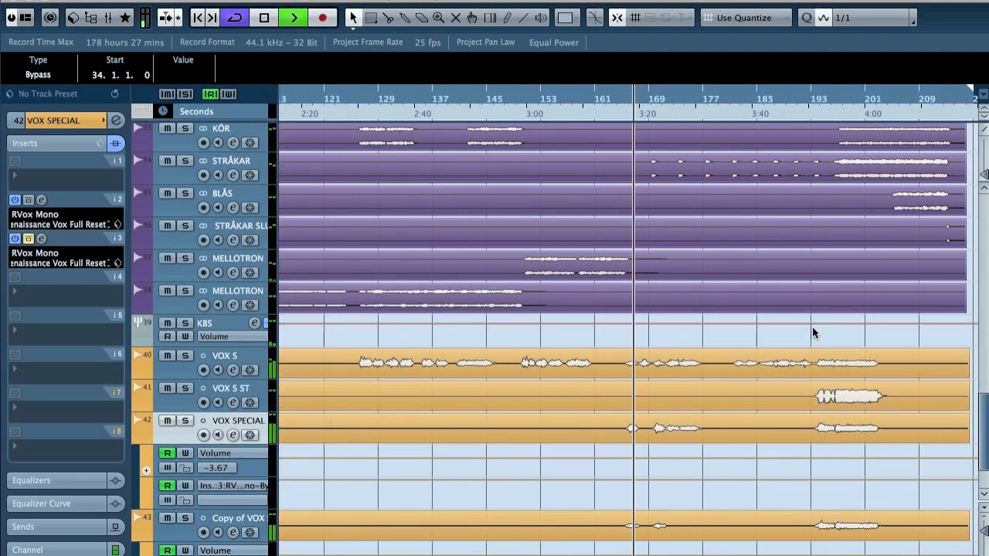
{"action": "key", "text": "space"}
Try activating the insert 3 RVox on VOX SPECIAL from about bar 163 to bar 179 in the bypass automation.
{"action": "left_click", "coordinate": [608, 478]}
{"action": "left_click_drag", "start_coordinate": [608, 477], "coordinate": [608, 507]}
{"action": "left_click", "coordinate": [723, 506]}
{"action": "left_click_drag", "start_coordinate": [723, 506], "coordinate": [718, 475]}
{"action": "key", "text": "space"}
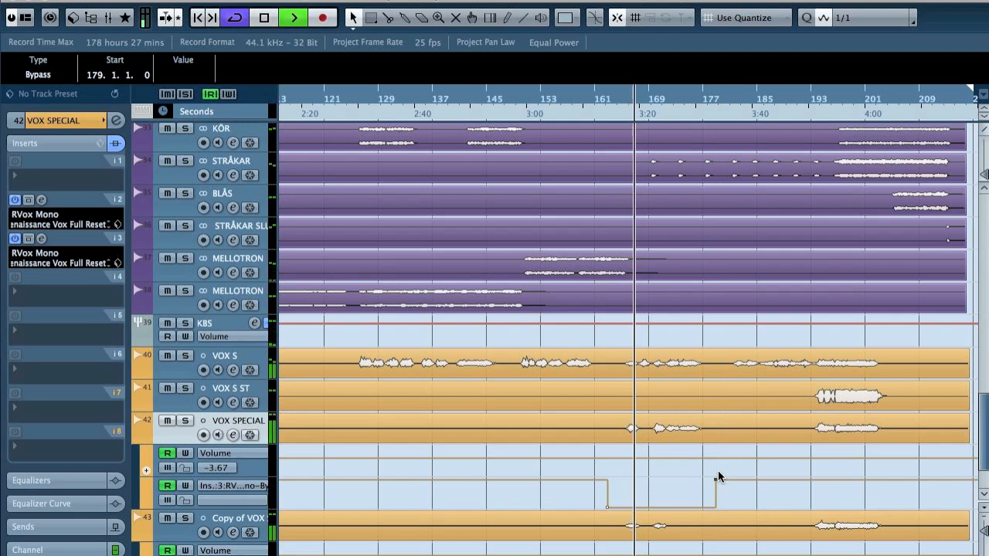
Add volume automation points on VOX S around bars 163 to 180 and raise the segment between about bars 165 and 178 to 2.98.
{"action": "left_click", "coordinate": [139, 374]}
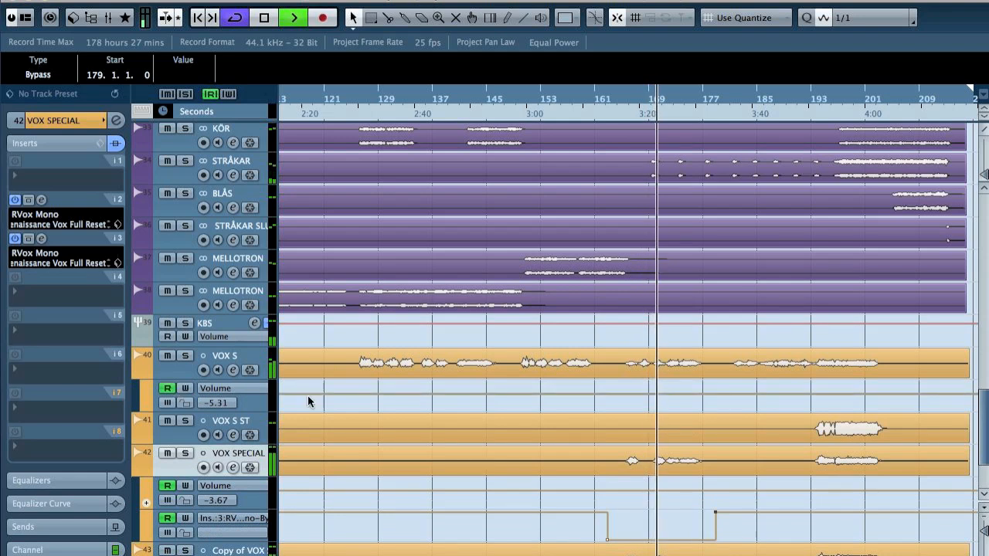
{"action": "left_click", "coordinate": [611, 395]}
{"action": "left_click", "coordinate": [727, 395]}
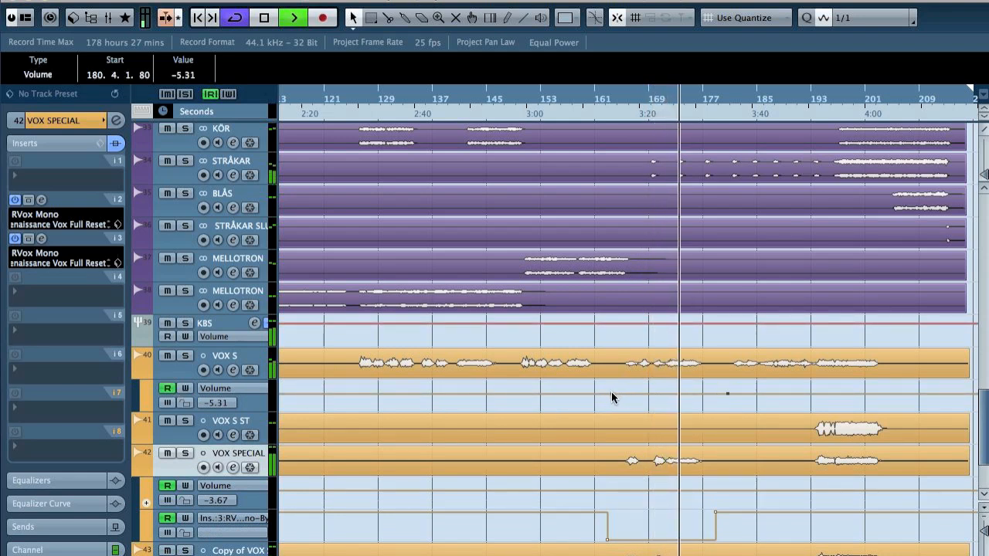
{"action": "left_click", "coordinate": [625, 395]}
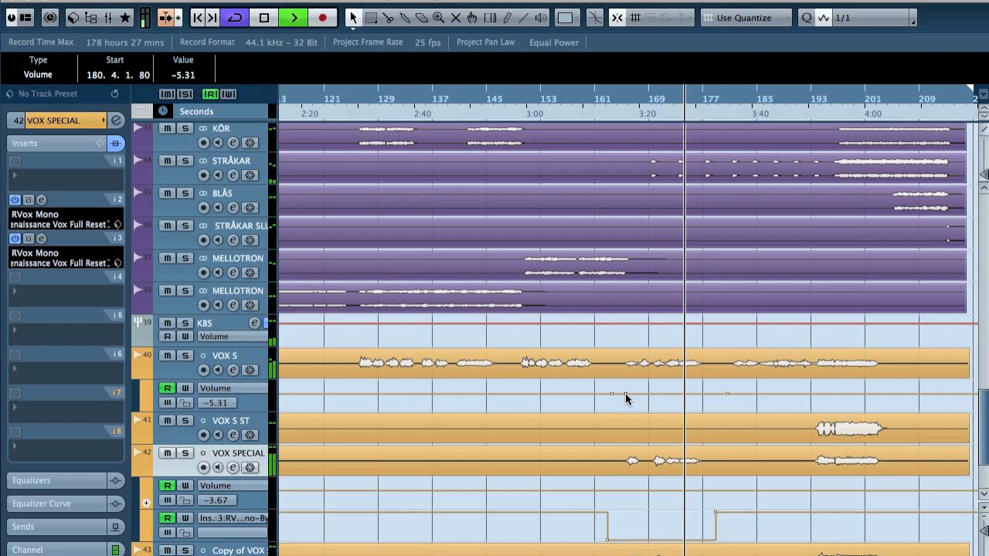
{"action": "left_click", "coordinate": [712, 394]}
{"action": "left_click", "coordinate": [718, 402]}
{"action": "left_click_drag", "start_coordinate": [717, 406], "coordinate": [623, 386]}
{"action": "key", "text": "space"}
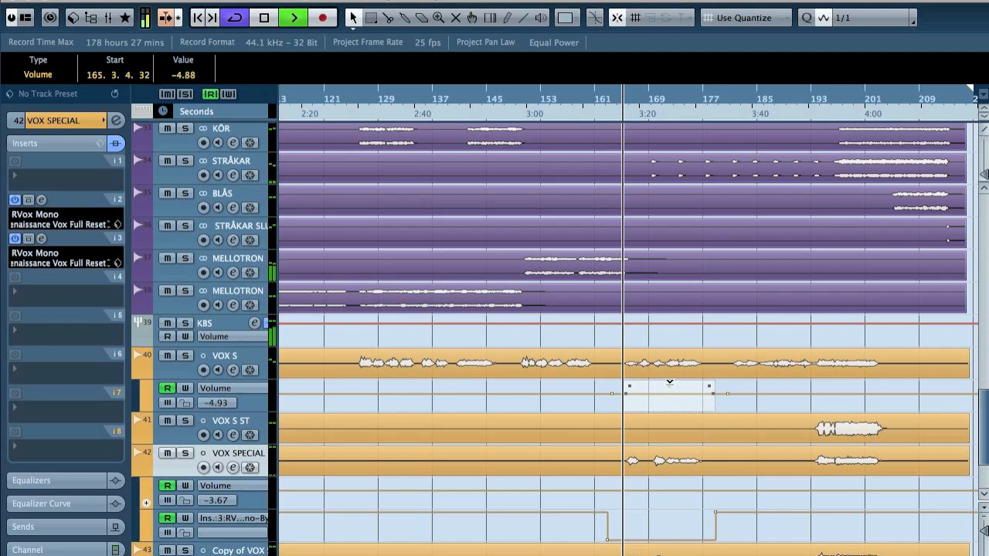
{"action": "left_click_drag", "start_coordinate": [671, 361], "coordinate": [671, 380]}
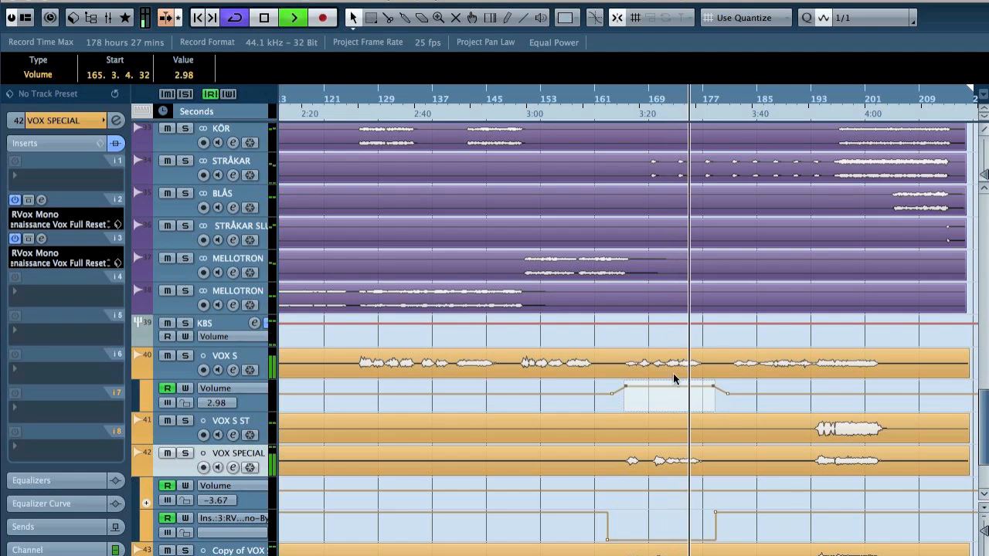
Set the CLA-76 input on the VOX group channel to 36, adjust its output, and close the compressor and mixer.
{"action": "key", "text": "F3"}
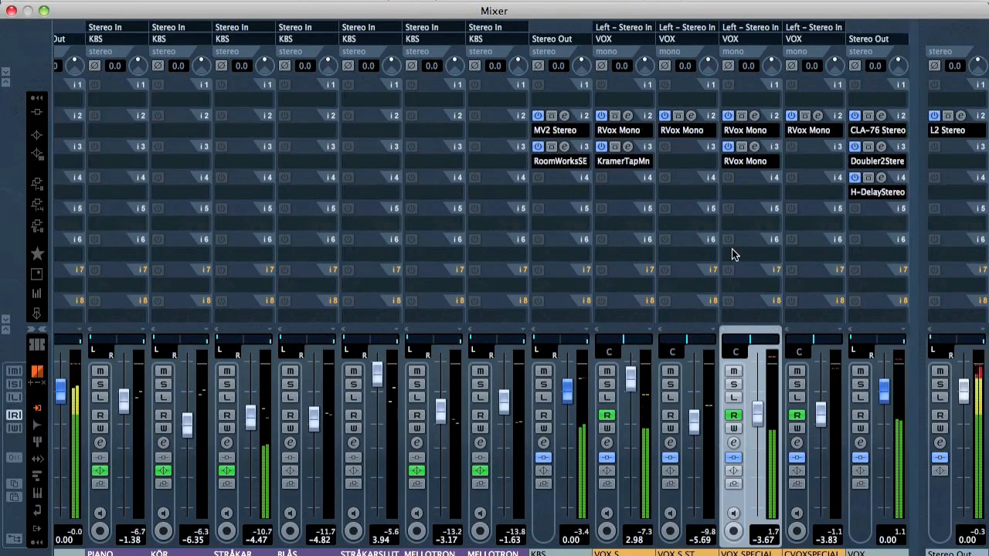
{"action": "left_click", "coordinate": [881, 116]}
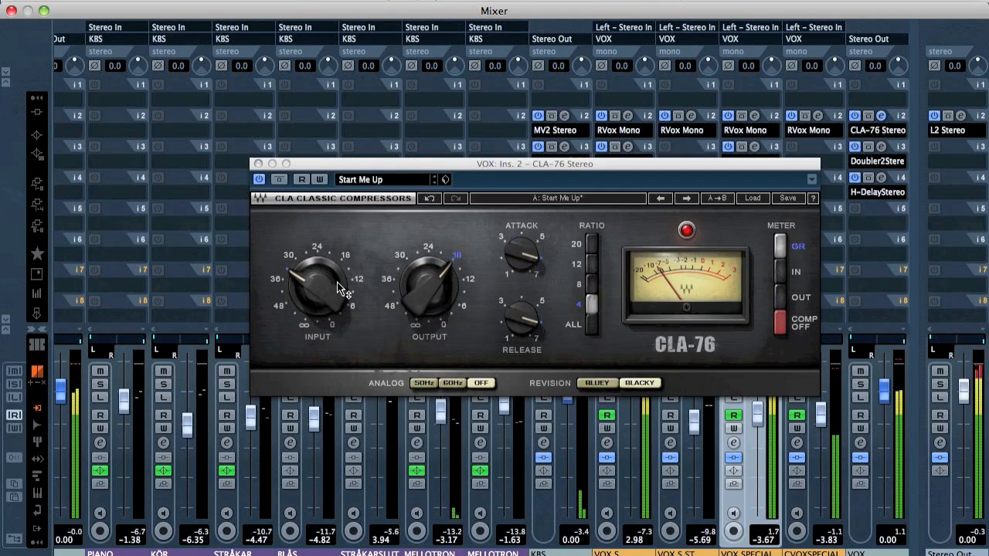
{"action": "left_click", "coordinate": [283, 286]}
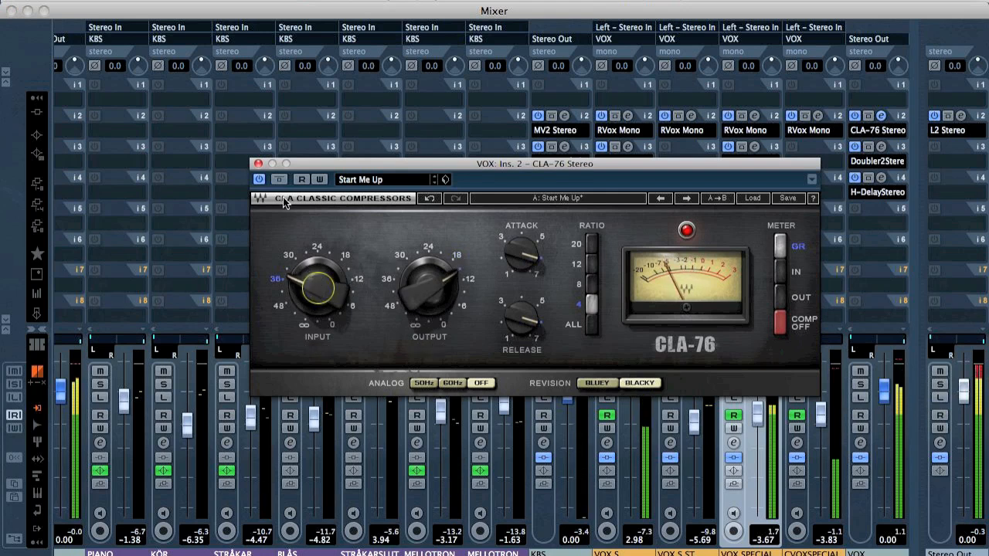
{"action": "left_click", "coordinate": [258, 163]}
{"action": "key", "text": "F3"}
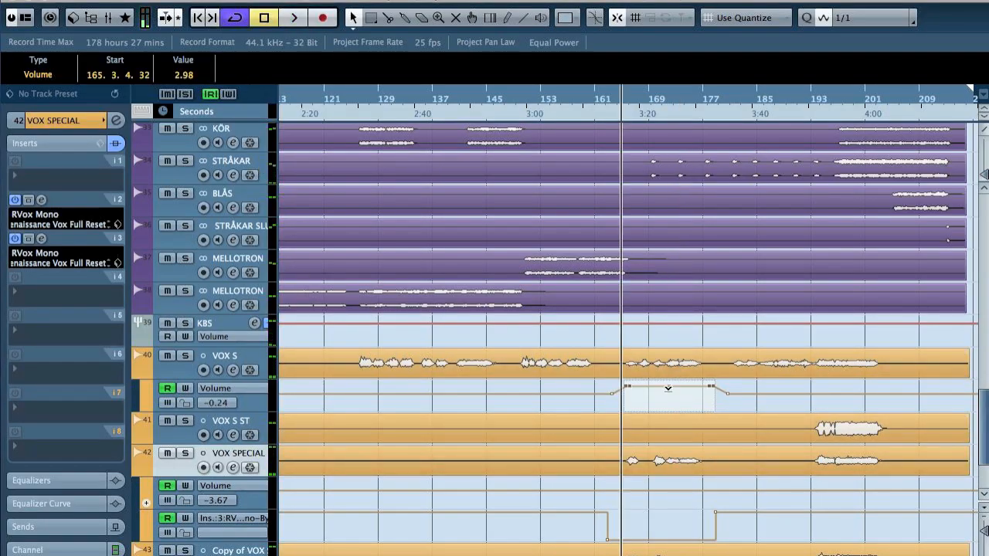
Delete the bypass automation point at about bar 163 on VOX SPECIAL and play the passage.
{"action": "left_click", "coordinate": [608, 540]}
{"action": "key", "text": "Delete"}
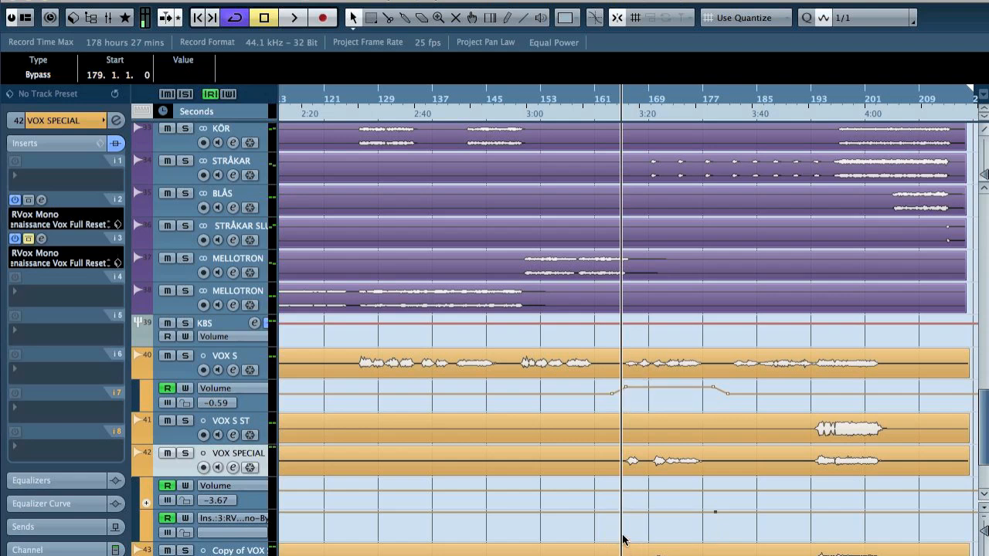
{"action": "key", "text": "space"}
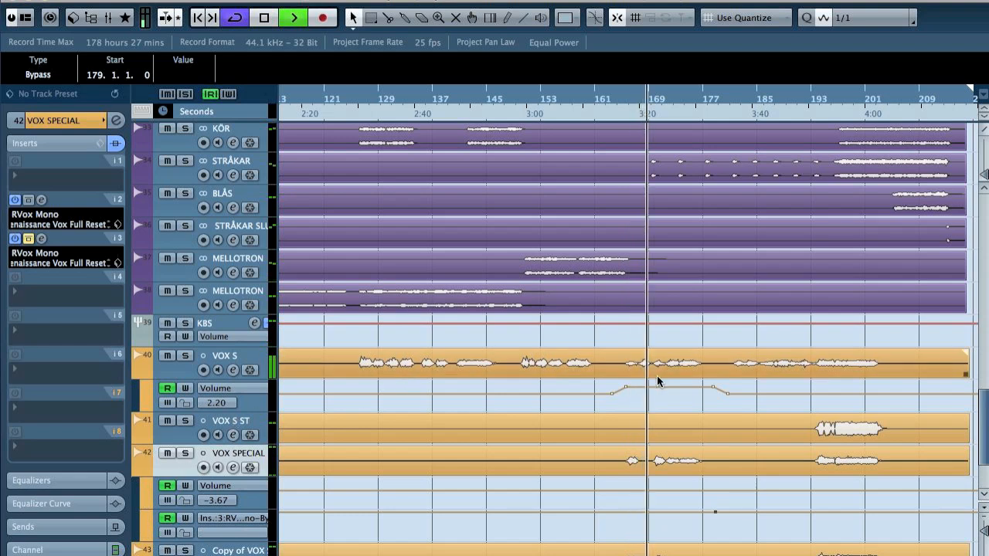
Lower the raised volume segment on VOX S to -1.09 and hide the automation lanes of VOX SPECIAL and VOX S.
{"action": "left_click_drag", "start_coordinate": [625, 385], "coordinate": [738, 393]}
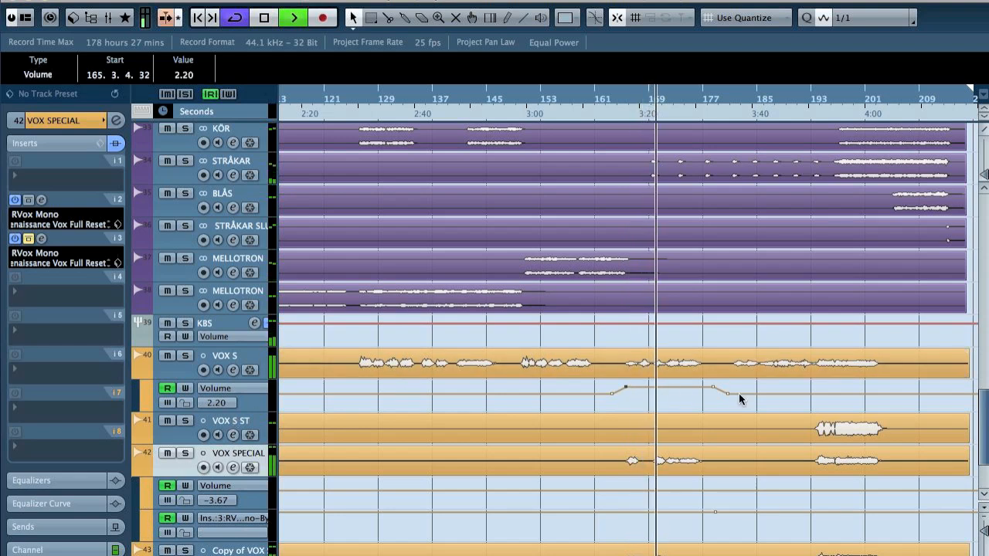
{"action": "left_click_drag", "start_coordinate": [674, 380], "coordinate": [676, 388]}
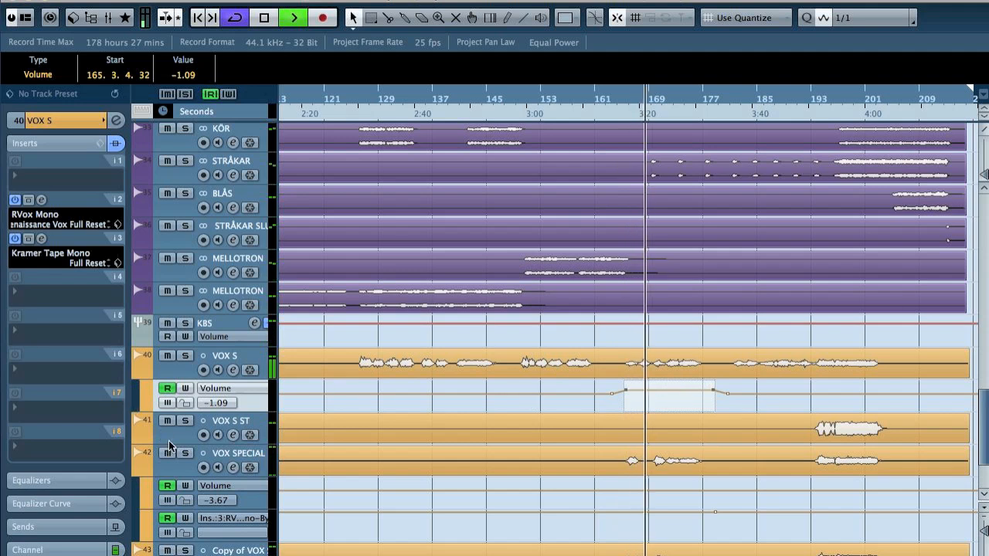
{"action": "left_click", "coordinate": [139, 471]}
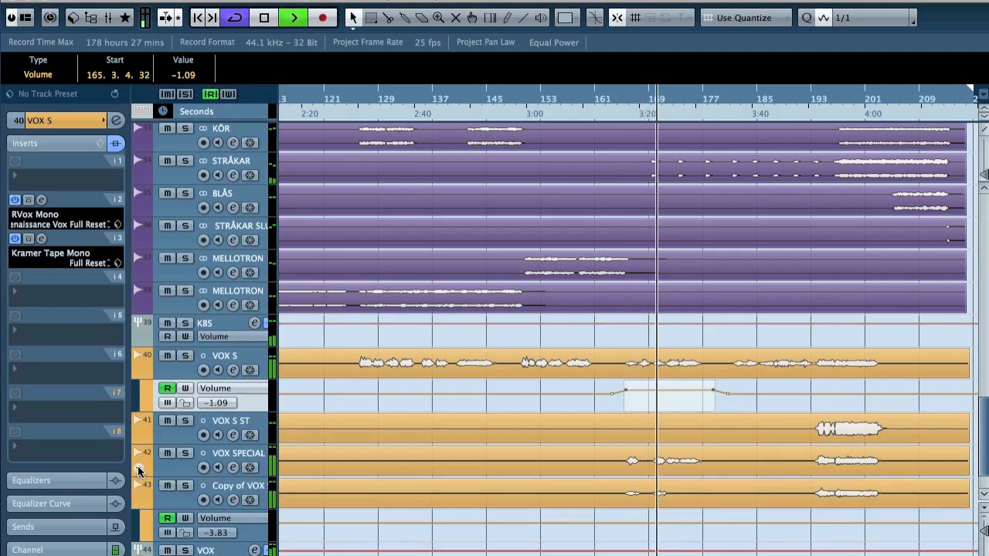
{"action": "left_click", "coordinate": [139, 372]}
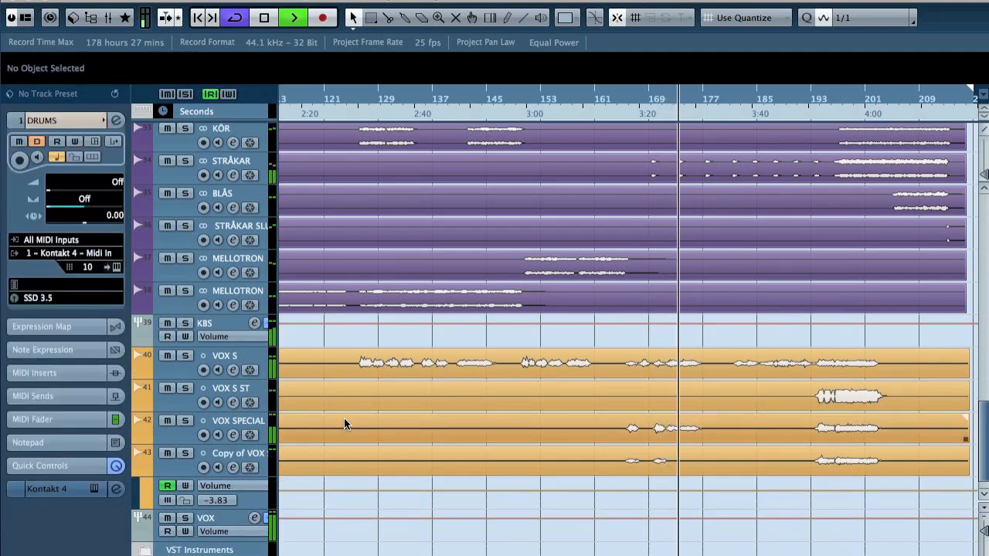
Show STRÅKAR's volume automation and add pairs of points near bars 165 to 168 and 194 to 197.
{"action": "key", "text": "g"}
{"action": "key", "text": "g"}
{"action": "key", "text": "g"}
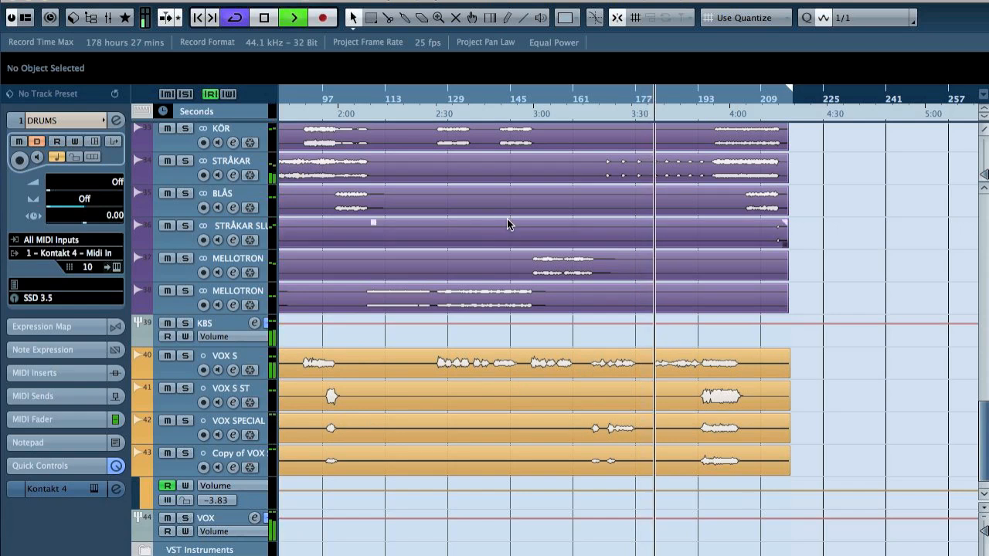
{"action": "key", "text": "space"}
{"action": "left_click", "coordinate": [141, 179]}
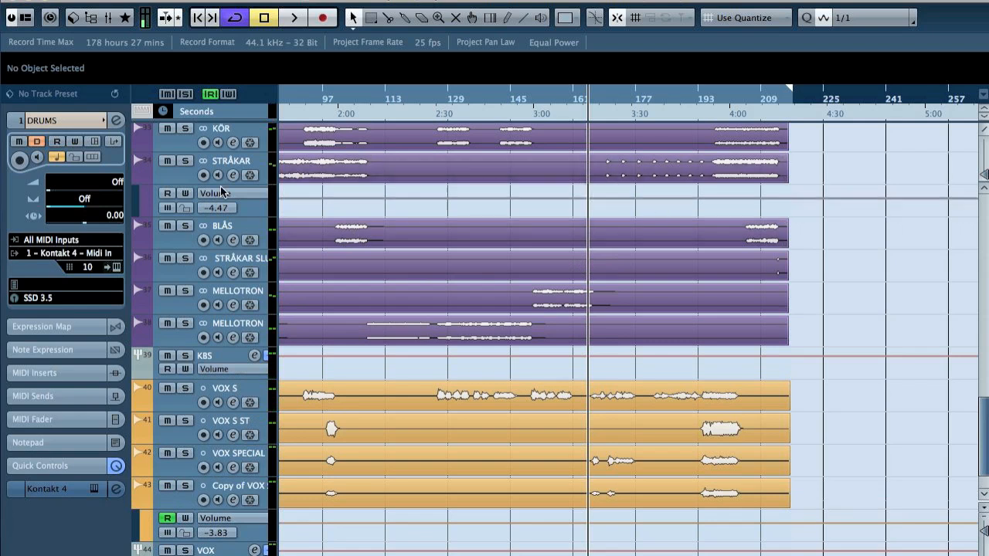
{"action": "left_click", "coordinate": [706, 198]}
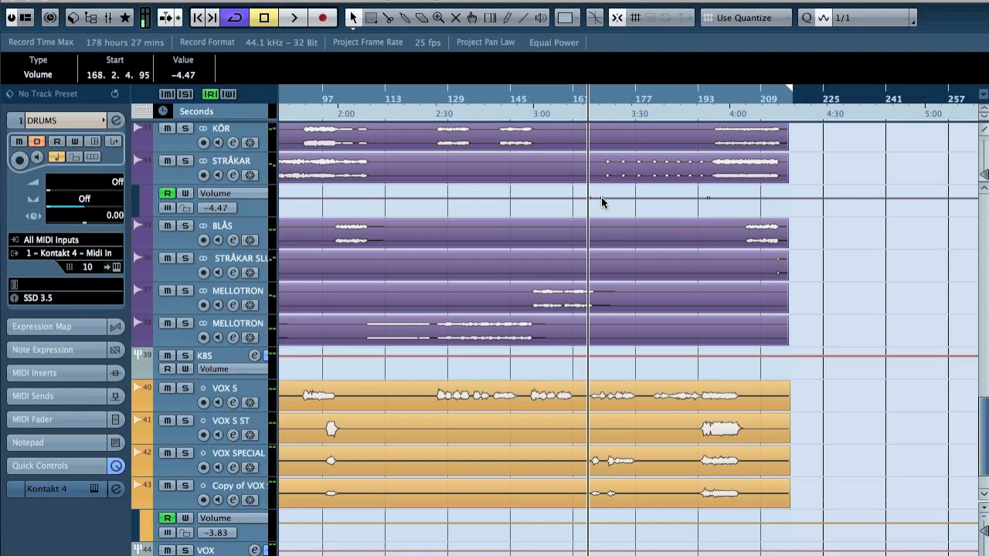
{"action": "left_click_drag", "start_coordinate": [708, 198], "coordinate": [712, 199]}
{"action": "left_click", "coordinate": [703, 198]}
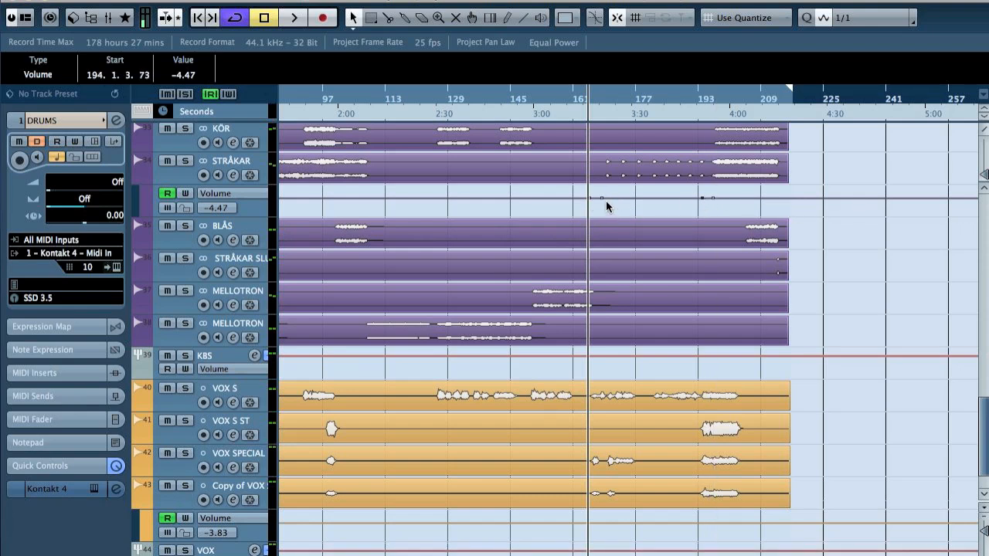
Raise STRÅKAR's volume automation between about bars 168 and 194 to 0.79 and play the passage.
{"action": "left_click_drag", "start_coordinate": [600, 195], "coordinate": [705, 215]}
{"action": "key", "text": "space"}
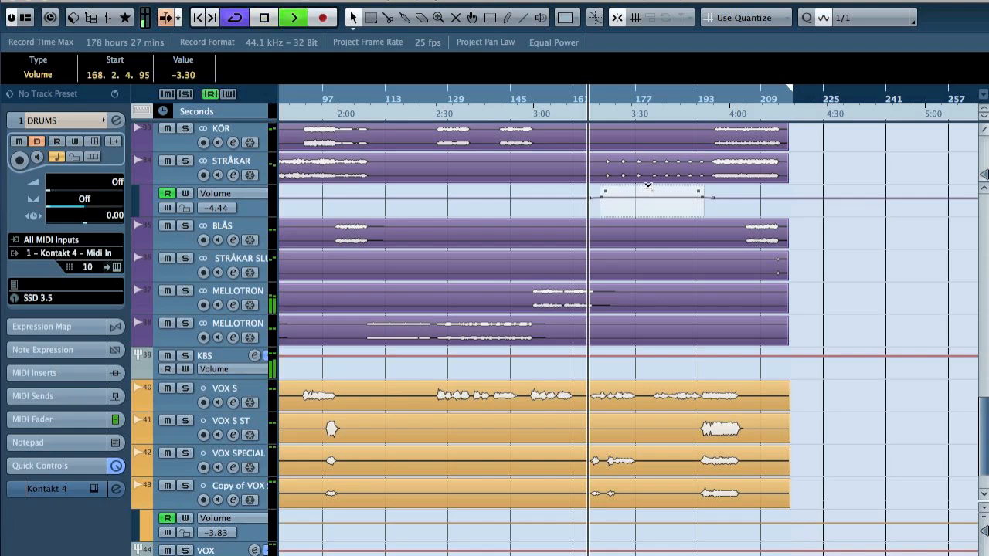
{"action": "left_click_drag", "start_coordinate": [651, 180], "coordinate": [653, 177]}
{"action": "key", "text": "h"}
{"action": "key", "text": "h"}
{"action": "key", "text": "h"}
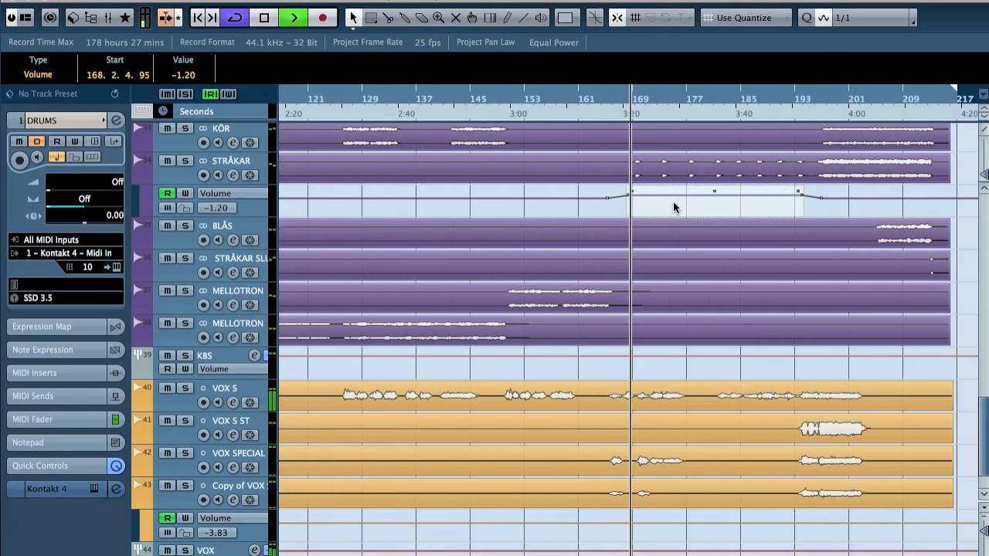
{"action": "key", "text": "space"}
{"action": "left_click_drag", "start_coordinate": [706, 192], "coordinate": [710, 187]}
{"action": "key", "text": "space"}
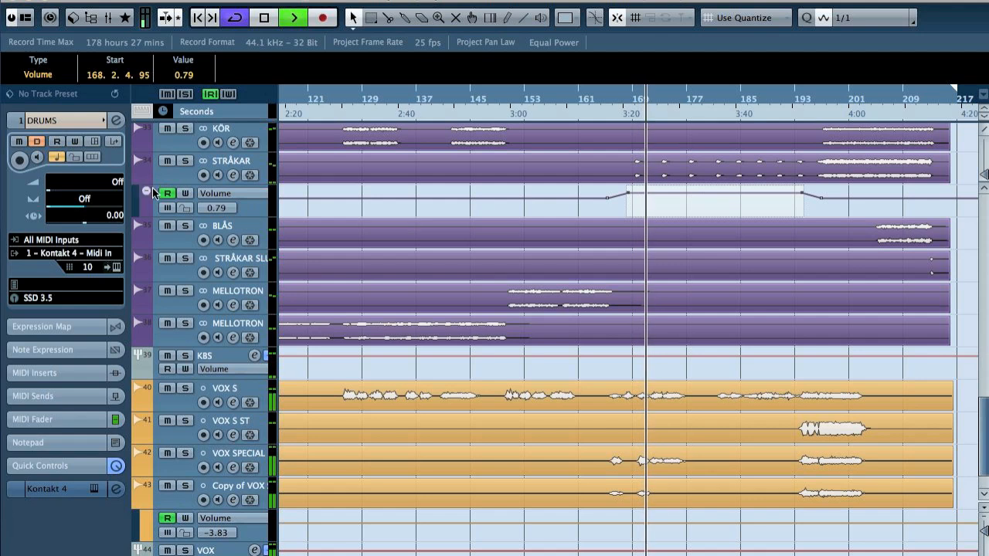
Set the EQ 1 high-pass frequency on the STRÅKAR track to 366.1 Hz and collapse the equalizer settings.
{"action": "left_click", "coordinate": [174, 181]}
{"action": "left_click", "coordinate": [47, 473]}
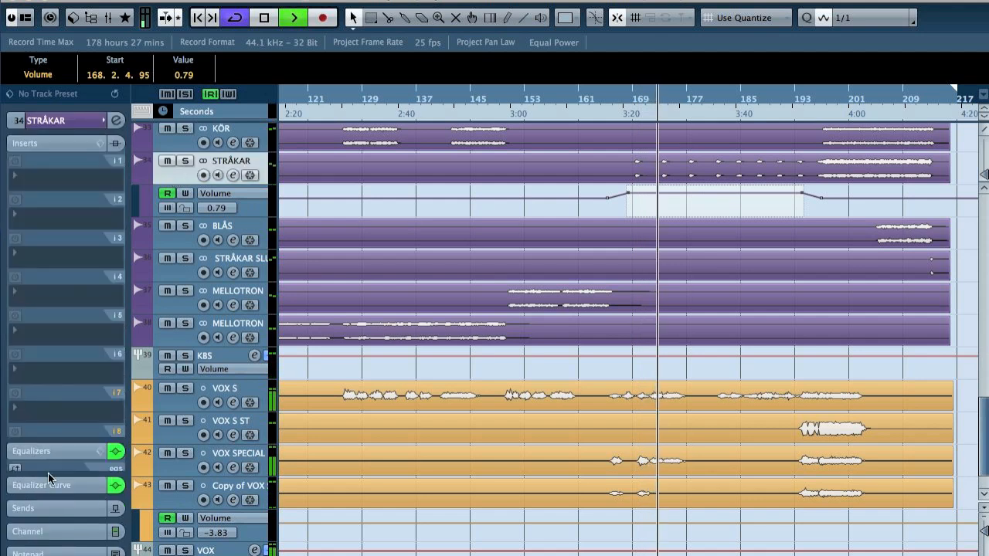
{"action": "left_click_drag", "start_coordinate": [43, 468], "coordinate": [40, 470]}
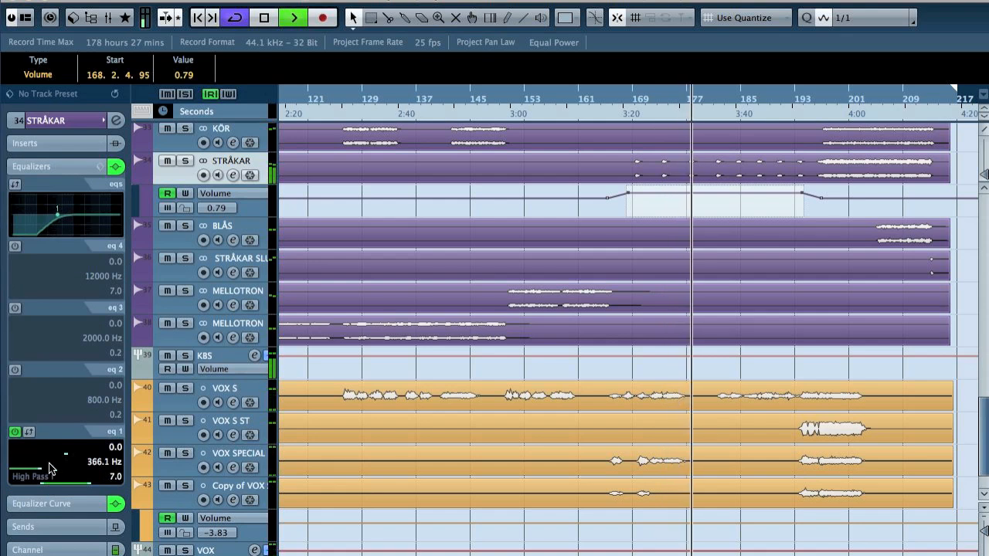
{"action": "left_click", "coordinate": [56, 166]}
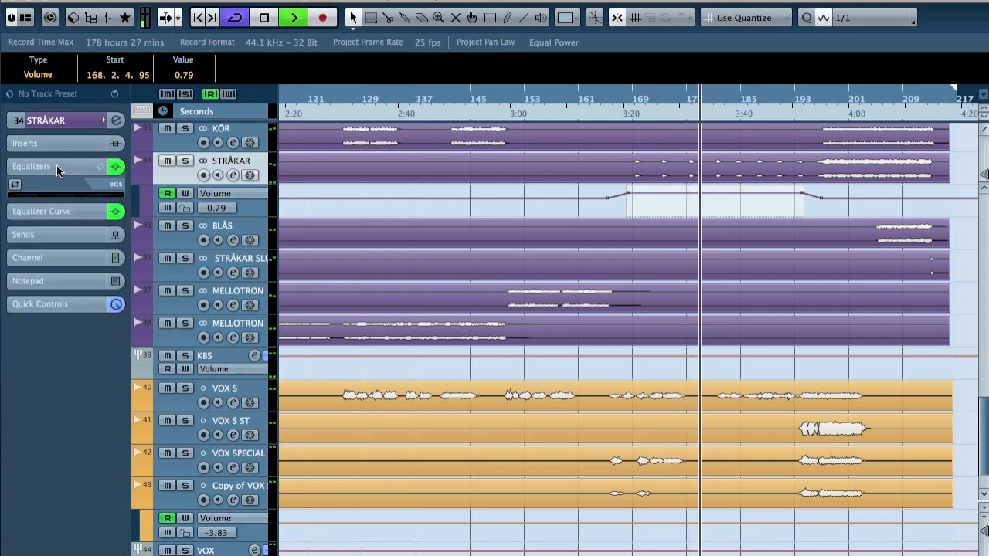
Show STRÅKAR's basic channel settings and hide its volume automation lane.
{"action": "left_click", "coordinate": [66, 125]}
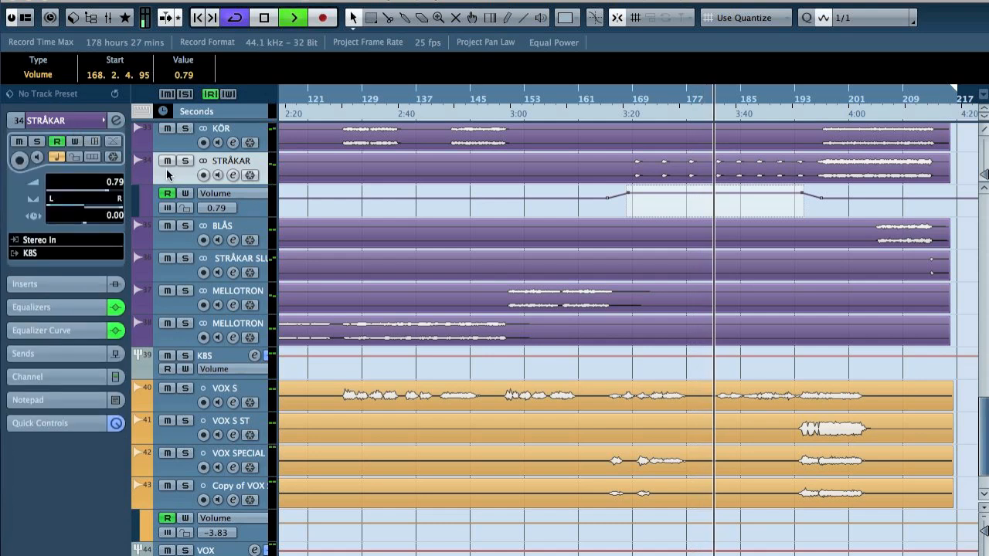
{"action": "left_click", "coordinate": [138, 177]}
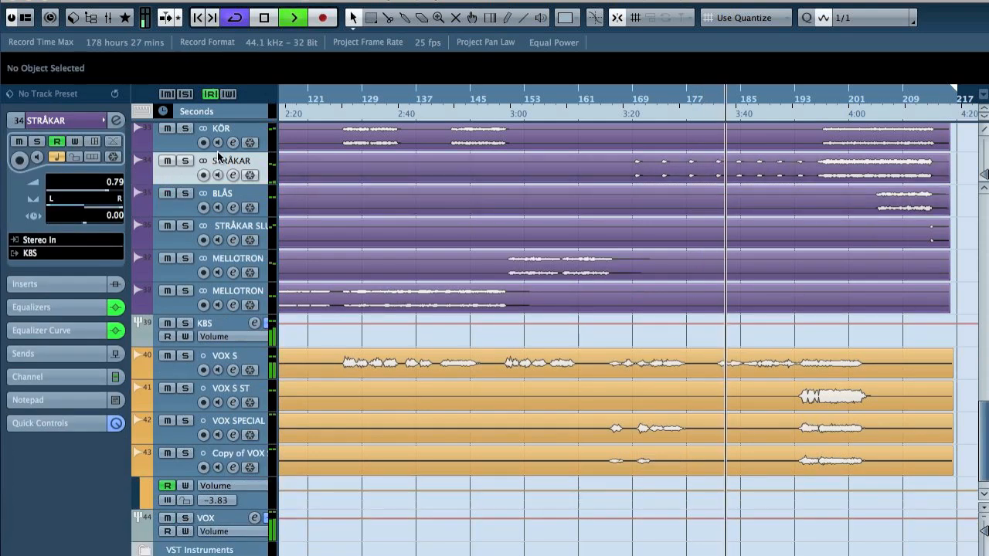
{"action": "key", "text": "g"}
{"action": "key", "text": "g"}
{"action": "key", "text": "g"}
{"action": "key", "text": "g"}
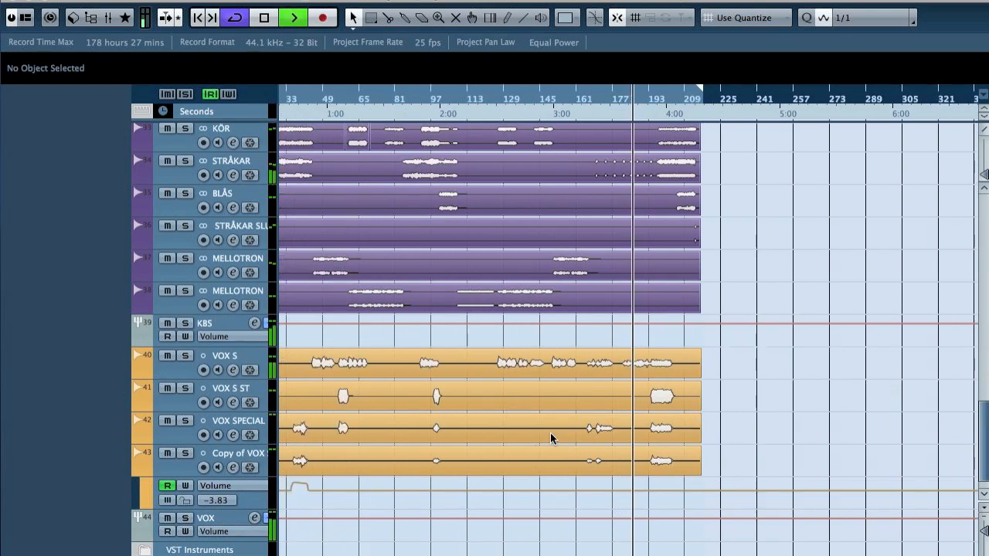
Set the Kick XX channel level to 1.56 and the Snare XX channel level to 0.60 in the mixer.
{"action": "key", "text": "F3"}
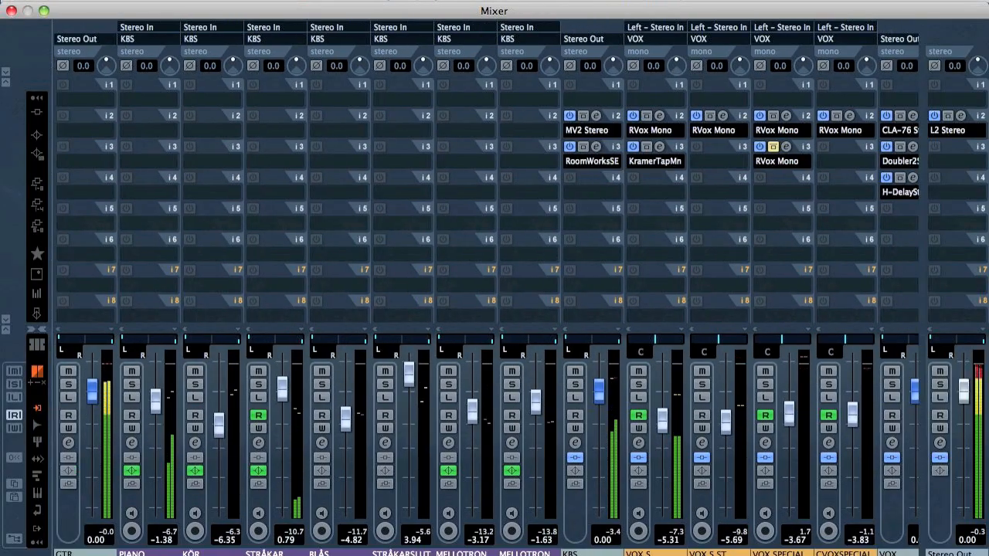
{"action": "scroll", "coordinate": [486, 286], "scroll_direction": "left", "scroll_amount": 10}
{"action": "left_click_drag", "start_coordinate": [159, 394], "coordinate": [158, 379]}
{"action": "left_click_drag", "start_coordinate": [93, 393], "coordinate": [94, 382]}
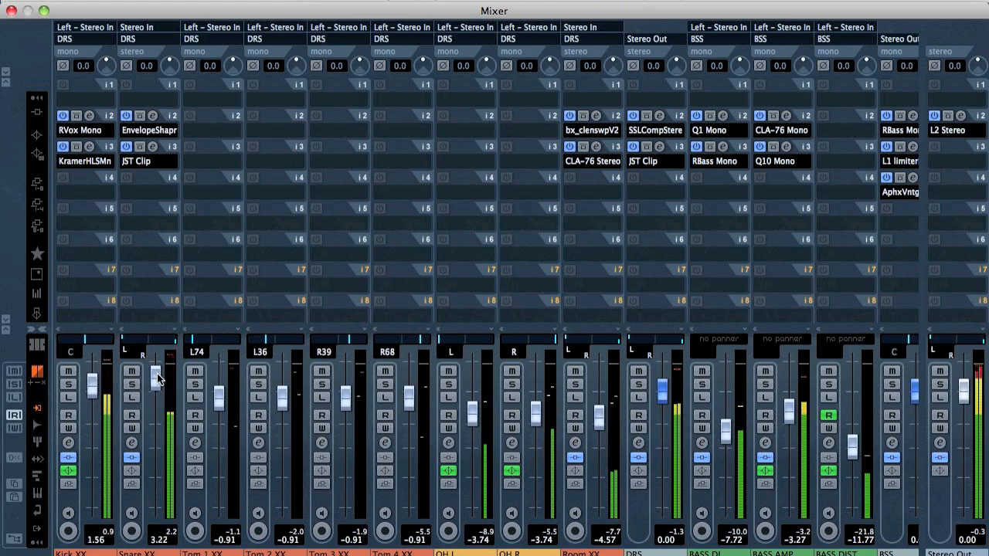
{"action": "left_click_drag", "start_coordinate": [157, 375], "coordinate": [155, 384]}
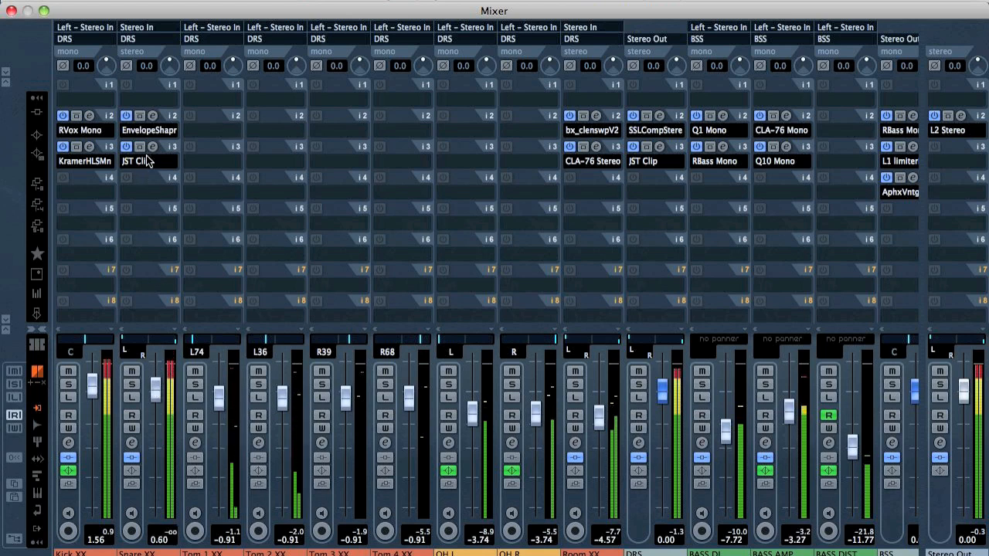
Adjust the clipping amount of the JST Clip insert on Snare XX and reset the snare level to 0.00.
{"action": "left_click", "coordinate": [152, 147]}
{"action": "left_click_drag", "start_coordinate": [741, 276], "coordinate": [745, 260]}
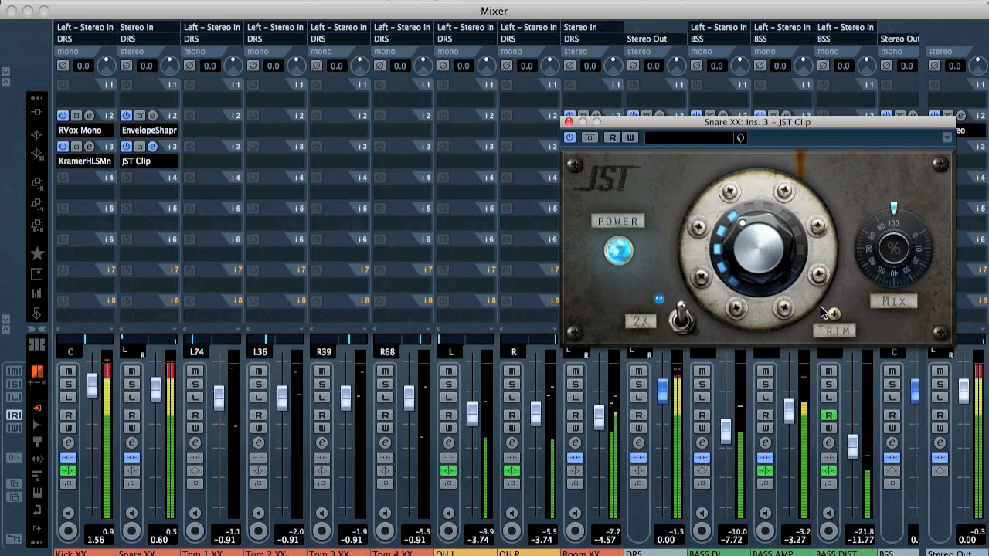
{"action": "left_click", "coordinate": [568, 123]}
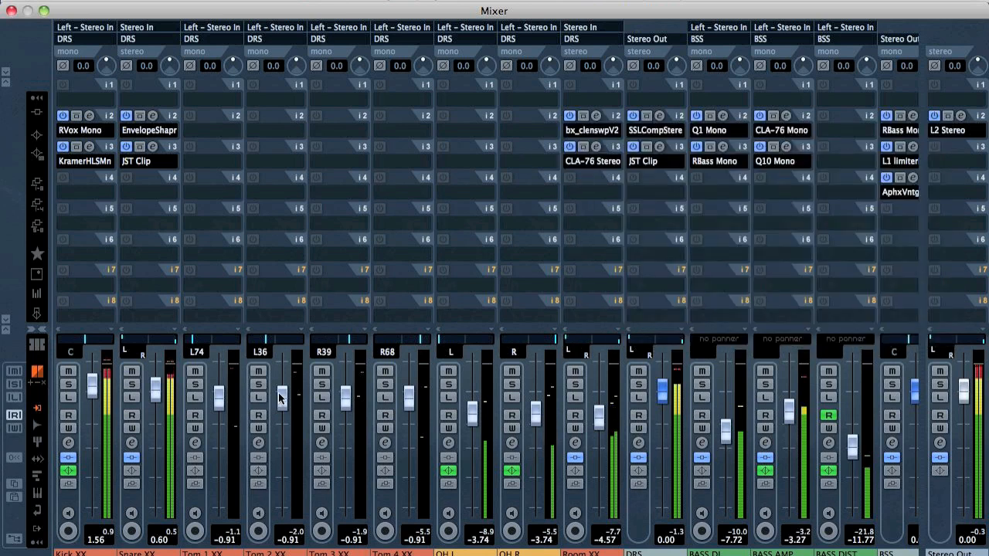
{"action": "left_click", "coordinate": [155, 397], "text": "super"}
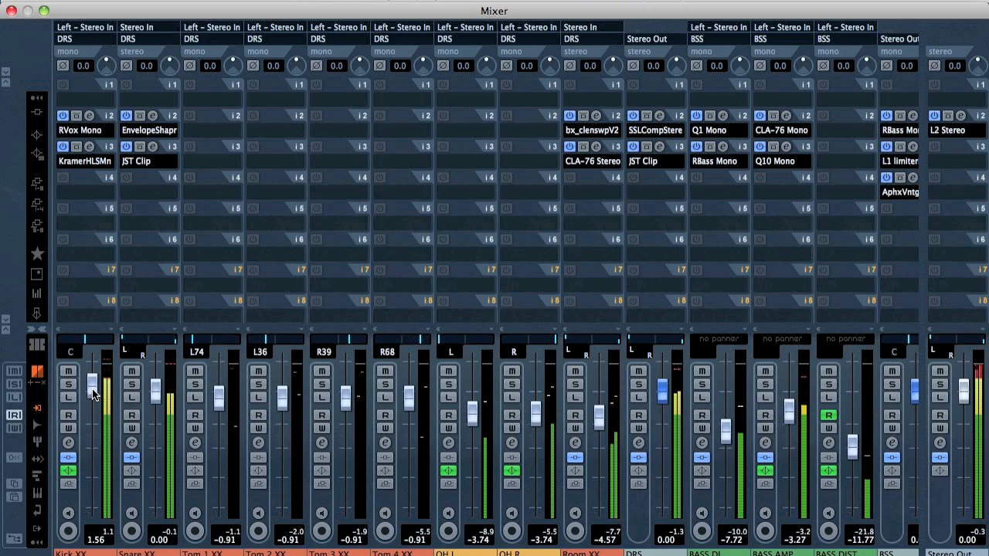
Select the four tom channels, Tom 1 XX to Tom 4 XX, and stop playback.
{"action": "left_click", "coordinate": [236, 494]}
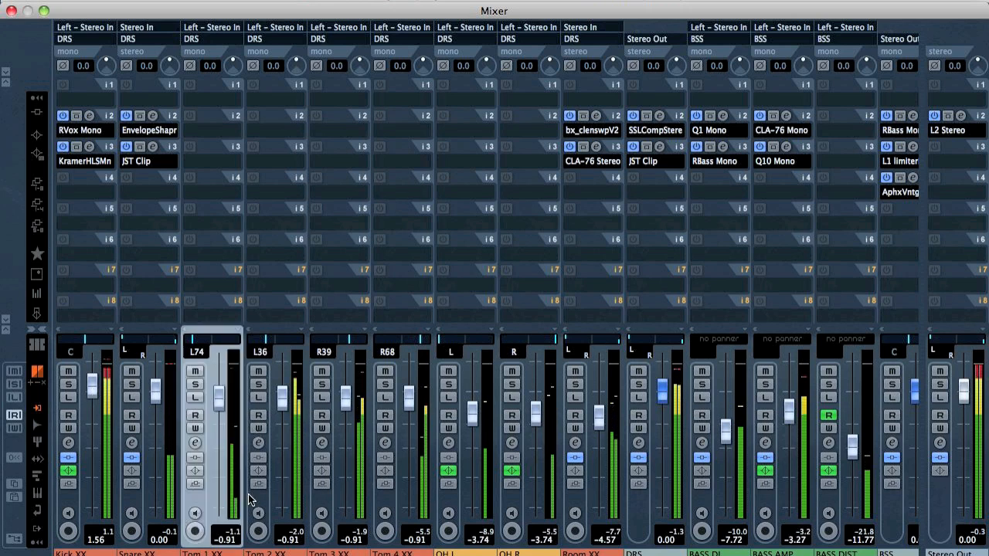
{"action": "left_click", "coordinate": [388, 493], "text": "shift"}
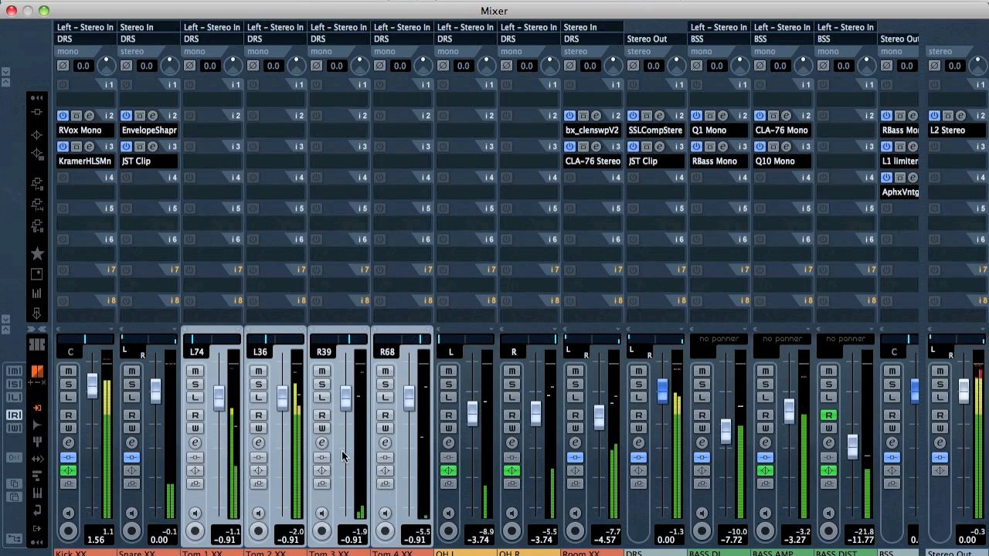
{"action": "key", "text": "space"}
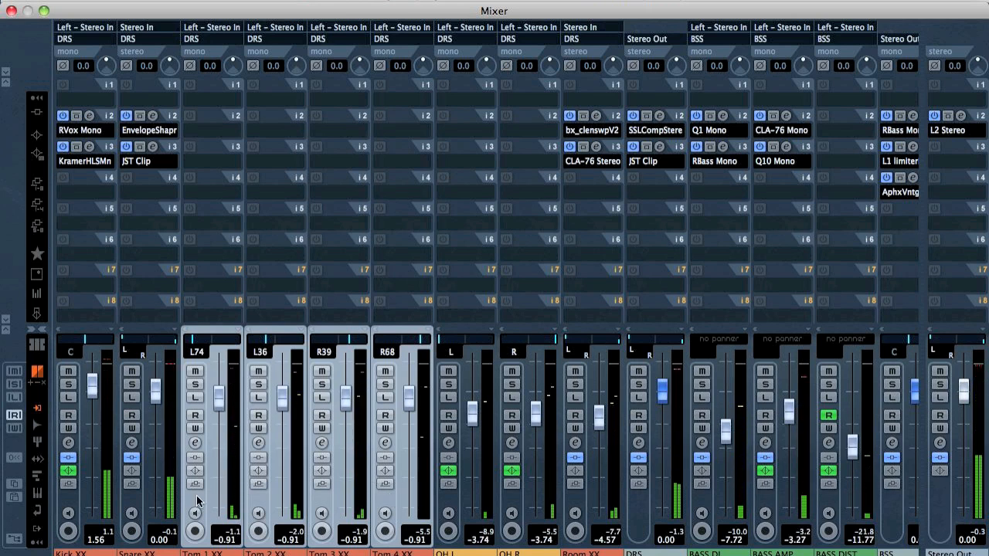
{"action": "right_click", "coordinate": [193, 495]}
{"action": "left_click", "coordinate": [203, 173]}
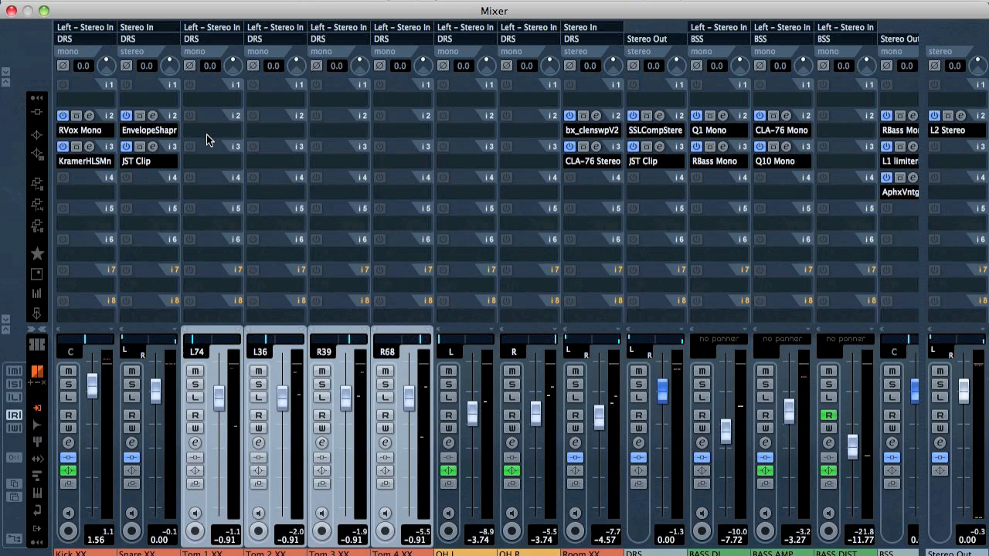
Insert RBass Mono in insert slot 2 of Tom 1 XX and solo that channel.
{"action": "left_click", "coordinate": [206, 139]}
{"action": "mouse_move", "coordinate": [263, 200]}
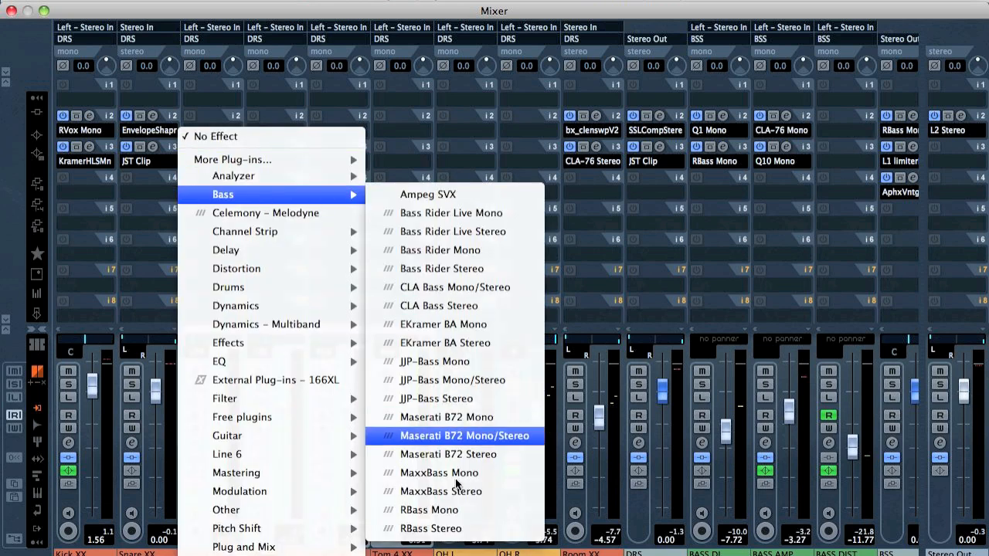
{"action": "left_click", "coordinate": [502, 511]}
{"action": "left_click", "coordinate": [196, 386]}
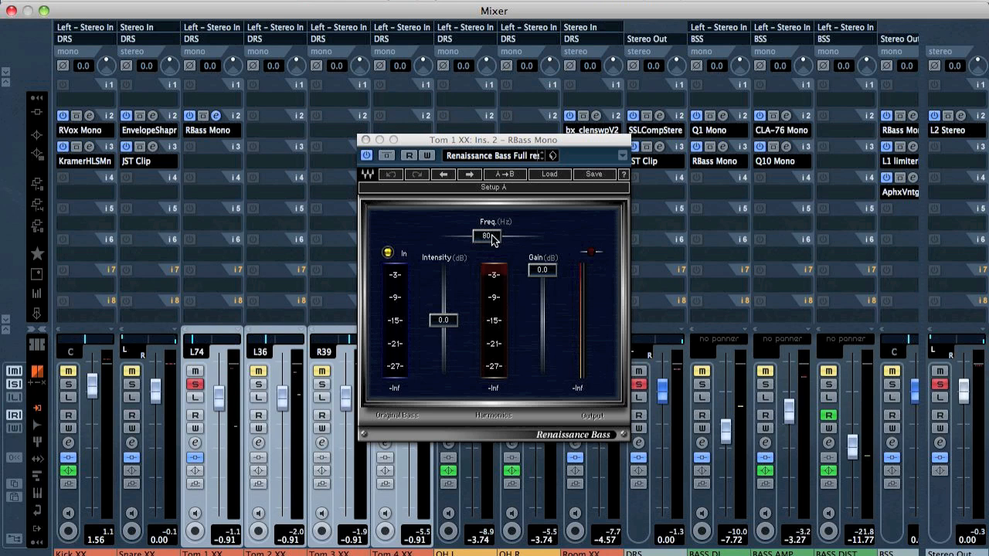
Close the RBass window and set the loop range from bar 91 to bar 93 around the tom hits in the arrangement.
{"action": "key", "text": "F3"}
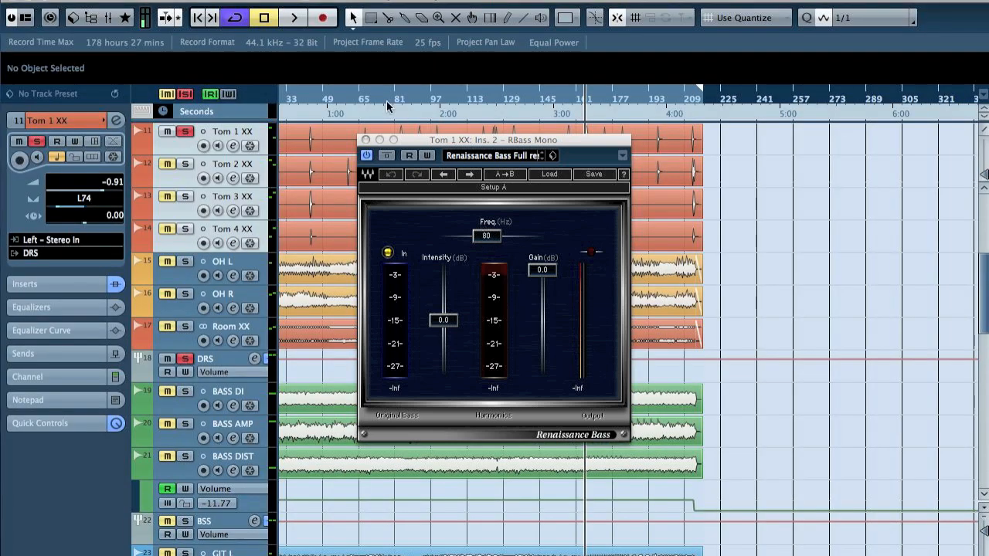
{"action": "left_click", "coordinate": [365, 140]}
{"action": "left_click_drag", "start_coordinate": [494, 96], "coordinate": [598, 215]}
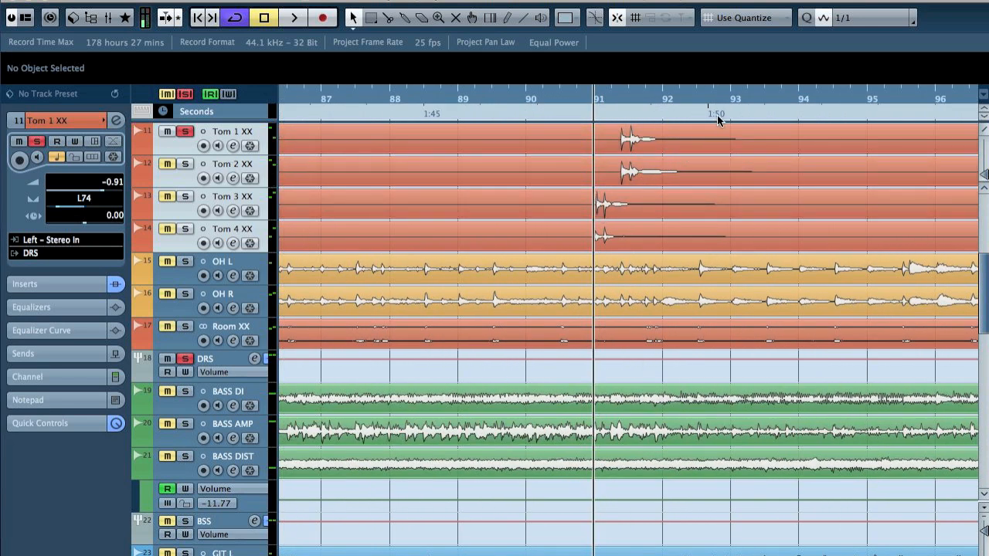
{"action": "left_click", "coordinate": [732, 101]}
{"action": "left_click", "coordinate": [671, 104]}
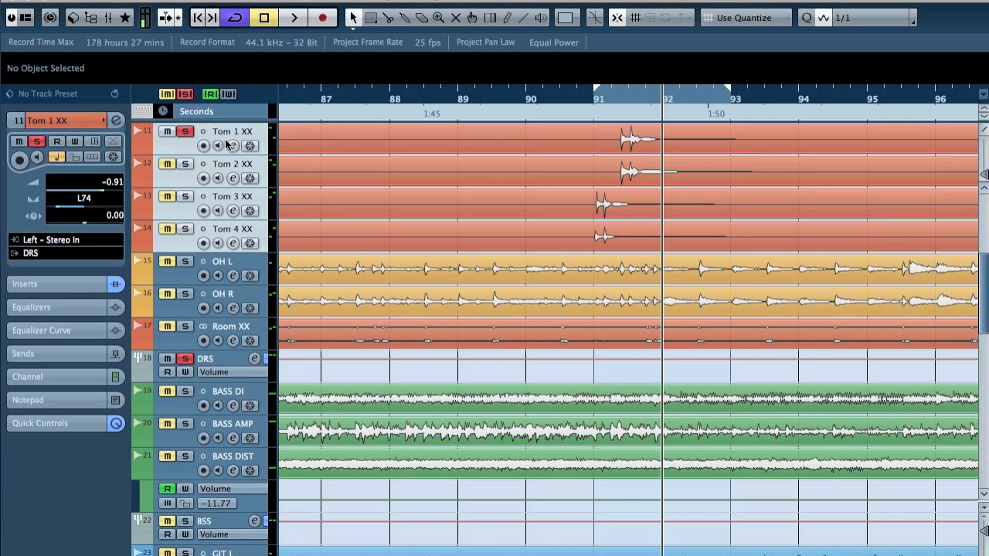
Set the RBass frequency on Tom 1 XX to 158 Hz while the tom passage loops, and close the plug-in.
{"action": "key", "text": "F3"}
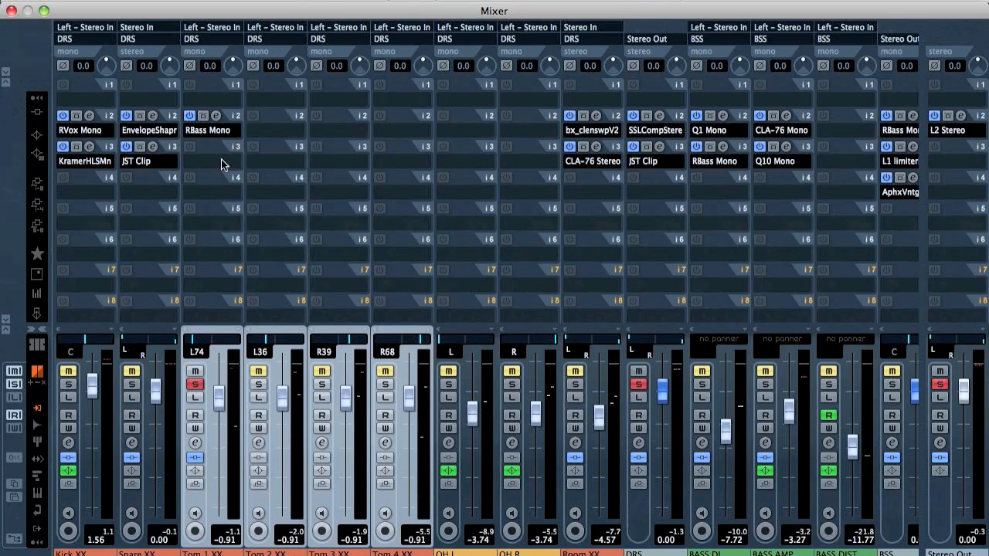
{"action": "left_click", "coordinate": [217, 116]}
{"action": "mouse_move", "coordinate": [486, 235]}
{"action": "left_mouse_down"}
{"action": "mouse_move", "coordinate": [518, 236]}
{"action": "mouse_move", "coordinate": [503, 236]}
{"action": "left_mouse_up"}
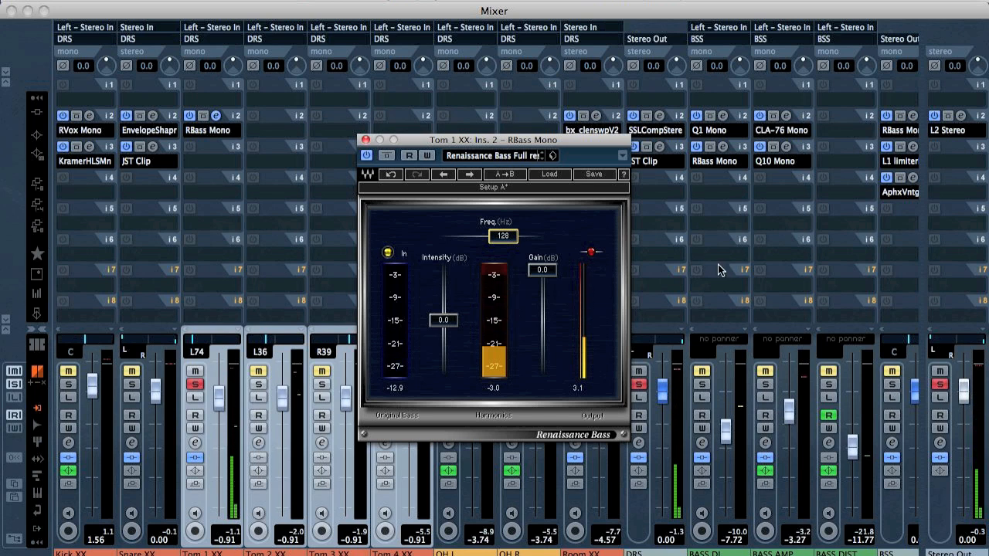
{"action": "left_click_drag", "start_coordinate": [503, 237], "coordinate": [509, 237]}
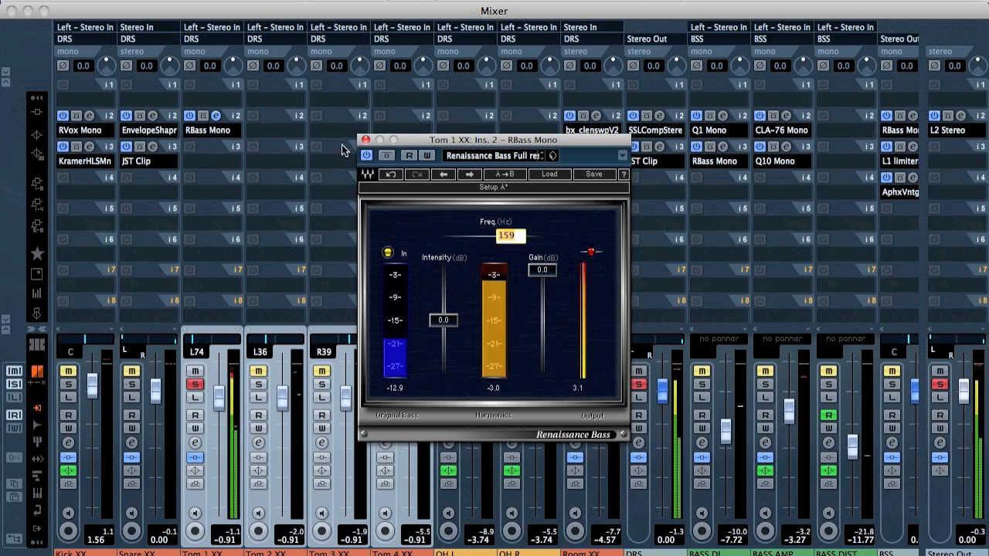
{"action": "type", "text": "158"}
{"action": "key", "text": "Return"}
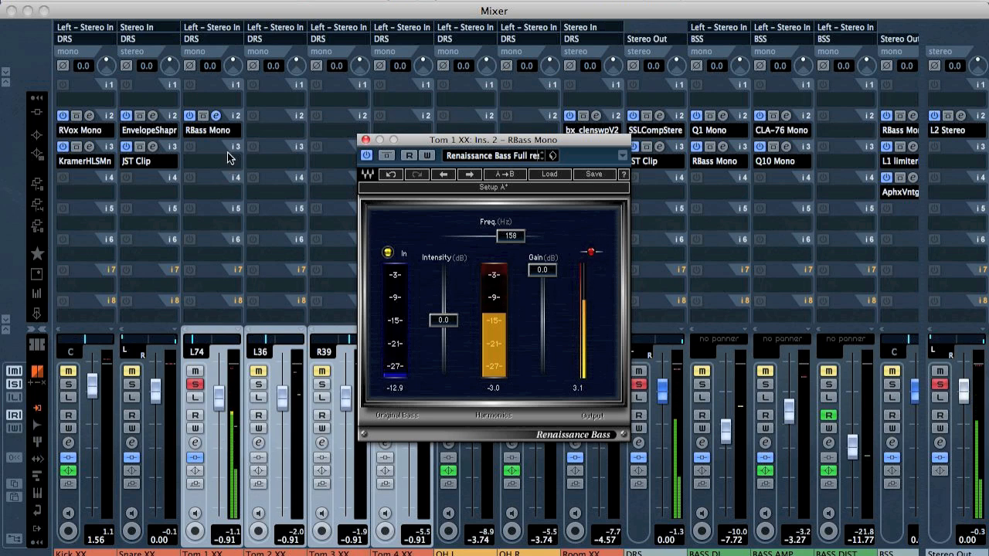
{"action": "left_click", "coordinate": [366, 139]}
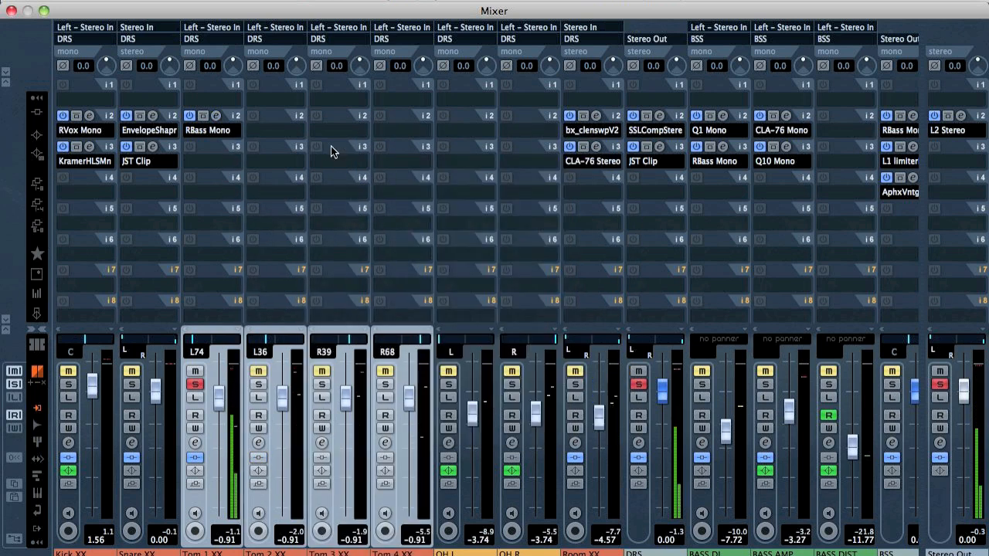
Copy Tom 1 XX's RBass Mono insert to Tom 2 XX and set its frequency to 75 Hz.
{"action": "left_click", "coordinate": [255, 506]}
{"action": "left_click_drag", "start_coordinate": [234, 135], "coordinate": [274, 130]}
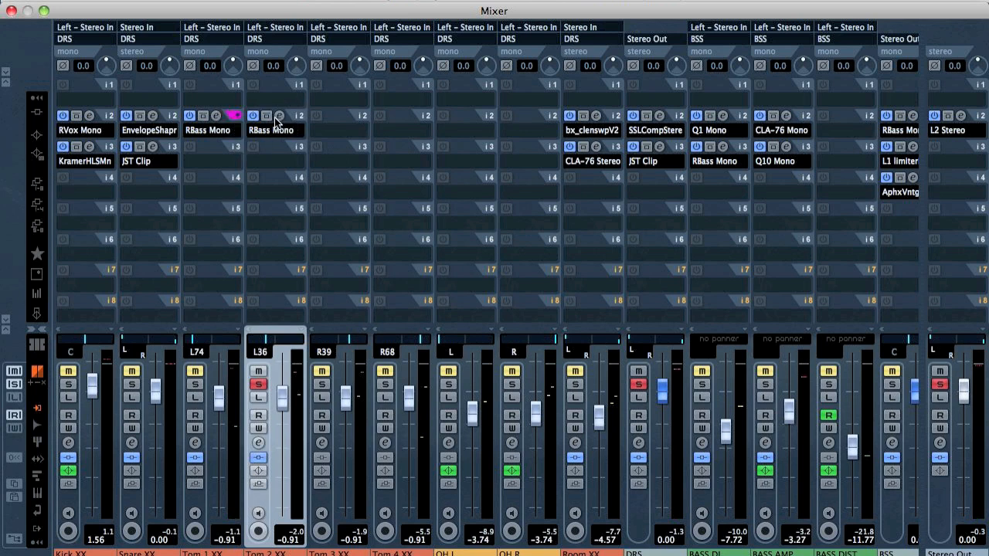
{"action": "left_click", "coordinate": [280, 116]}
{"action": "left_click_drag", "start_coordinate": [509, 242], "coordinate": [484, 236]}
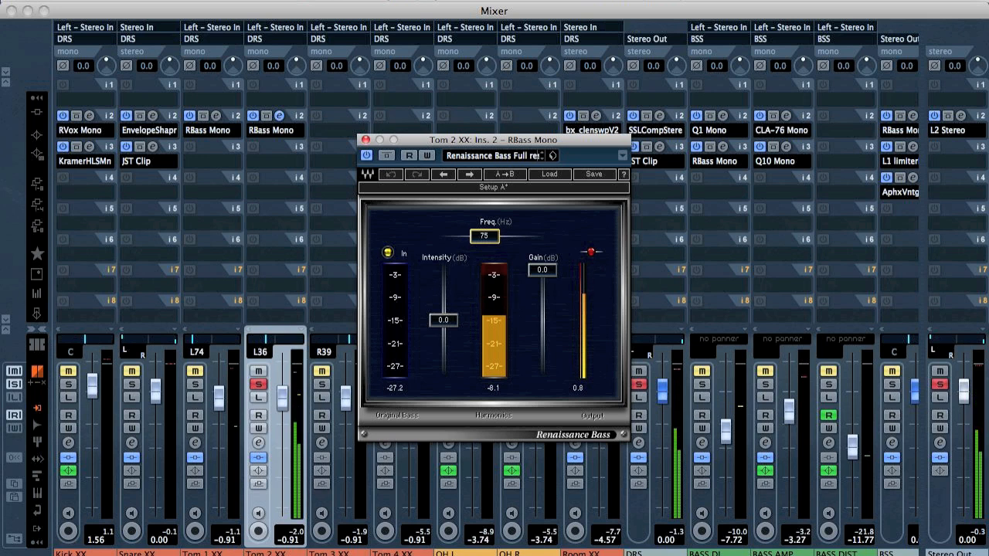
{"action": "left_click", "coordinate": [365, 139]}
Copy the RBass Mono insert from Tom 2 XX to Tom 3 XX and set its frequency to 77 Hz.
{"action": "left_click_drag", "start_coordinate": [293, 120], "coordinate": [347, 118]}
{"action": "left_click", "coordinate": [317, 498]}
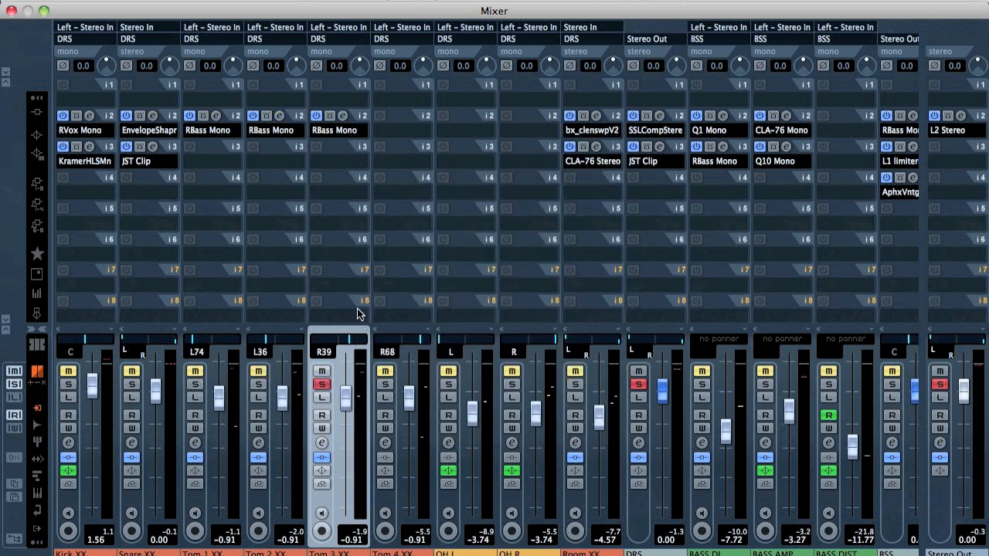
{"action": "left_click", "coordinate": [342, 116]}
{"action": "mouse_move", "coordinate": [332, 224]}
{"action": "left_mouse_down"}
{"action": "mouse_move", "coordinate": [332, 250]}
{"action": "mouse_move", "coordinate": [329, 221]}
{"action": "left_mouse_up"}
{"action": "left_click_drag", "start_coordinate": [328, 221], "coordinate": [327, 221]}
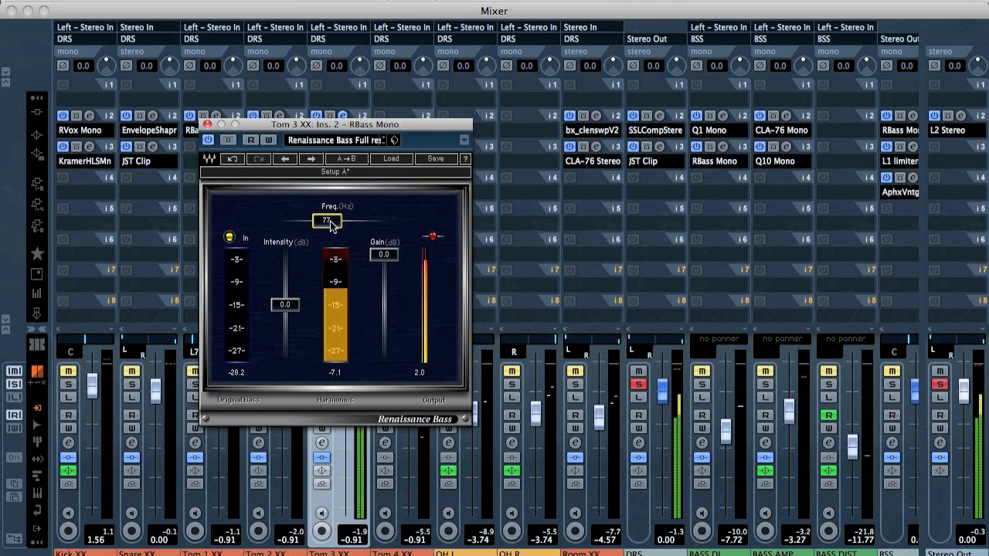
{"action": "left_click", "coordinate": [207, 124]}
Copy the RBass Mono insert from Tom 3 XX to Tom 4 XX and lower its frequency.
{"action": "left_click", "coordinate": [381, 515]}
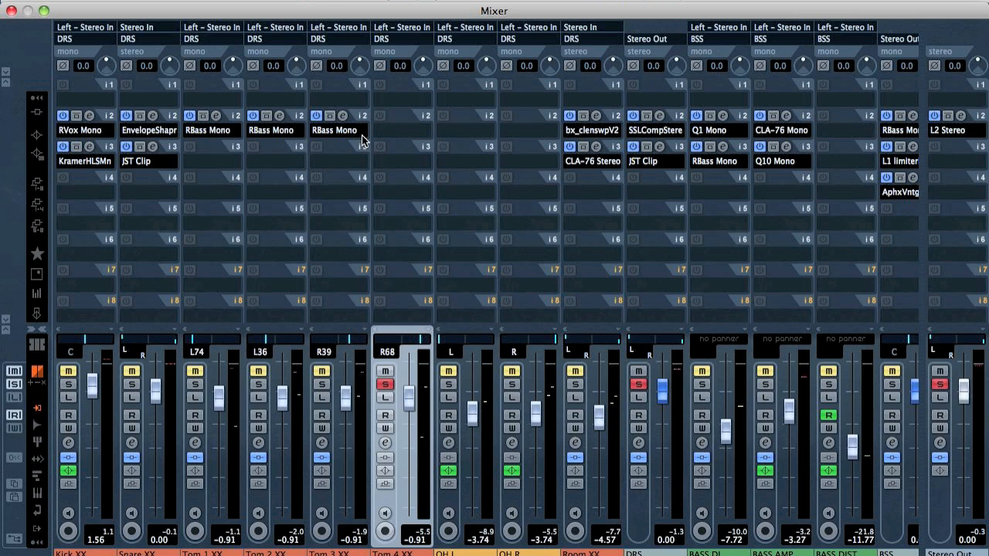
{"action": "left_click_drag", "start_coordinate": [410, 118], "coordinate": [405, 117]}
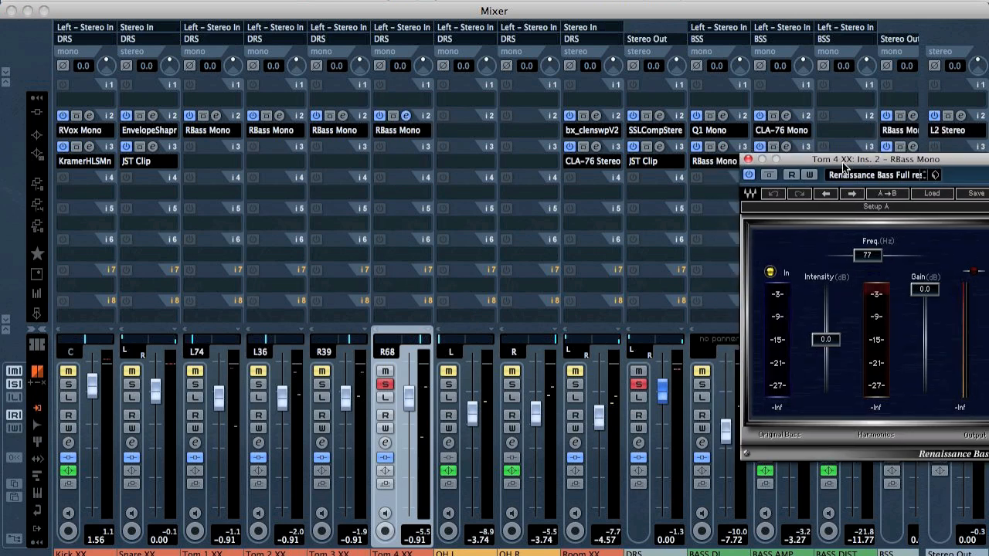
{"action": "left_click_drag", "start_coordinate": [842, 167], "coordinate": [686, 145]}
{"action": "left_click_drag", "start_coordinate": [704, 237], "coordinate": [696, 238]}
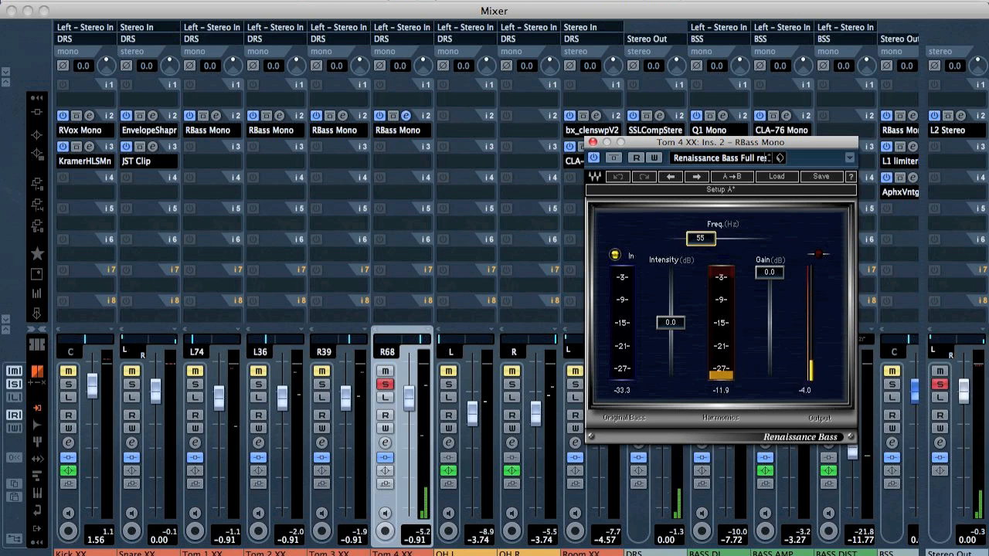
{"action": "left_click_drag", "start_coordinate": [699, 238], "coordinate": [702, 238]}
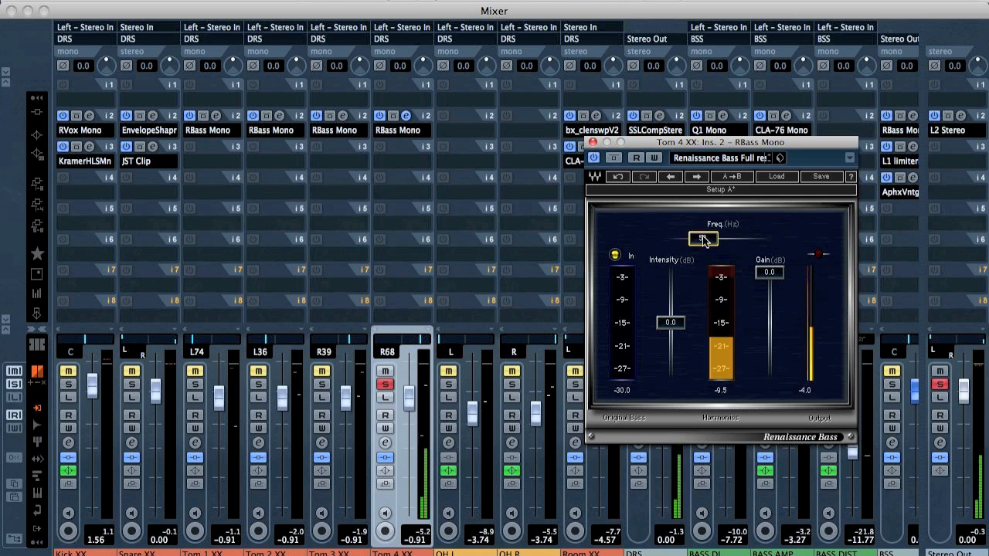
{"action": "left_click", "coordinate": [594, 142]}
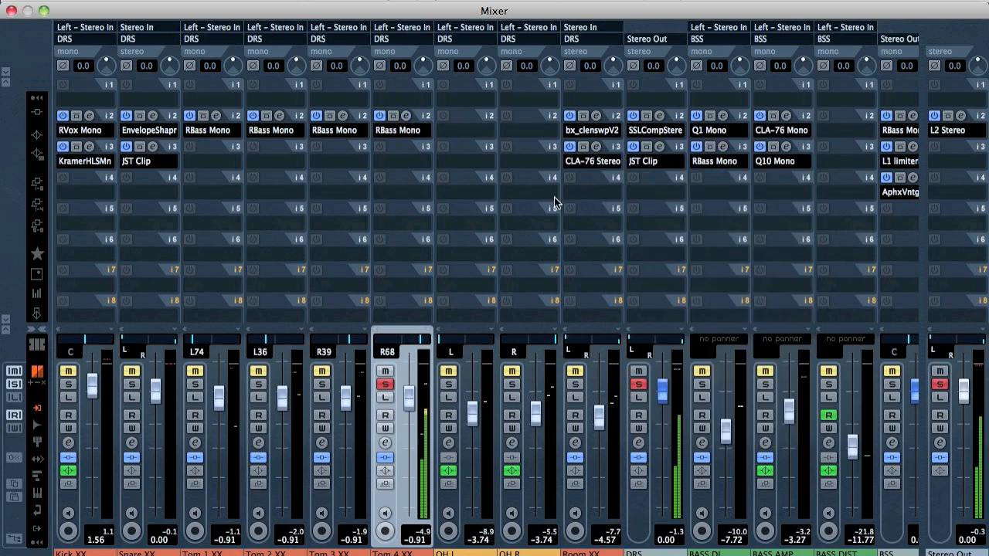
Turn off Tom 4 XX's solo and return to the arrangement with the playhead at bar 91.
{"action": "left_click", "coordinate": [386, 385]}
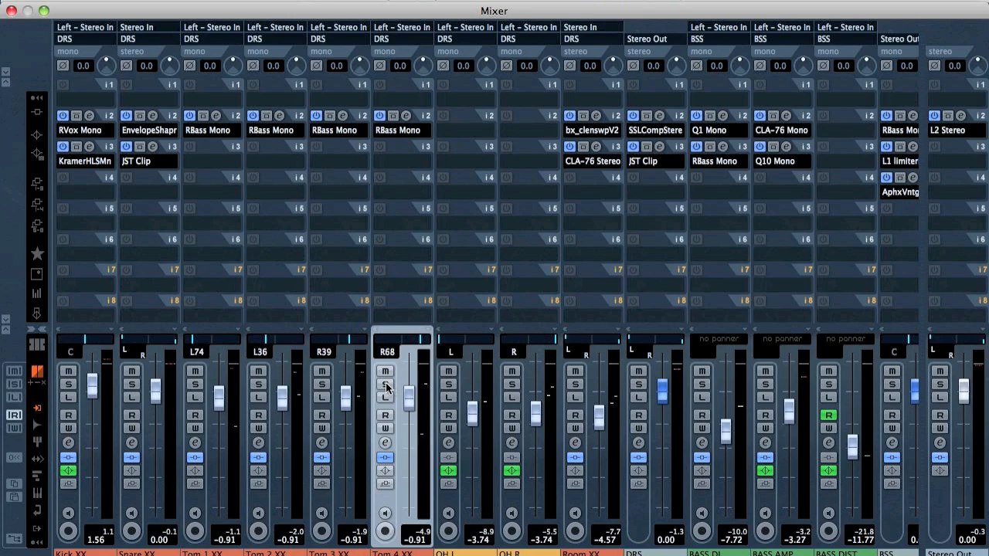
{"action": "key", "text": "F3"}
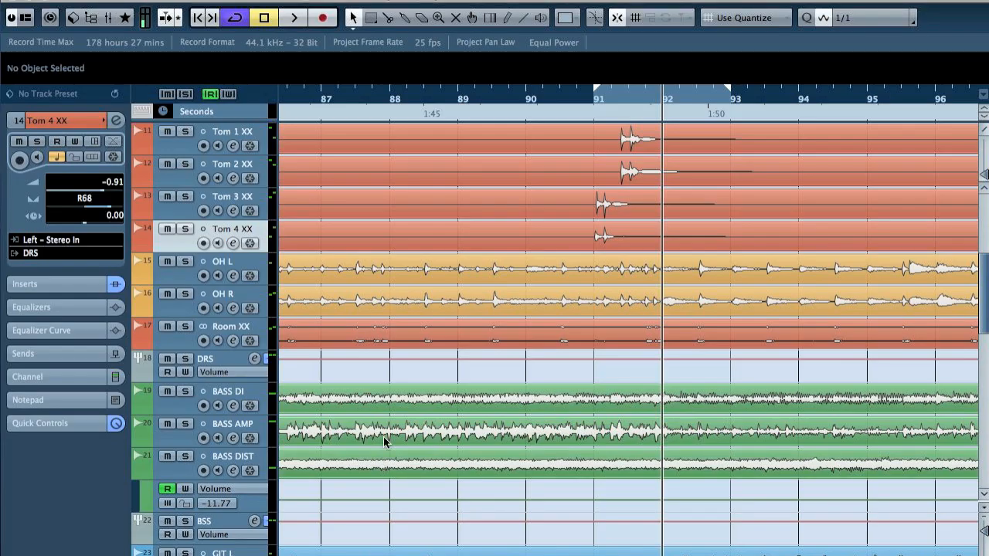
{"action": "key", "text": "space"}
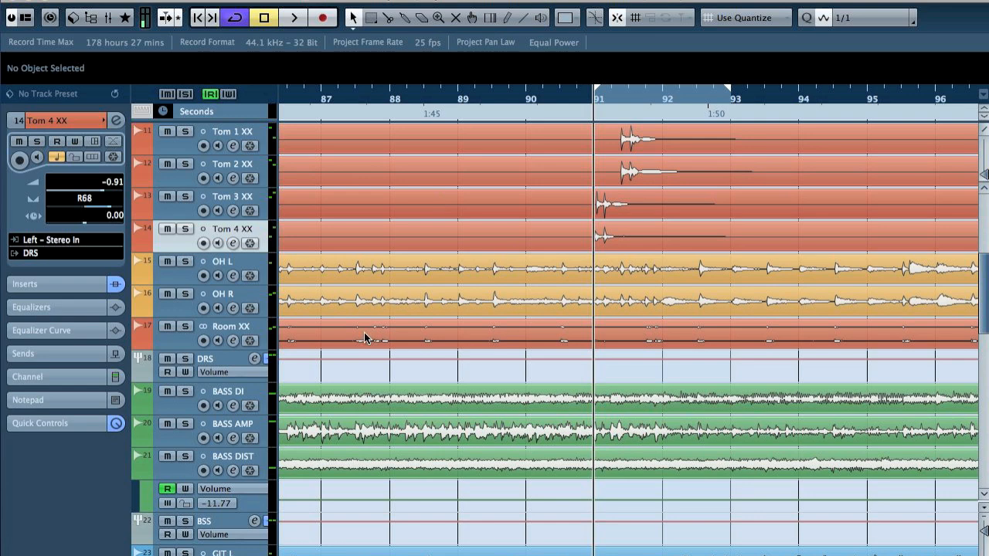
Link the Tom 1 XX to Tom 4 XX channels and raise their faders together to -0.12 dB during playback.
{"action": "key", "text": "F3"}
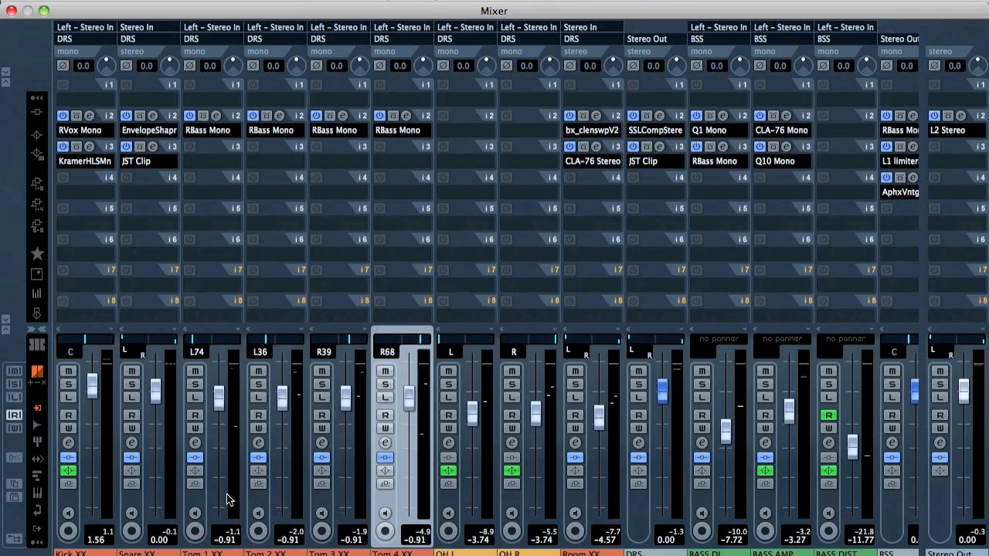
{"action": "left_click", "coordinate": [193, 502], "text": "shift"}
{"action": "right_click", "coordinate": [193, 502]}
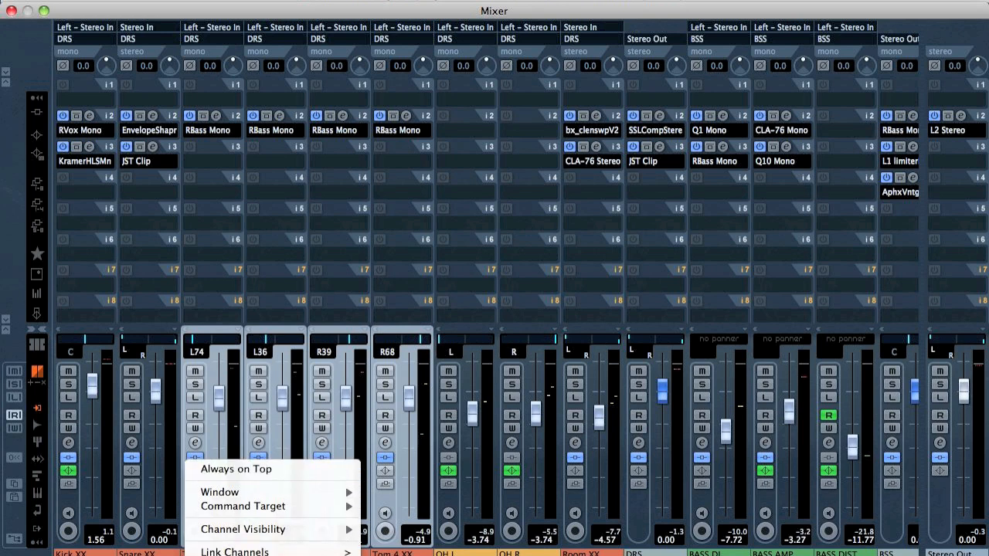
{"action": "left_click", "coordinate": [268, 538]}
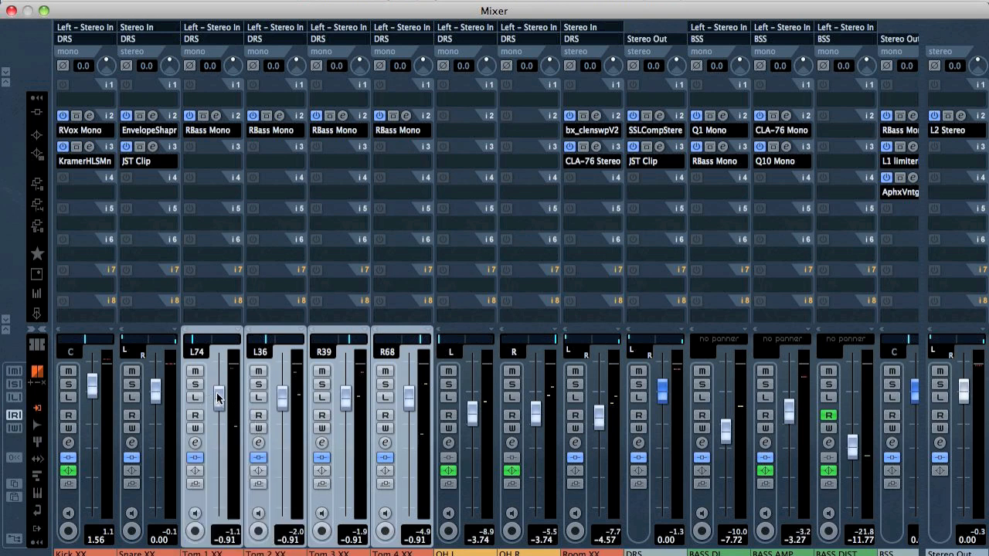
{"action": "key", "text": "space"}
{"action": "left_click_drag", "start_coordinate": [219, 396], "coordinate": [219, 390]}
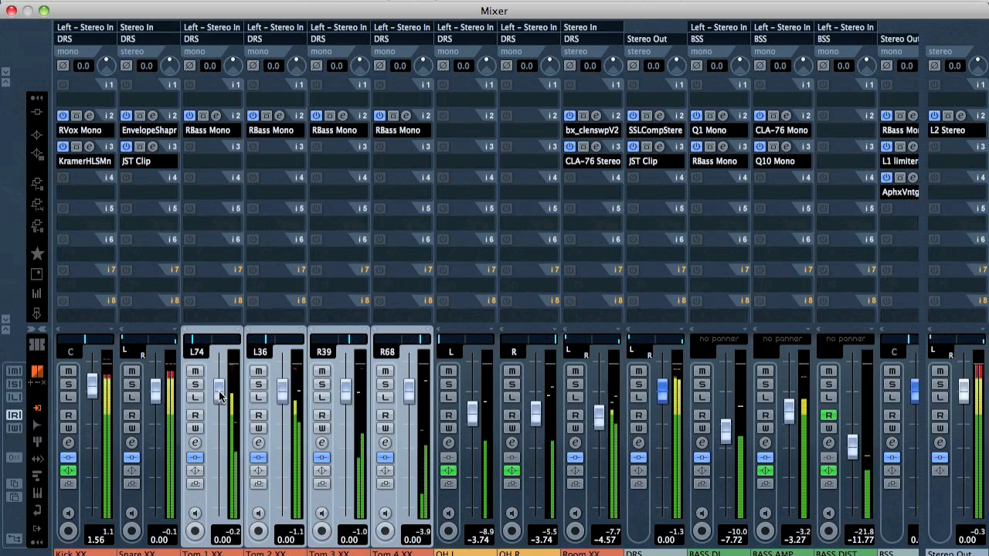
{"action": "key", "text": "F3"}
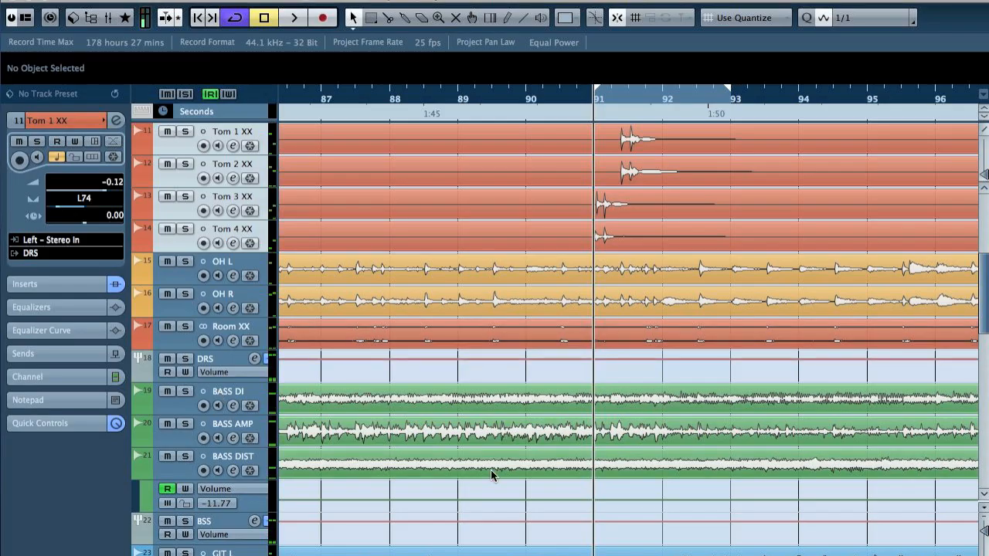
Audition the tom fills around bars 83 and 43 to check the tom levels in the full mix.
{"action": "key", "text": "ctrl+a"}
{"action": "key", "text": "g"}
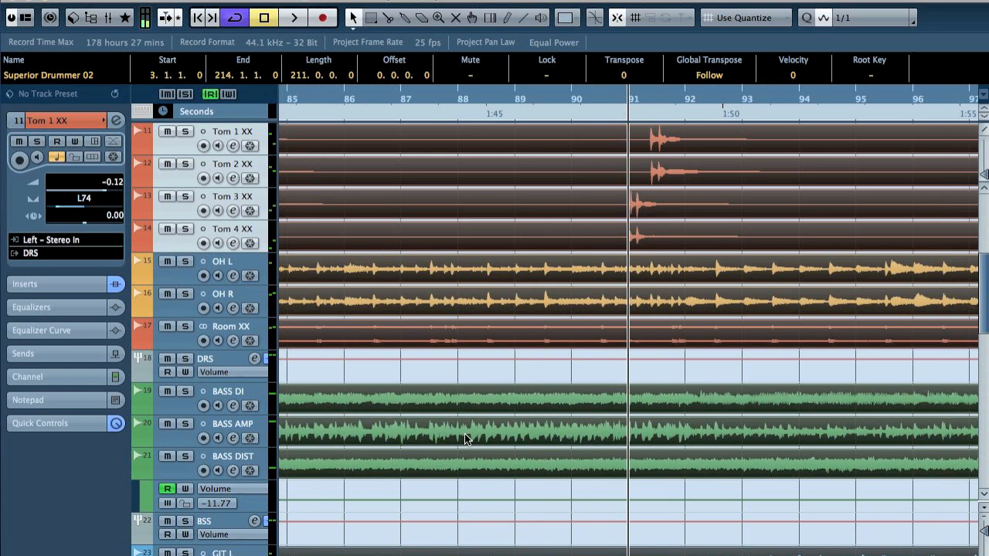
{"action": "key", "text": "g"}
{"action": "key", "text": "g"}
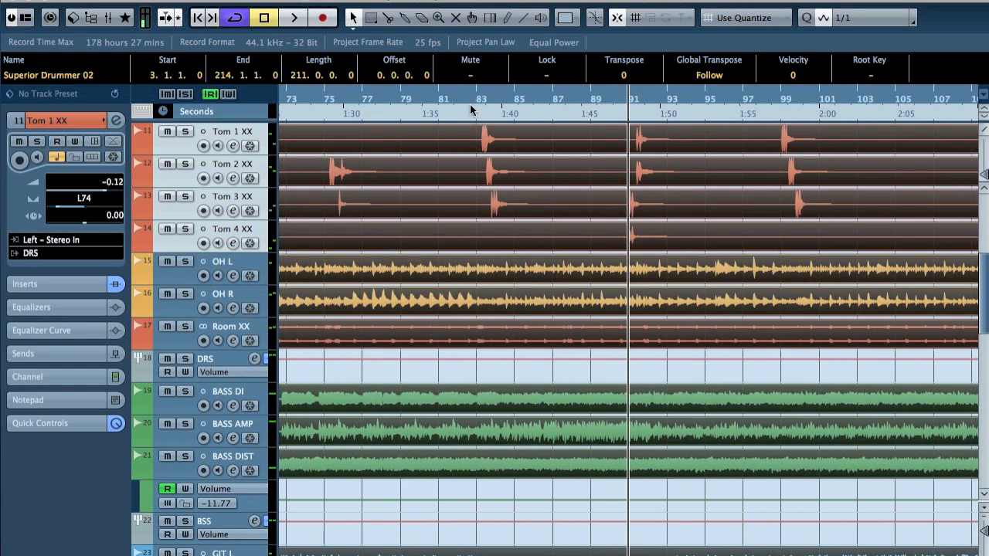
{"action": "left_click", "coordinate": [472, 110]}
{"action": "key", "text": "space"}
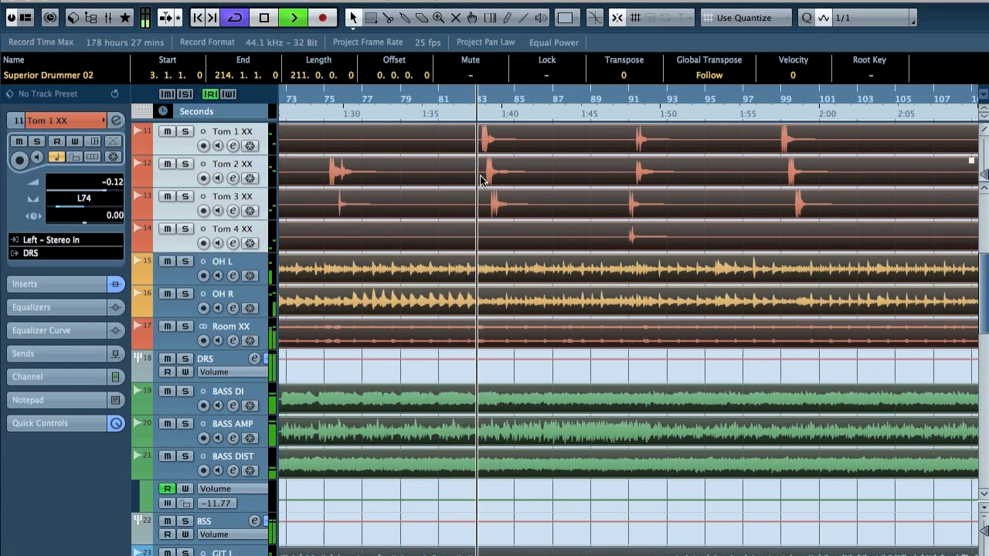
{"action": "key", "text": "space"}
{"action": "scroll", "coordinate": [512, 259], "scroll_direction": "left", "scroll_amount": 10}
{"action": "left_click", "coordinate": [550, 106]}
{"action": "key", "text": "space"}
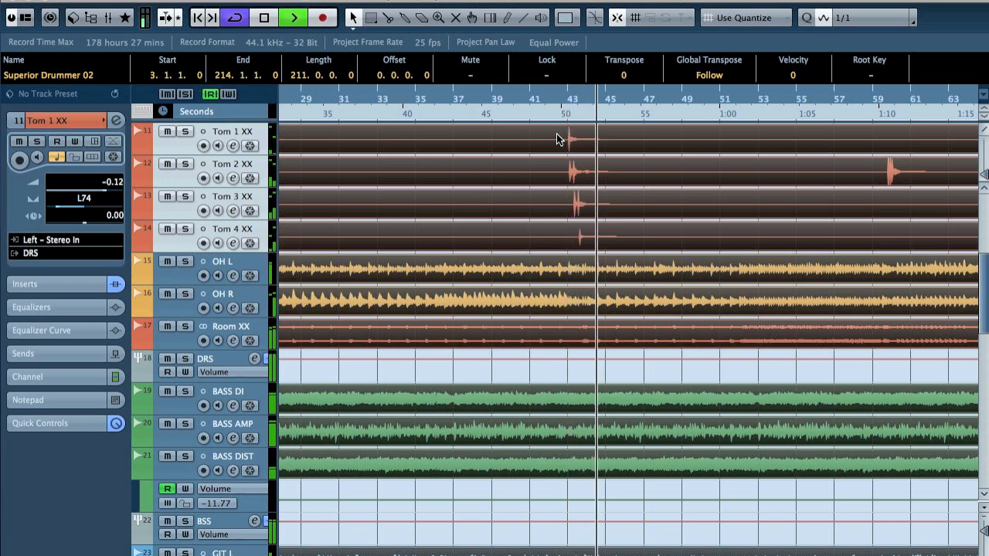
Clear the event selection, show the whole arrangement and play the song from the beginning.
{"action": "left_click", "coordinate": [240, 198]}
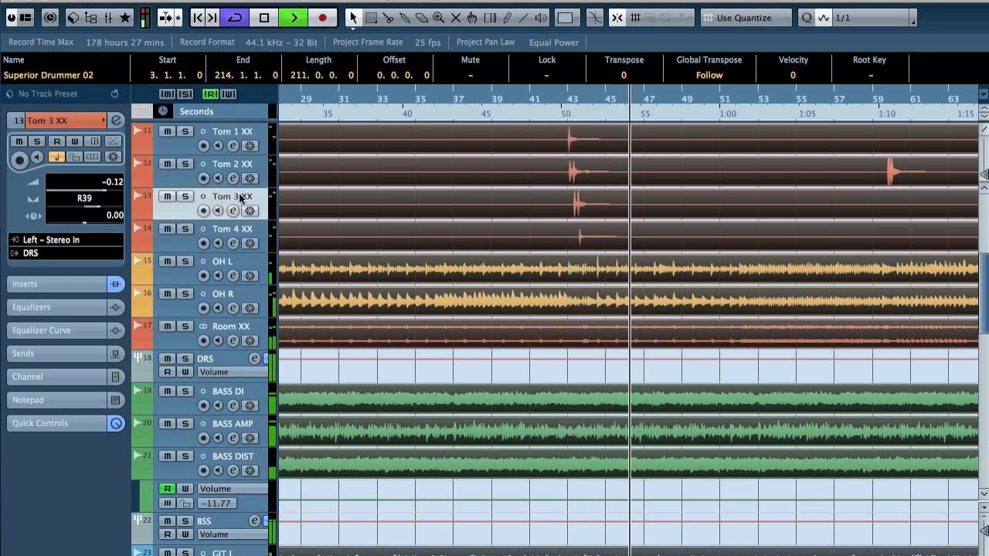
{"action": "left_click", "coordinate": [434, 214]}
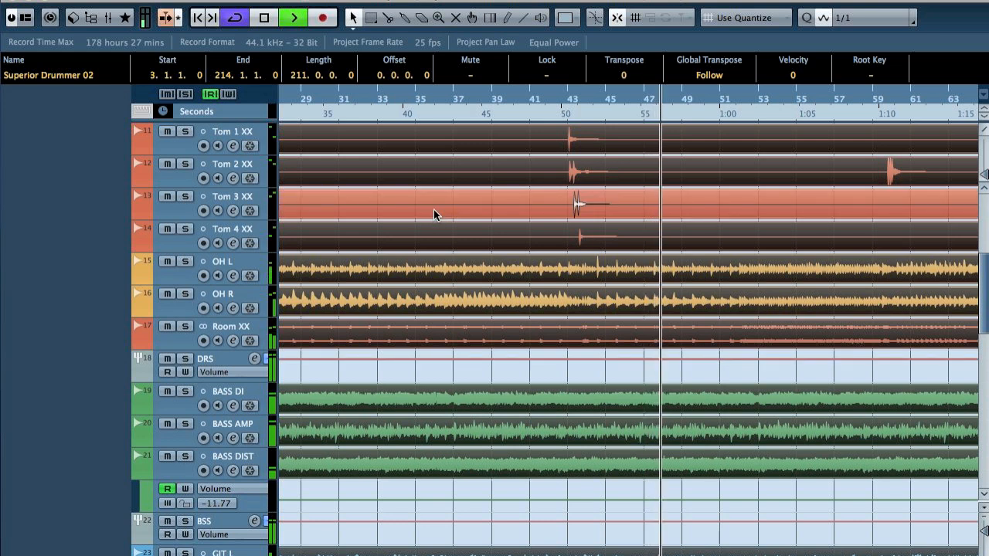
{"action": "left_click", "coordinate": [434, 213]}
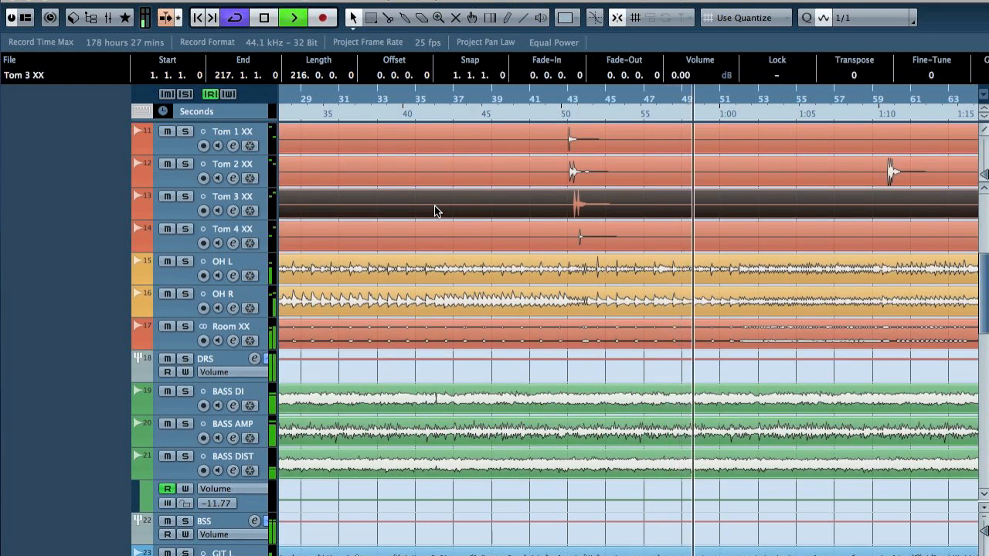
{"action": "left_click", "coordinate": [435, 207]}
{"action": "key", "text": "g"}
{"action": "key", "text": "g"}
{"action": "key", "text": "g"}
{"action": "key", "text": "g"}
{"action": "key", "text": "g"}
{"action": "key", "text": "g"}
{"action": "key", "text": "g"}
{"action": "key", "text": "g"}
{"action": "key", "text": "g"}
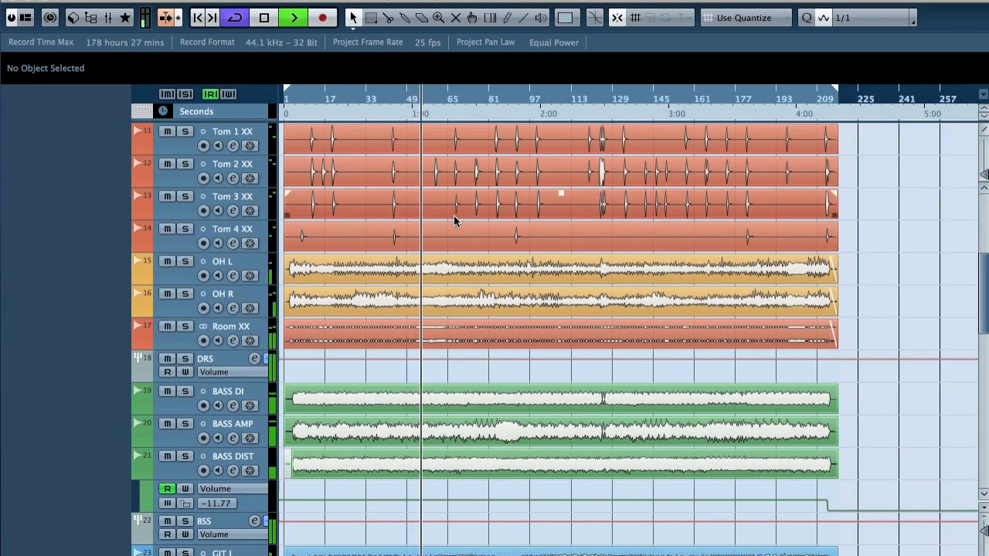
{"action": "key", "text": "space"}
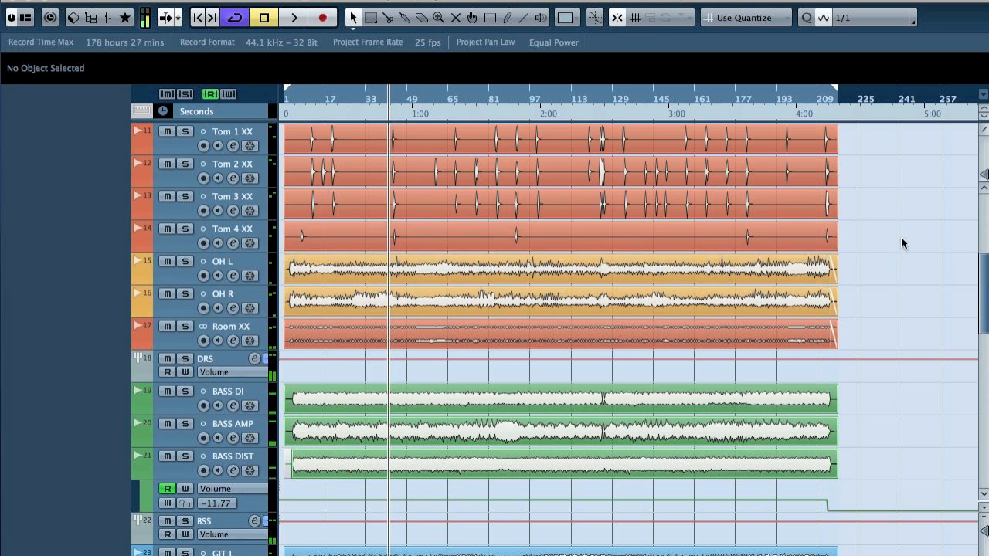
{"action": "key", "text": "Home"}
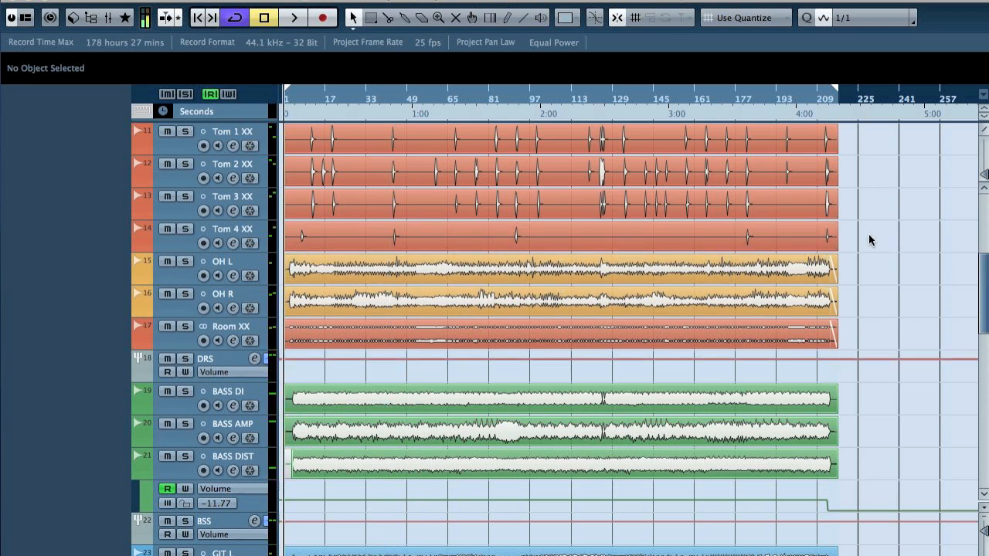
{"action": "key", "text": "space"}
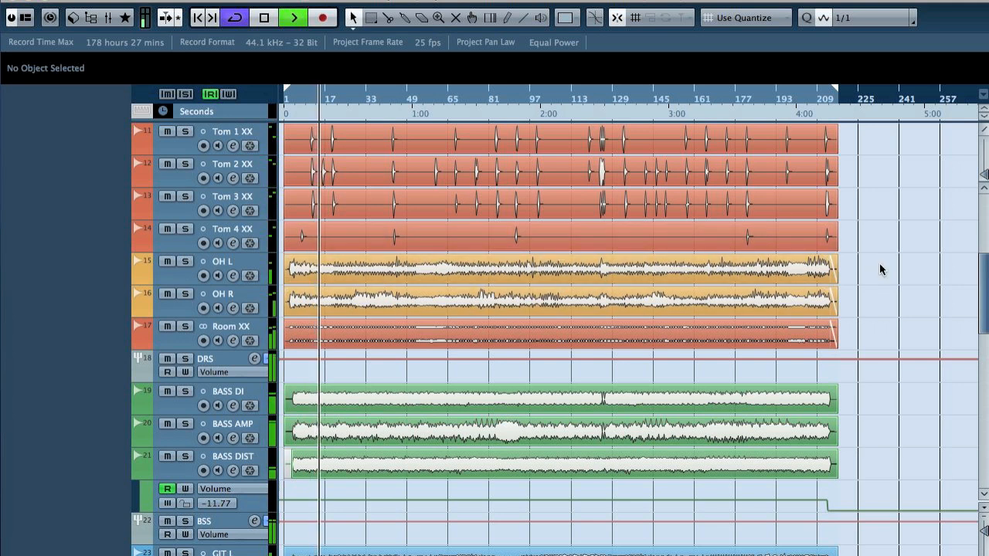
Inspect the Kramer Tape Mono insert settings on the GIT L track and close the plug-in window.
{"action": "scroll", "coordinate": [880, 268], "scroll_direction": "down", "scroll_amount": 6}
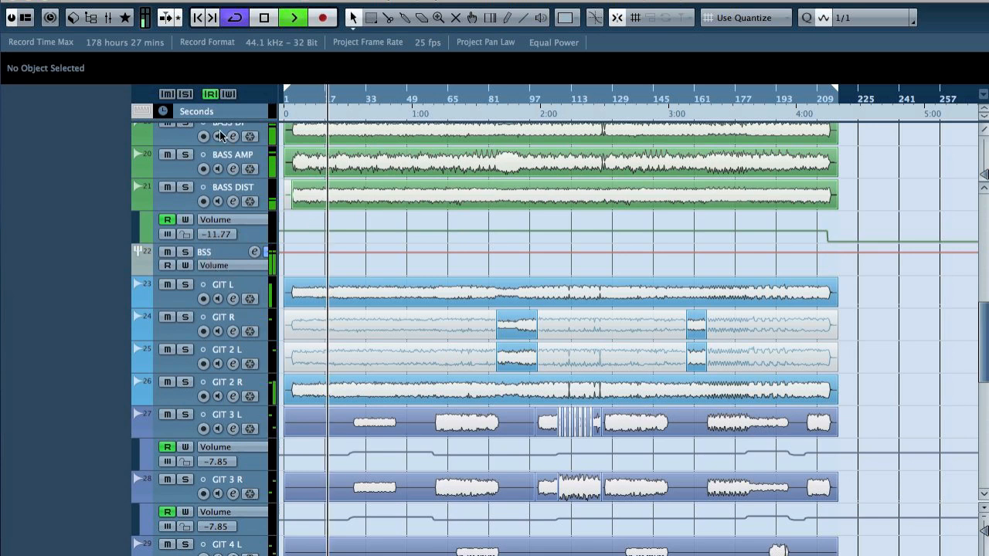
{"action": "left_click", "coordinate": [228, 282]}
{"action": "key", "text": "alt+i"}
{"action": "left_click", "coordinate": [44, 281]}
{"action": "left_click", "coordinate": [42, 200]}
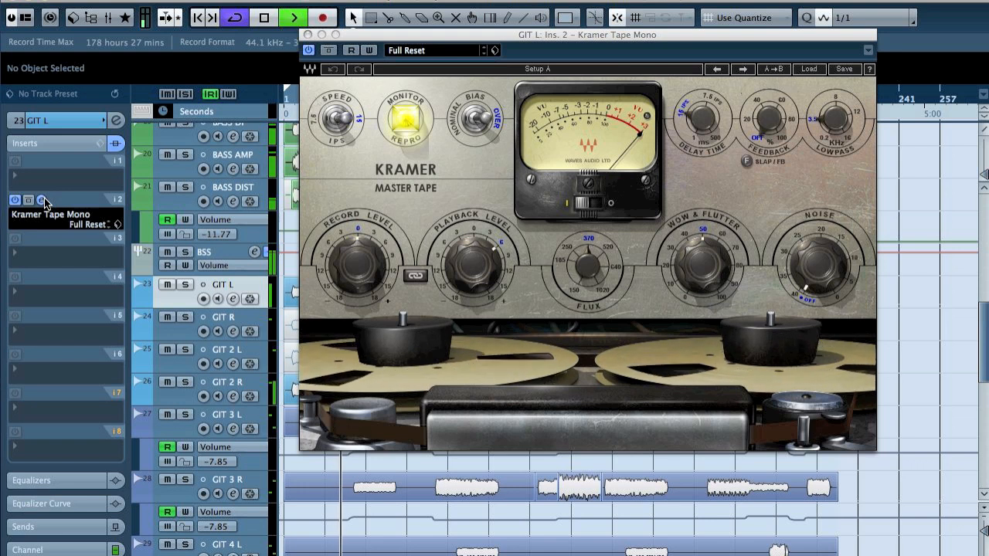
{"action": "left_click", "coordinate": [44, 200]}
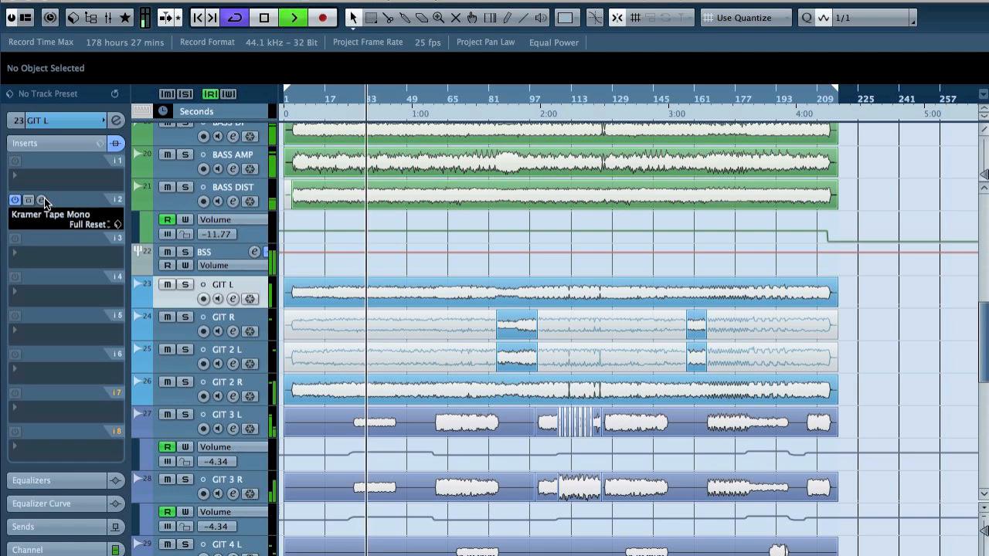
Hide the volume automation lanes of GIT 3 L and GIT 3 R.
{"action": "left_click", "coordinate": [141, 432]}
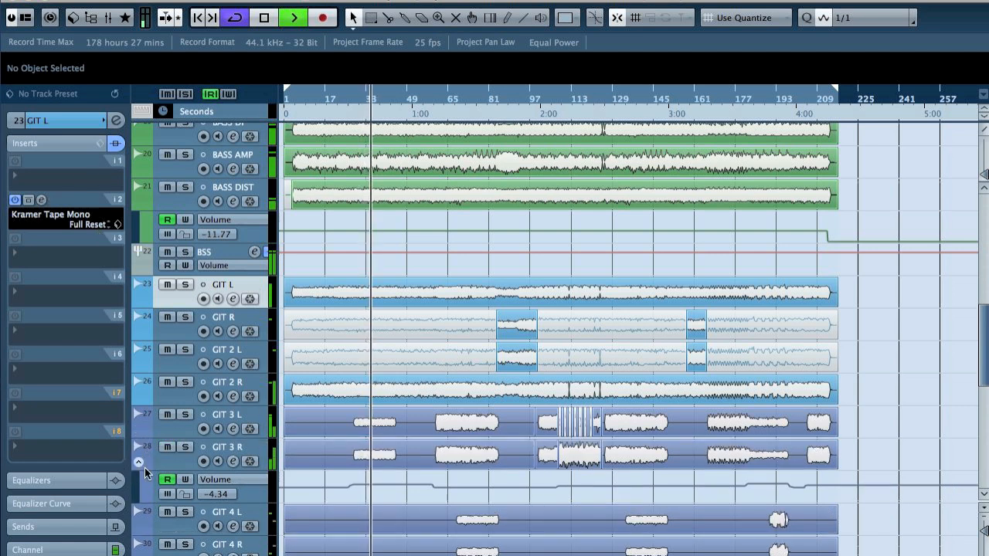
{"action": "left_click", "coordinate": [140, 463]}
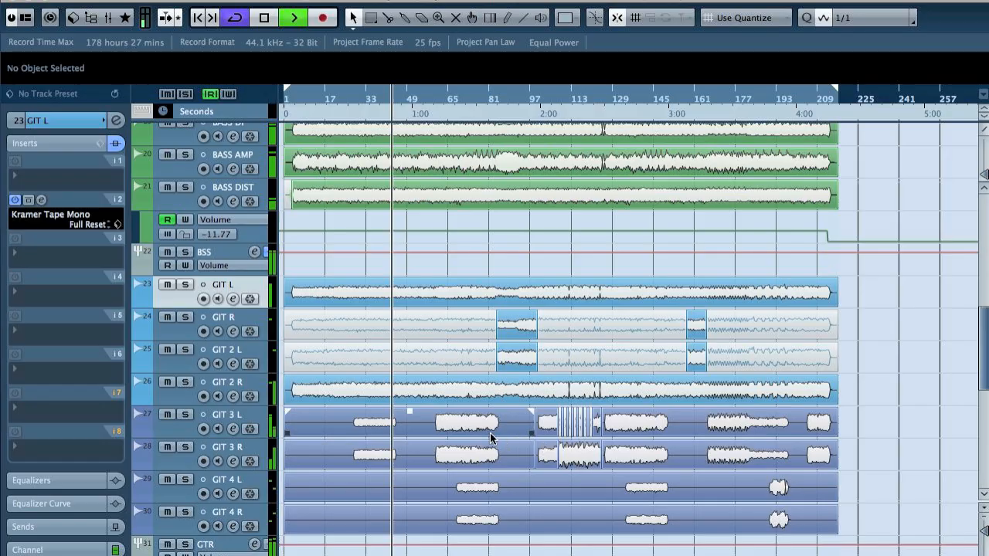
Select all mixer channels from Kick XX through VOX and toggle their insert bypass twice to compare the mix with and without processing.
{"action": "key", "text": "F3"}
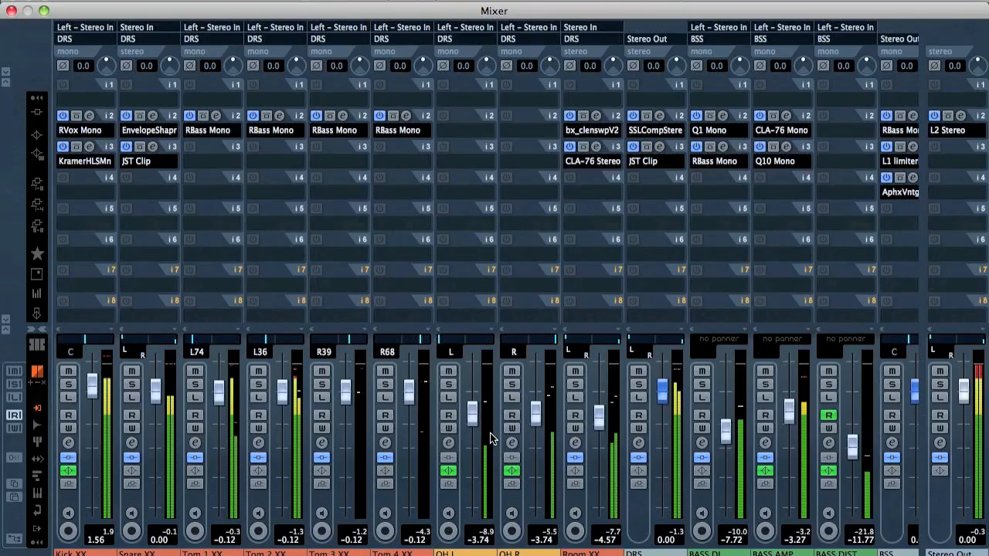
{"action": "left_click", "coordinate": [66, 499]}
{"action": "scroll", "coordinate": [379, 516], "scroll_direction": "right", "scroll_amount": 20}
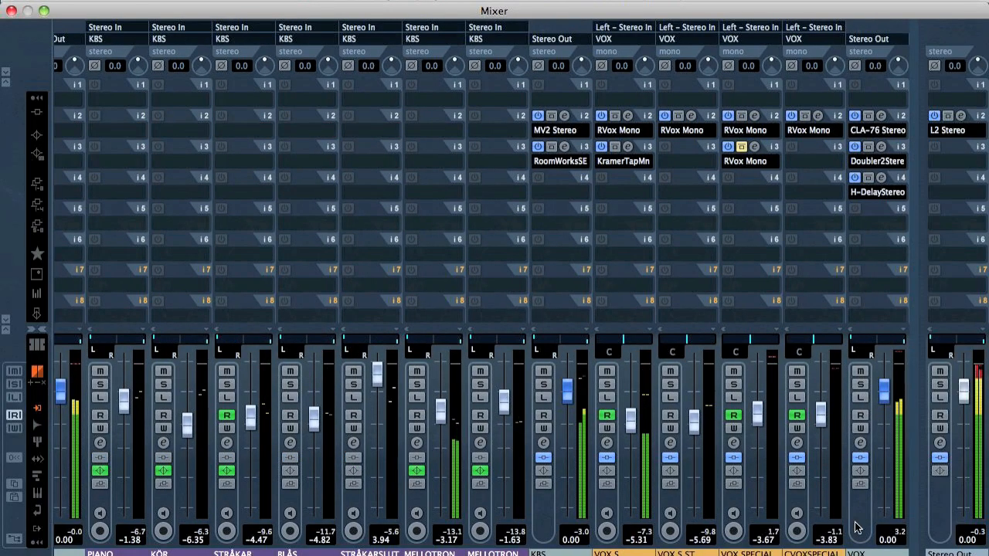
{"action": "left_click", "coordinate": [856, 522], "text": "shift"}
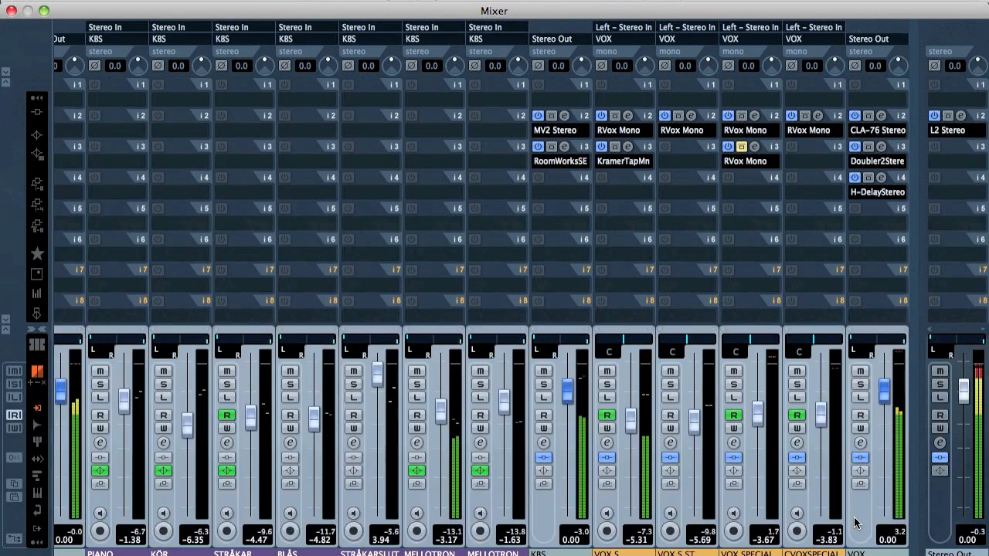
{"action": "left_click", "coordinate": [862, 462]}
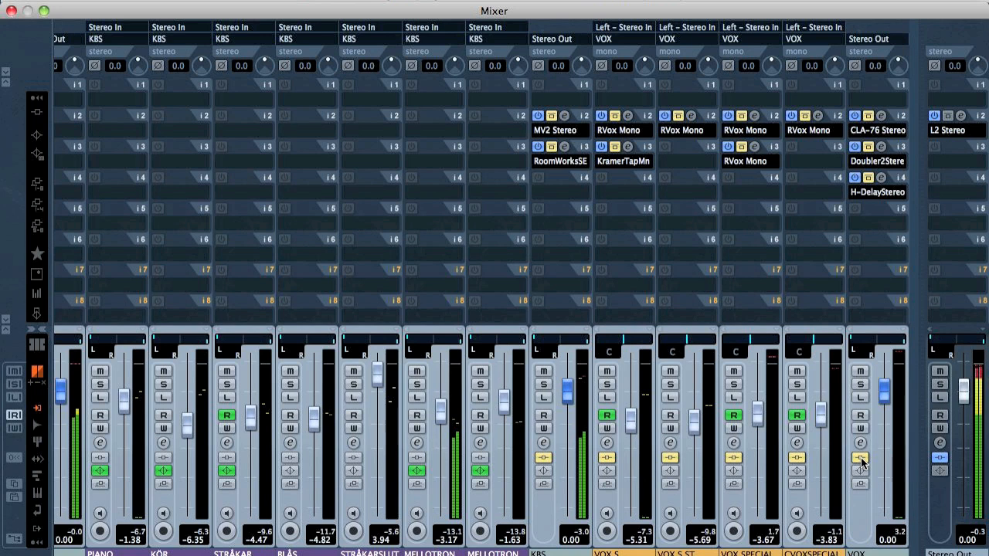
{"action": "left_click", "coordinate": [861, 460]}
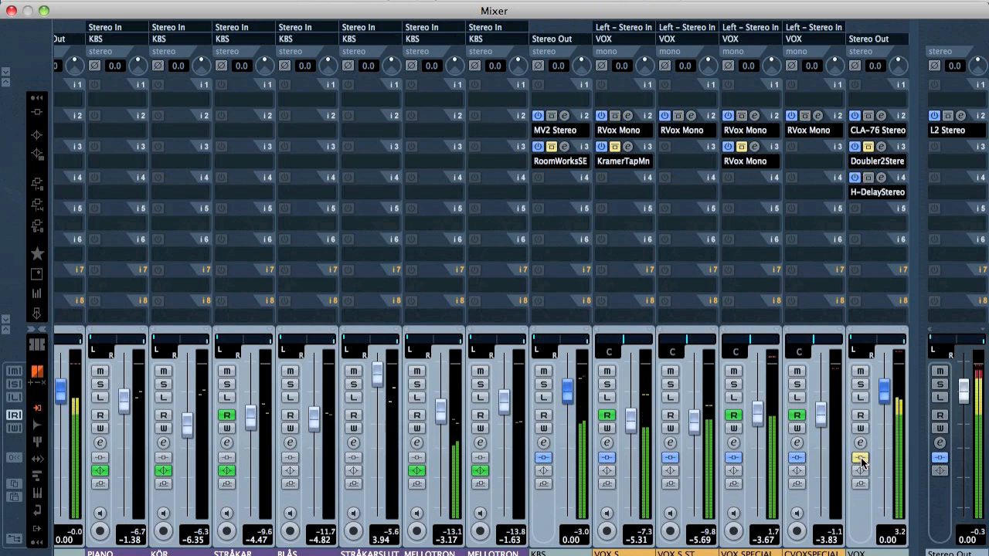
{"action": "left_click", "coordinate": [861, 460]}
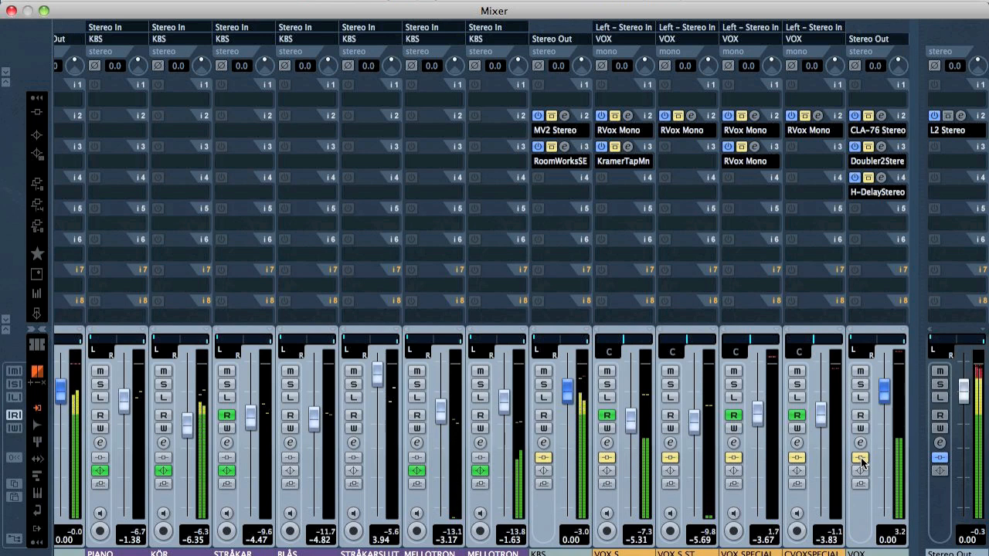
{"action": "left_click", "coordinate": [861, 460]}
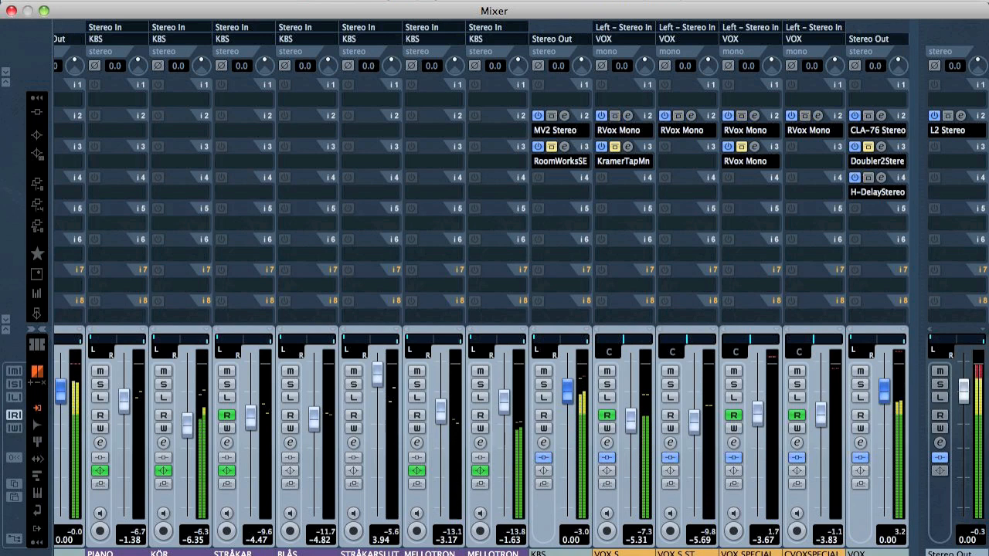
Briefly solo BASS AMP and take the bypassed third-slot inserts on the drum and bass channels out of bypass.
{"action": "scroll", "coordinate": [486, 287], "scroll_direction": "left", "scroll_amount": 15}
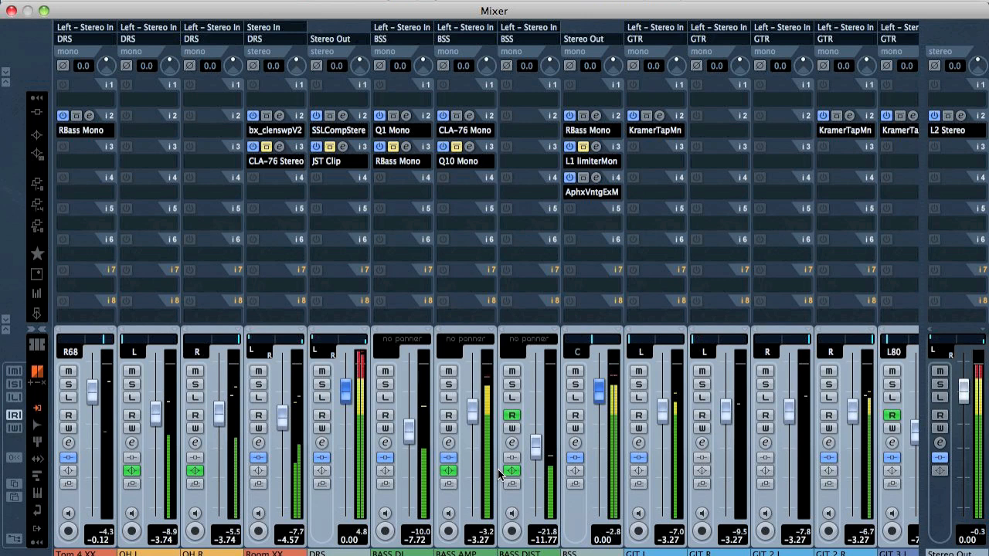
{"action": "left_click", "coordinate": [448, 384]}
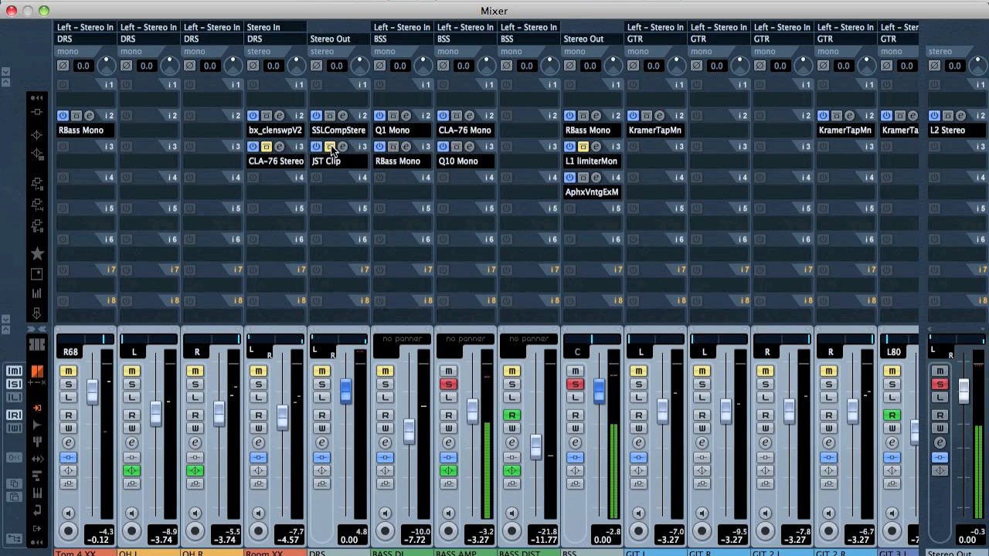
{"action": "scroll", "coordinate": [486, 309], "scroll_direction": "left", "scroll_amount": 5}
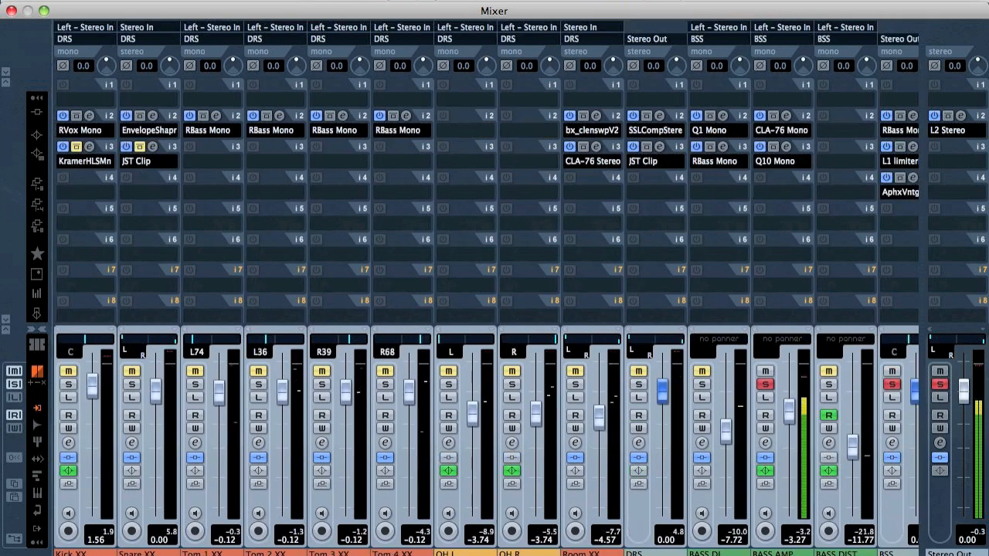
{"action": "left_click", "coordinate": [942, 384]}
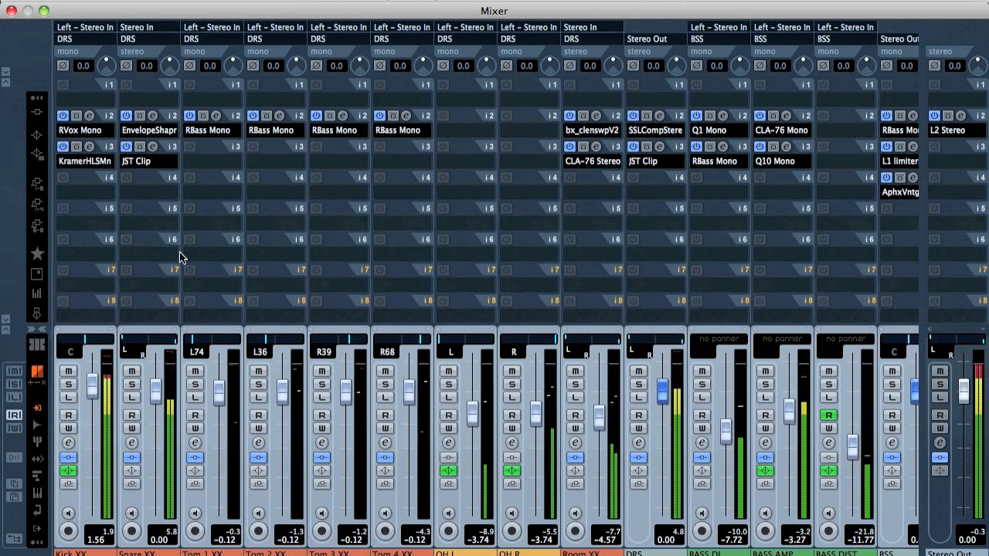
Take RoomWorks SE on KBS, Kramer Tape on VOX S and Doubler2 on VOX out of bypass.
{"action": "scroll", "coordinate": [438, 408], "scroll_direction": "right", "scroll_amount": 15}
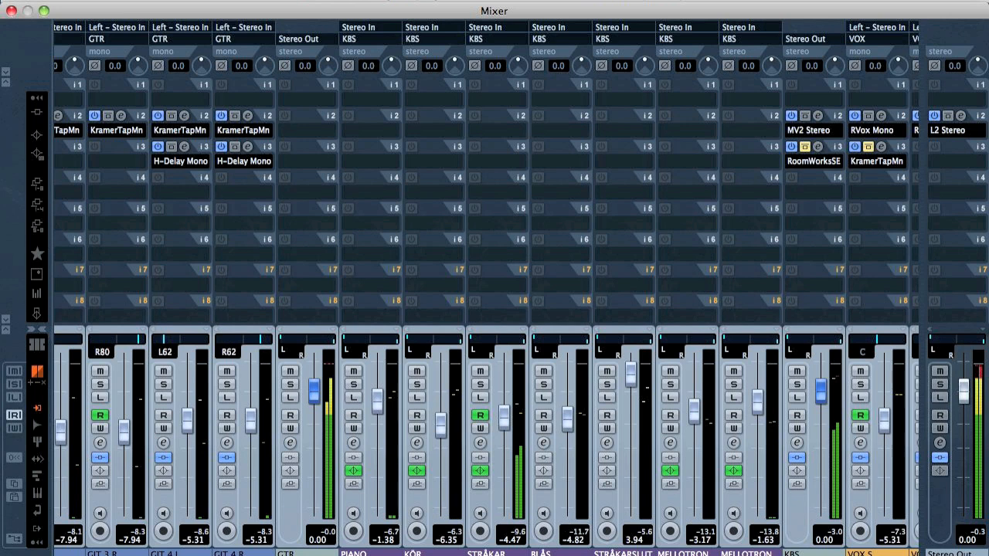
{"action": "scroll", "coordinate": [486, 317], "scroll_direction": "right", "scroll_amount": 5}
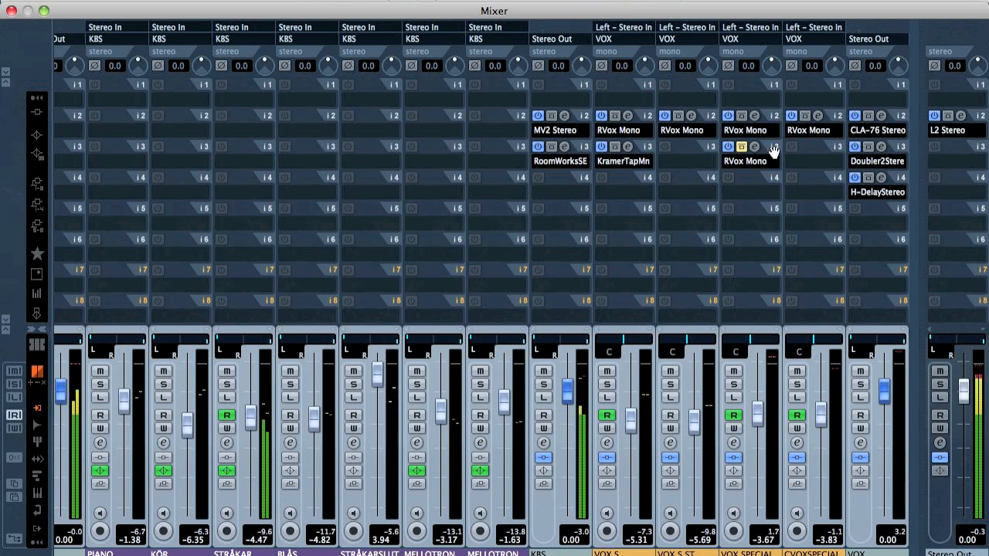
{"action": "scroll", "coordinate": [783, 268], "scroll_direction": "left", "scroll_amount": 10}
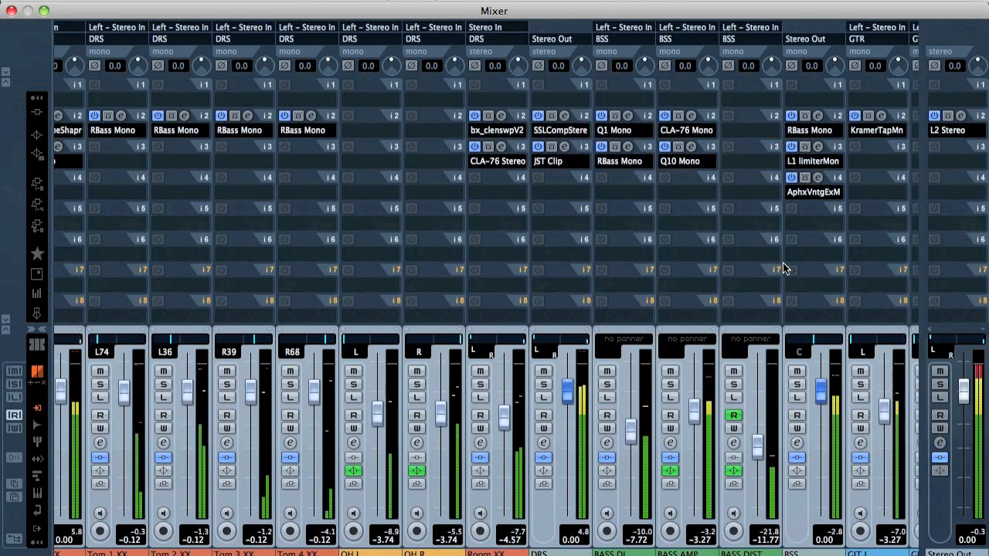
Clear the selection of all mixer channels and return to the arrangement.
{"action": "scroll", "coordinate": [782, 262], "scroll_direction": "right", "scroll_amount": 15}
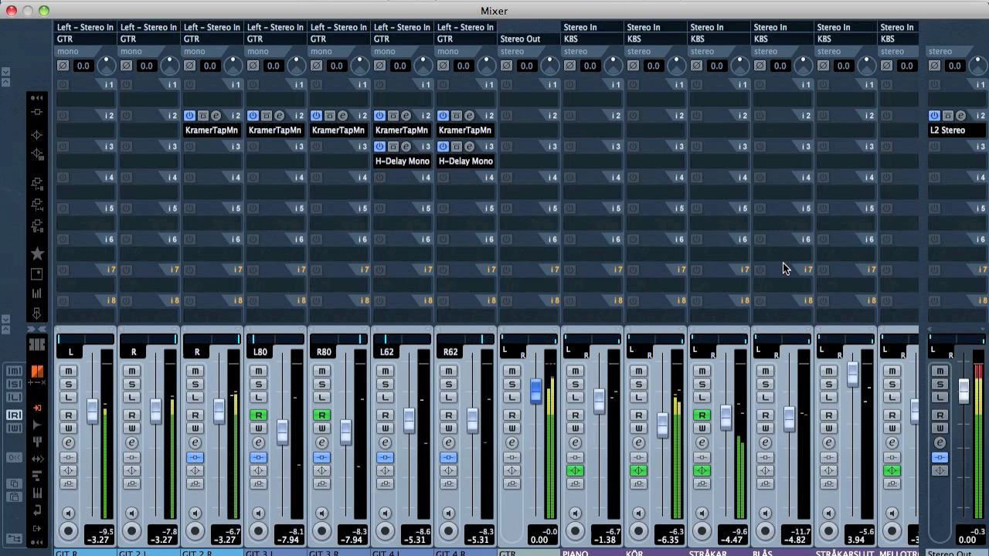
{"action": "left_click", "coordinate": [671, 499]}
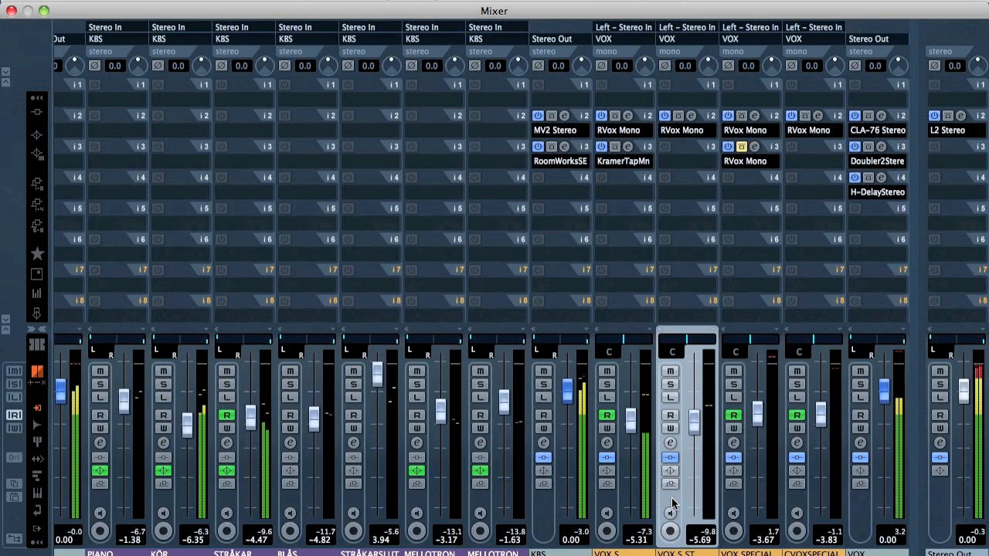
{"action": "left_click", "coordinate": [672, 499]}
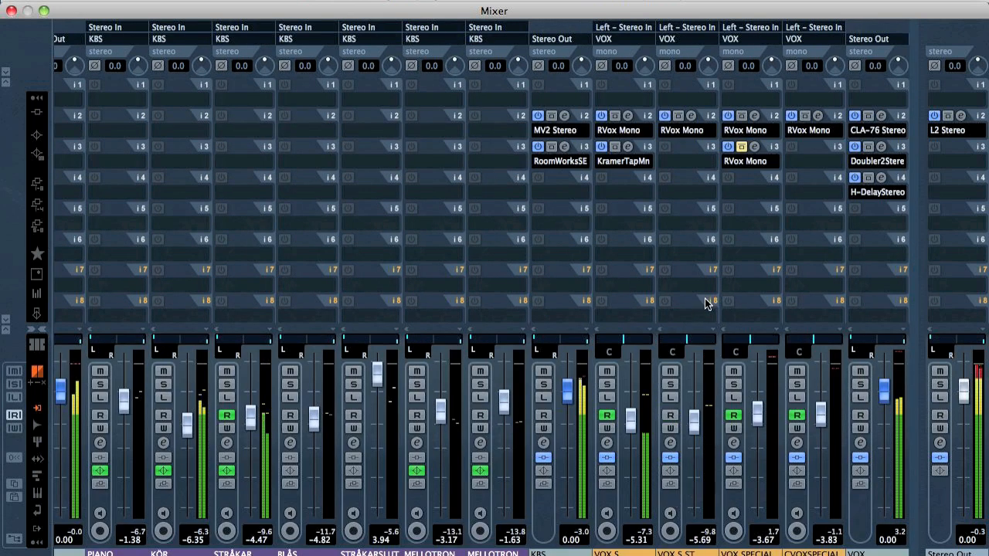
{"action": "key", "text": "F3"}
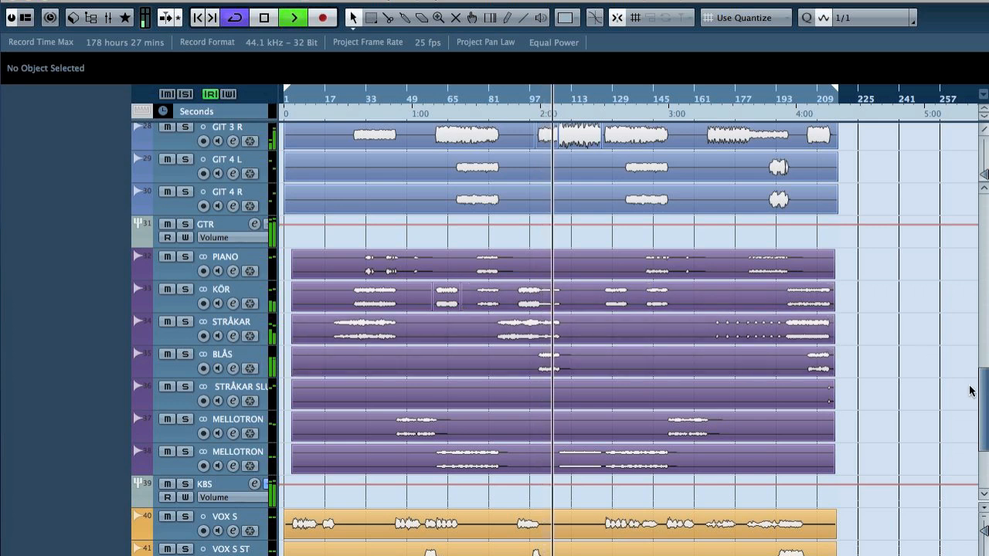
Examine the keyboard, vocal, drum, bass and guitar tracks along the timeline while the mix plays.
{"action": "scroll", "coordinate": [982, 389], "scroll_direction": "down", "scroll_amount": 3}
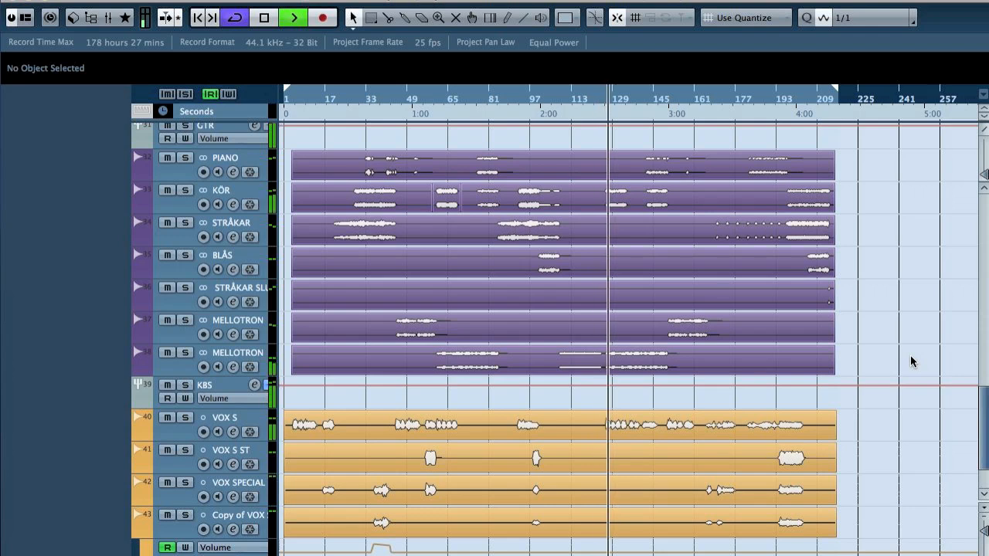
{"action": "left_click_drag", "start_coordinate": [984, 426], "coordinate": [972, 269]}
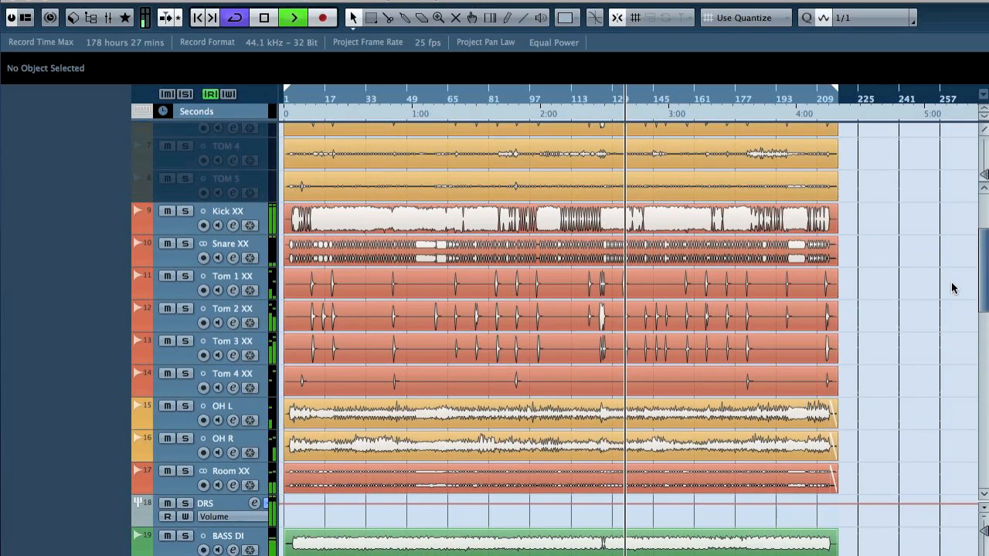
{"action": "key", "text": "h"}
{"action": "key", "text": "h"}
{"action": "key", "text": "h"}
{"action": "key", "text": "h"}
{"action": "key", "text": "h"}
{"action": "key", "text": "h"}
{"action": "key", "text": "h"}
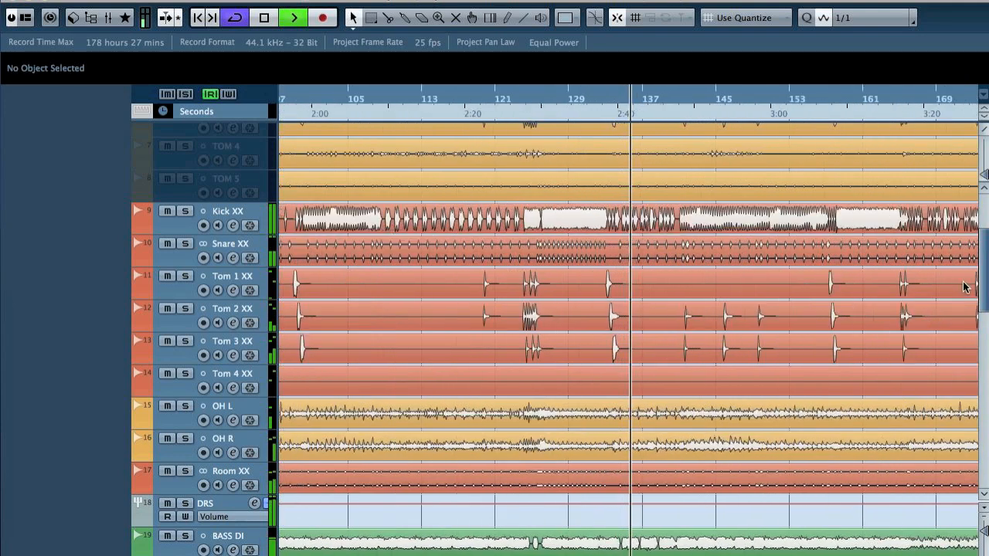
{"action": "left_click_drag", "start_coordinate": [981, 271], "coordinate": [978, 352]}
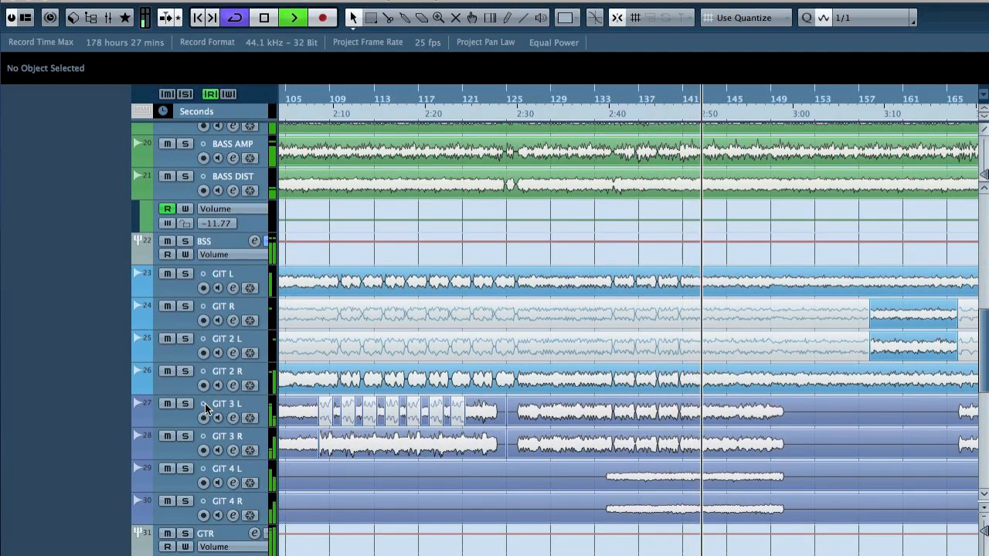
{"action": "scroll", "coordinate": [404, 489], "scroll_direction": "down", "scroll_amount": 8}
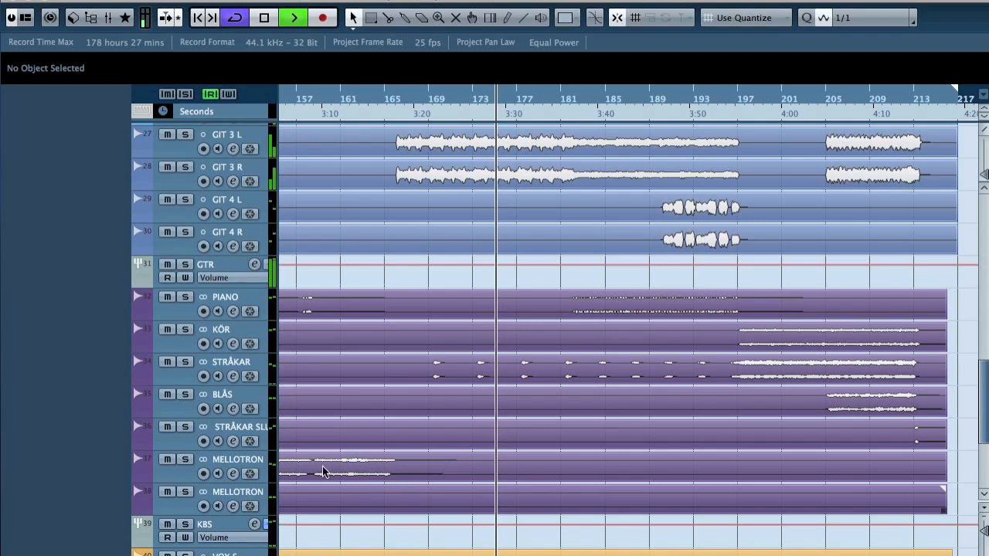
Reset the peak read-outs of the L2 limiter on Stereo Out and lower that channel's input gain to -3.0.
{"action": "key", "text": "F3"}
{"action": "scroll", "coordinate": [729, 277], "scroll_direction": "right", "scroll_amount": 10}
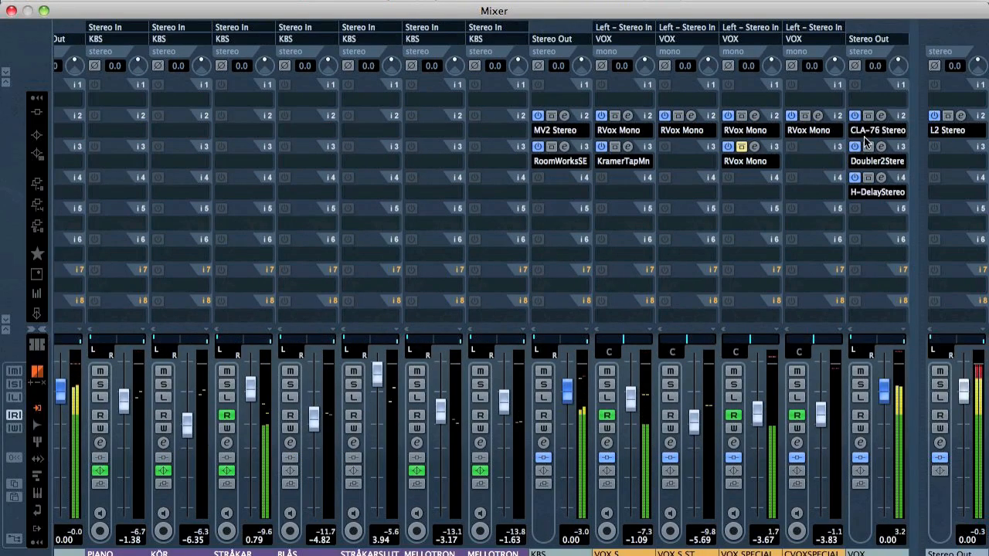
{"action": "left_click", "coordinate": [961, 116]}
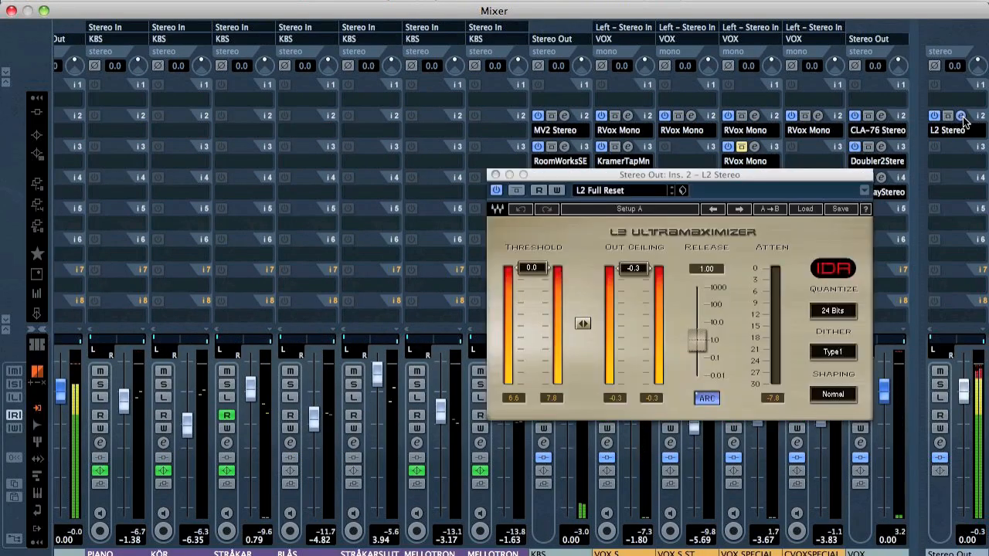
{"action": "left_click", "coordinate": [555, 398]}
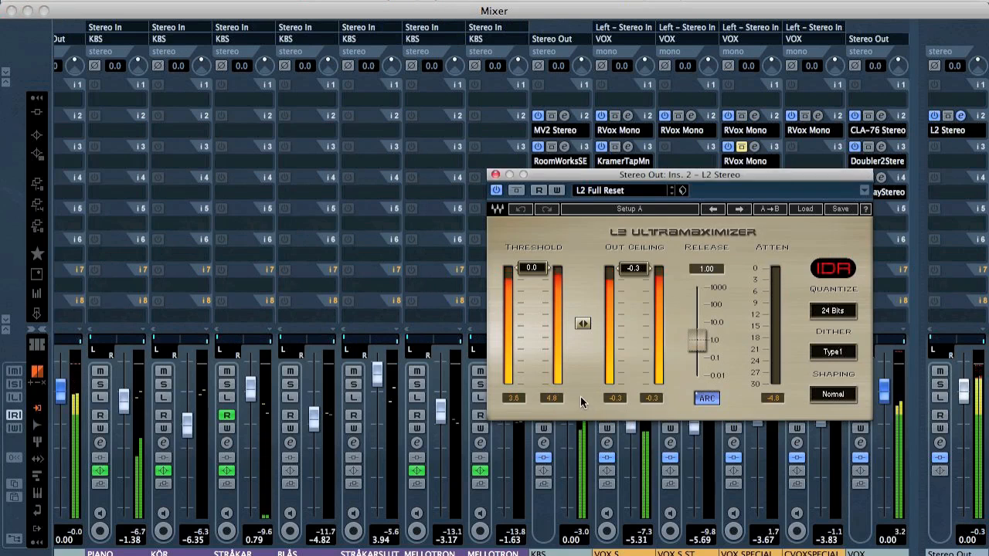
{"action": "left_click", "coordinate": [496, 175]}
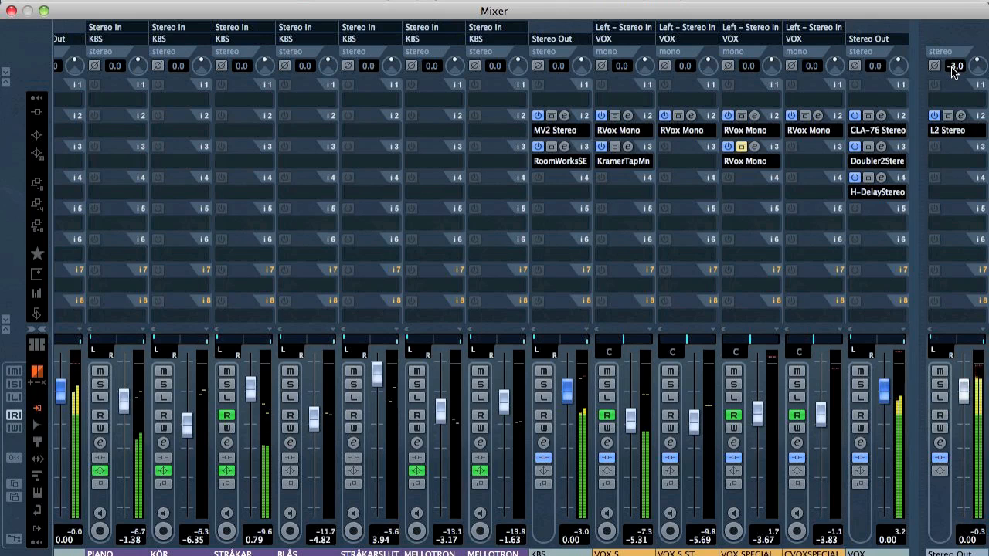
Reset the Stereo Out L2 limiter's peak read-outs, set its threshold to -3.0, and stop playback back in the arrangement.
{"action": "left_click", "coordinate": [962, 116]}
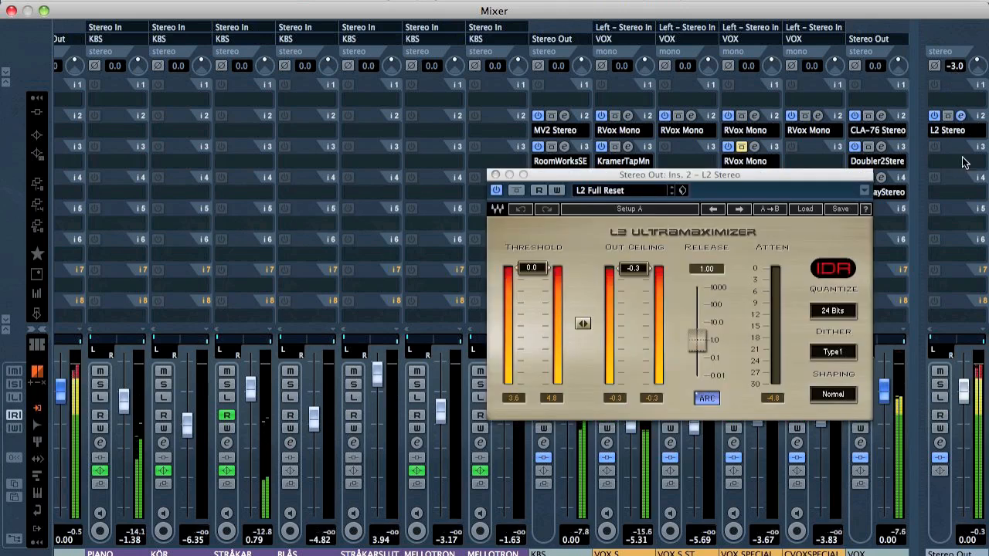
{"action": "left_click", "coordinate": [552, 399]}
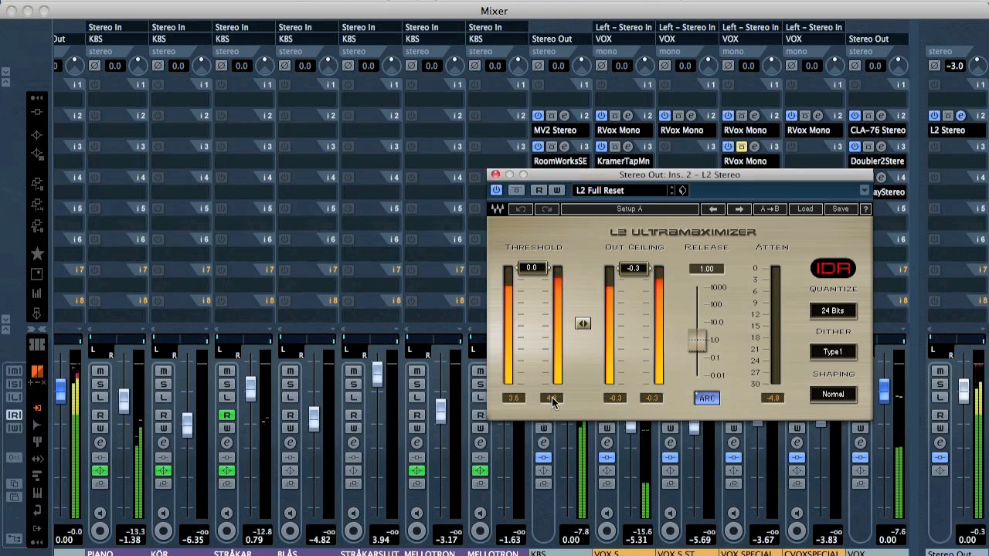
{"action": "left_click_drag", "start_coordinate": [531, 267], "coordinate": [531, 279]}
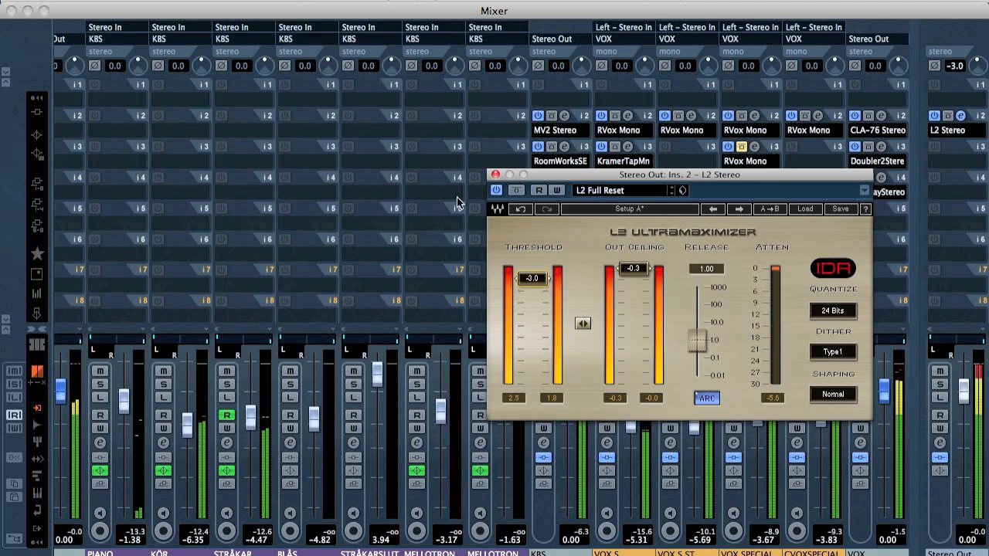
{"action": "left_click", "coordinate": [495, 177]}
{"action": "key", "text": "F3"}
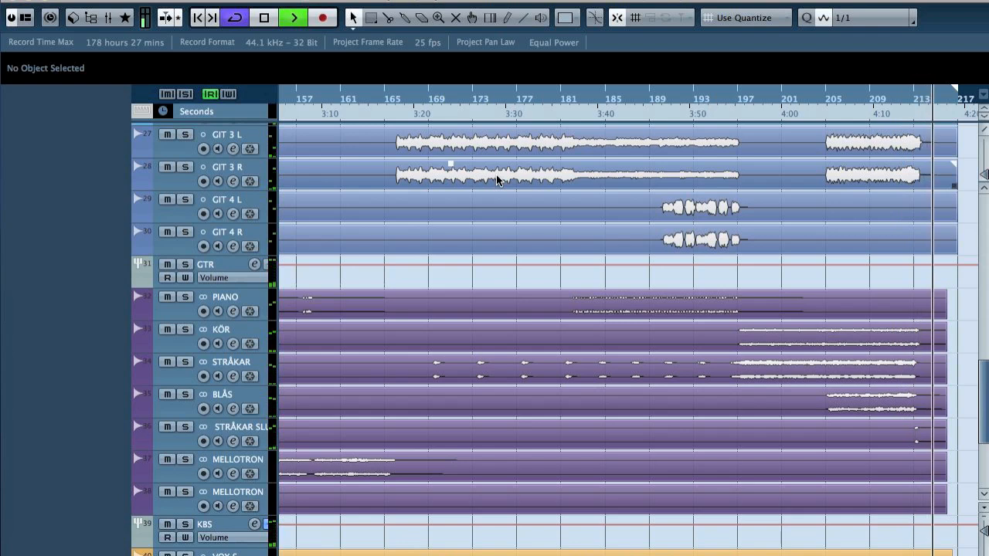
{"action": "key", "text": "space"}
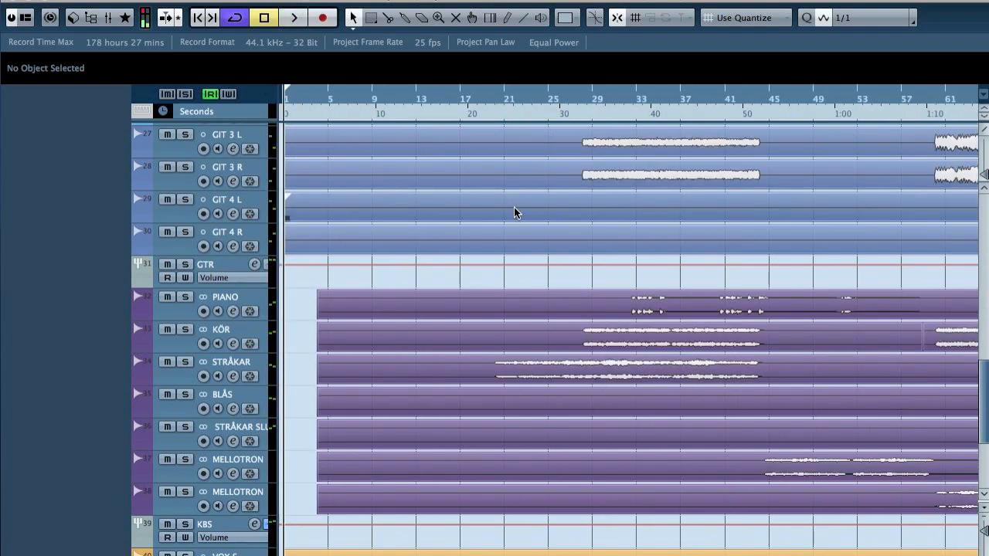